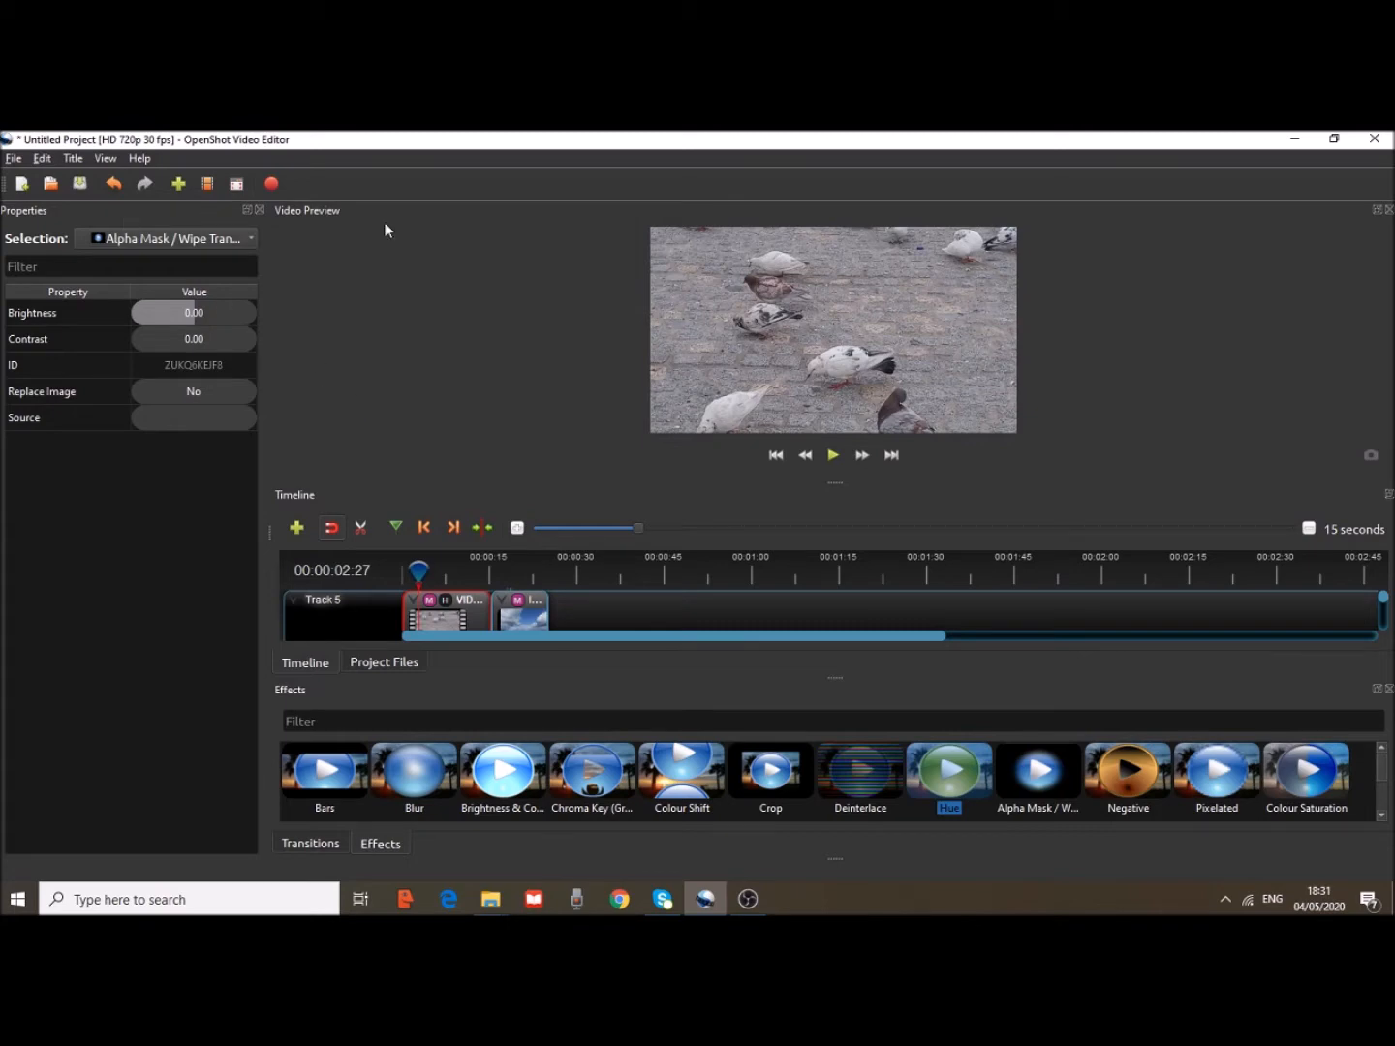
Add the VID_20200327_122702 video and the IMG-289d5602 image from the desktop to empty space on Track 5
click(1334, 139)
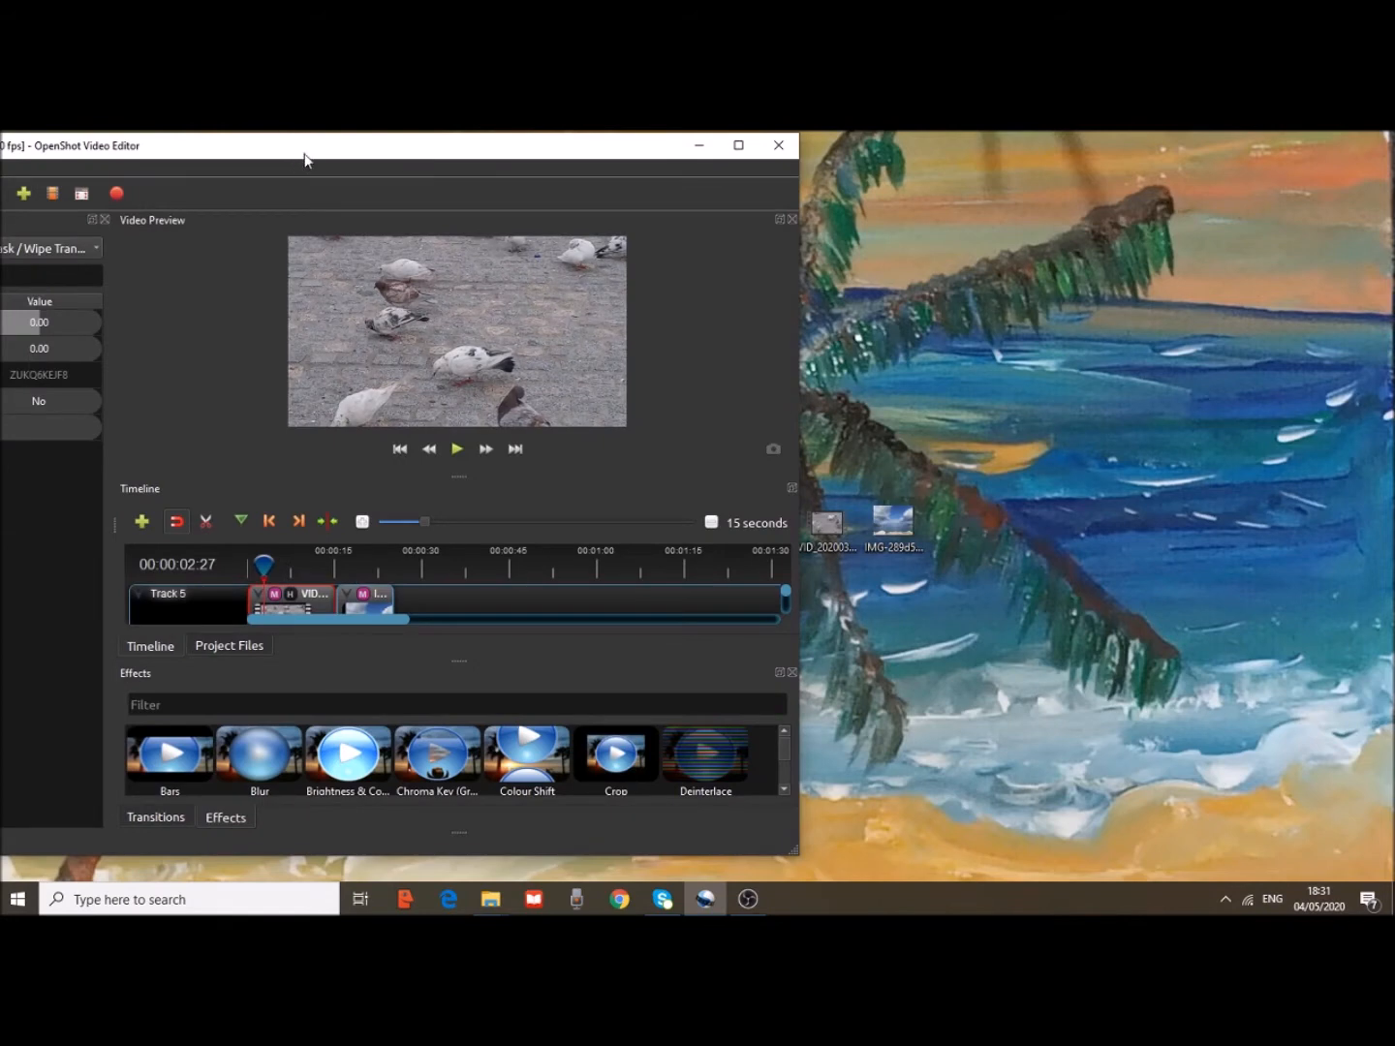
mouse_move(309, 157)
mouse_down()
mouse_move(529, 206)
mouse_move(574, 187)
mouse_move(257, 169)
mouse_move(318, 169)
mouse_move(303, 167)
mouse_up()
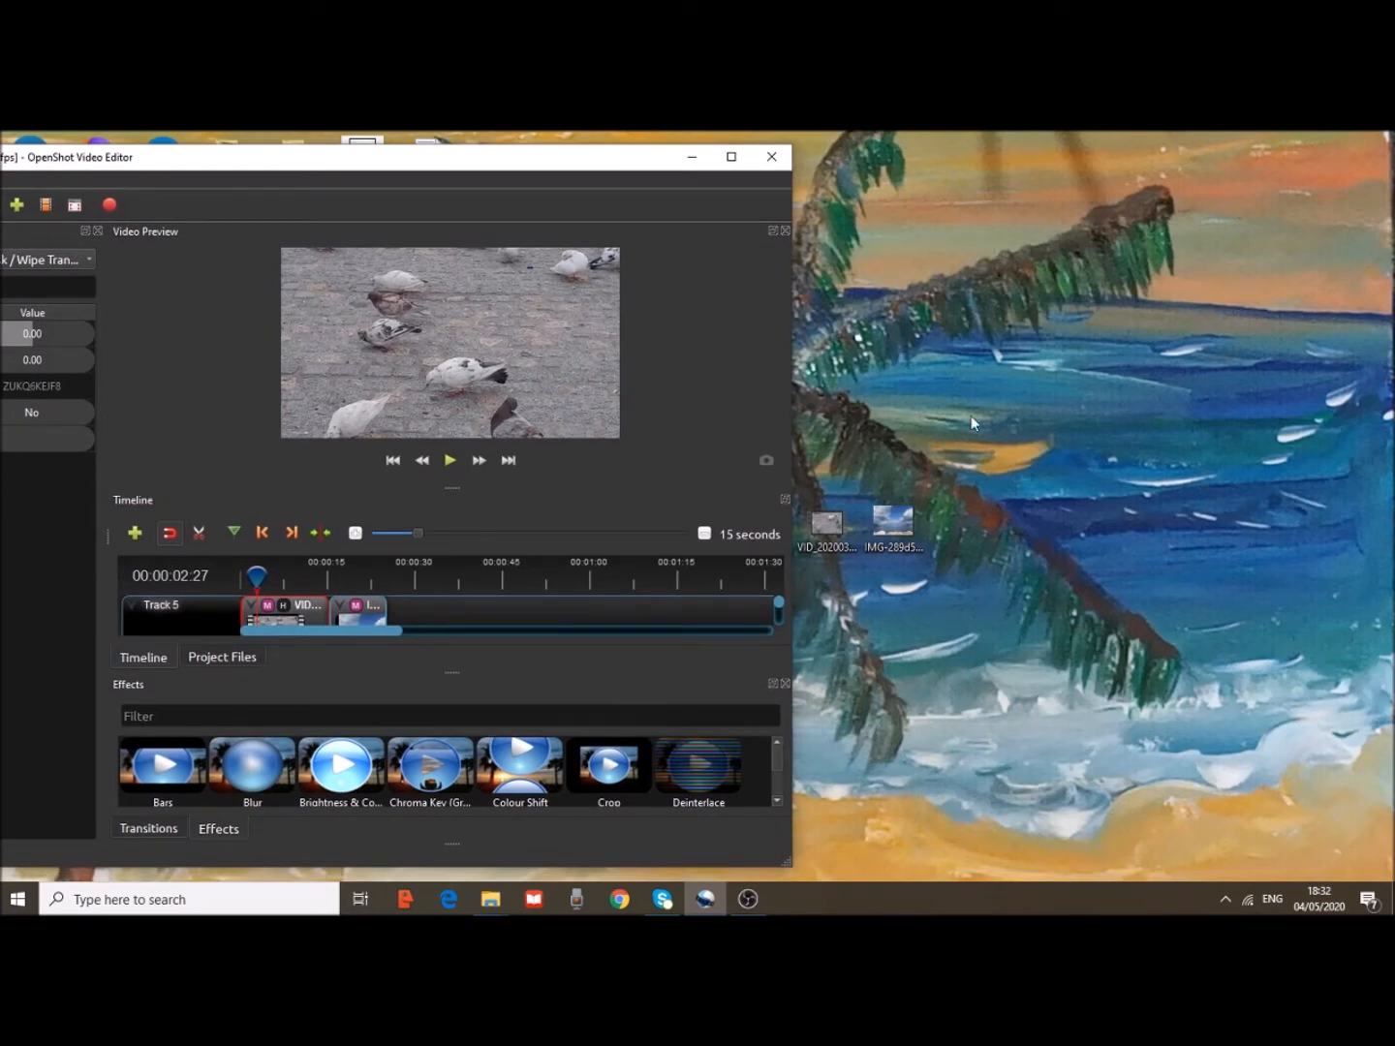
click(913, 406)
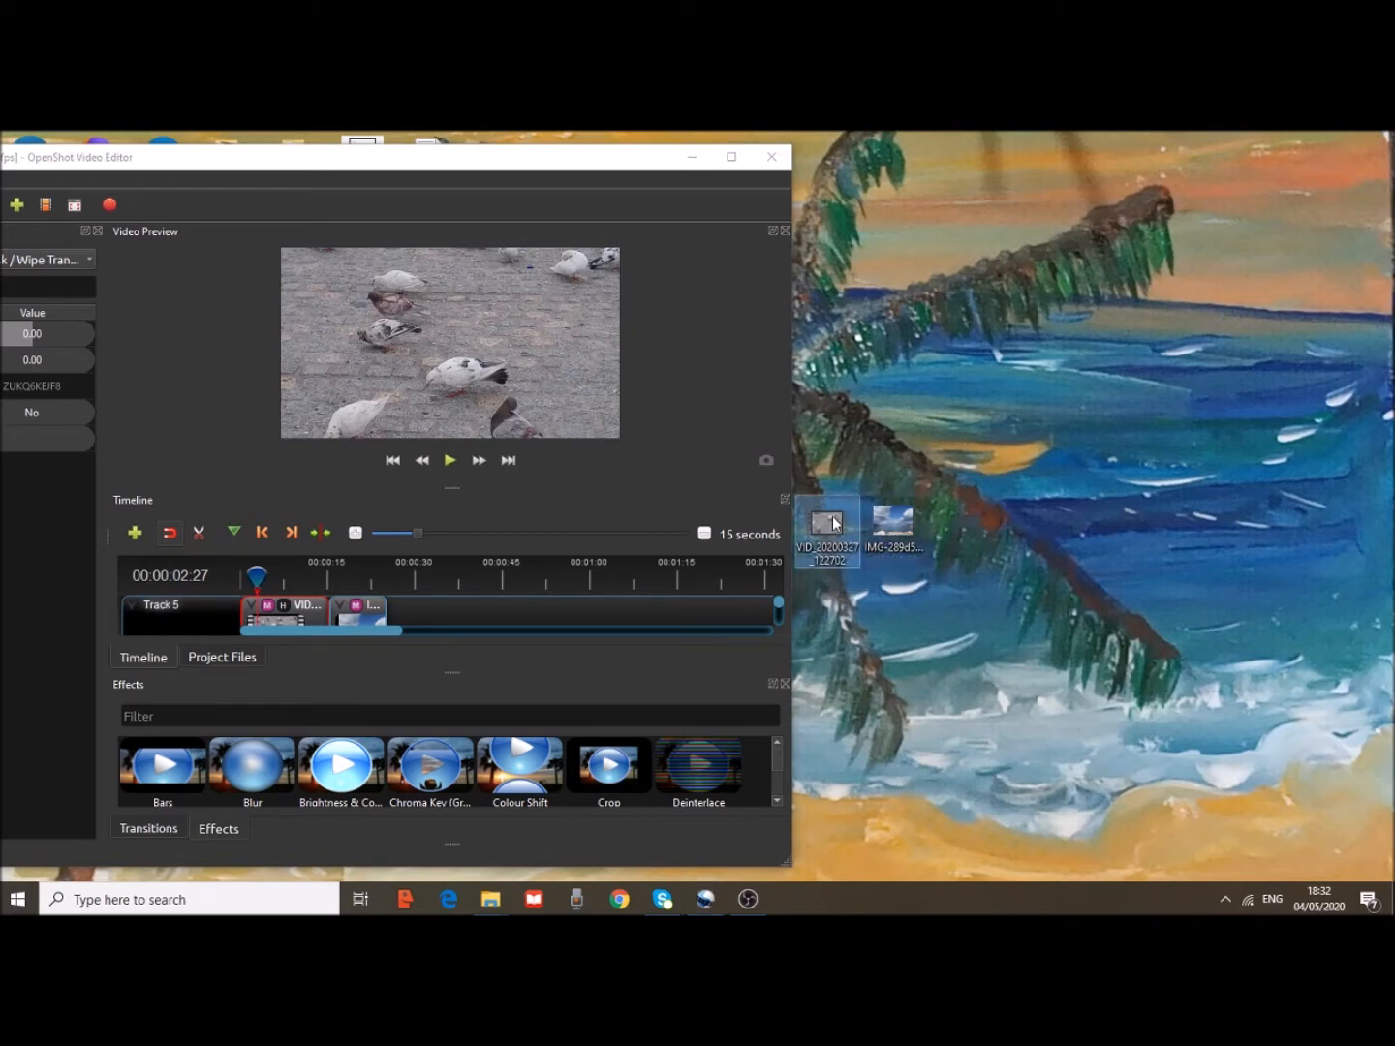
drag(835, 523, 475, 602)
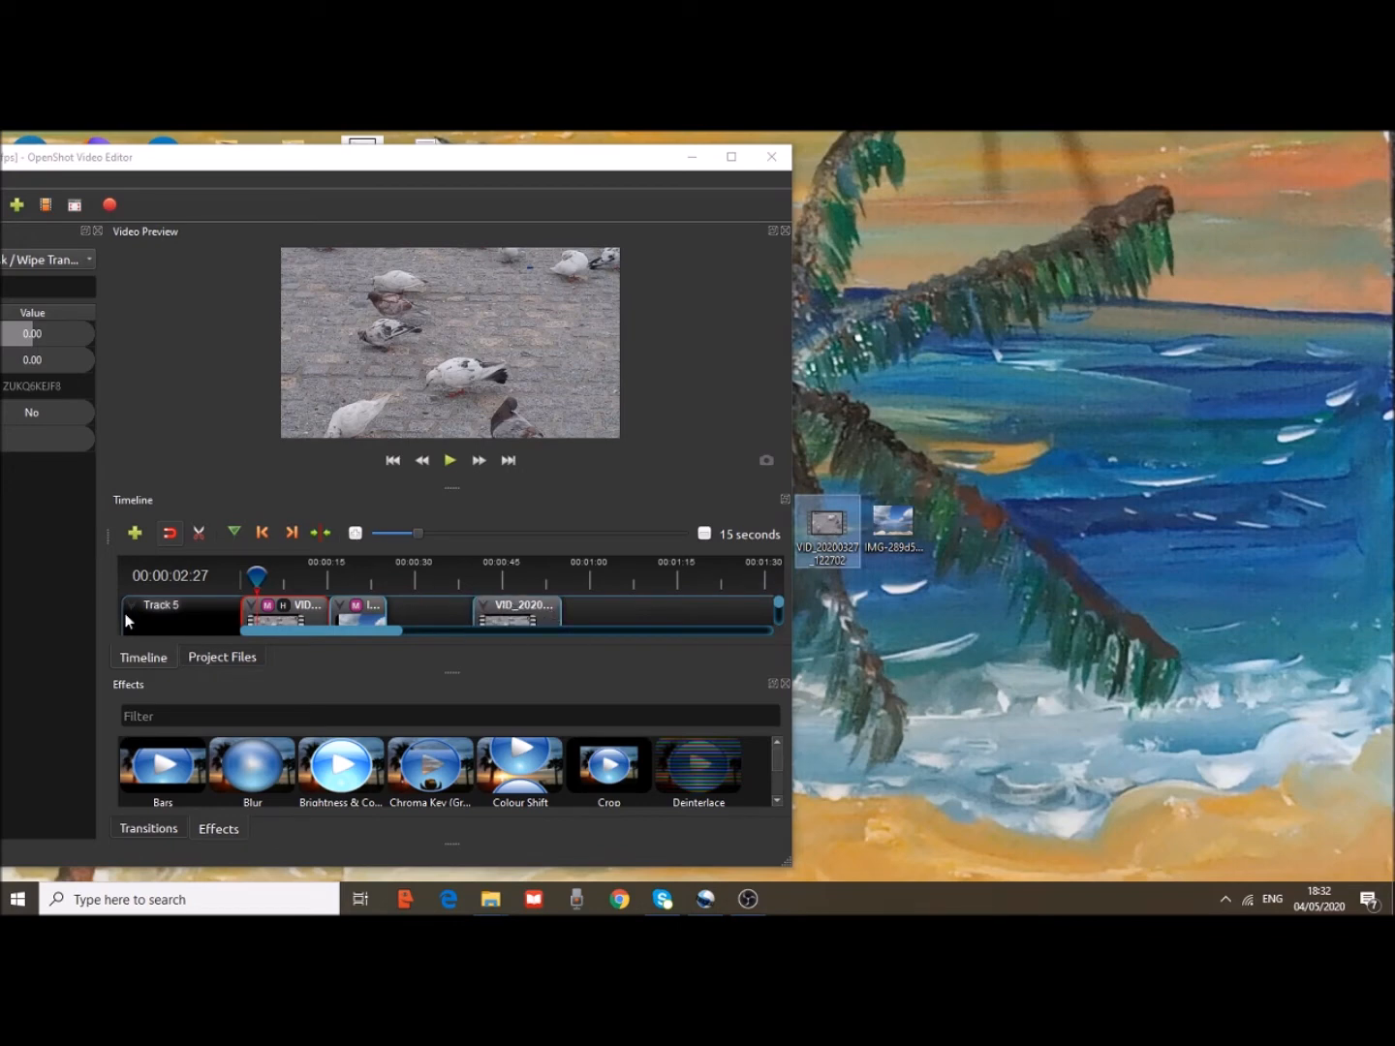
drag(901, 532, 676, 613)
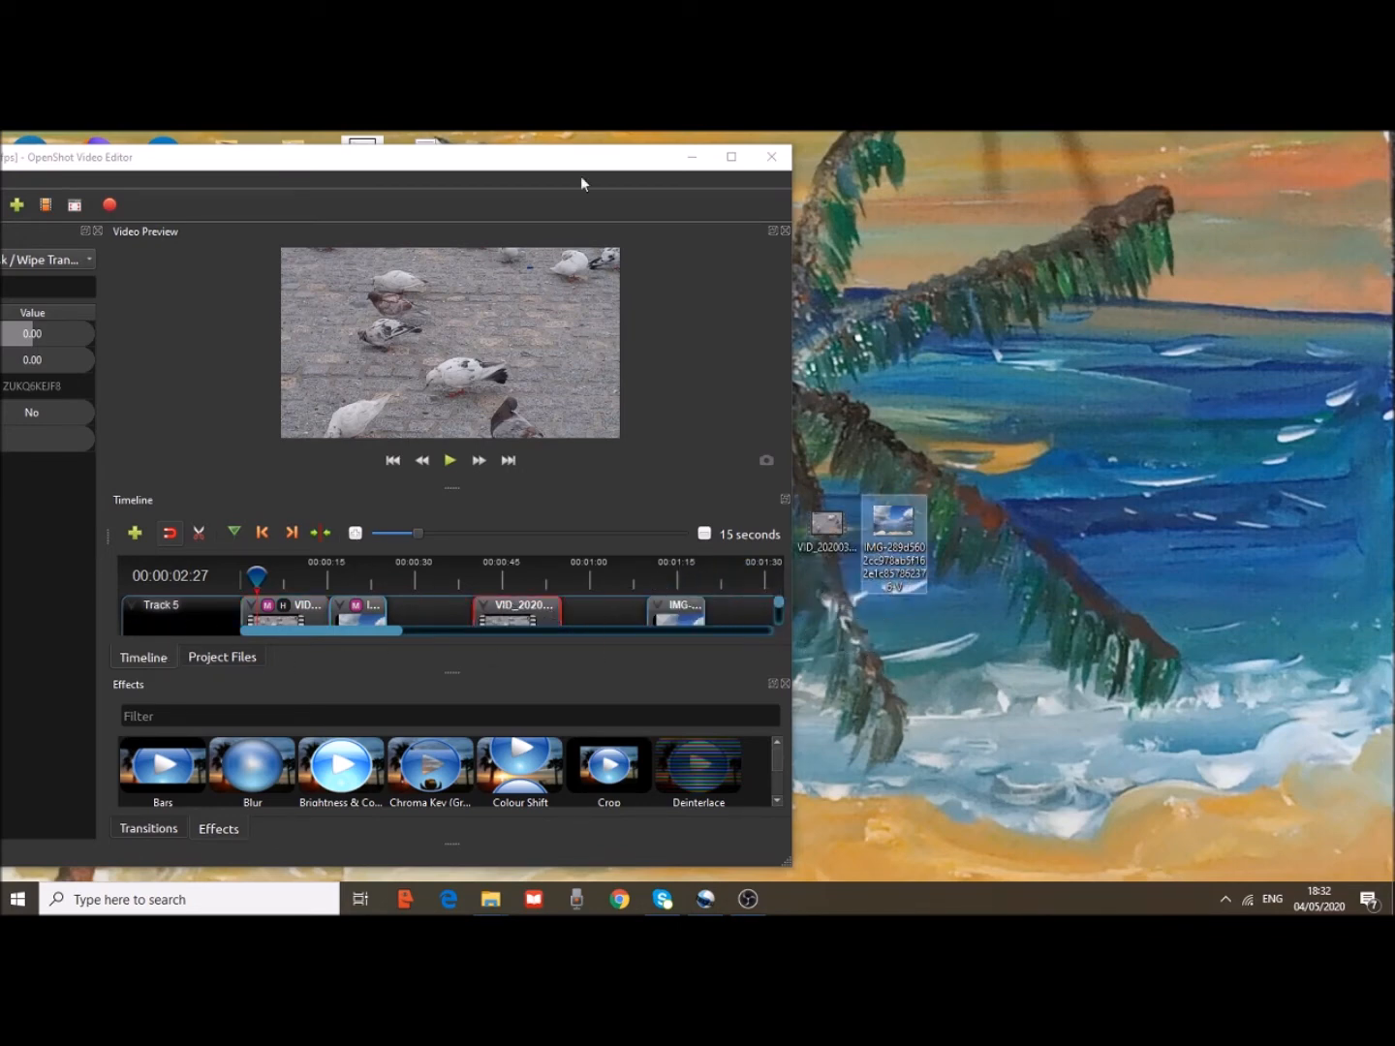
click(731, 157)
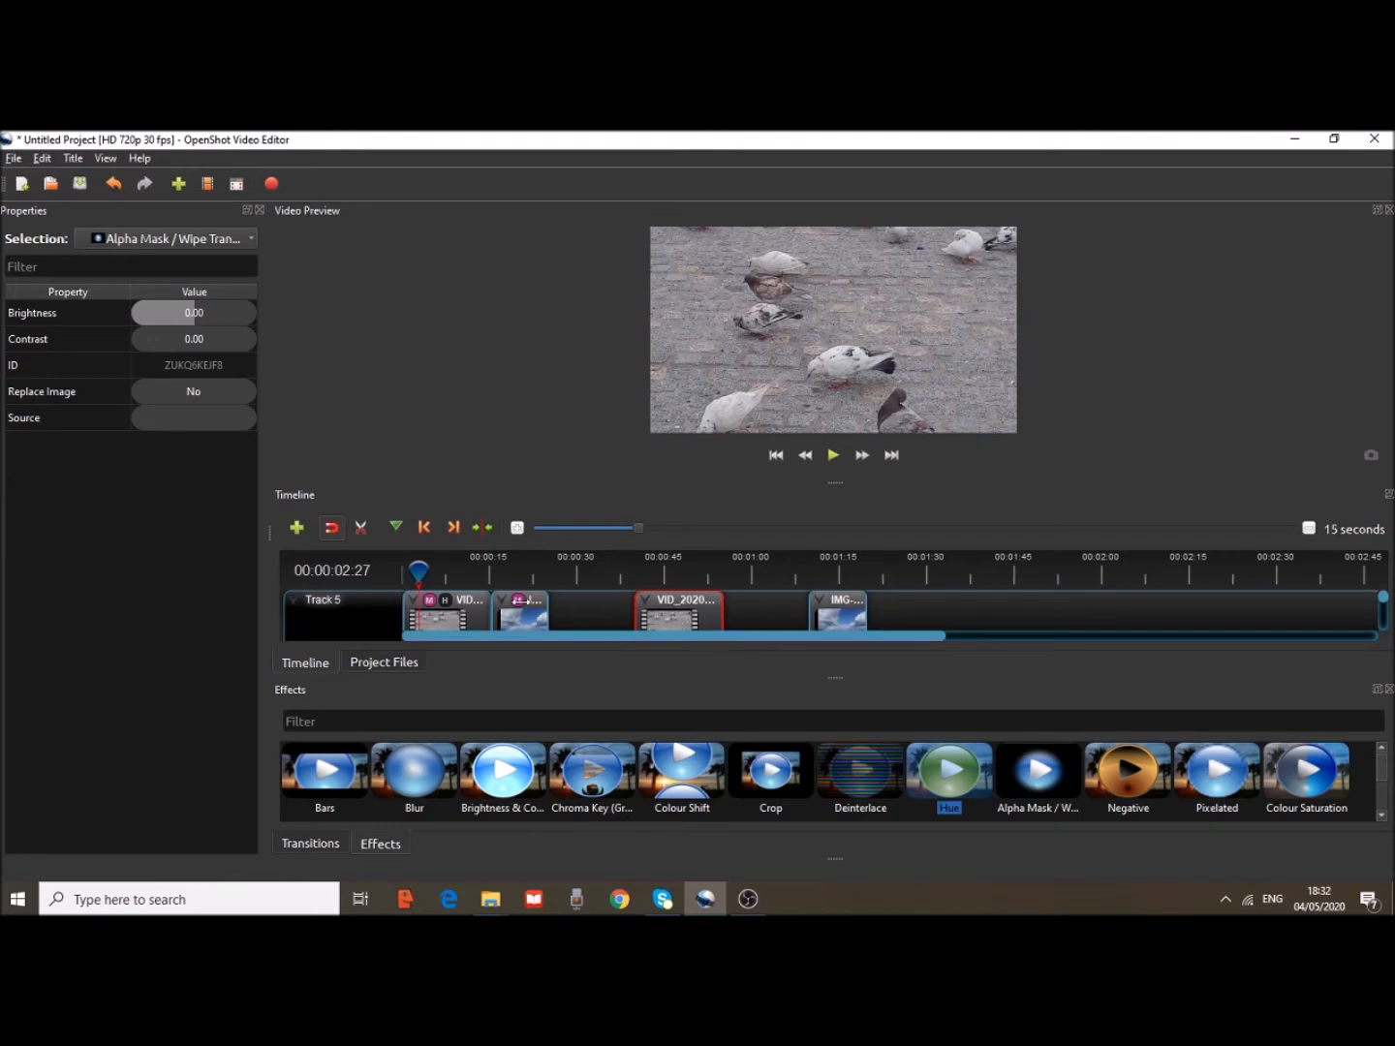
Remove the second copies of the pigeon video clip and the sky image clip from Track 5
click(450, 621)
click(518, 623)
click(685, 616)
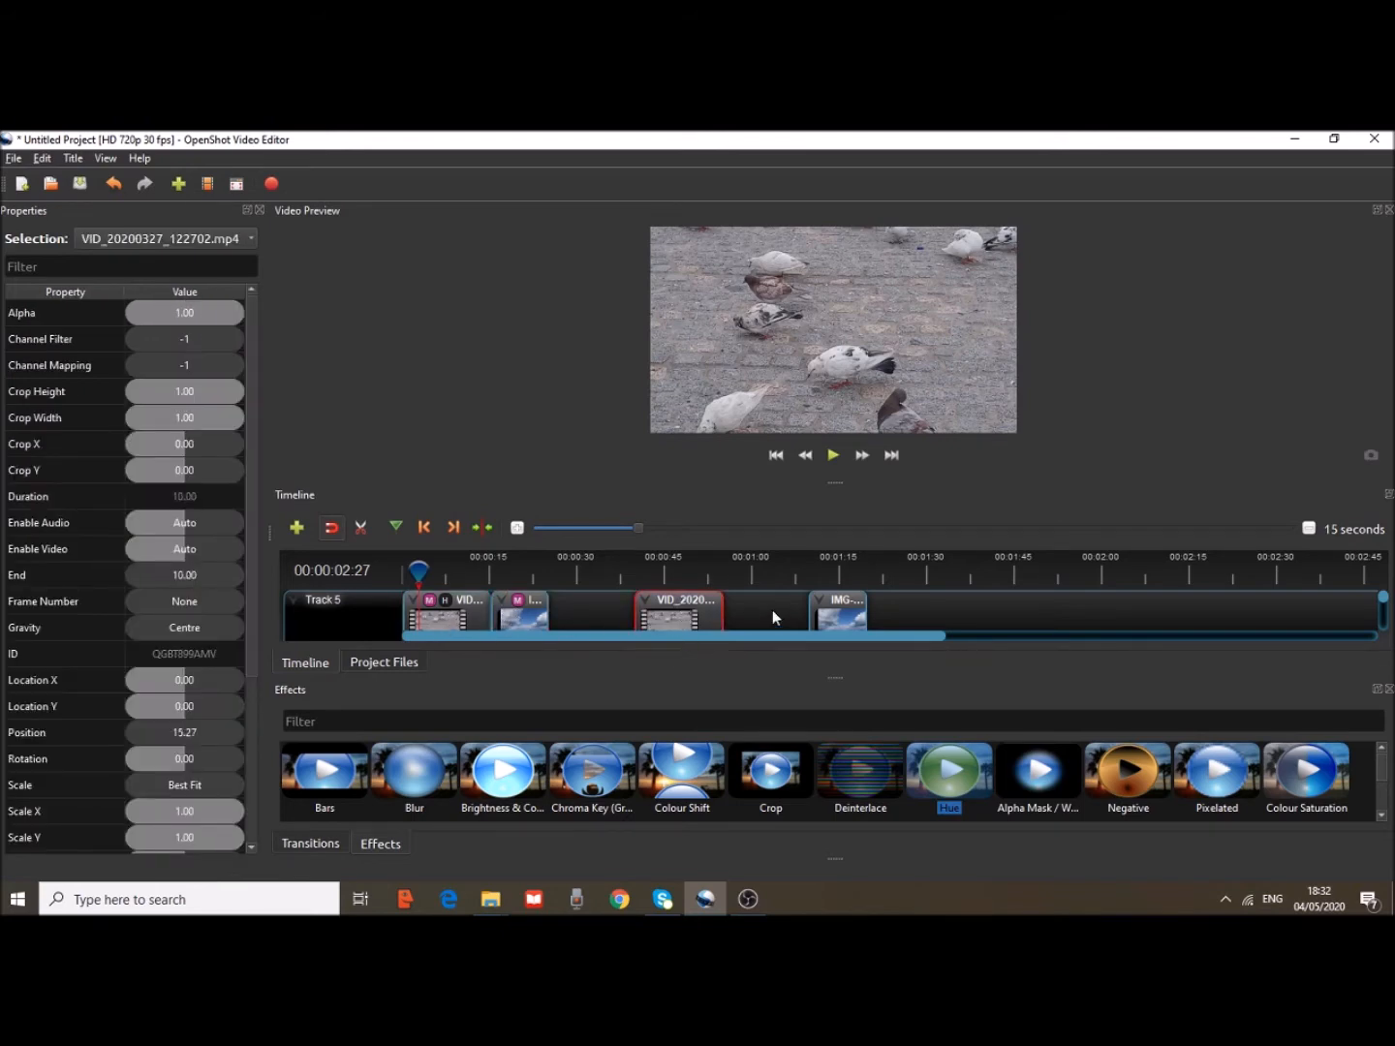
right_click(692, 620)
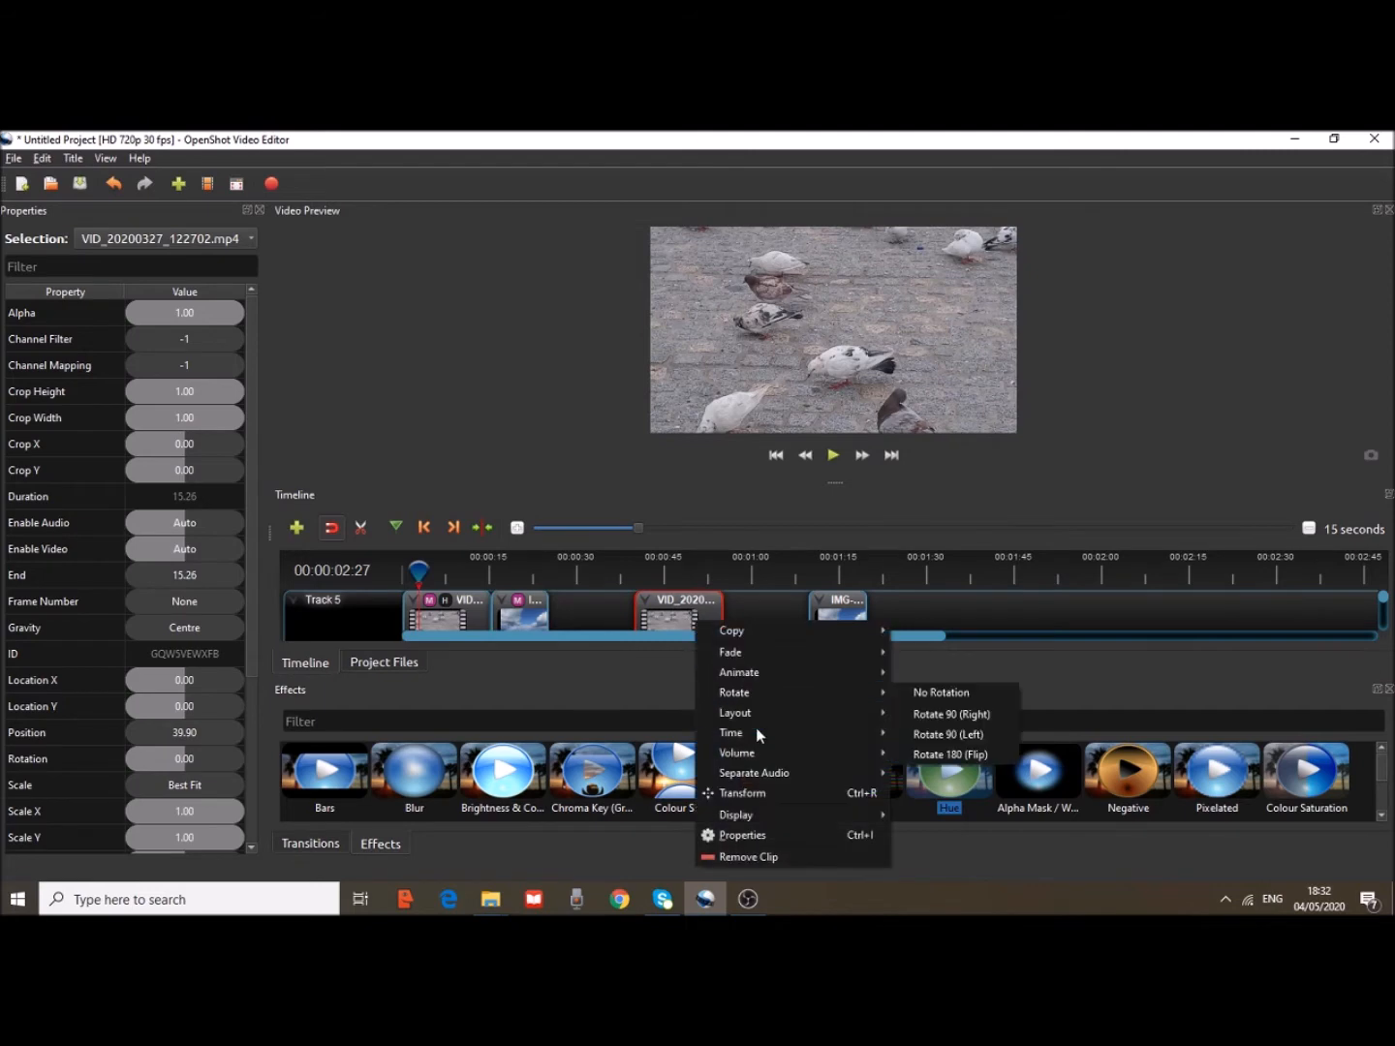
click(761, 857)
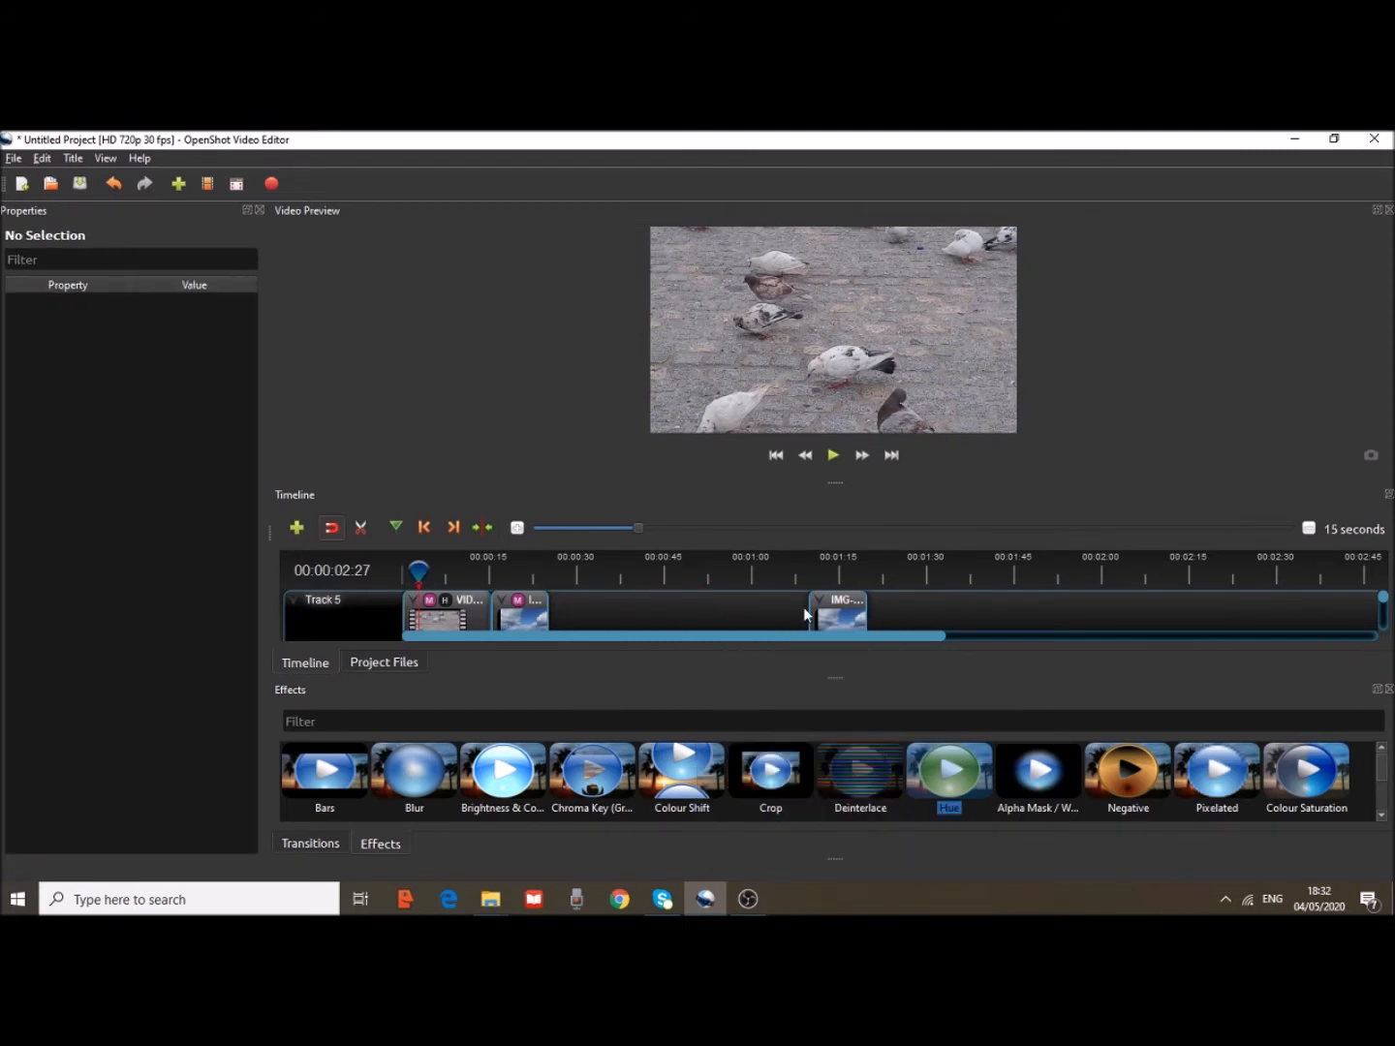
right_click(833, 613)
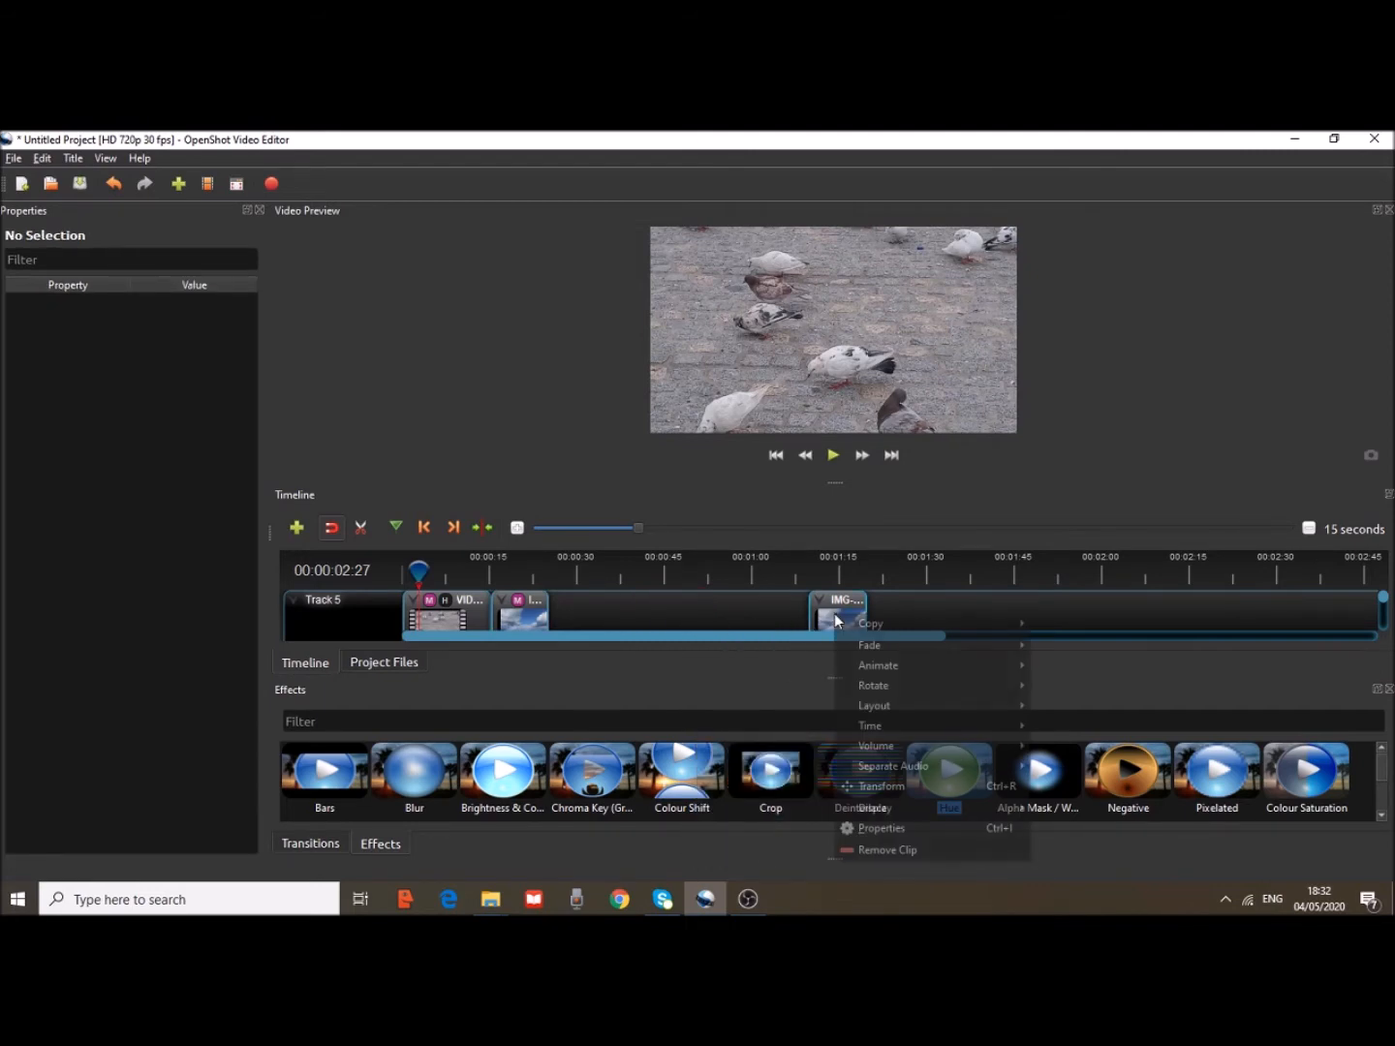
click(913, 841)
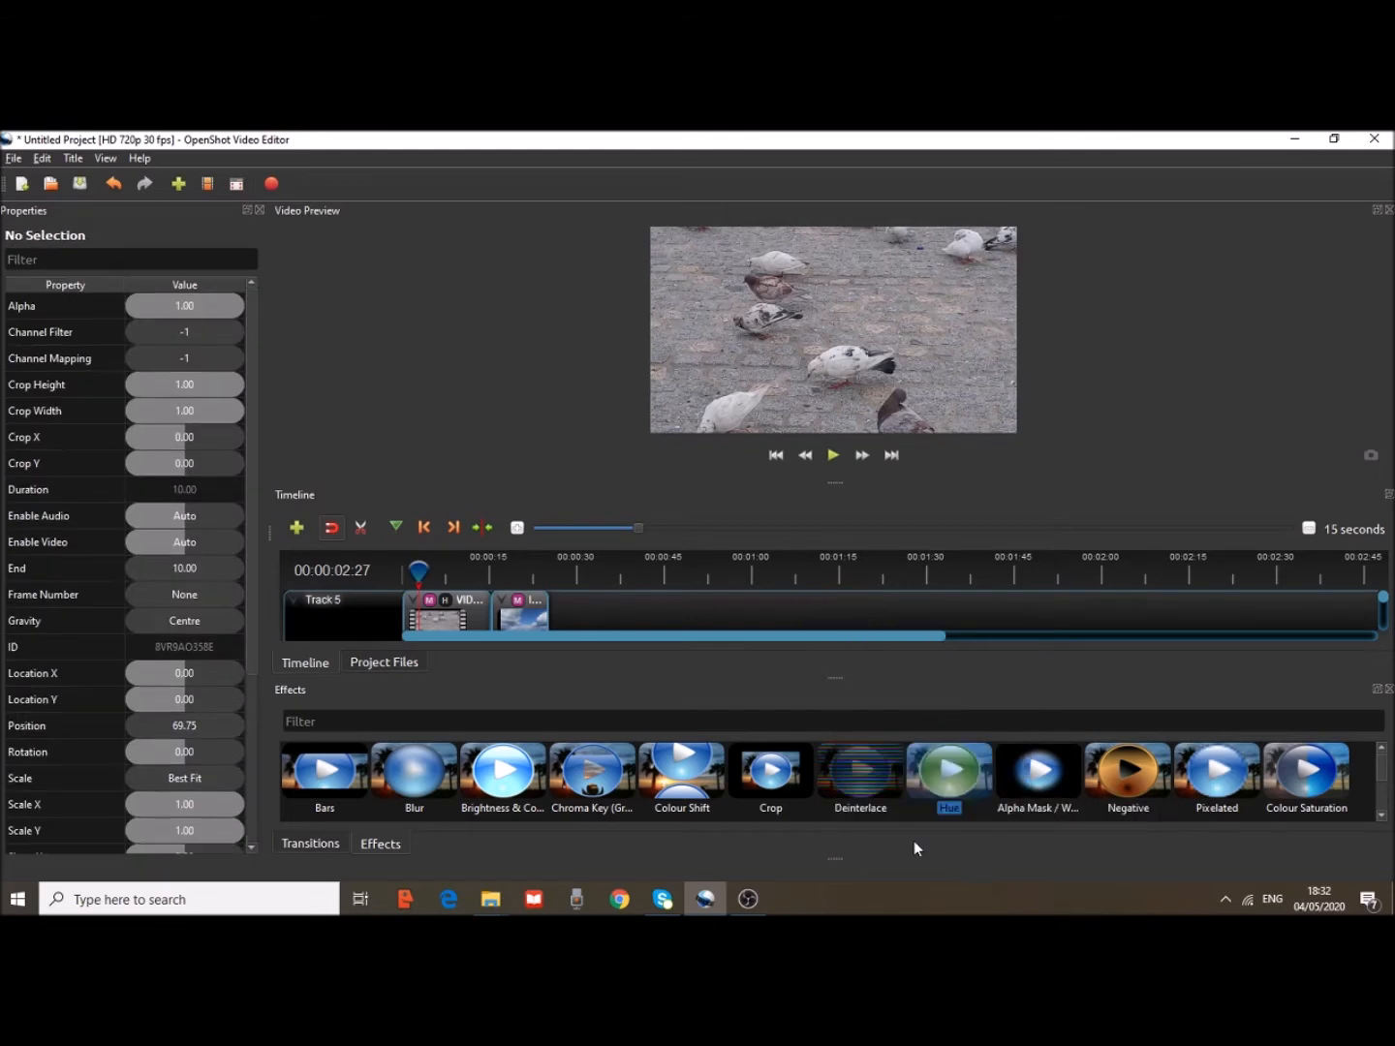
Play and pause the preview of the pigeon video clip, and scrub the playhead to other points in it
click(460, 620)
click(525, 624)
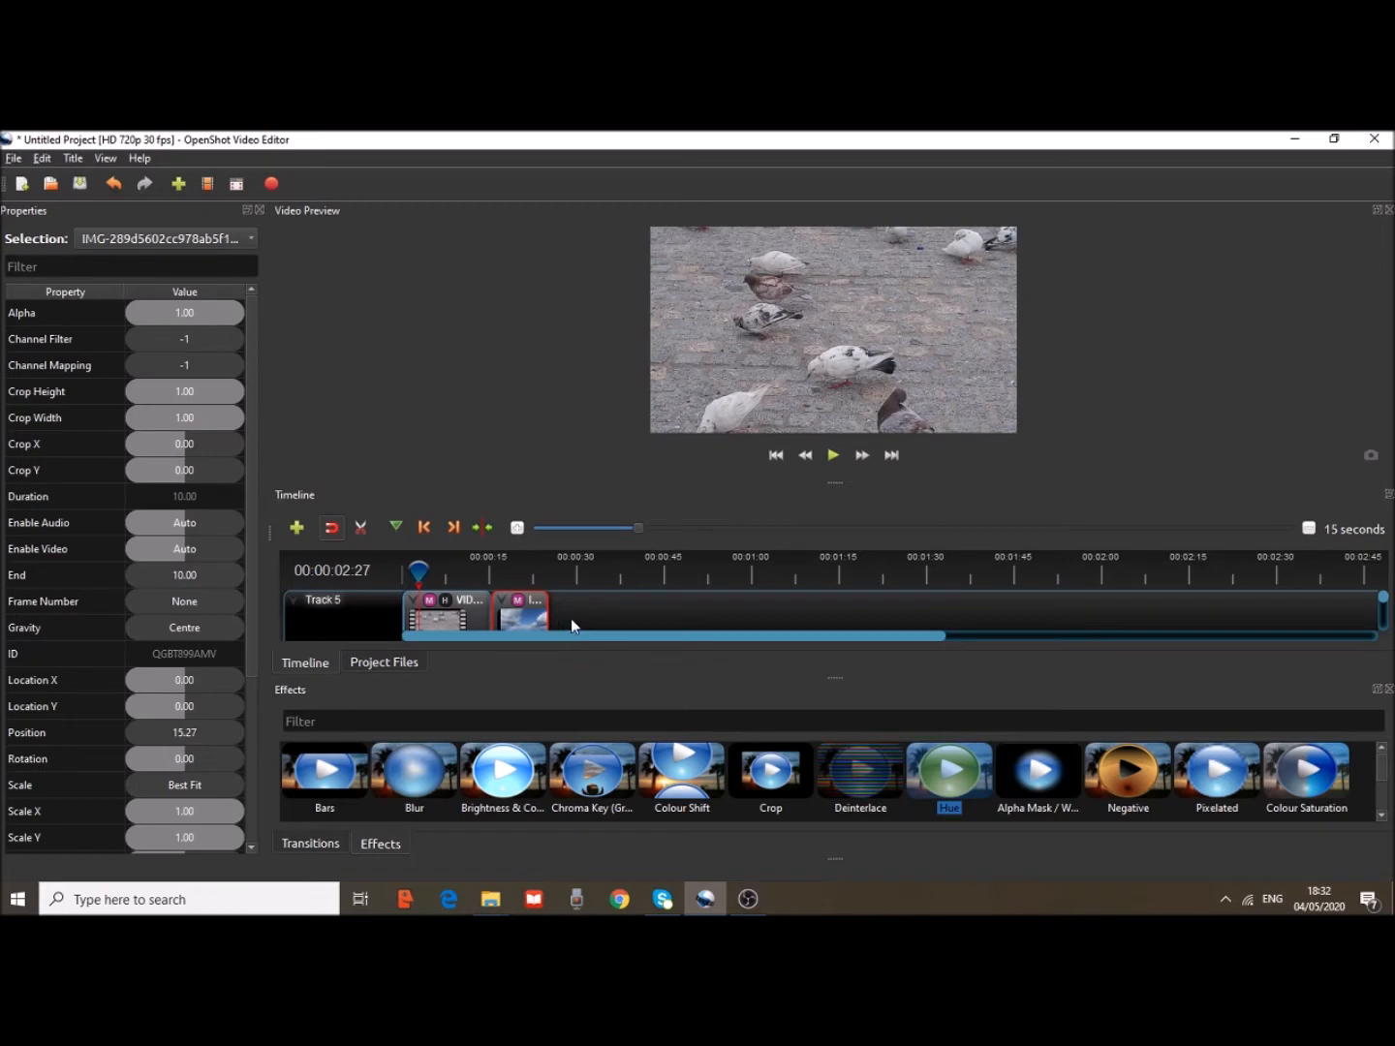
click(468, 608)
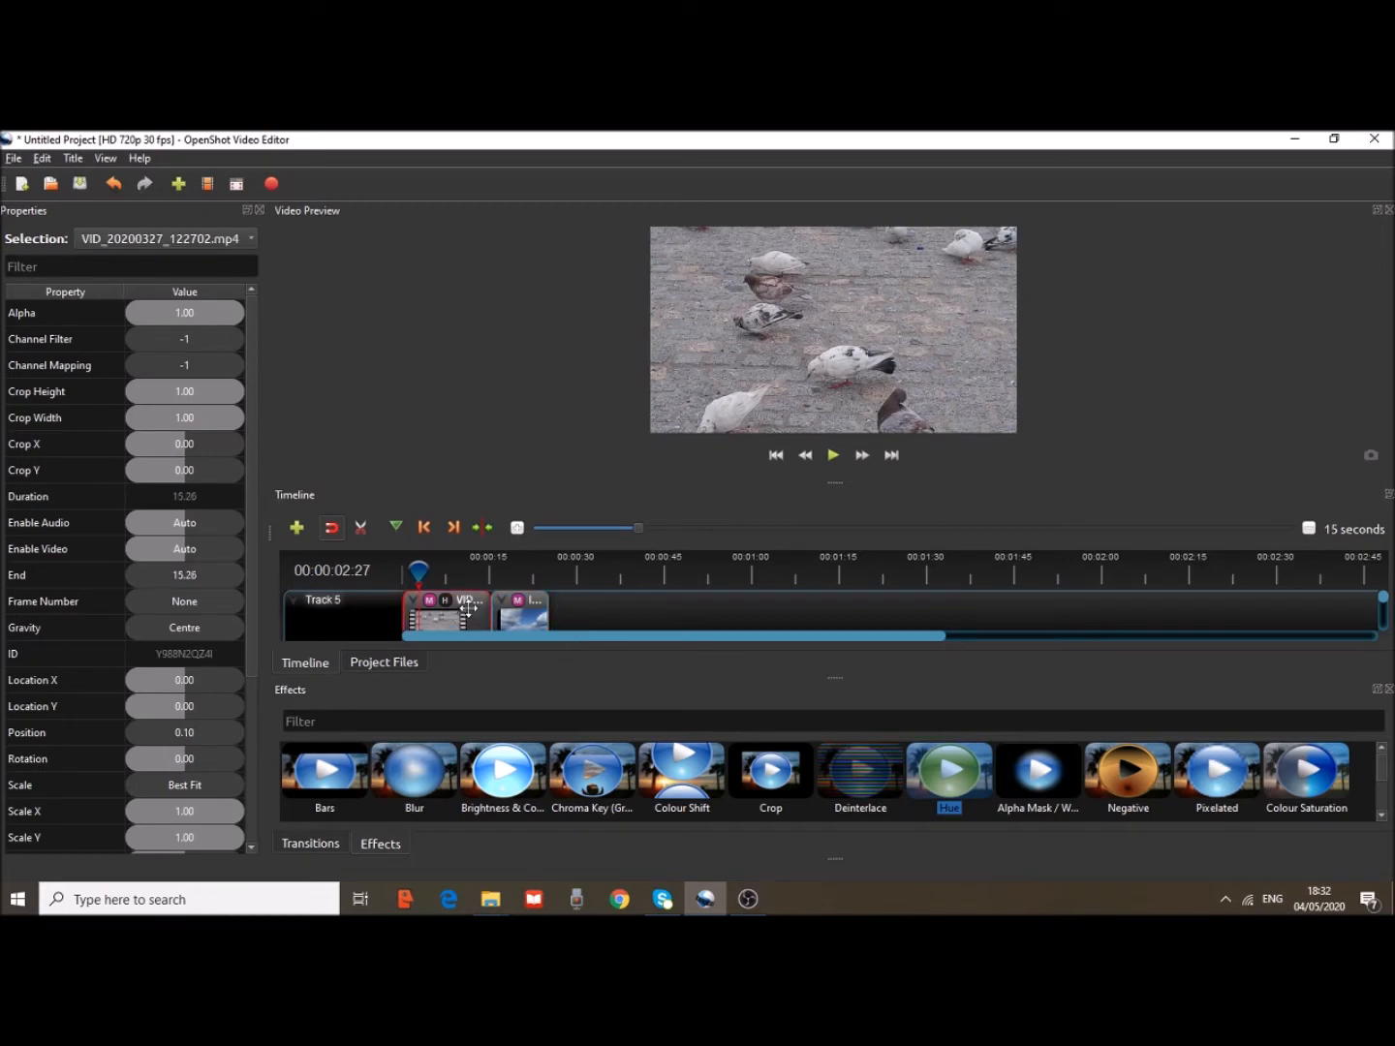
click(835, 456)
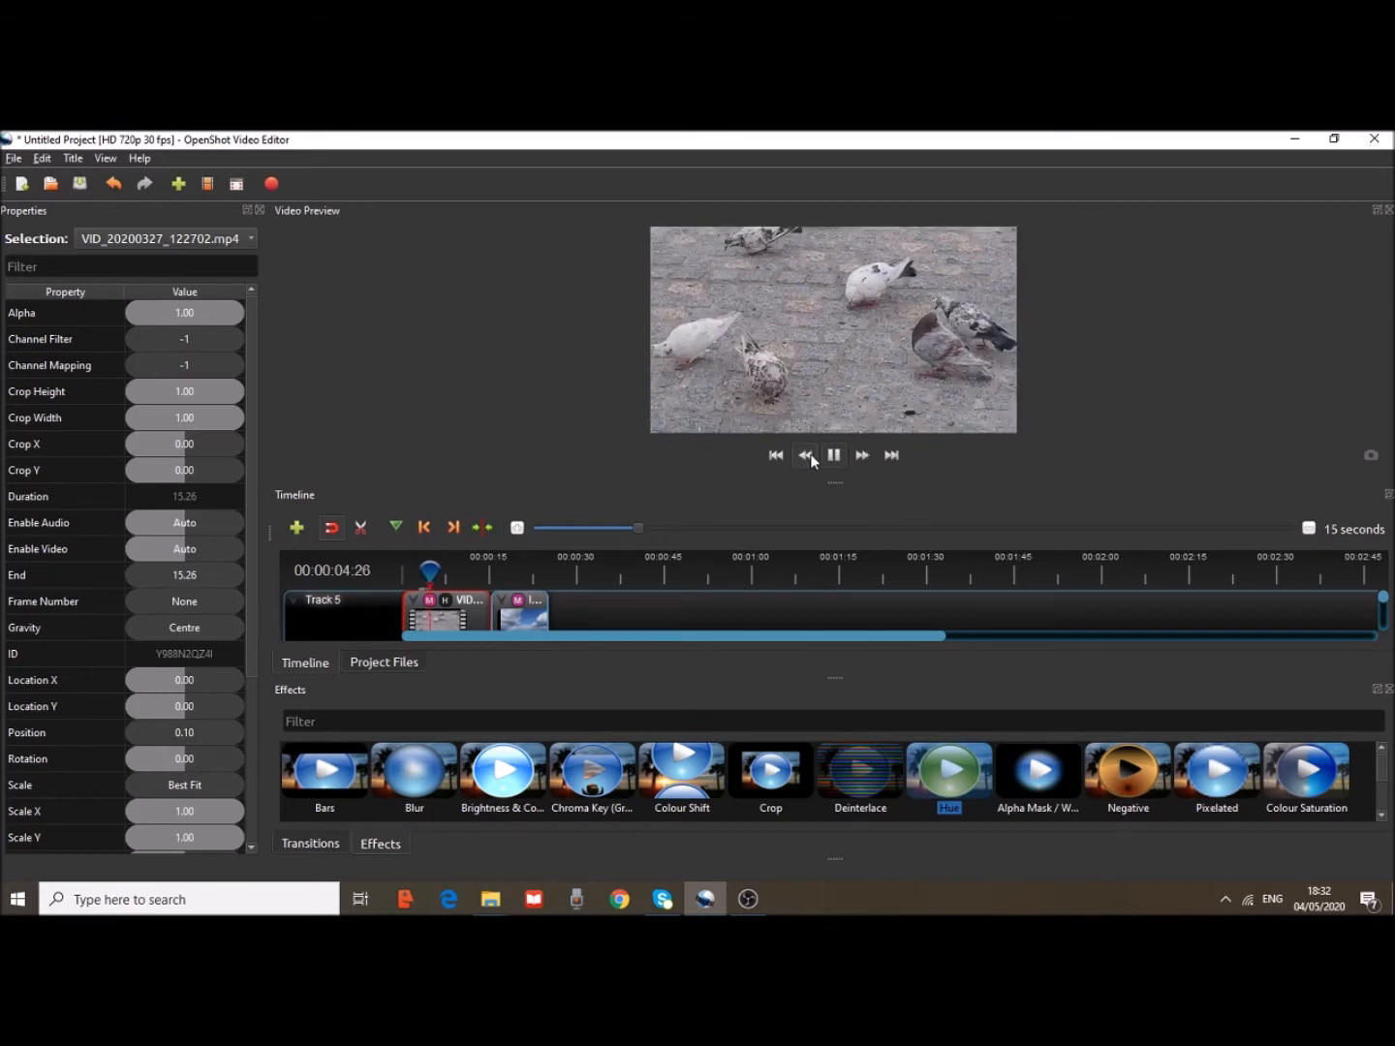
click(837, 460)
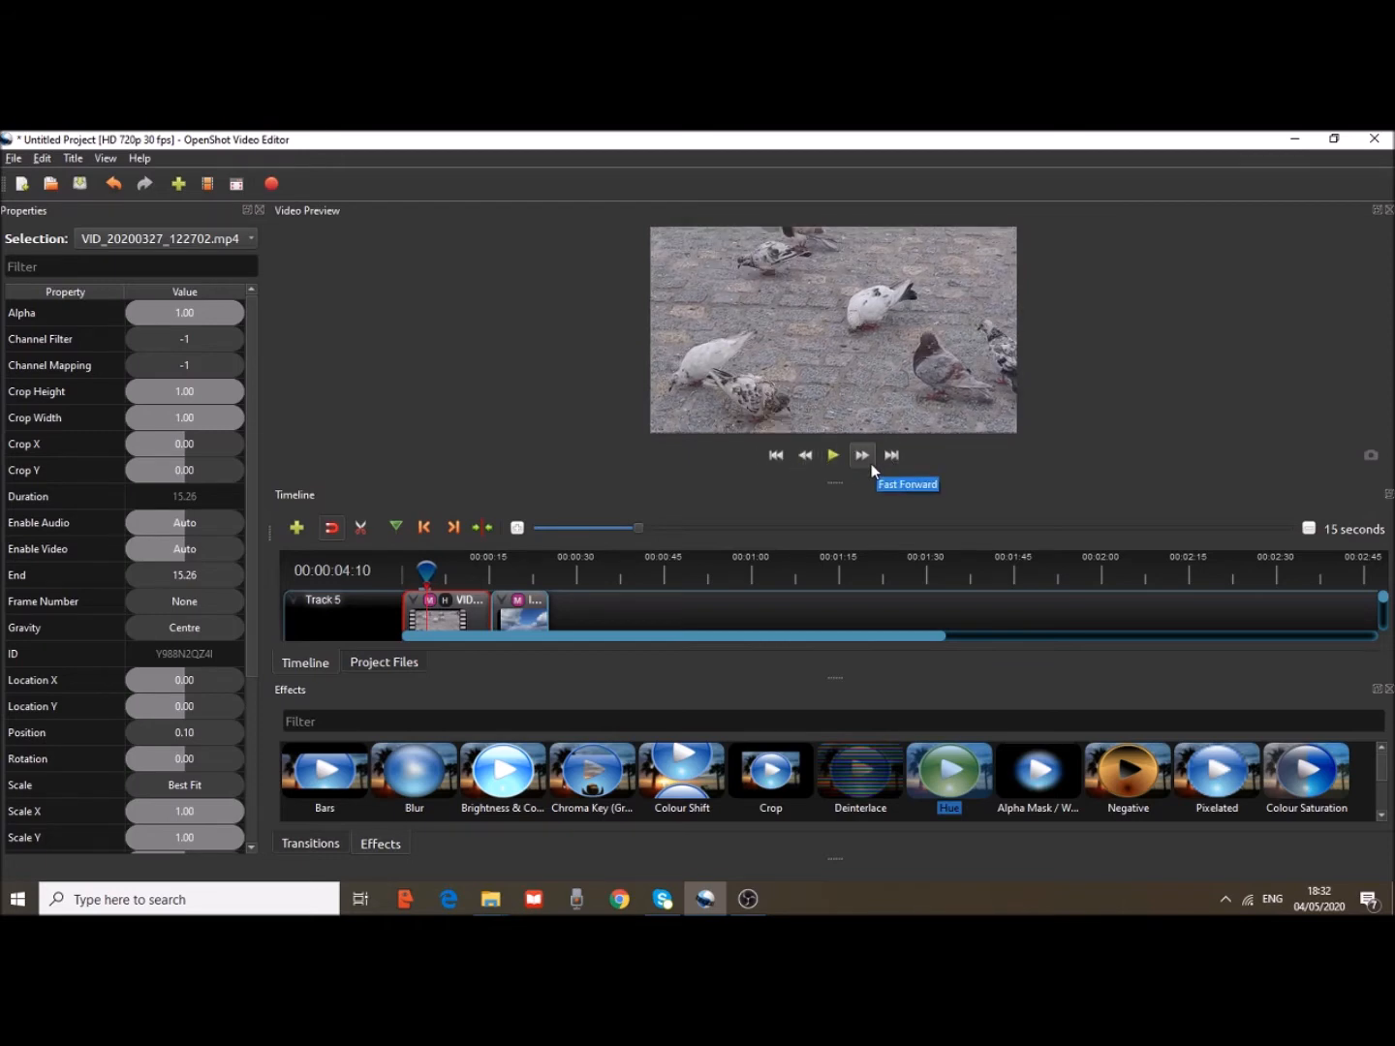
click(418, 571)
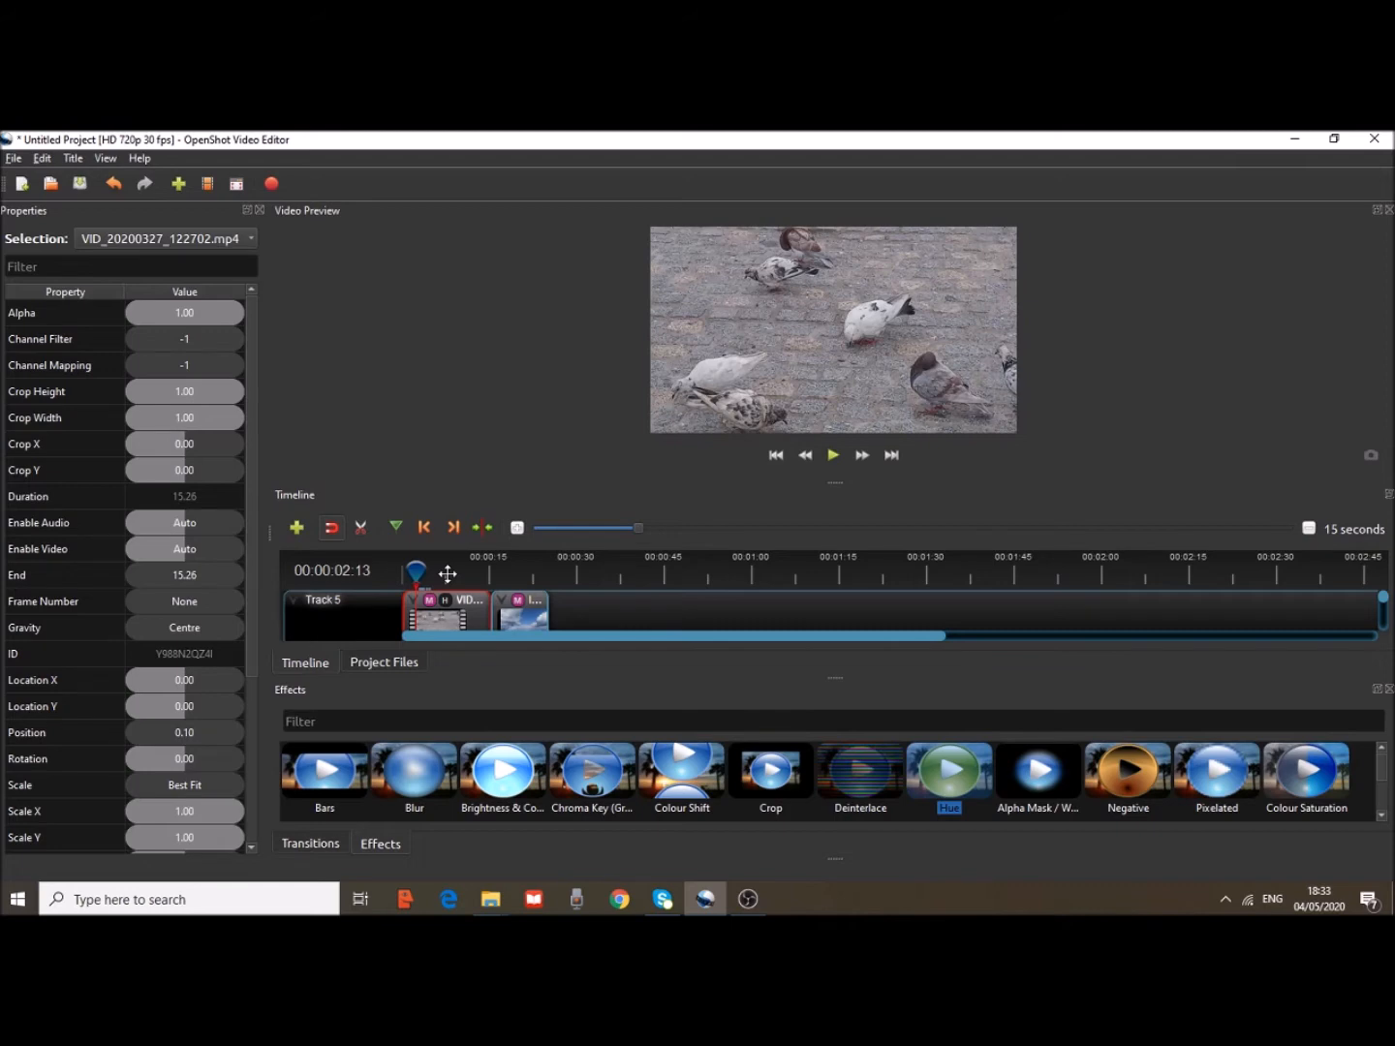
click(447, 570)
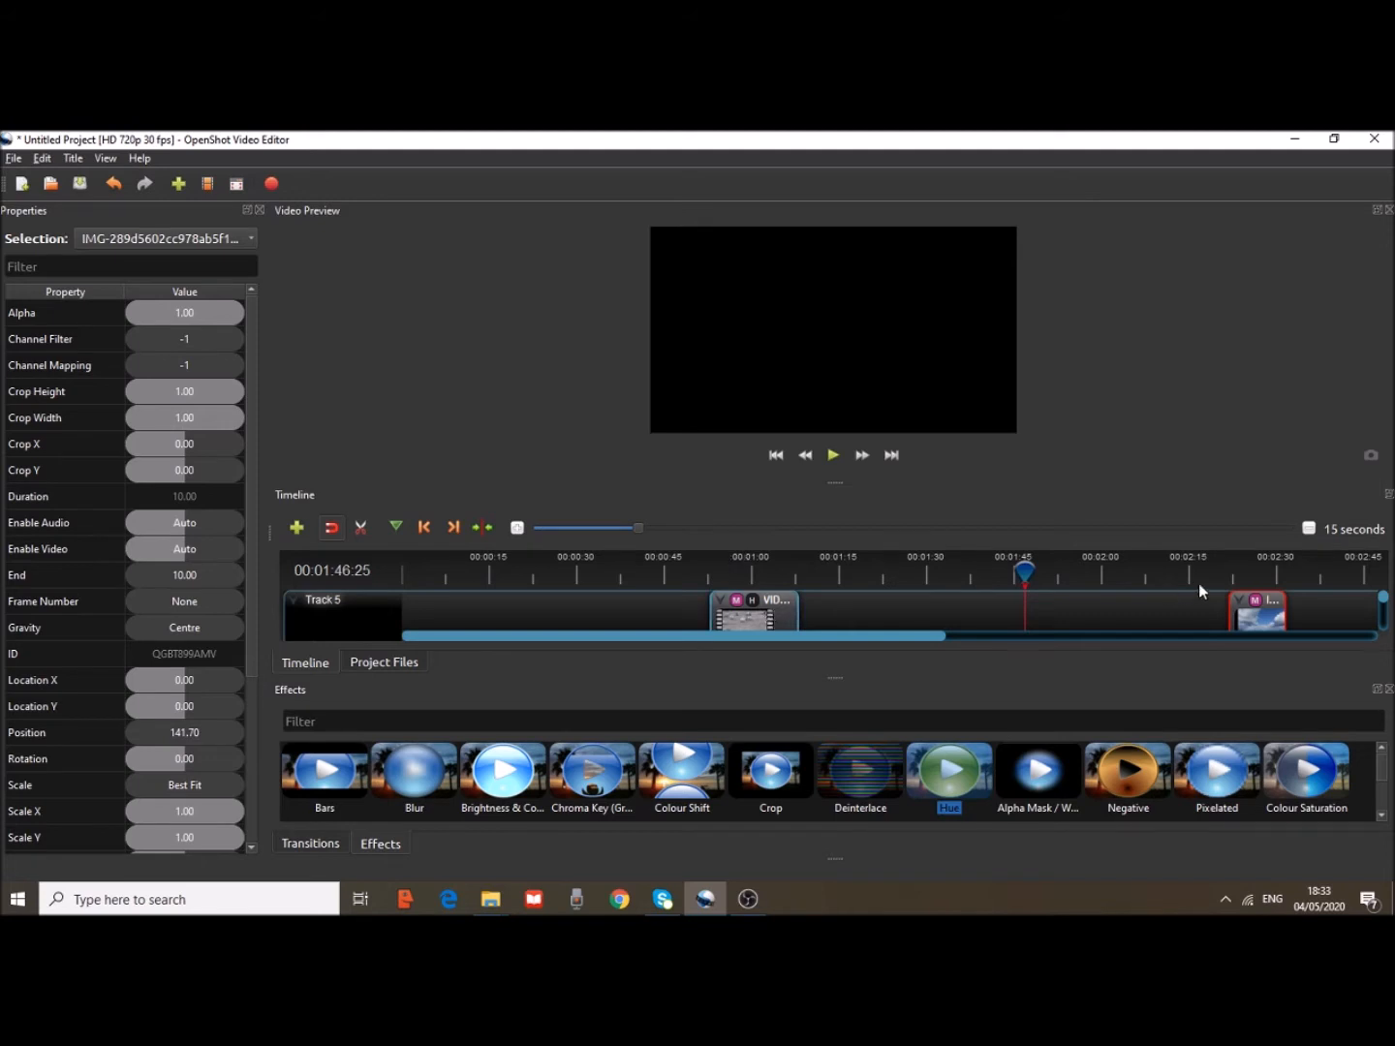
Move the image clip to the start of Track 5 and place the video clip directly after it
drag(1261, 620, 405, 592)
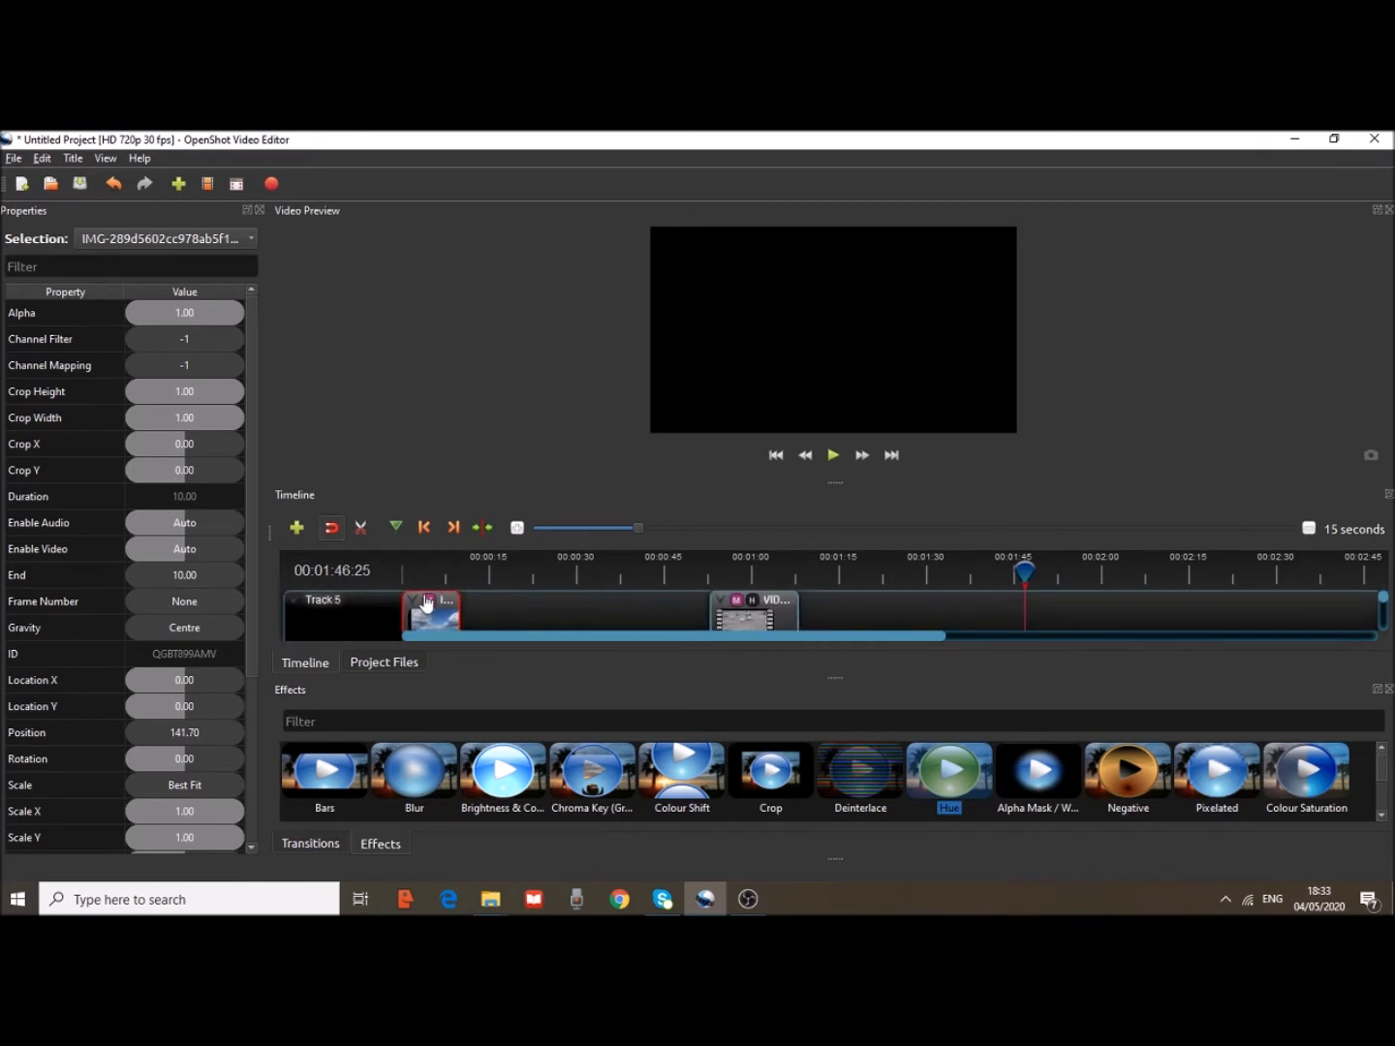
drag(753, 599, 527, 597)
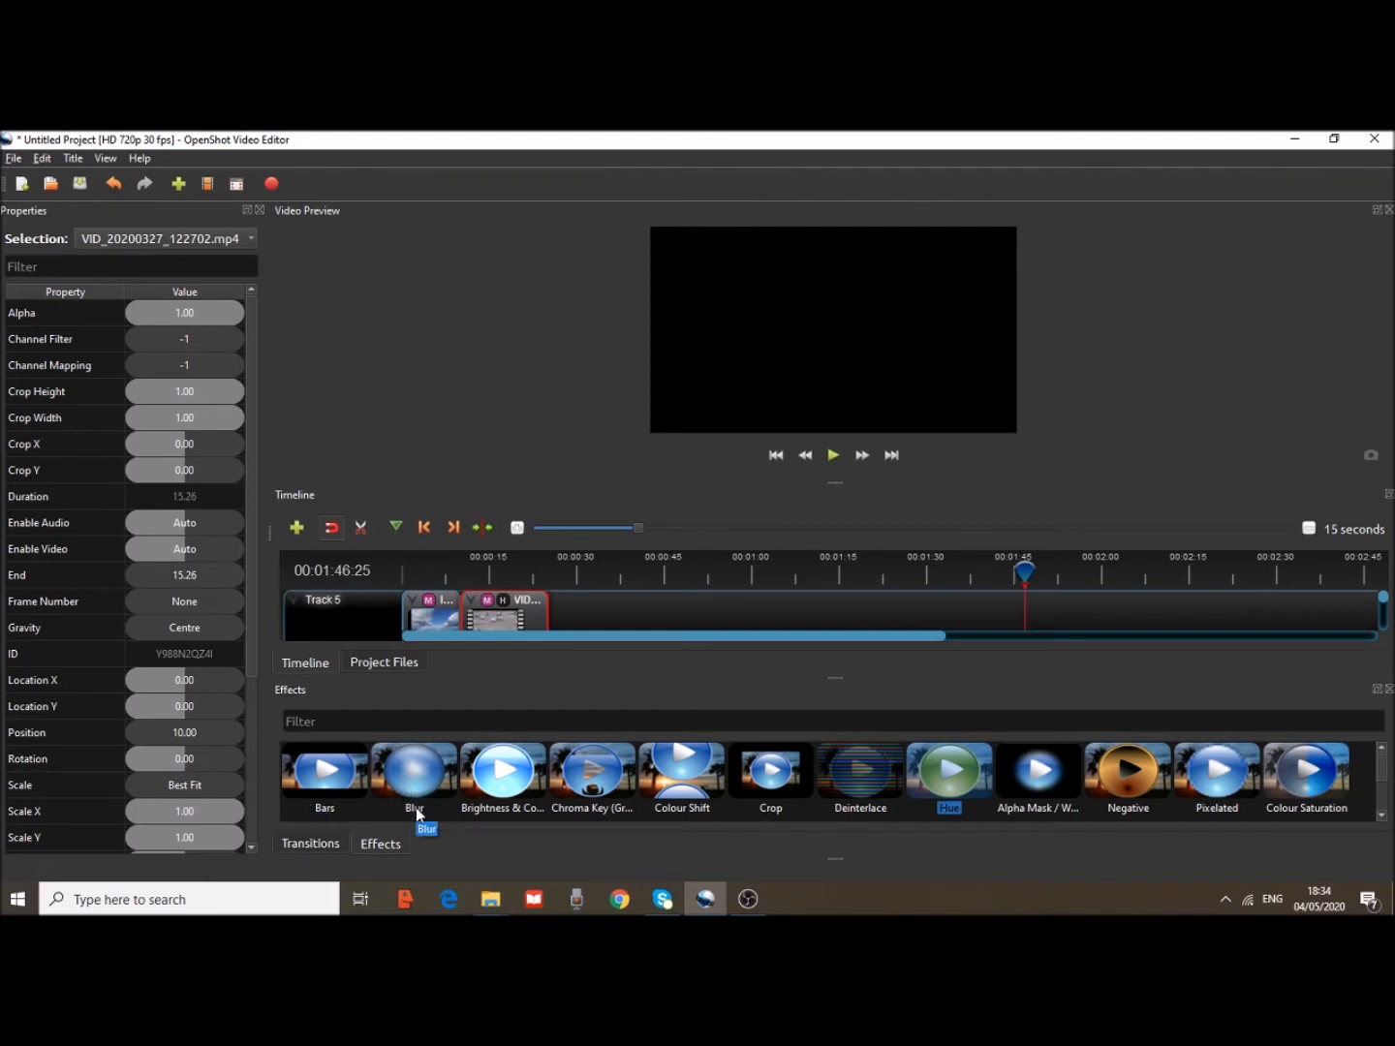
Browse the available transitions and the full list of effects
click(310, 844)
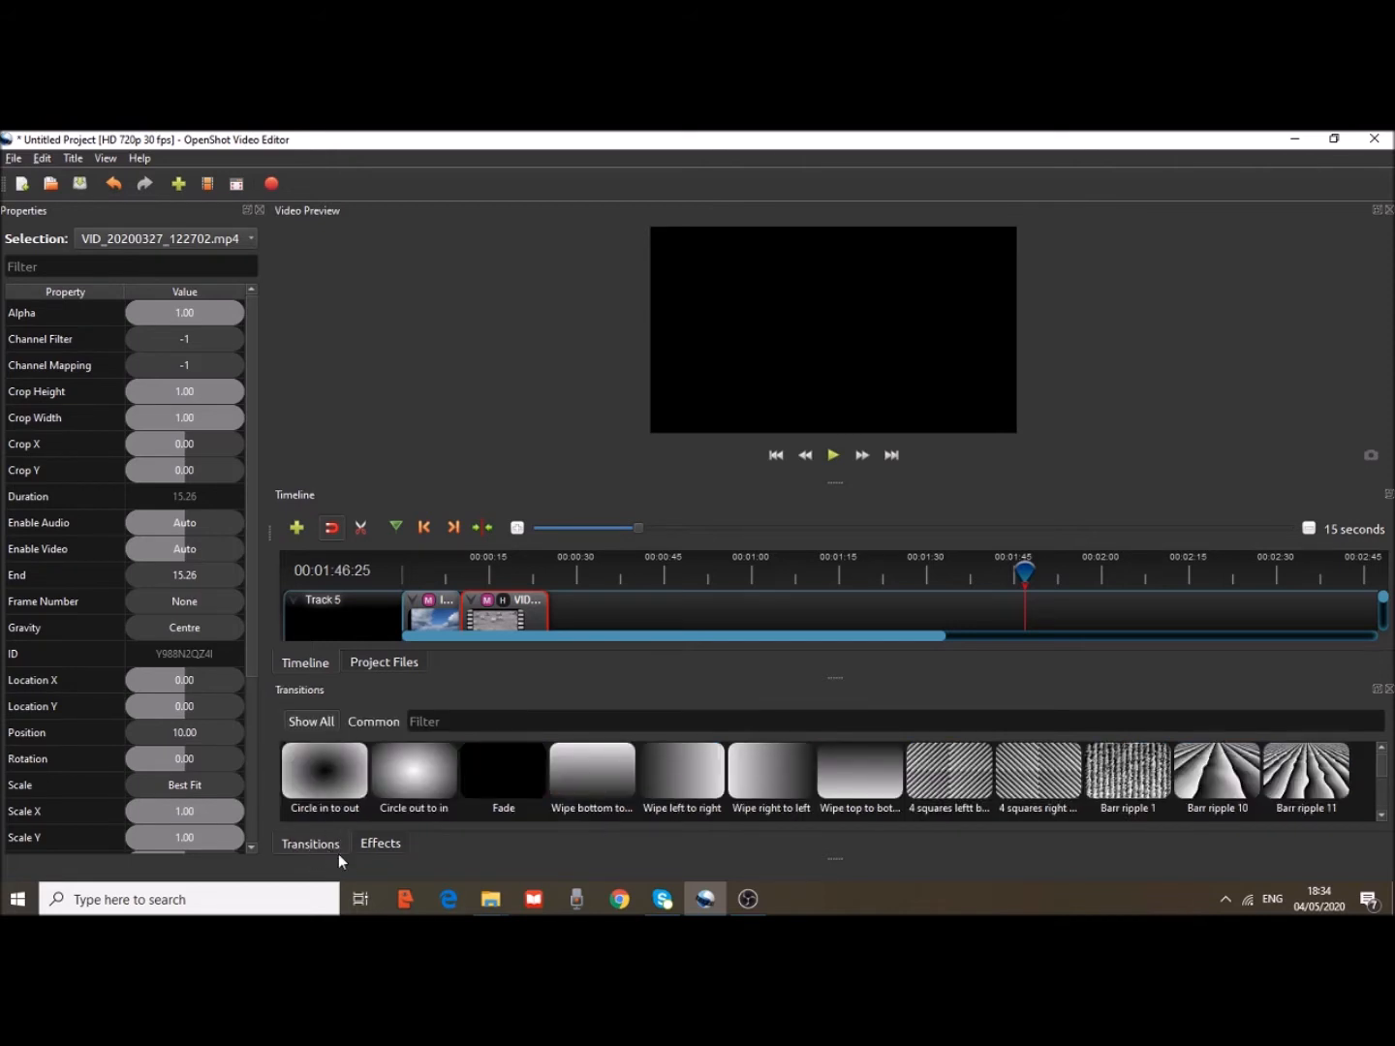
click(377, 845)
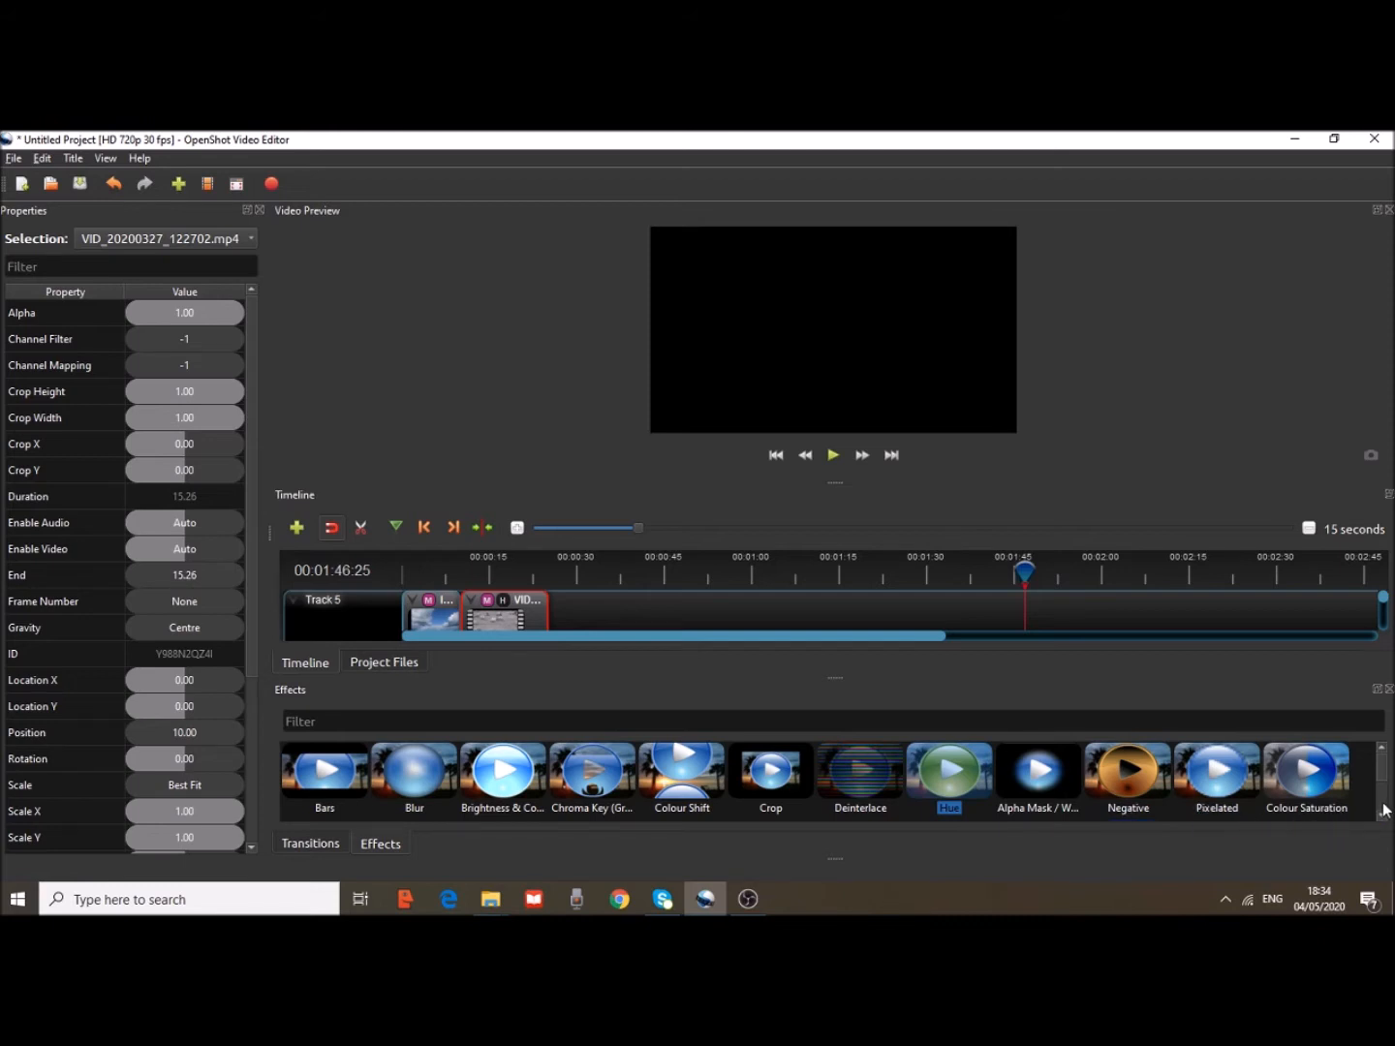
scroll(1385, 781, down, 2)
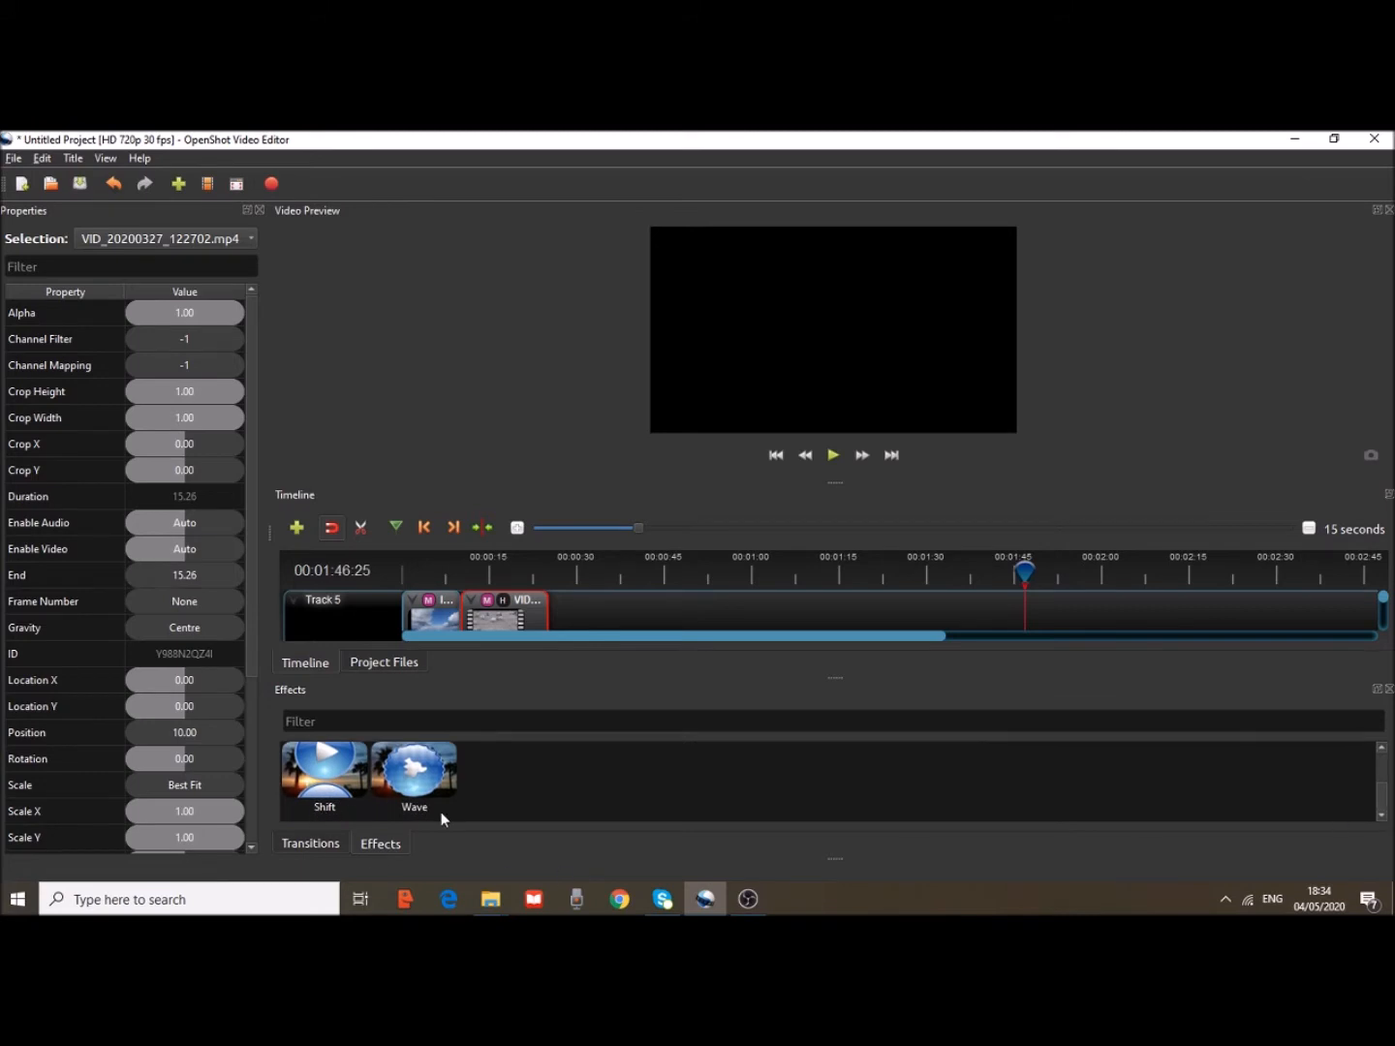
scroll(1383, 804, up, 2)
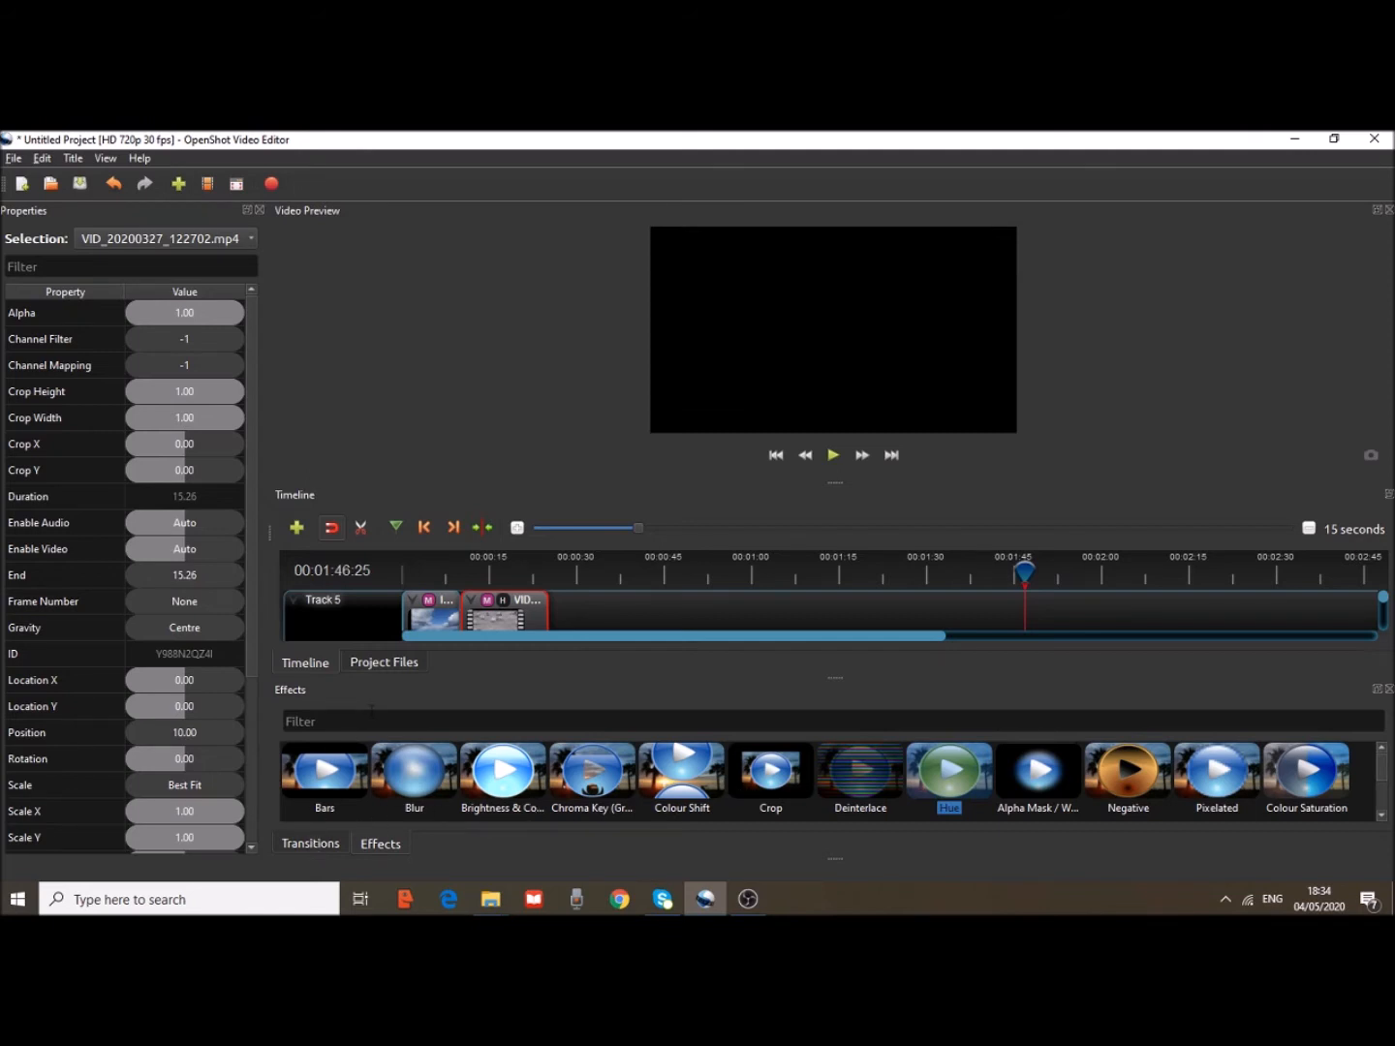
Apply the Negative effect to the image clip and the video clip, positioning the playhead over each one to preview it
click(834, 457)
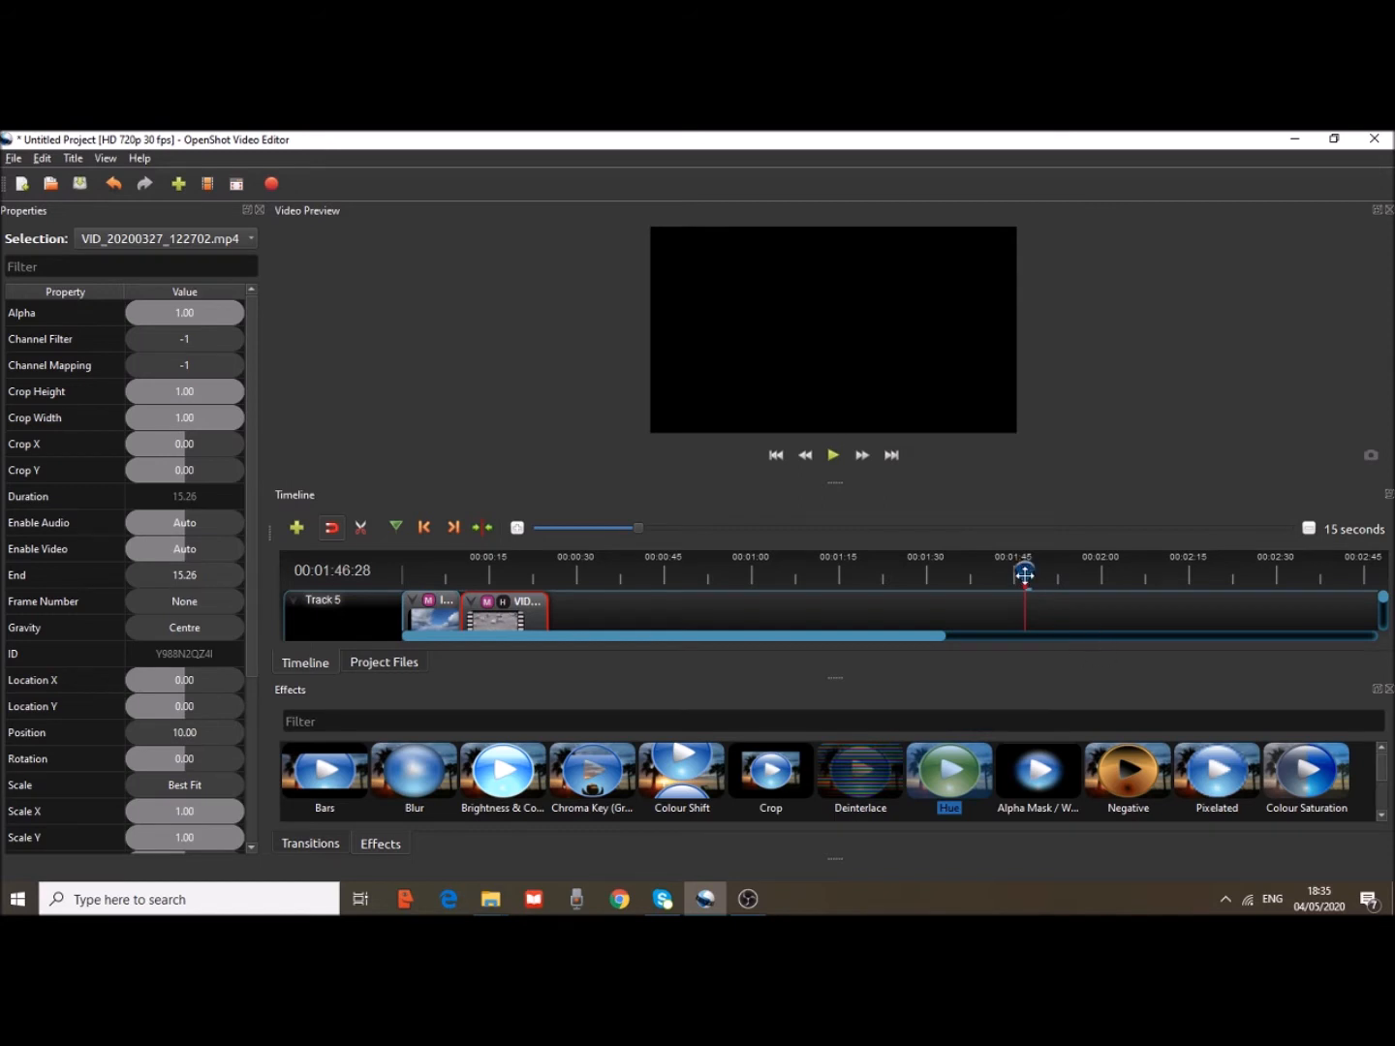
drag(1023, 575, 368, 555)
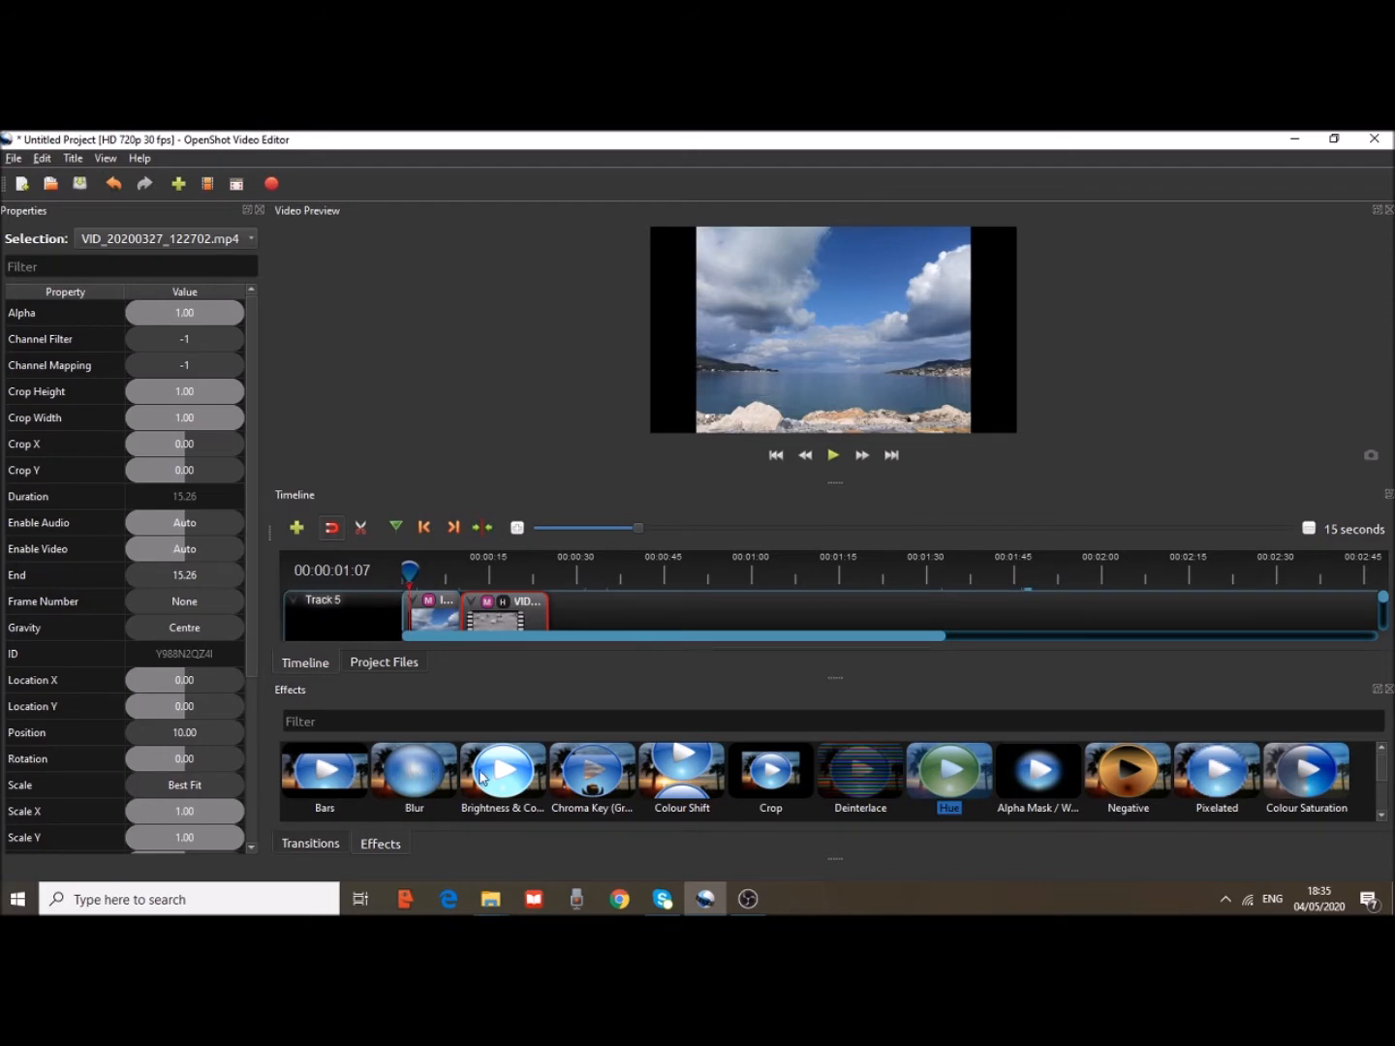
click(1138, 781)
drag(1087, 715, 432, 615)
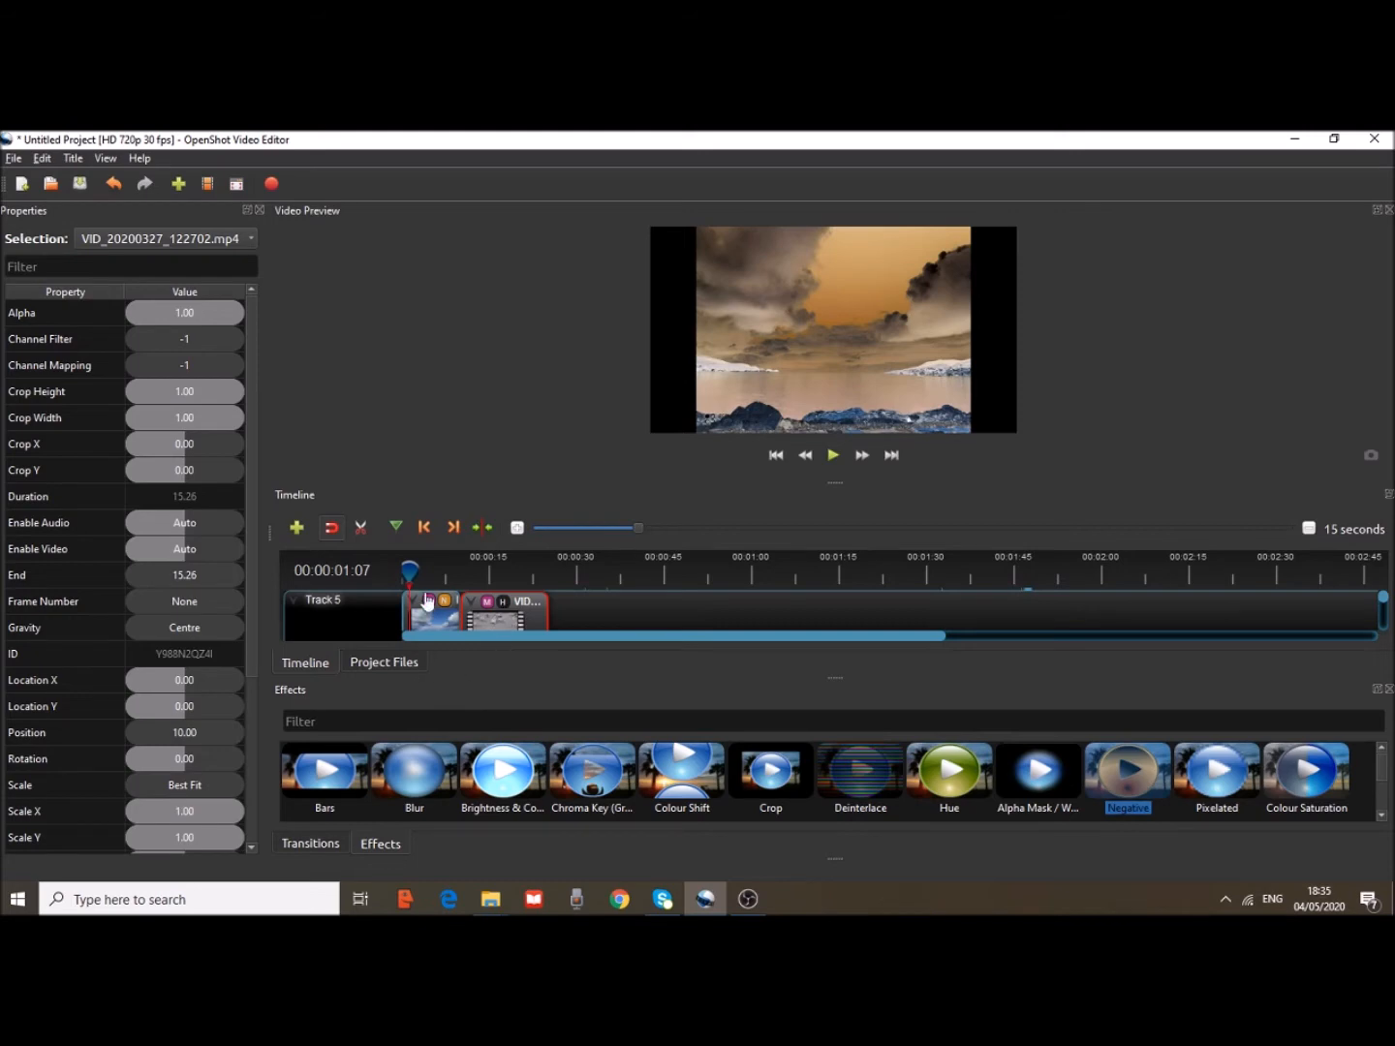
drag(409, 570, 473, 571)
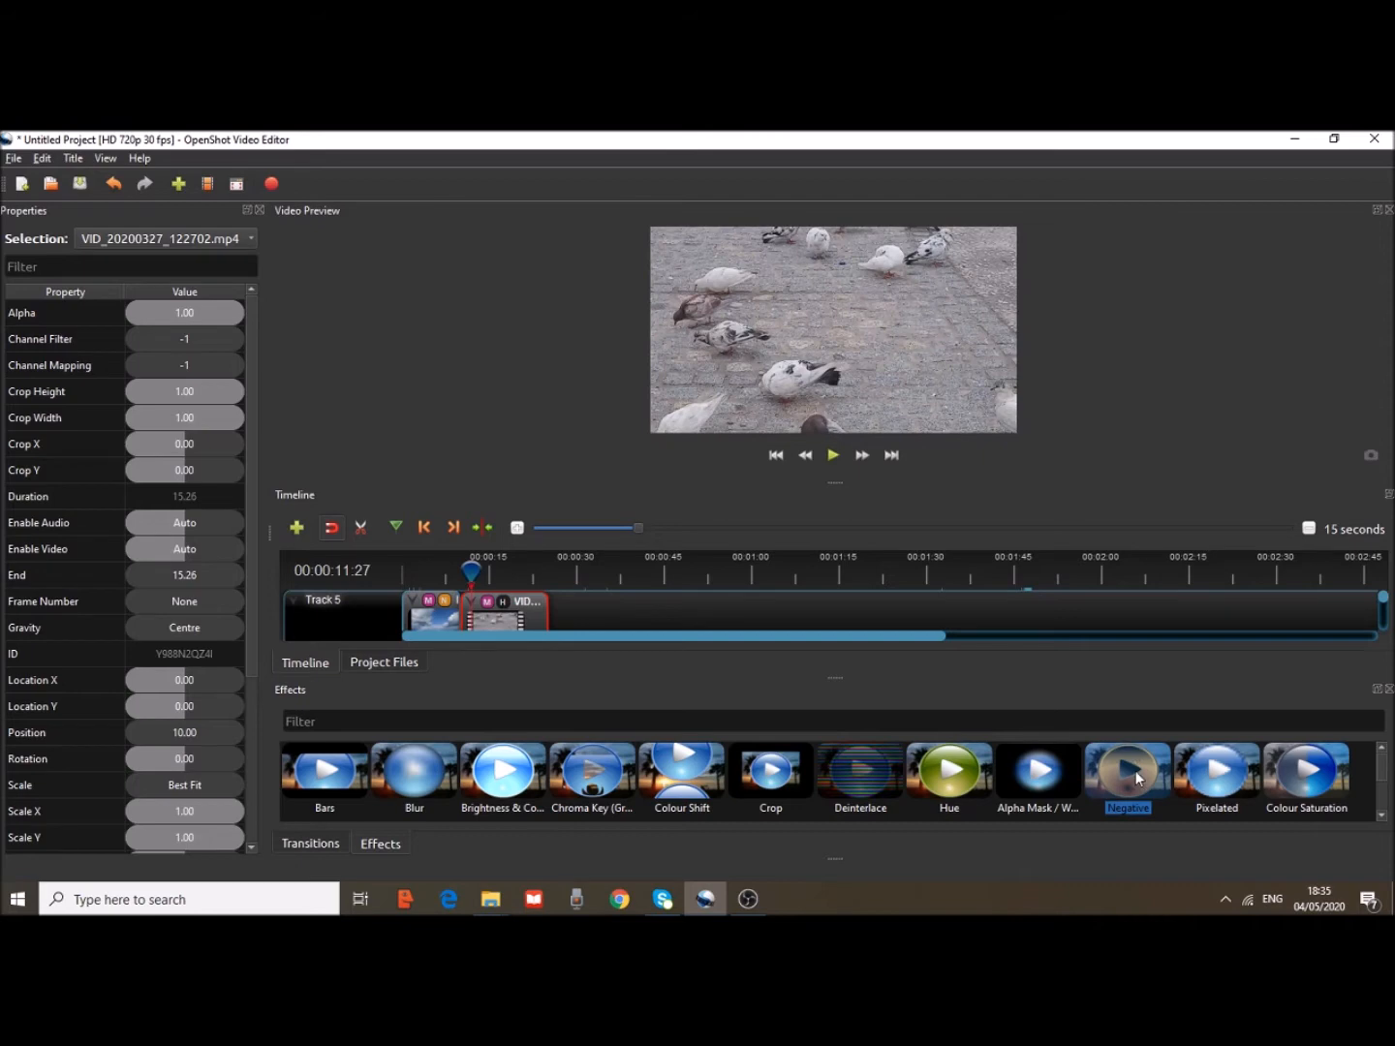
drag(1144, 778, 520, 608)
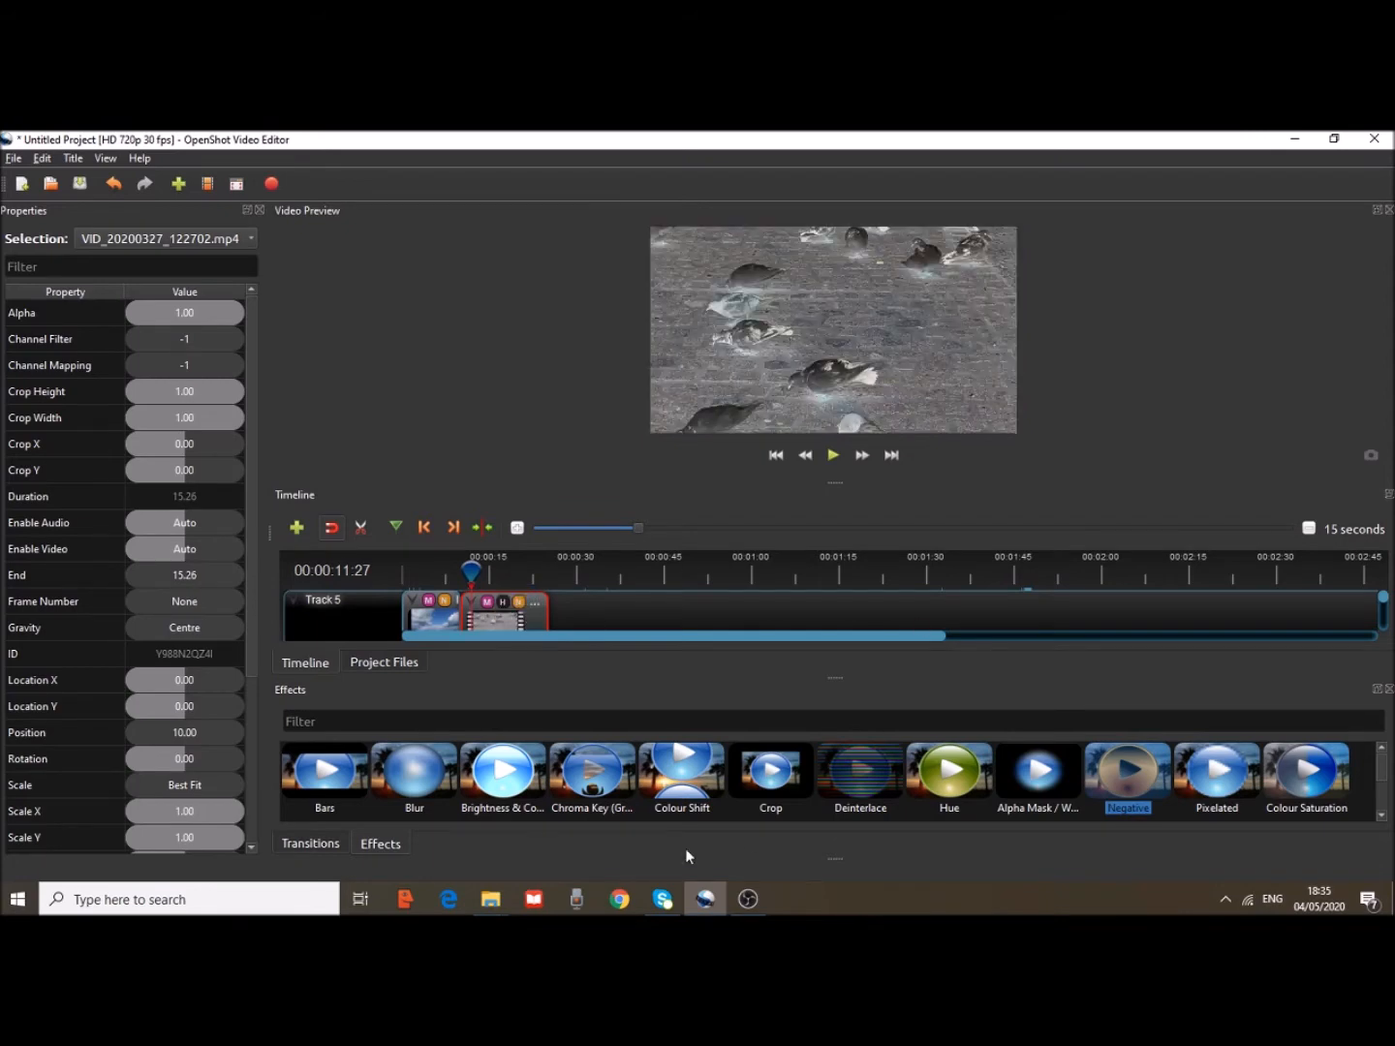
Place the Board 9 transition at the start of the video clip on Track 5 and play it back
click(306, 844)
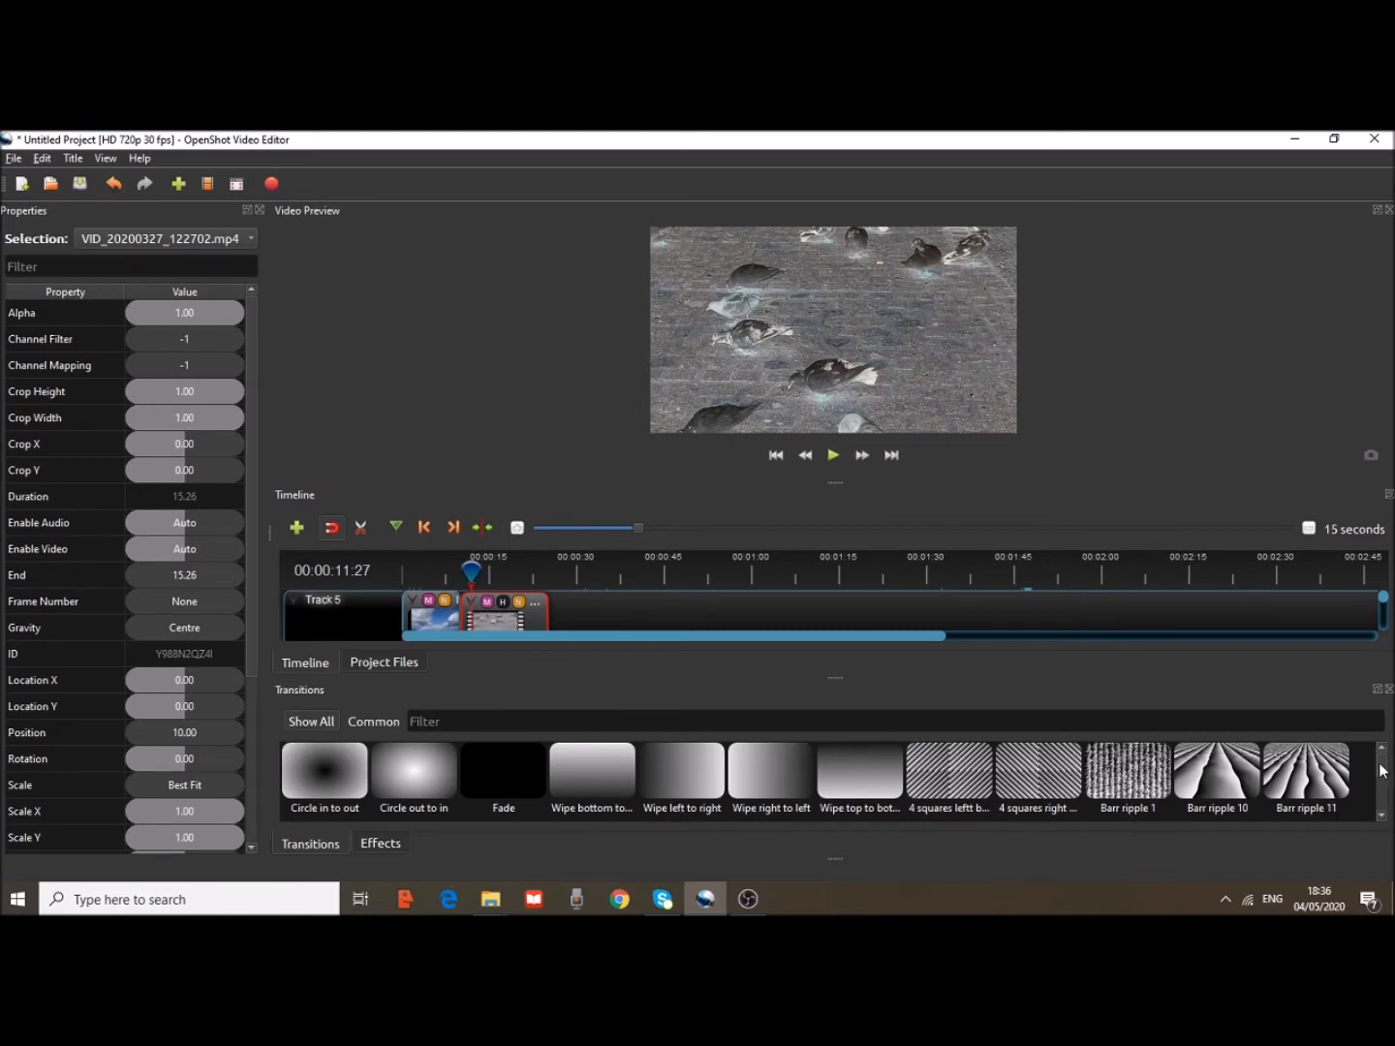
mouse_move(1385, 773)
mouse_down()
mouse_move(1386, 814)
mouse_move(1390, 772)
mouse_up()
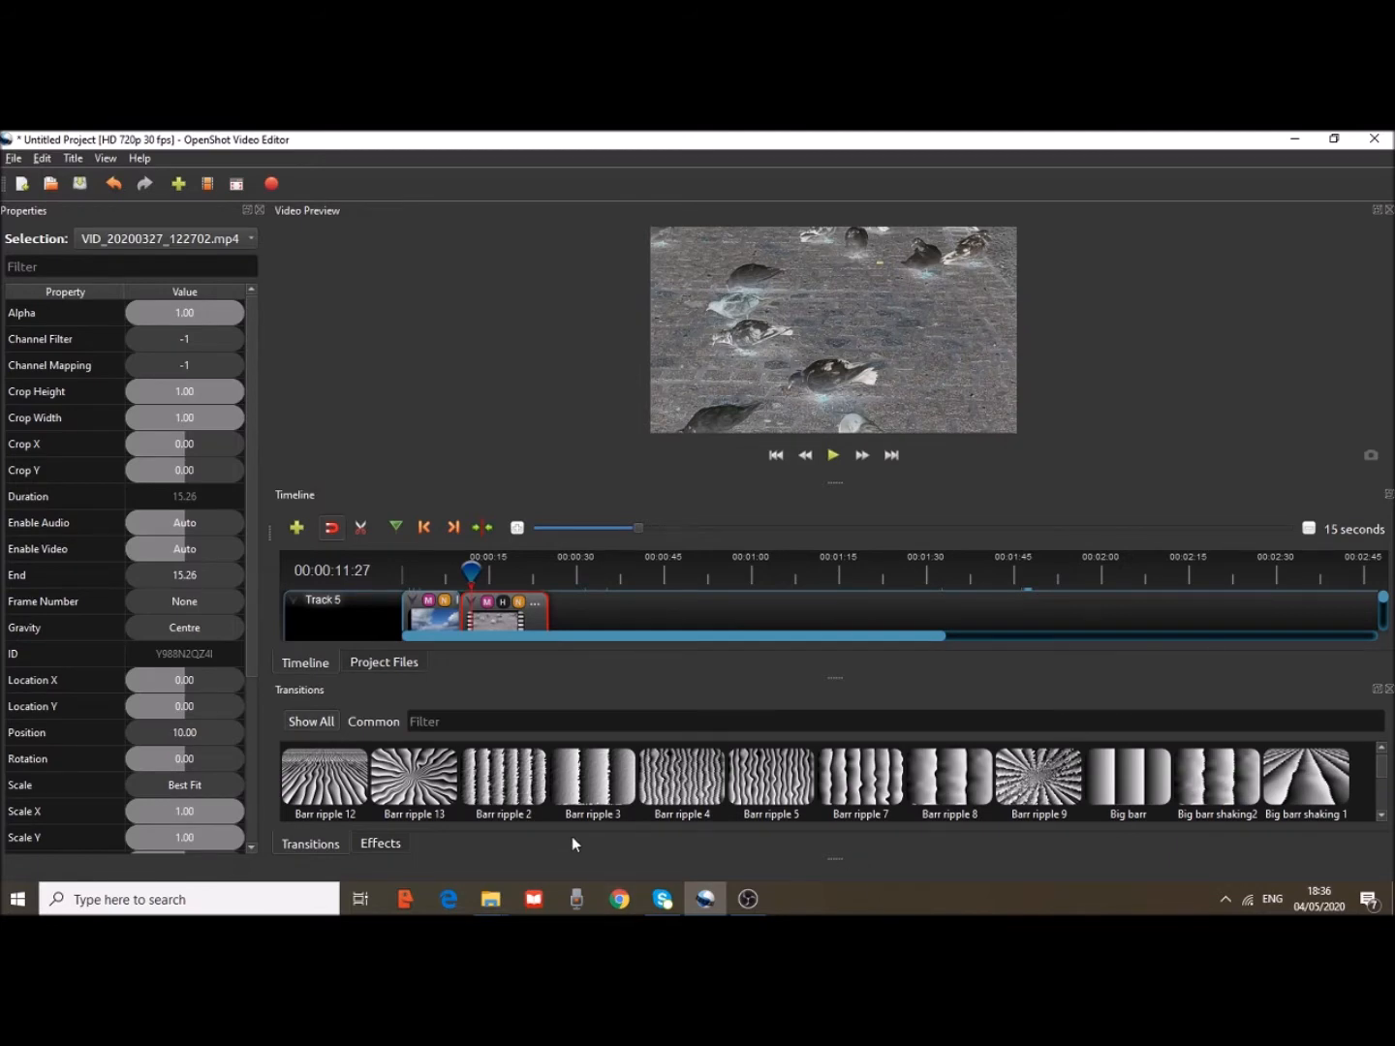
click(1382, 817)
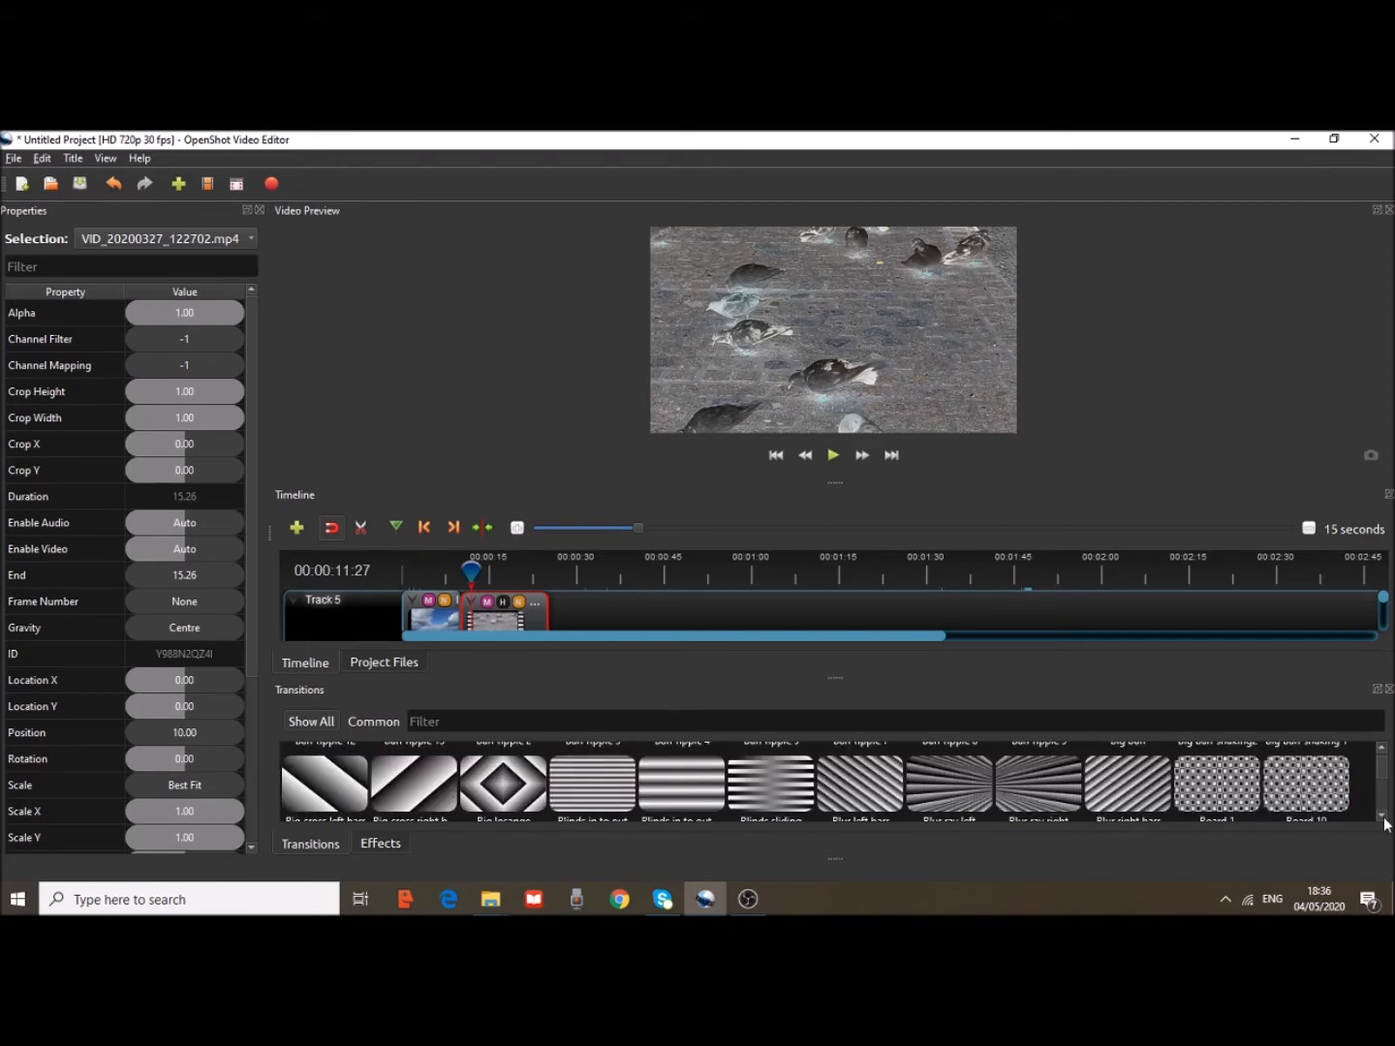
click(1382, 816)
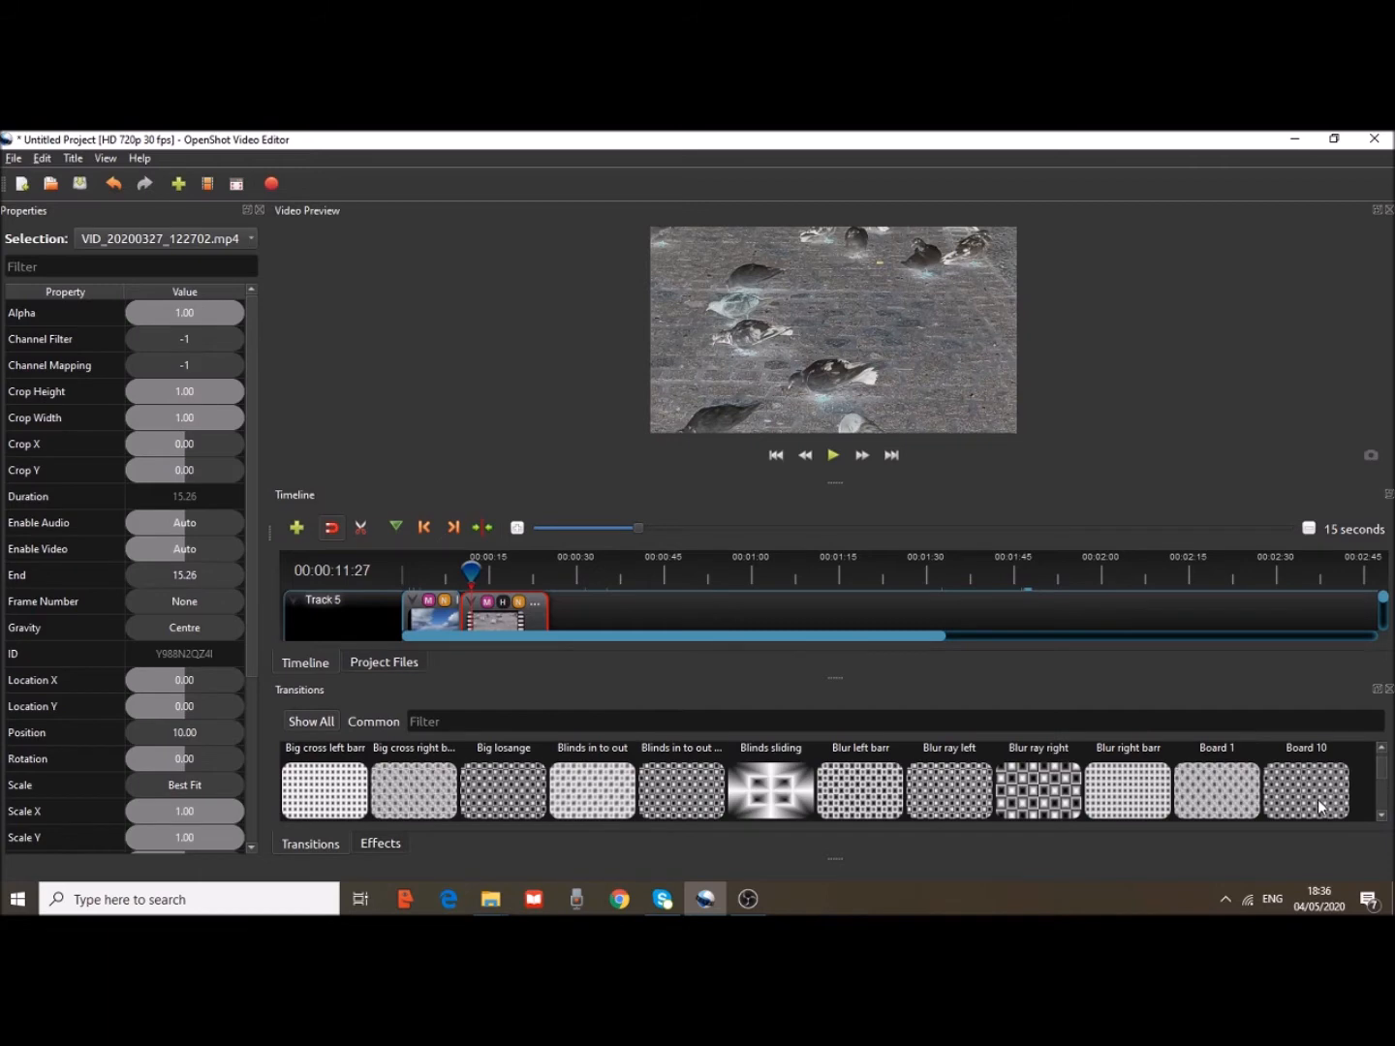
drag(1316, 803, 492, 615)
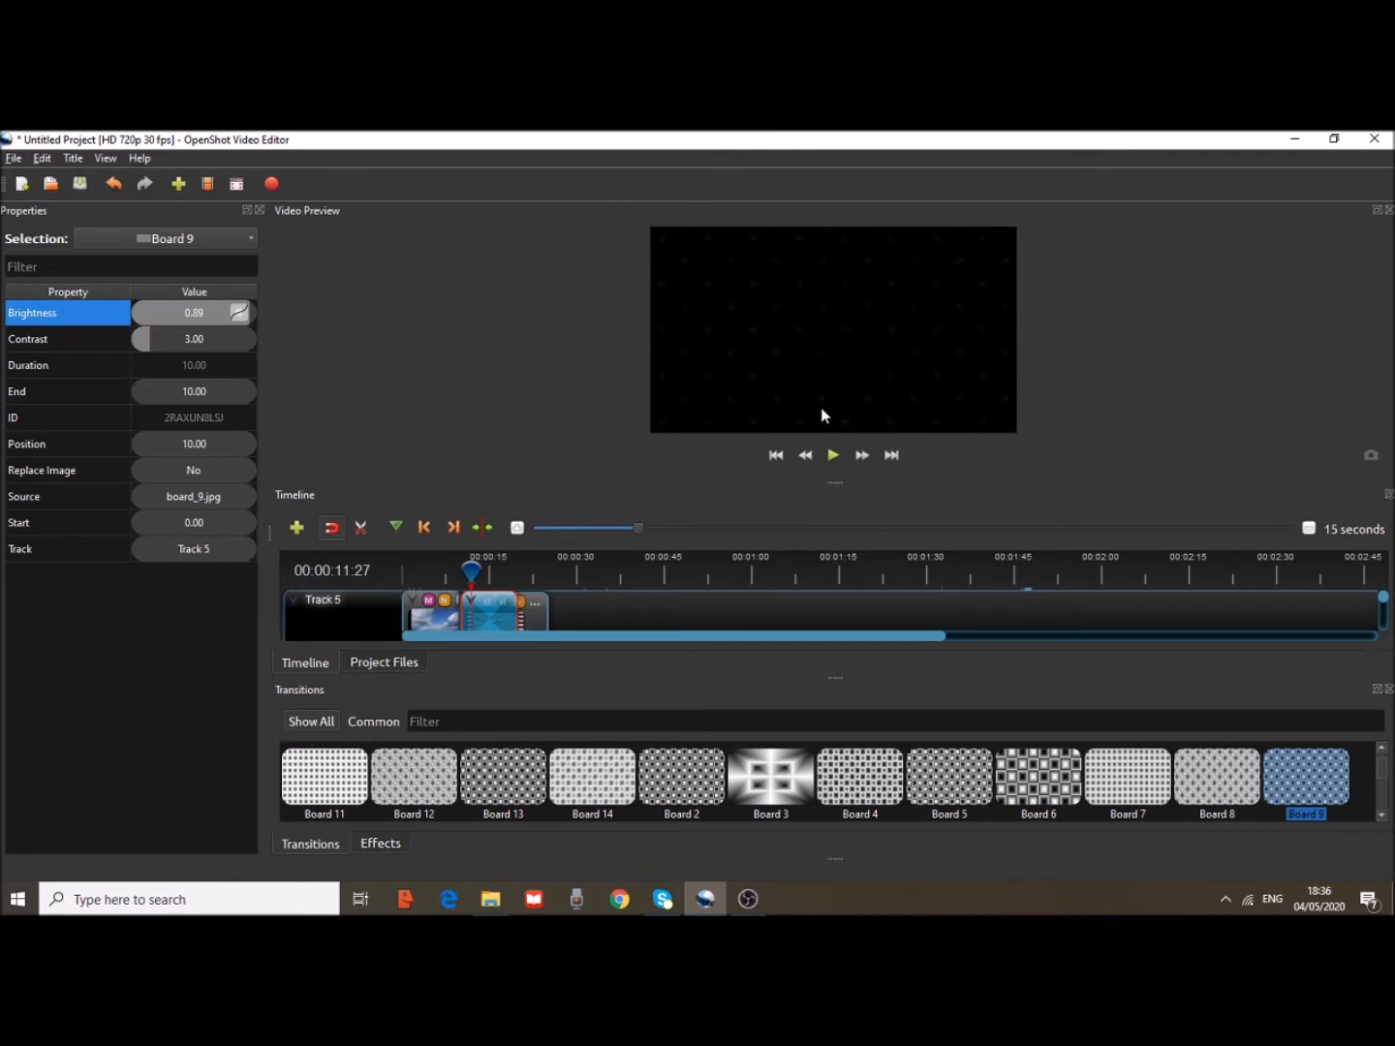
click(837, 457)
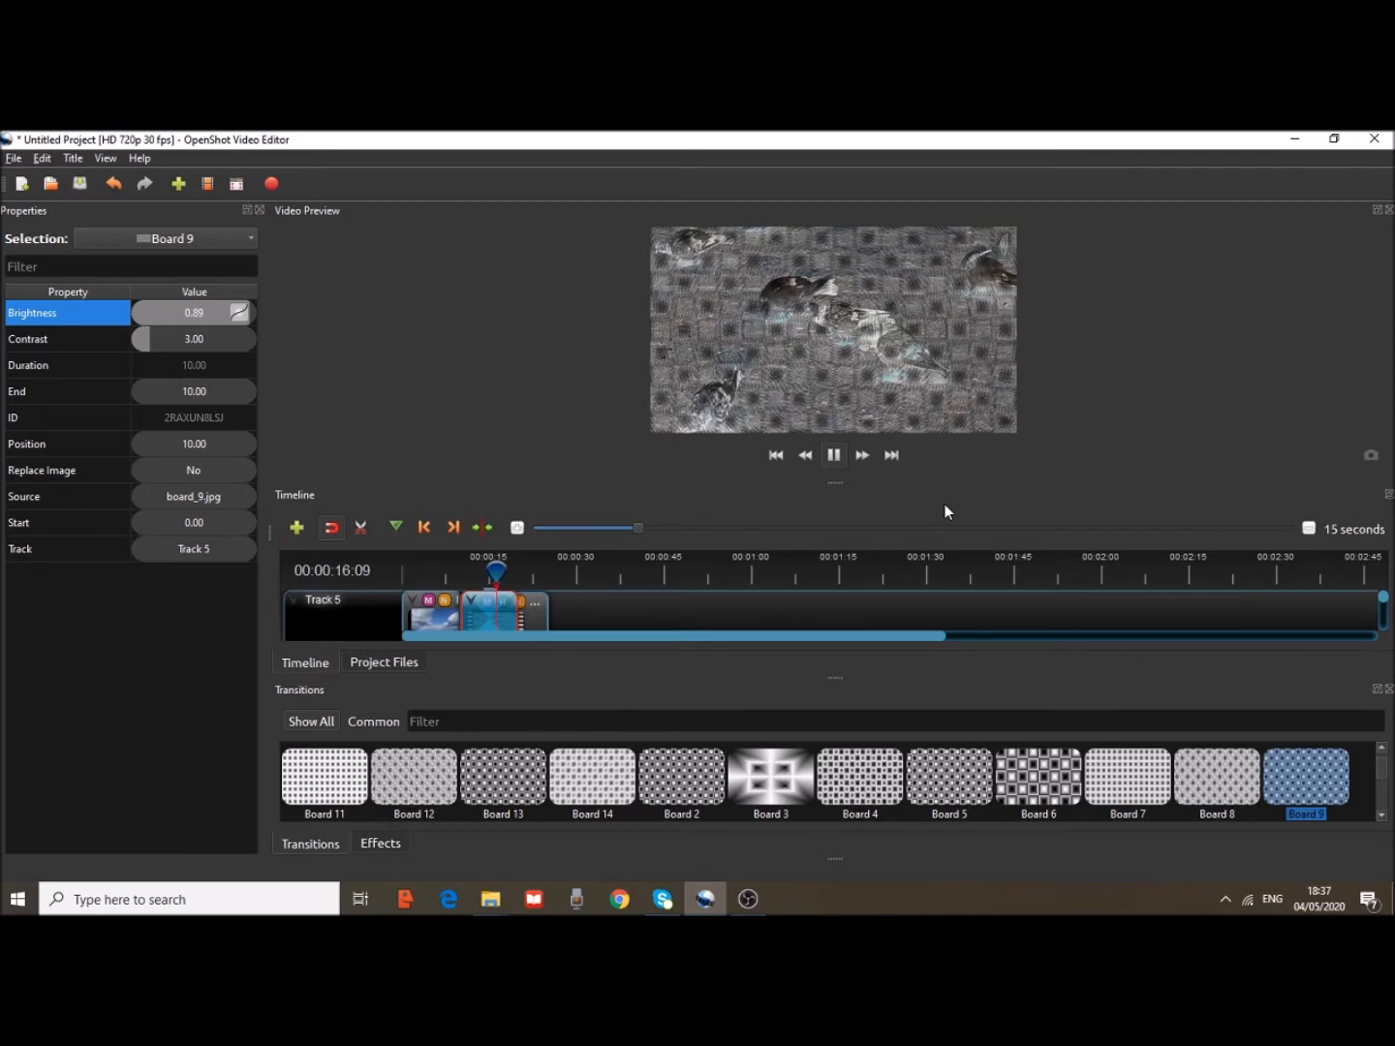
click(833, 457)
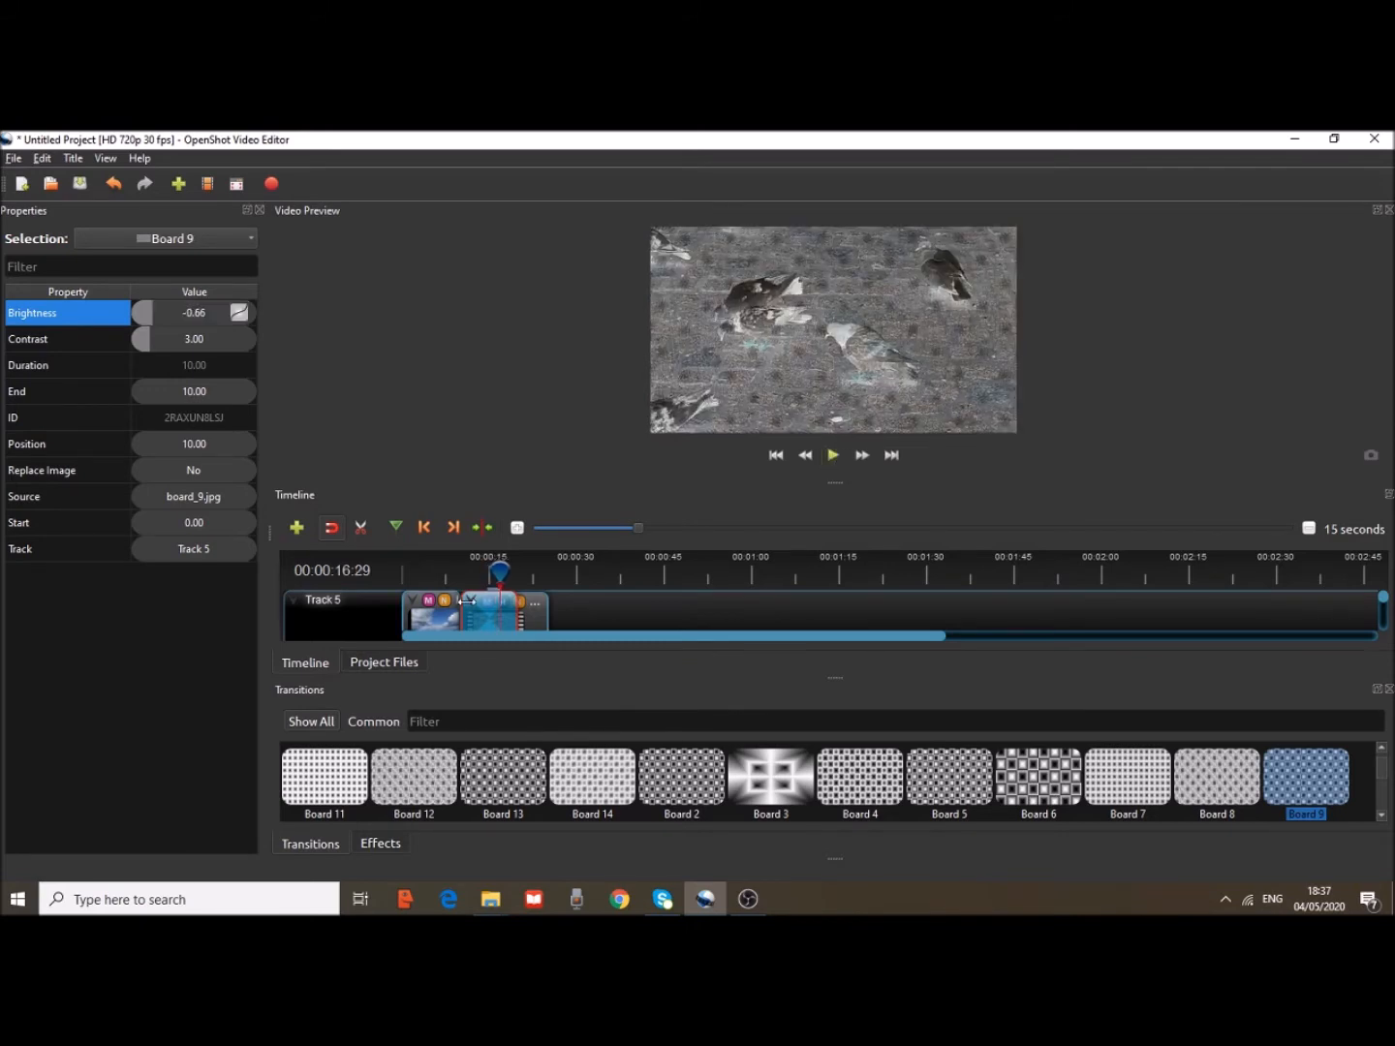
Move the Board 9 transition to the start of Track 5 over the image clip and play it from the beginning
drag(467, 602, 417, 600)
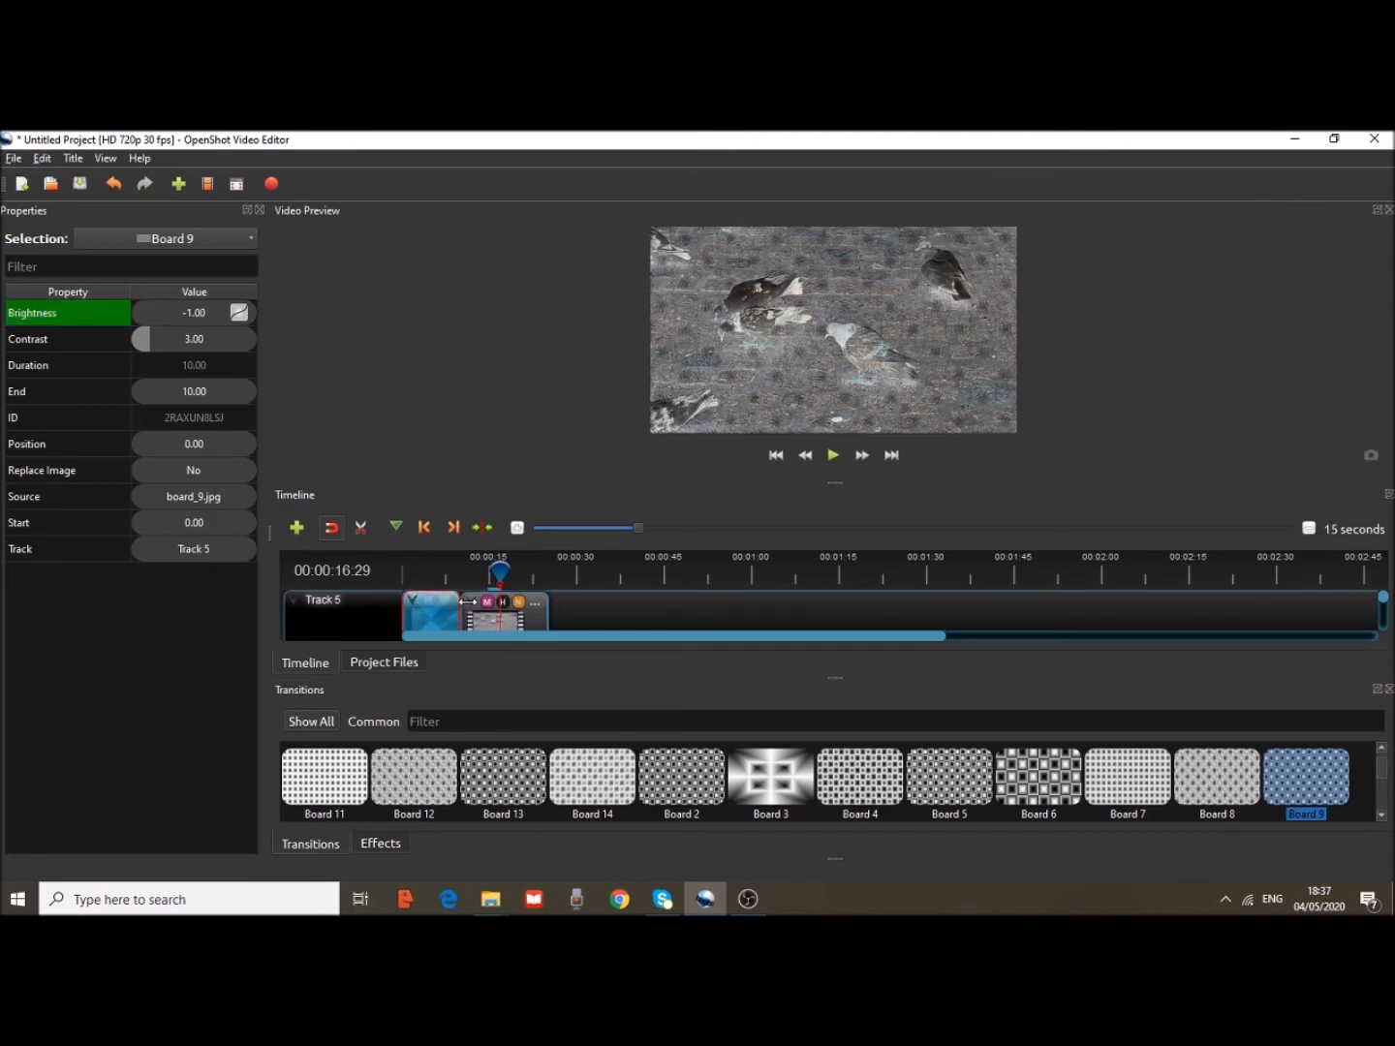
click(835, 455)
click(837, 459)
drag(504, 570, 406, 571)
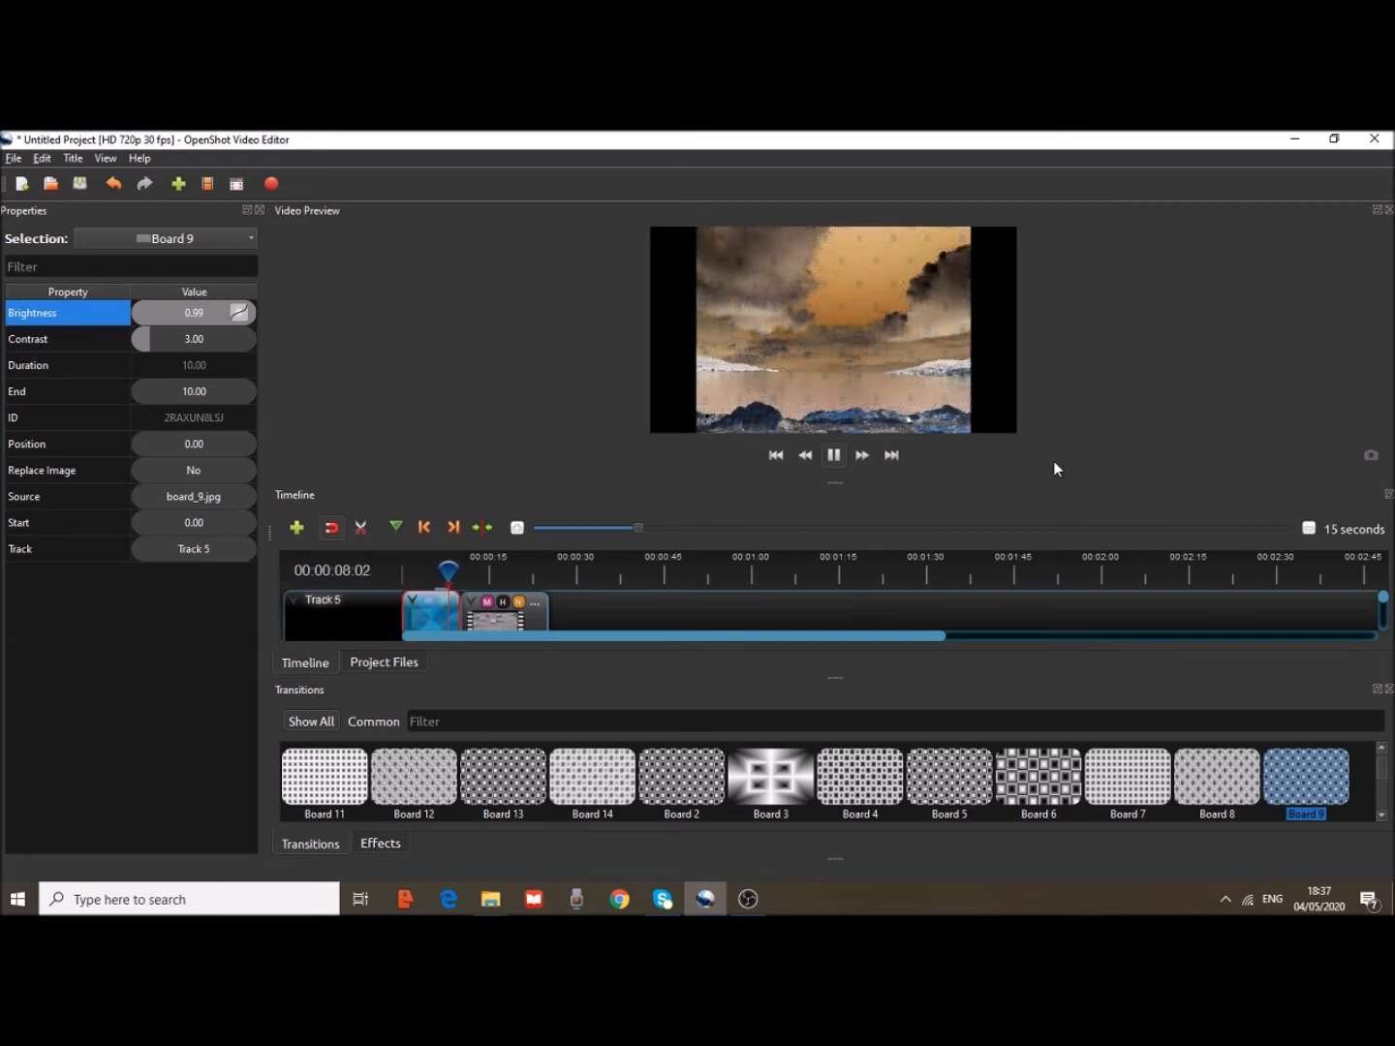
click(832, 455)
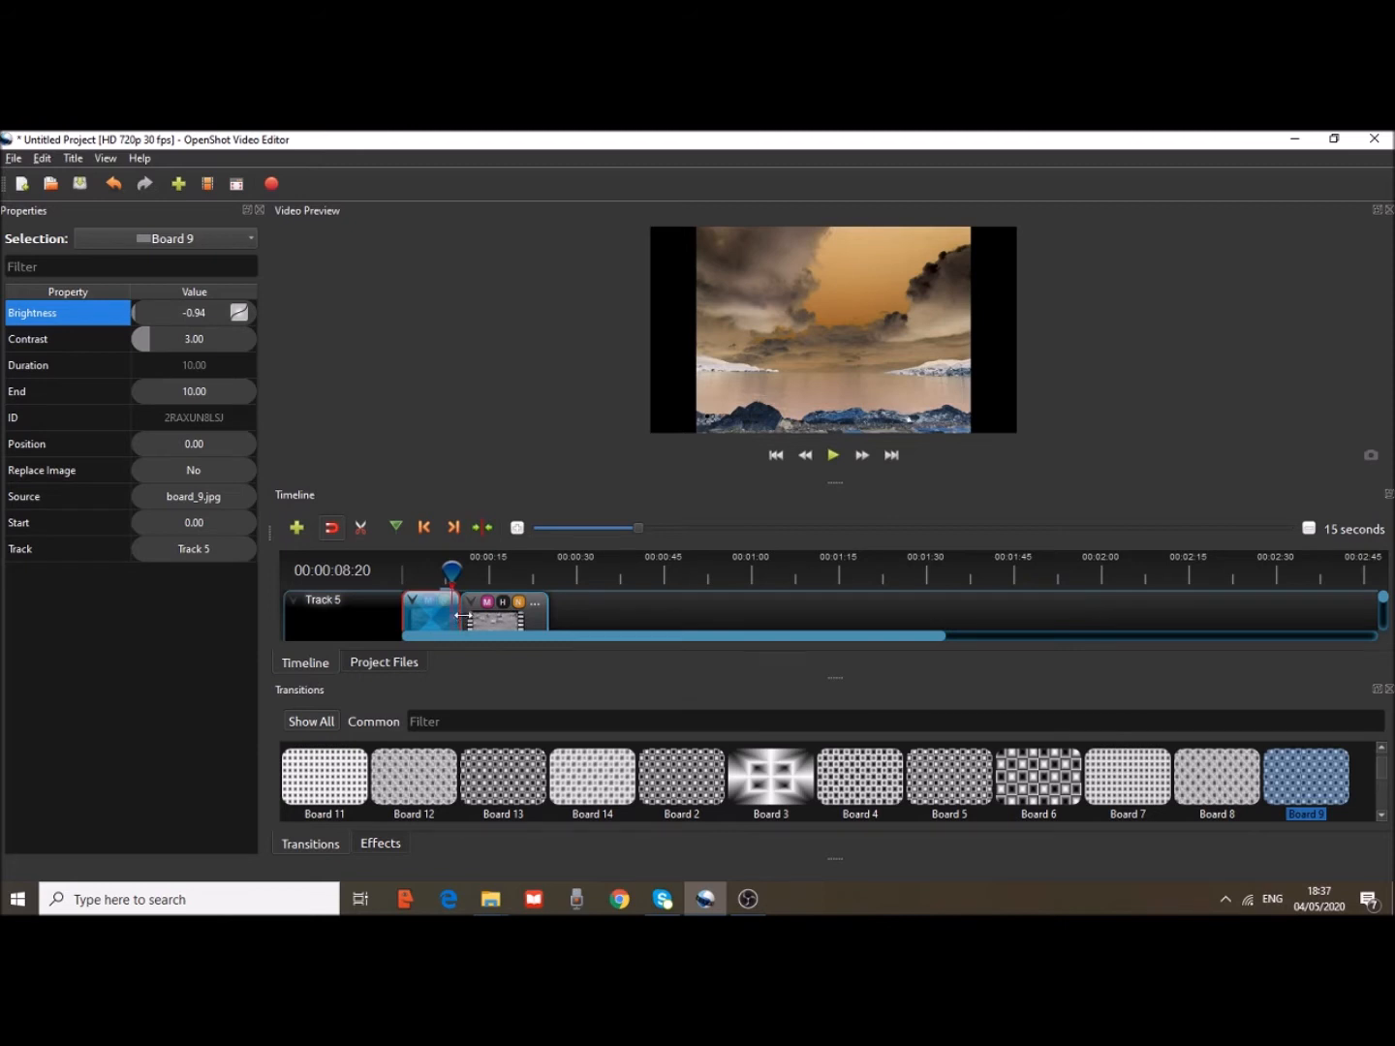
Extend the Board 9 transition to about 25.77 seconds to cover both clips and play it from the beginning
drag(455, 614, 551, 621)
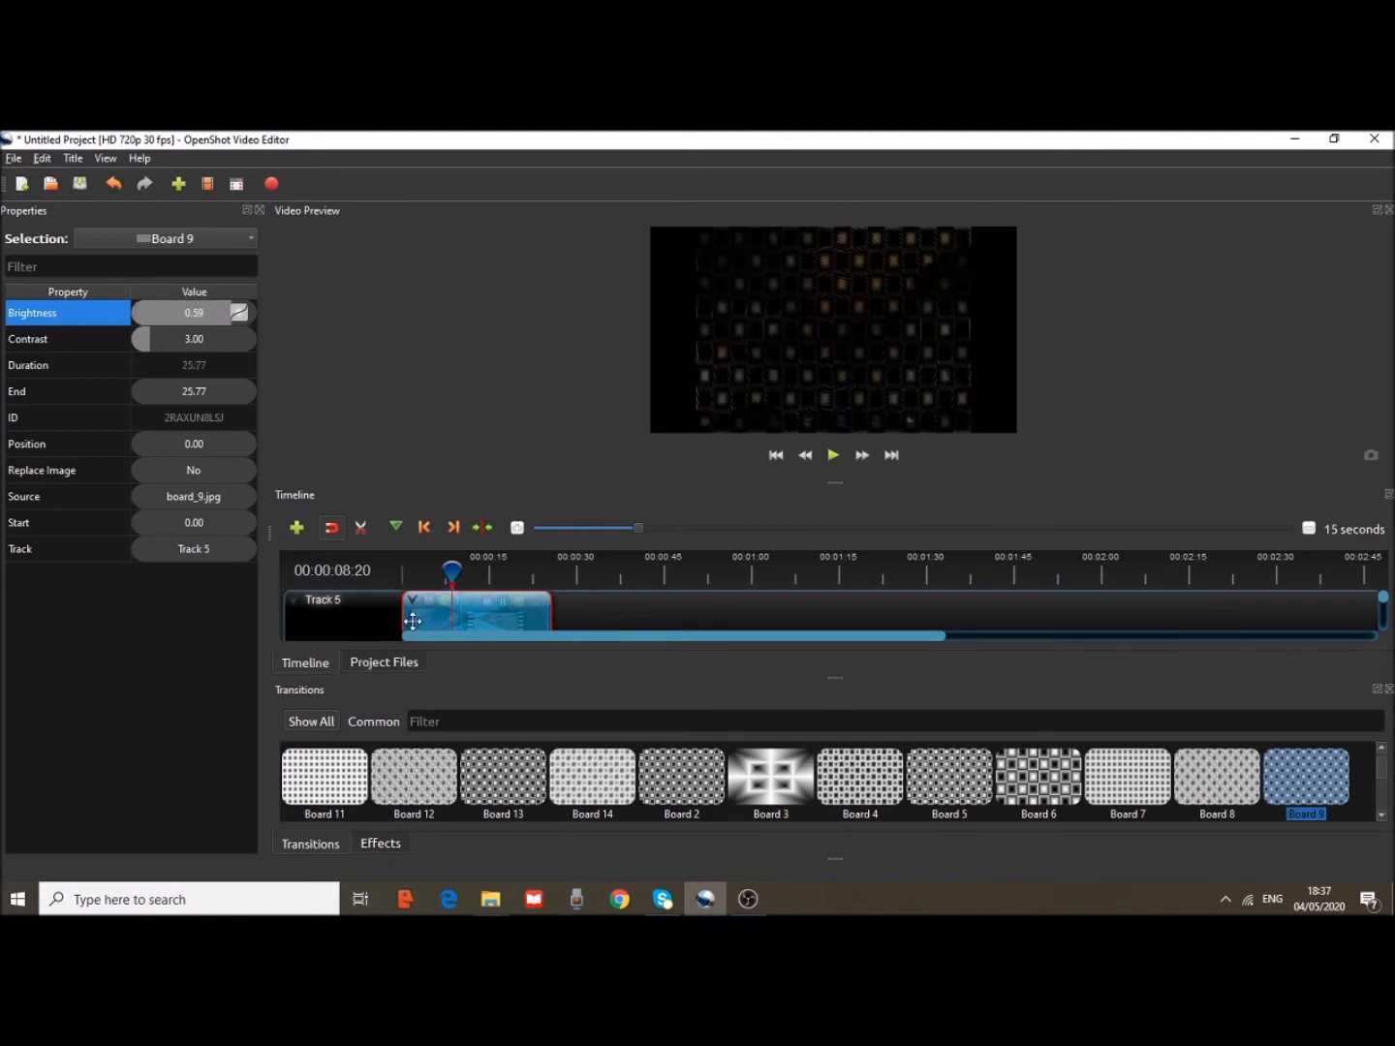
drag(453, 570, 407, 571)
click(829, 457)
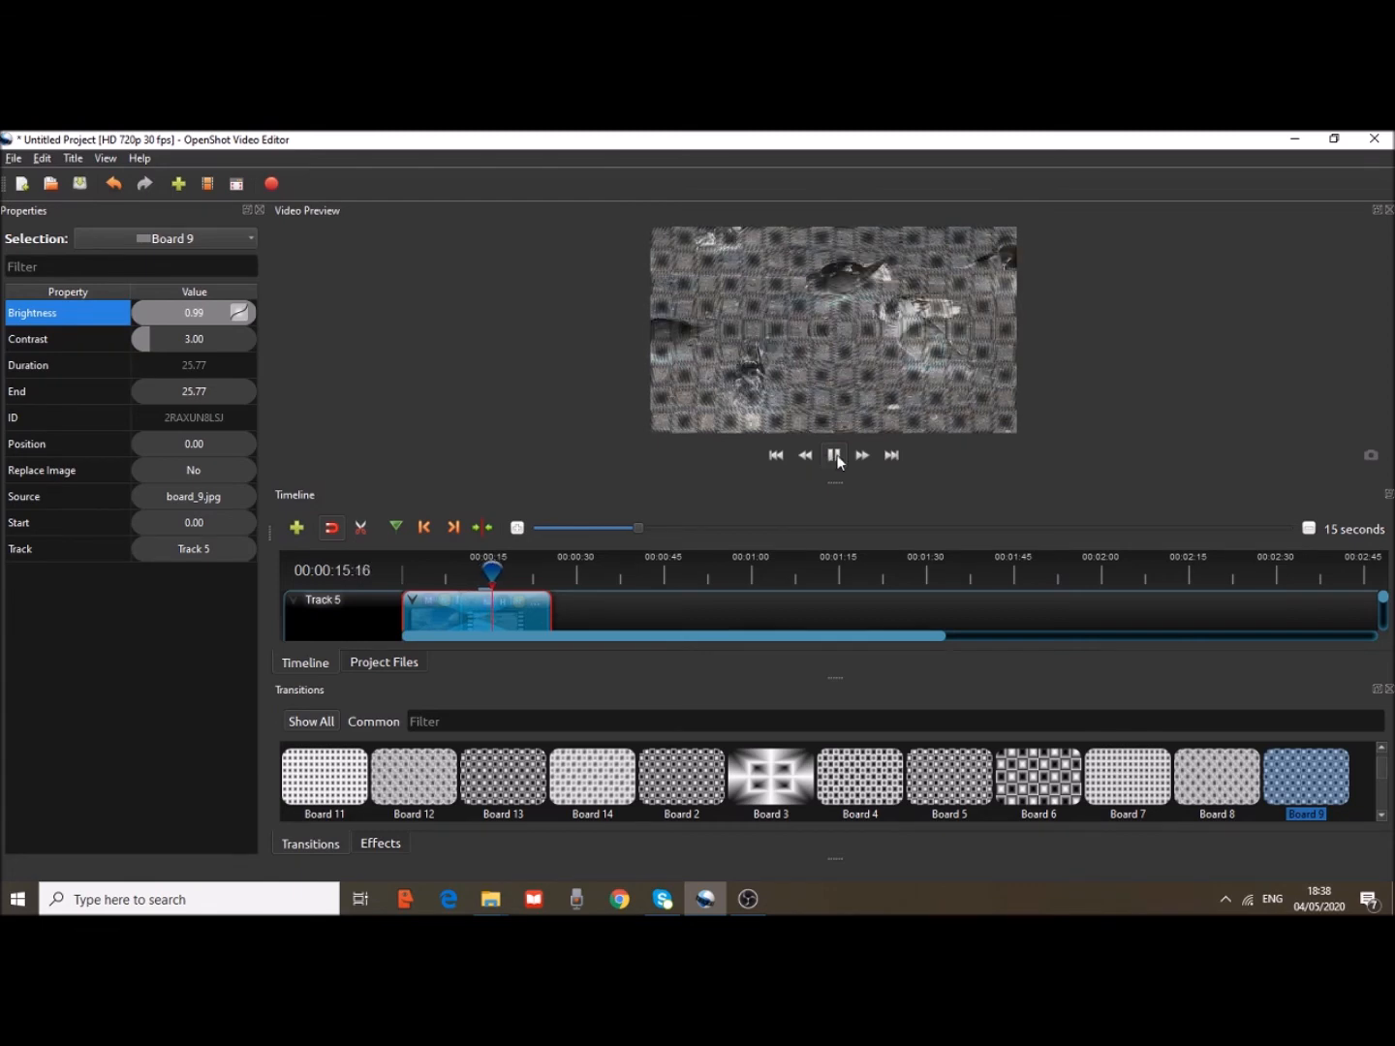
click(834, 455)
Move the Board 9 transition clear of the clips and remove it from Track 5
scroll(1010, 783, up, 2)
scroll(1010, 781, down, 2)
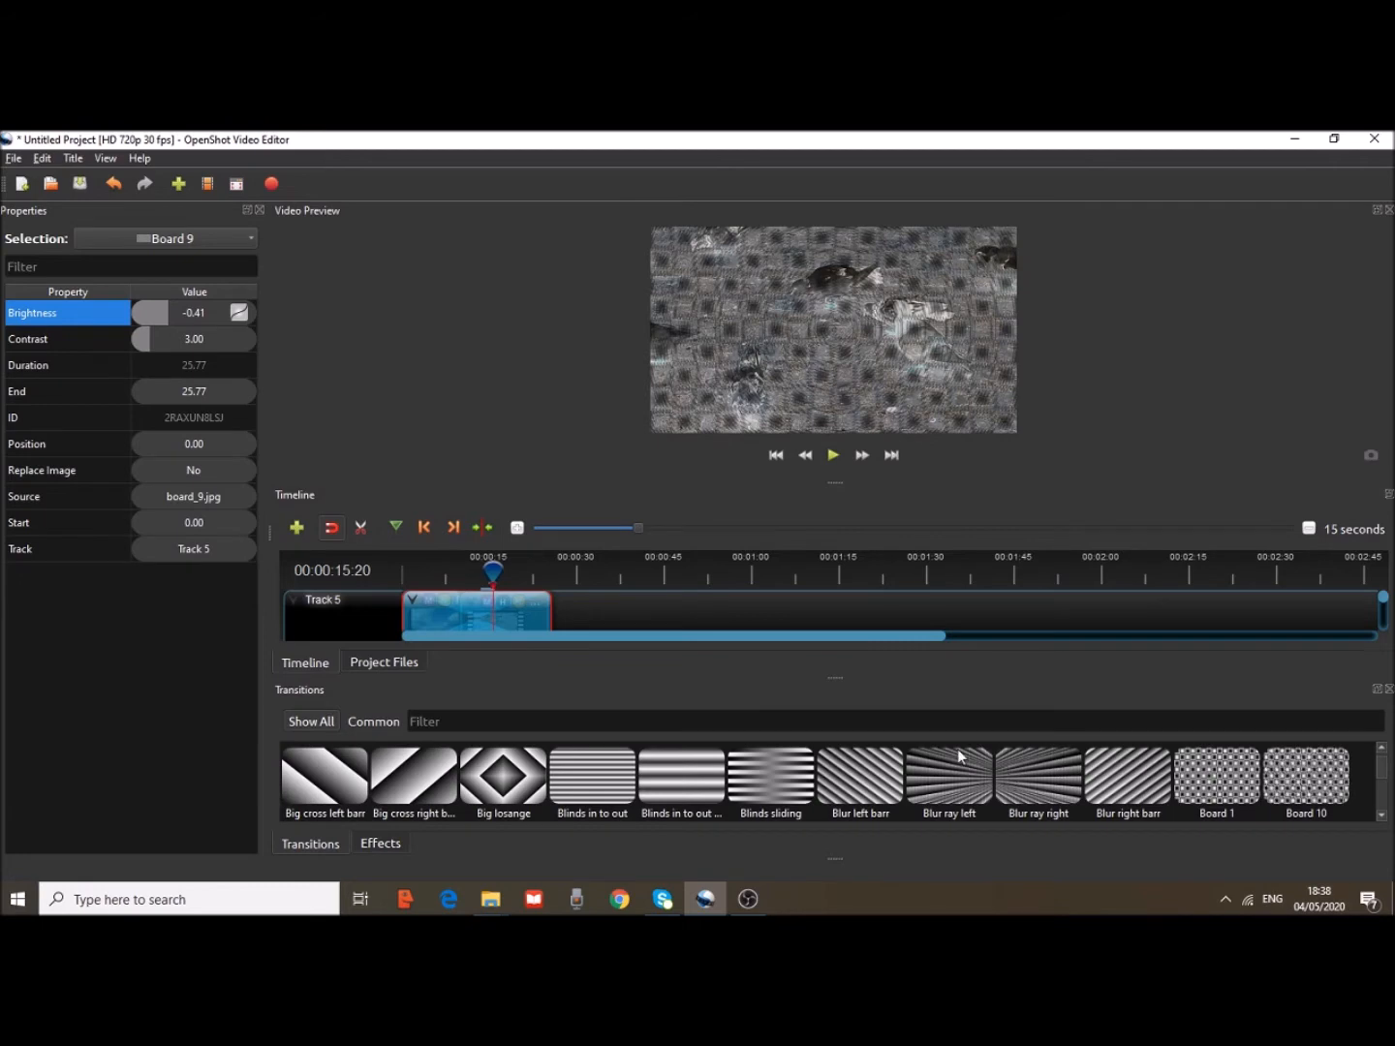
drag(514, 612, 703, 614)
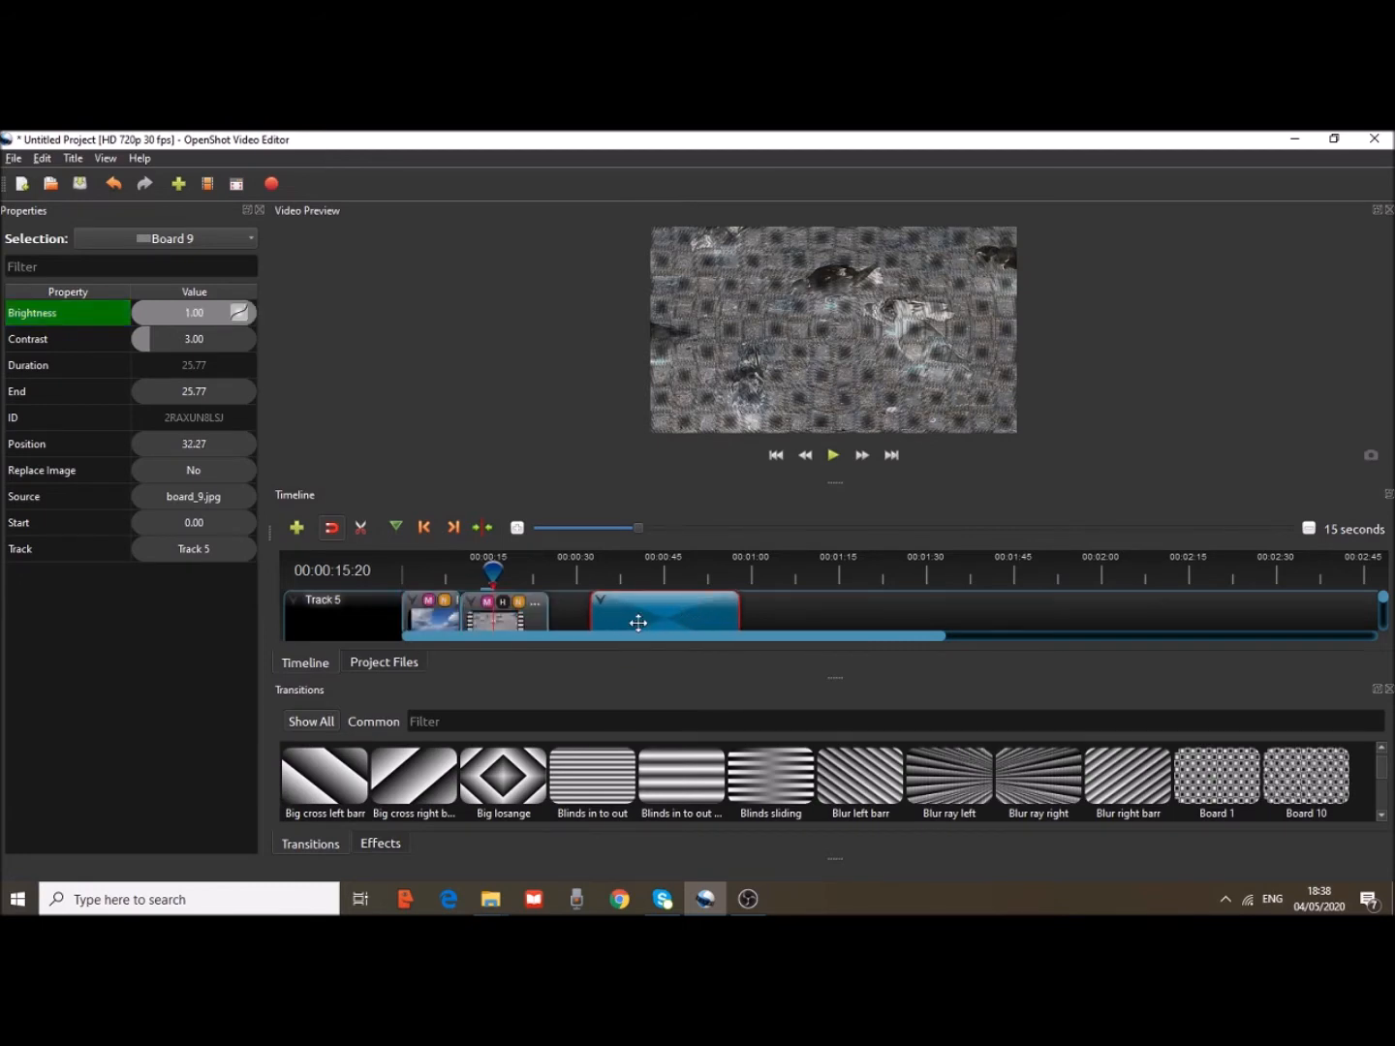
right_click(659, 611)
click(716, 684)
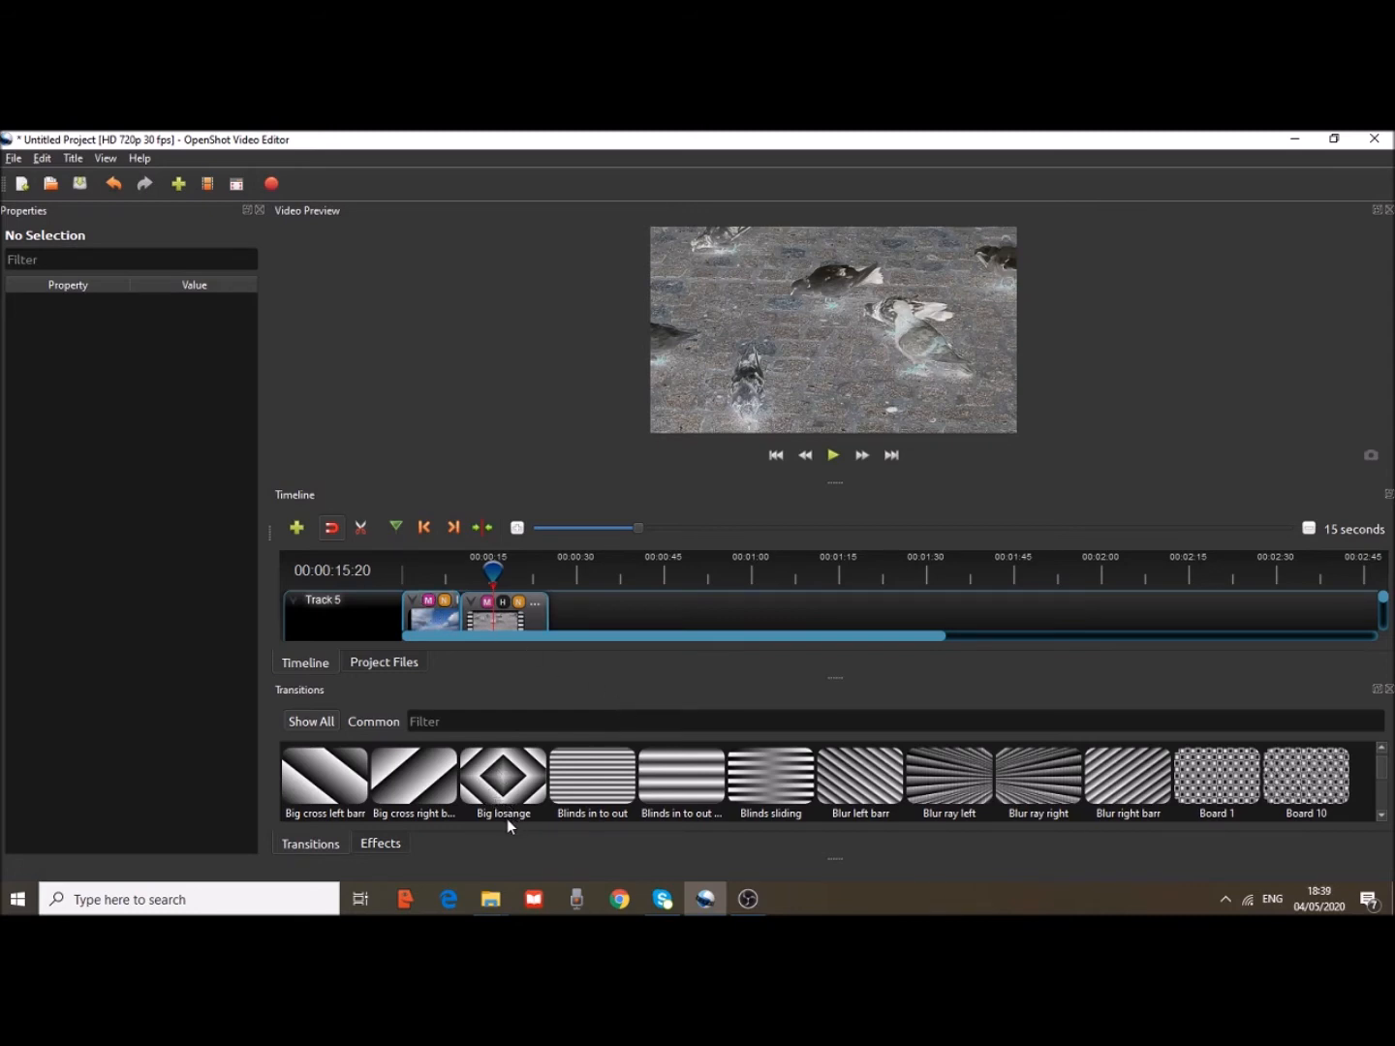
Add the Big losange transition at the start of Track 5, stretch it over both clips to about 26.07 seconds, and preview it
drag(512, 784, 554, 615)
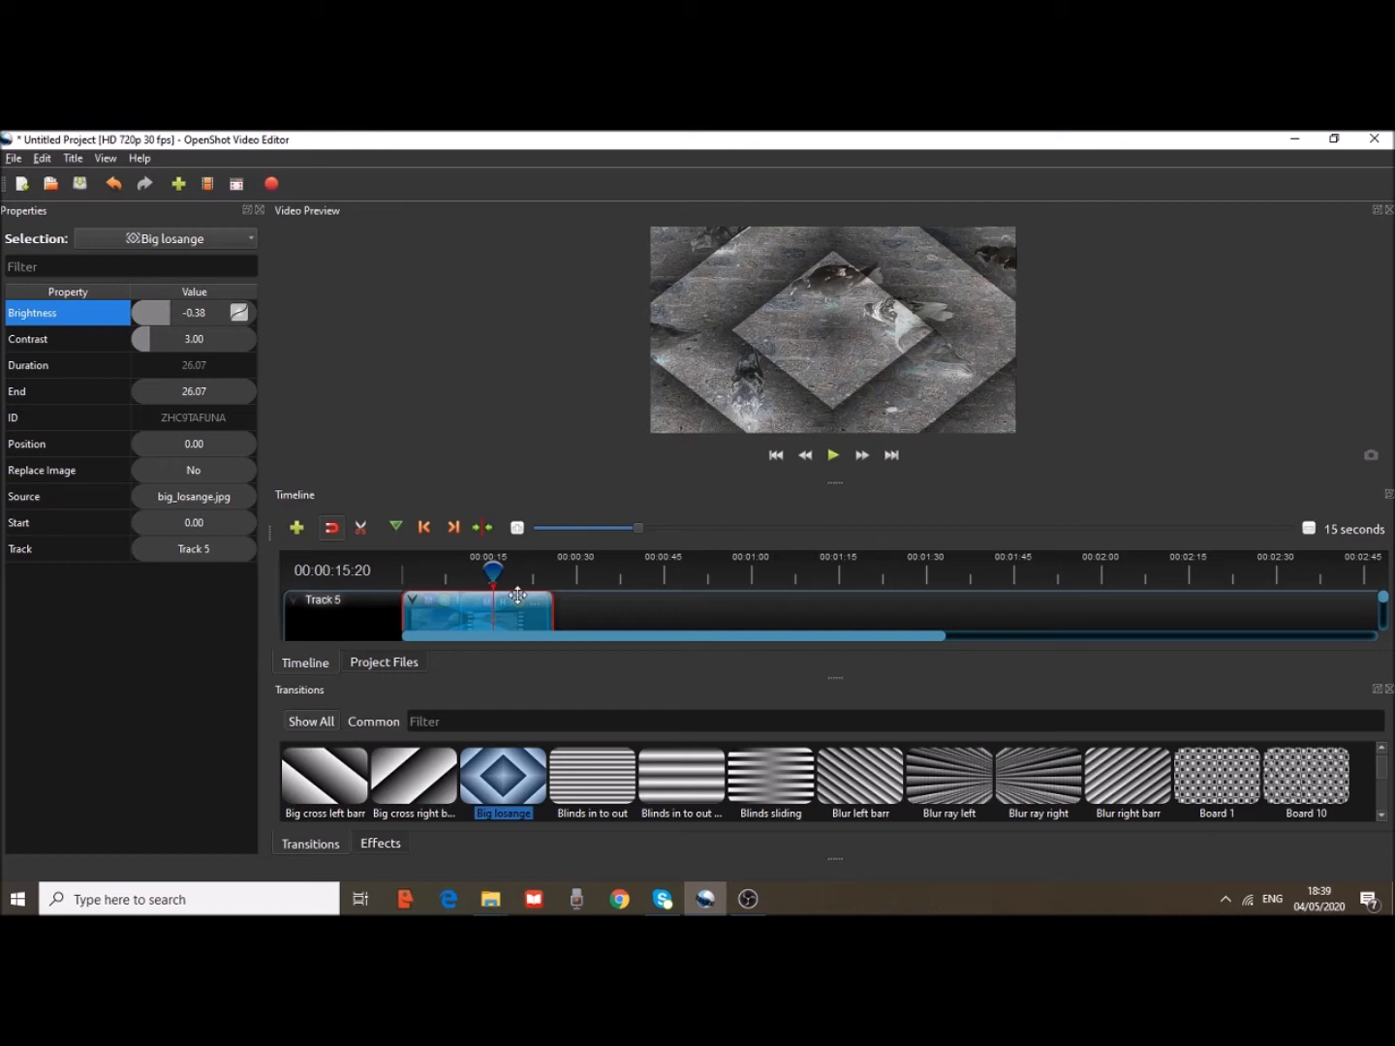
drag(487, 574, 404, 570)
click(830, 457)
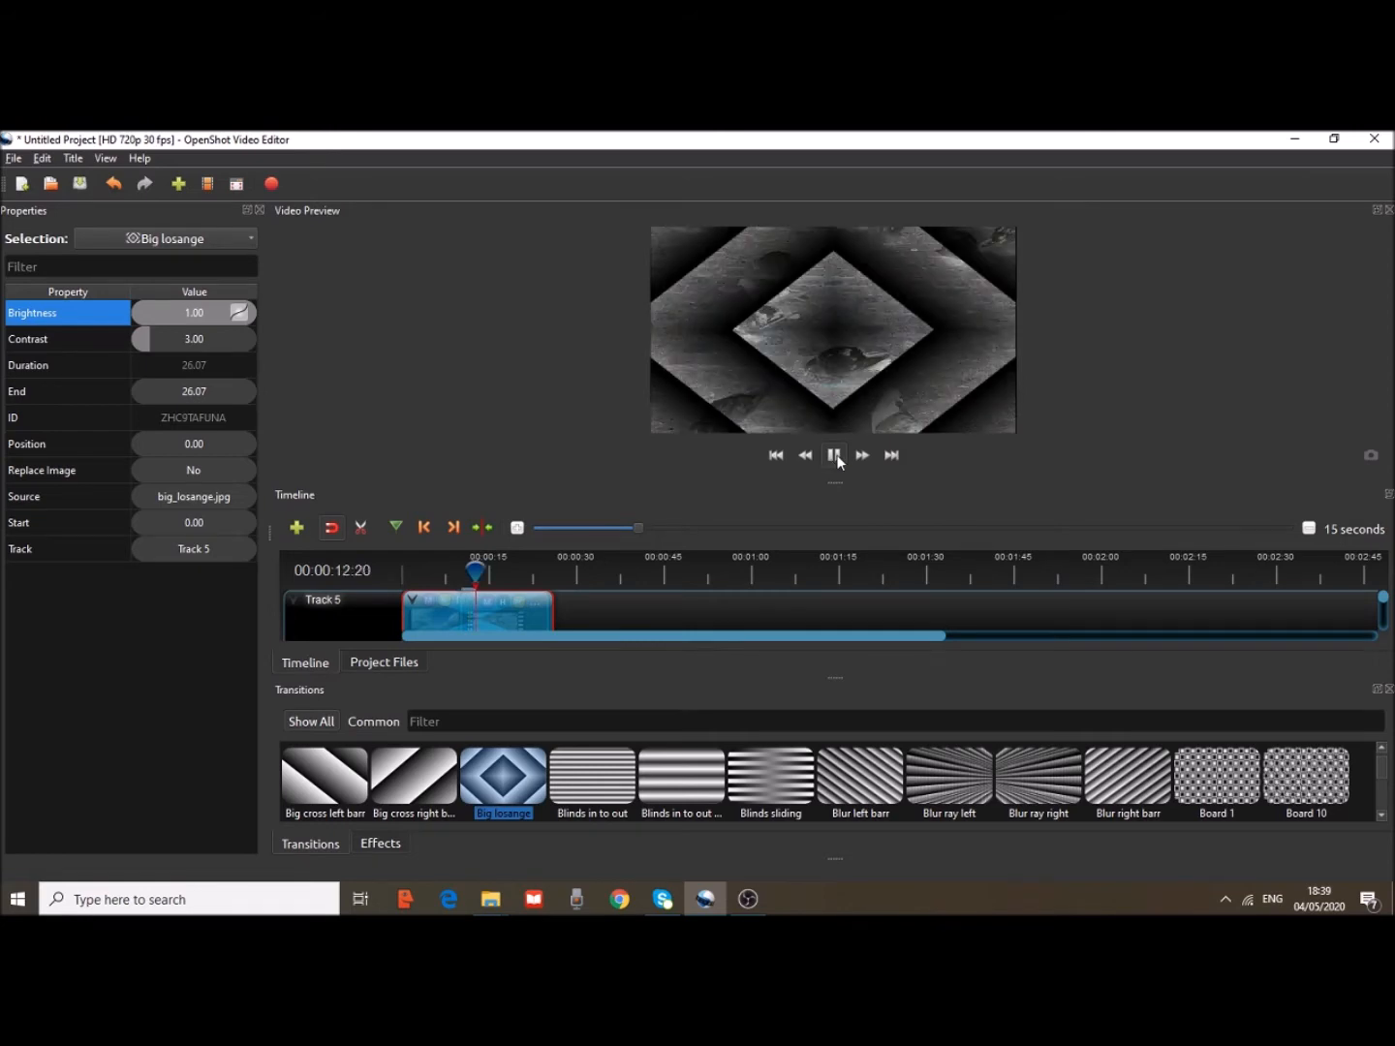
click(836, 458)
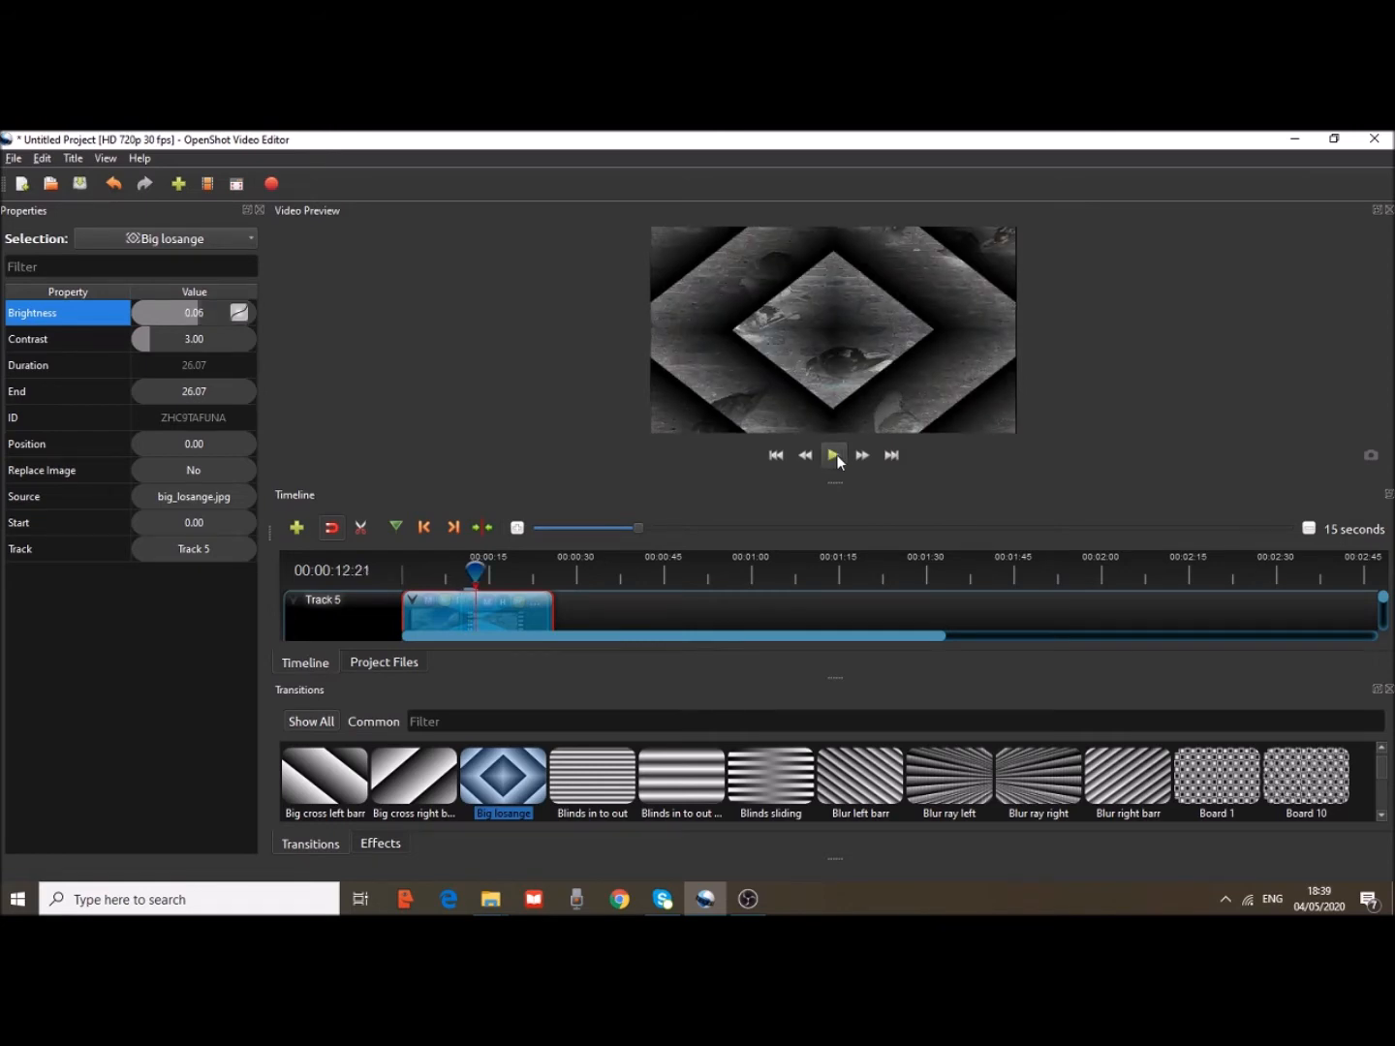
Try different timeline zoom levels, finish at the 30-second scale, and briefly play the clips
mouse_move(637, 527)
mouse_down()
mouse_move(672, 532)
mouse_move(576, 508)
mouse_move(466, 525)
mouse_move(654, 534)
mouse_up()
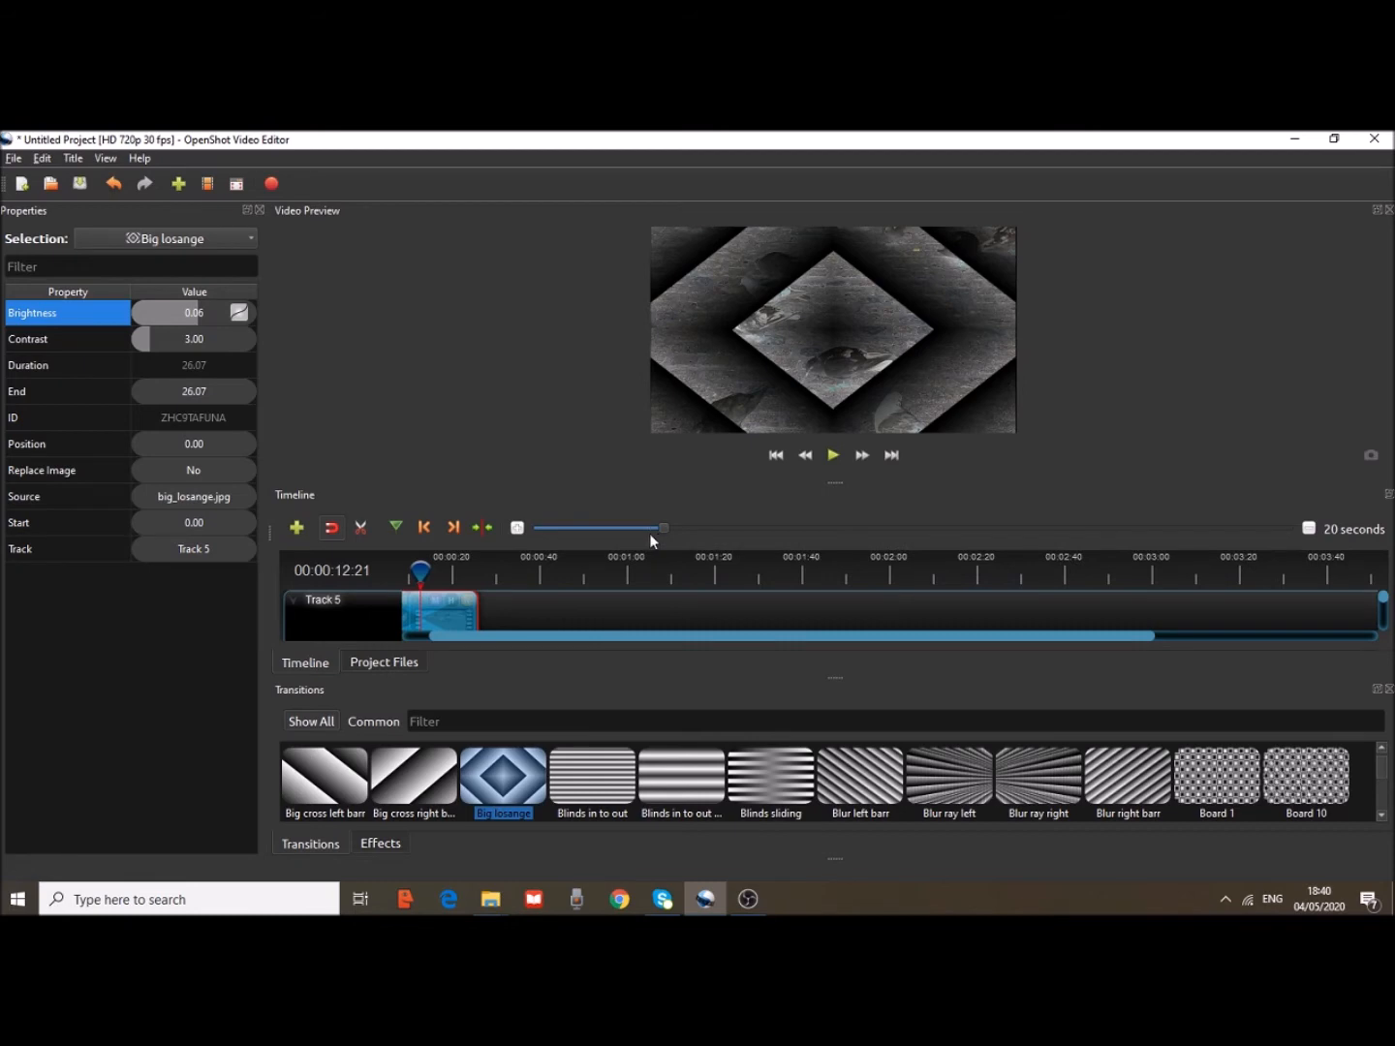
drag(667, 525, 554, 525)
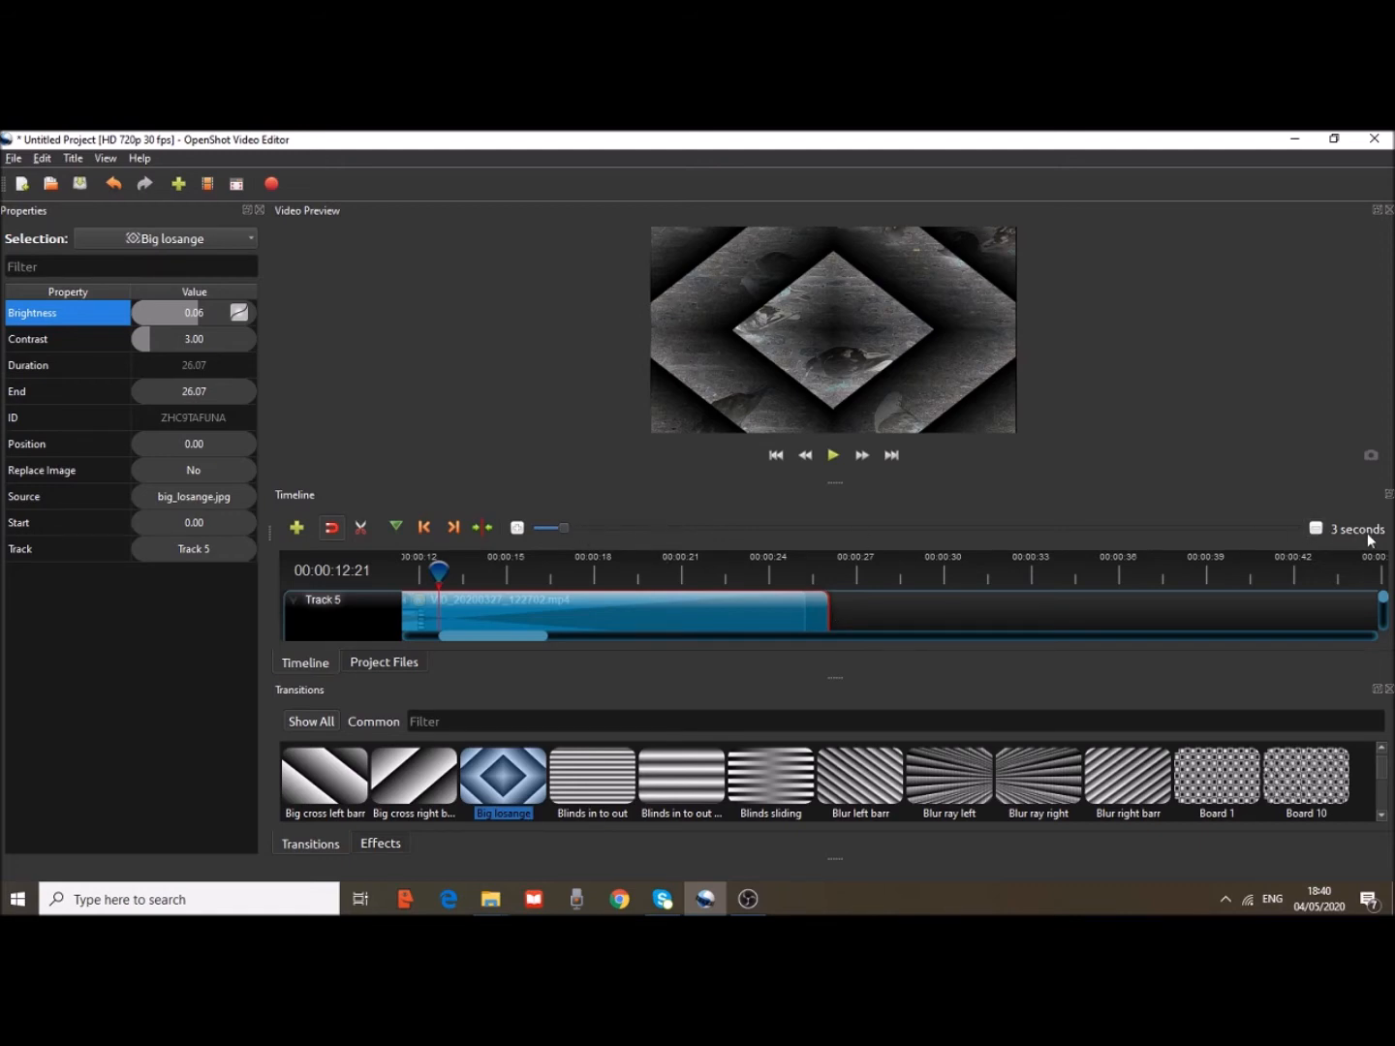
click(582, 527)
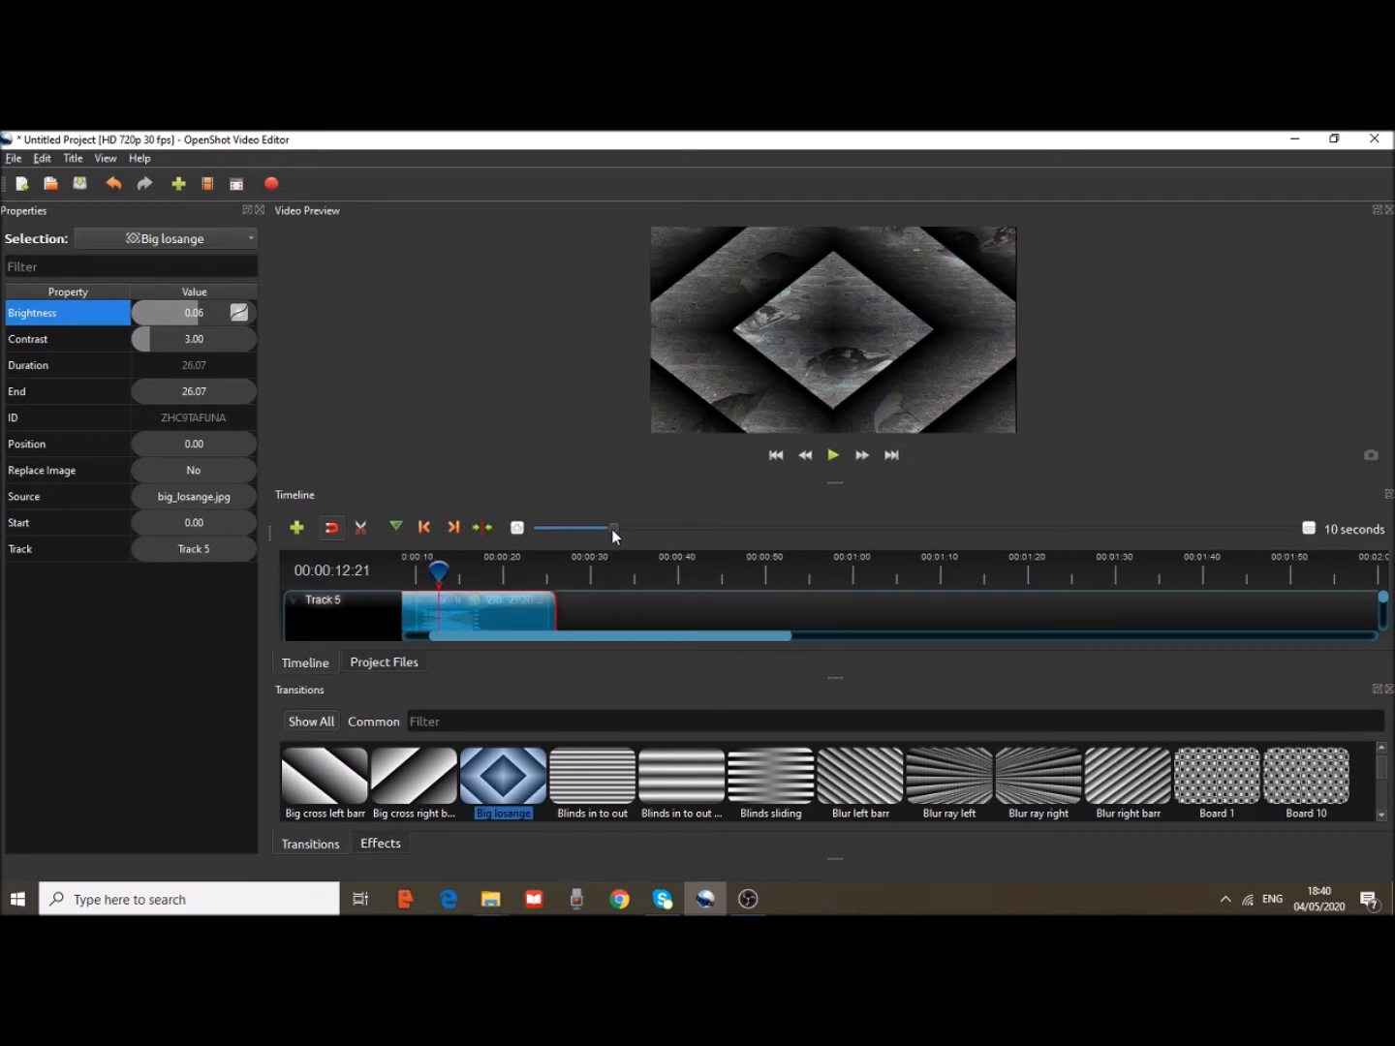
drag(611, 529, 687, 530)
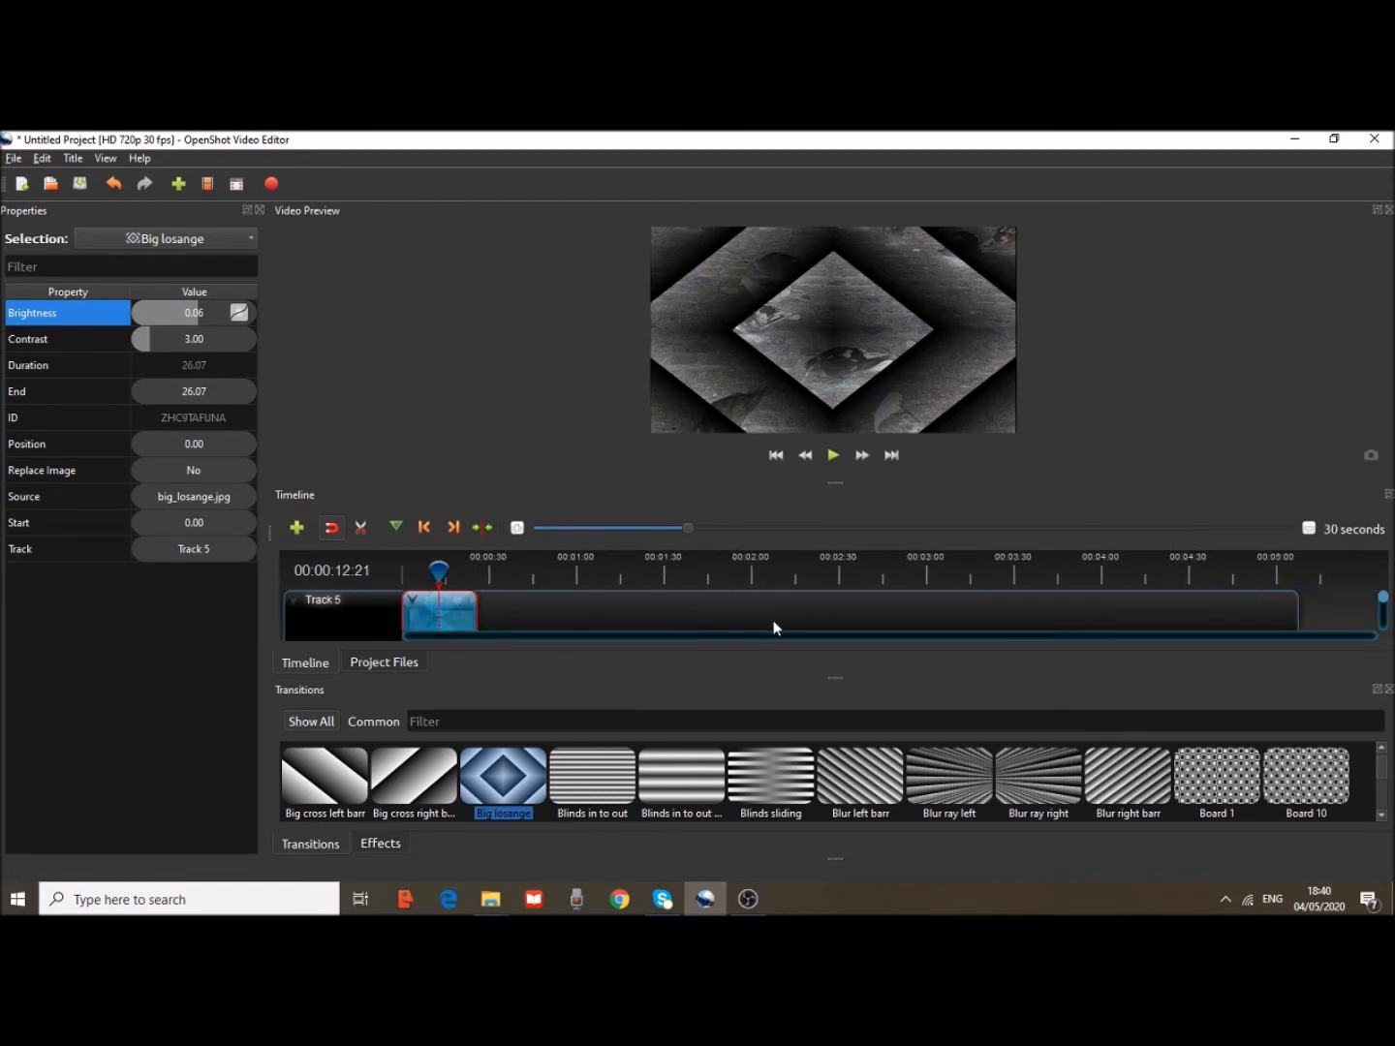
click(834, 456)
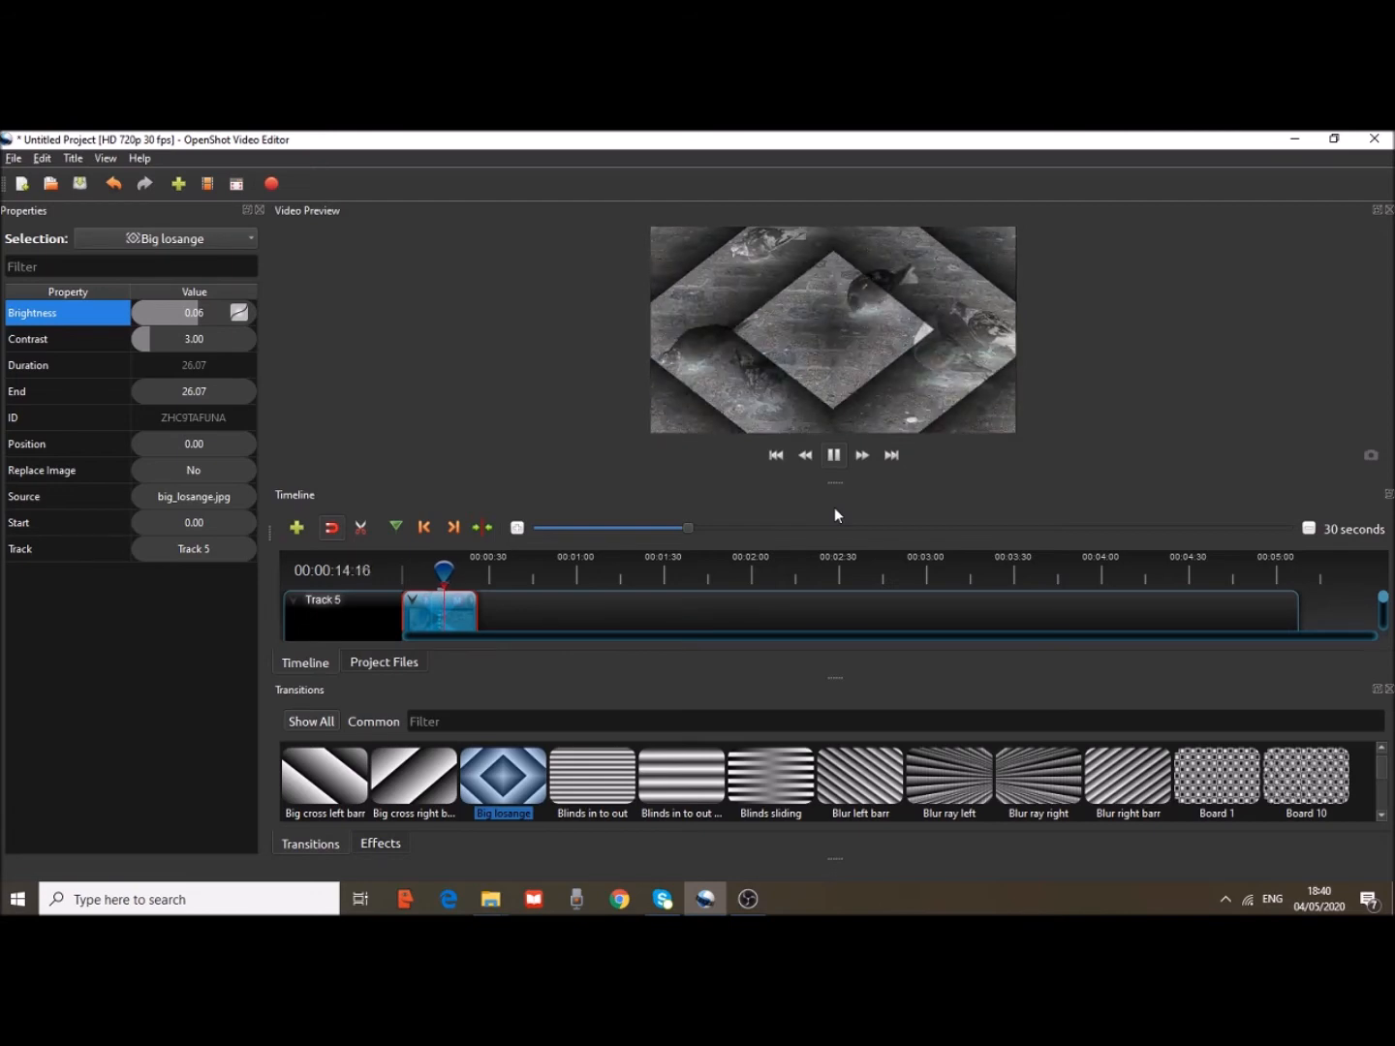
click(833, 455)
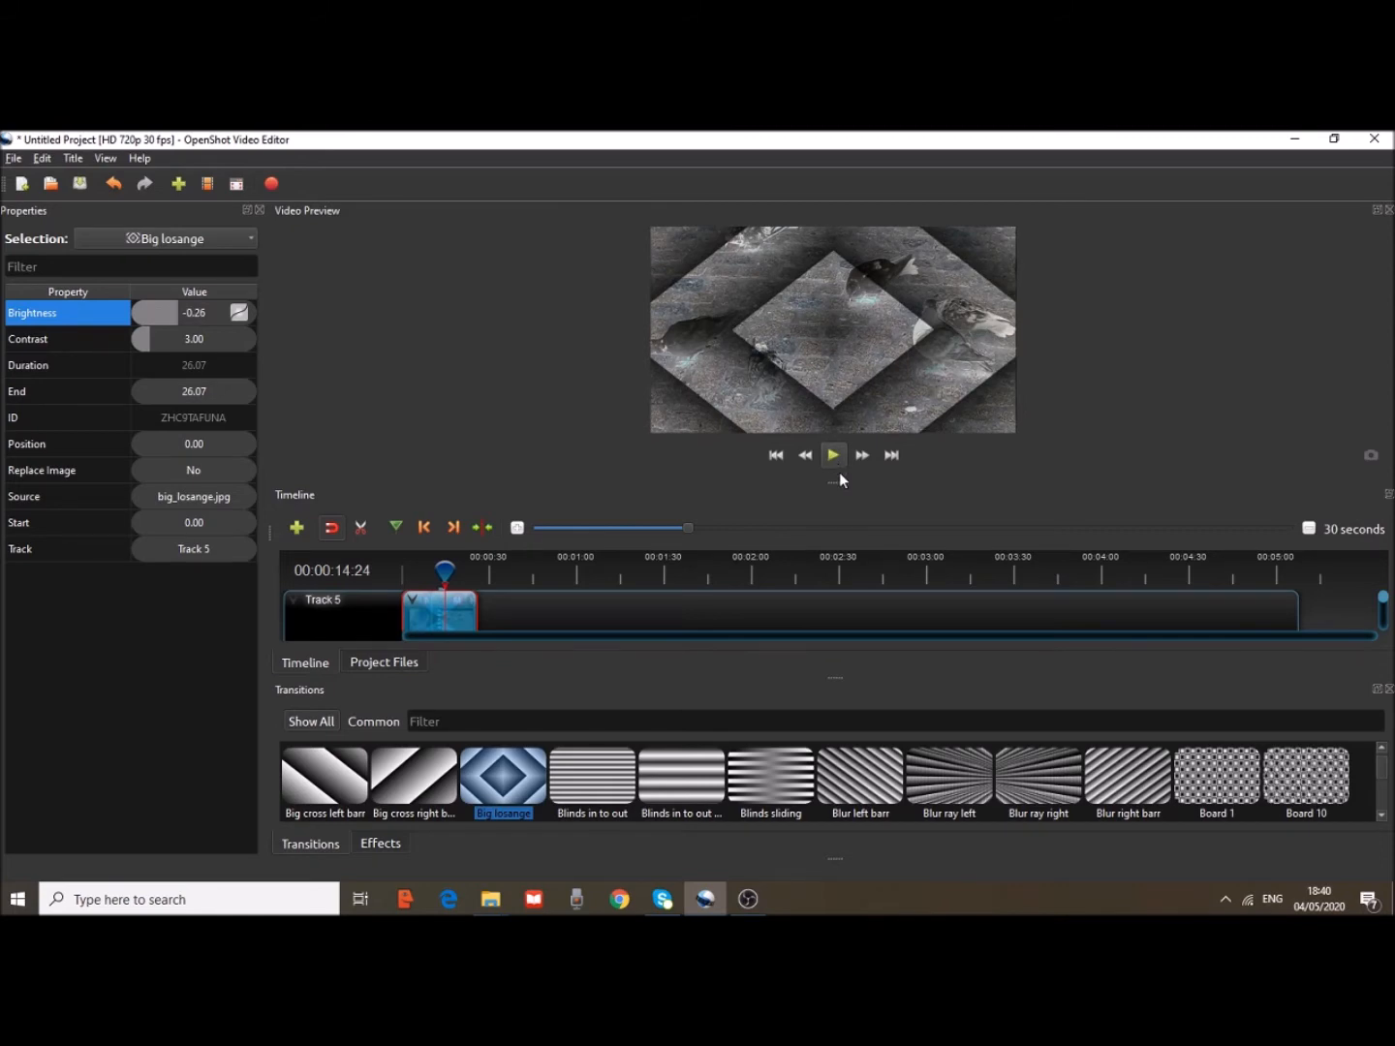
Add two new empty tracks above Track 5
click(298, 537)
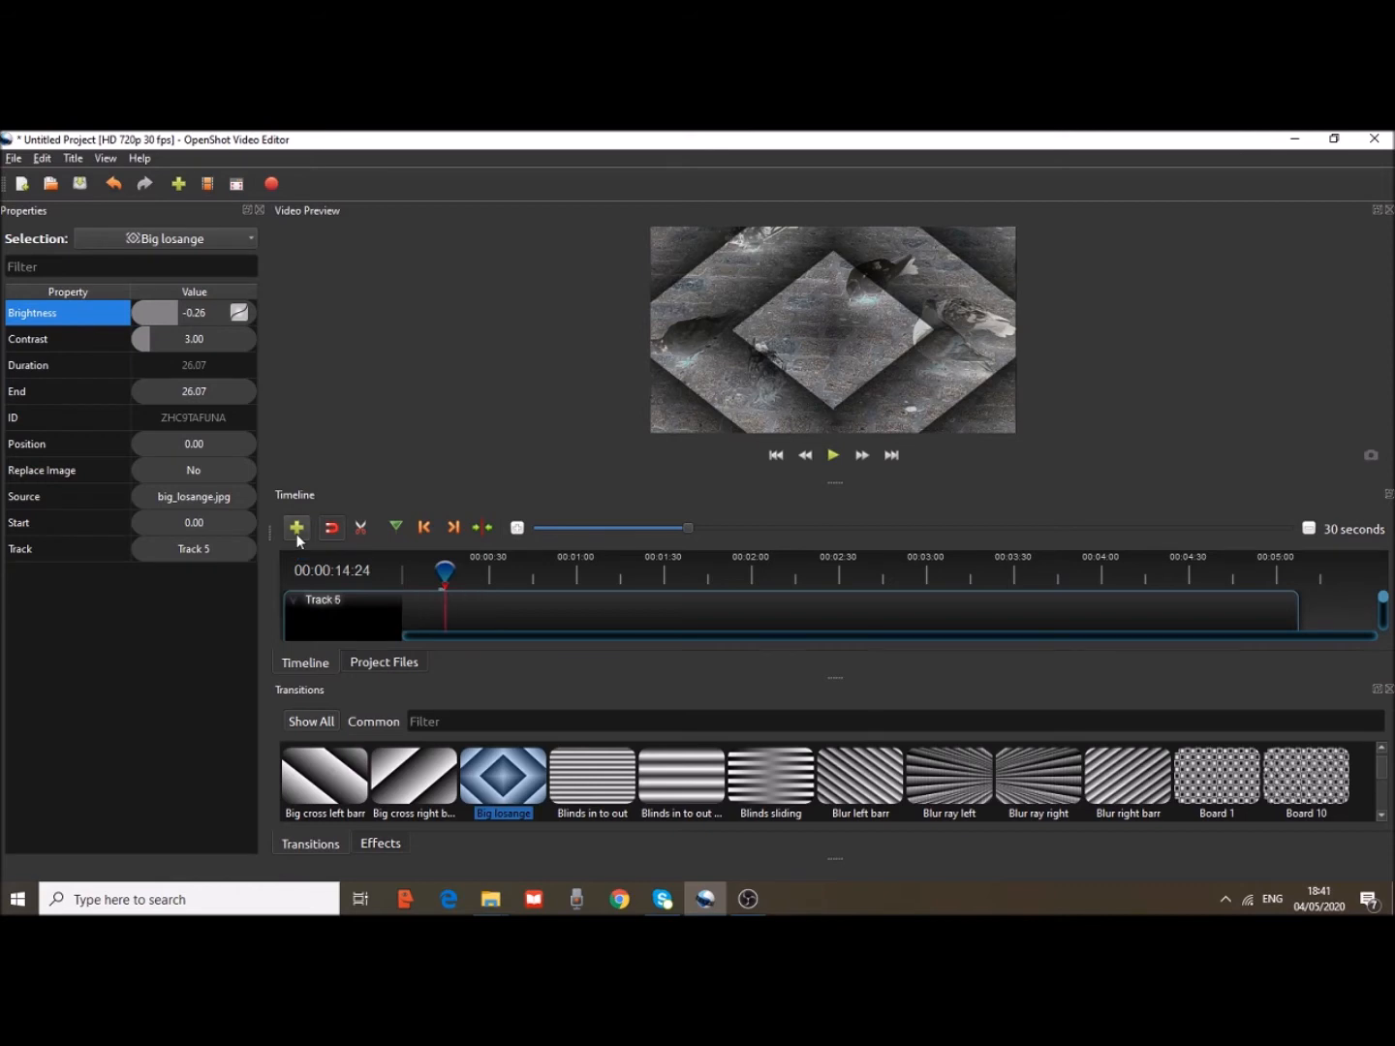
click(299, 533)
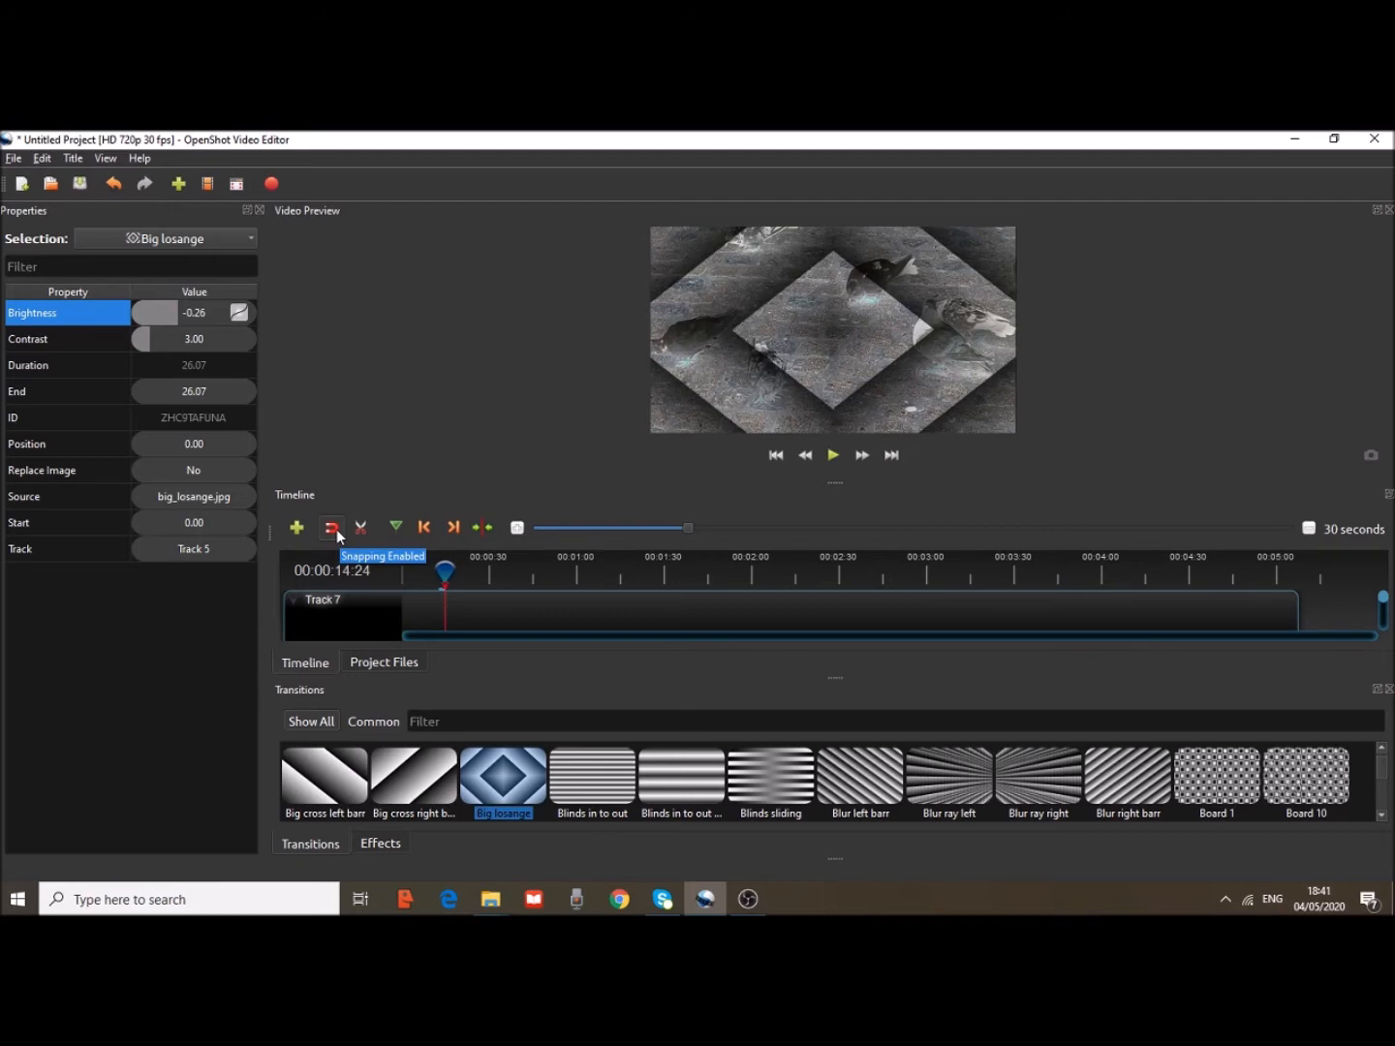
click(332, 527)
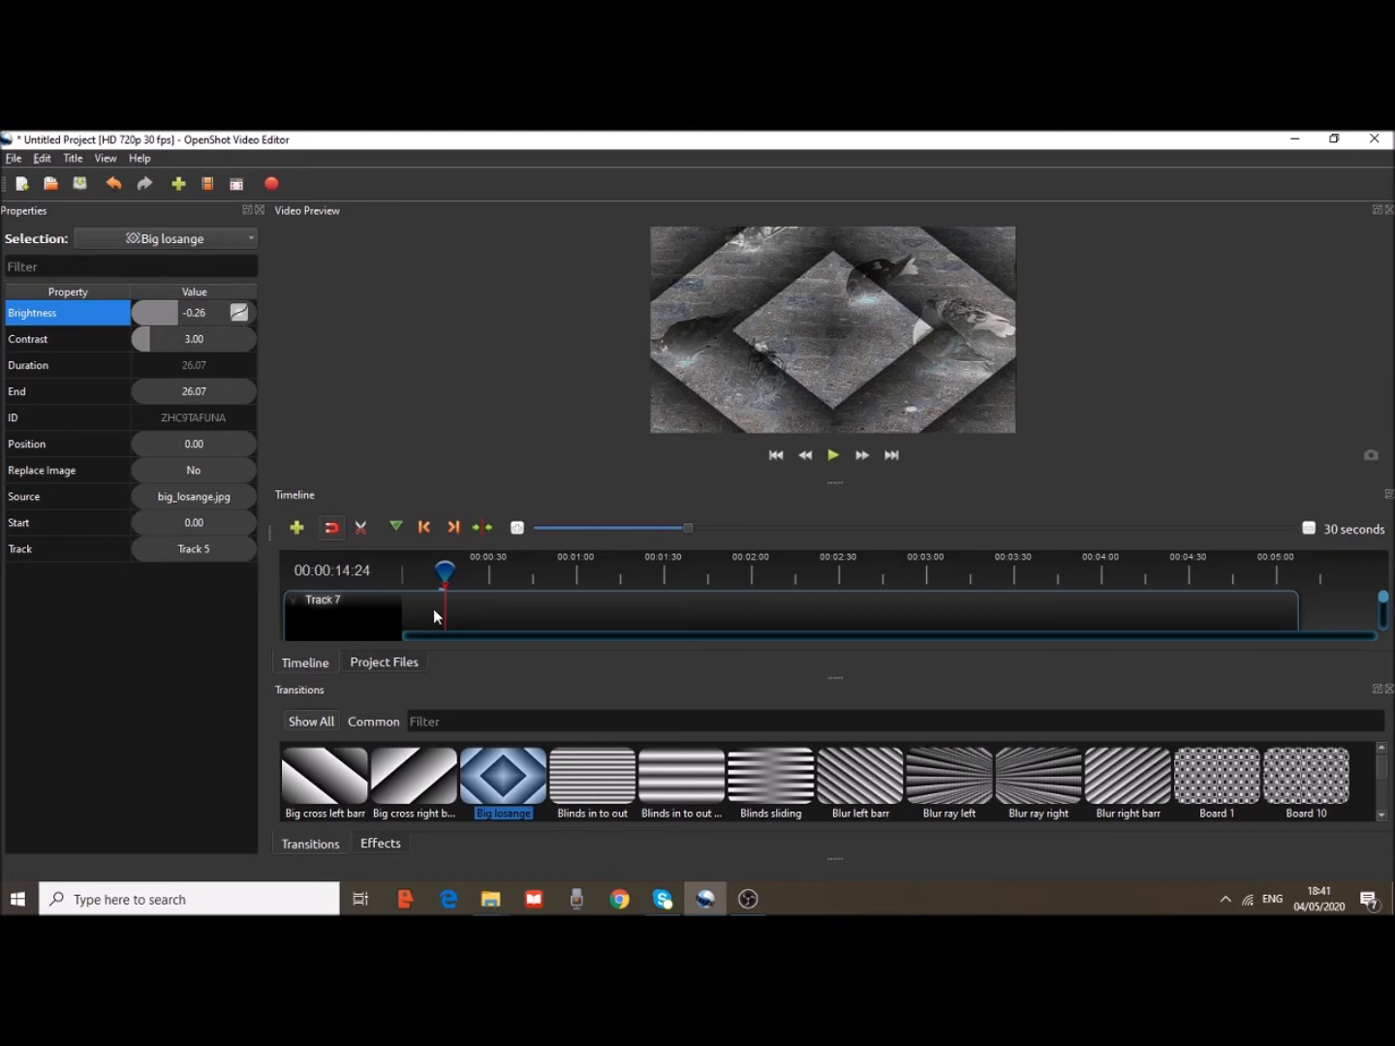
Return the playhead to the start of the timeline and set the timeline scale to 1 second
click(444, 571)
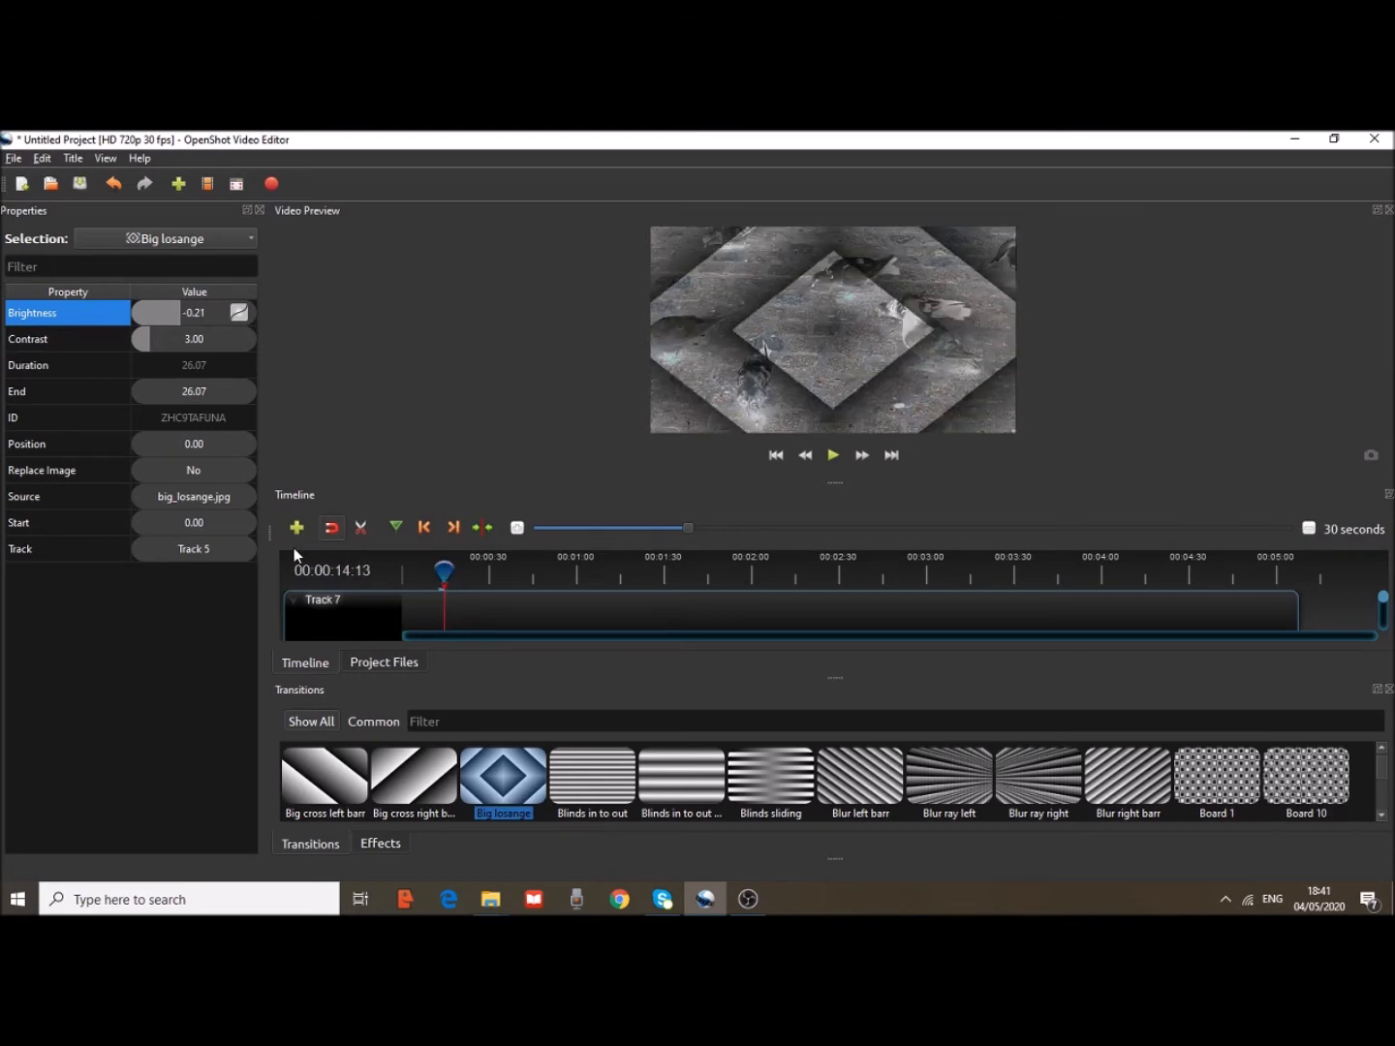
click(426, 570)
click(397, 570)
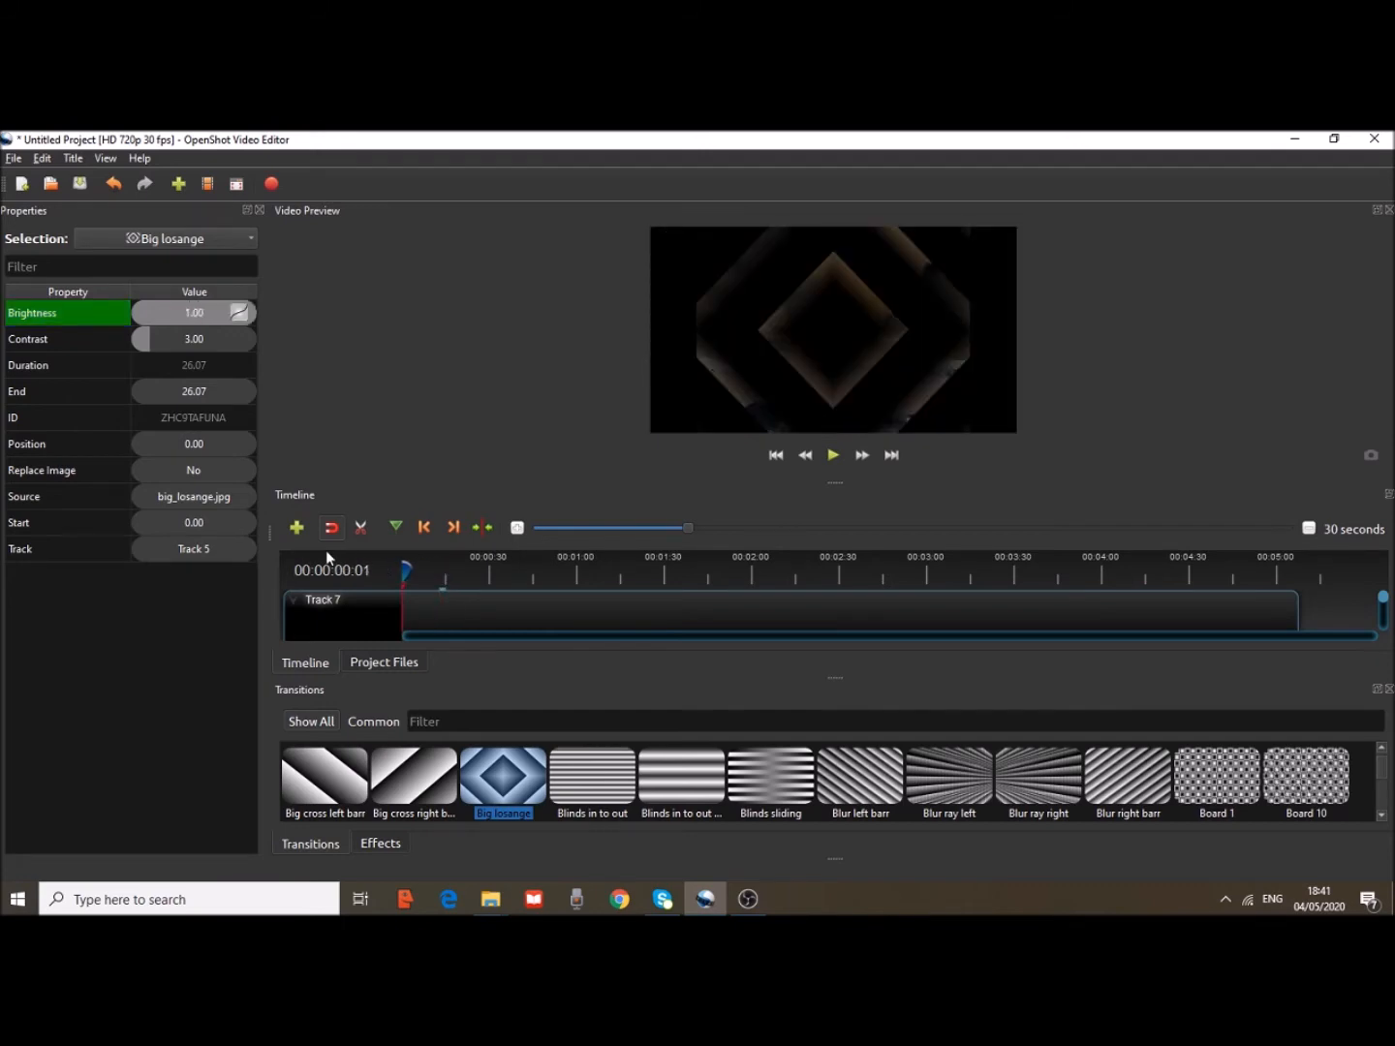
click(406, 571)
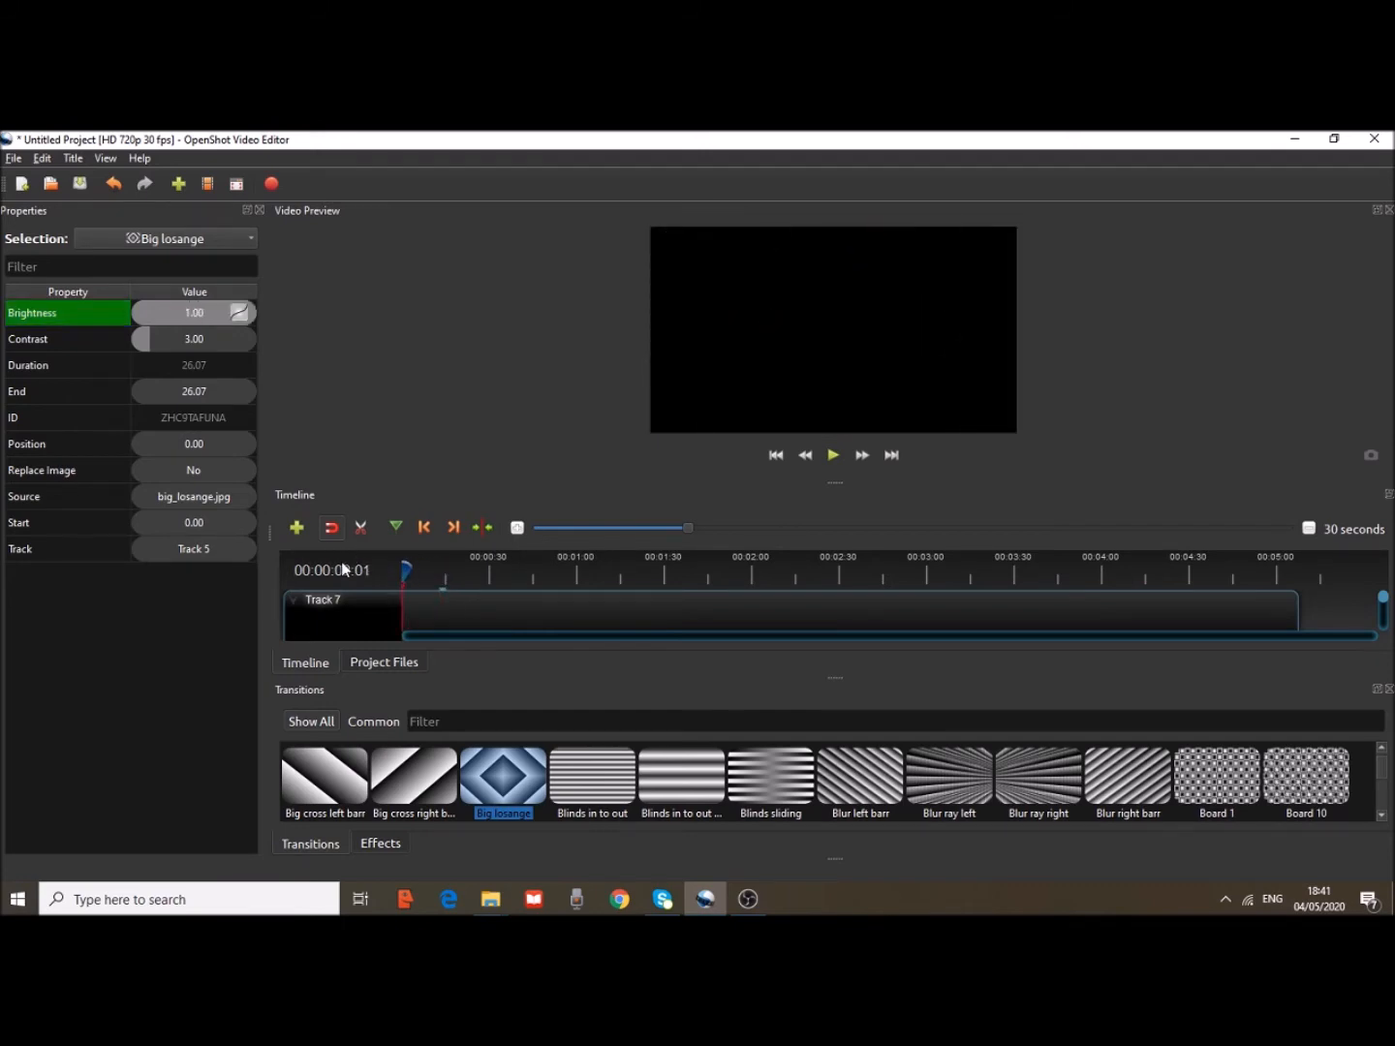
click(405, 571)
drag(686, 527, 546, 531)
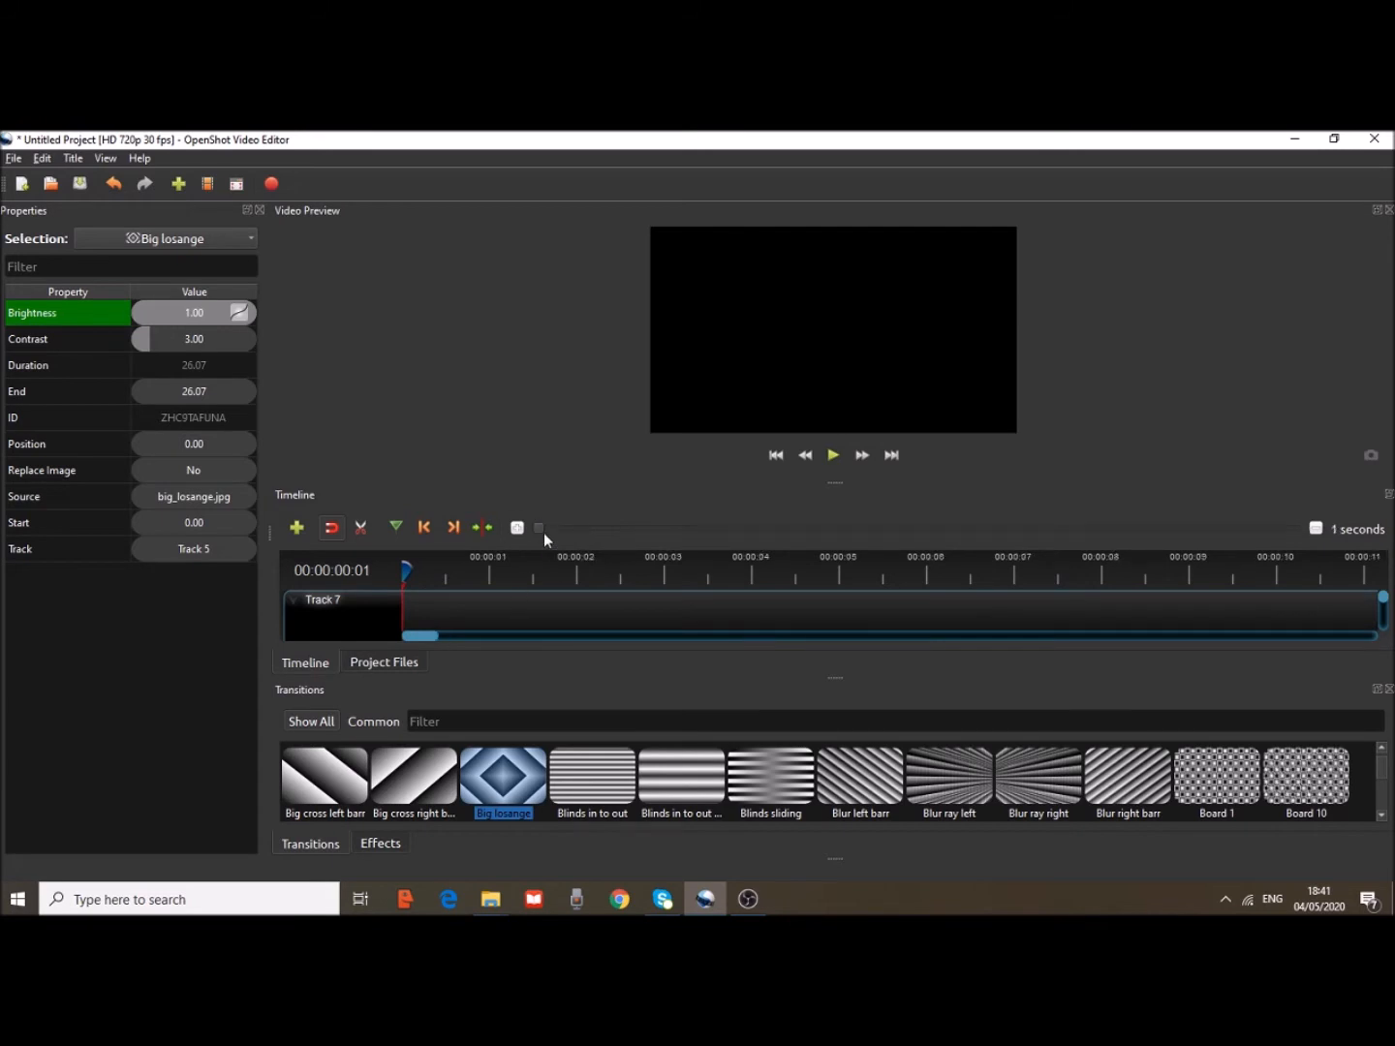
click(746, 899)
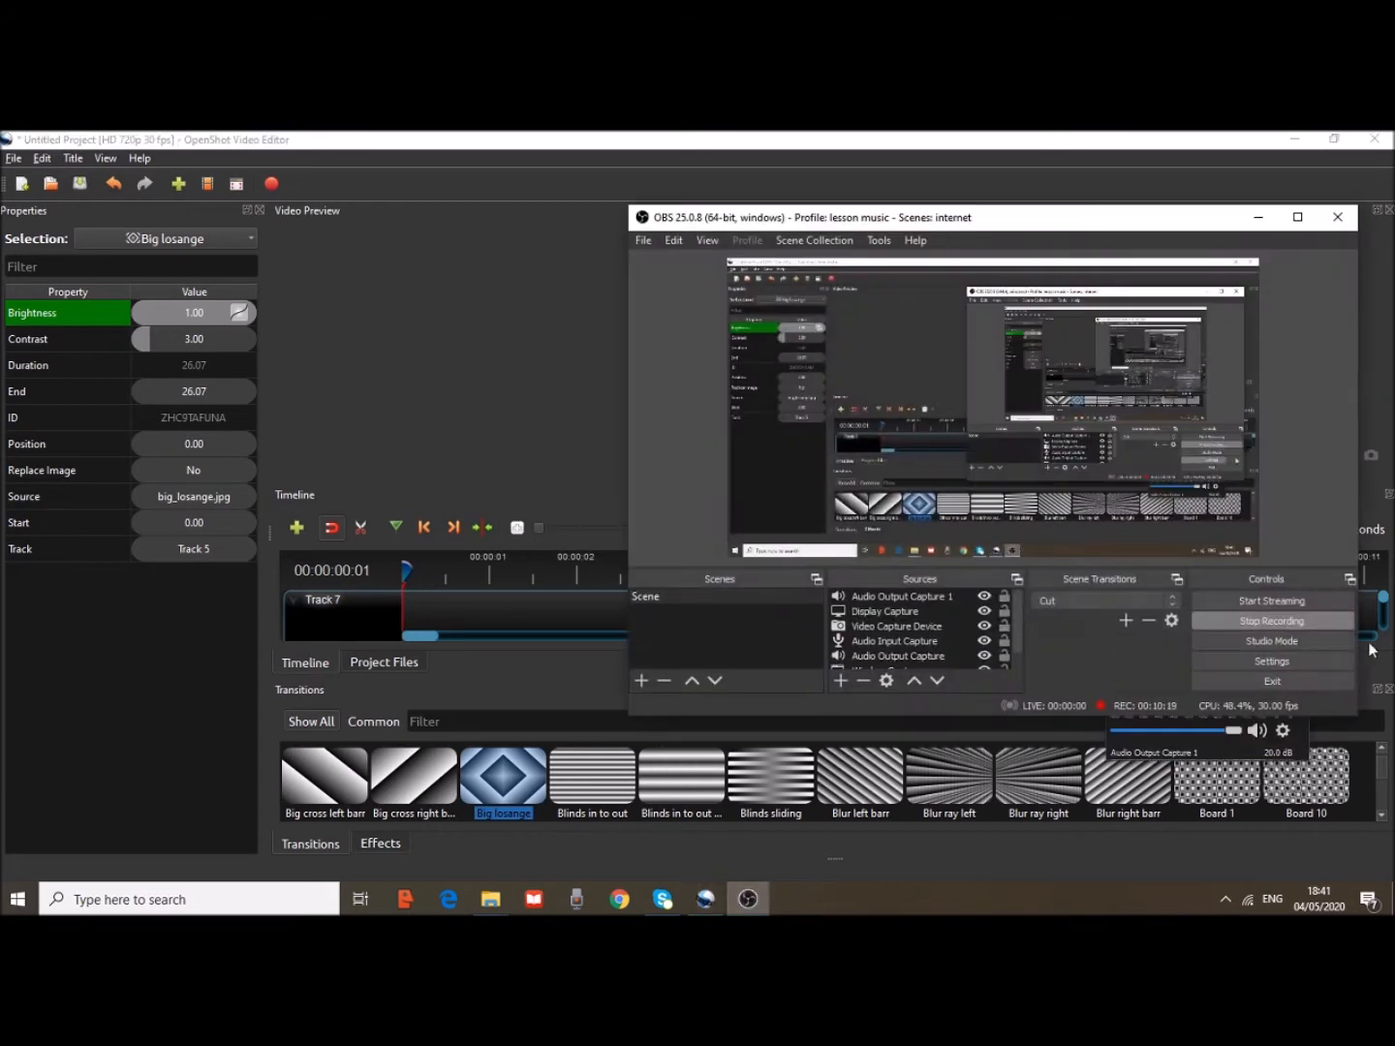
click(1302, 622)
click(1257, 217)
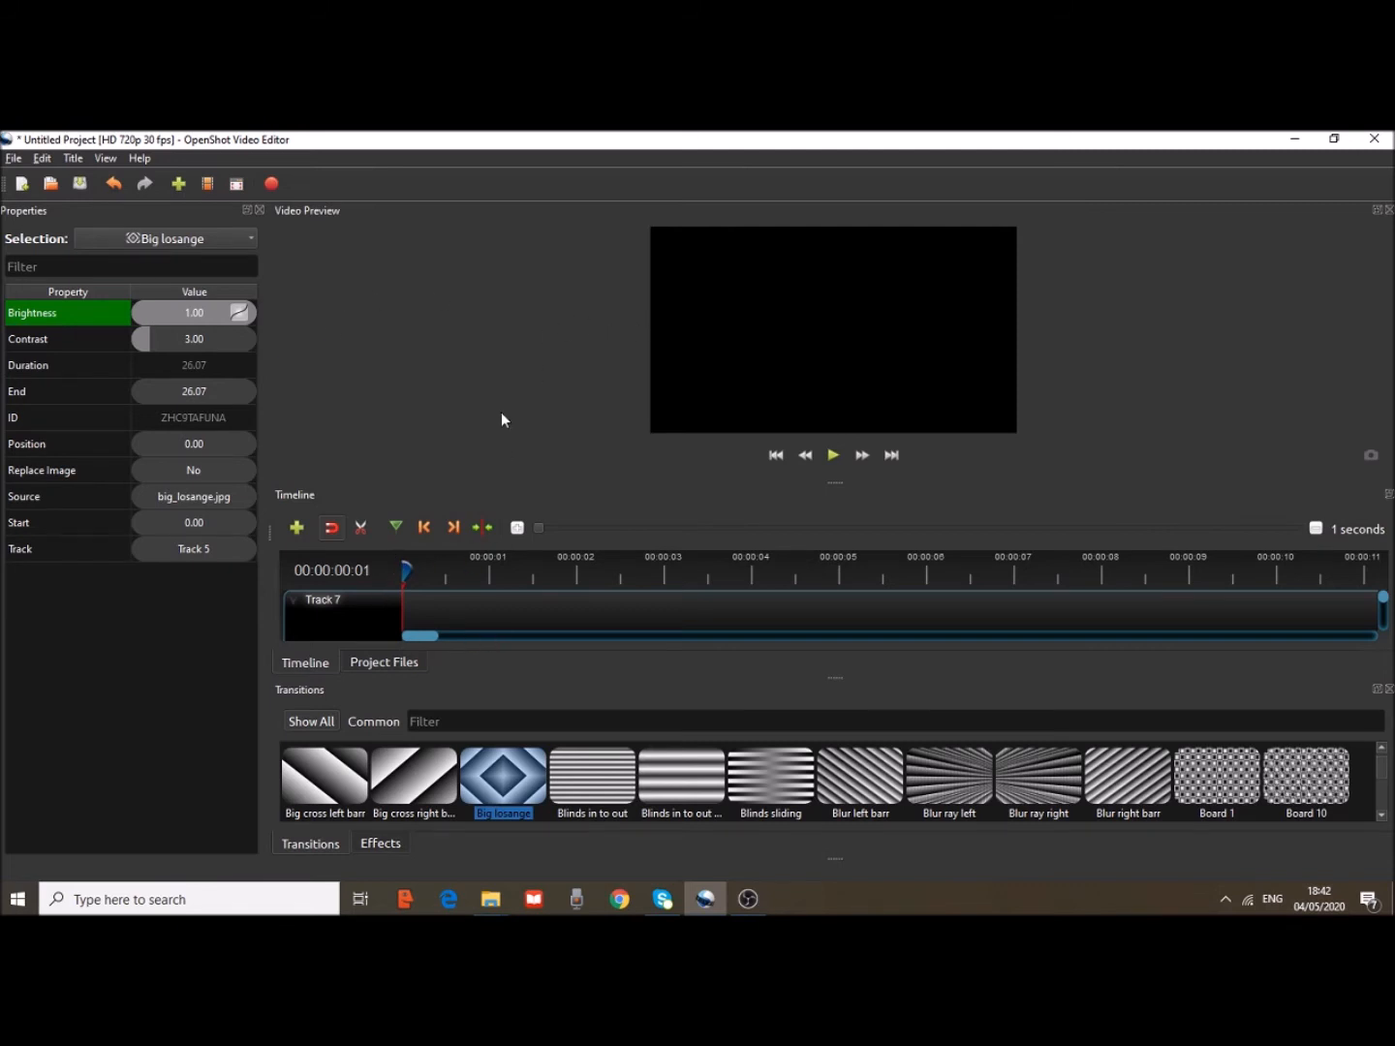
Save the project to the Desktop as "my first openshot video"
click(15, 159)
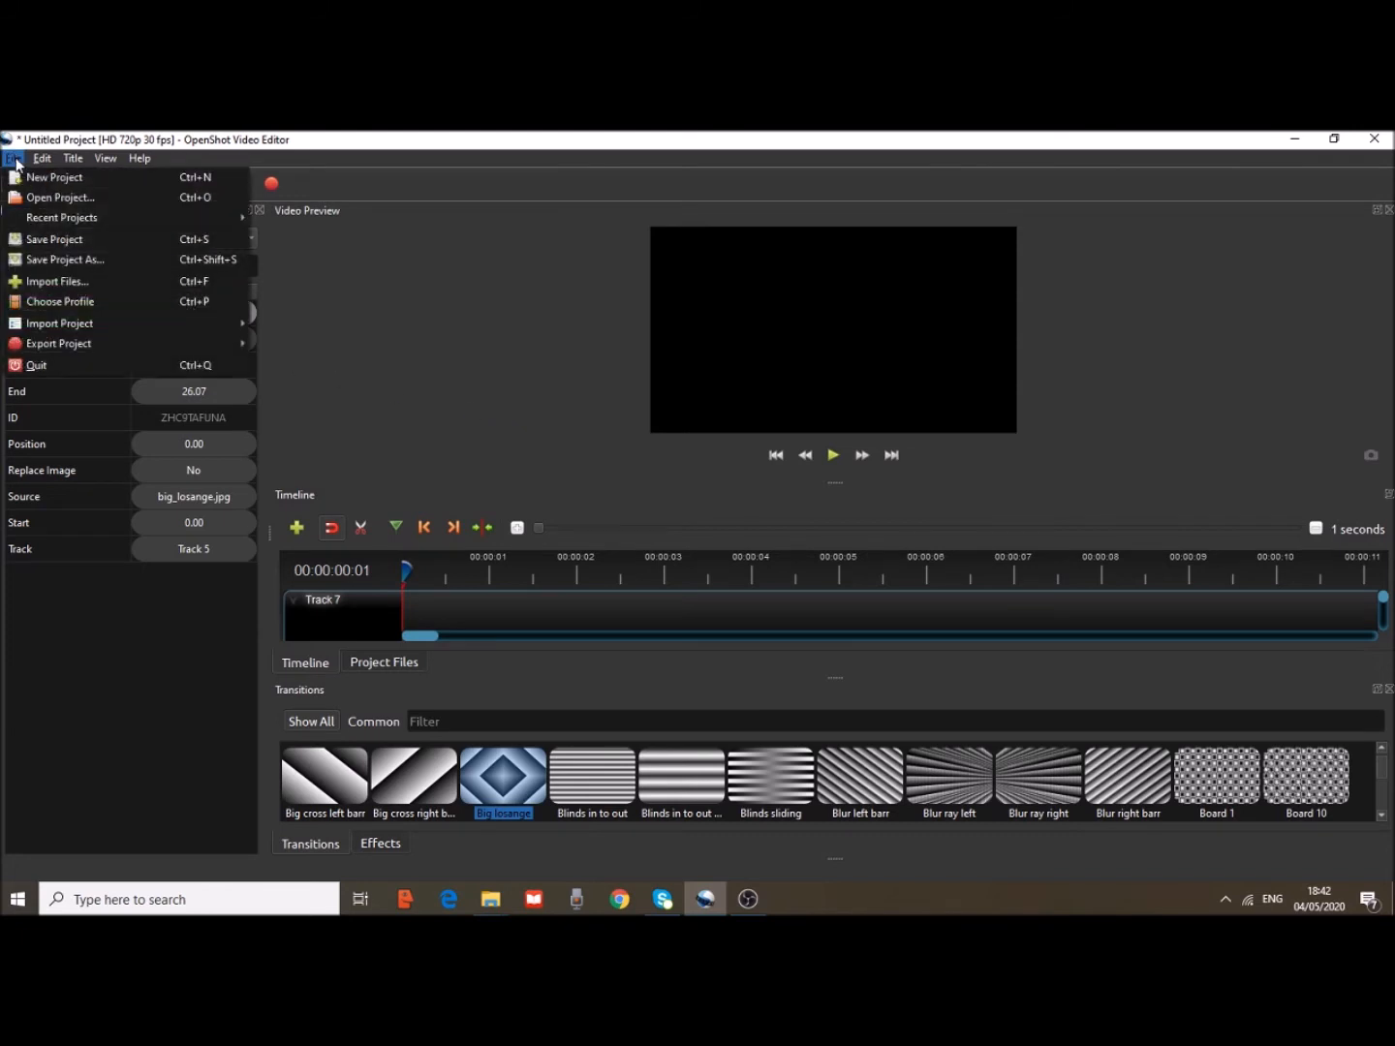
click(85, 259)
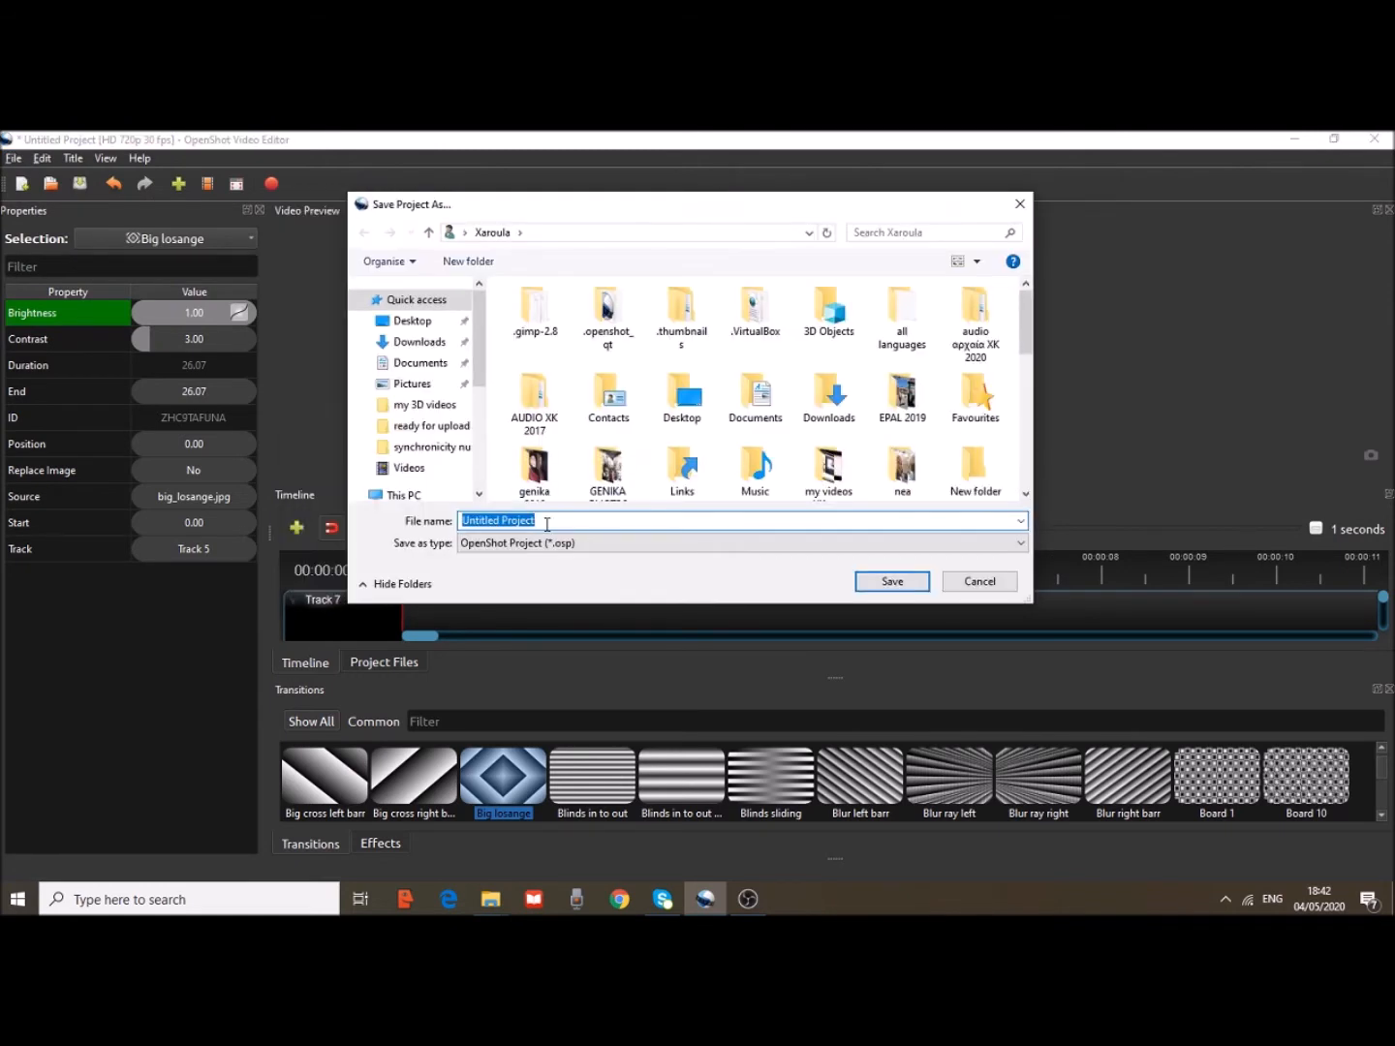
text(1)
key(BackSpace)
text(my )
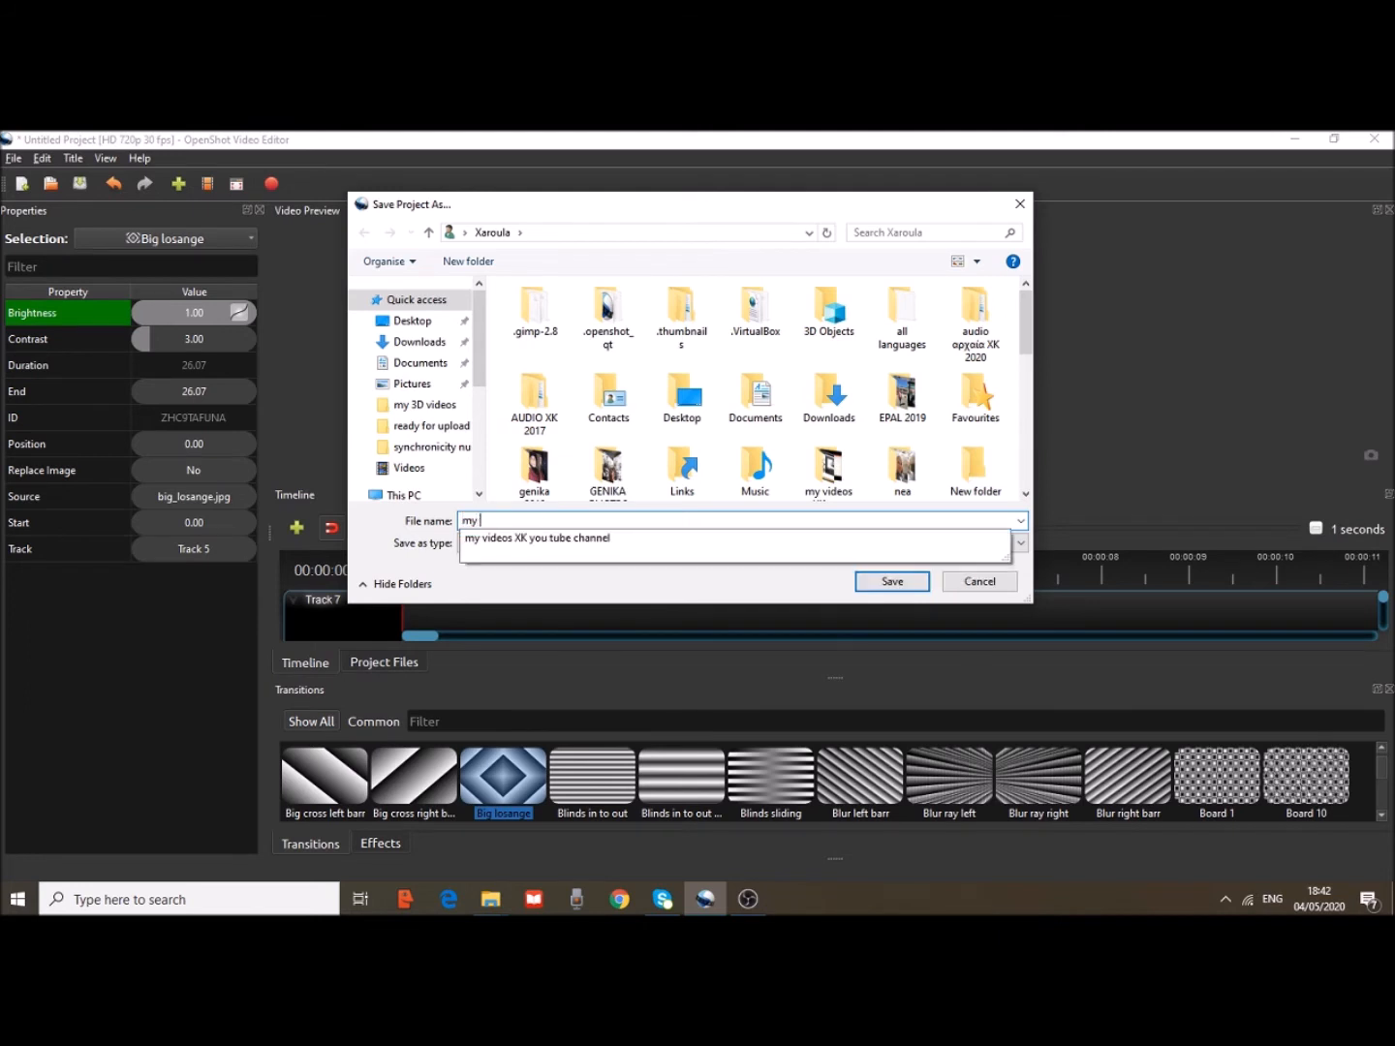
text(first op)
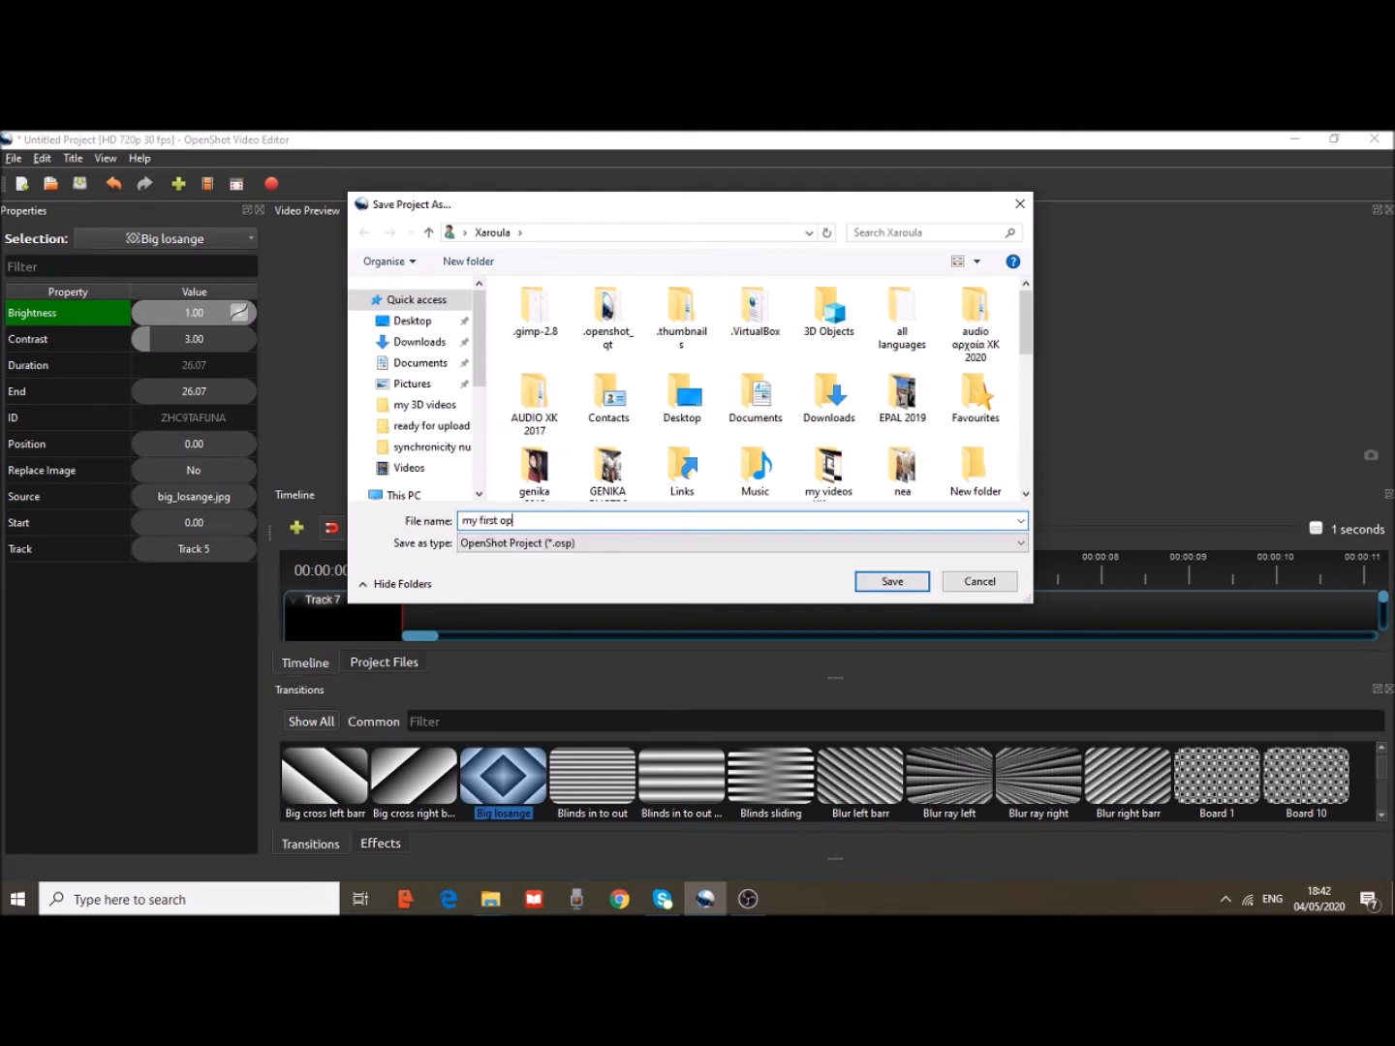
text(enshot video)
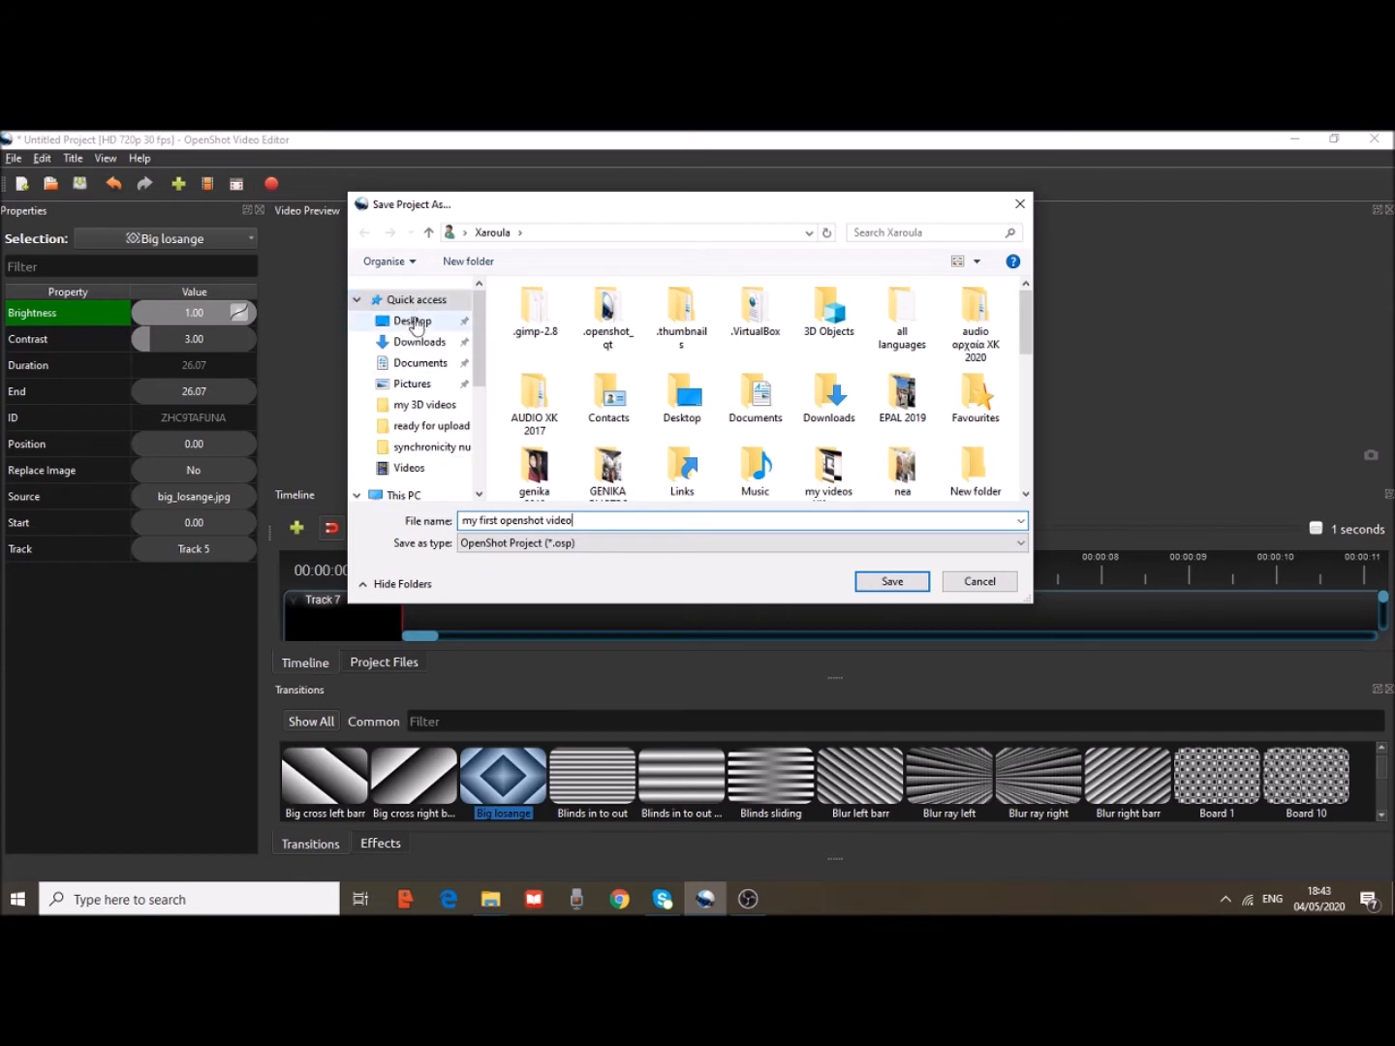
click(413, 322)
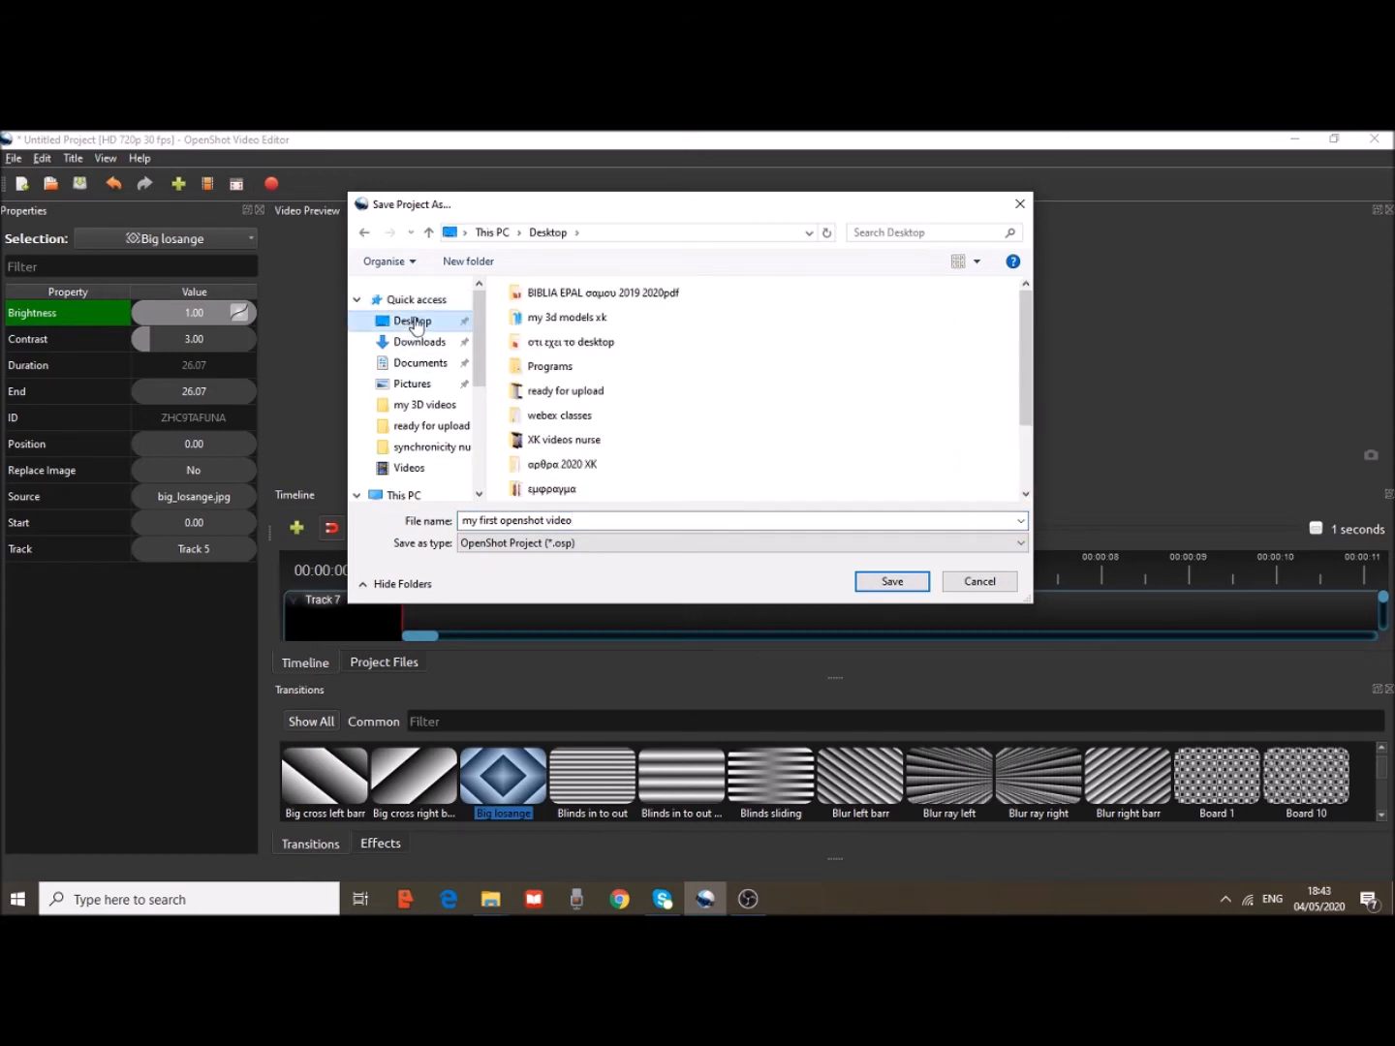
click(915, 581)
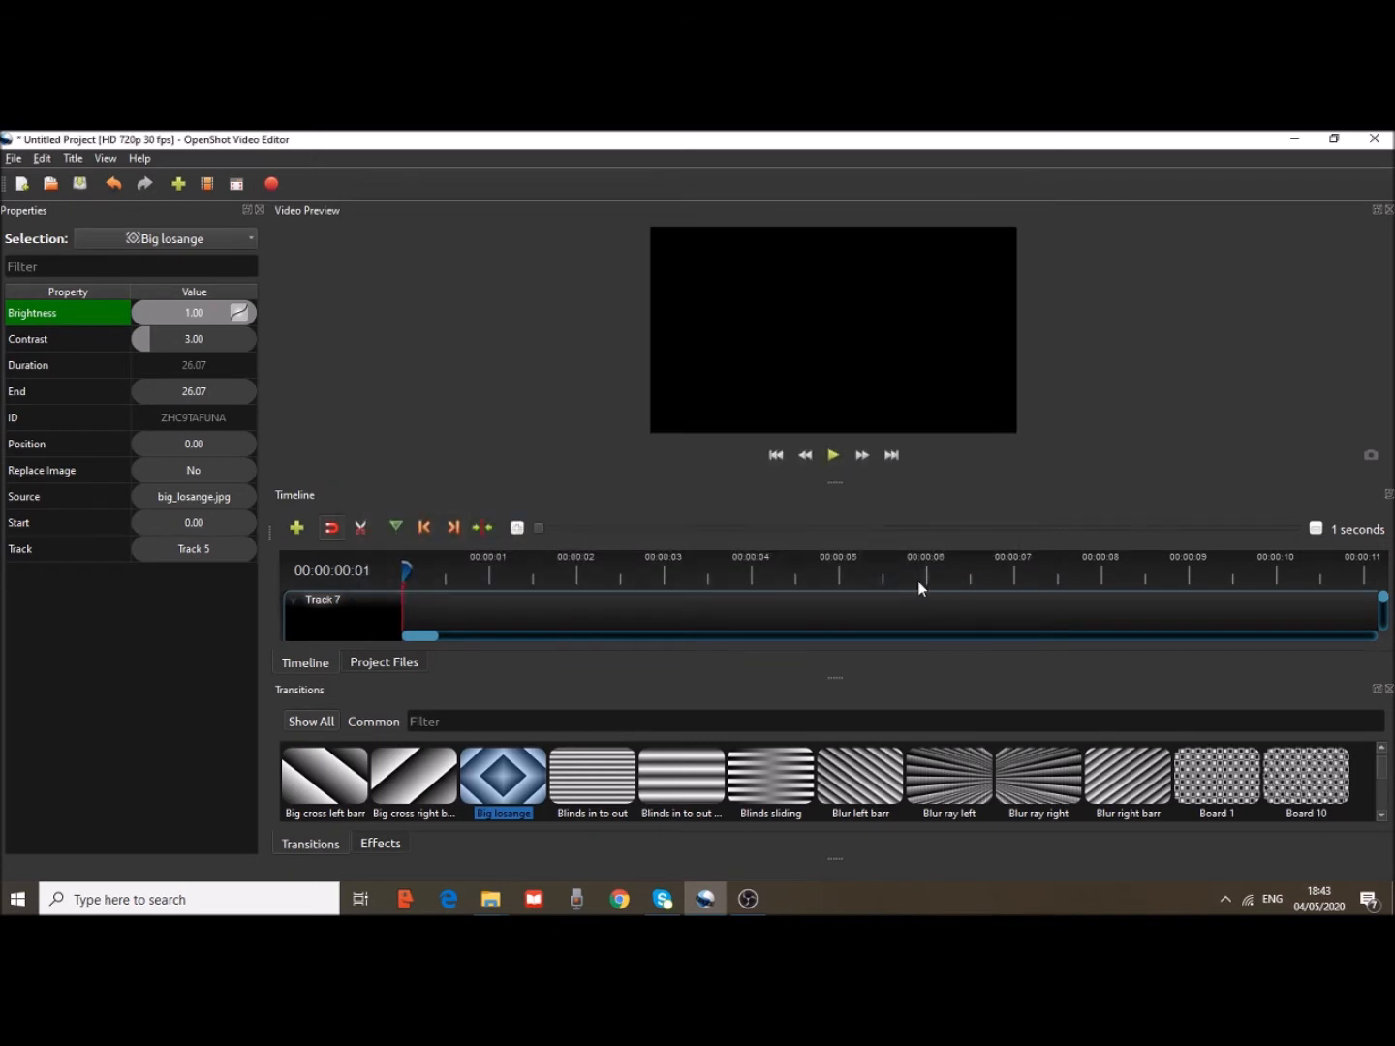
click(13, 160)
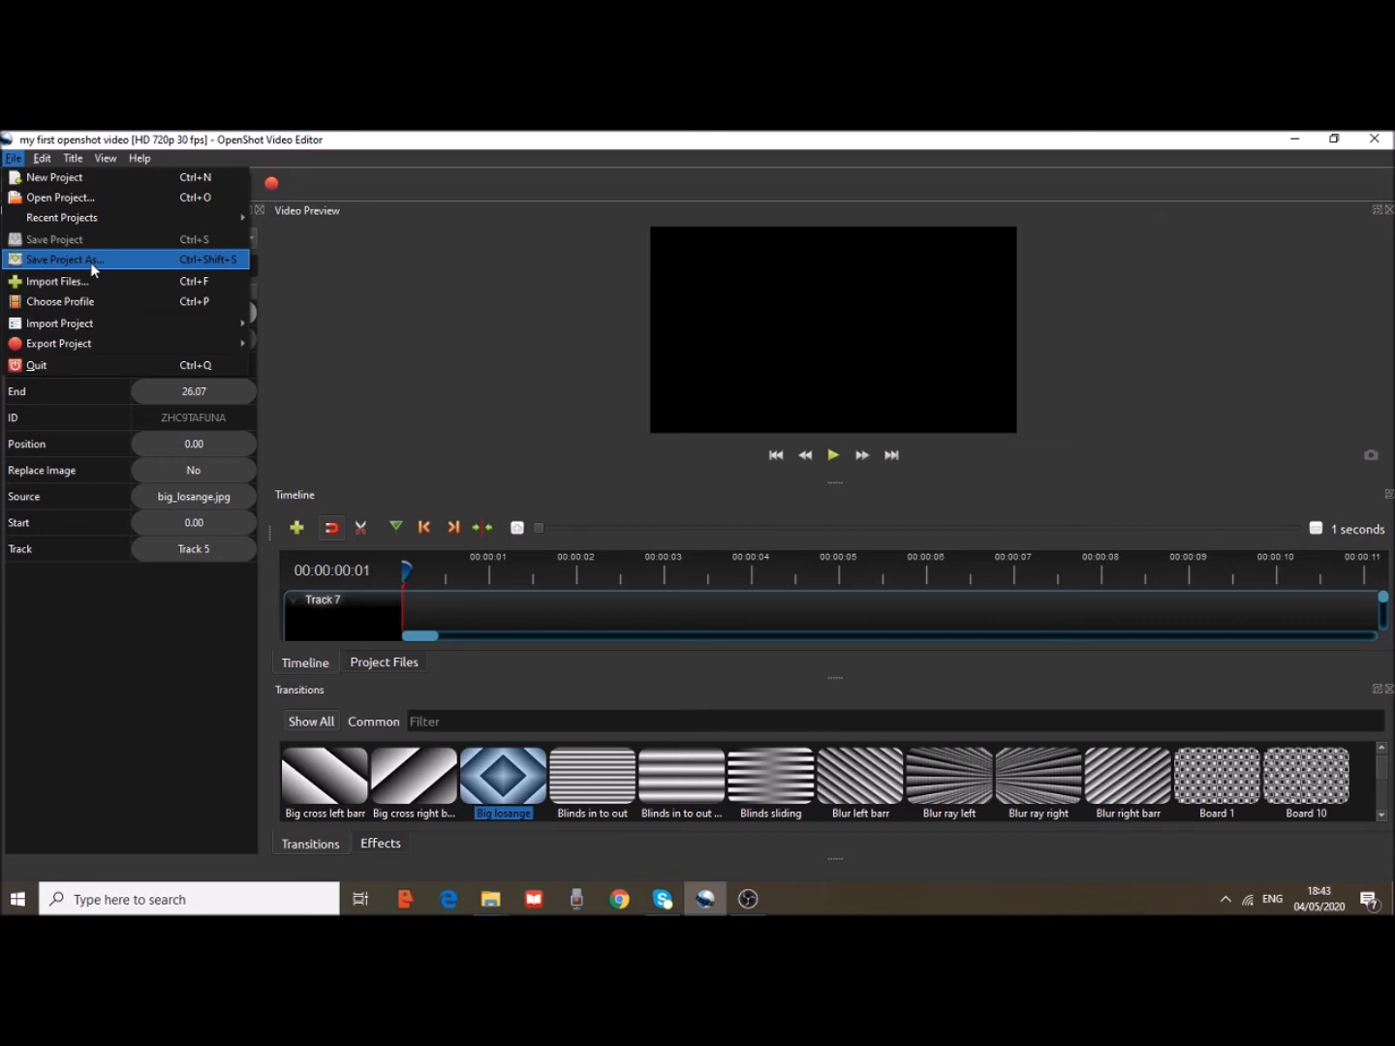
mouse_move(69, 326)
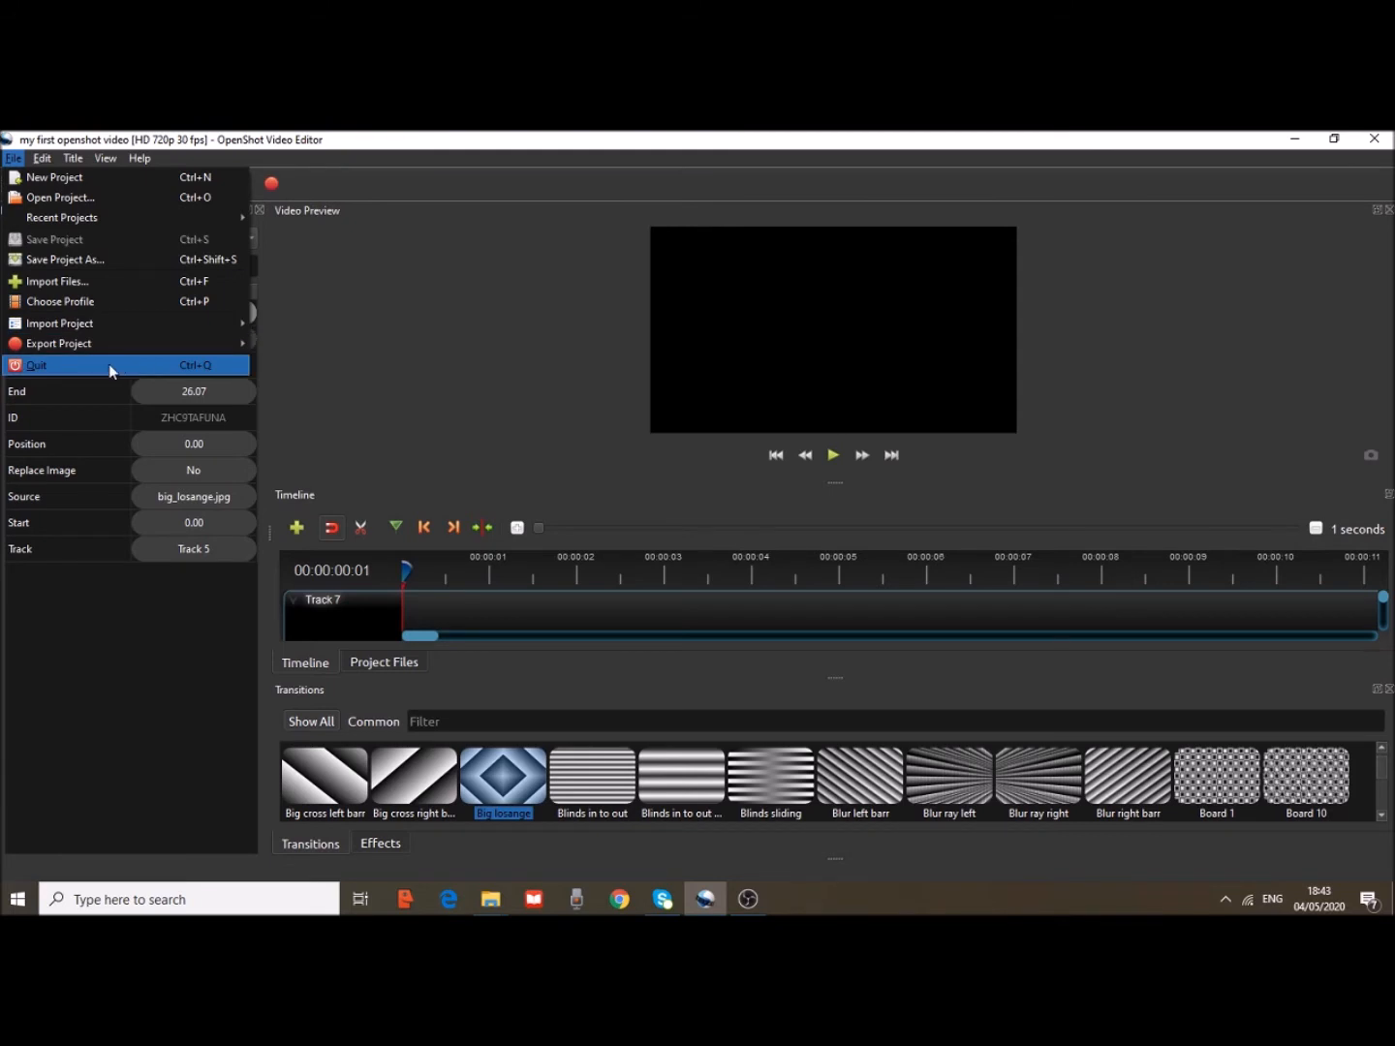
Check the desktop where the project is saved, and return to the maximized editor window
click(1387, 185)
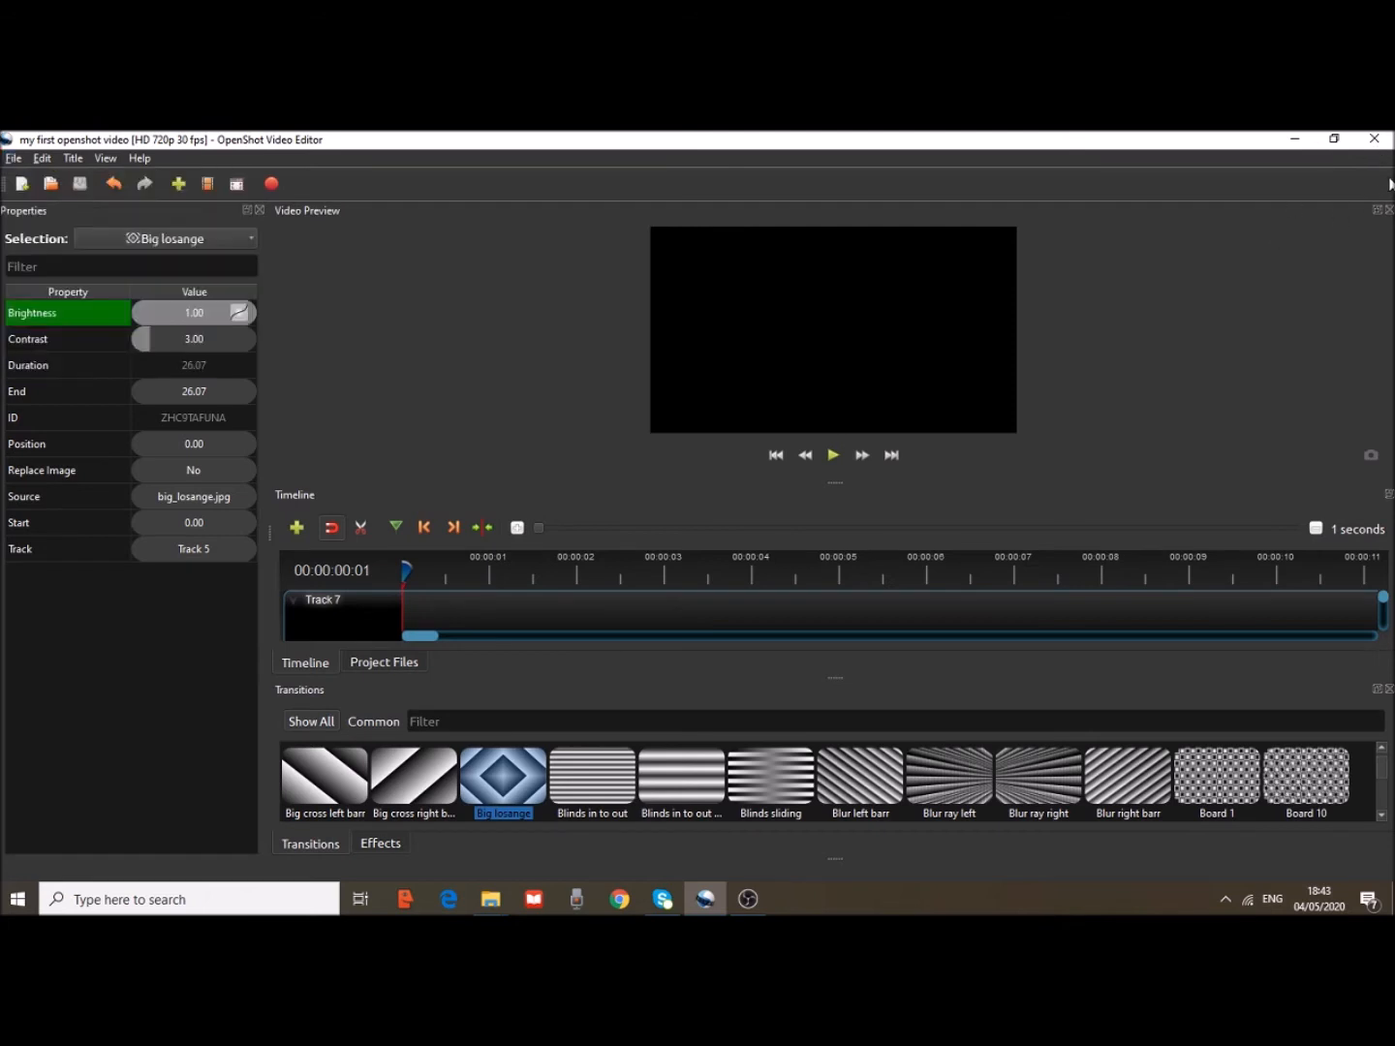
click(1295, 143)
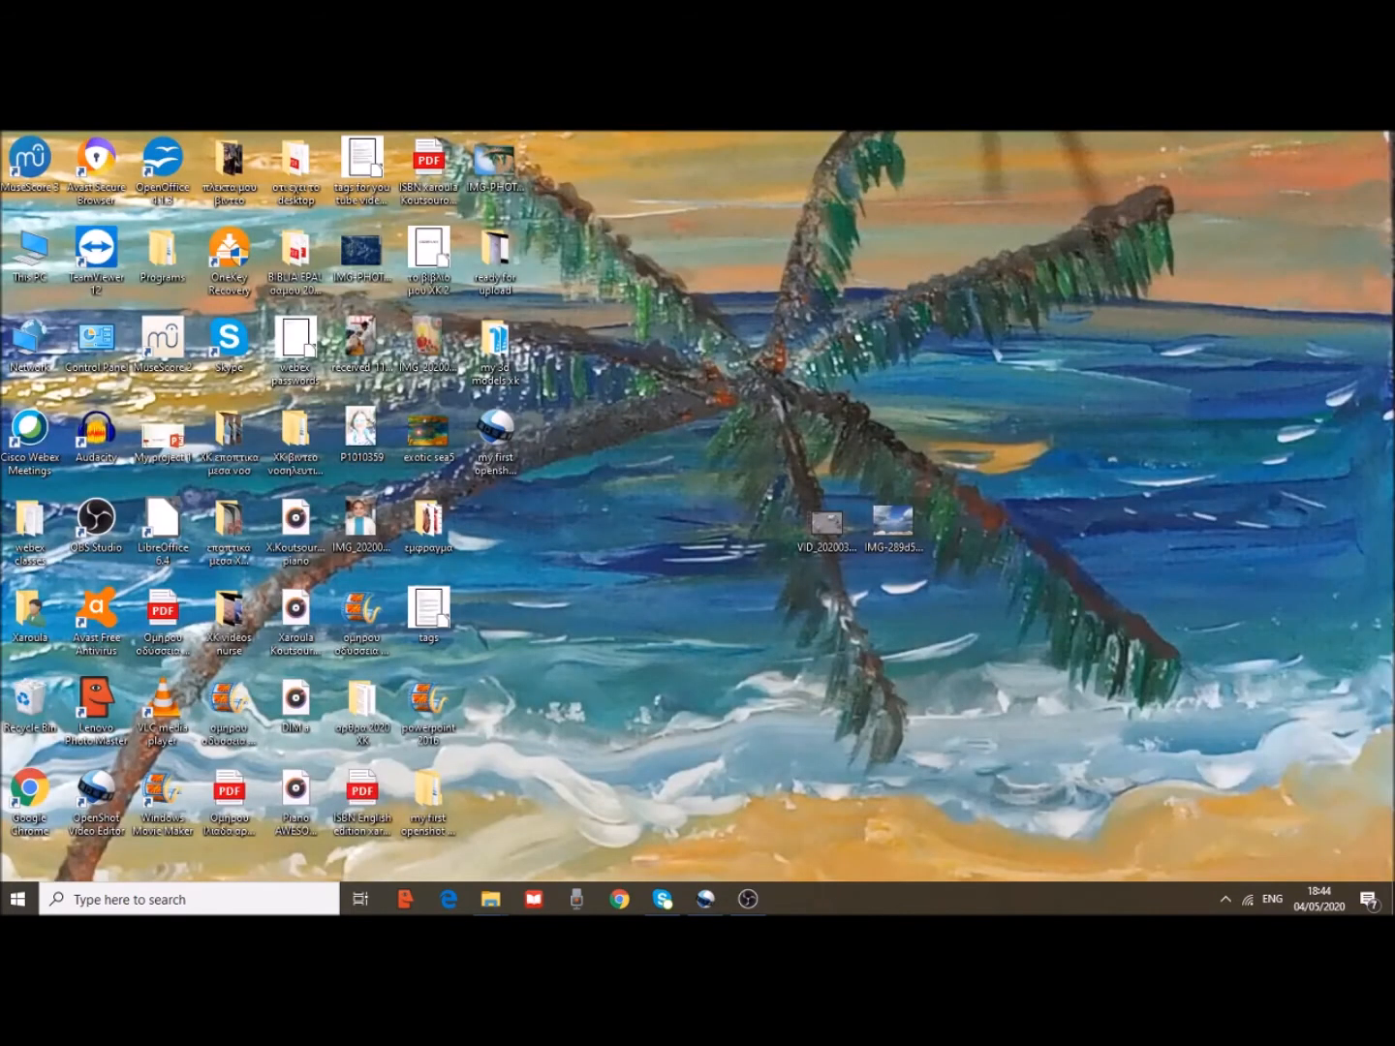
click(704, 900)
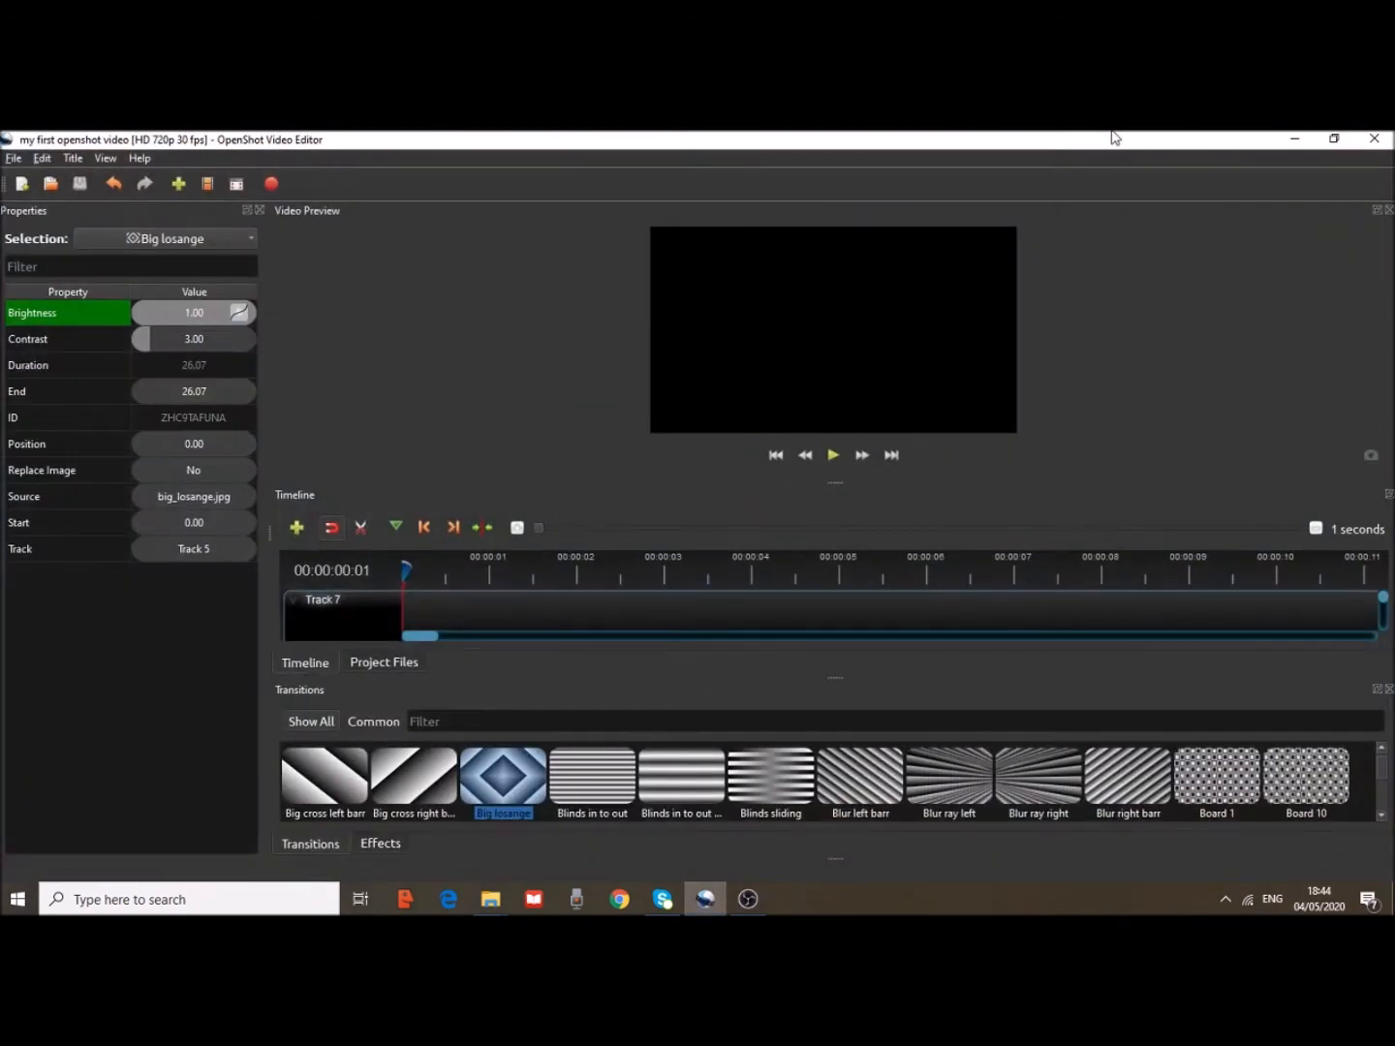
click(1334, 139)
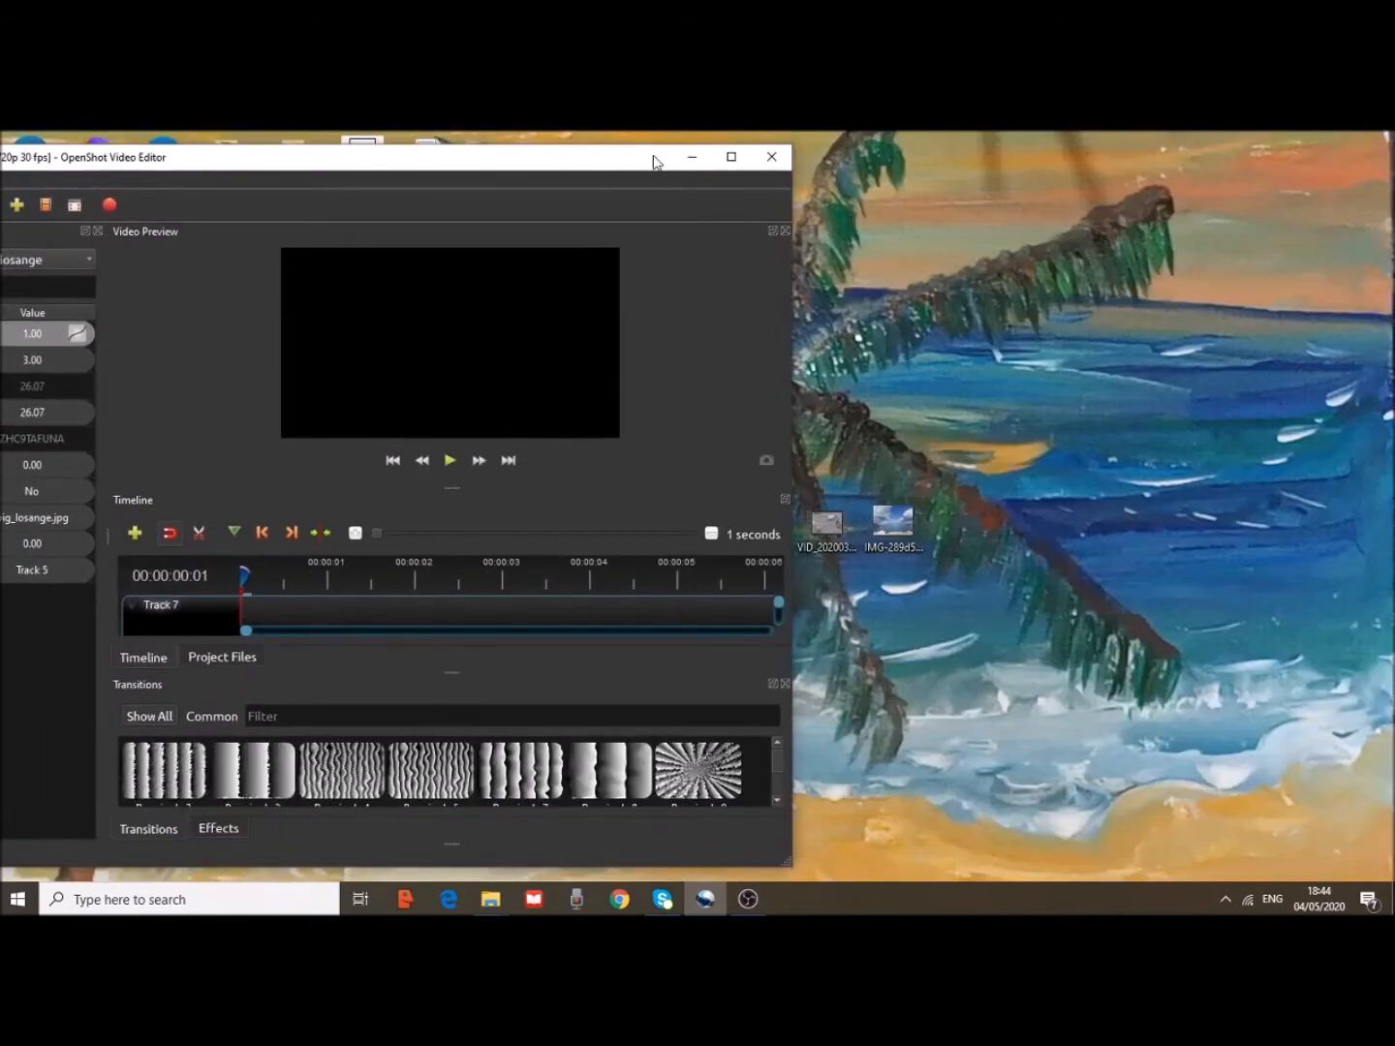
click(731, 156)
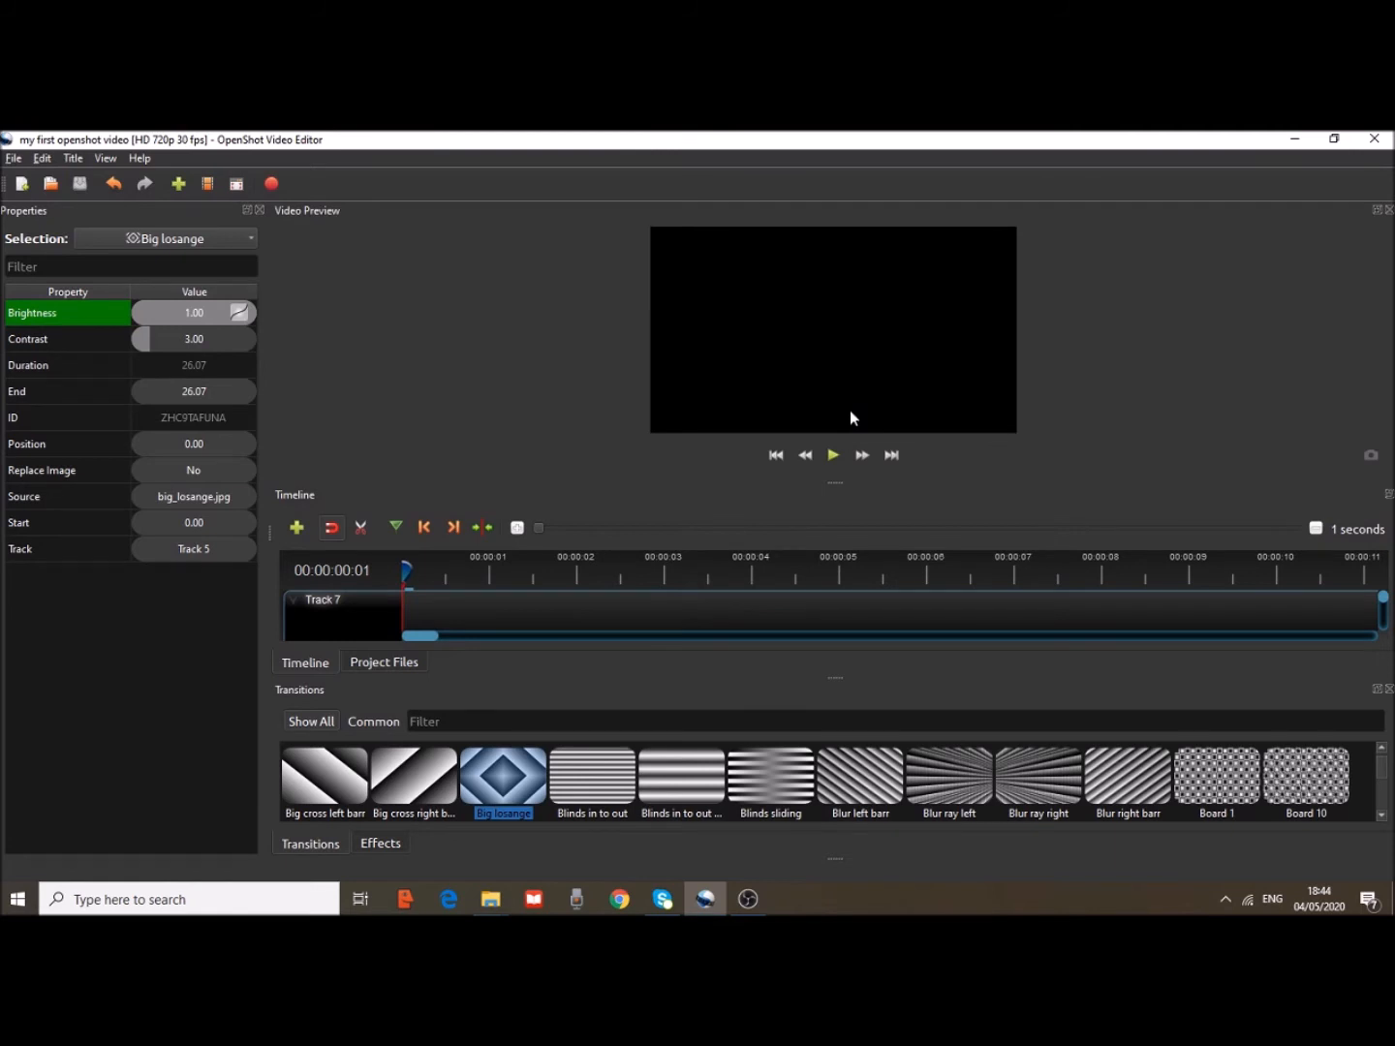
Undo the two added tracks and the preceding placement and length changes of the Big losange transition
click(42, 160)
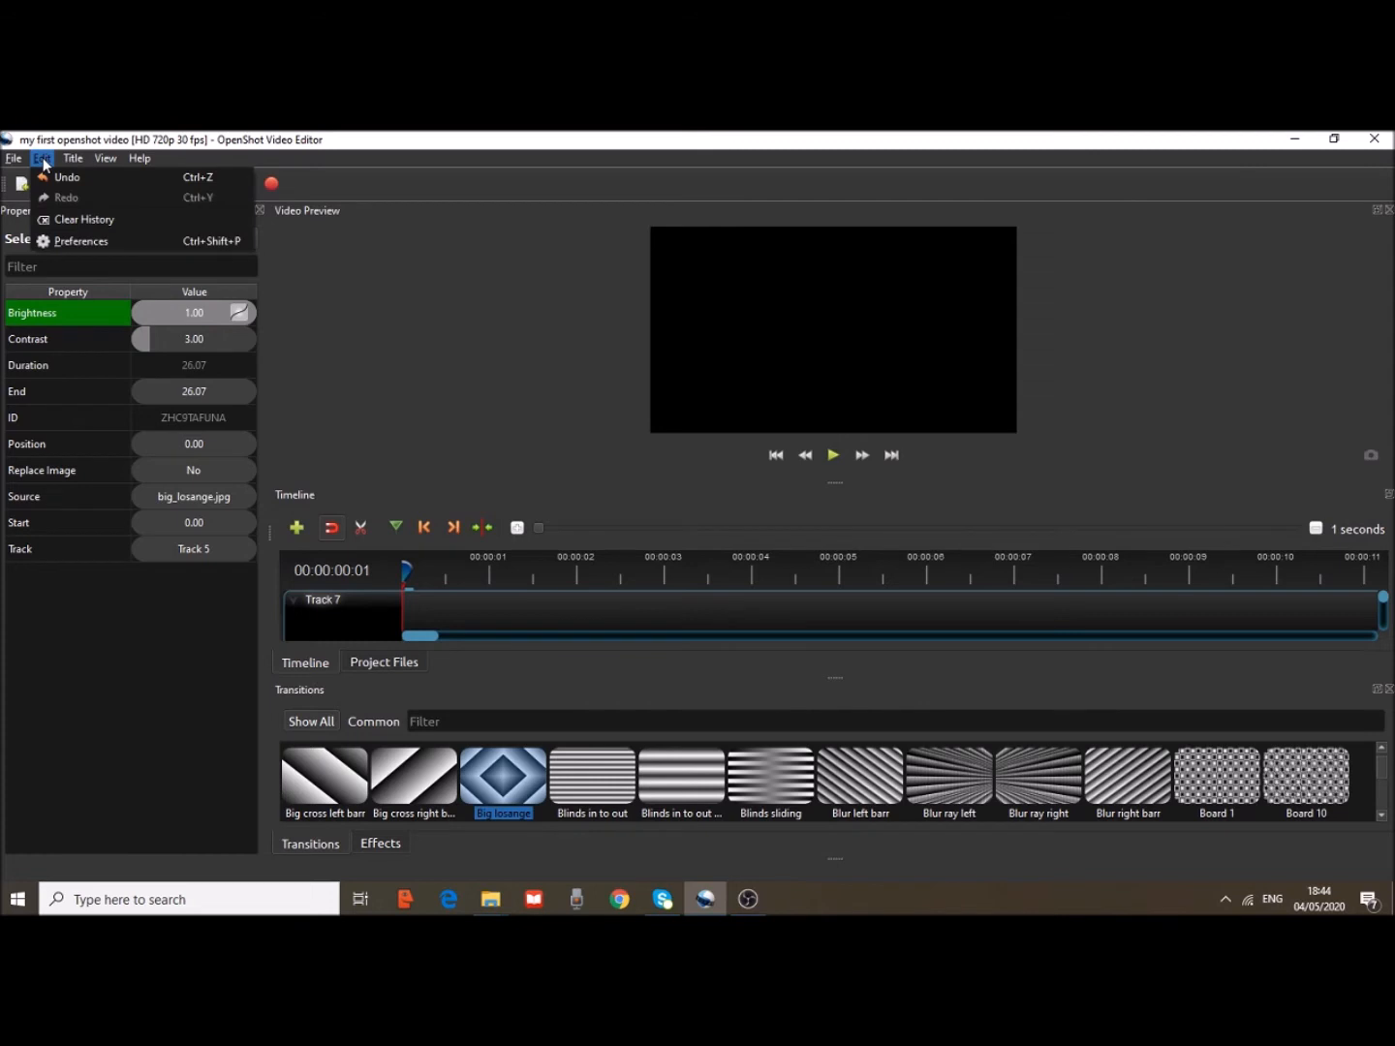
click(541, 513)
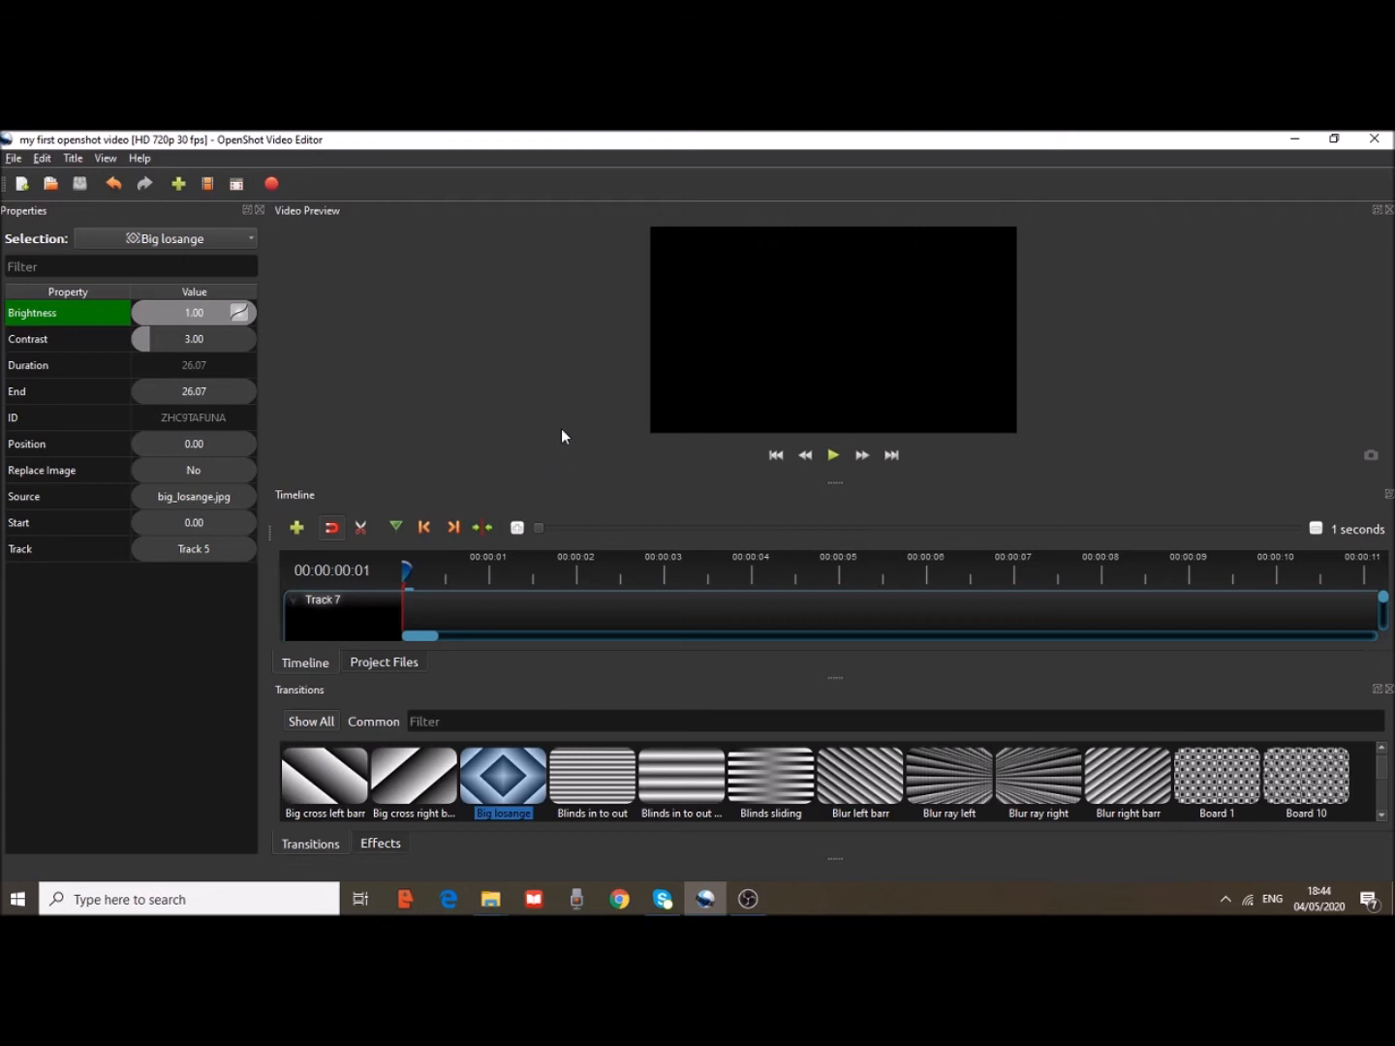
click(43, 158)
click(65, 177)
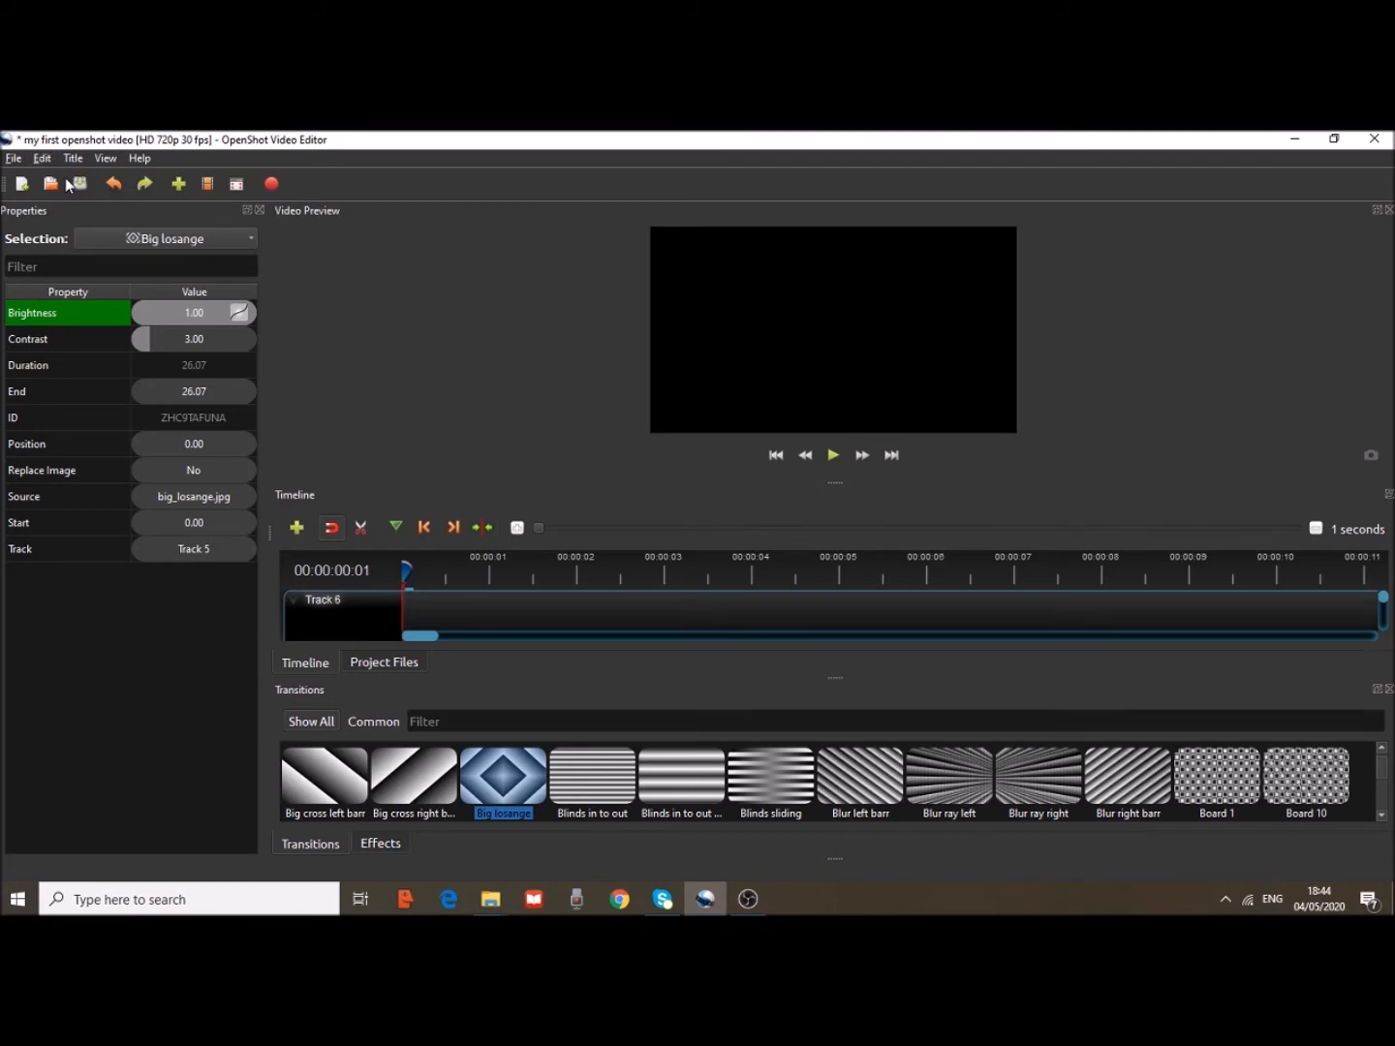
click(44, 165)
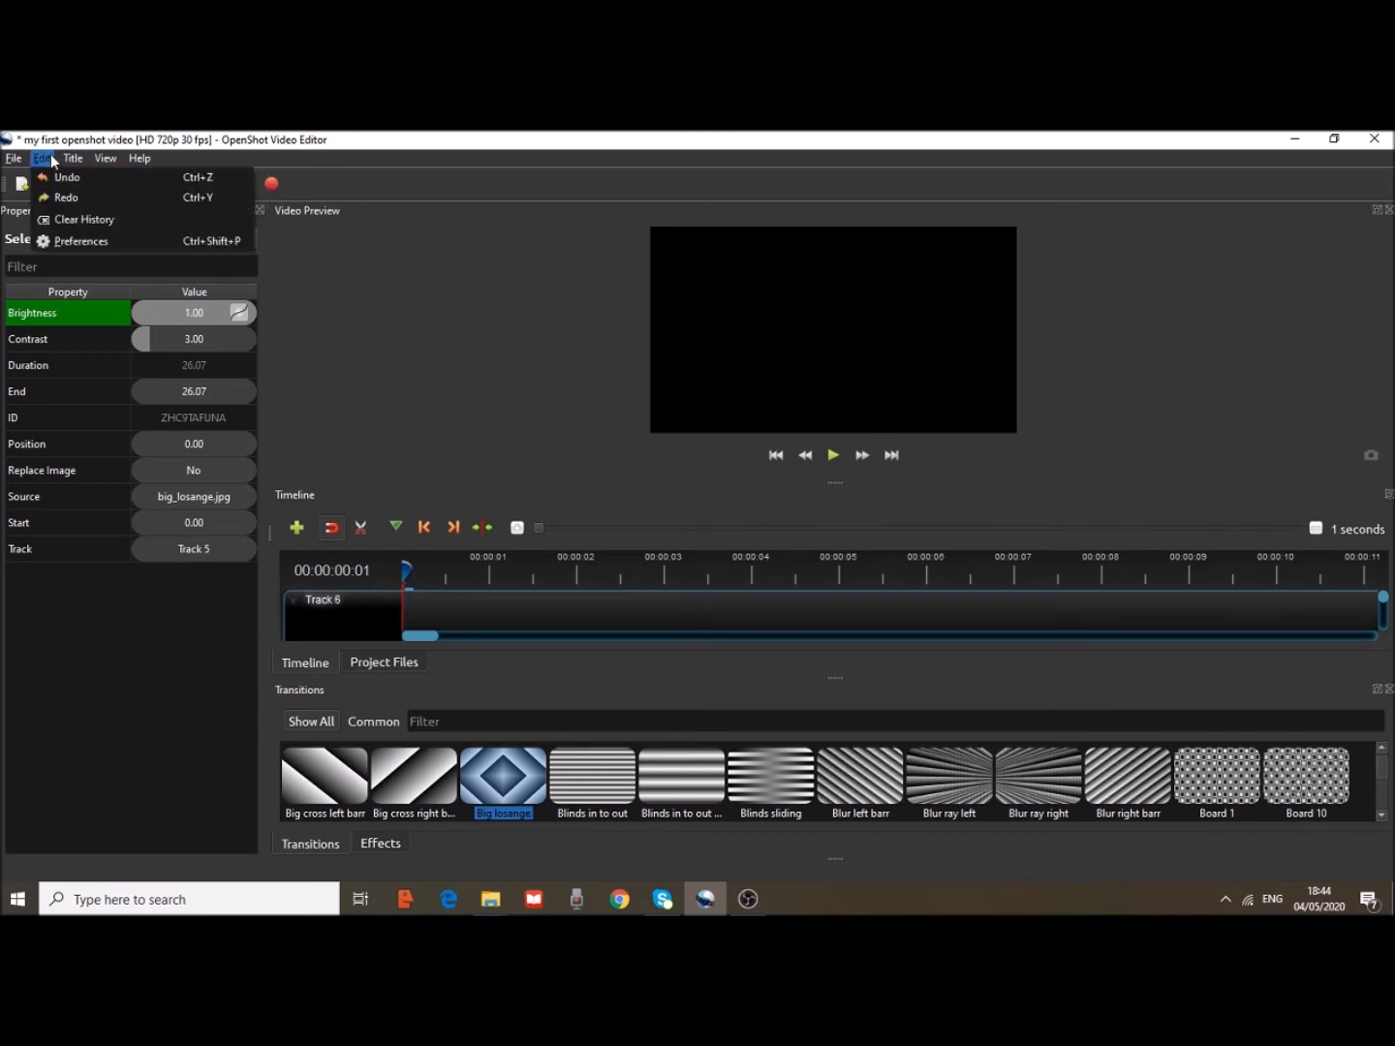
click(44, 175)
click(42, 158)
click(60, 179)
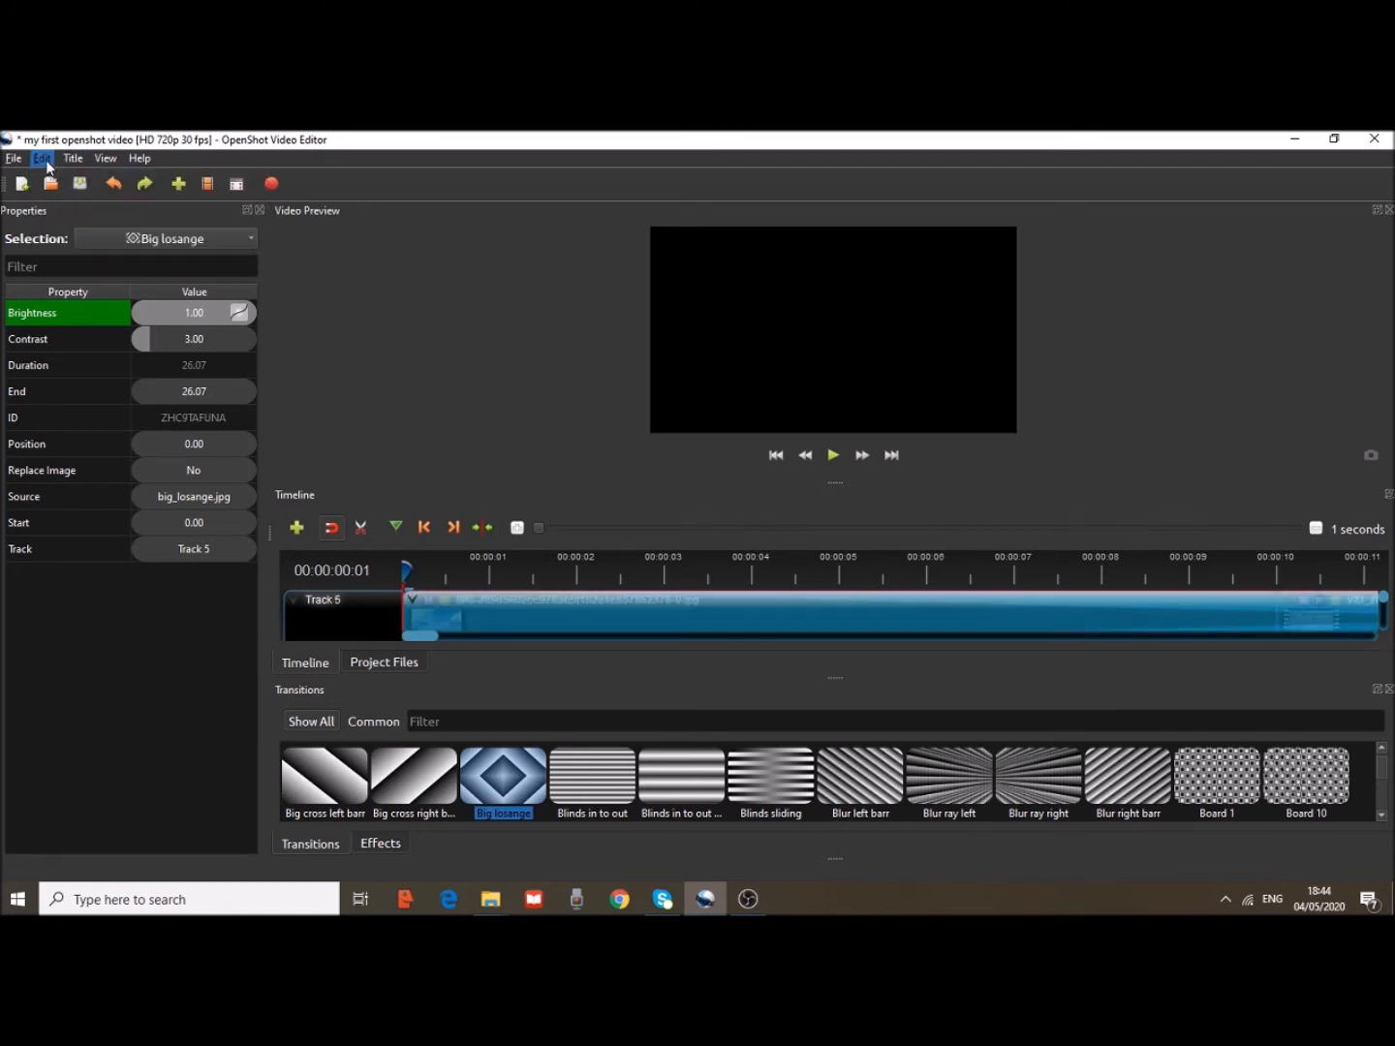
click(42, 158)
click(58, 179)
click(43, 158)
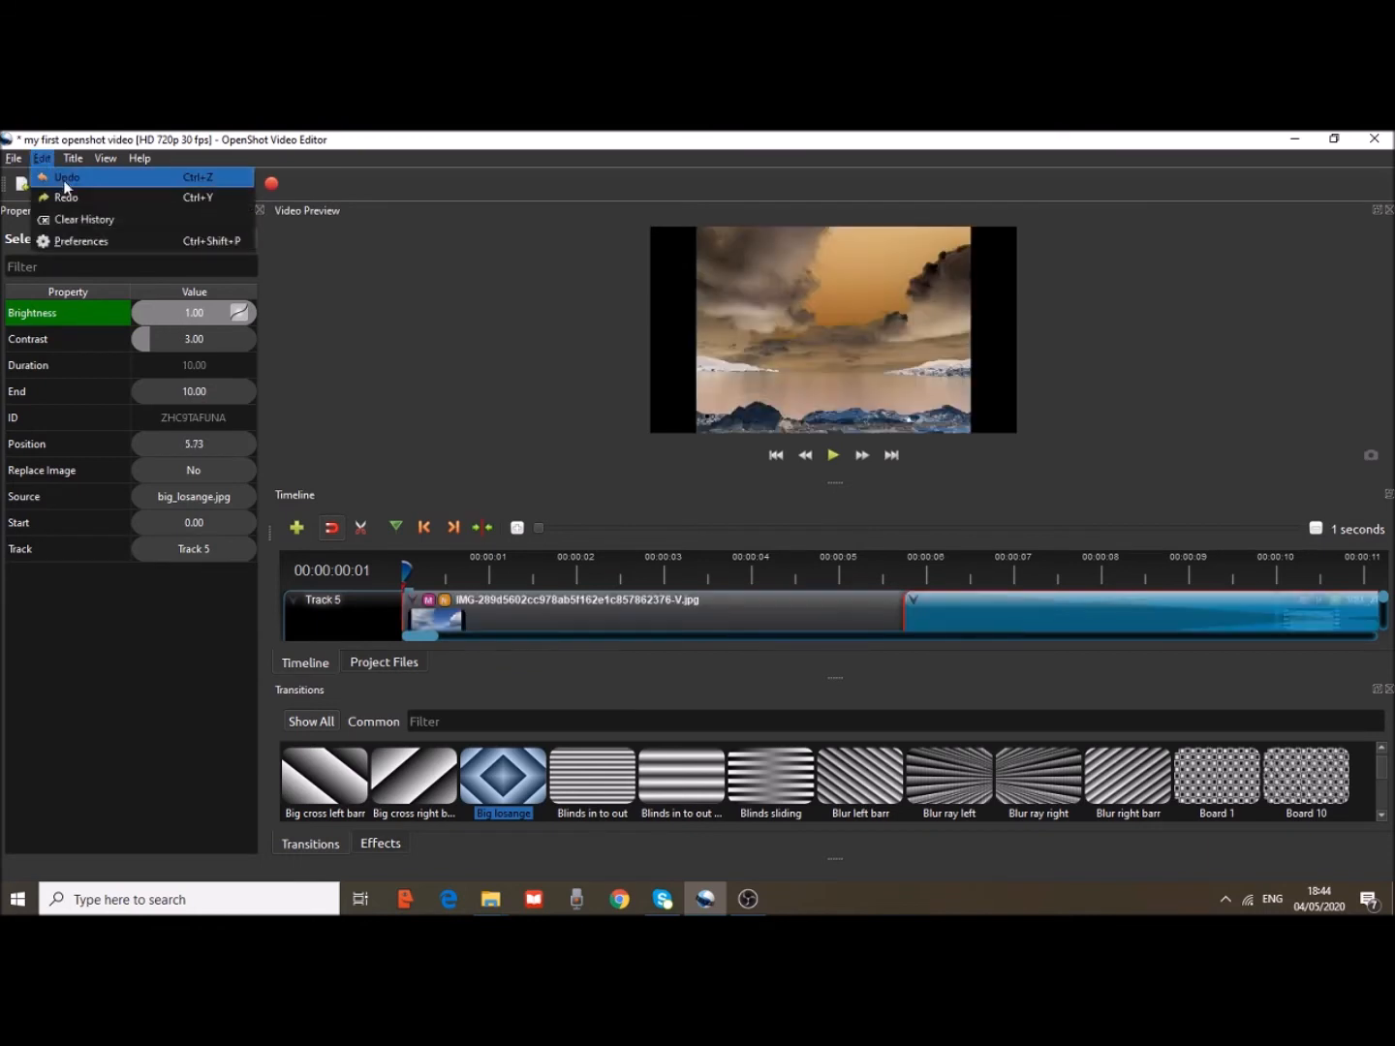
click(60, 179)
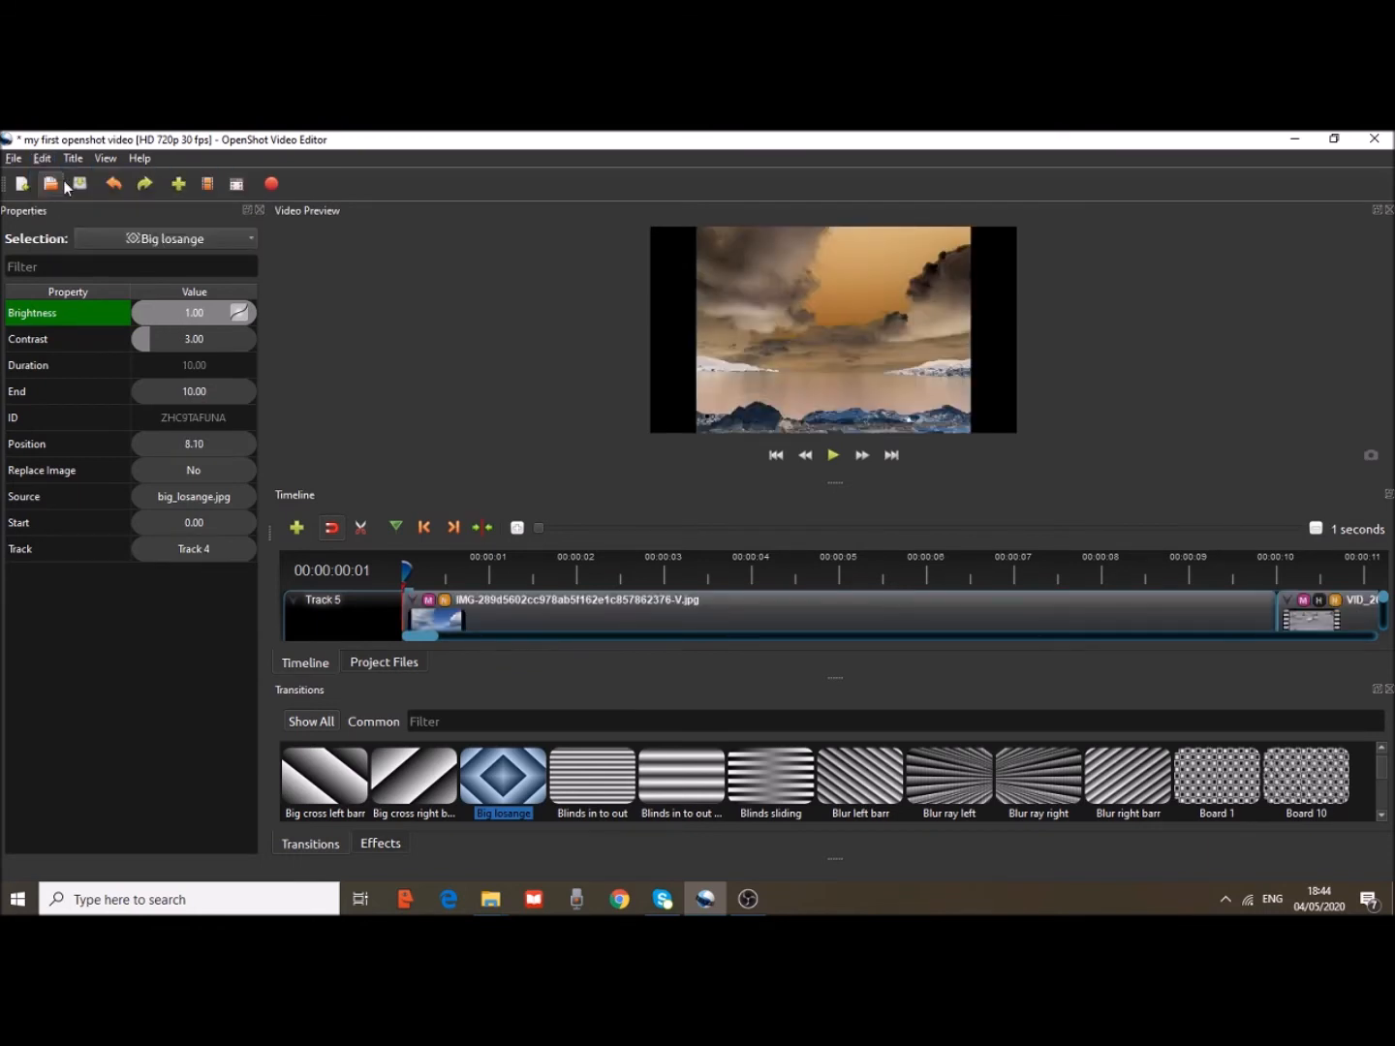
click(42, 158)
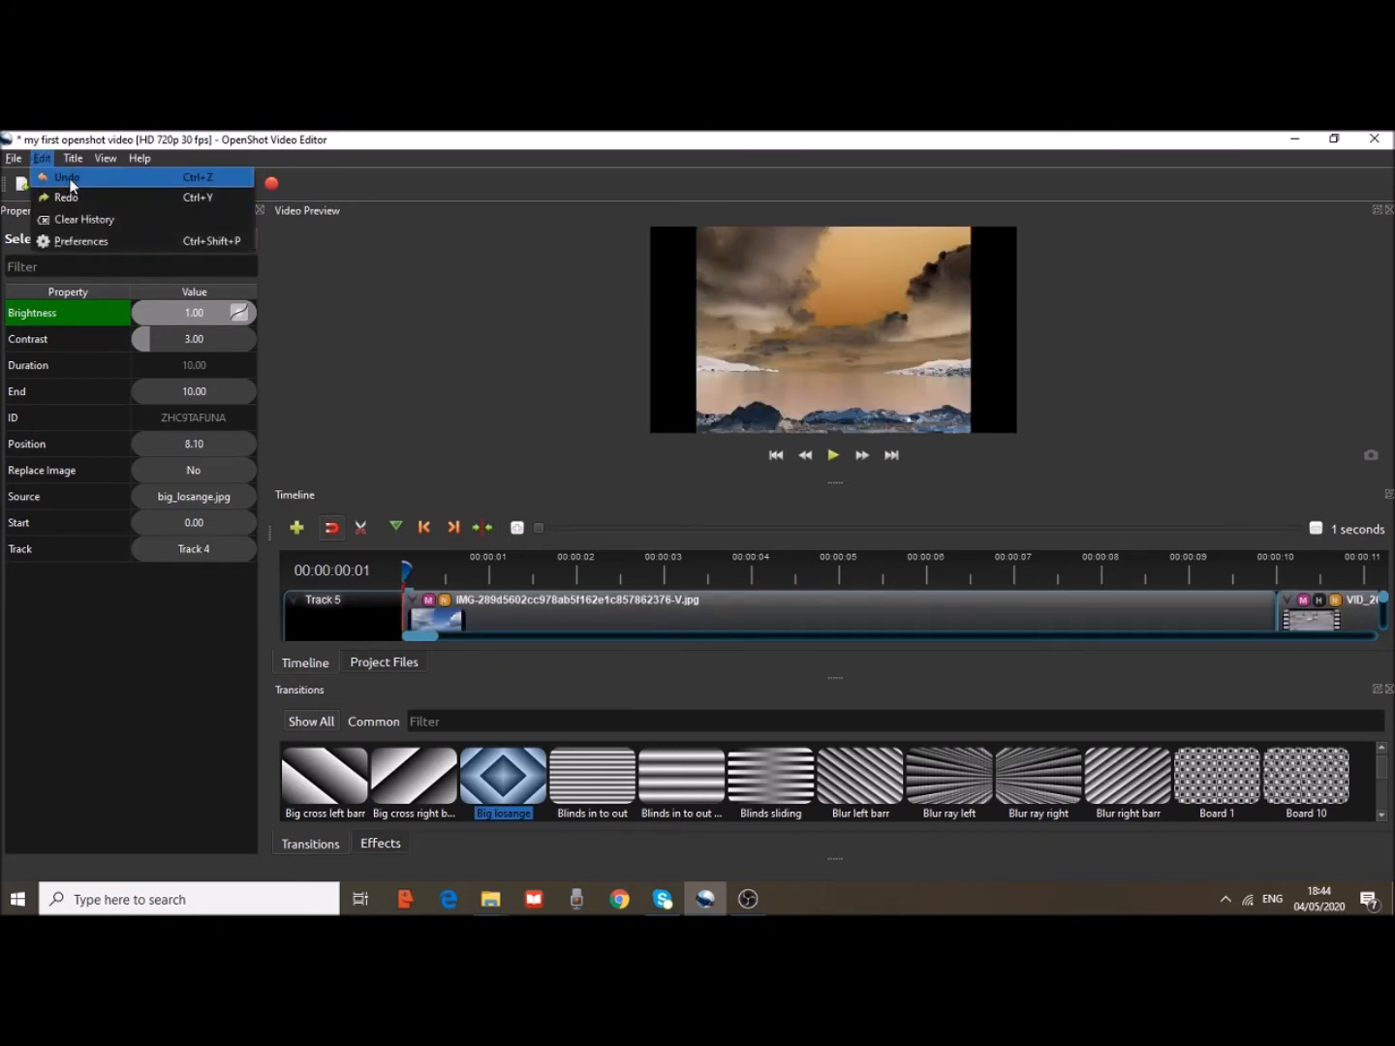
click(69, 178)
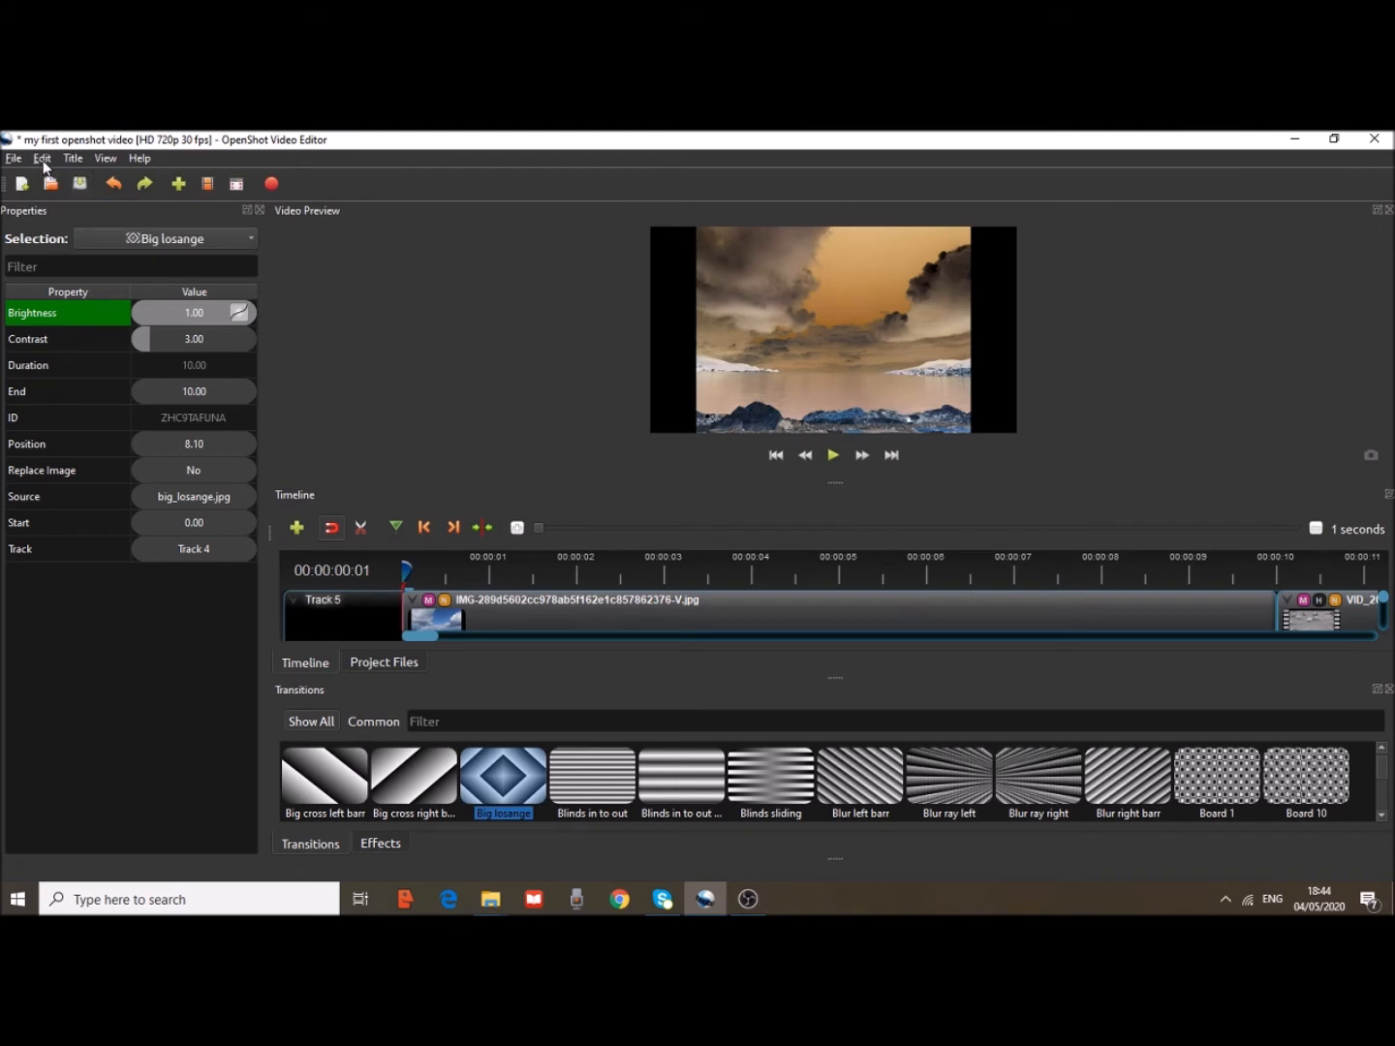
Redo the last two undone edits so the Big losange transition is back on Track 5
click(43, 159)
click(57, 198)
click(42, 159)
click(57, 201)
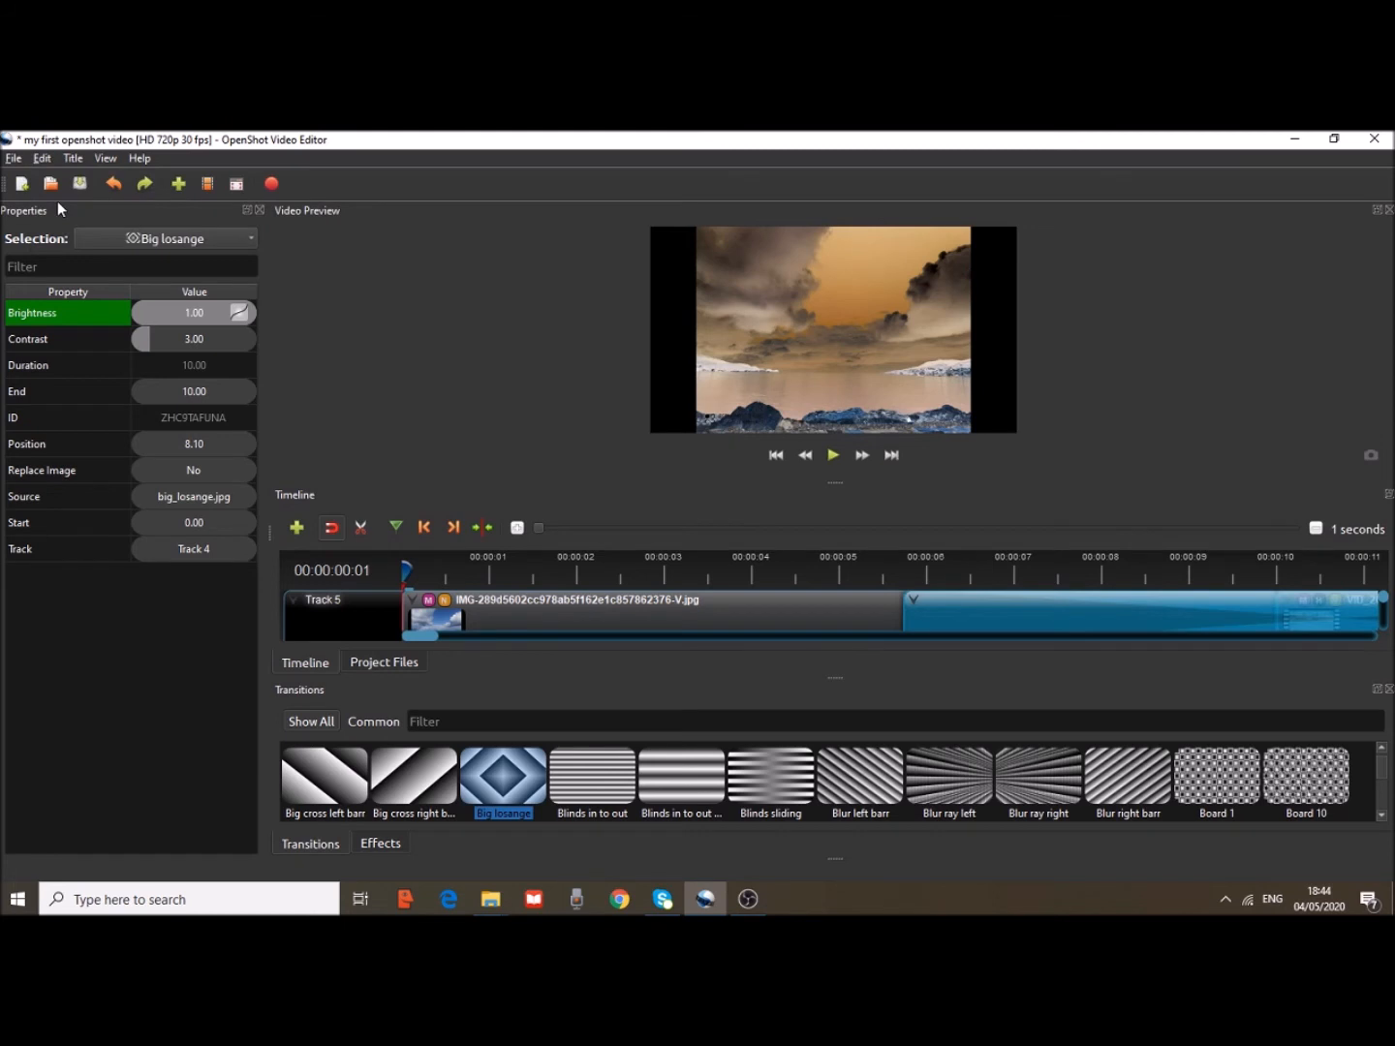
Open the Preferences and look through the Preview, Autosave, Cache, Debug, Performance and Keyboard settings before returning to General
click(50, 161)
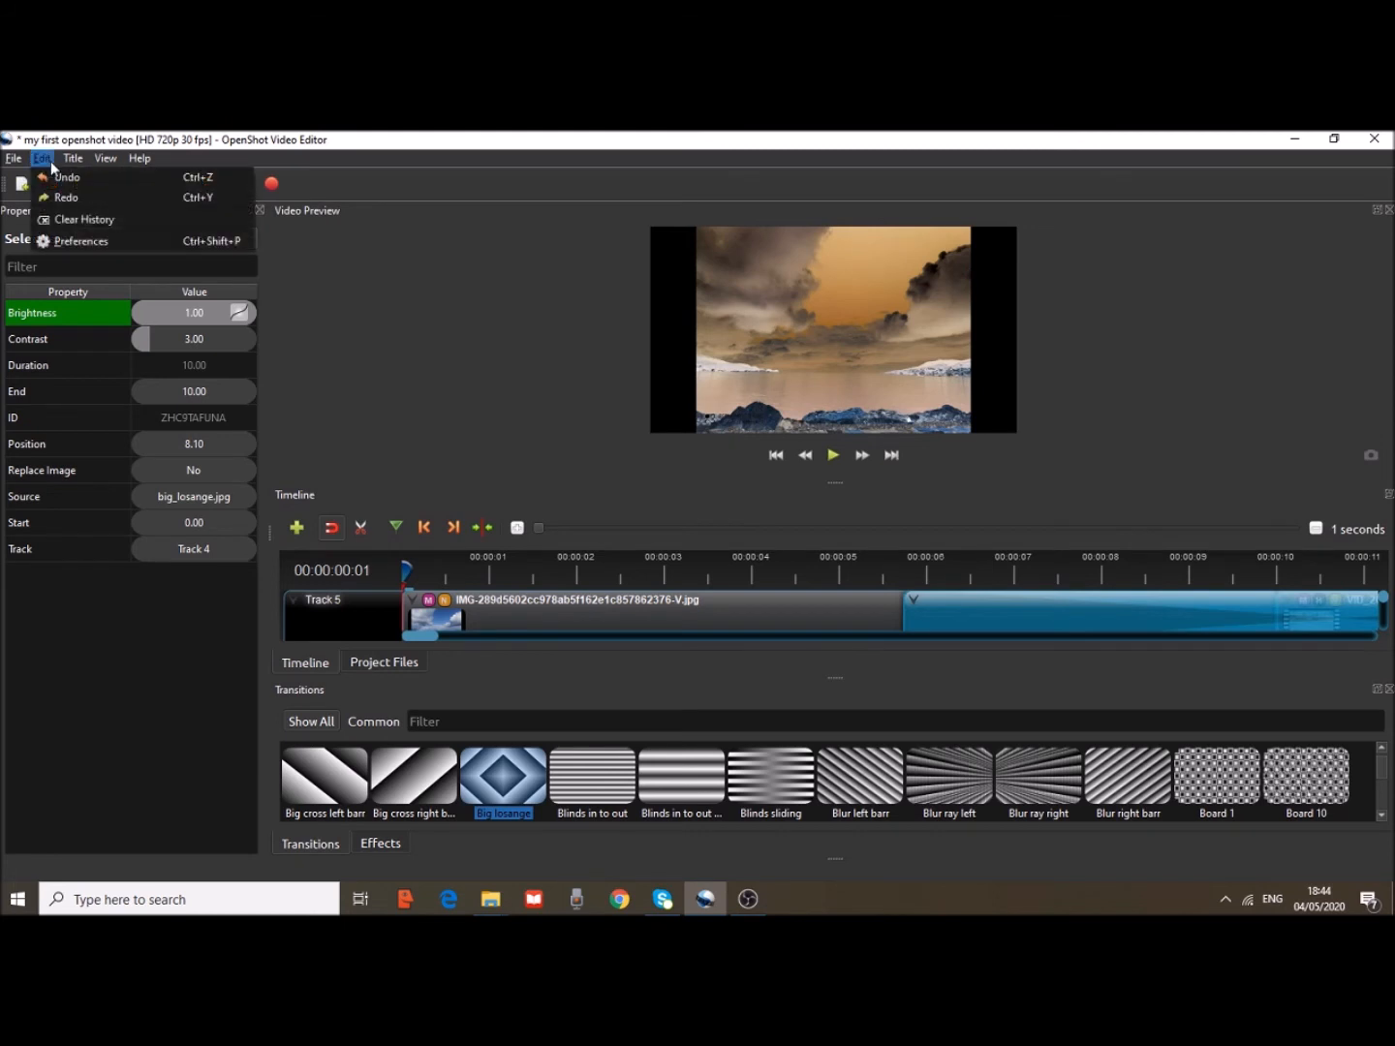
click(100, 242)
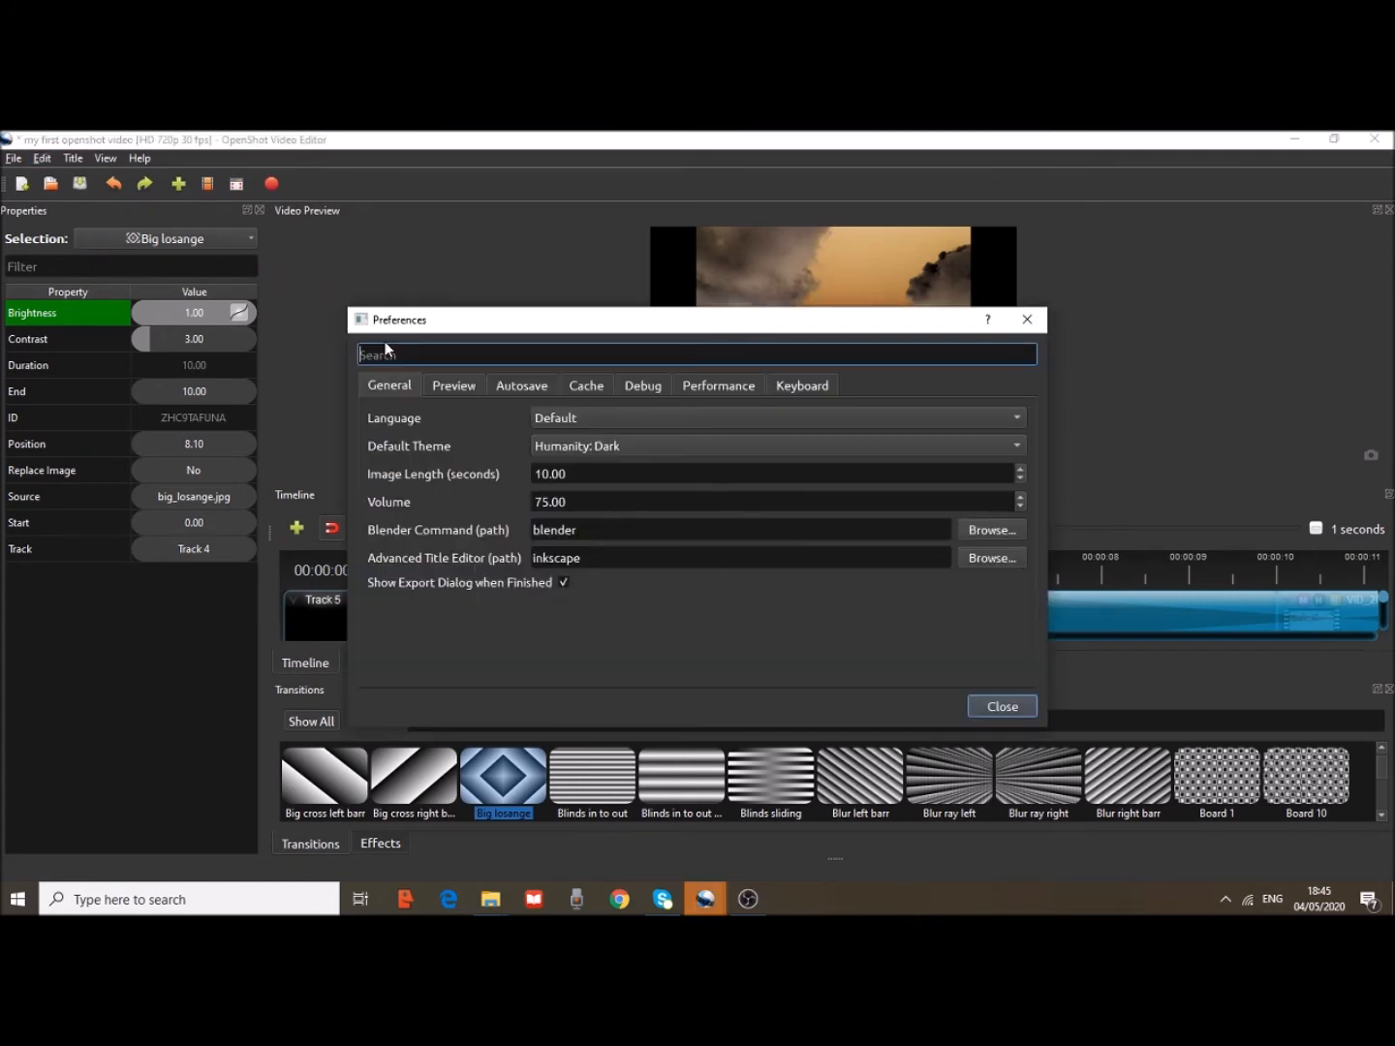
drag(544, 324, 503, 238)
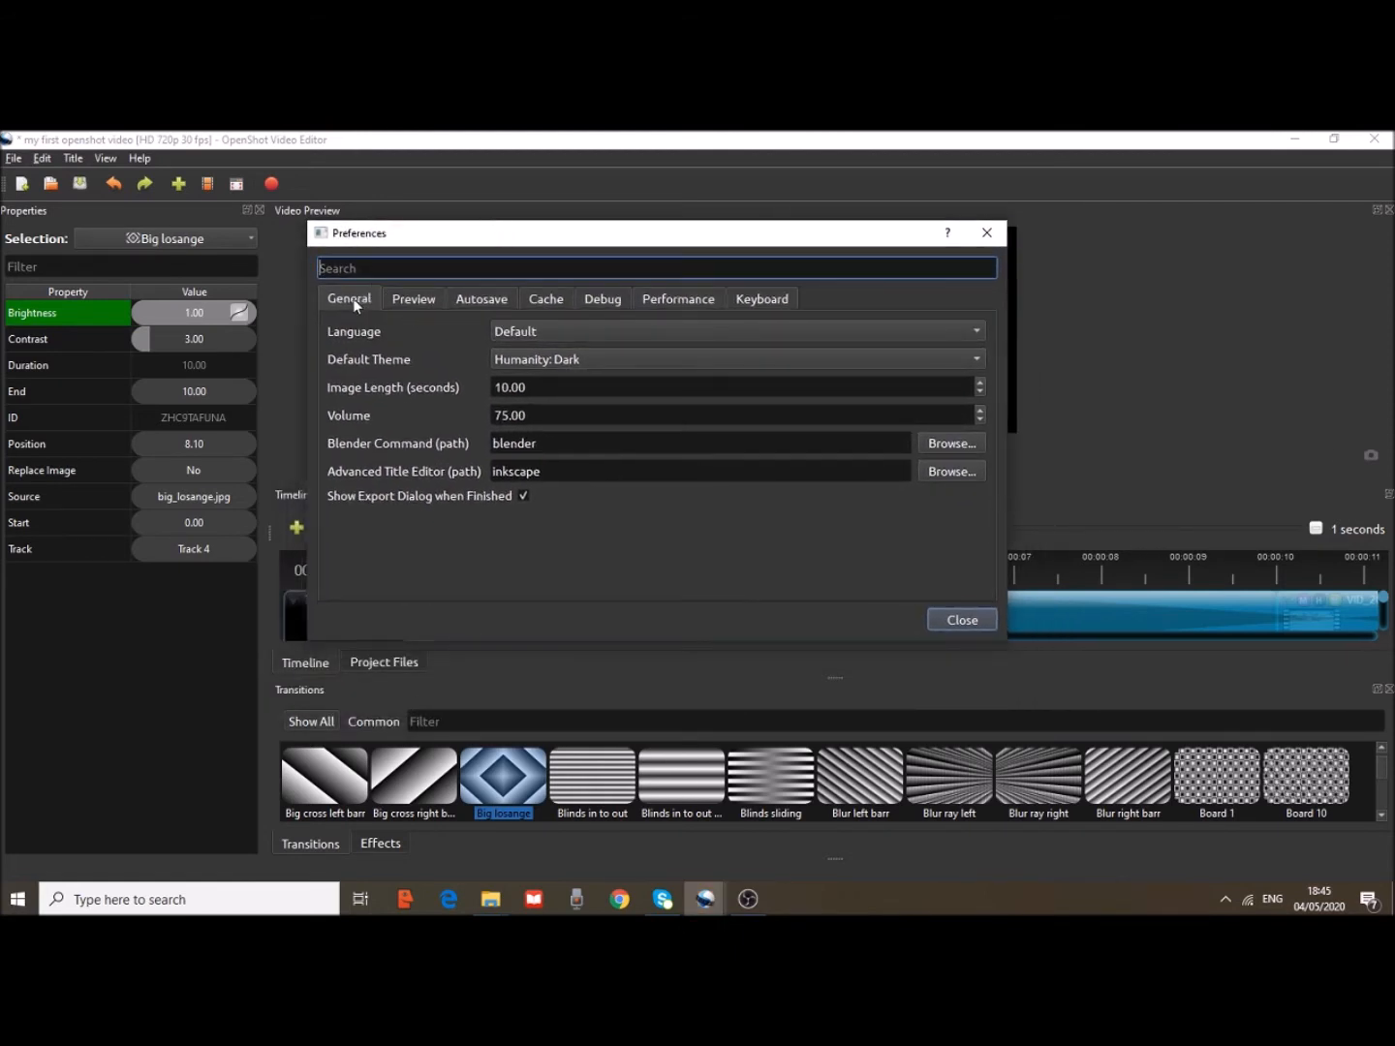
click(432, 299)
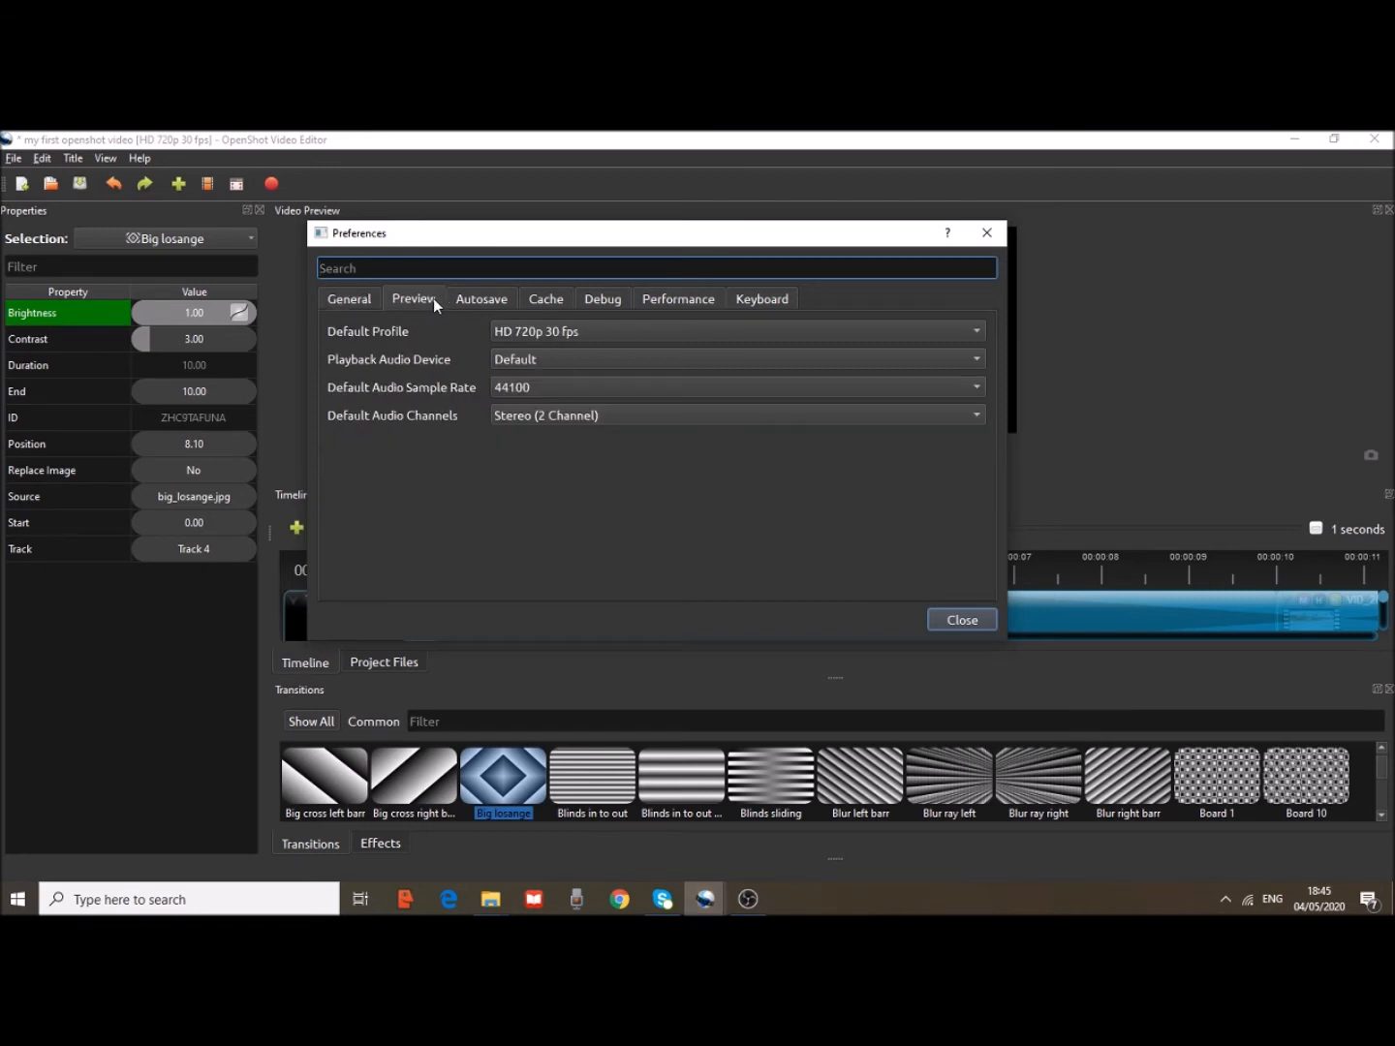
click(495, 299)
click(539, 297)
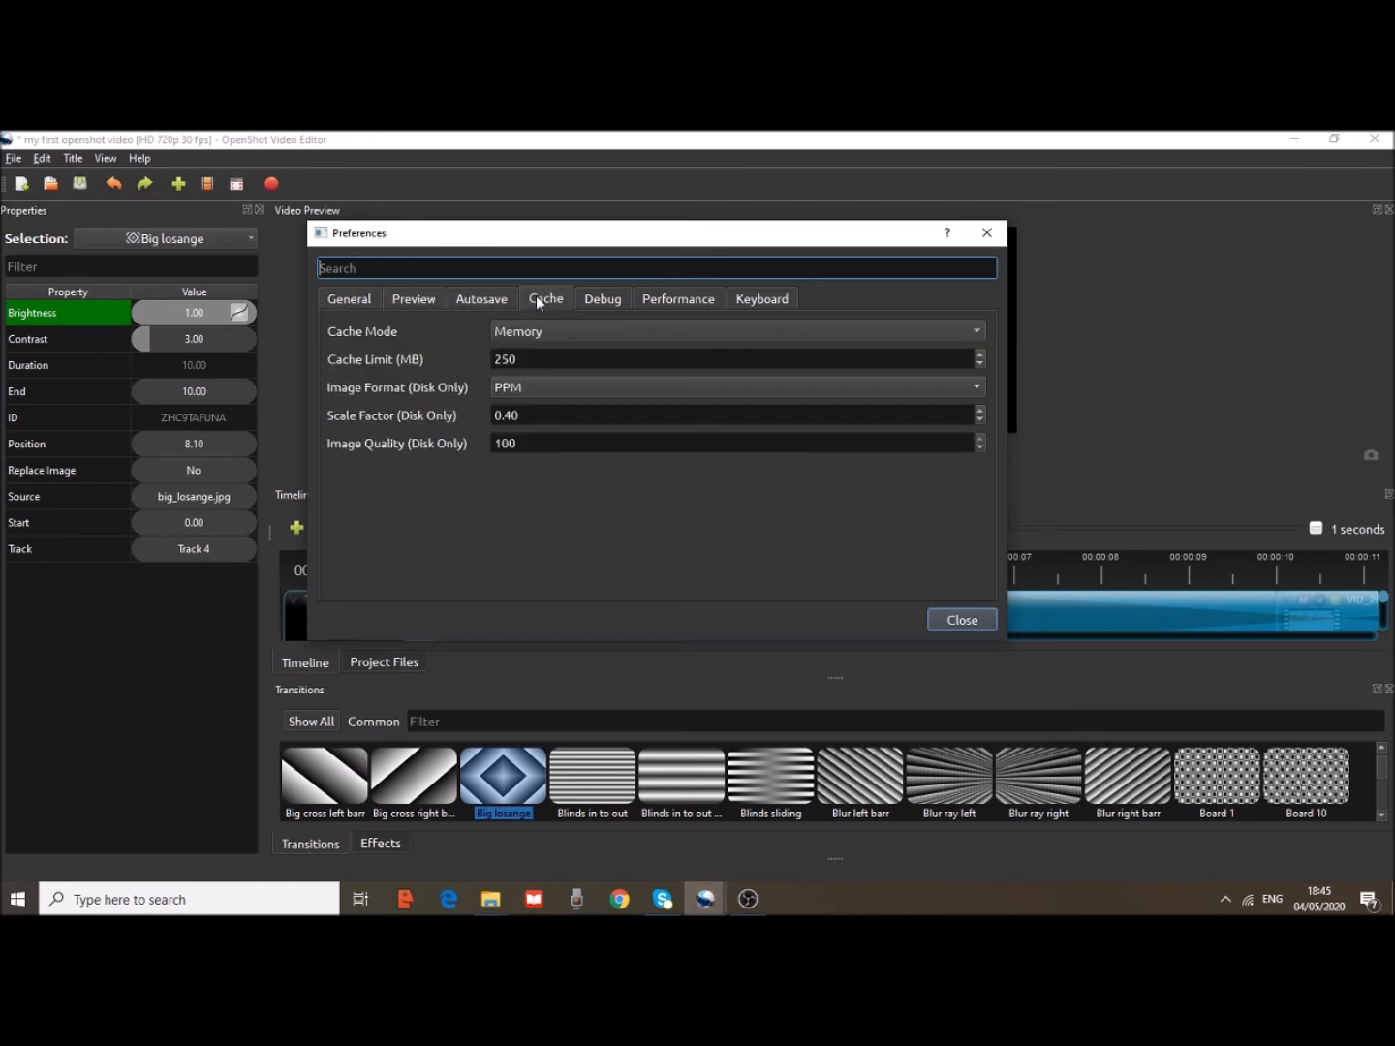
click(596, 298)
click(676, 298)
click(753, 300)
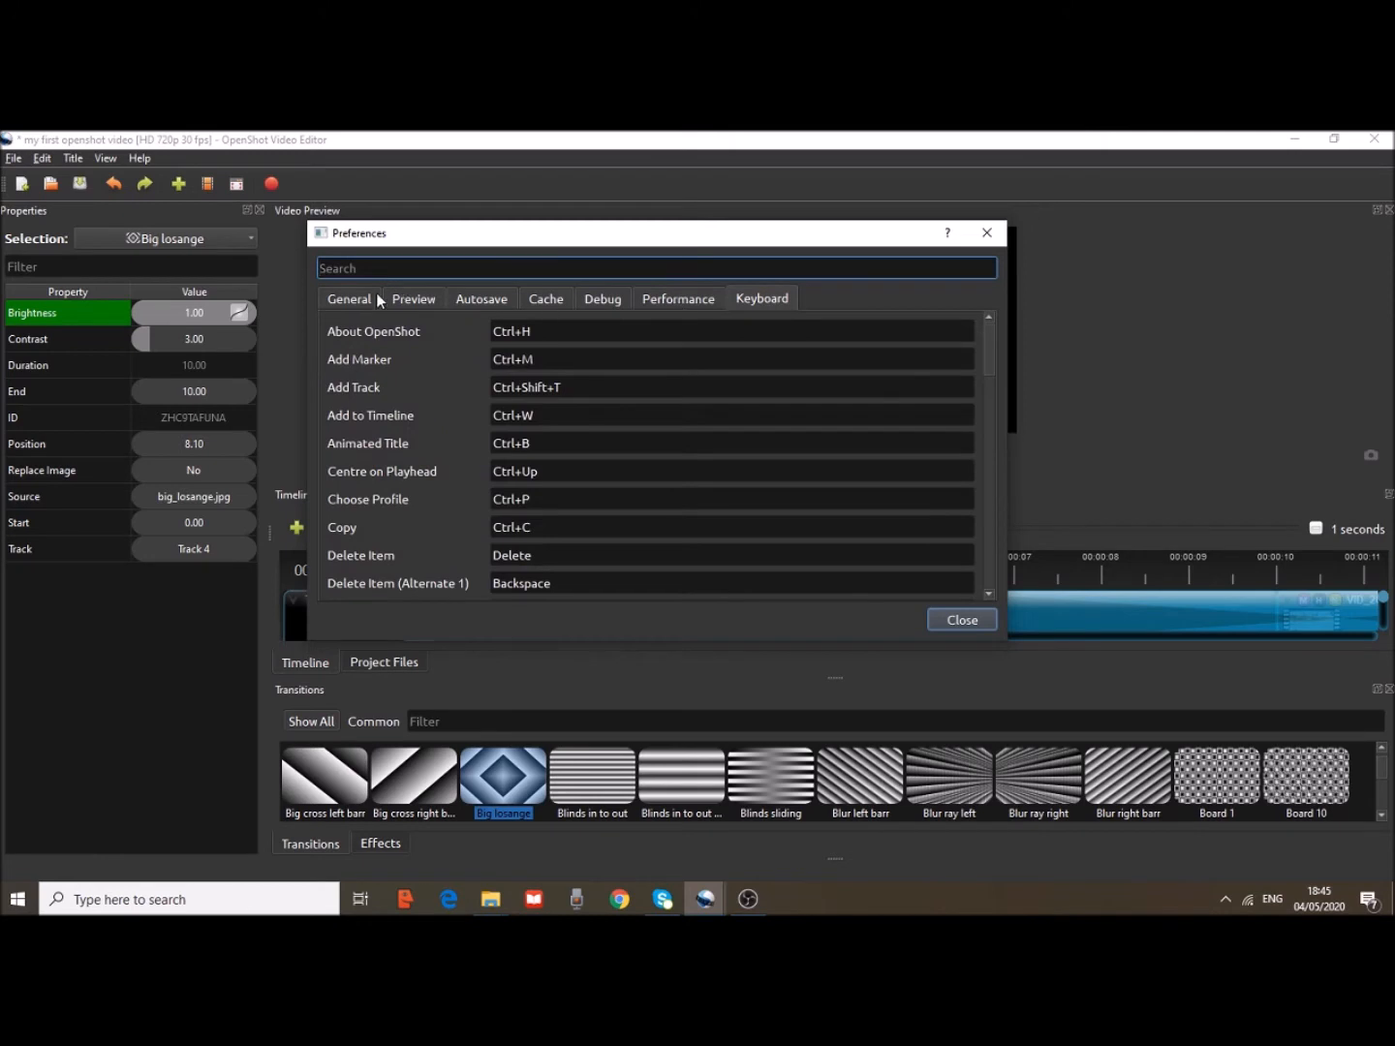
click(353, 303)
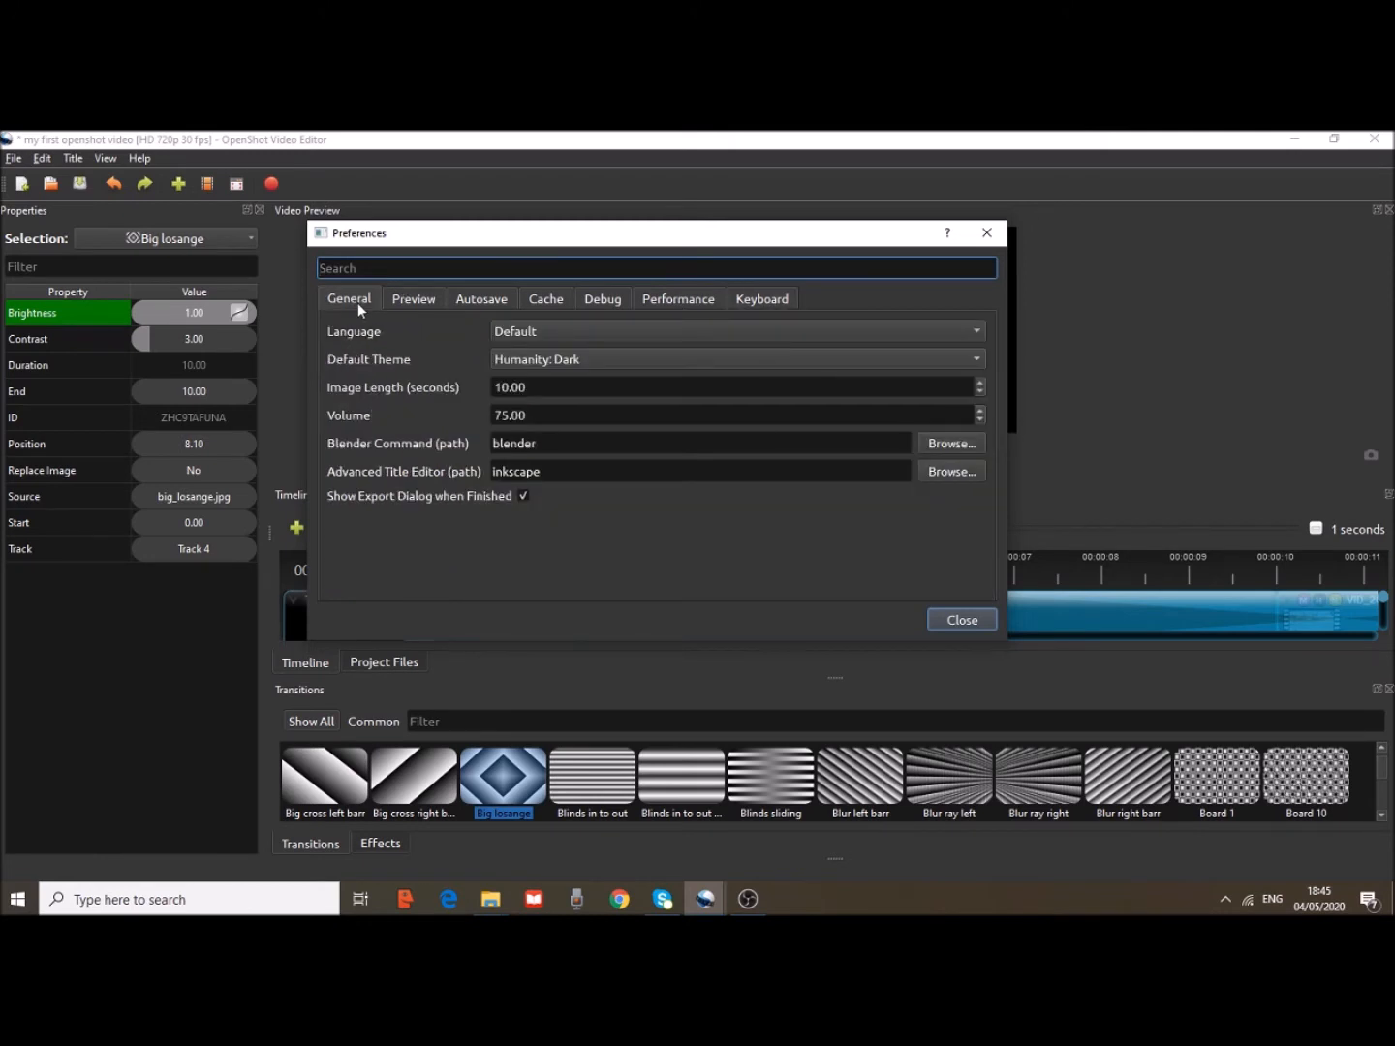
Examine the list of available interface languages, leaving the language at Default
click(342, 336)
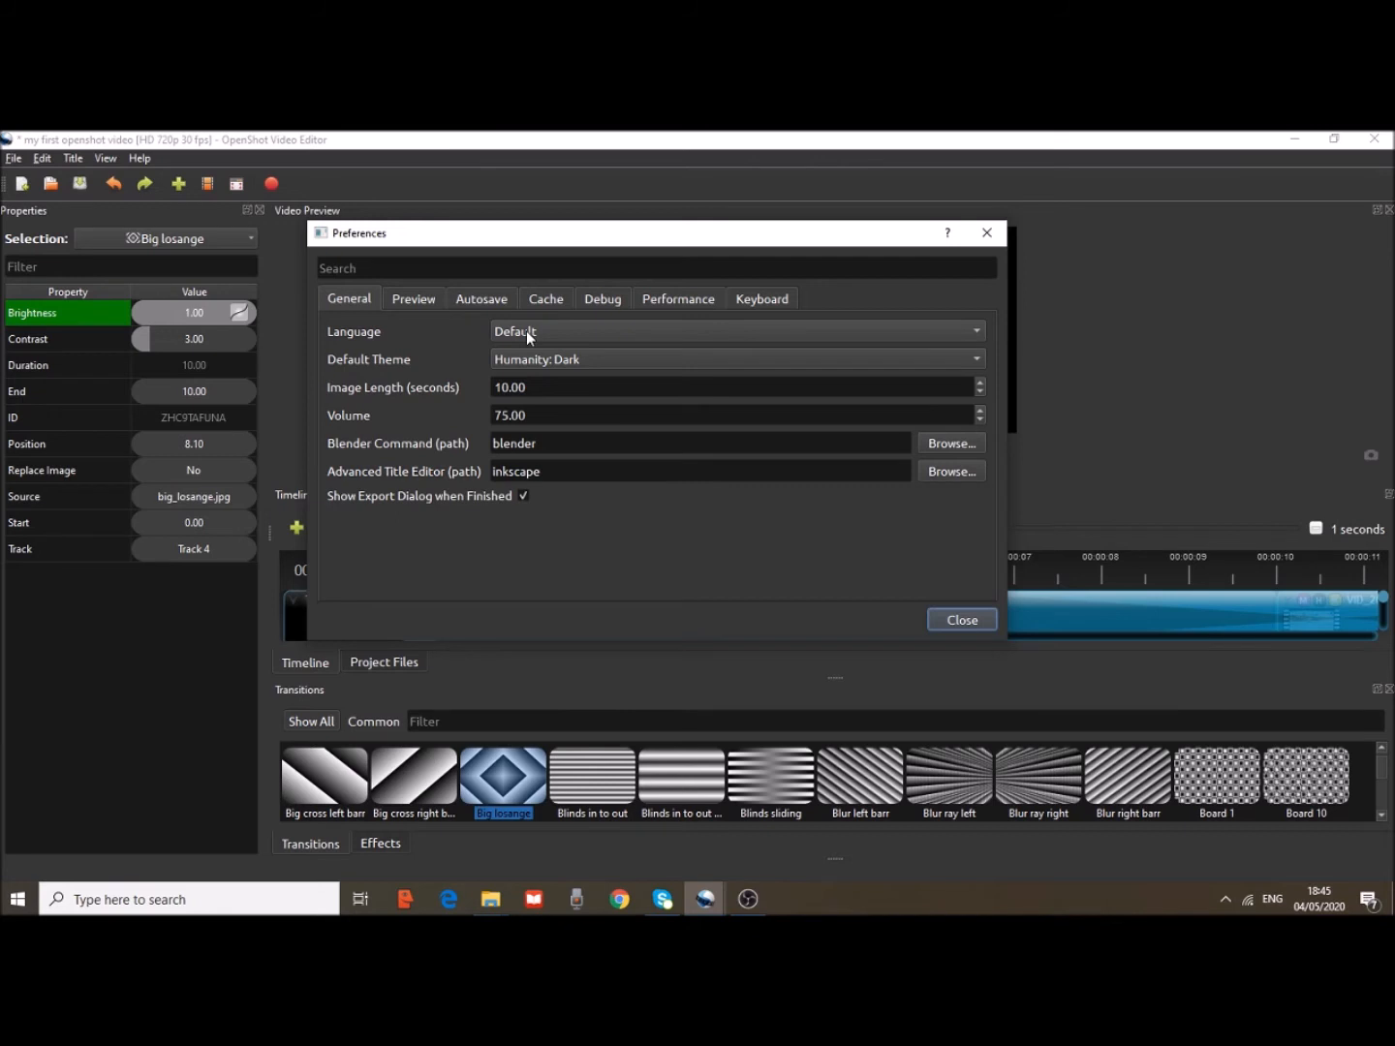
click(630, 330)
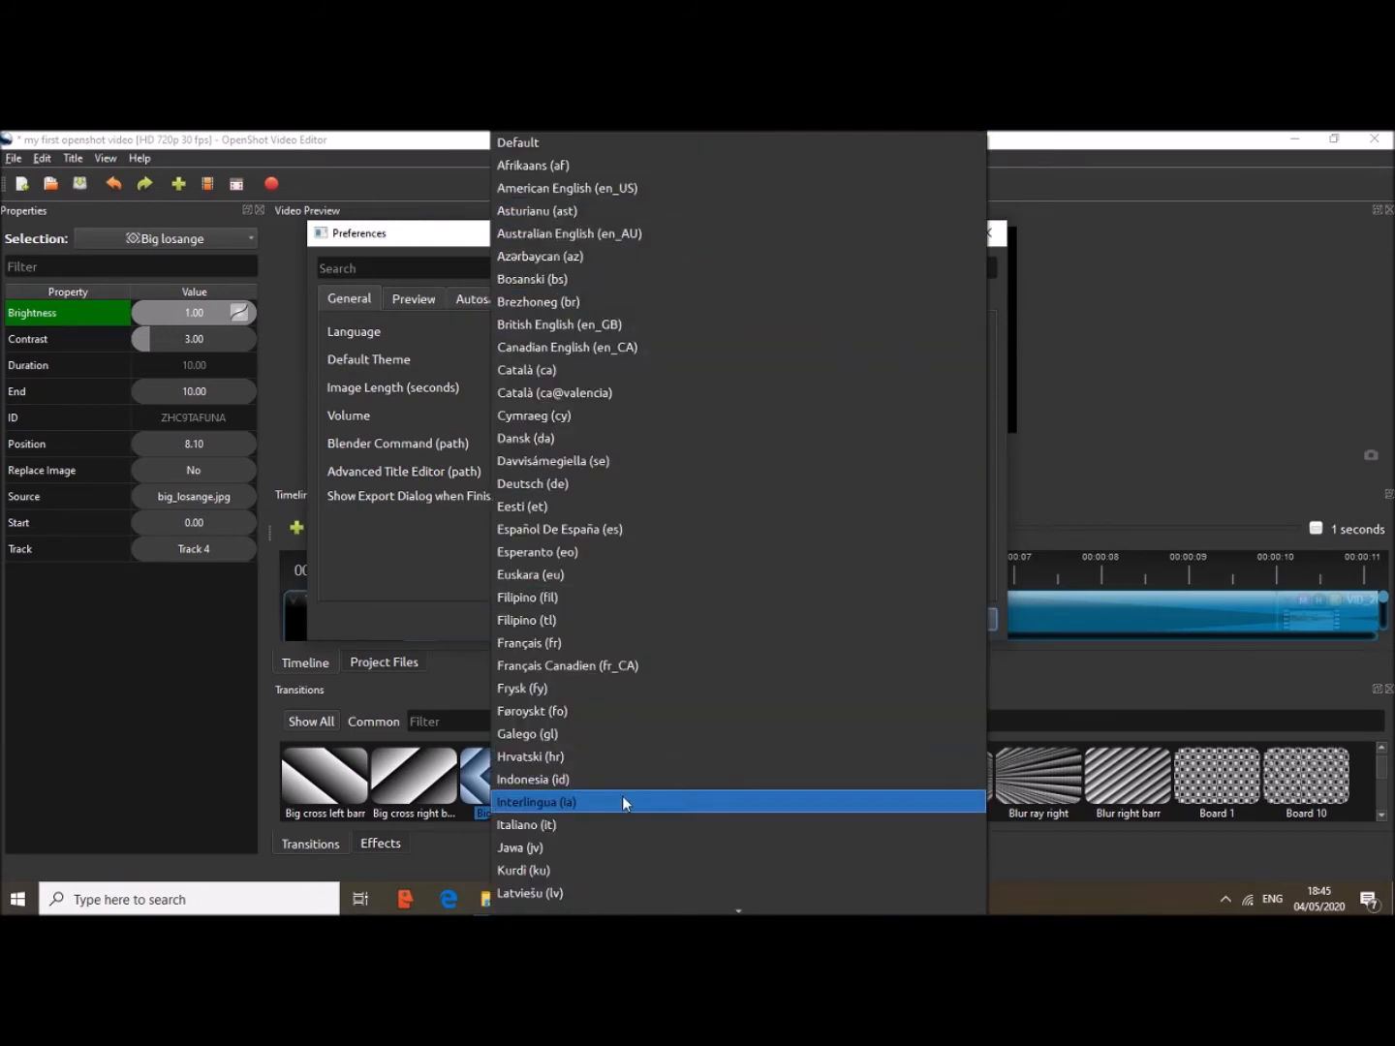
click(1069, 373)
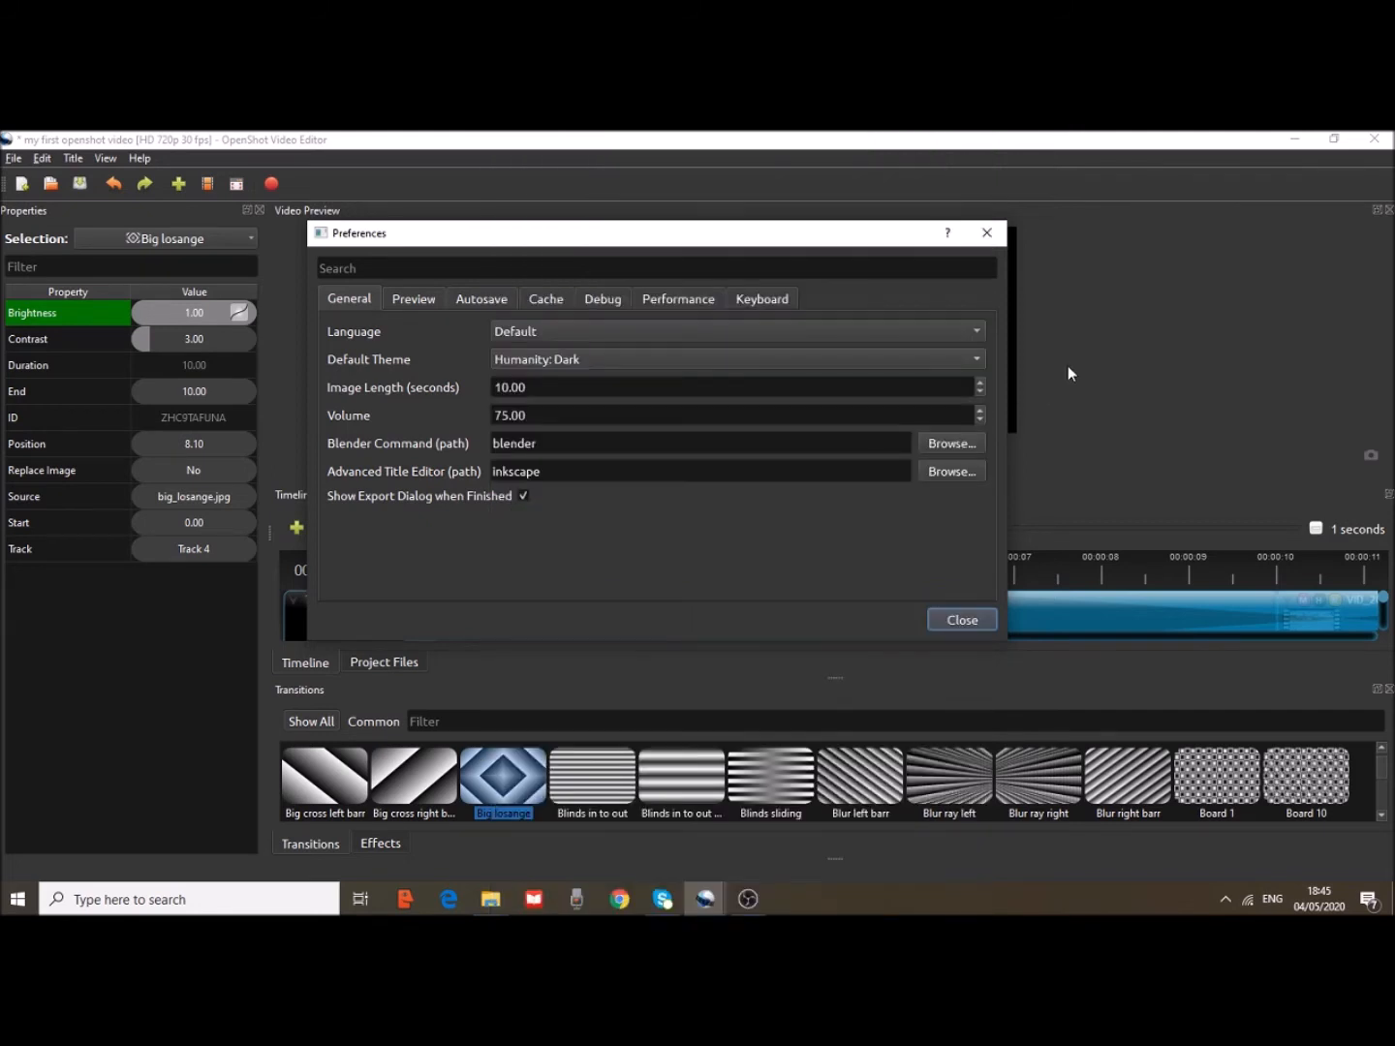
Try No Theme as the default theme, and set it back to Humanity: Dark
click(571, 361)
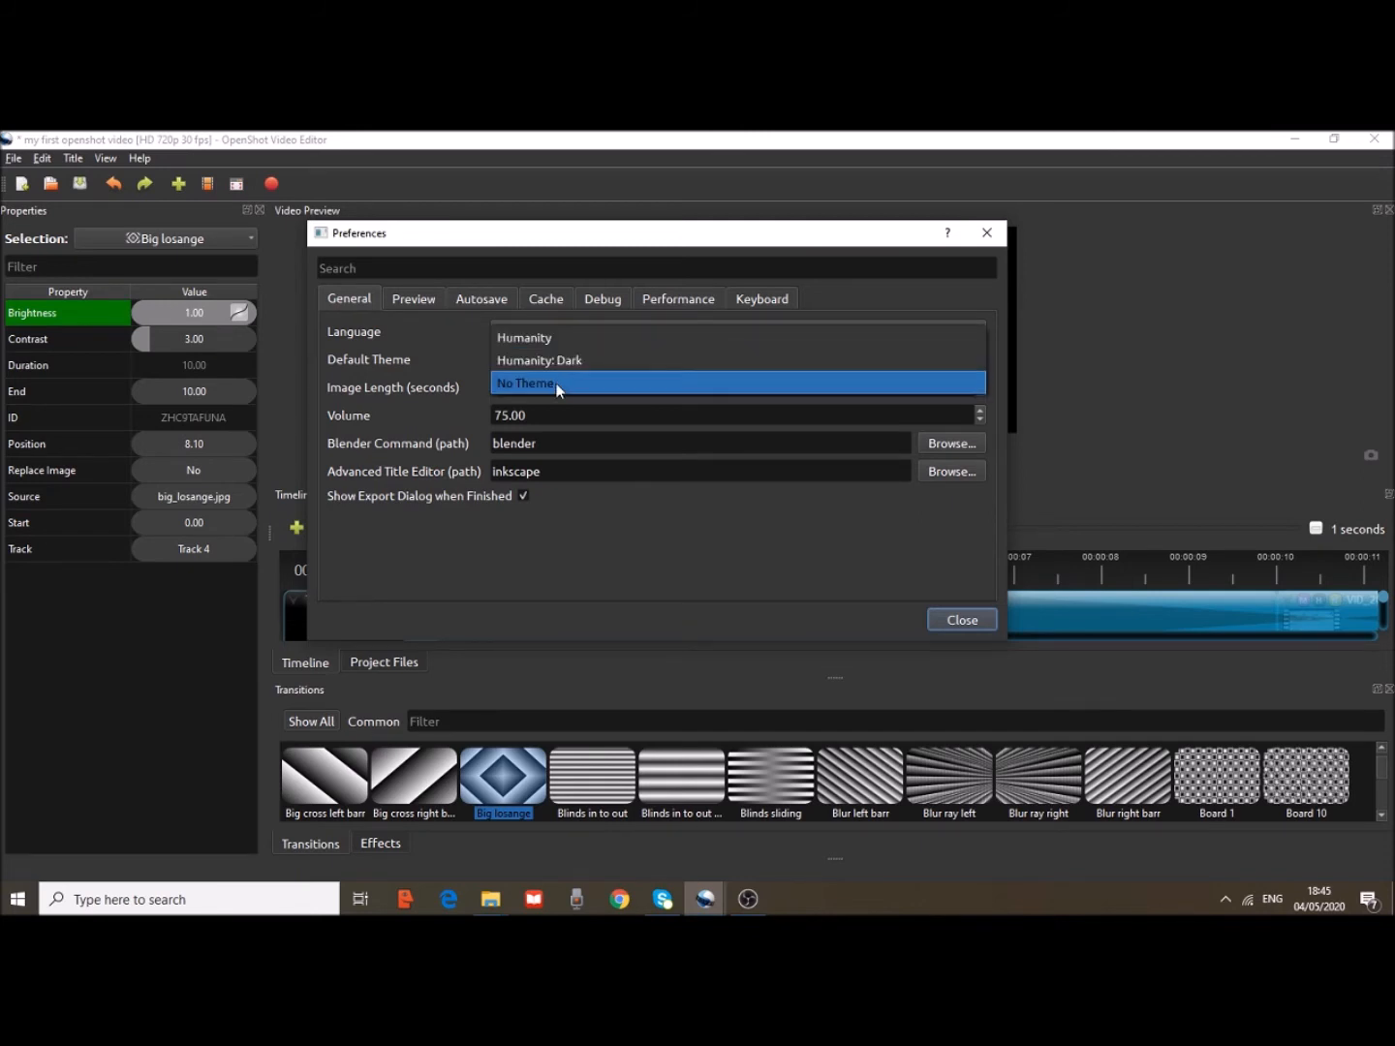
click(558, 383)
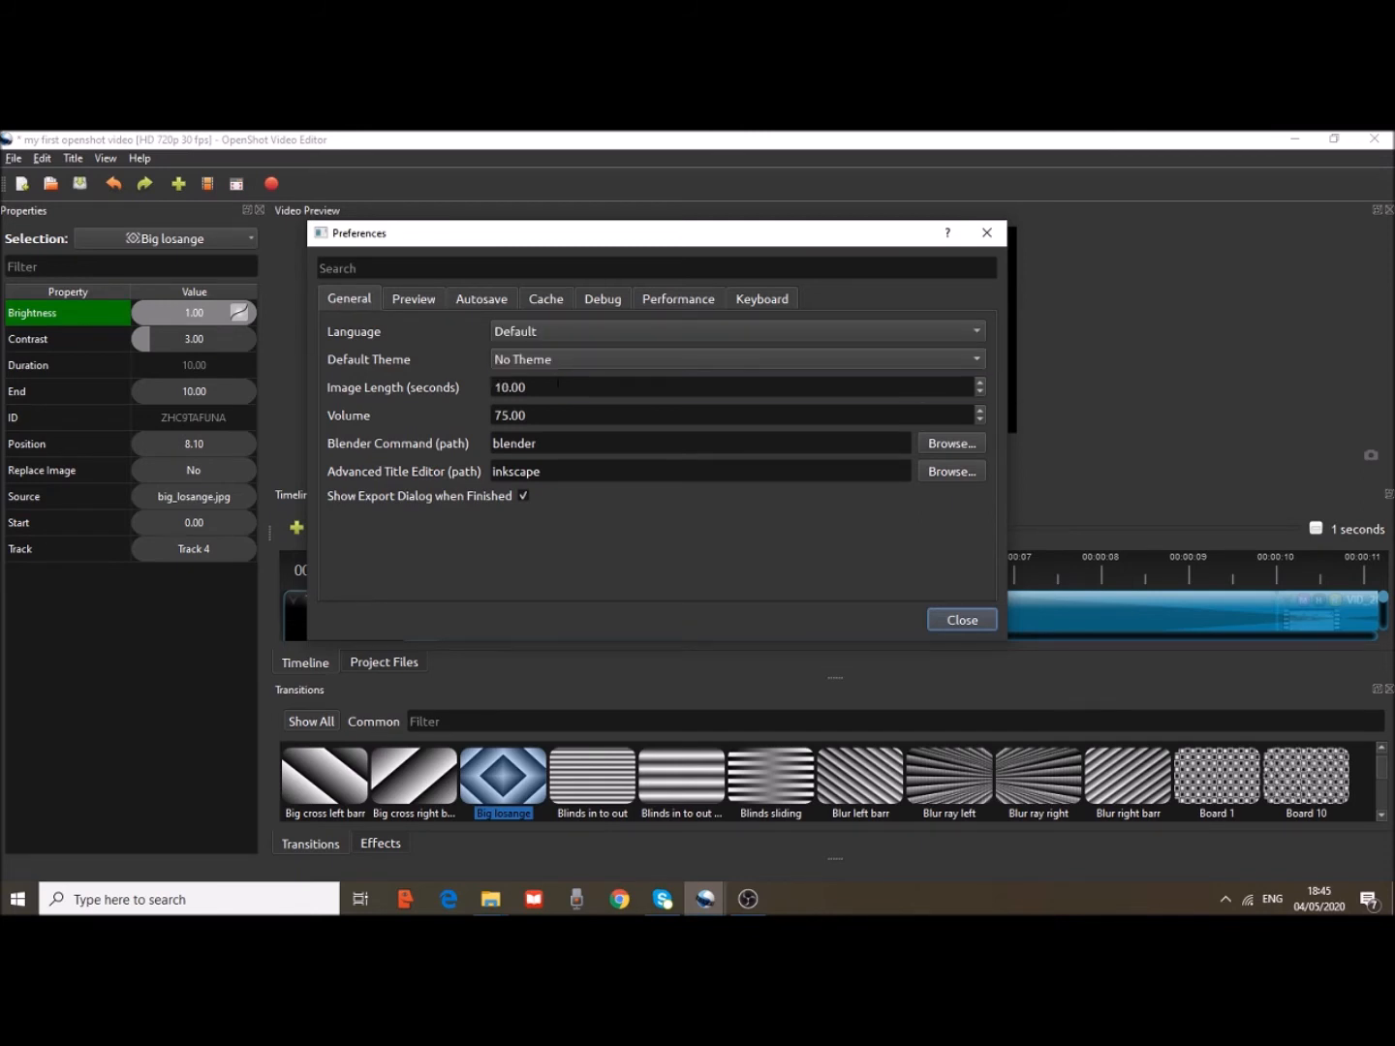
click(585, 352)
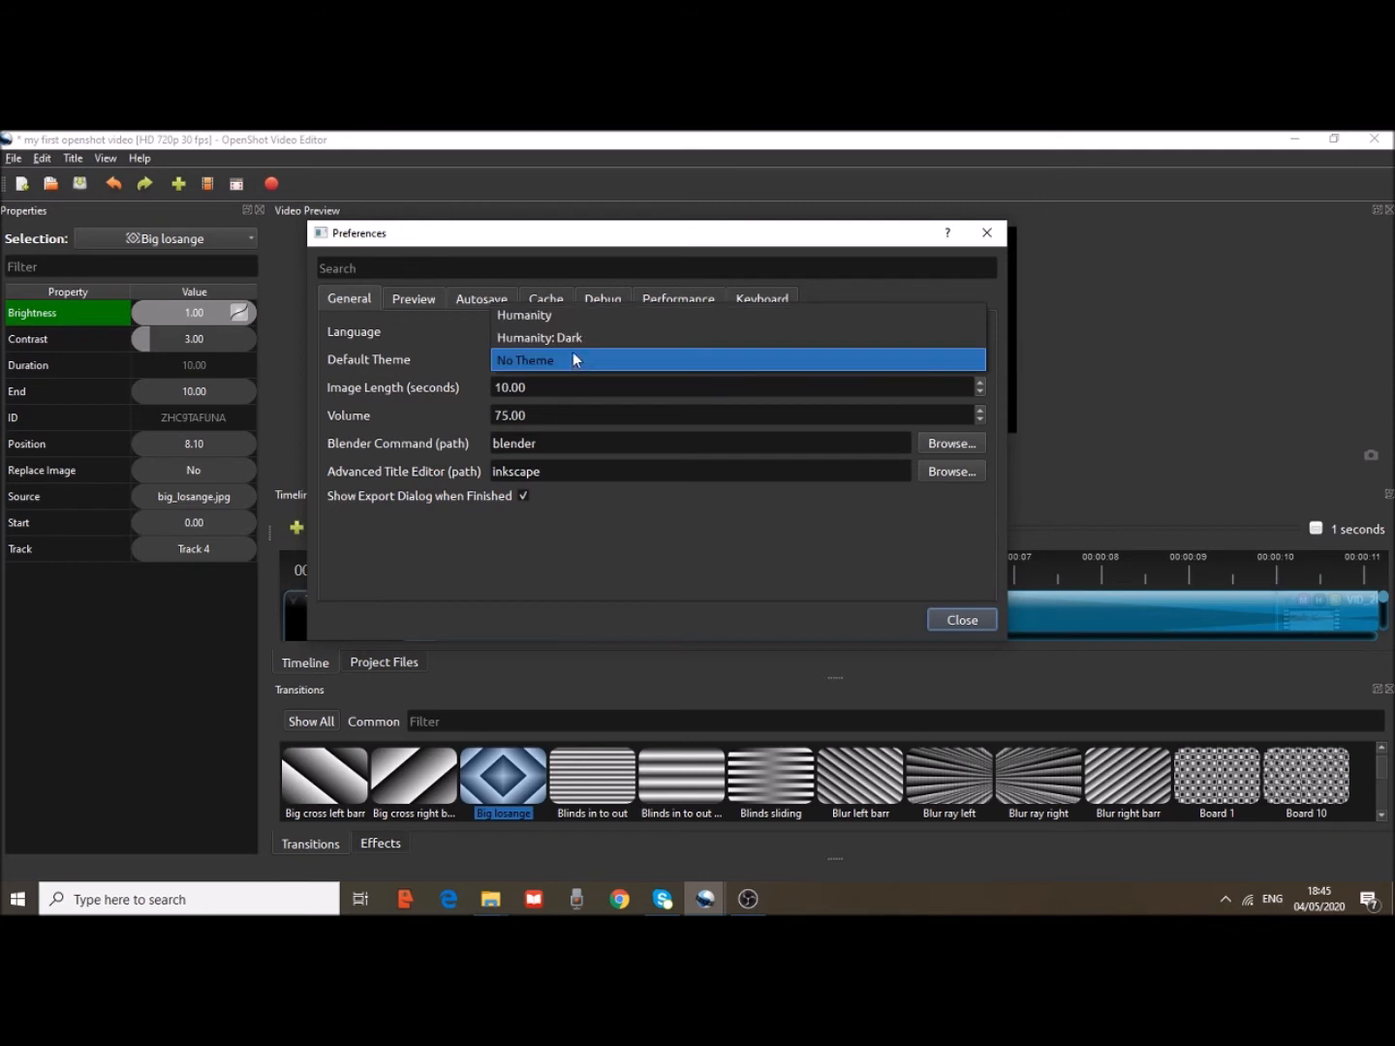
click(569, 338)
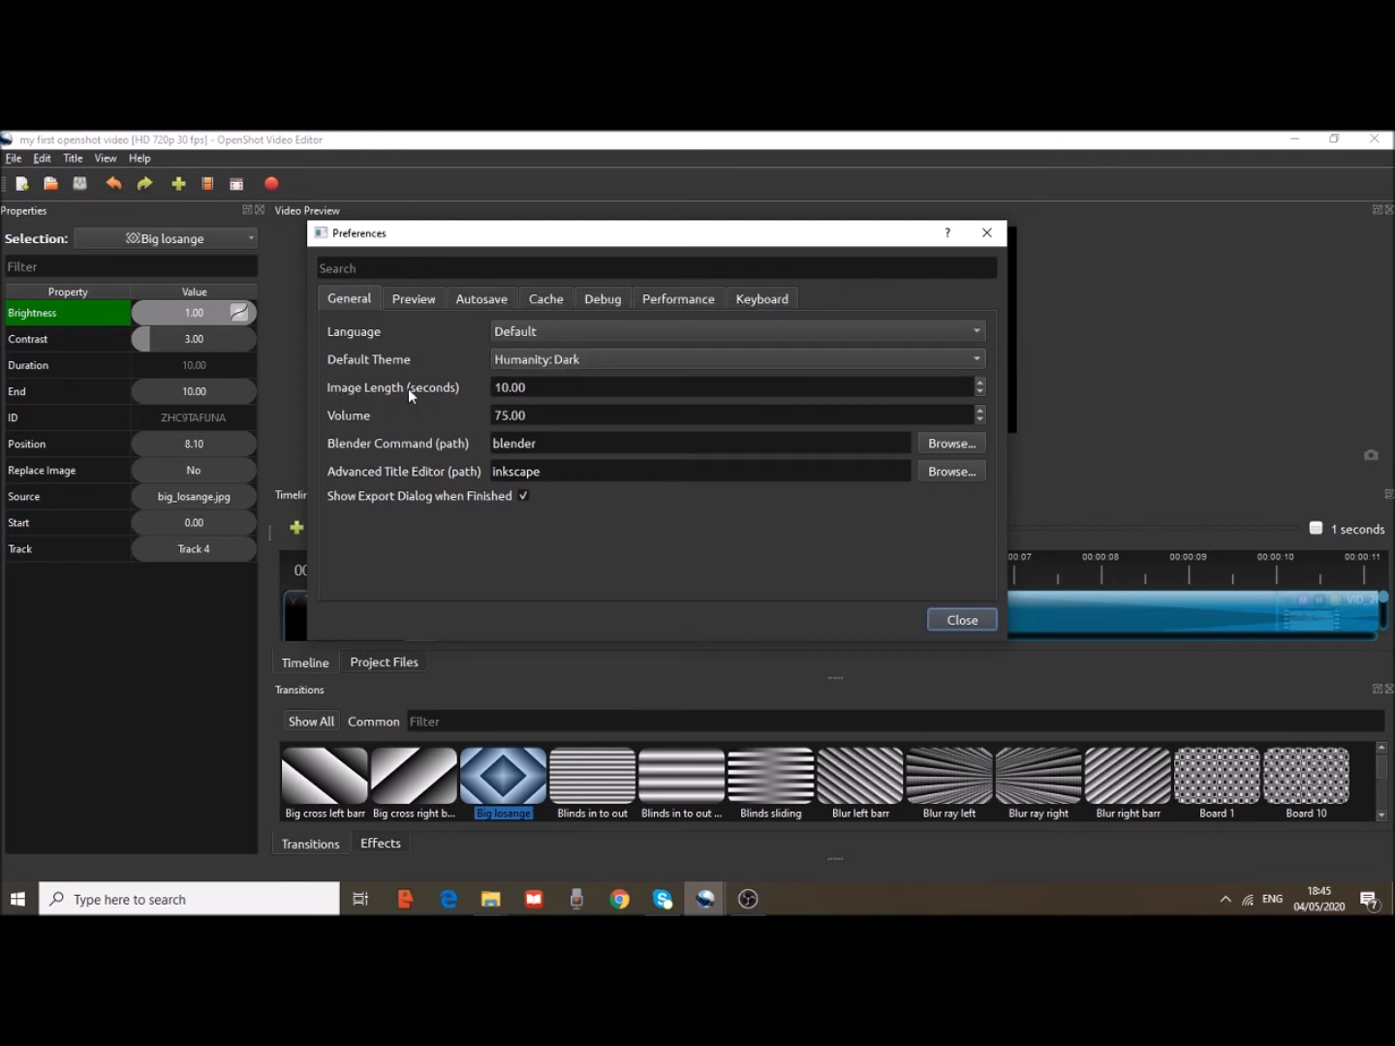
Examine the general settings for image length, volume, Blender command path and advanced title editor path
click(509, 387)
click(527, 415)
double_click(531, 416)
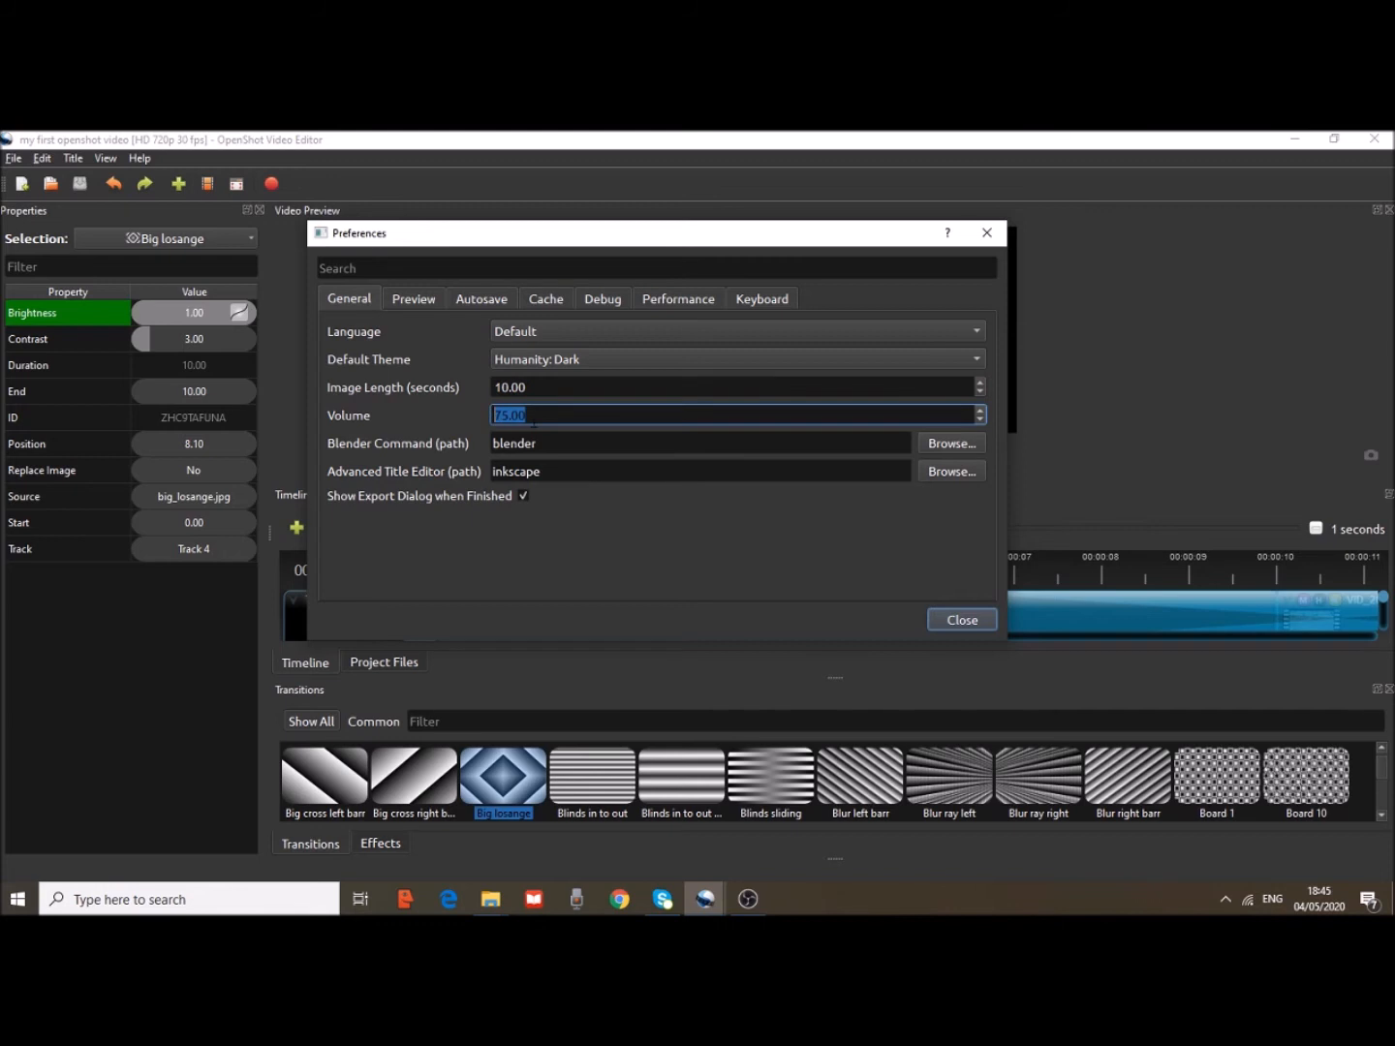
click(538, 436)
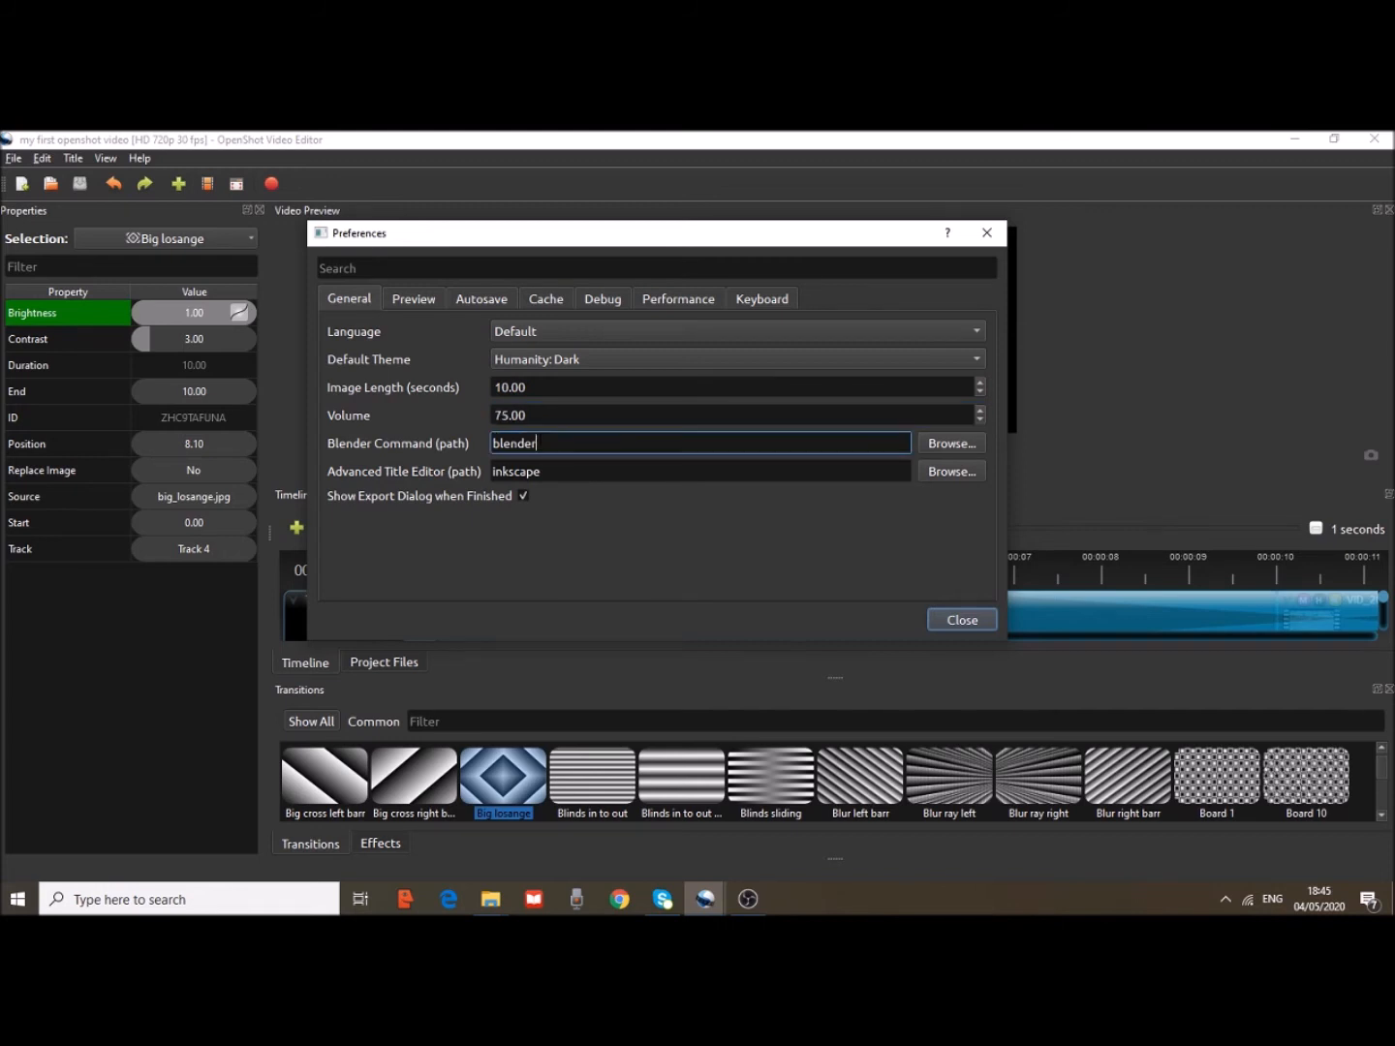
drag(553, 473, 492, 471)
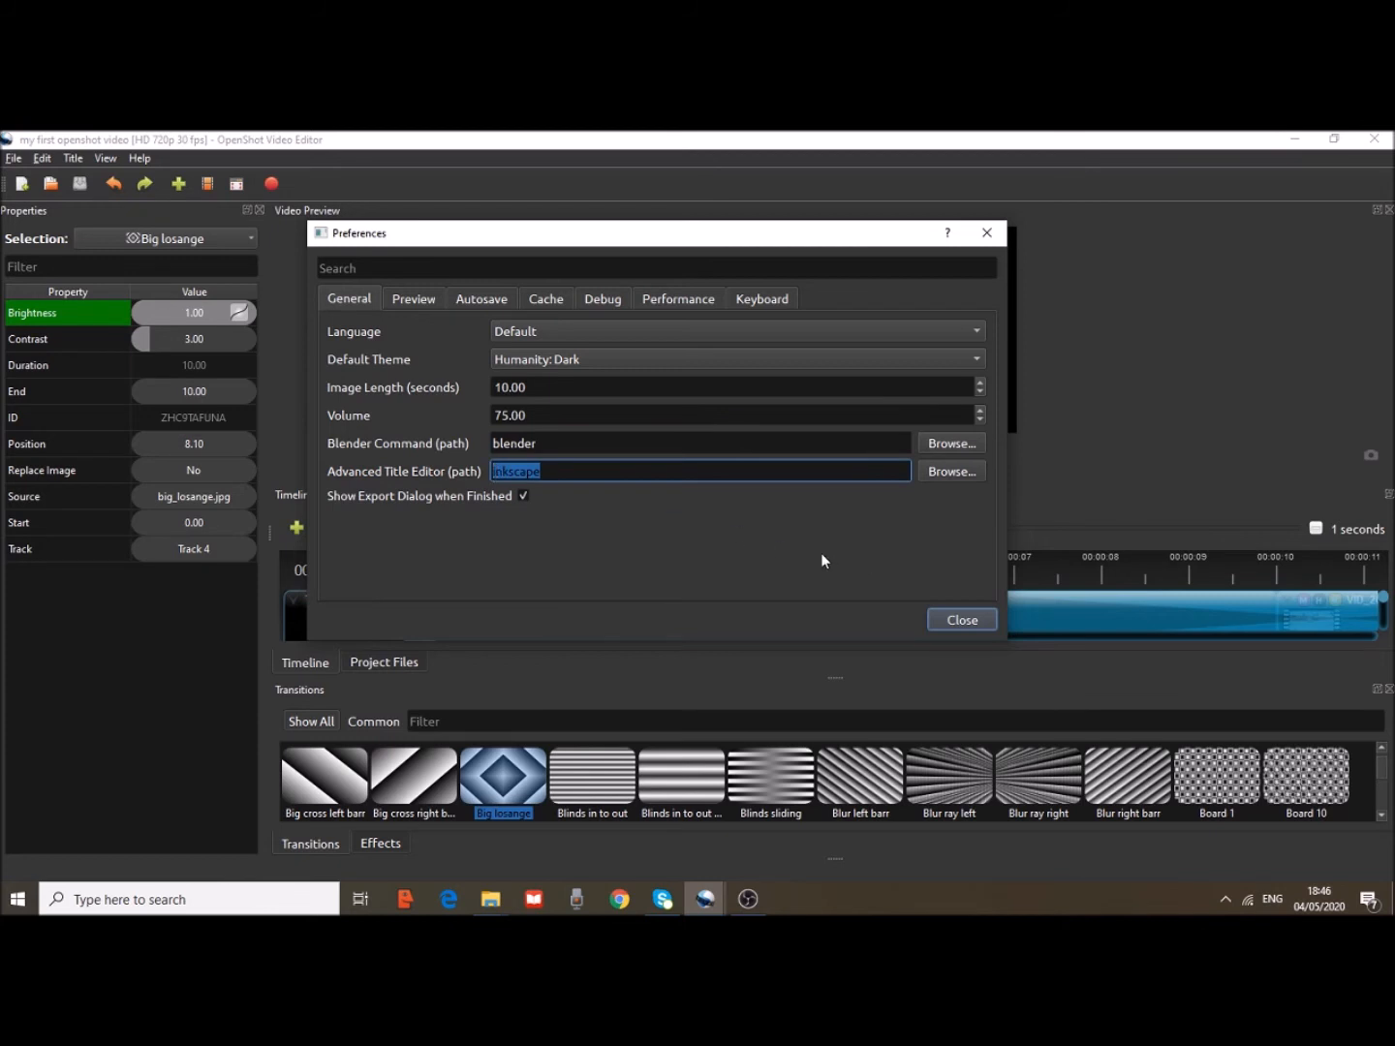
Examine the default video profiles offered in the Preview preferences, keeping HD 720p 30 fps
click(411, 302)
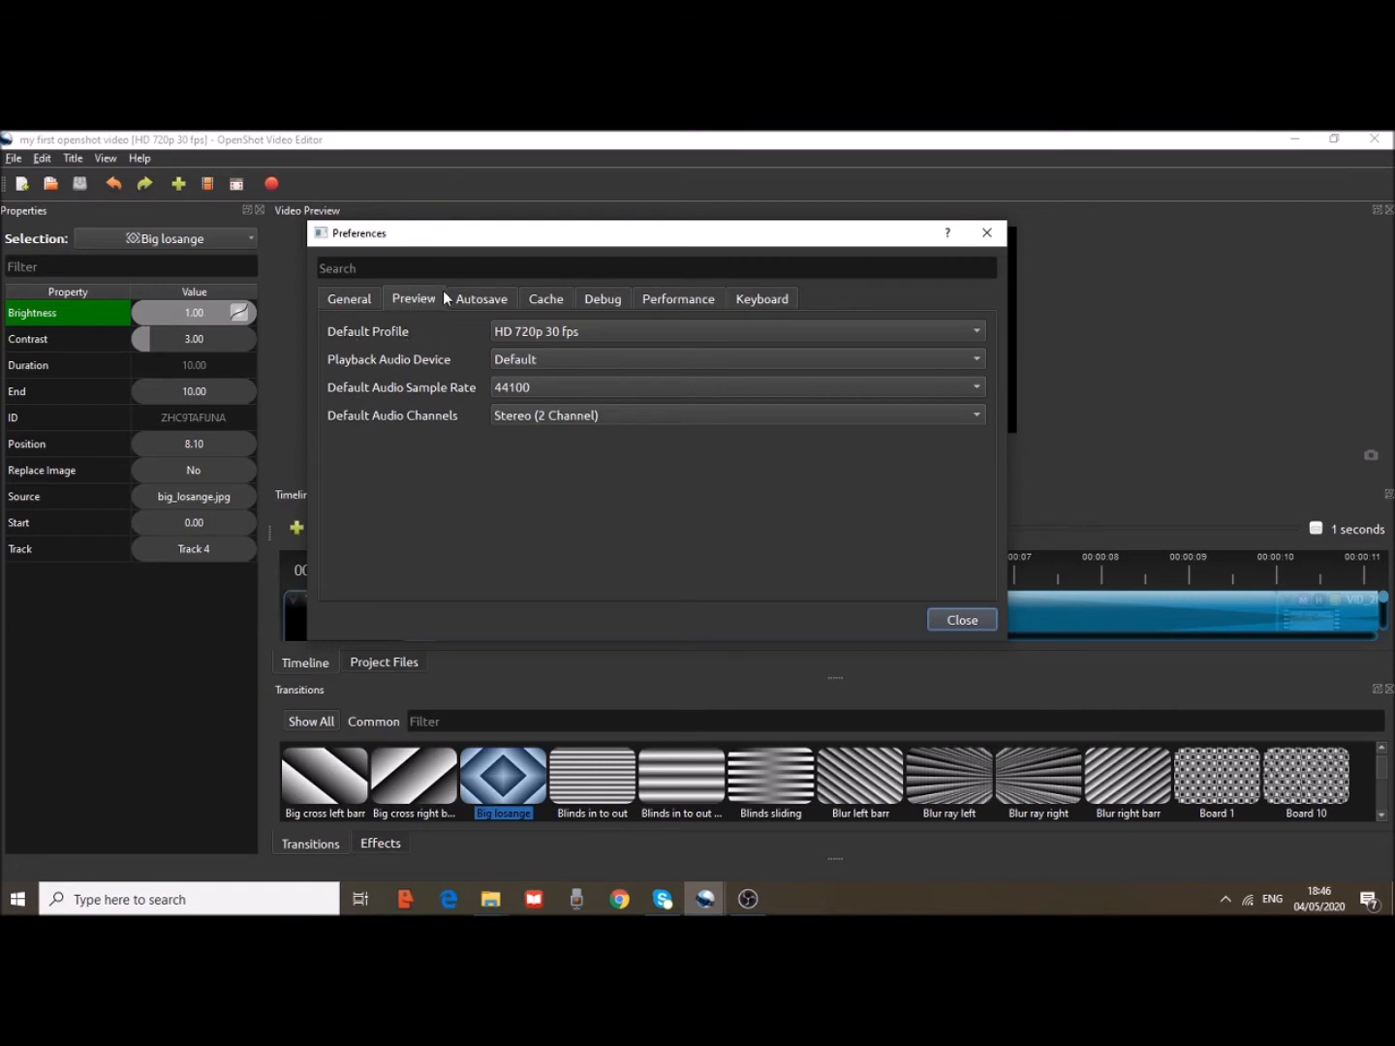
click(974, 332)
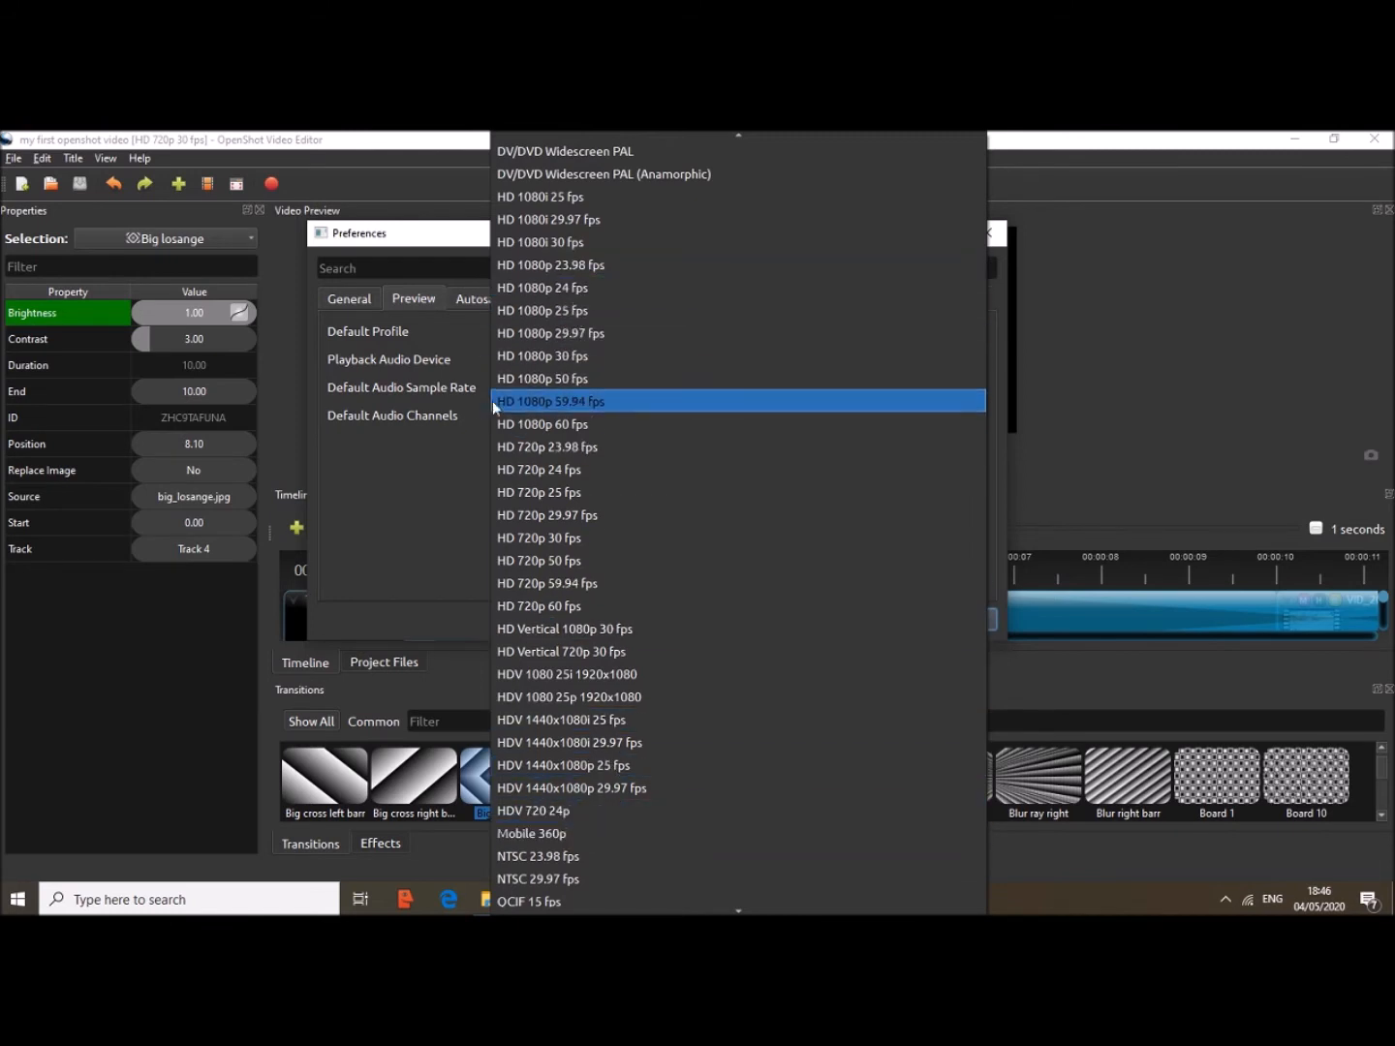
click(432, 425)
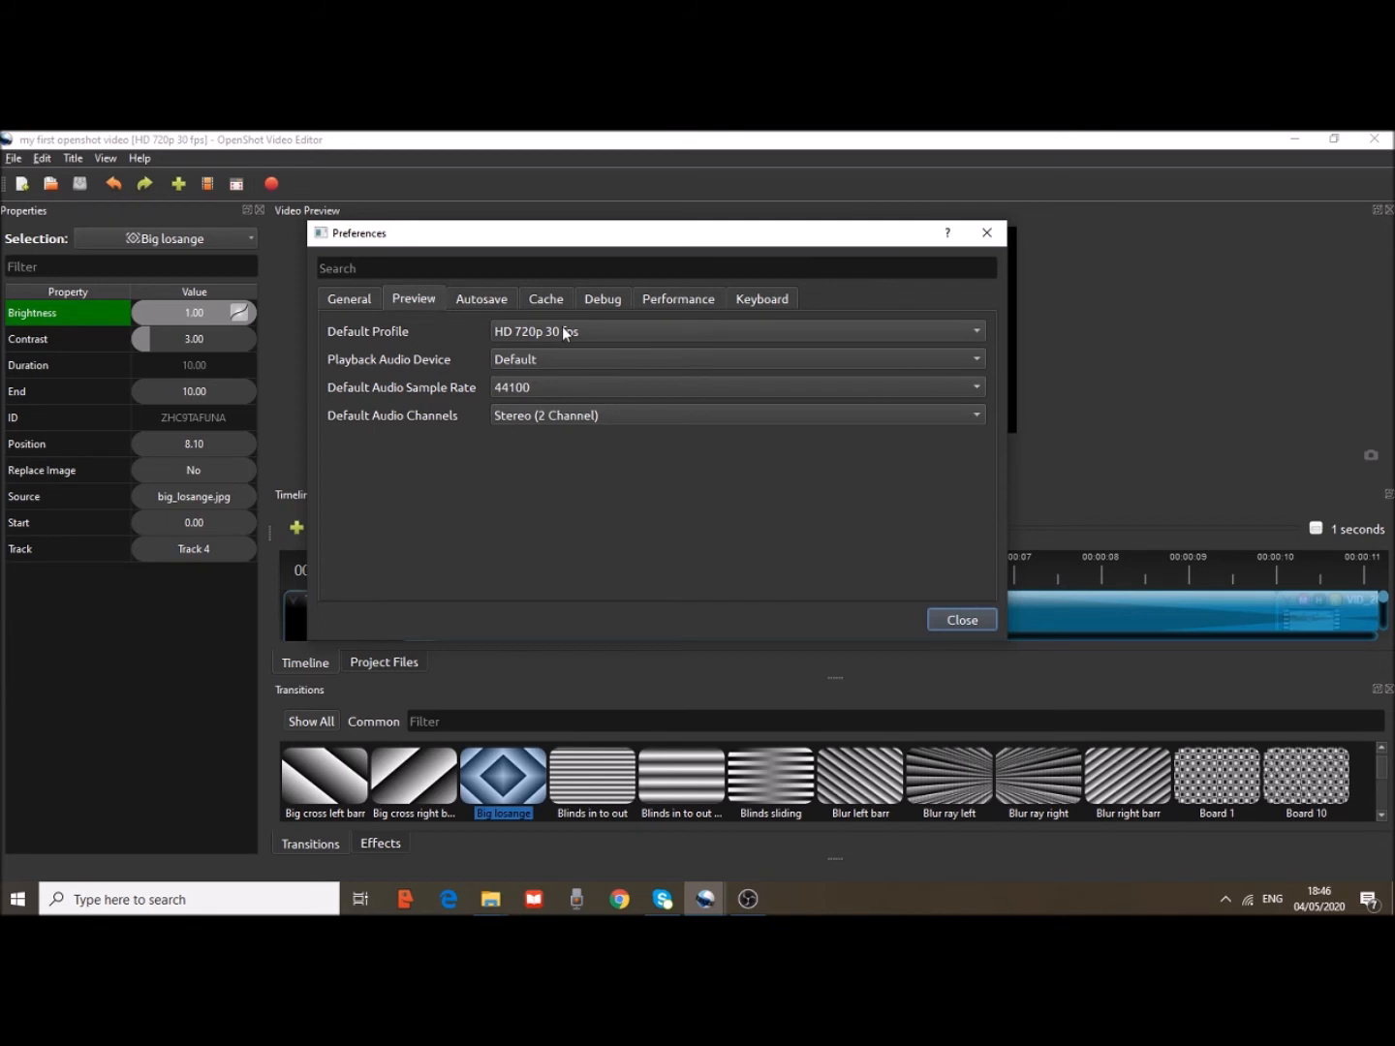
Examine the playback audio device, sample rate and channel options in the Preview preferences, keeping Default, 44100 and Stereo (2 Channel)
click(602, 361)
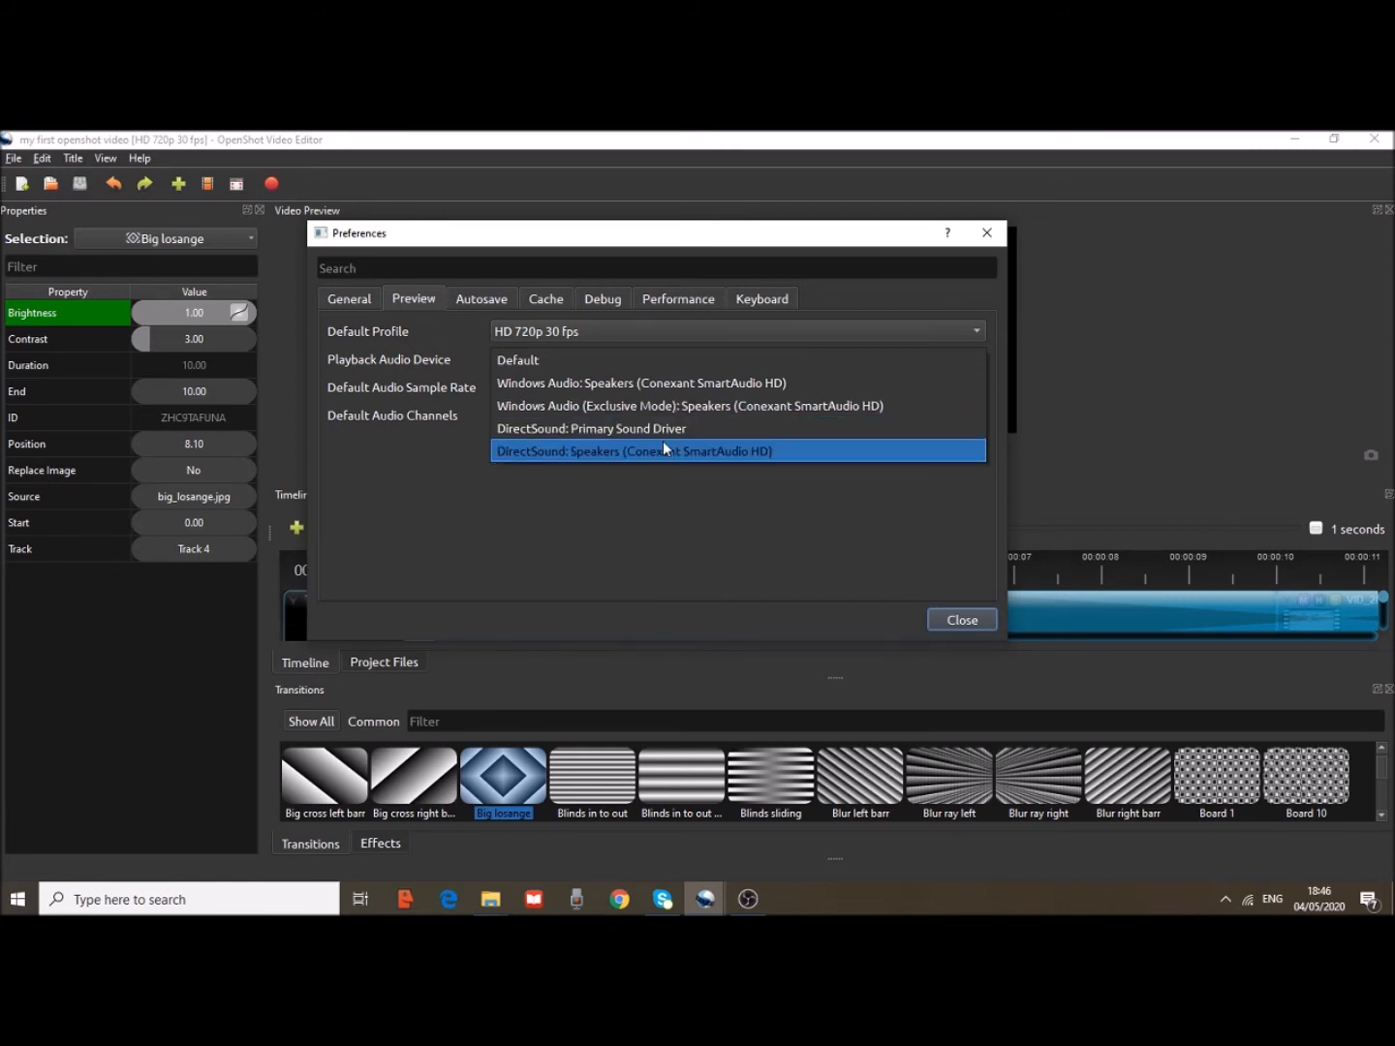
click(752, 492)
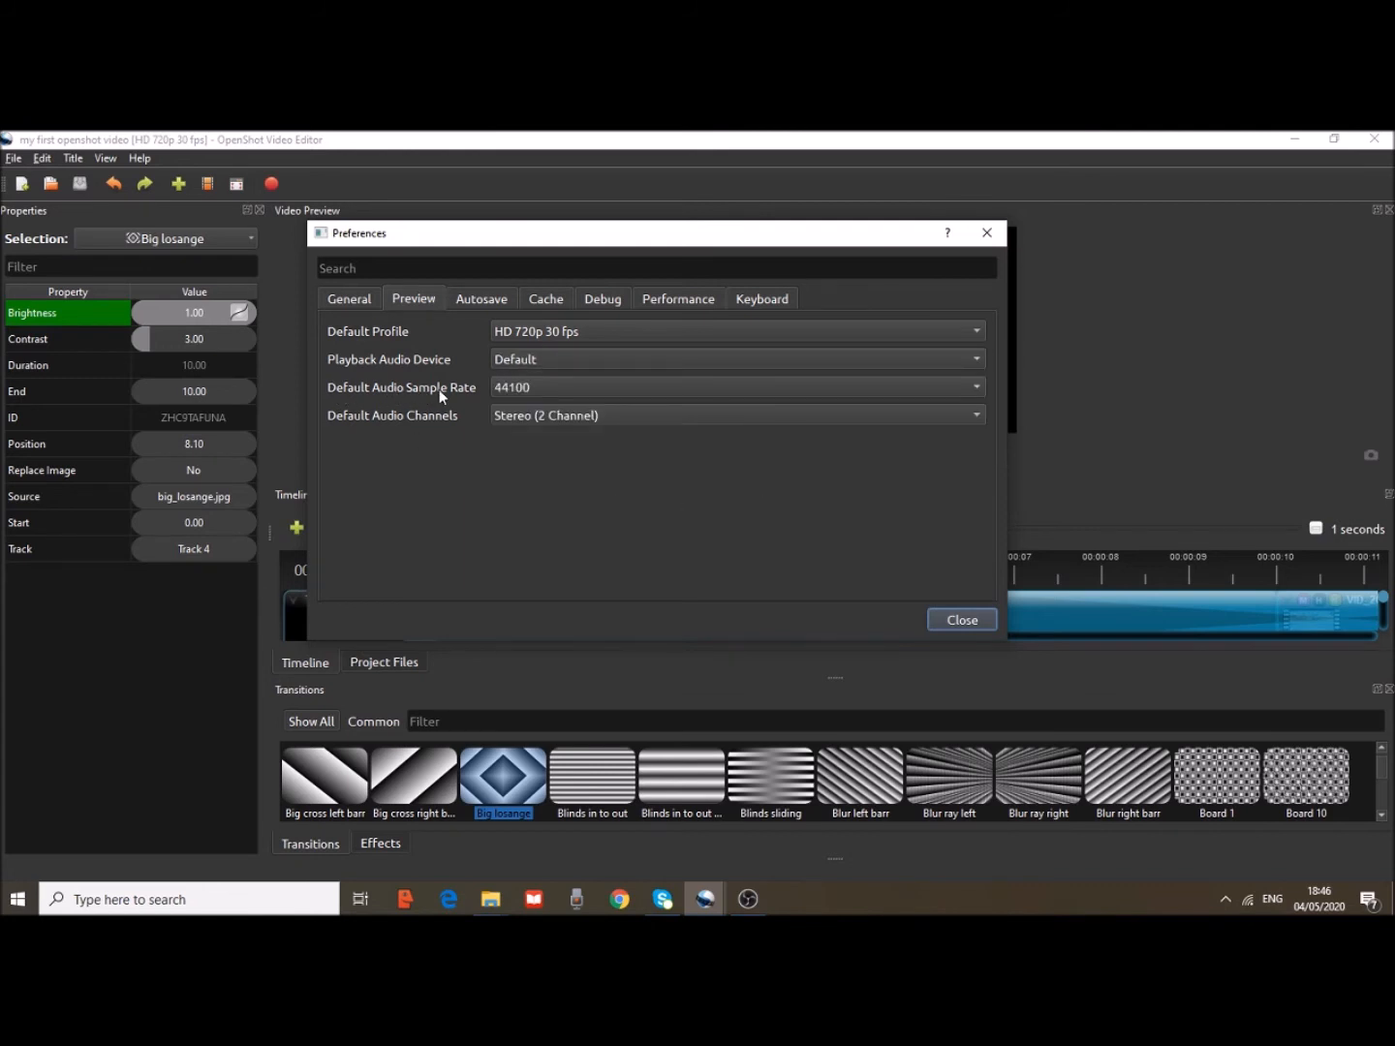
click(516, 387)
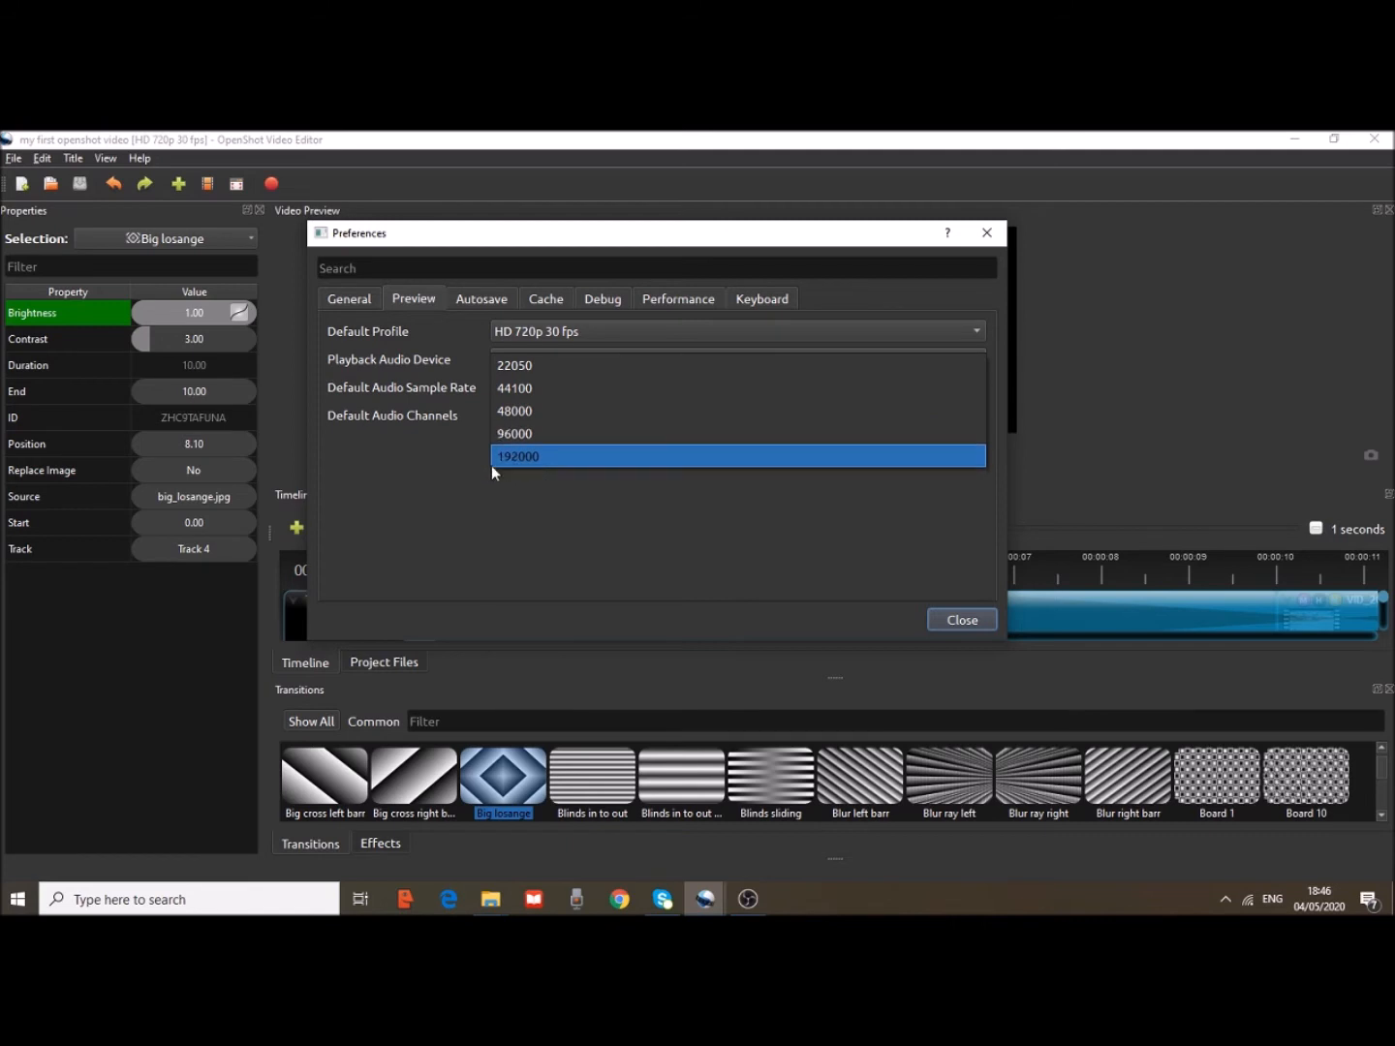
click(513, 389)
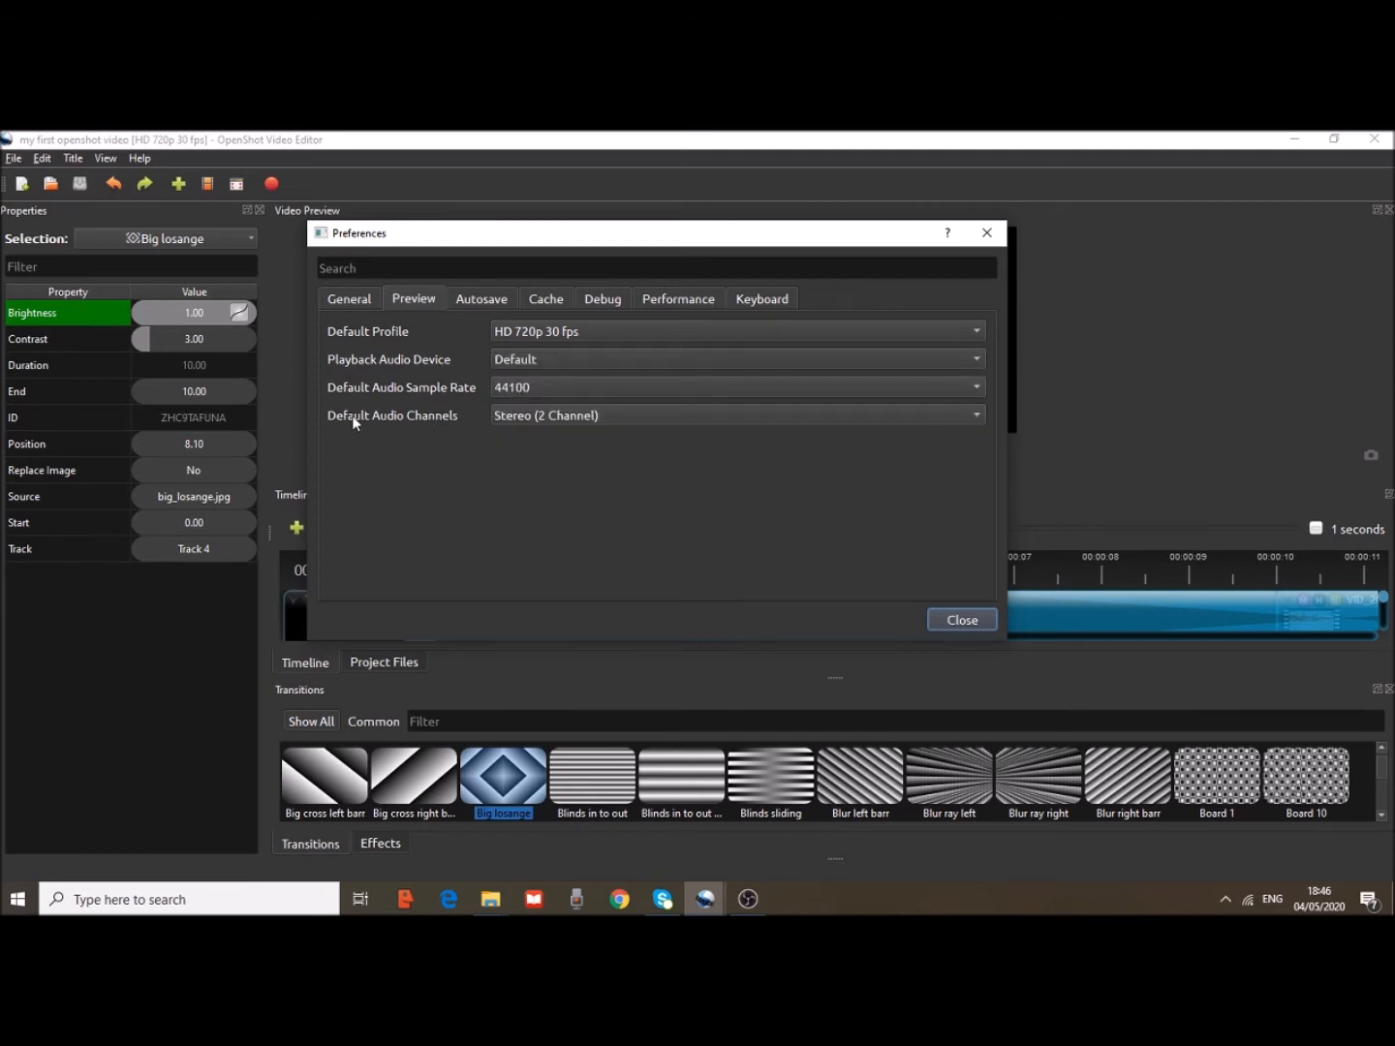
click(540, 415)
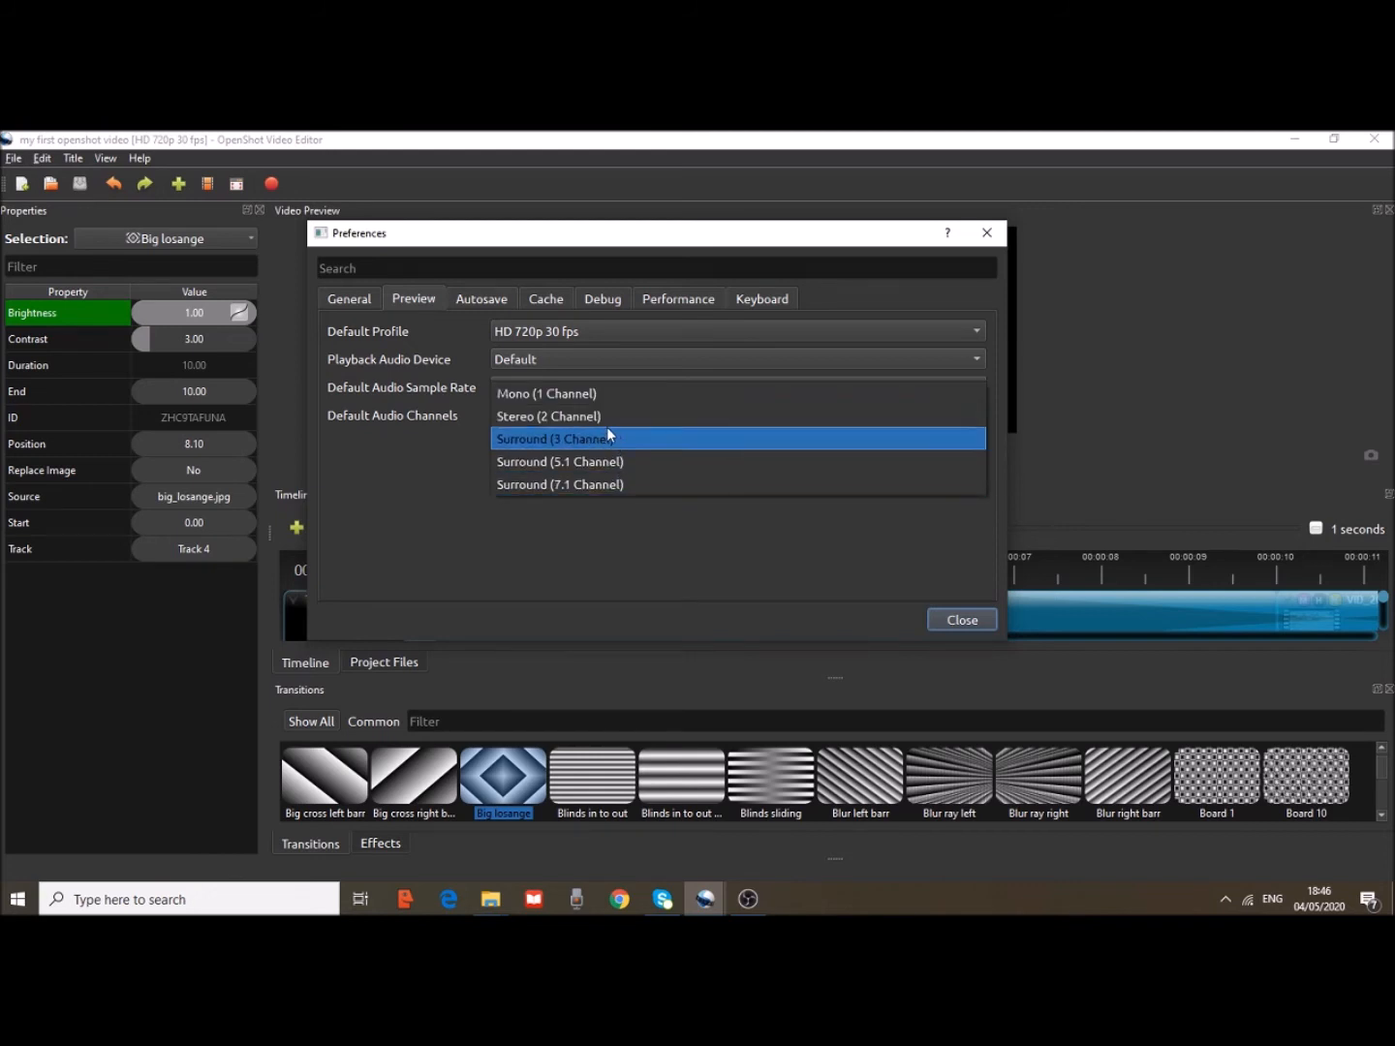
click(581, 415)
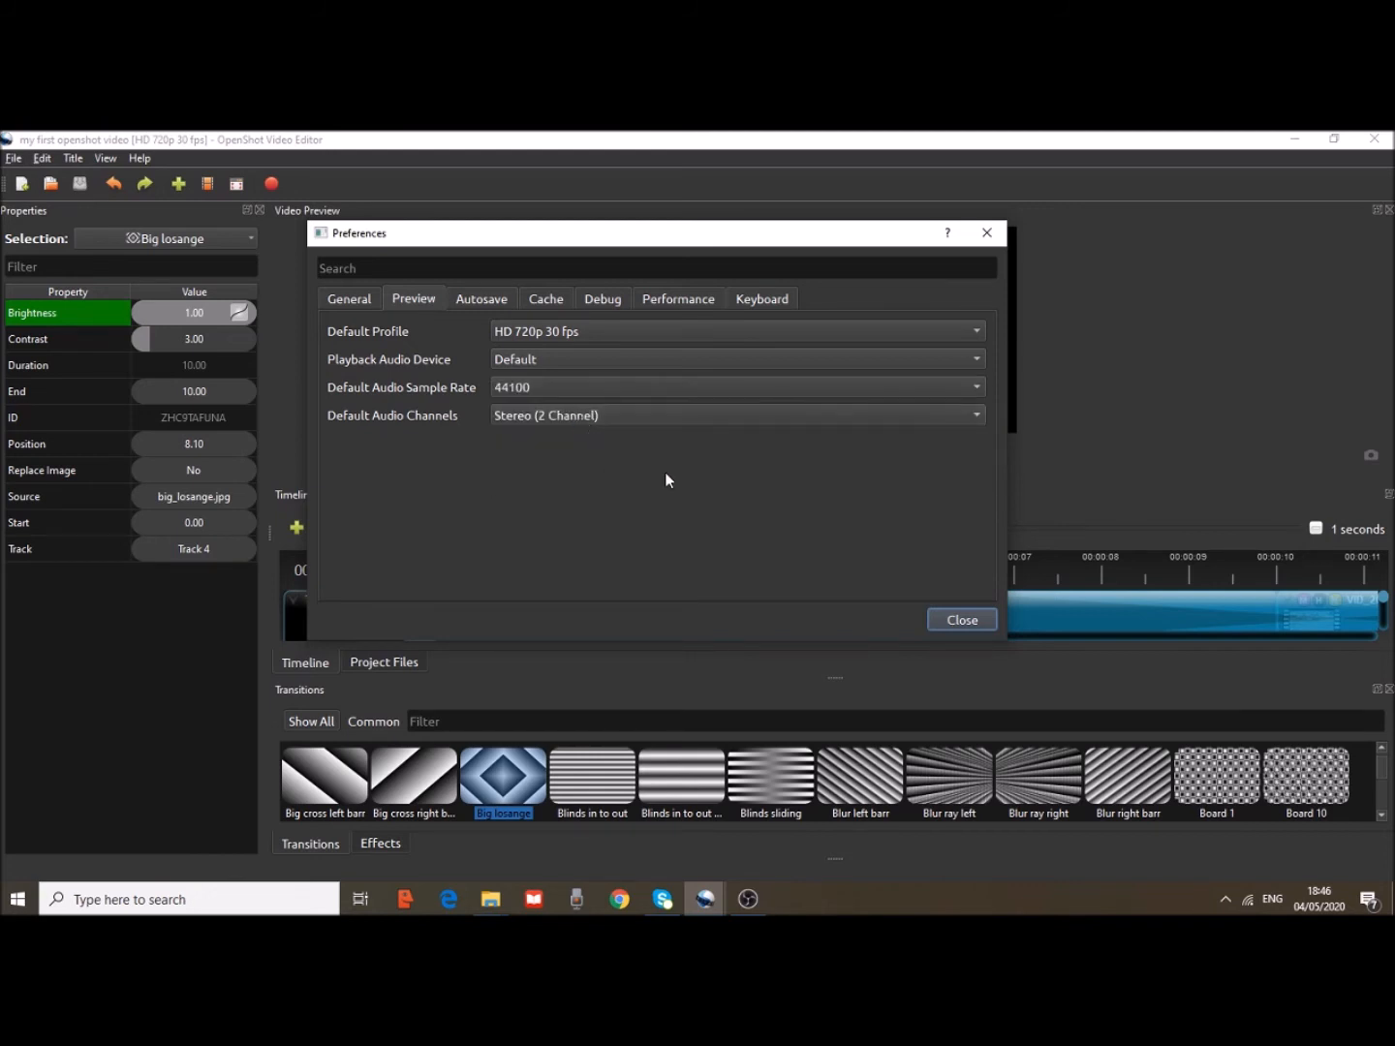
Try an autosave interval of 5 minutes in the Autosave preferences, and set it back to 3 minutes
click(483, 299)
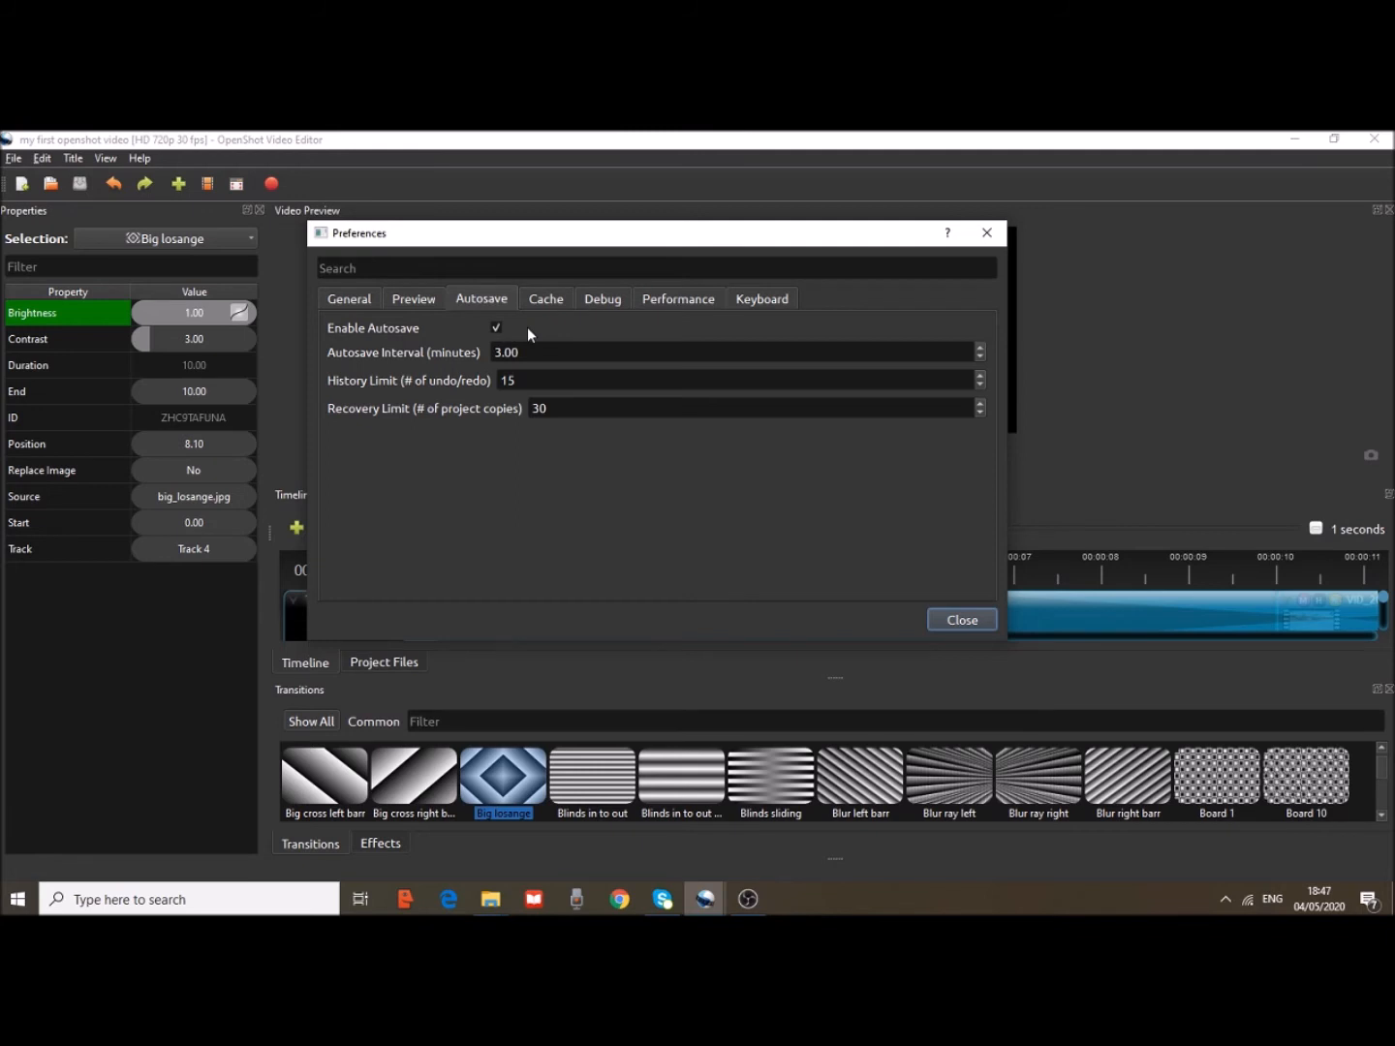
click(497, 330)
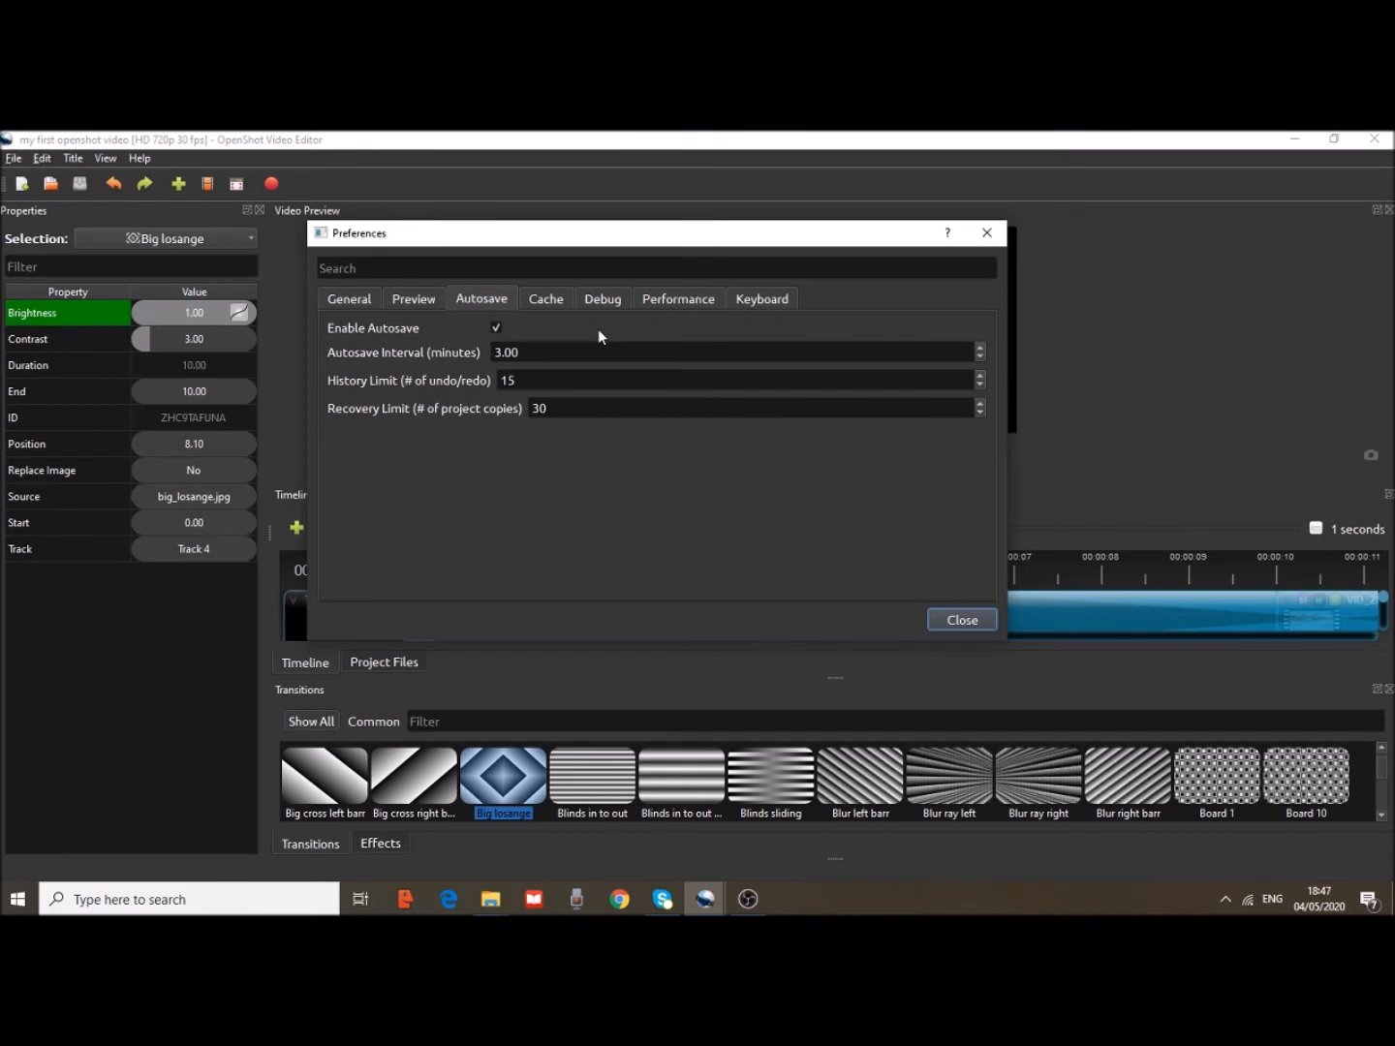
click(500, 353)
key(BackSpace)
text(5)
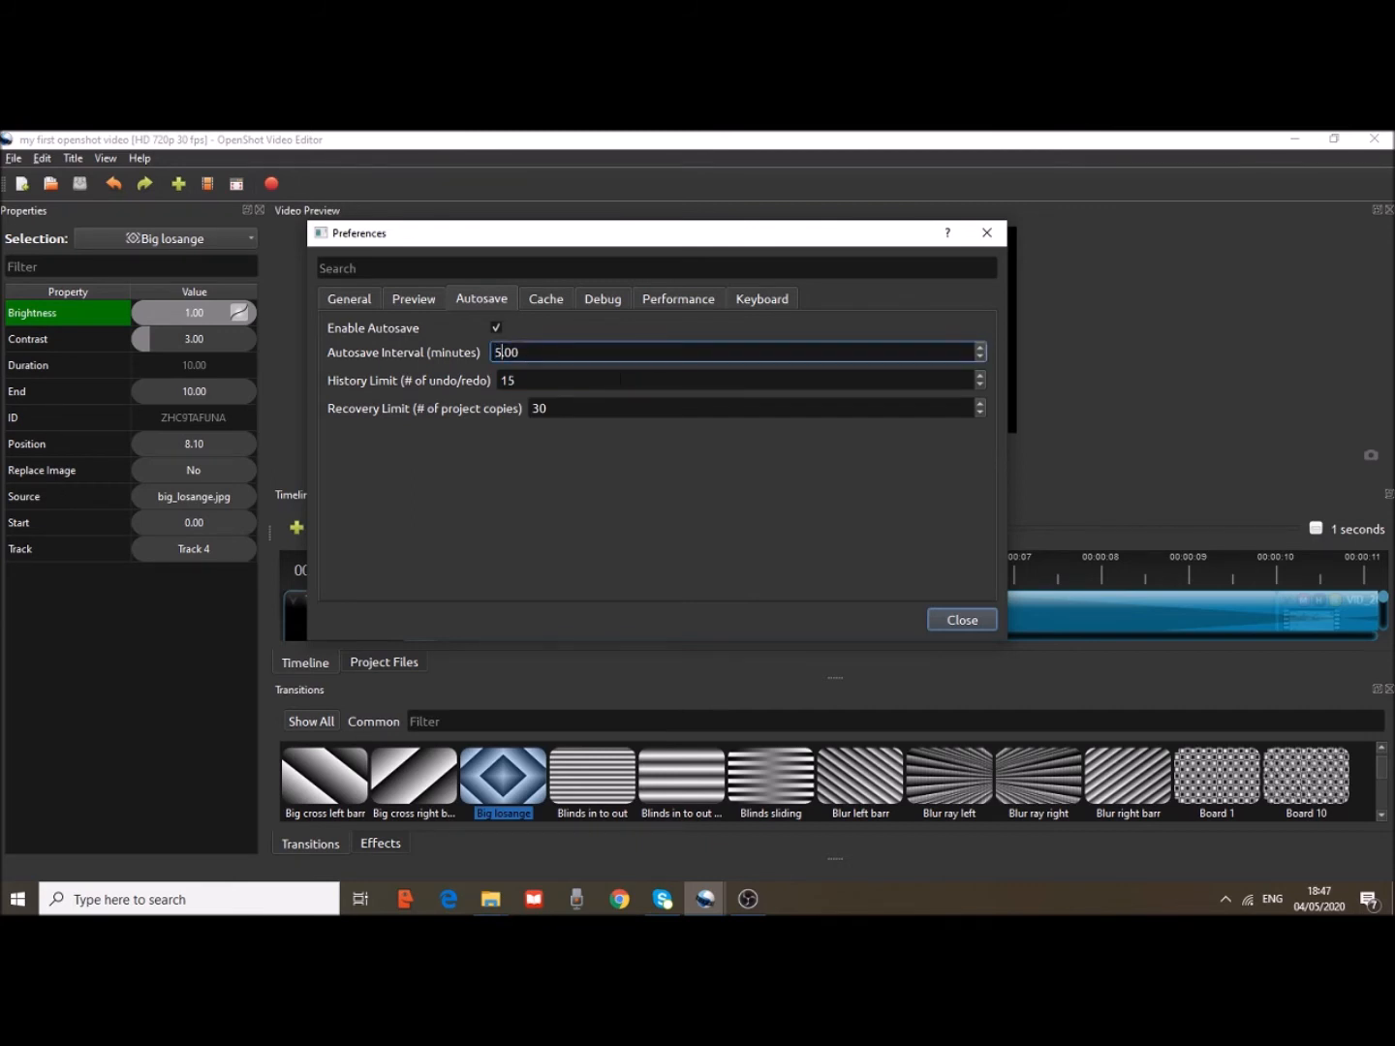
key(BackSpace)
text(3)
click(548, 407)
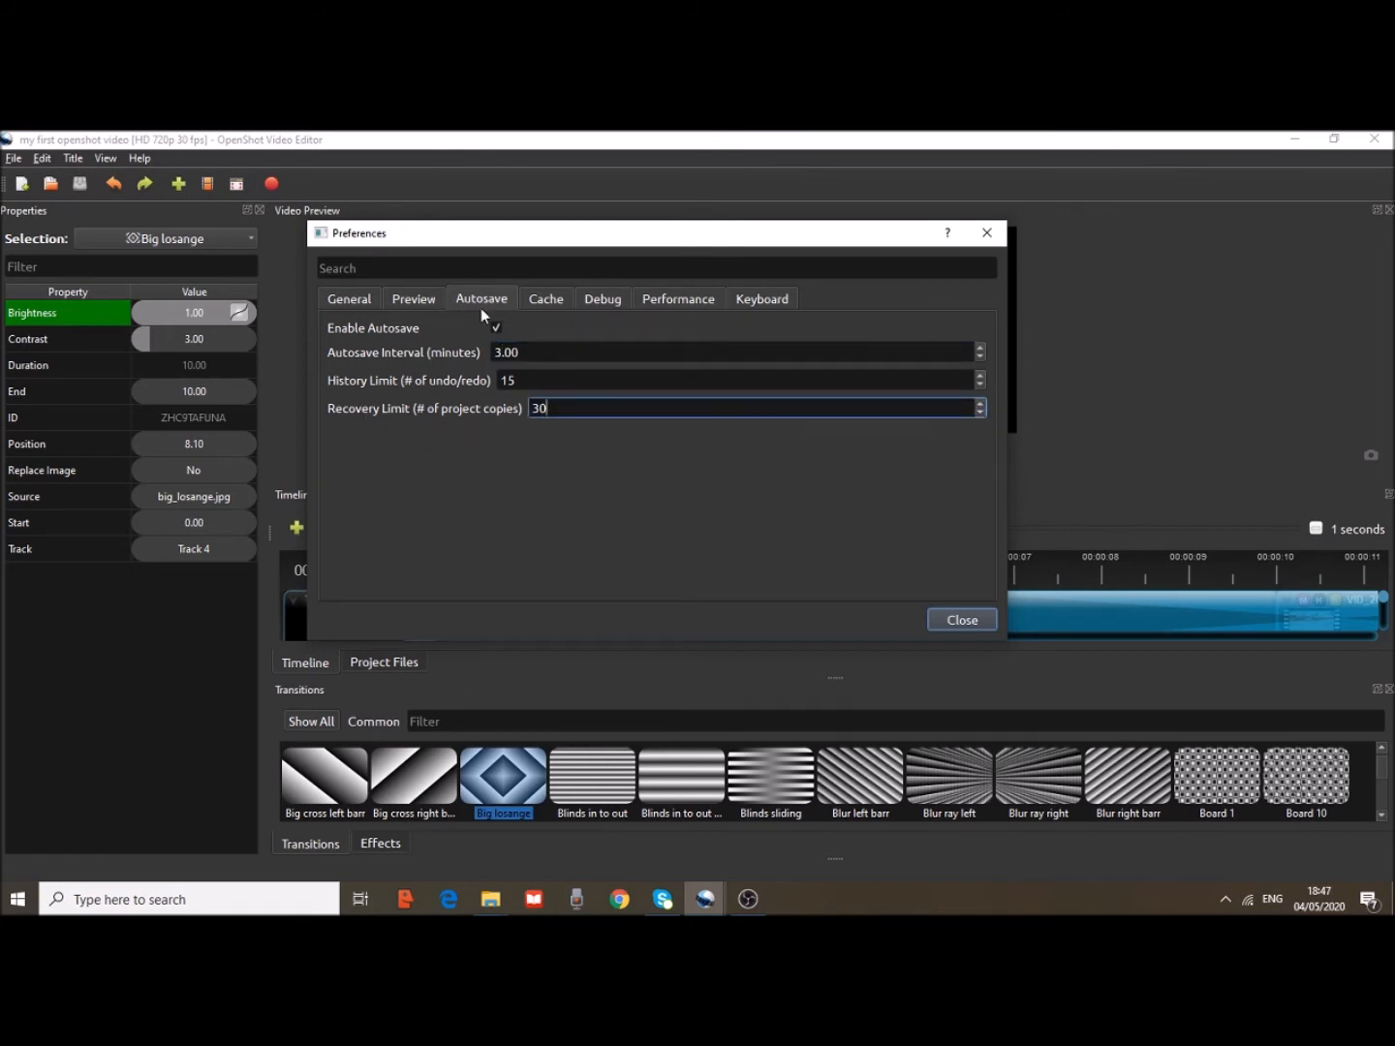
Examine the cache mode and disk image format options in the Cache preferences, keeping Memory and PPM
click(545, 301)
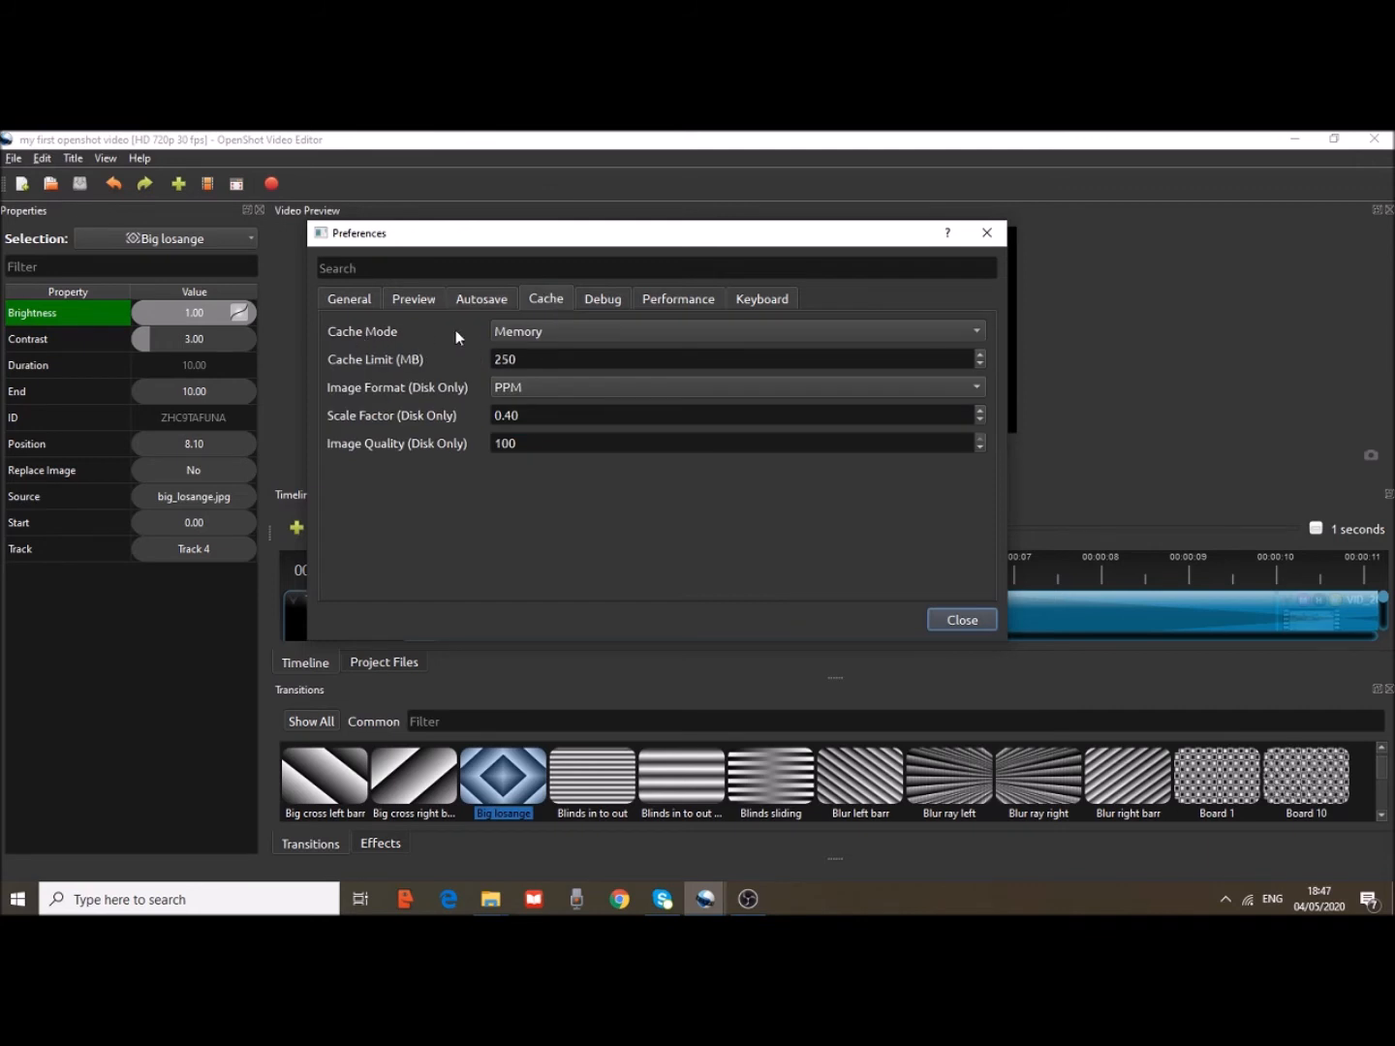
click(633, 332)
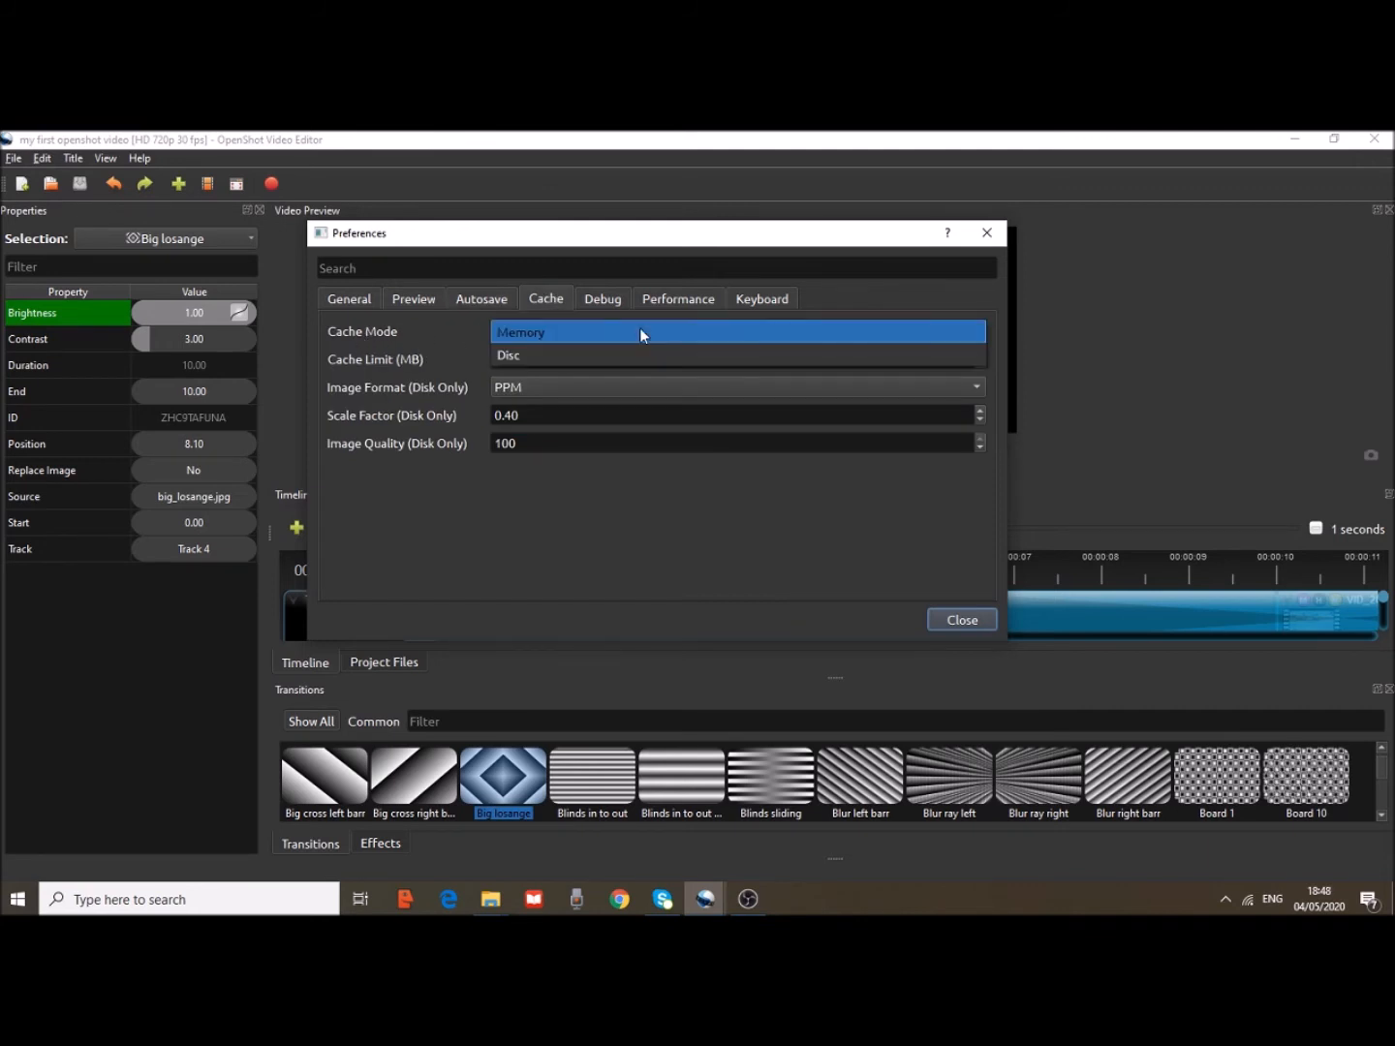
click(632, 327)
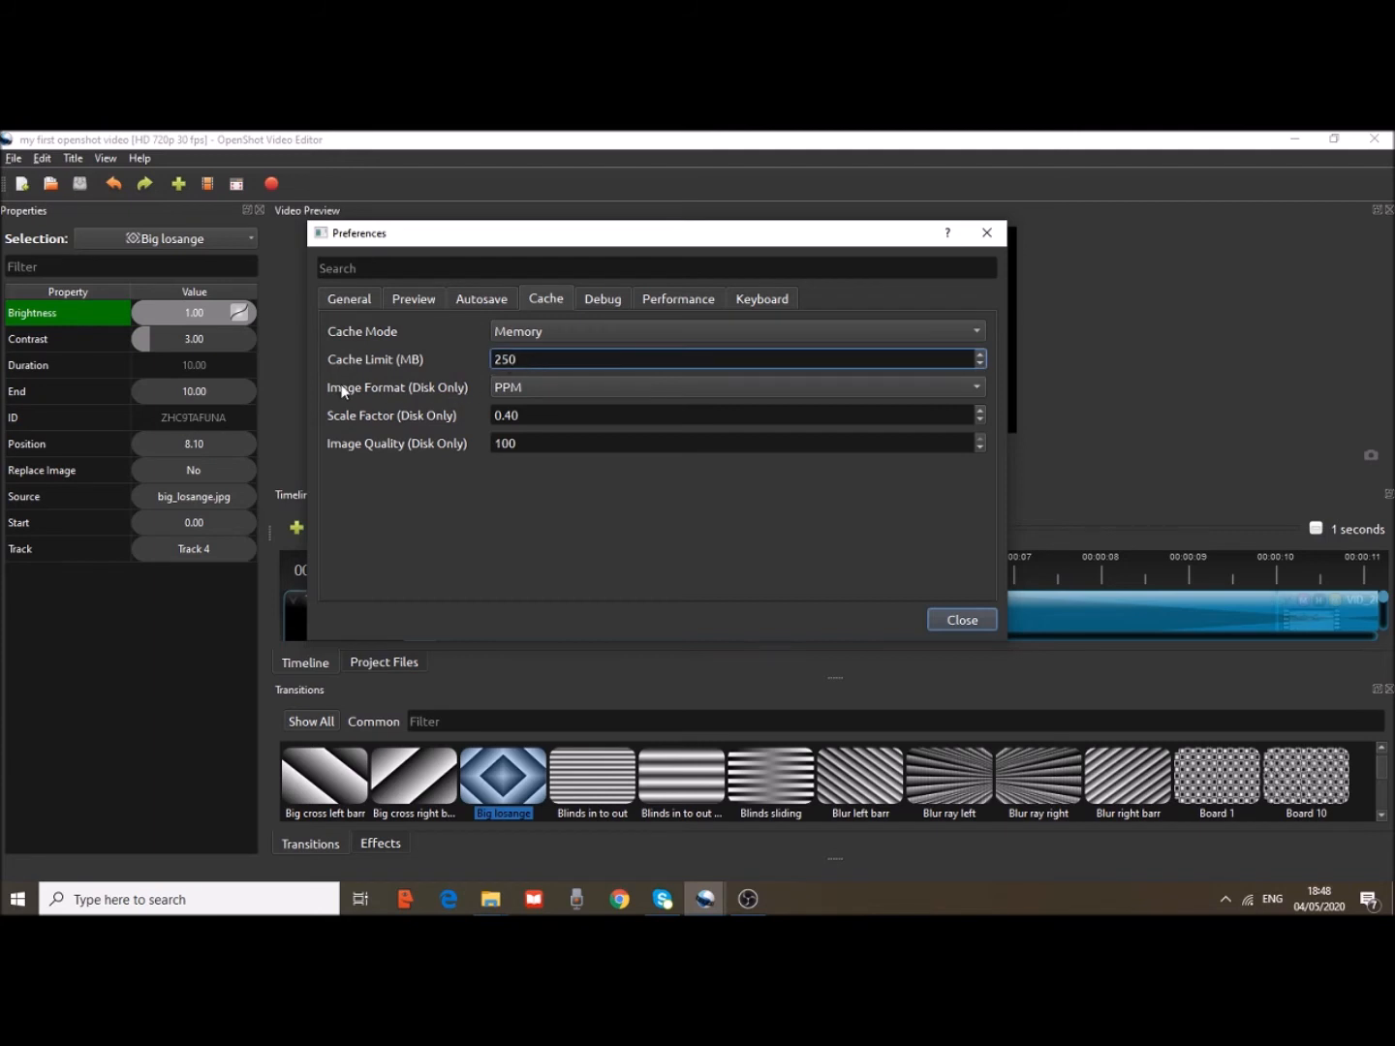
click(519, 388)
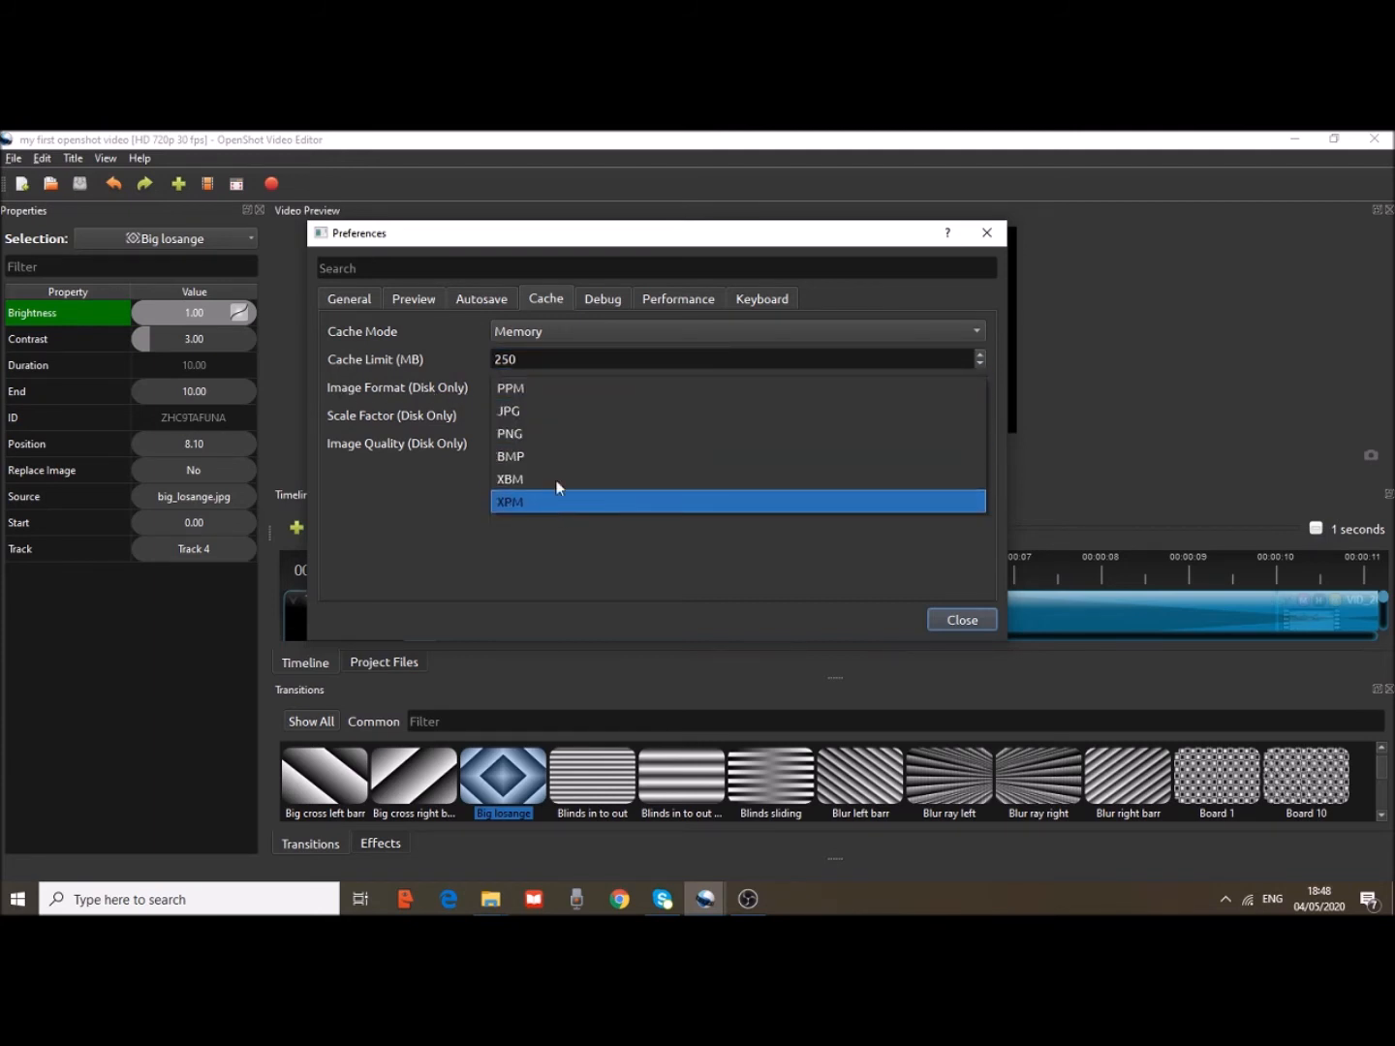
click(538, 389)
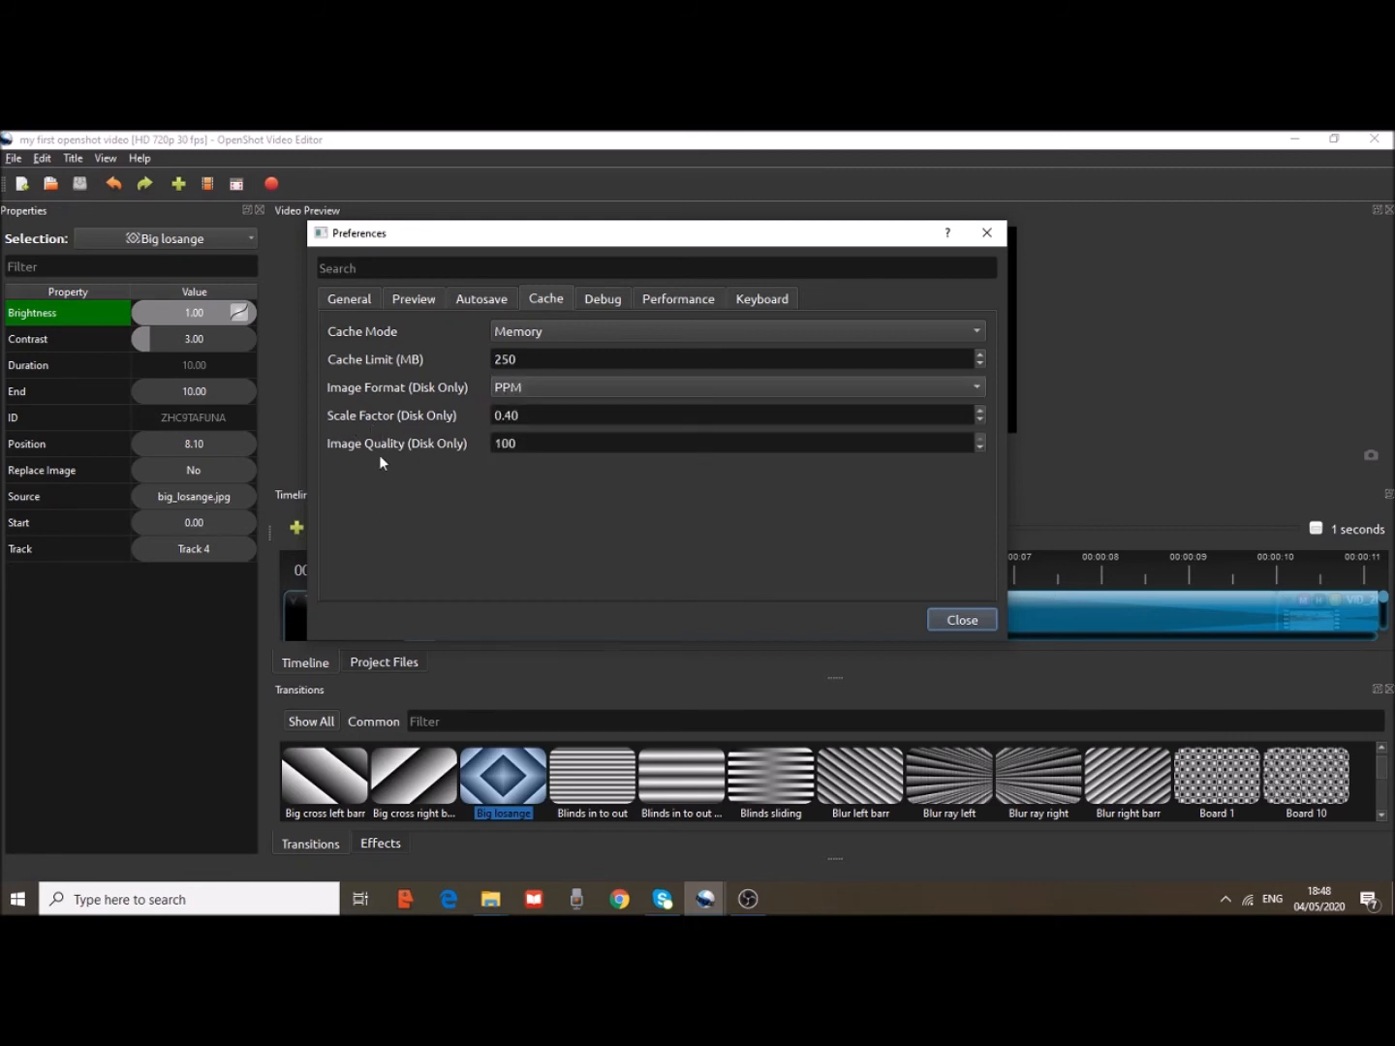
Examine the Debug, Performance and Keyboard preferences, including the shortcut assigned to Delete Item (Alternate 1)
click(601, 300)
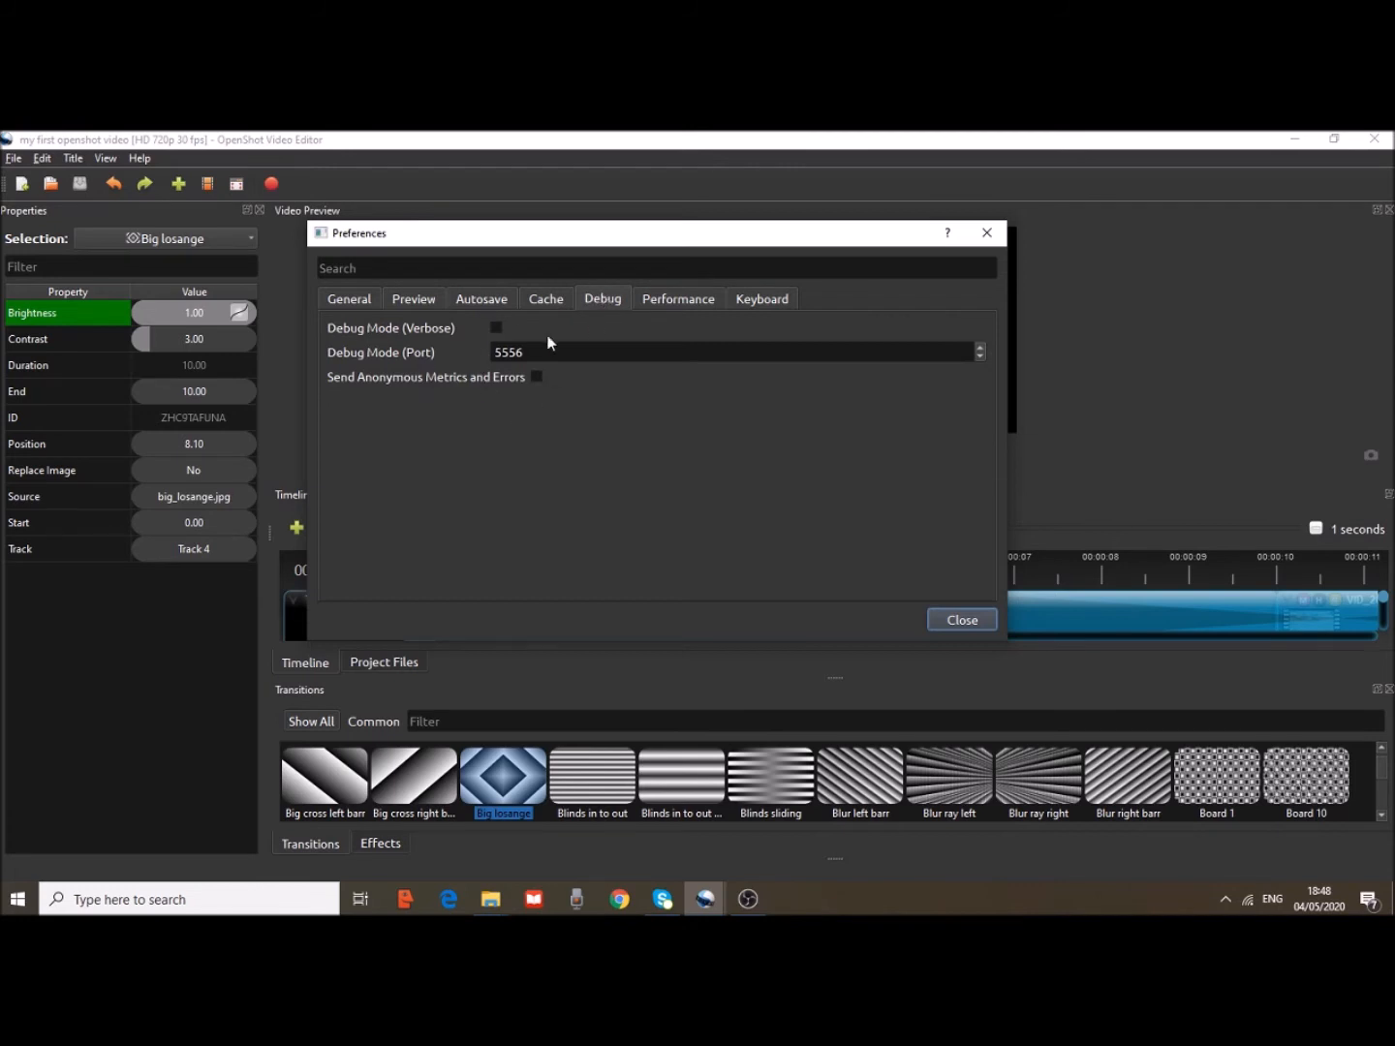
click(680, 297)
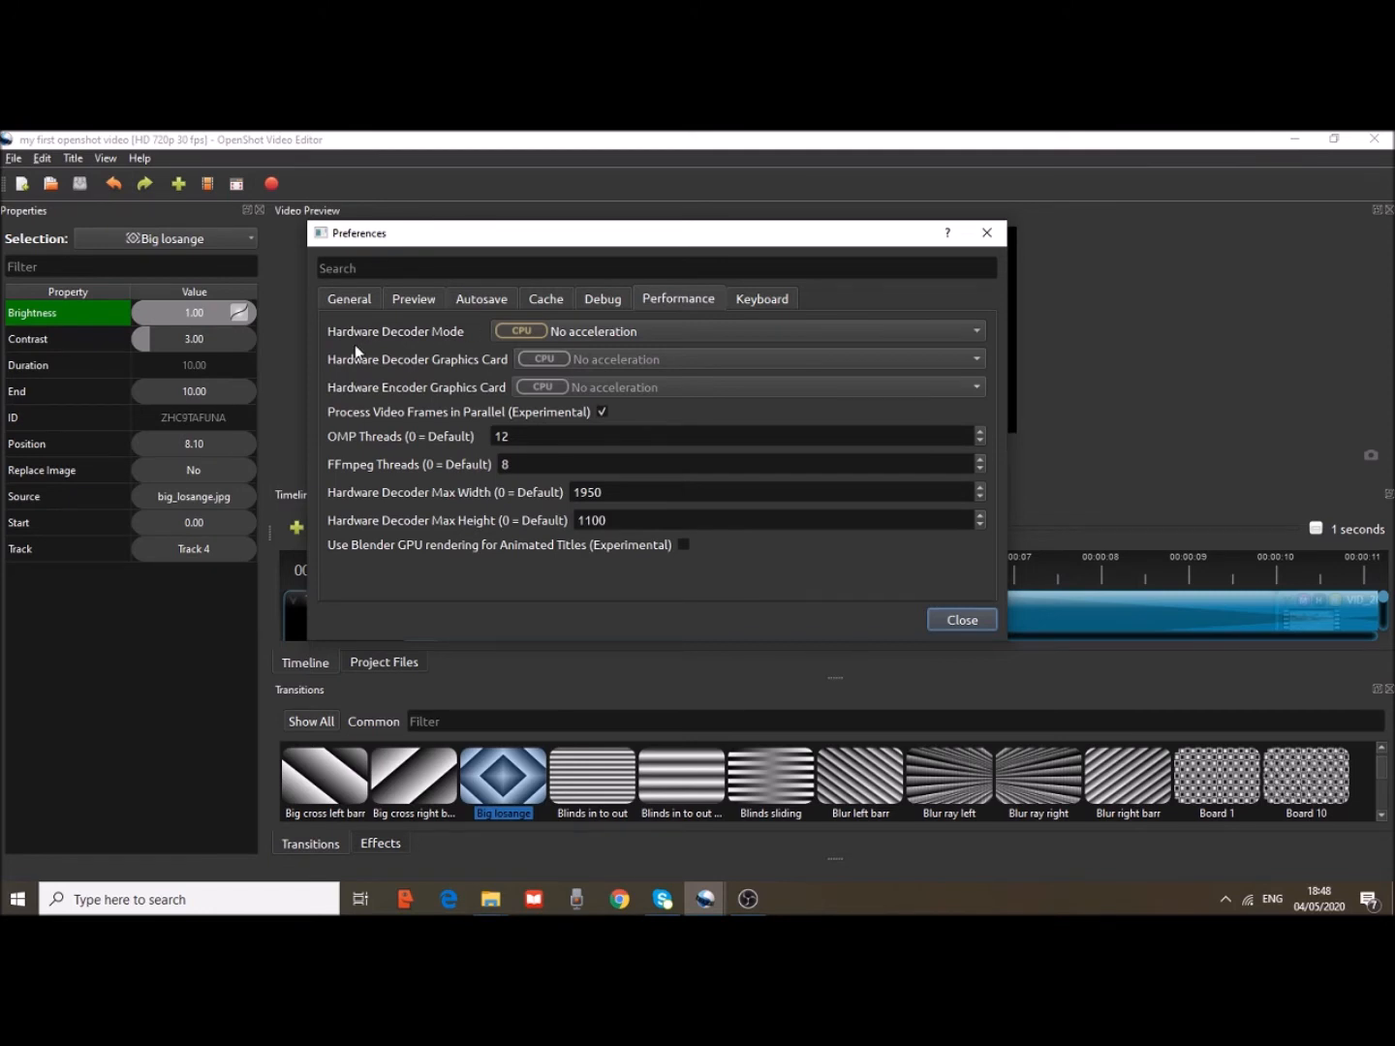
click(759, 300)
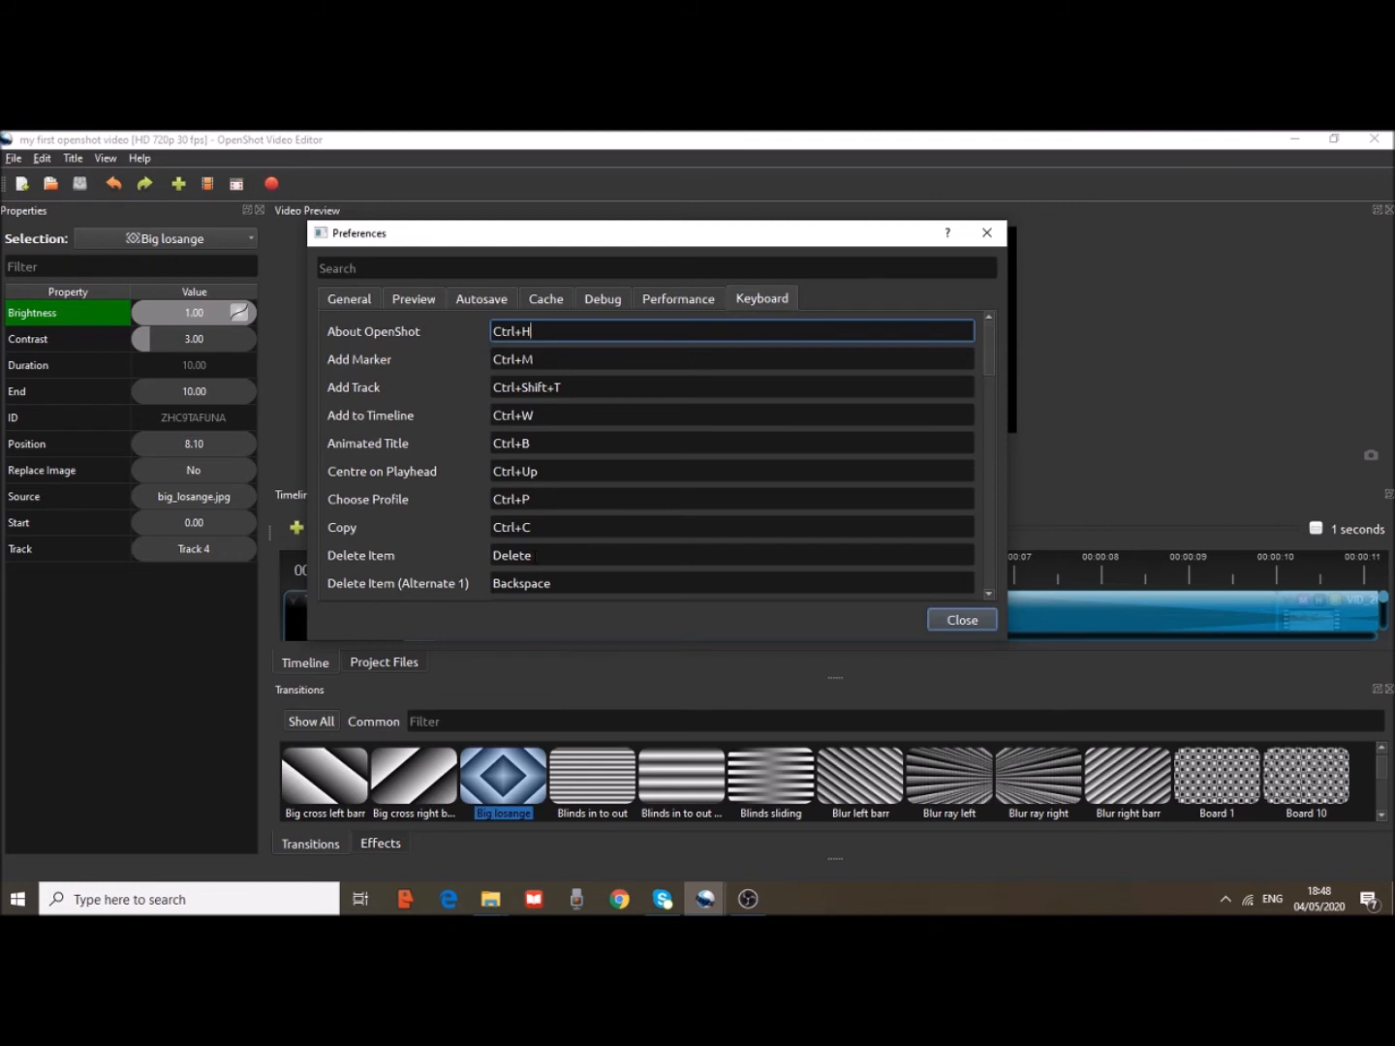
click(549, 584)
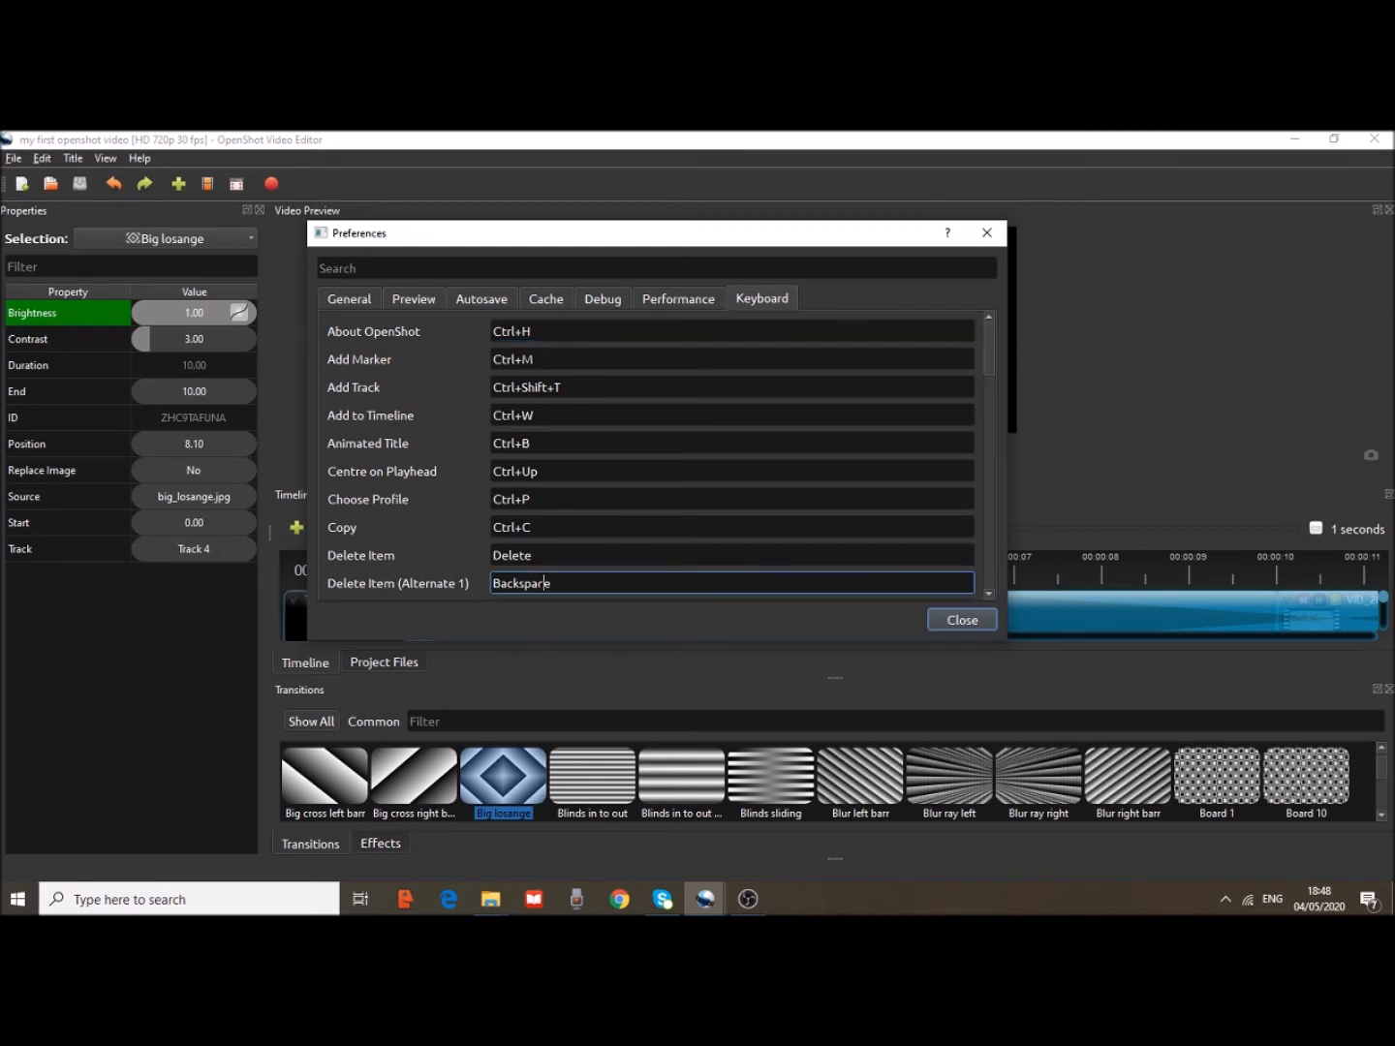
drag(564, 581, 475, 583)
click(554, 583)
click(541, 516)
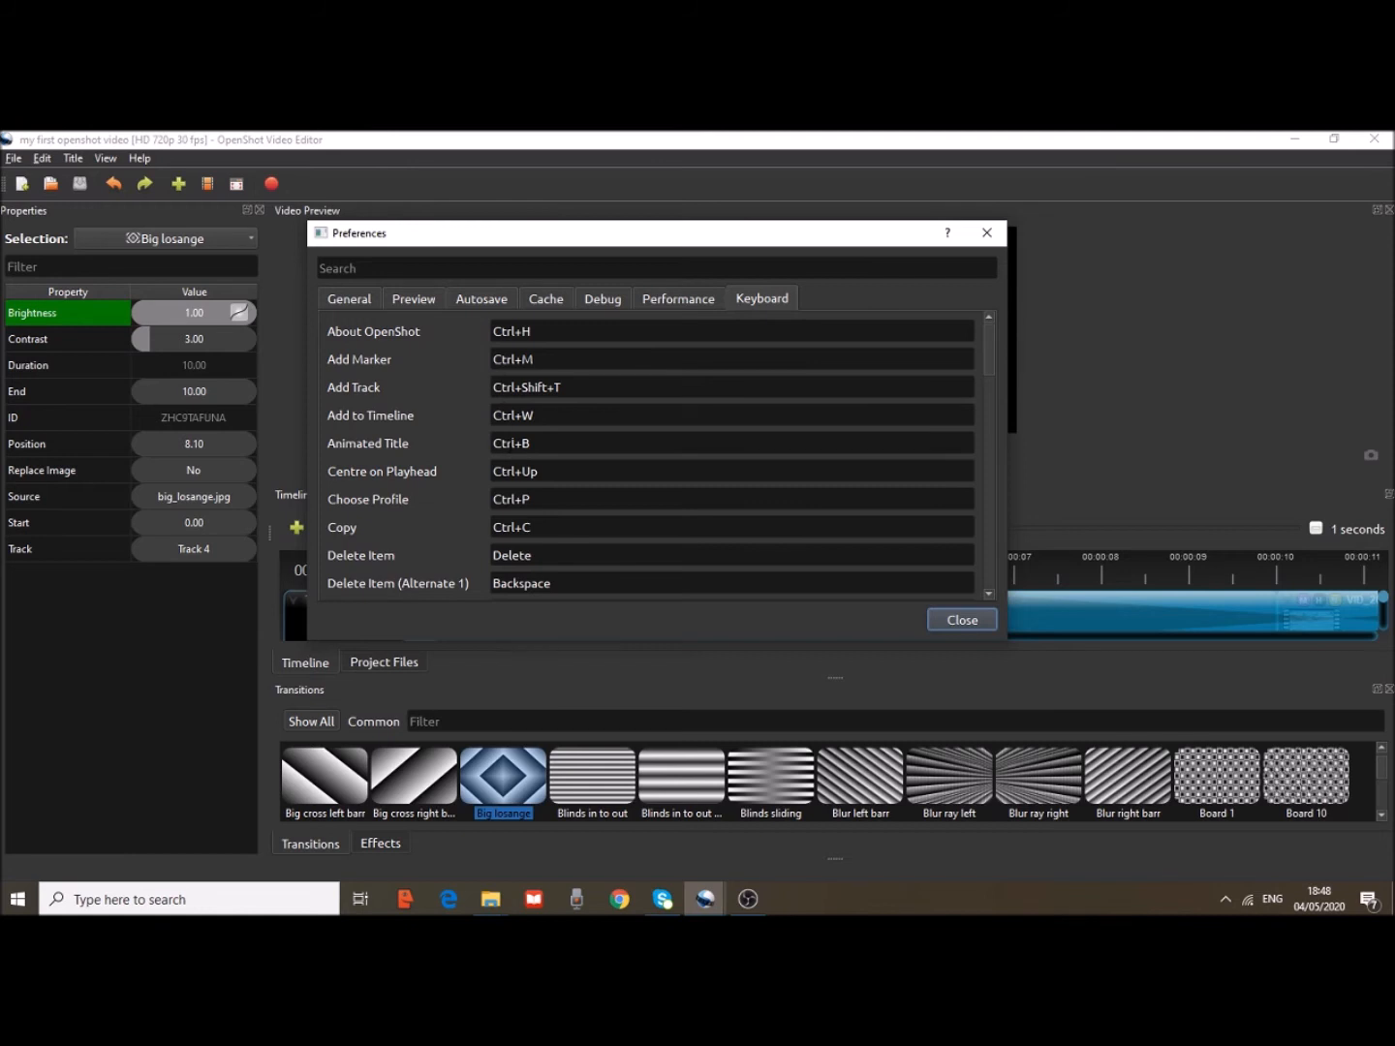
Close the preferences and dismiss the restart notice
click(963, 620)
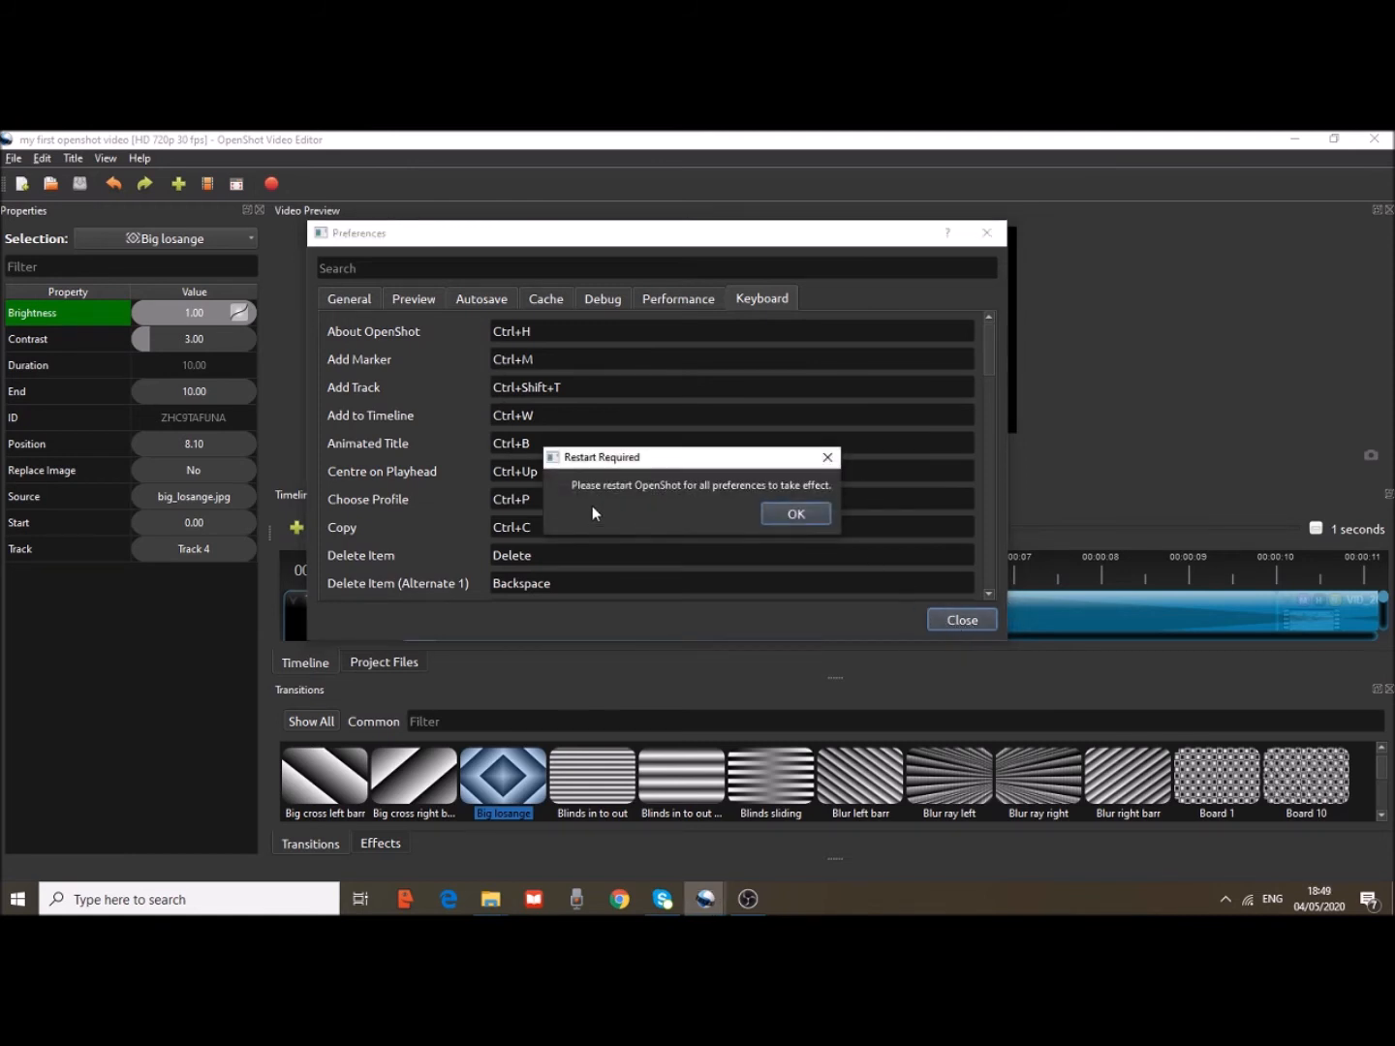
mouse_move(645, 462)
mouse_down()
mouse_move(581, 467)
mouse_move(629, 454)
mouse_up()
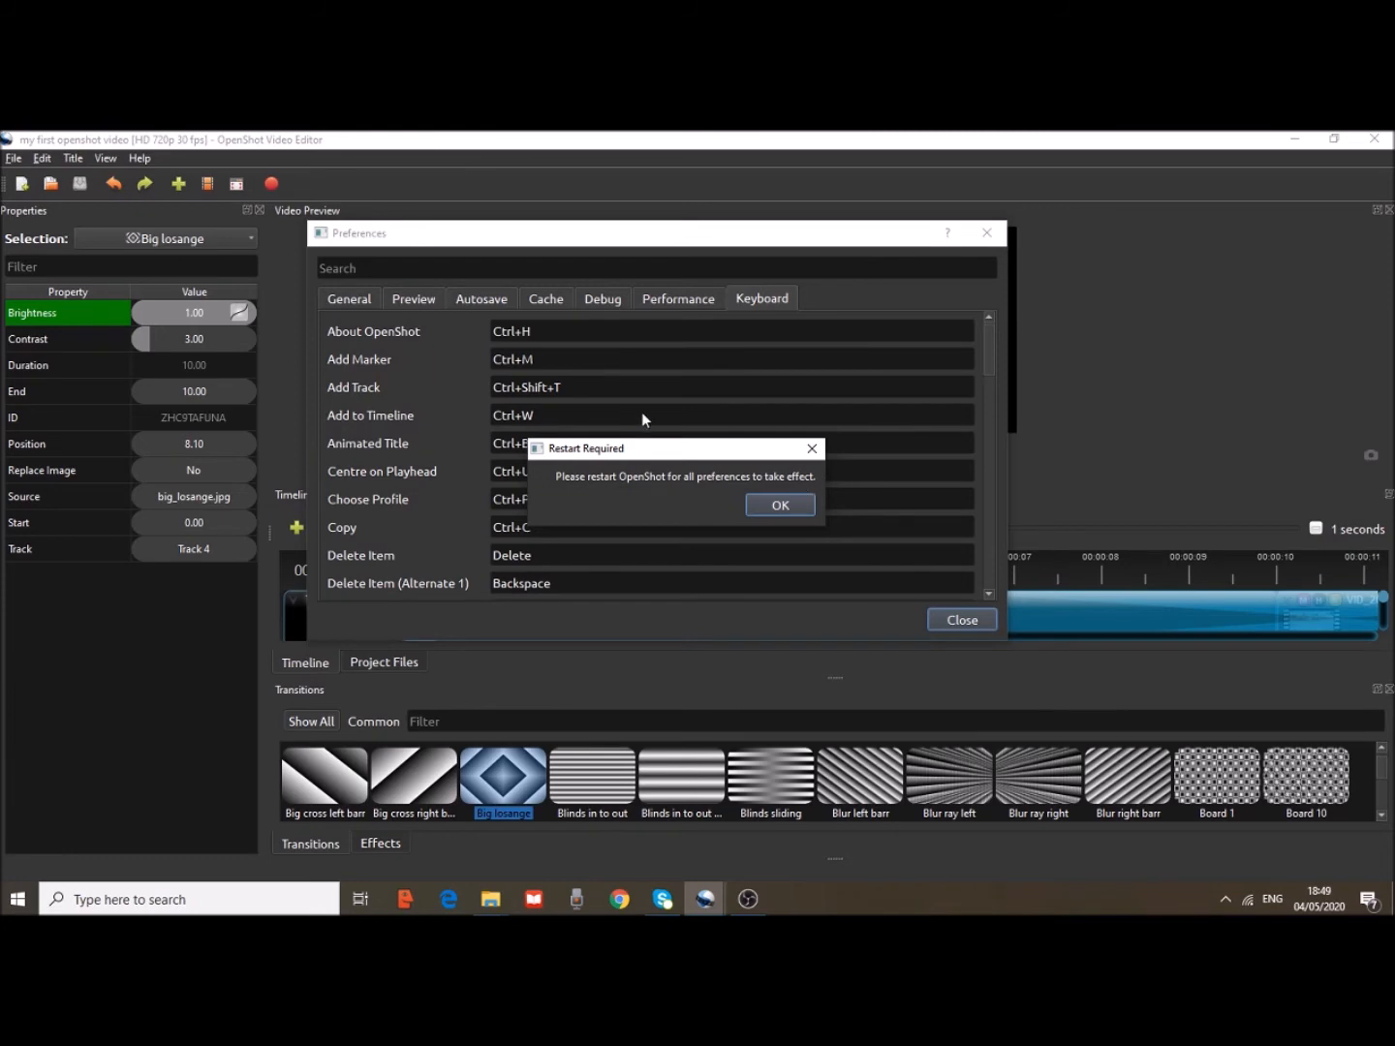
click(812, 448)
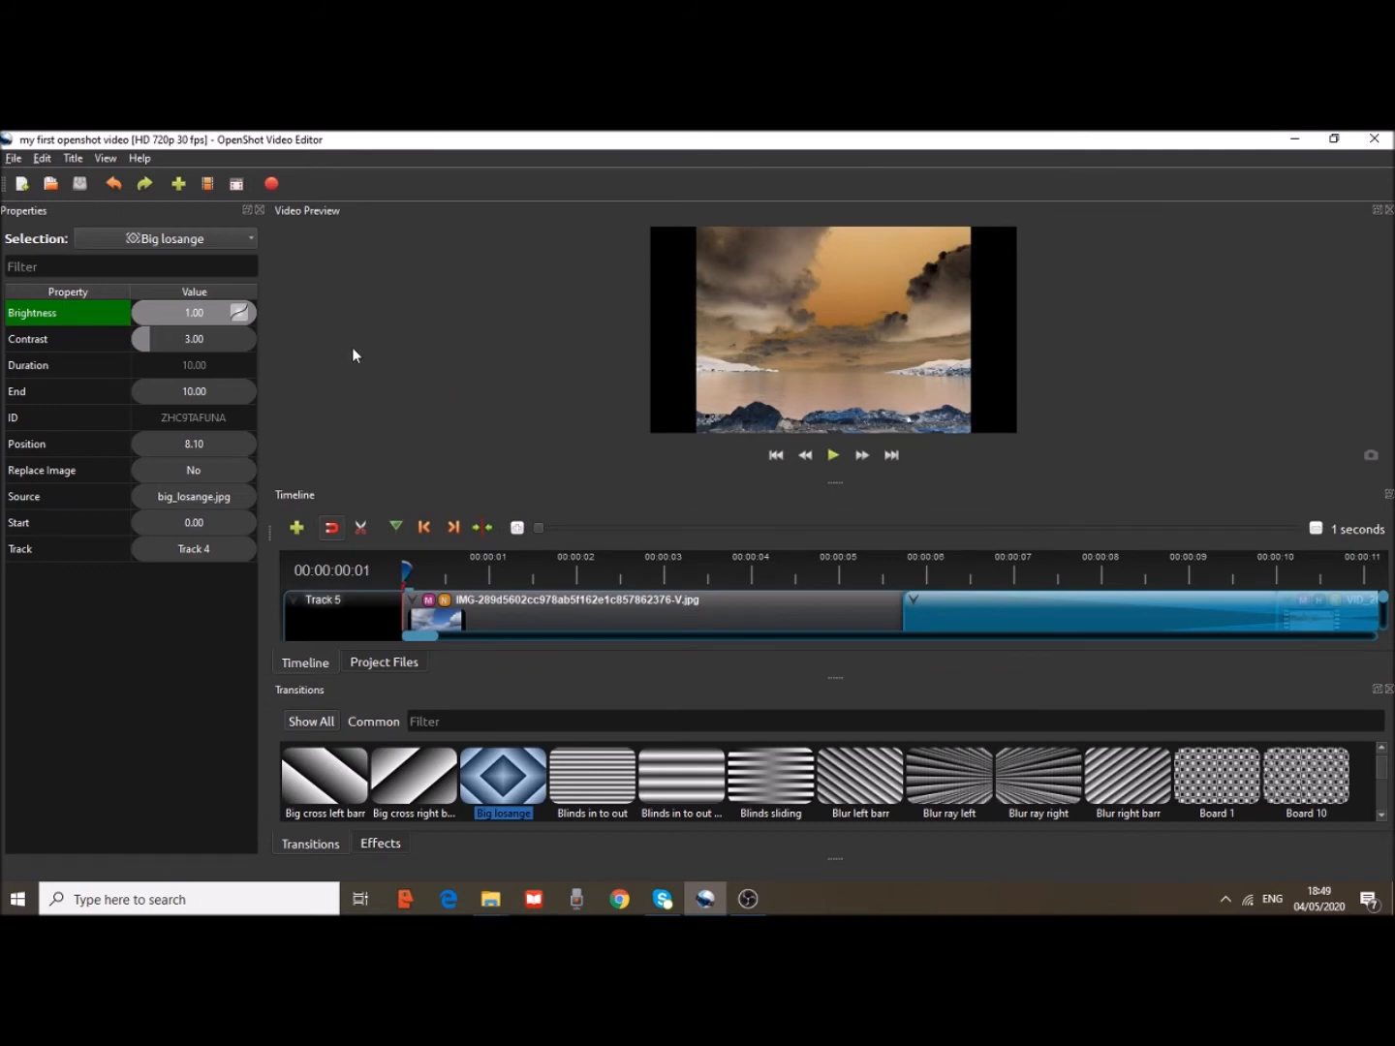
Start a new static title and choose the Bubbles 2 template for it
click(44, 158)
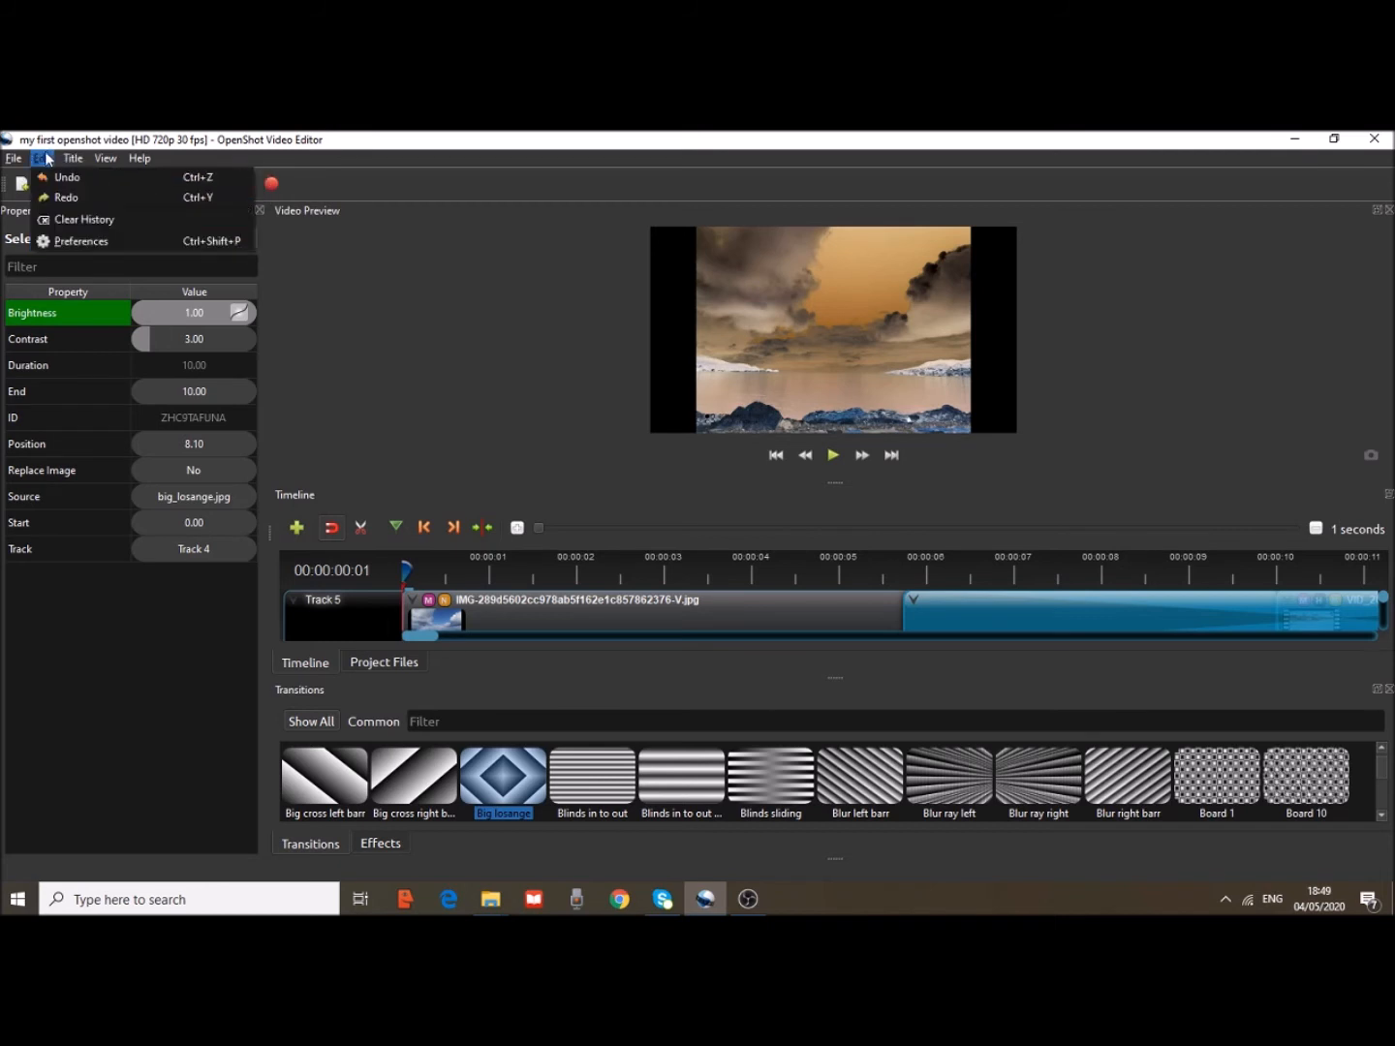
click(78, 159)
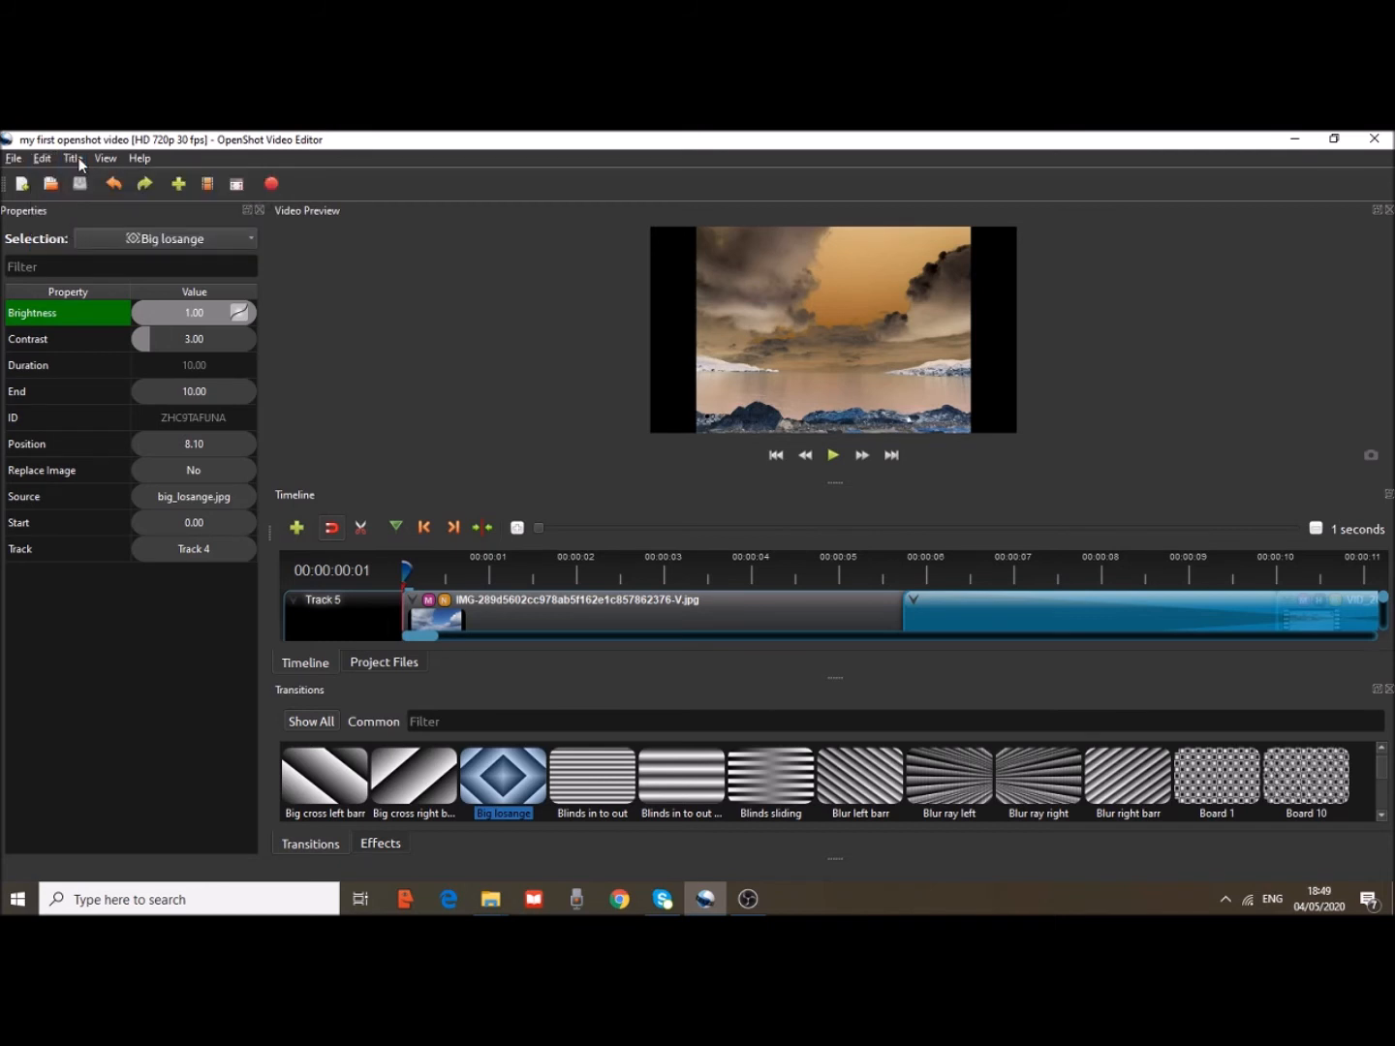
click(79, 159)
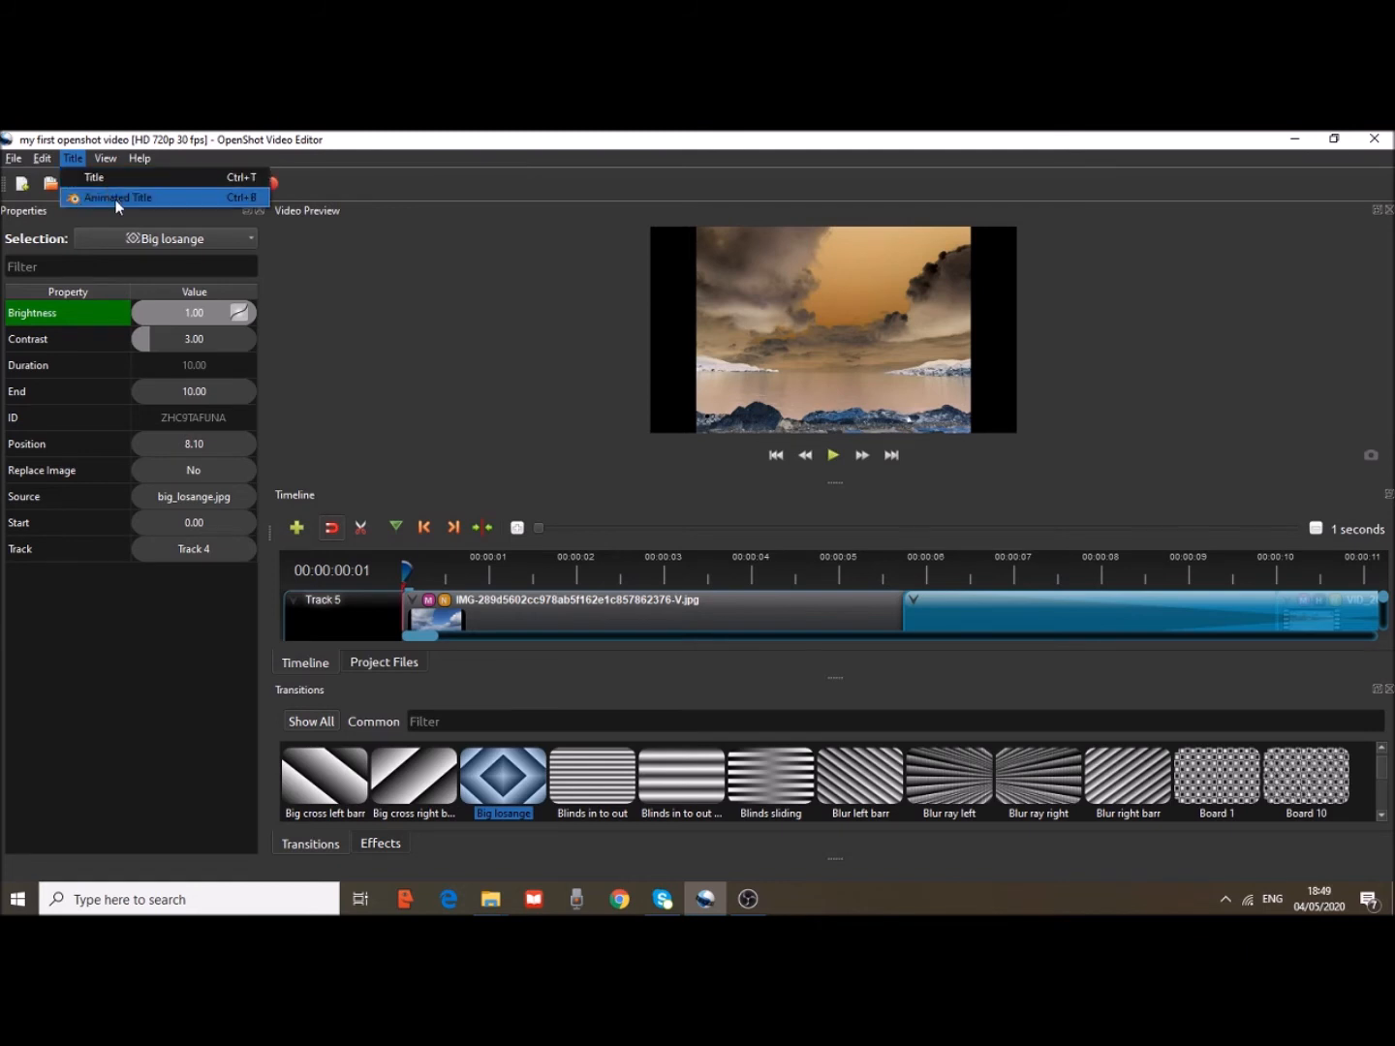
click(111, 175)
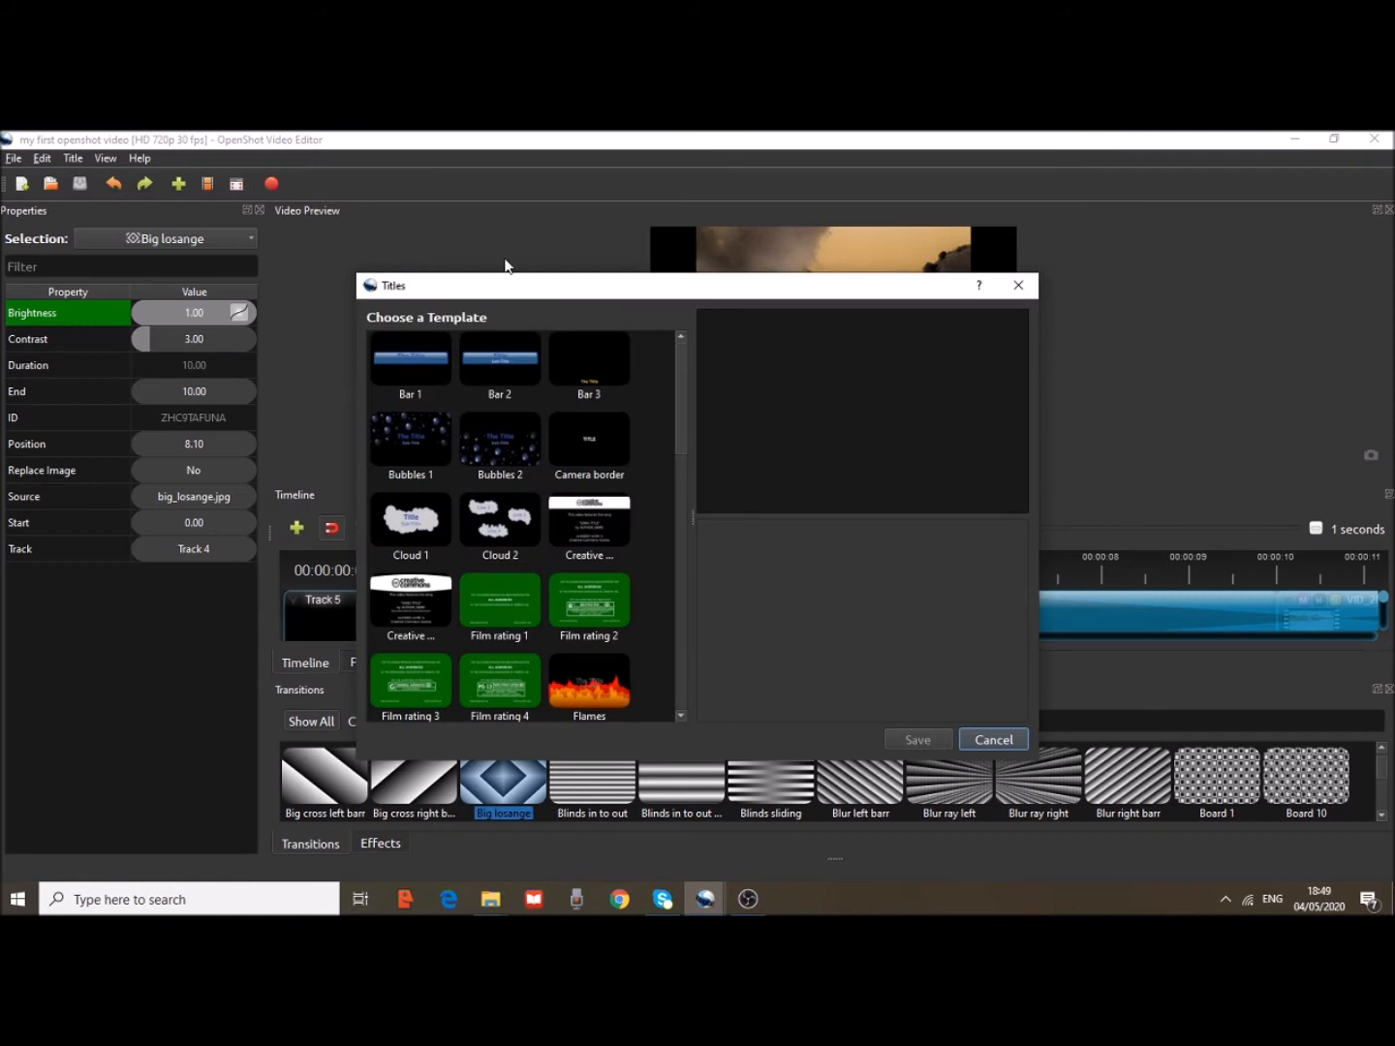
drag(632, 282, 614, 172)
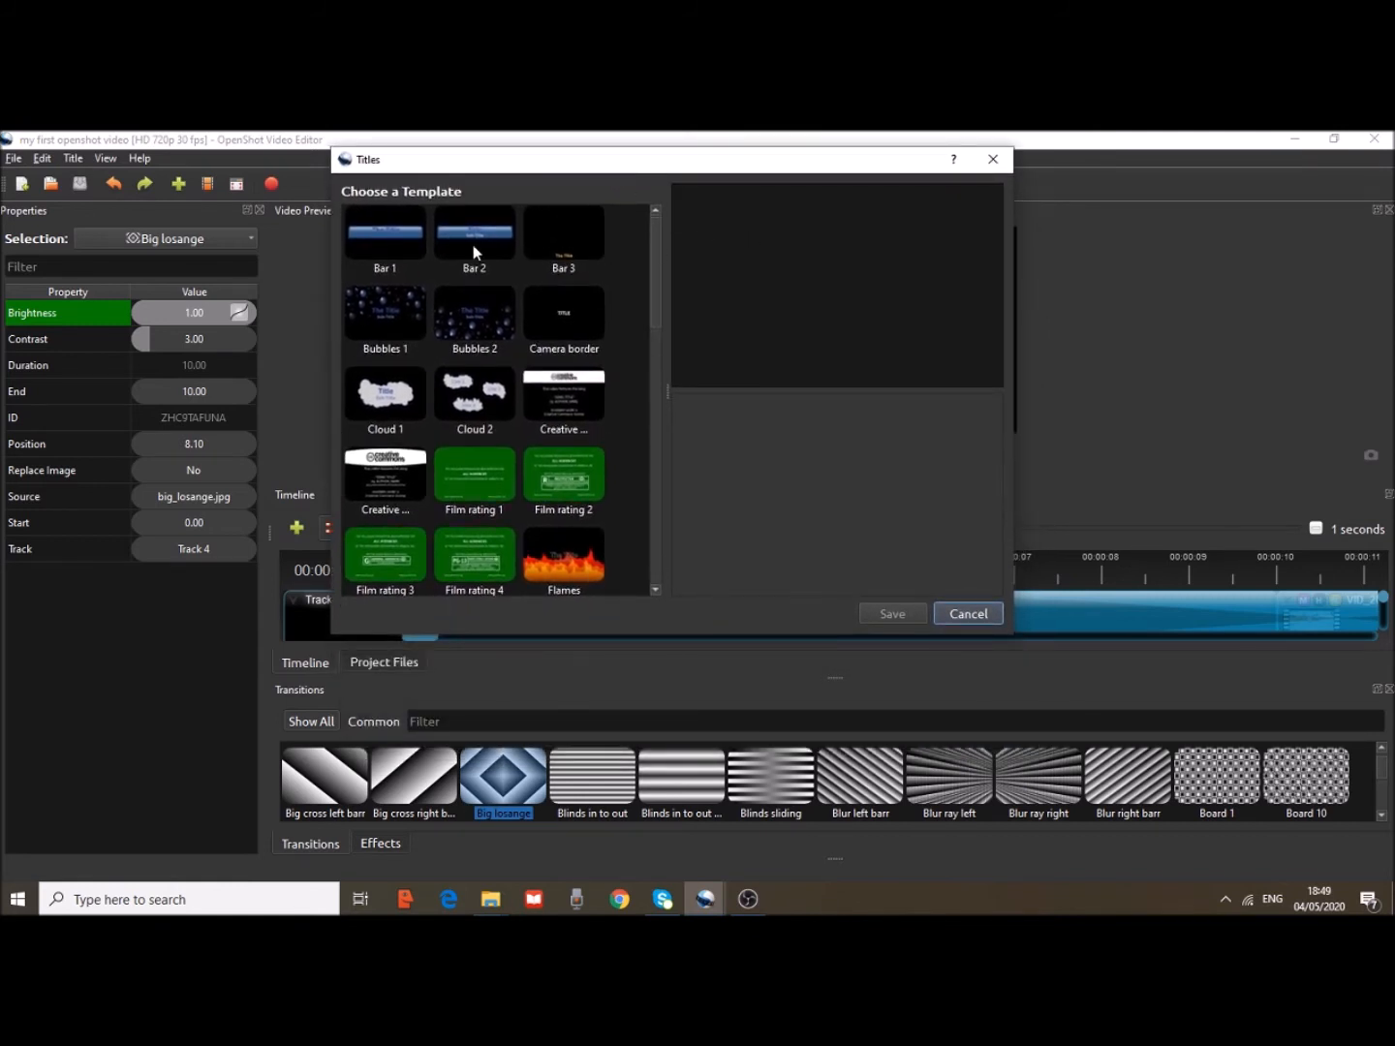
mouse_move(657, 252)
mouse_down()
mouse_move(672, 435)
mouse_move(653, 543)
mouse_move(656, 231)
mouse_up()
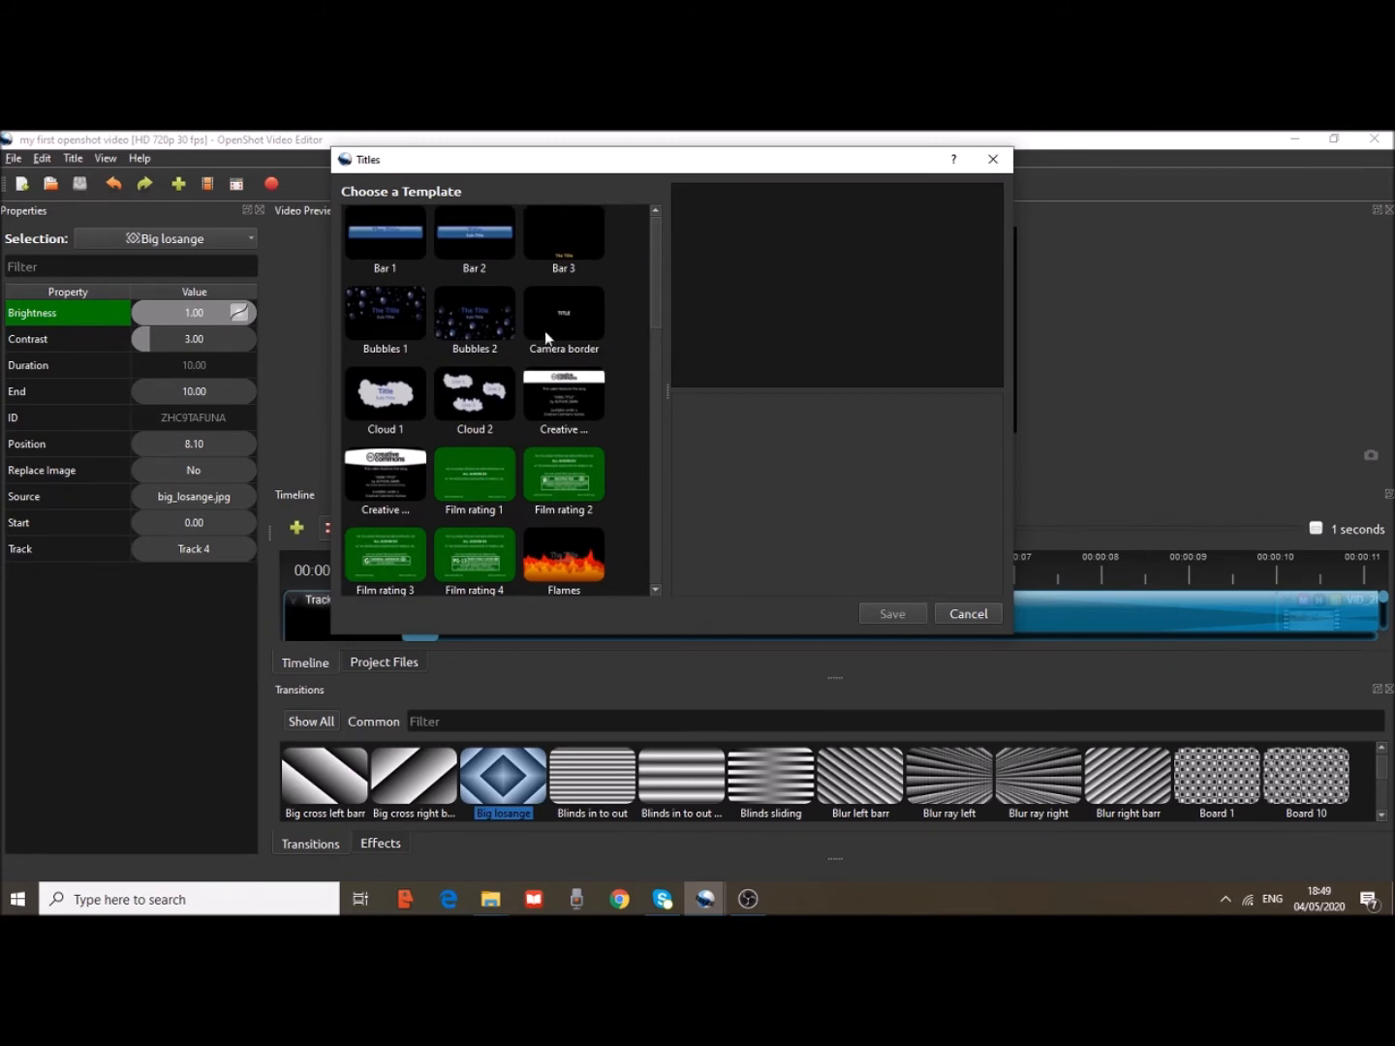
click(475, 317)
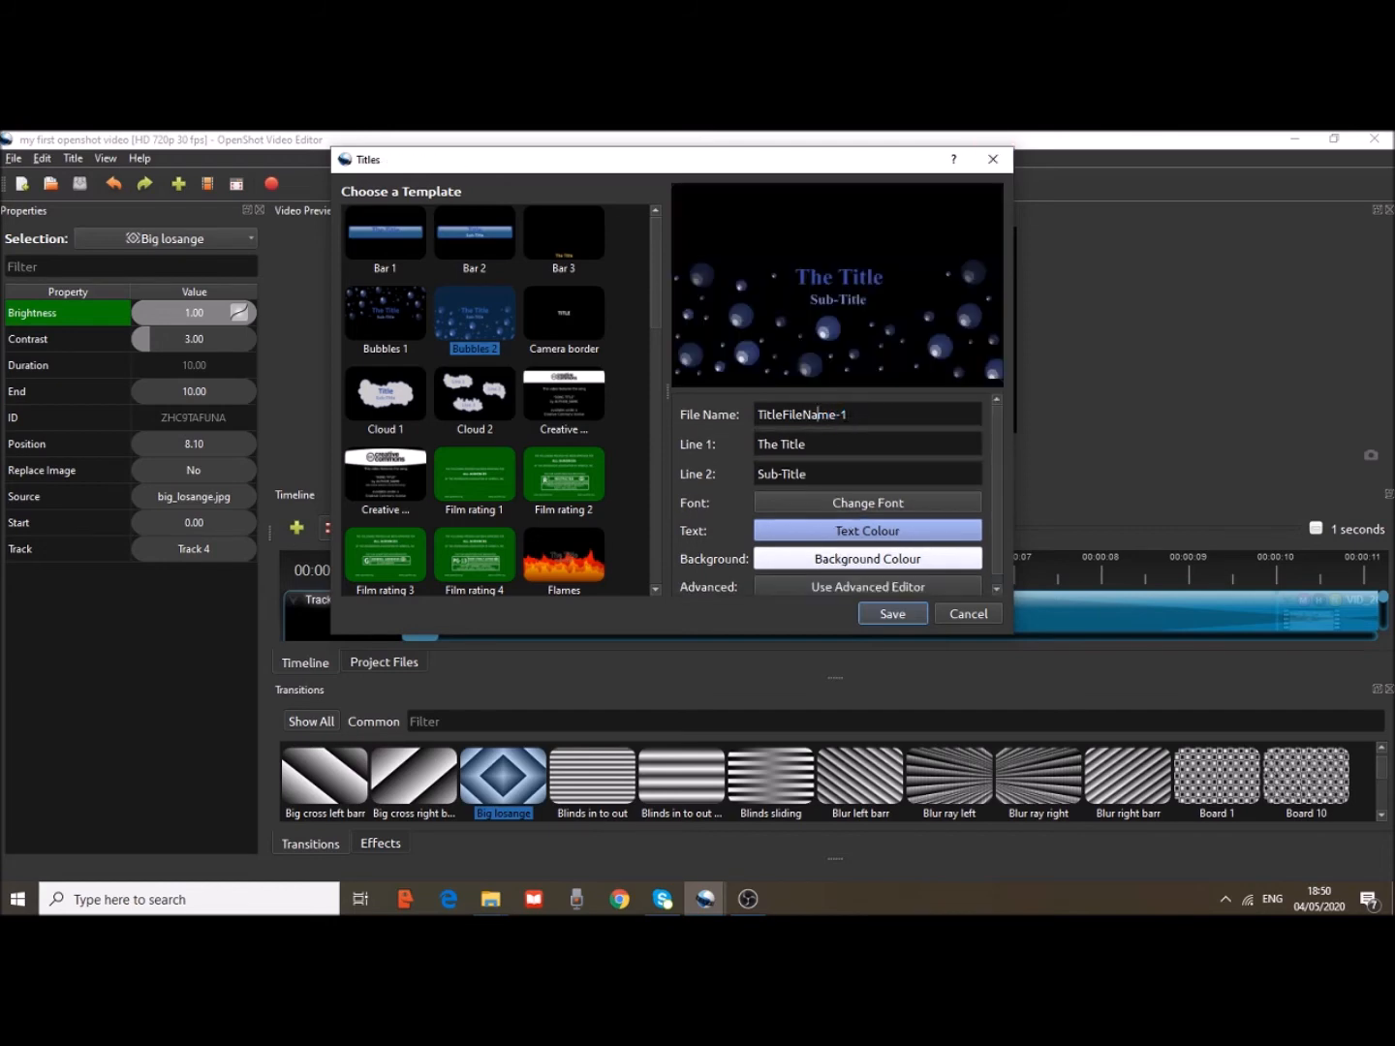
Set the title's file name to MY FIRST PROJECT
drag(851, 414, 755, 415)
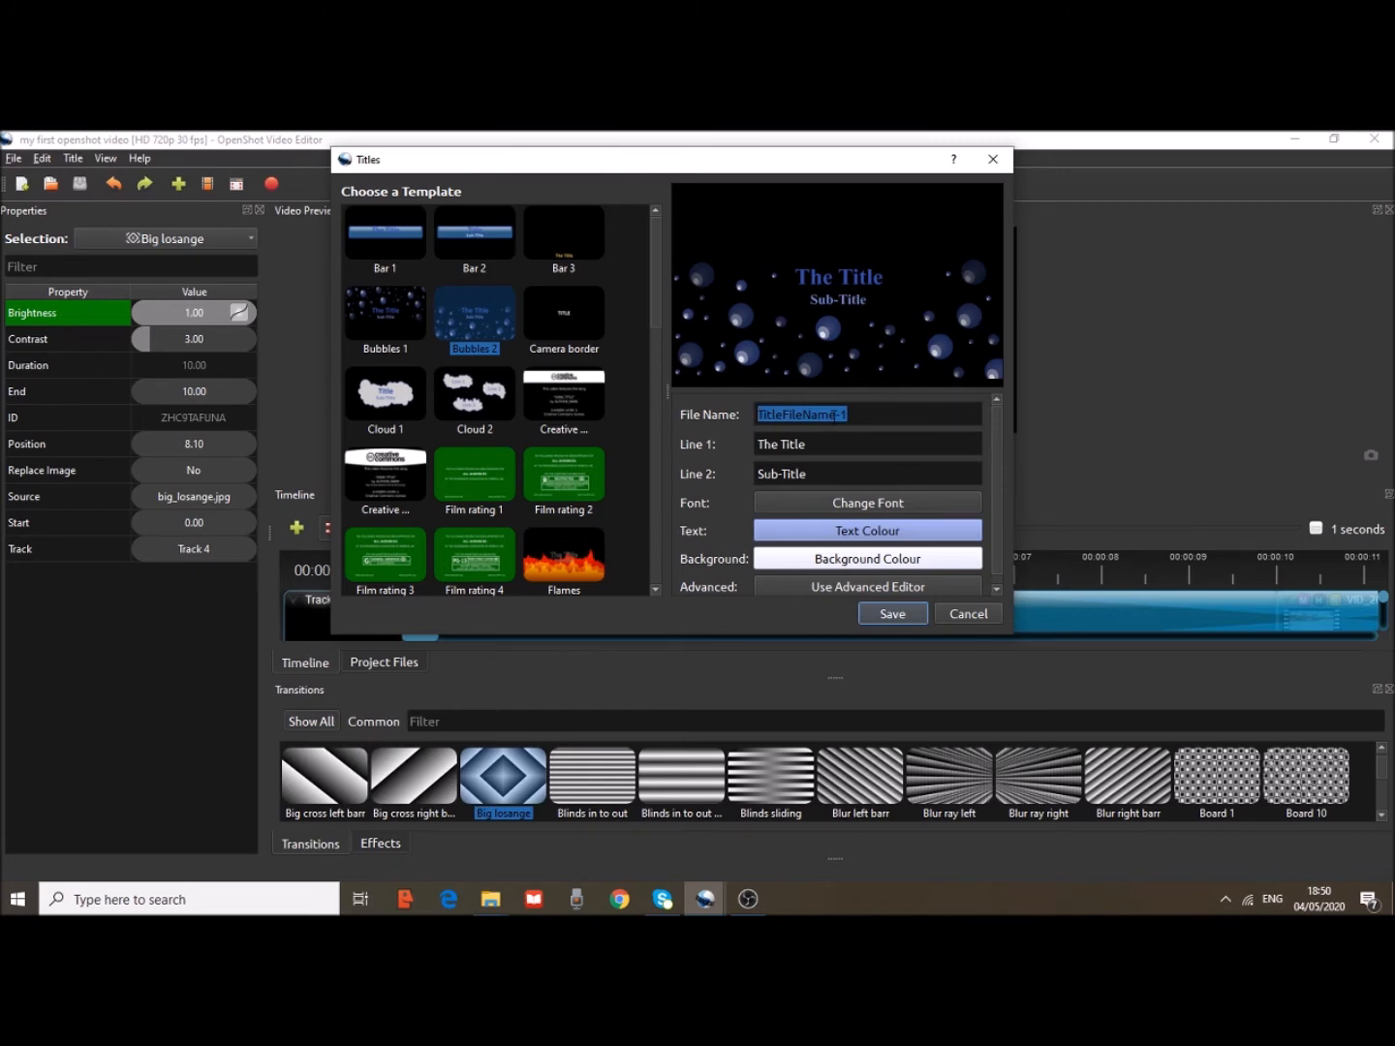
text(MY)
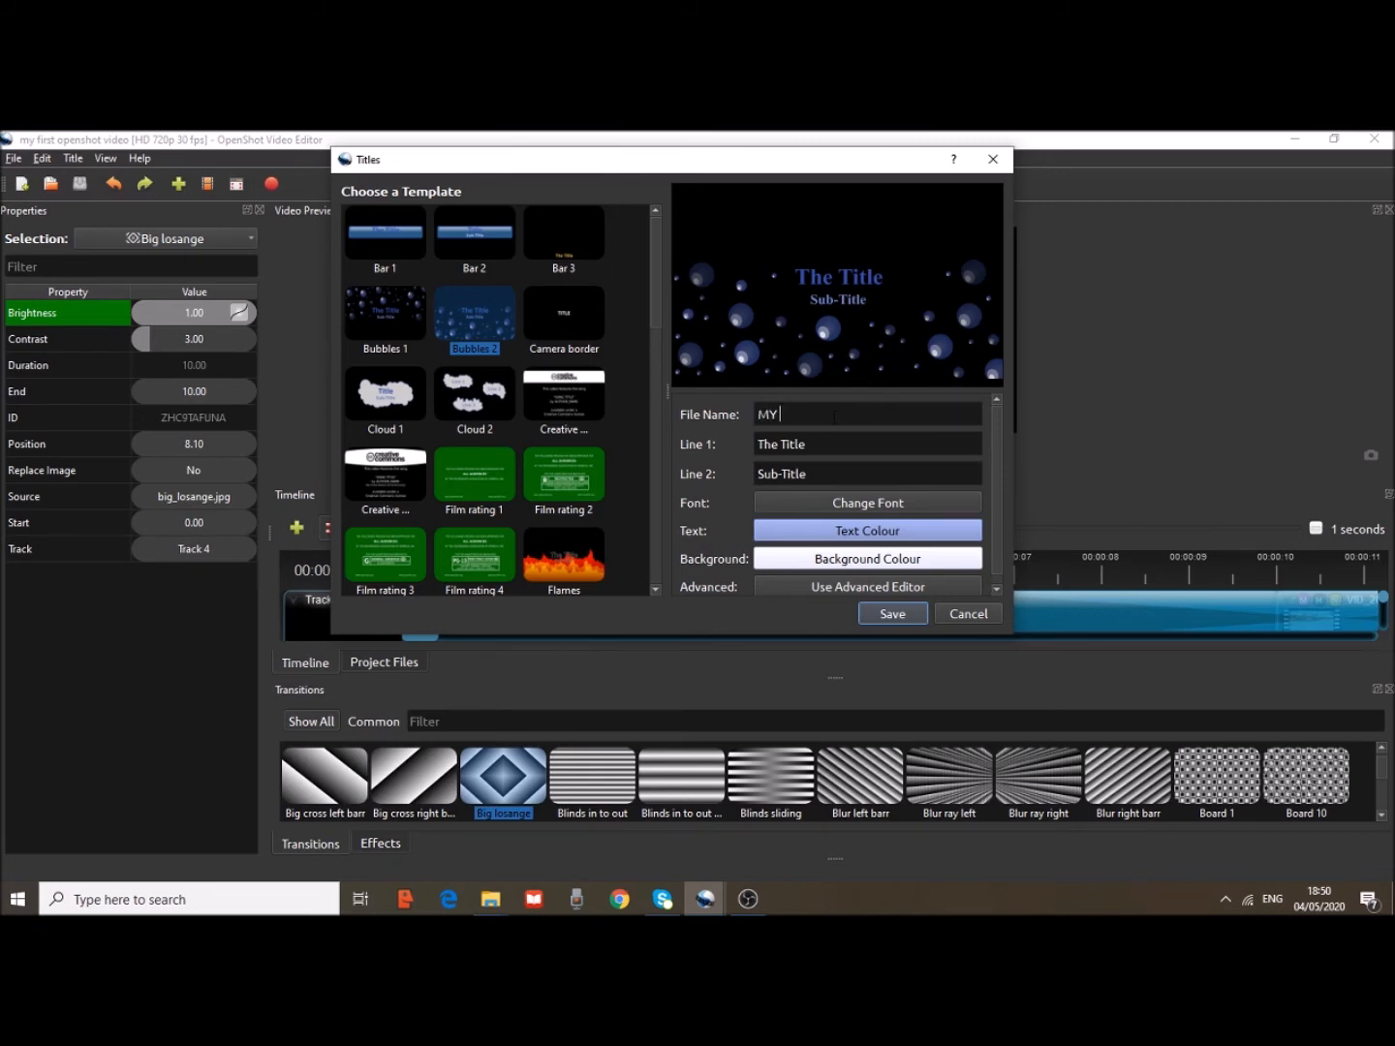
text( FIRST PROJECT)
Replace the title's Line 1 text with "try"
click(842, 437)
drag(807, 443, 751, 443)
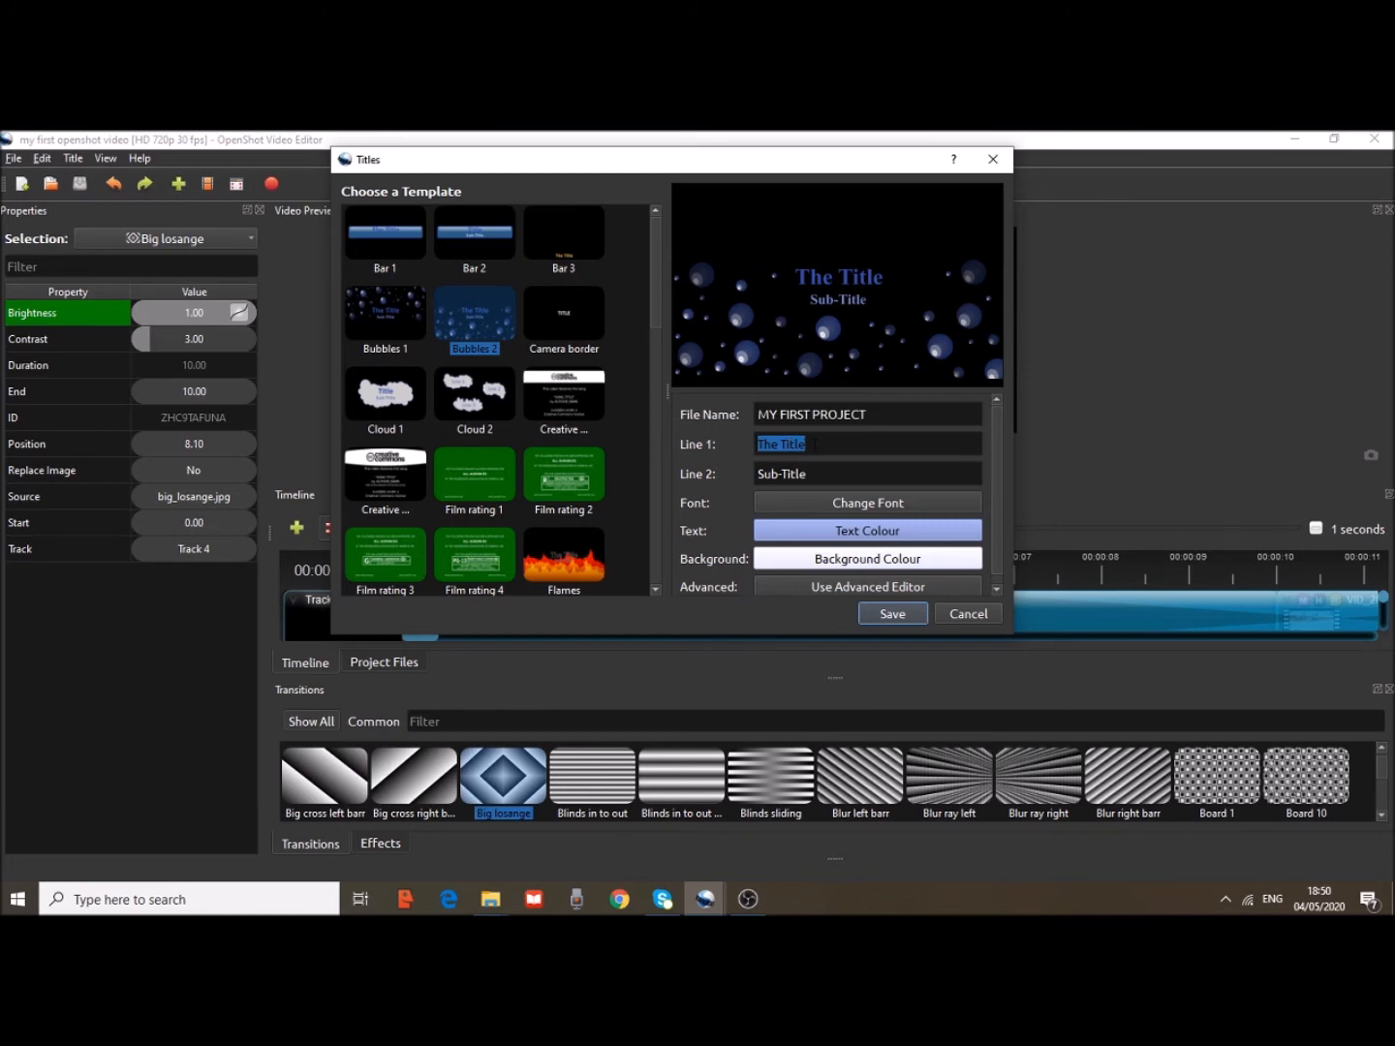
text(try)
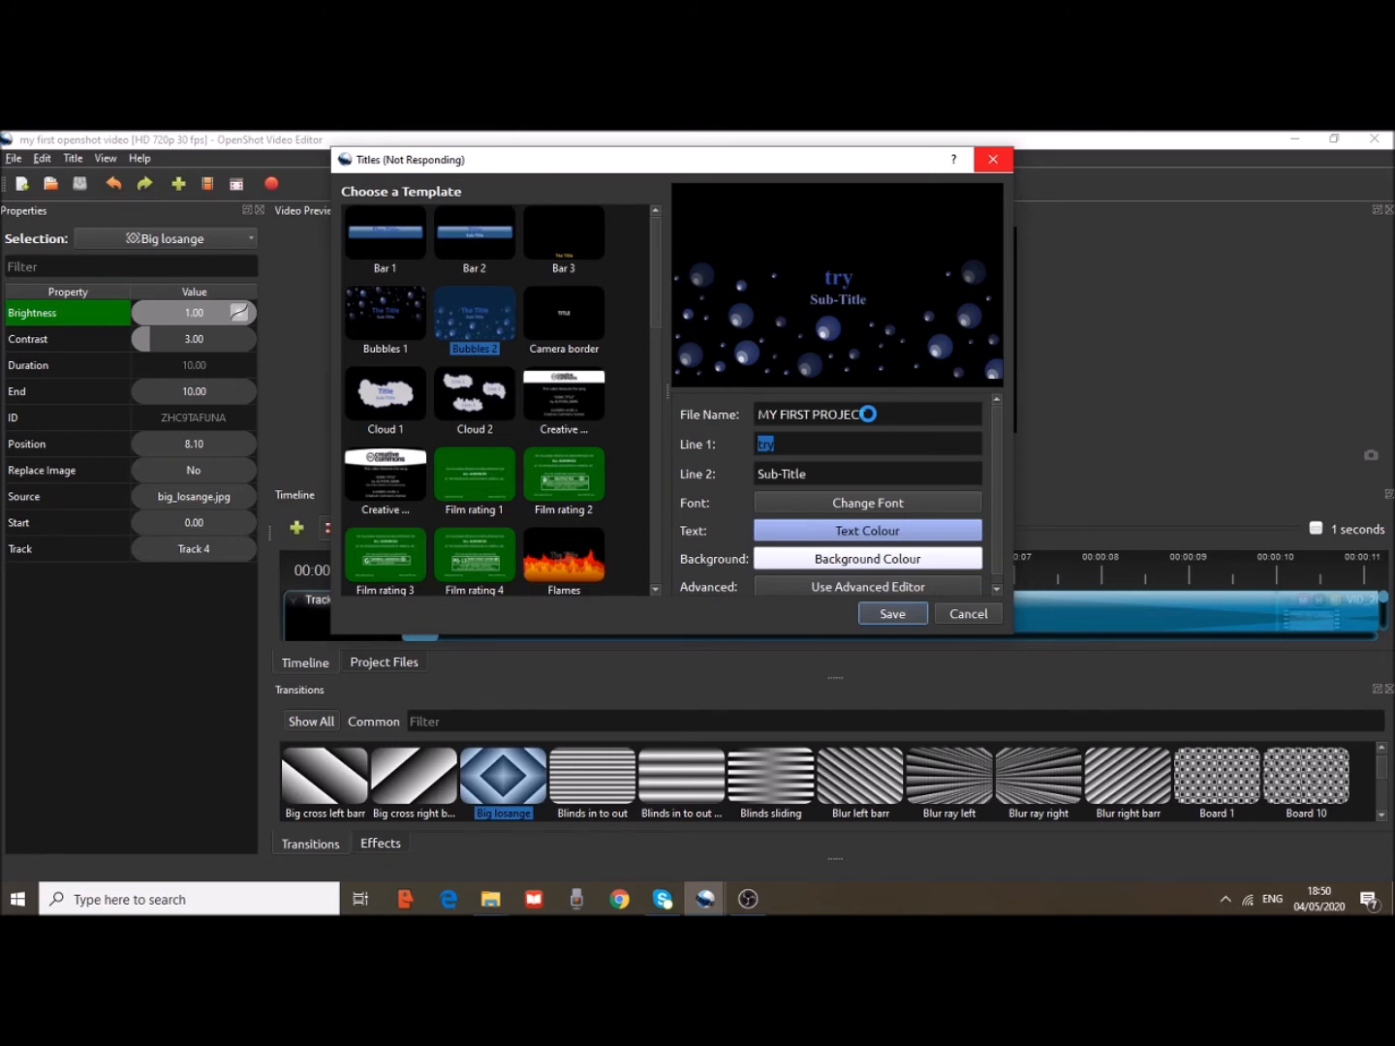
Replace the title's Line 1 text with MY FIRST PROJECT, copied from the file name
right_click(850, 416)
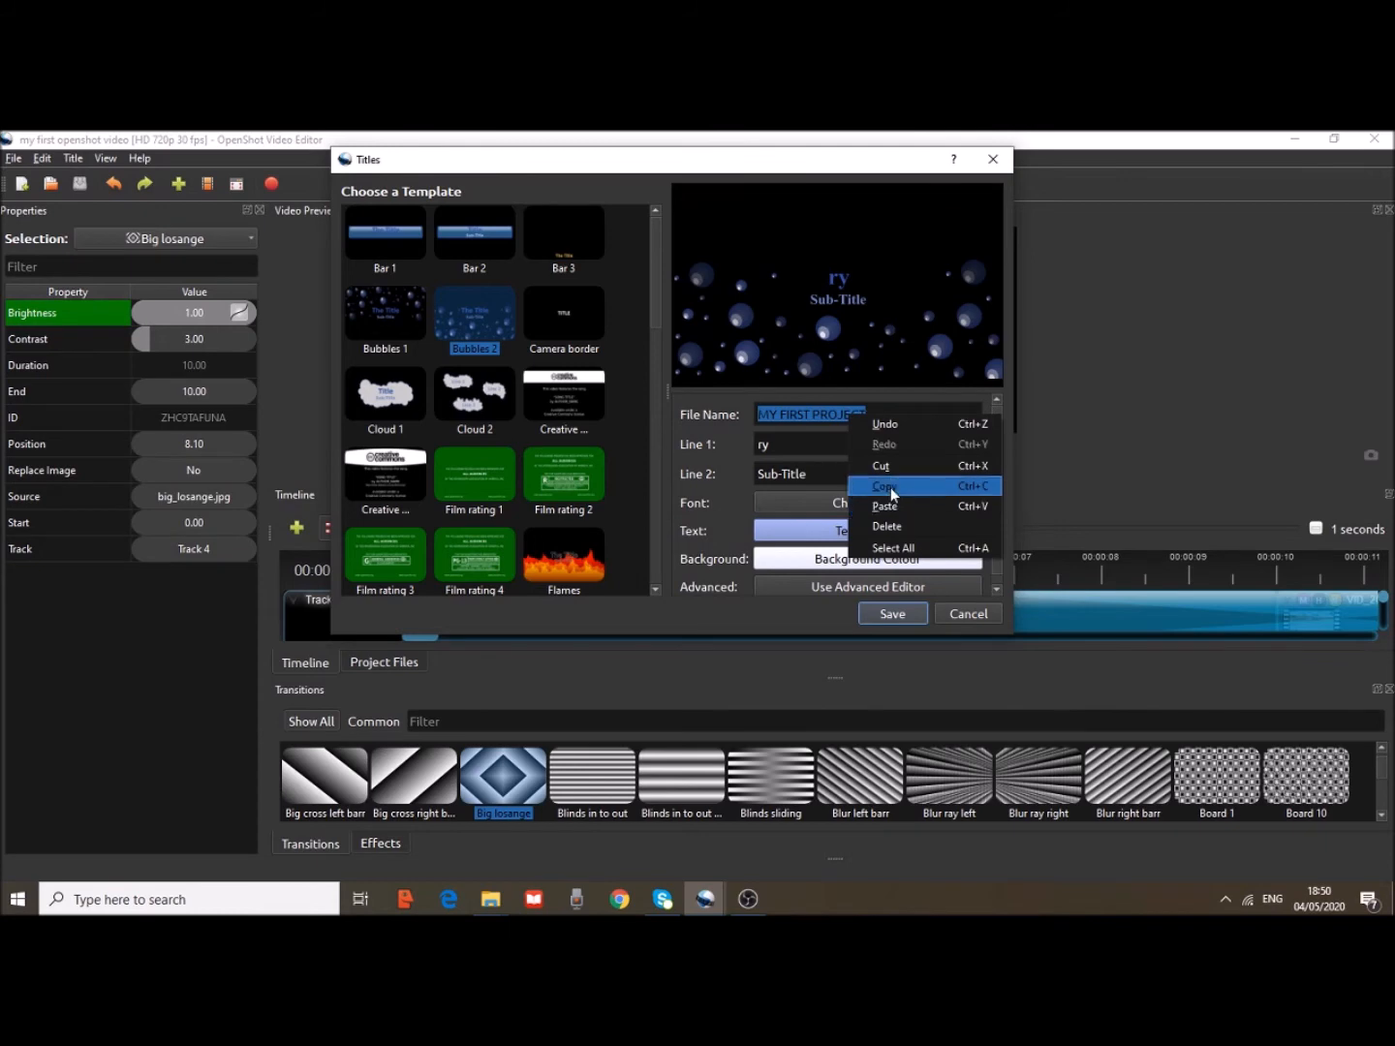
click(892, 490)
drag(779, 444, 750, 439)
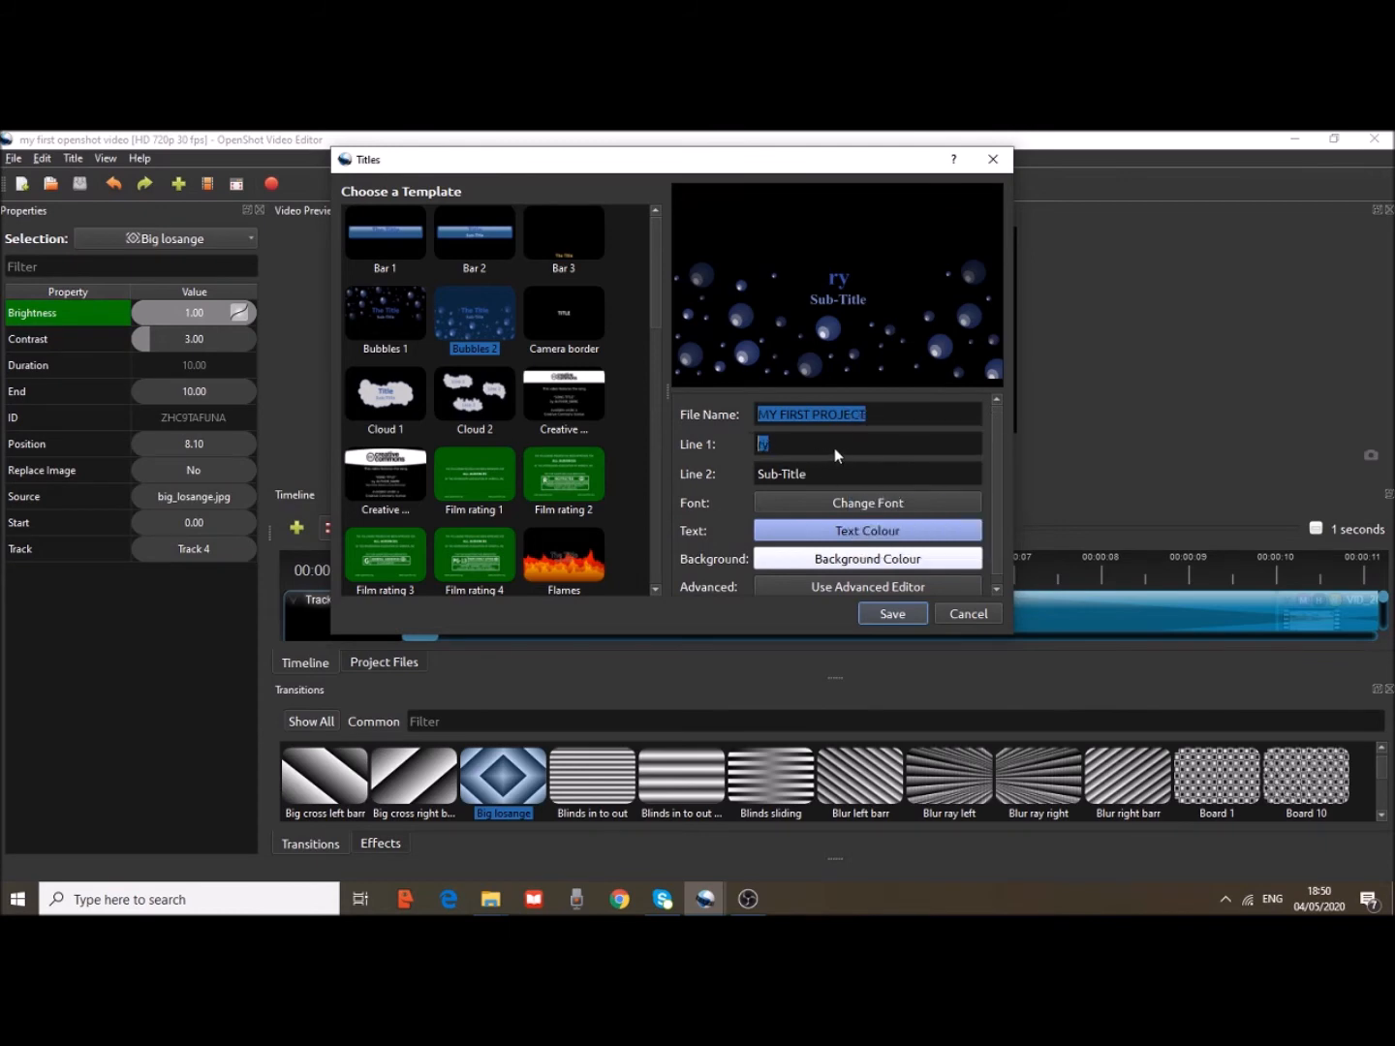
key(BackSpace)
text(MY FIRST PROJECT)
right_click(764, 443)
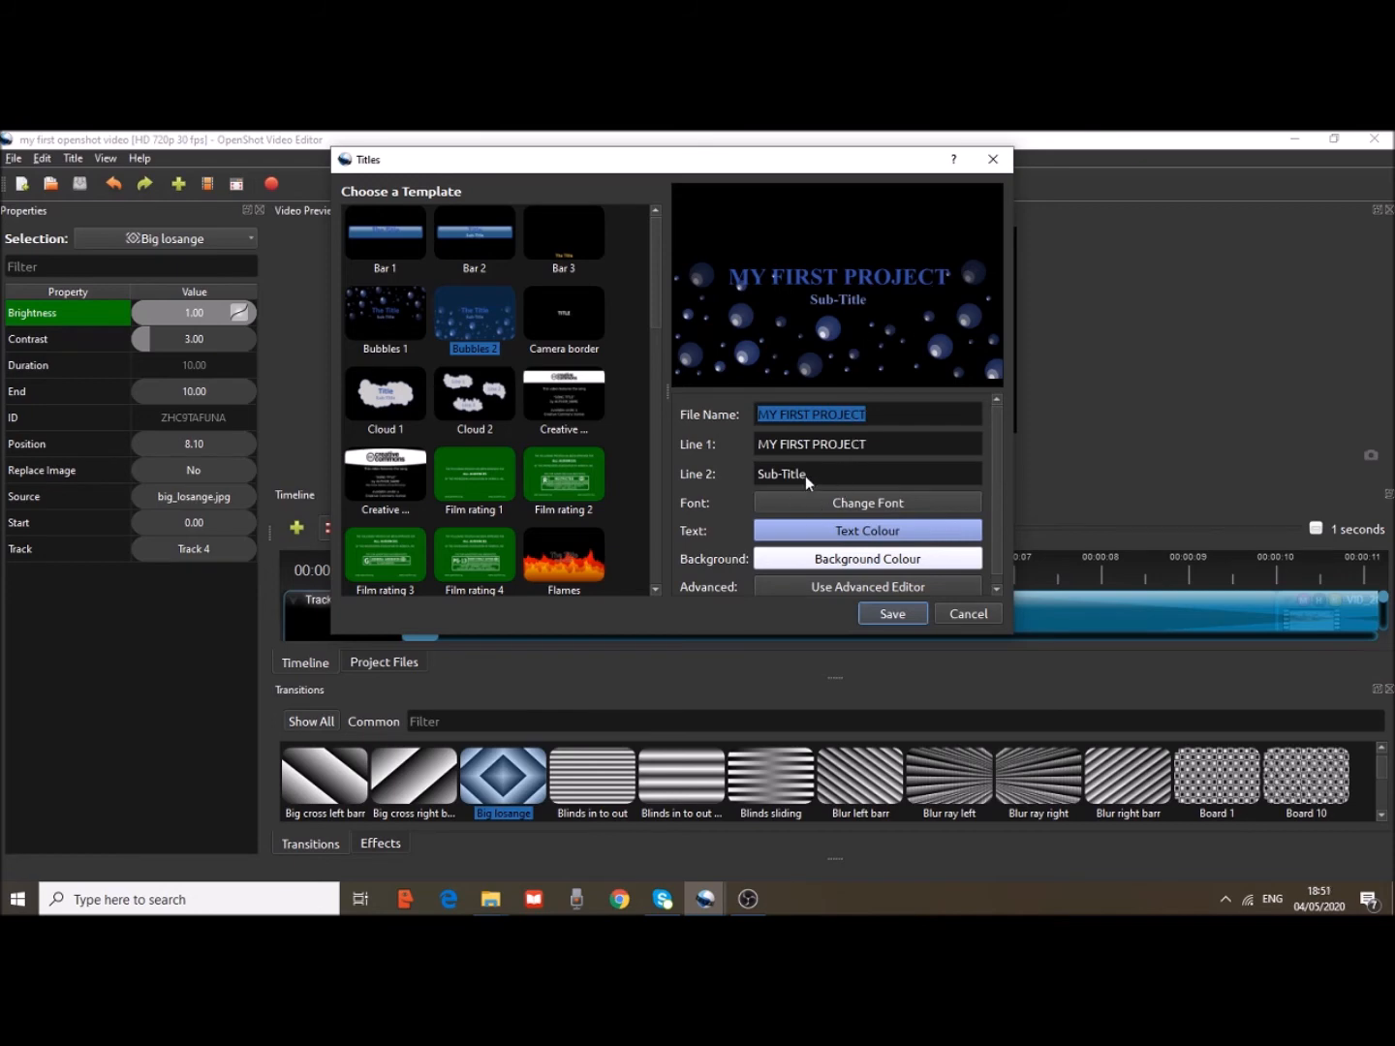
text(MY FIRST PROJECT)
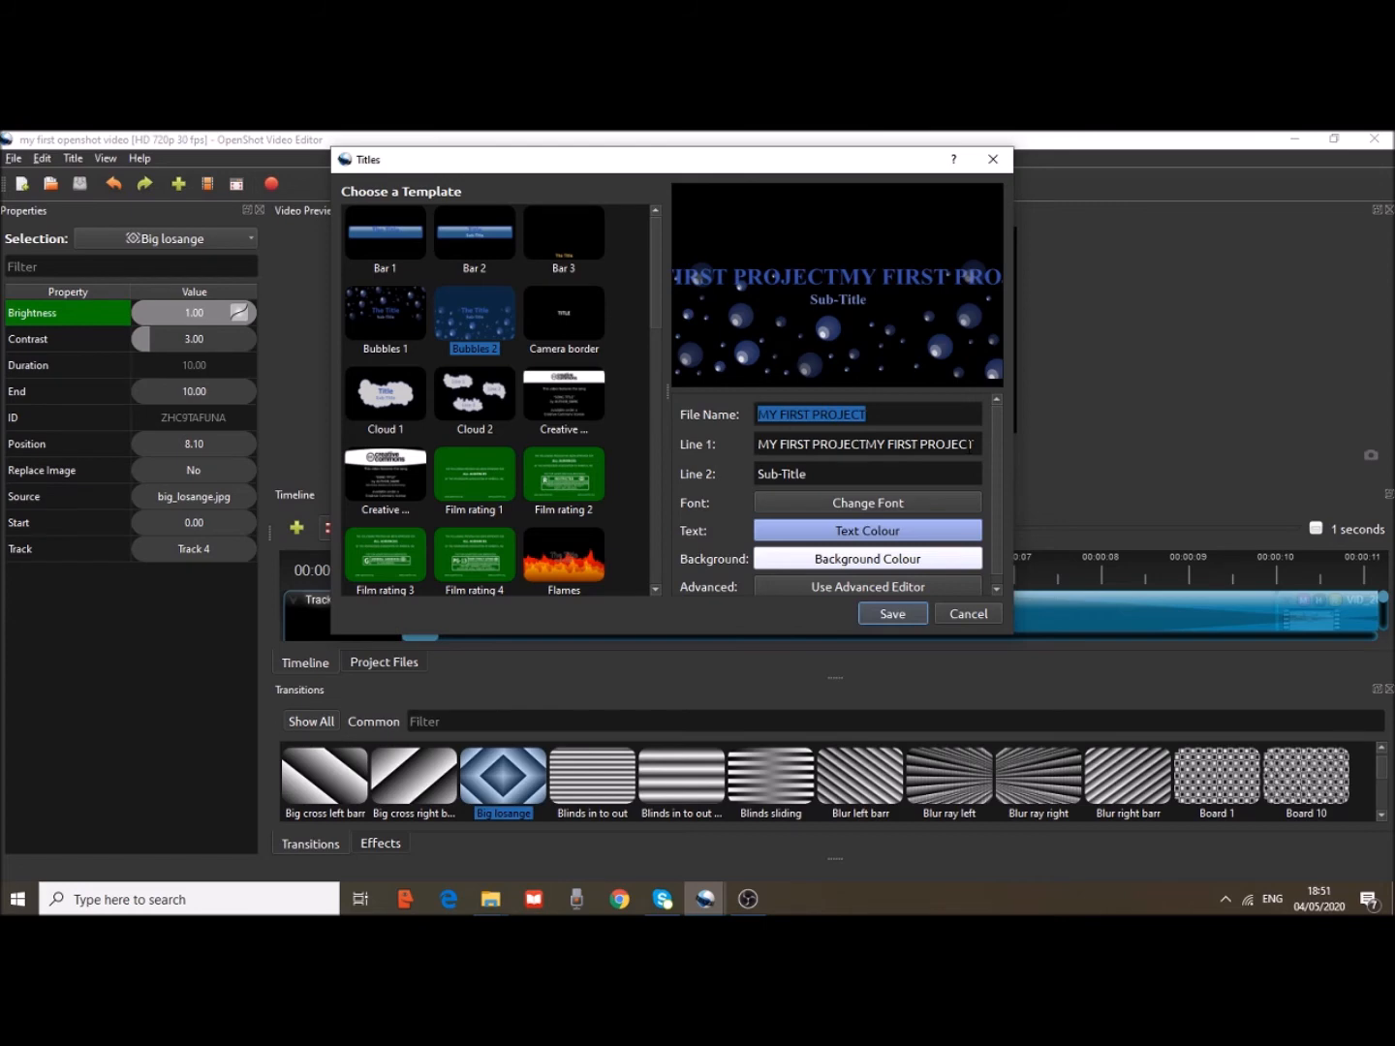
key(BackSpace)
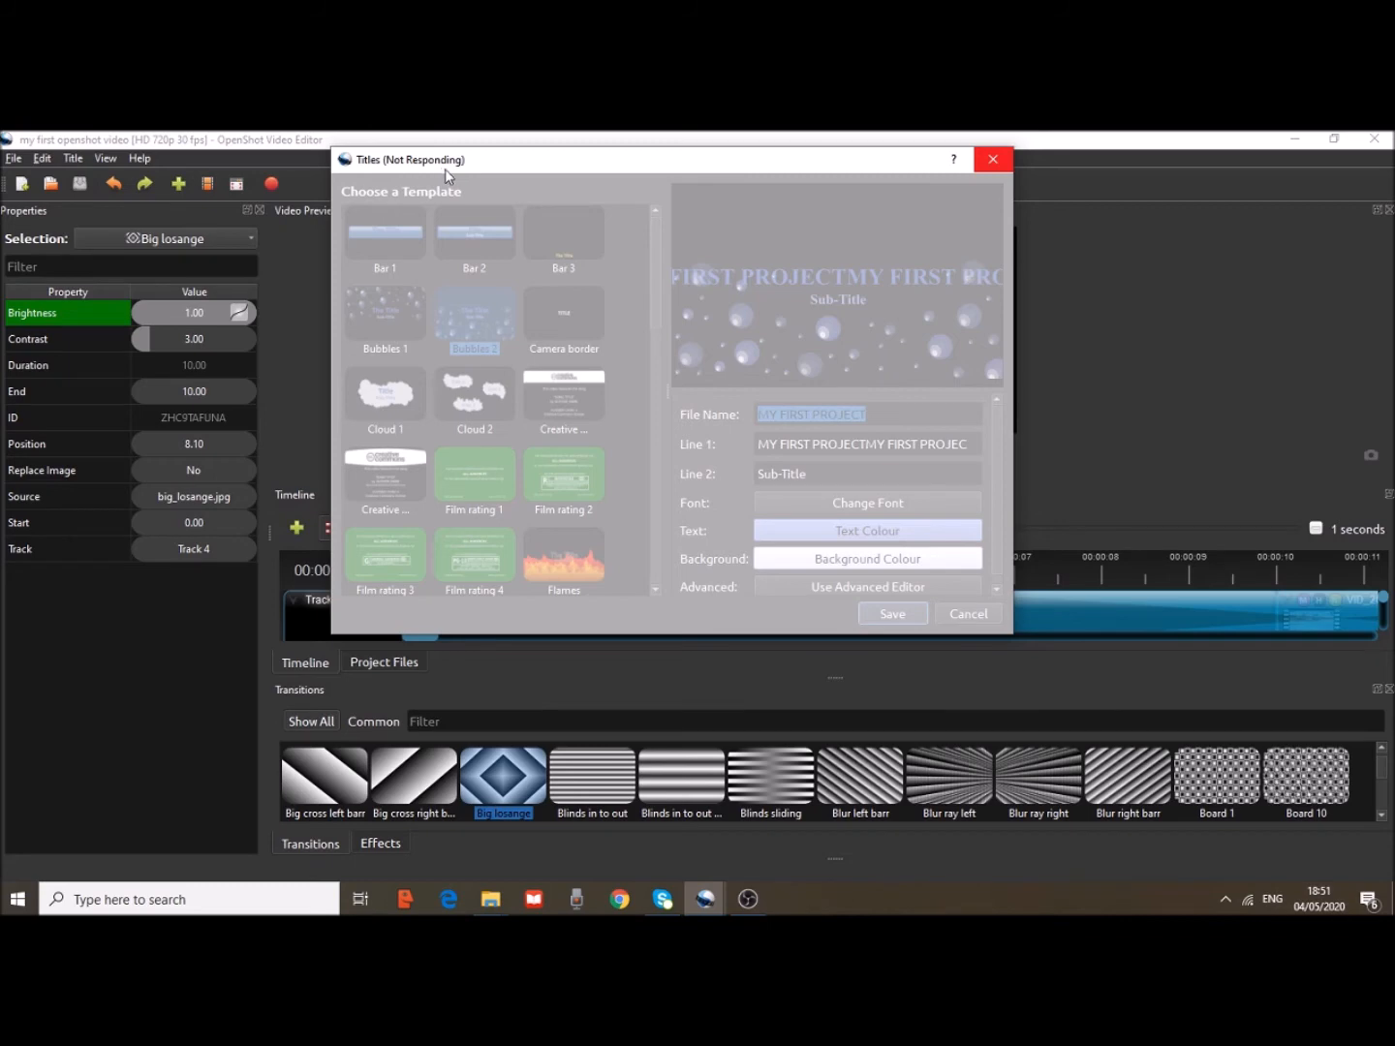
click(748, 898)
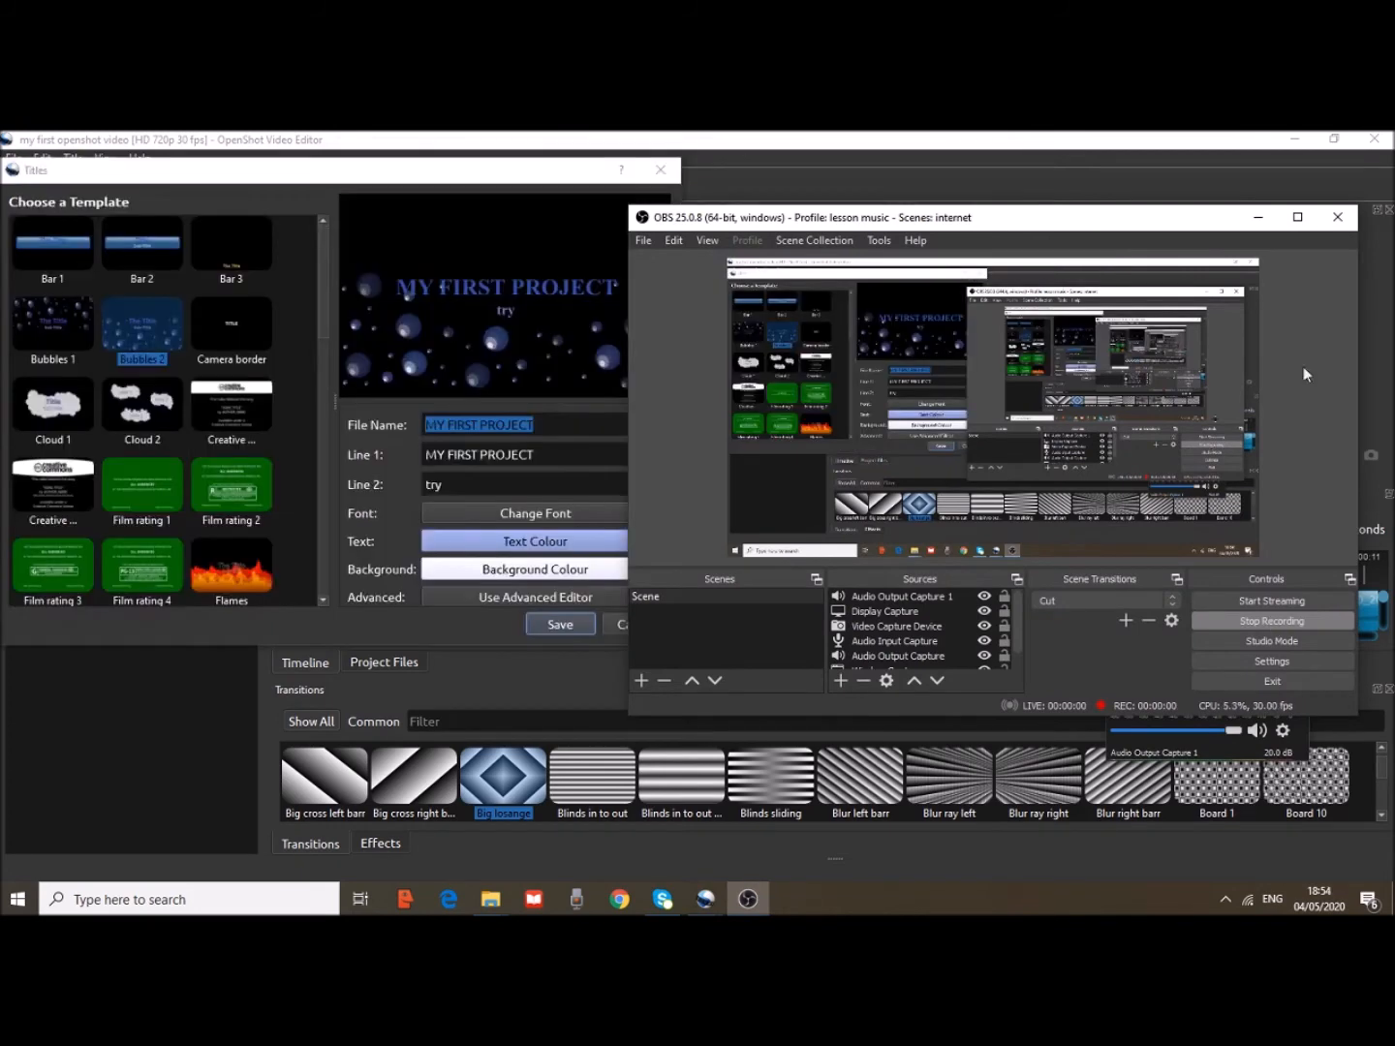
click(1259, 216)
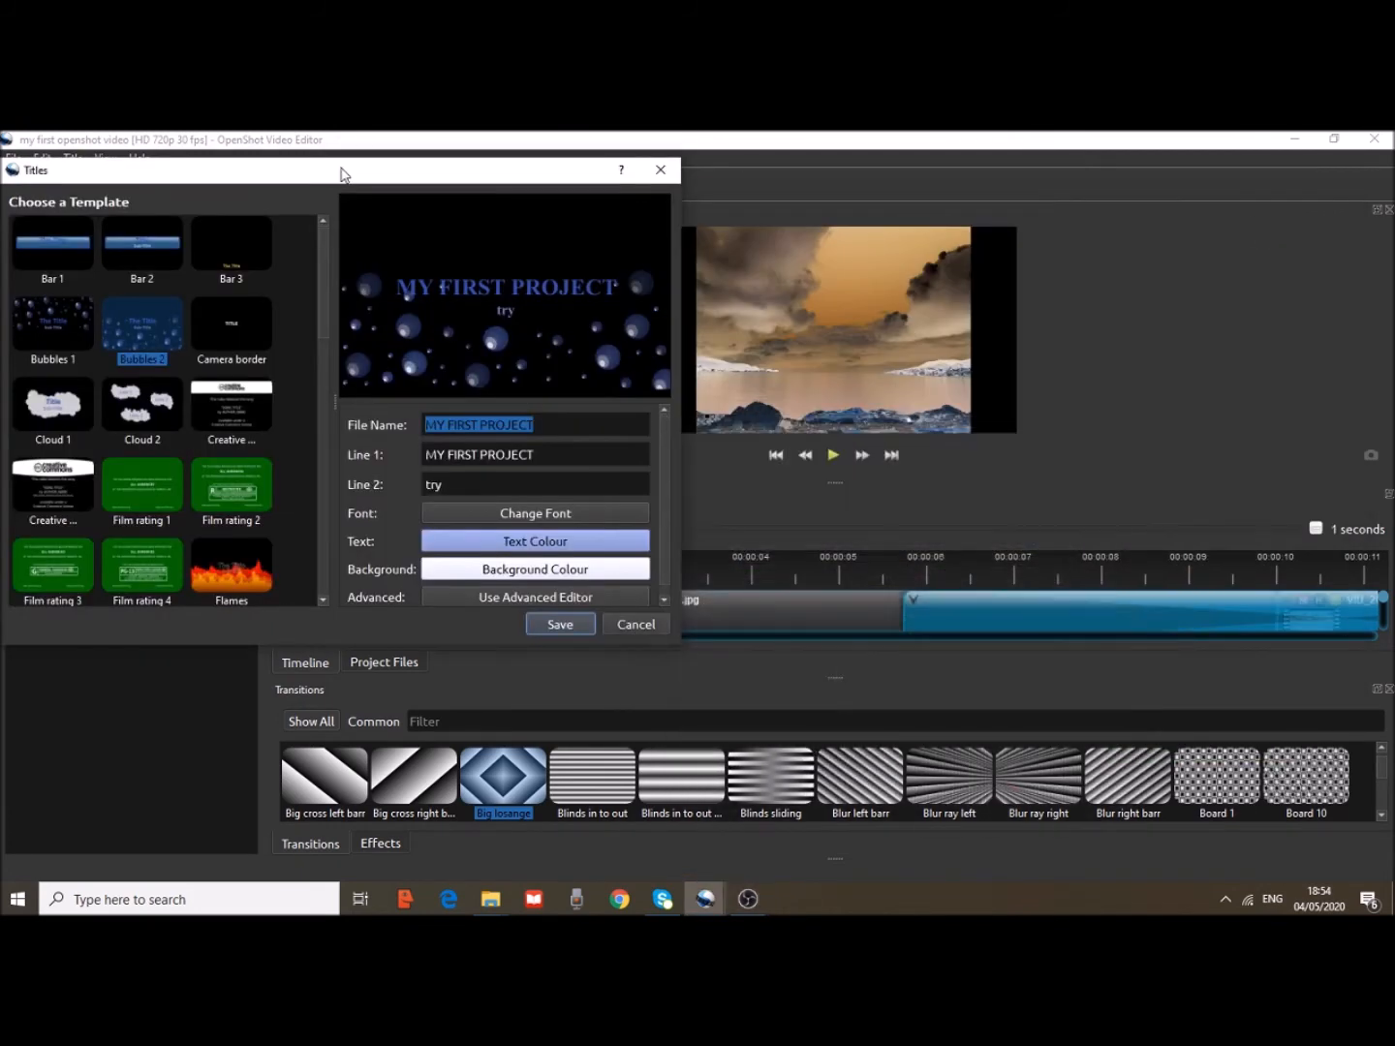
Set the title's font to Yu Gothic Medium, Regular style, size 20, with strikeout
drag(369, 174, 639, 171)
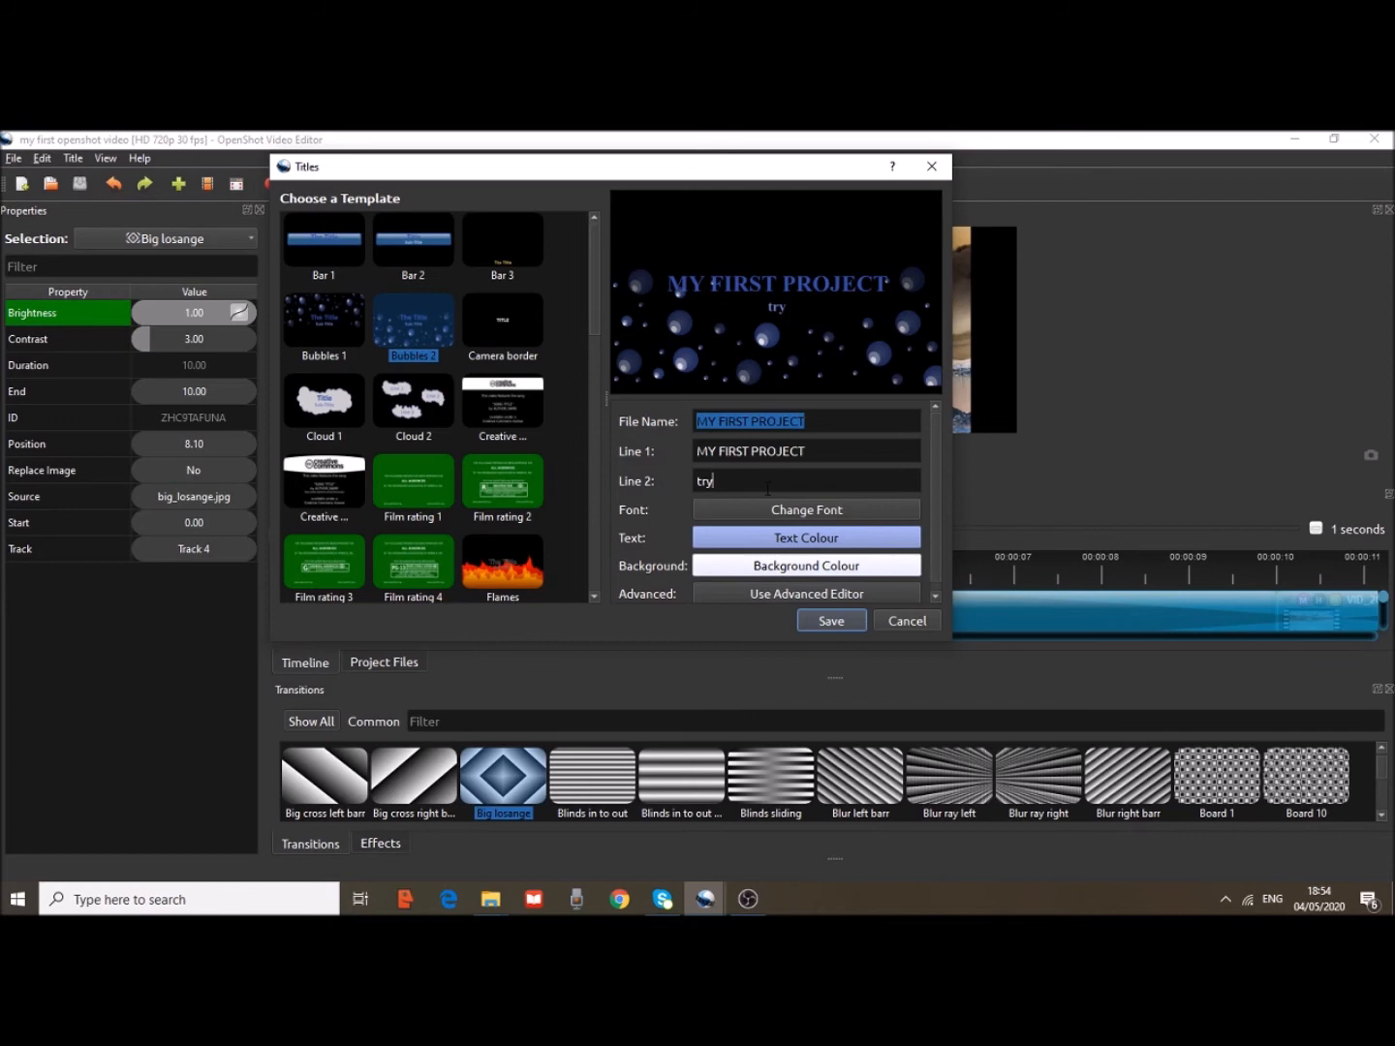
click(799, 516)
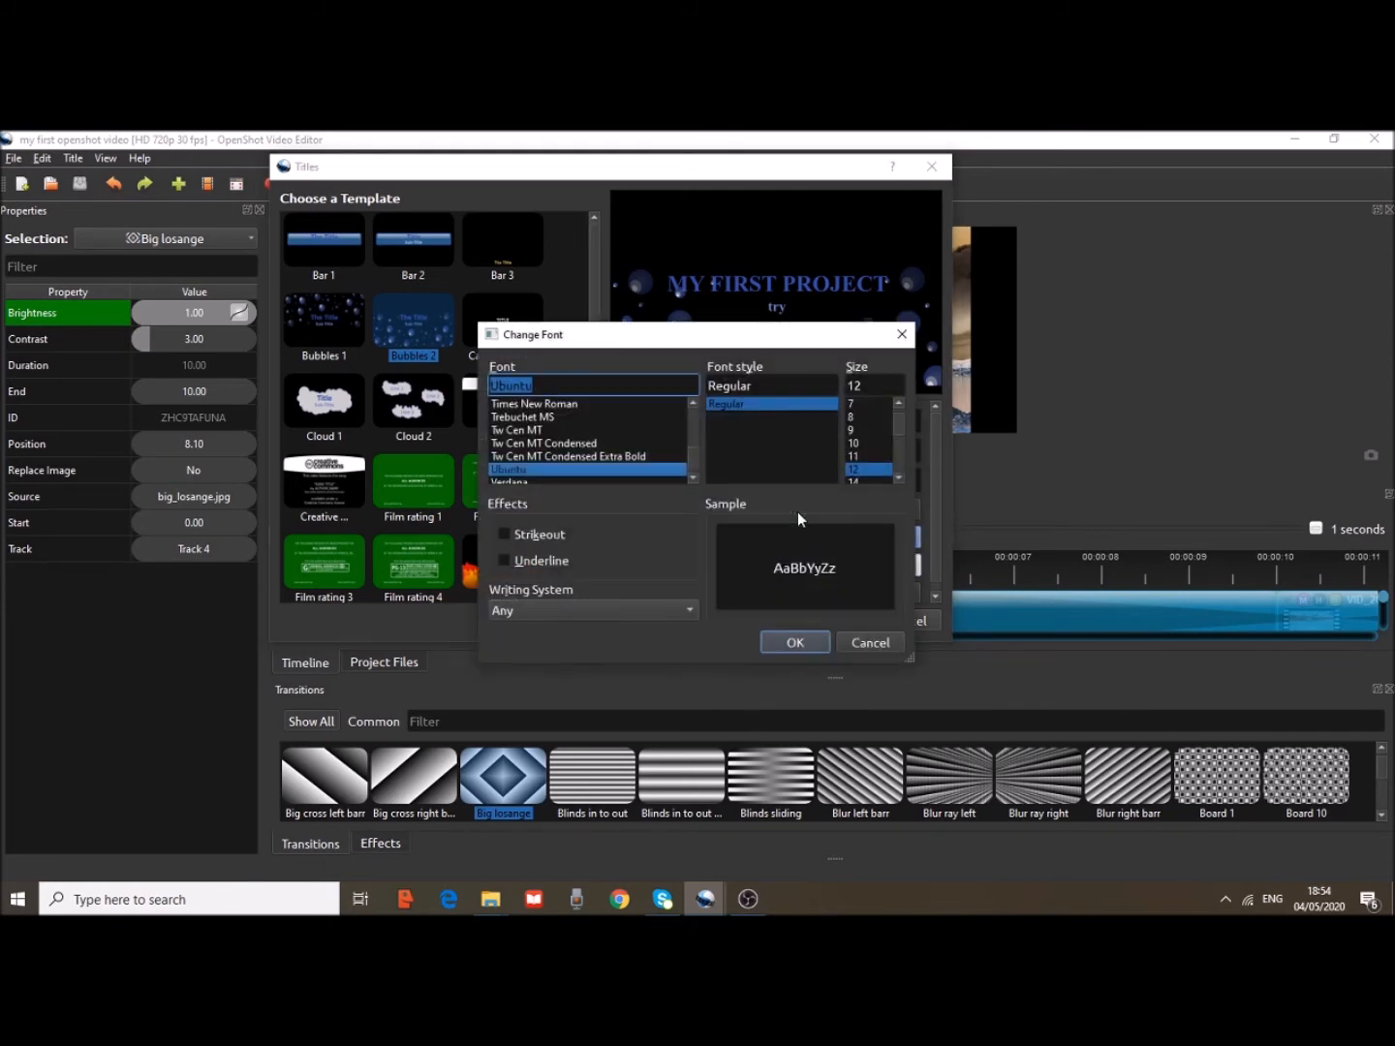
scroll(532, 435, down, 3)
click(532, 431)
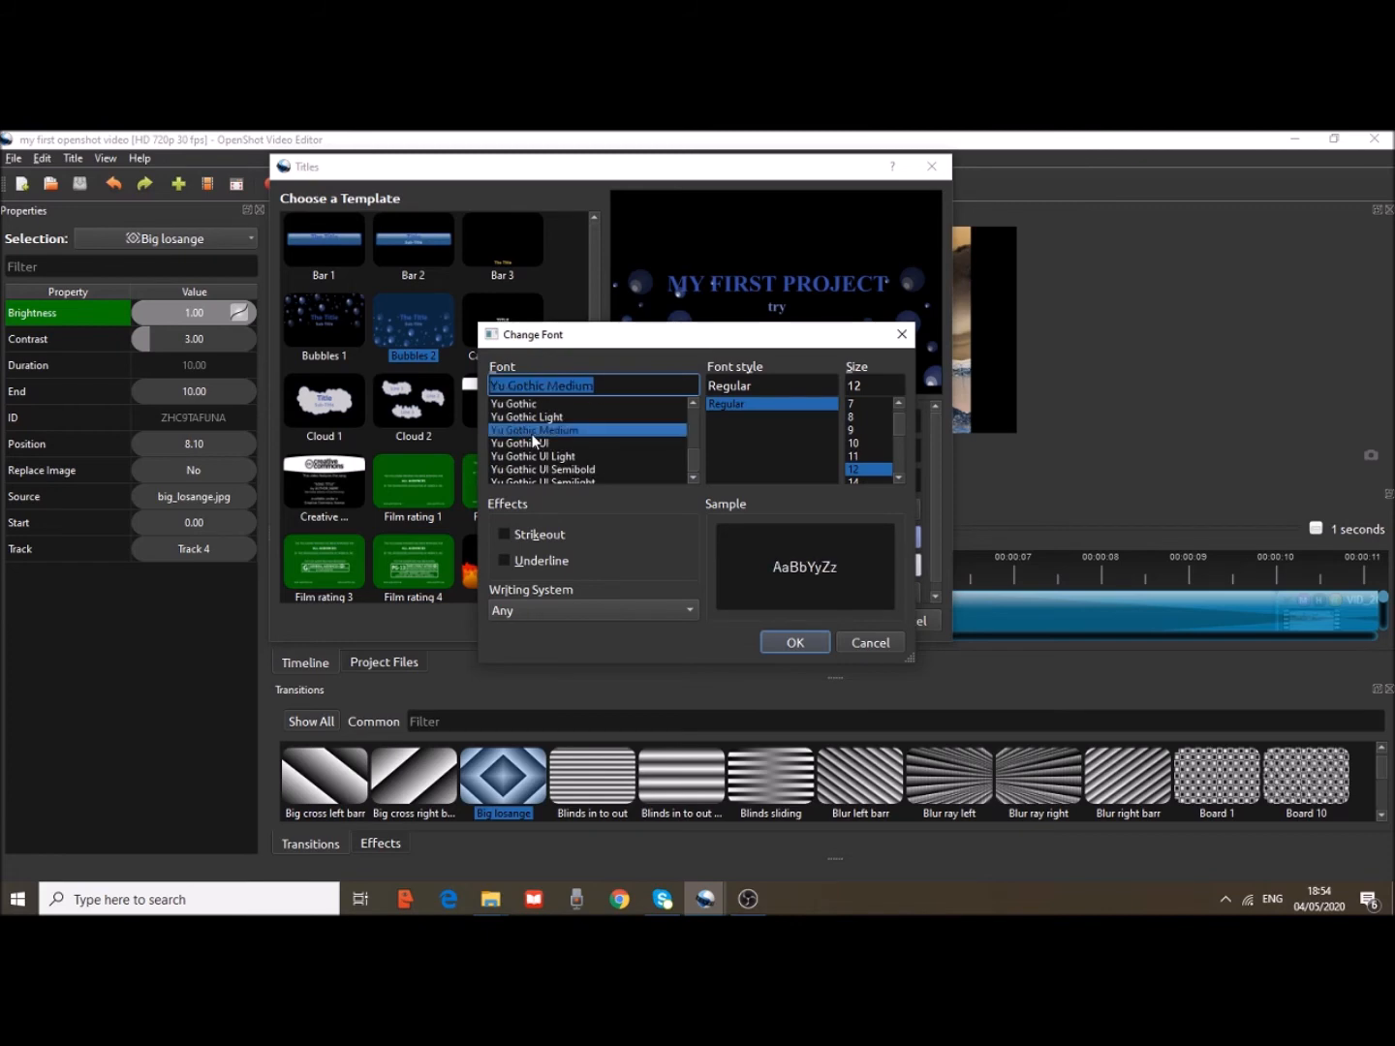
click(503, 537)
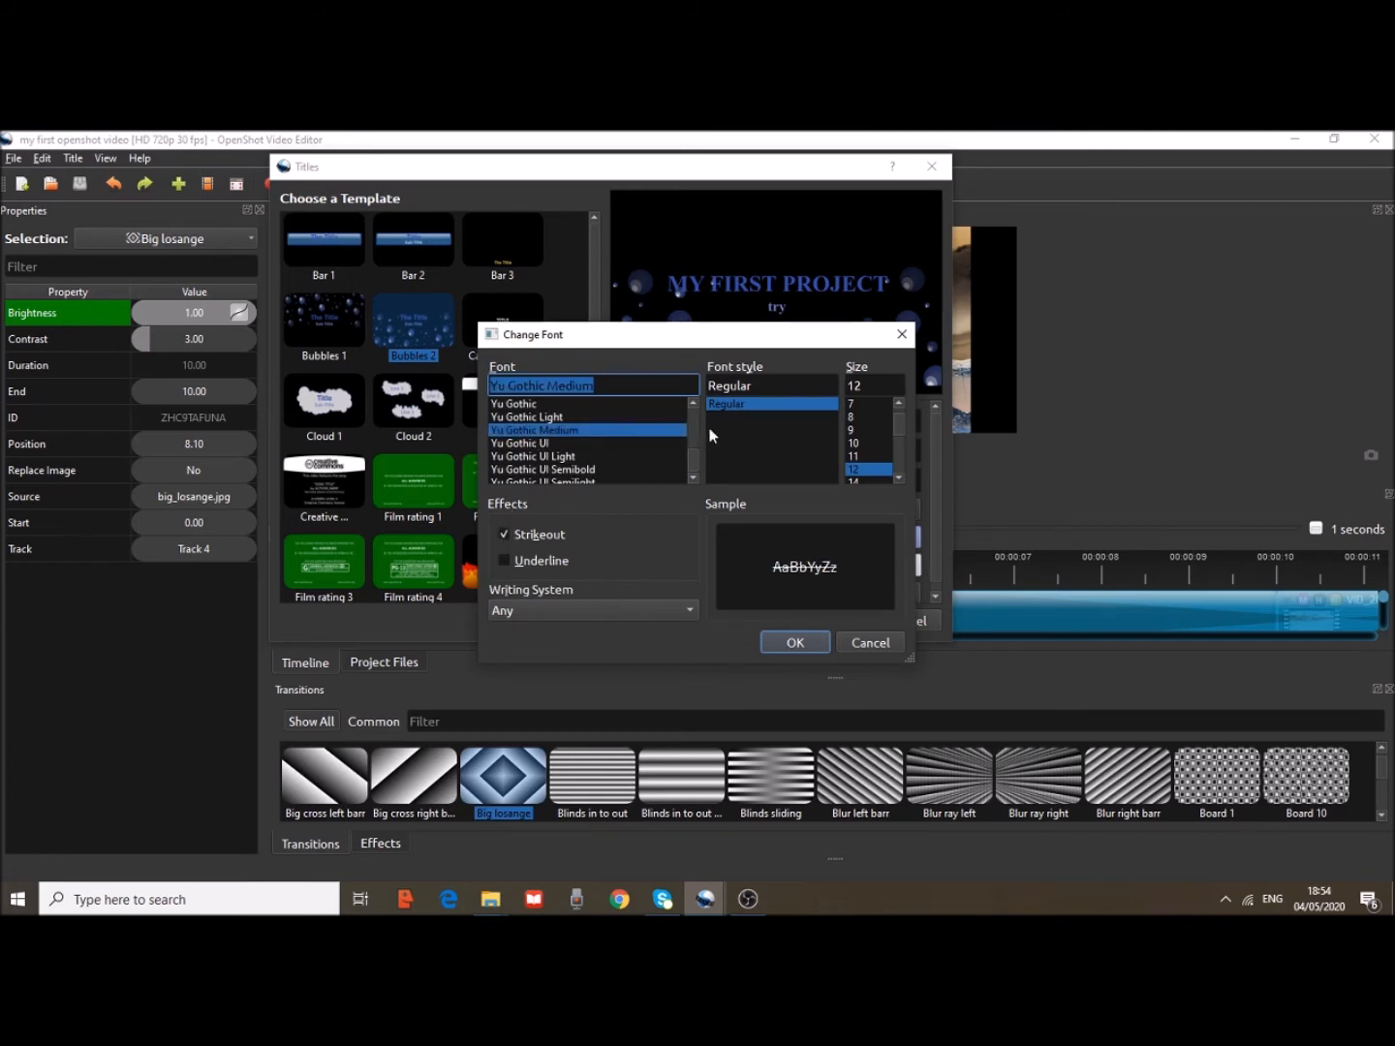
click(854, 442)
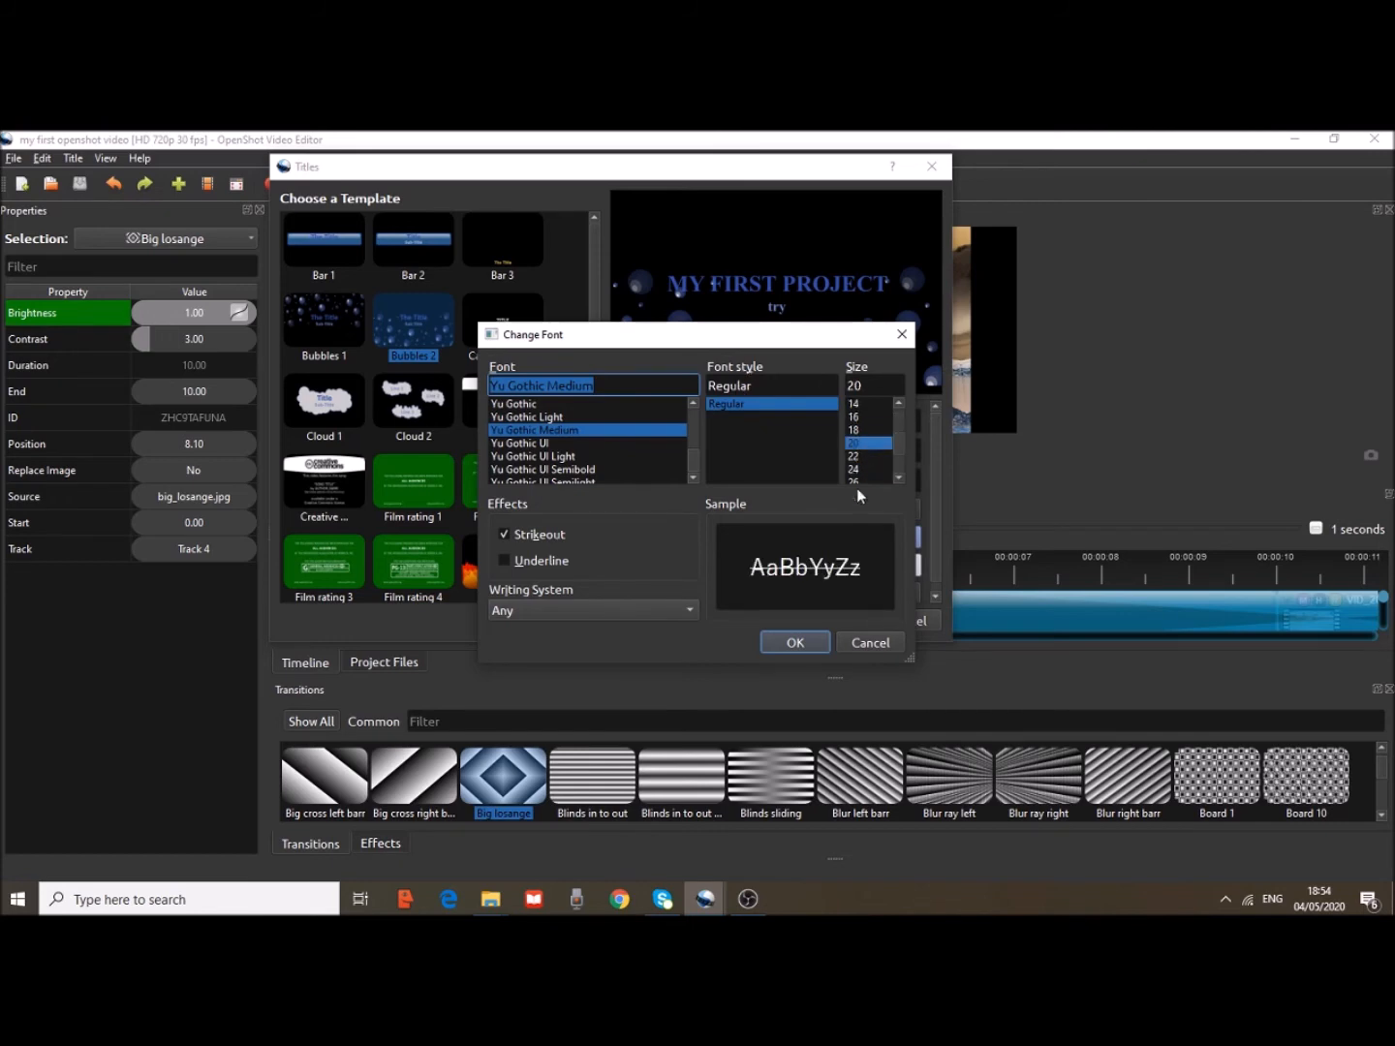
click(788, 645)
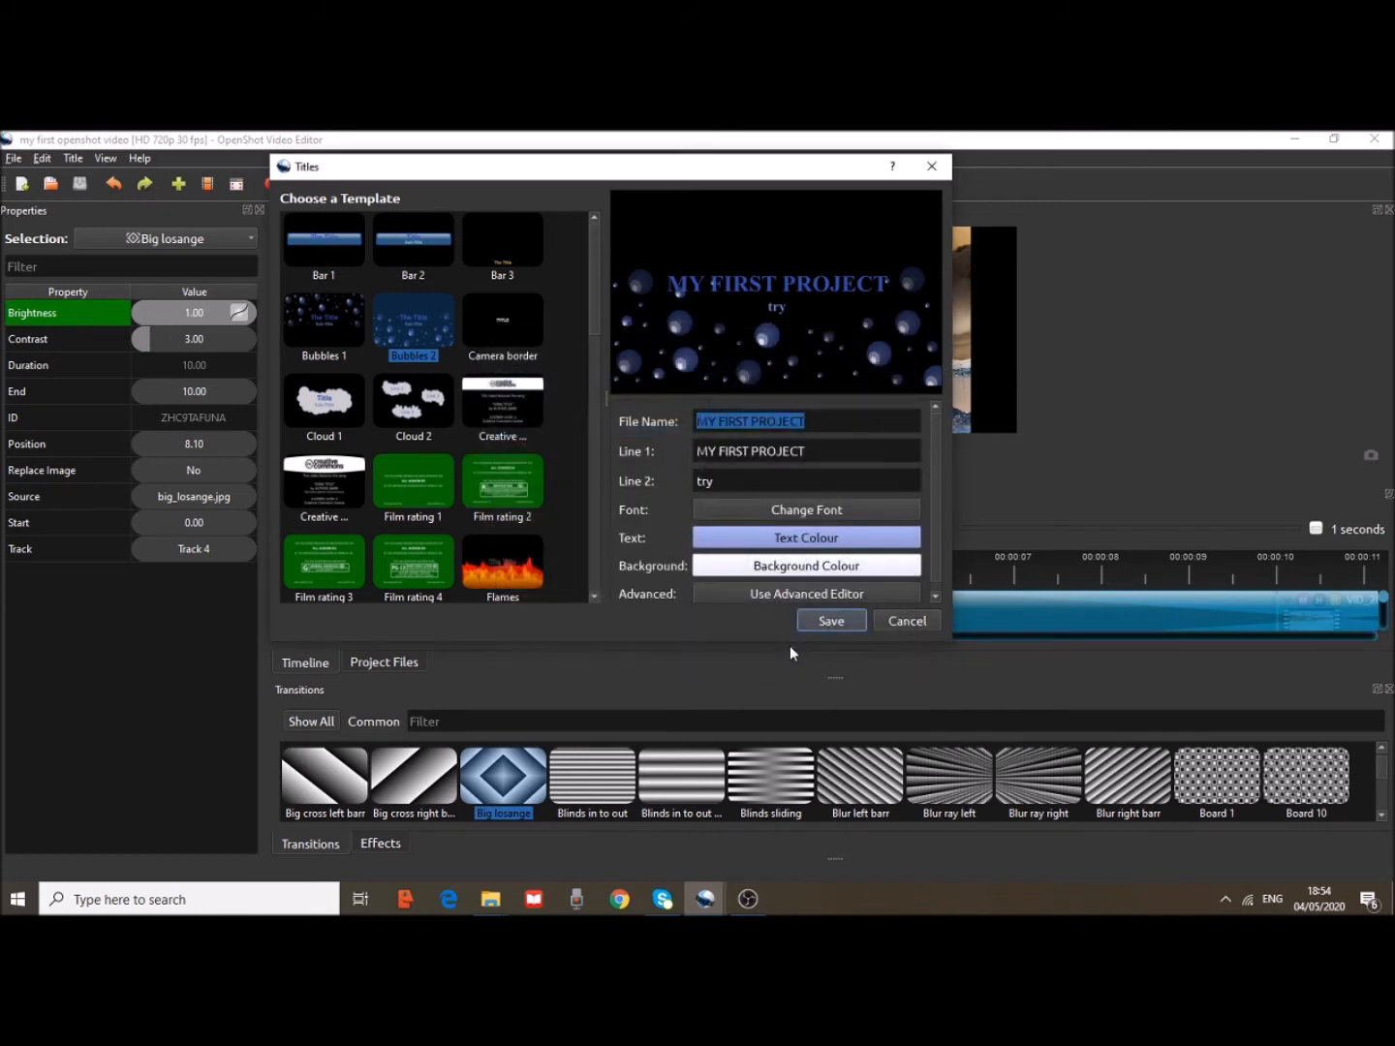
Set the title's text colour to the basic dark red, #550000
click(785, 538)
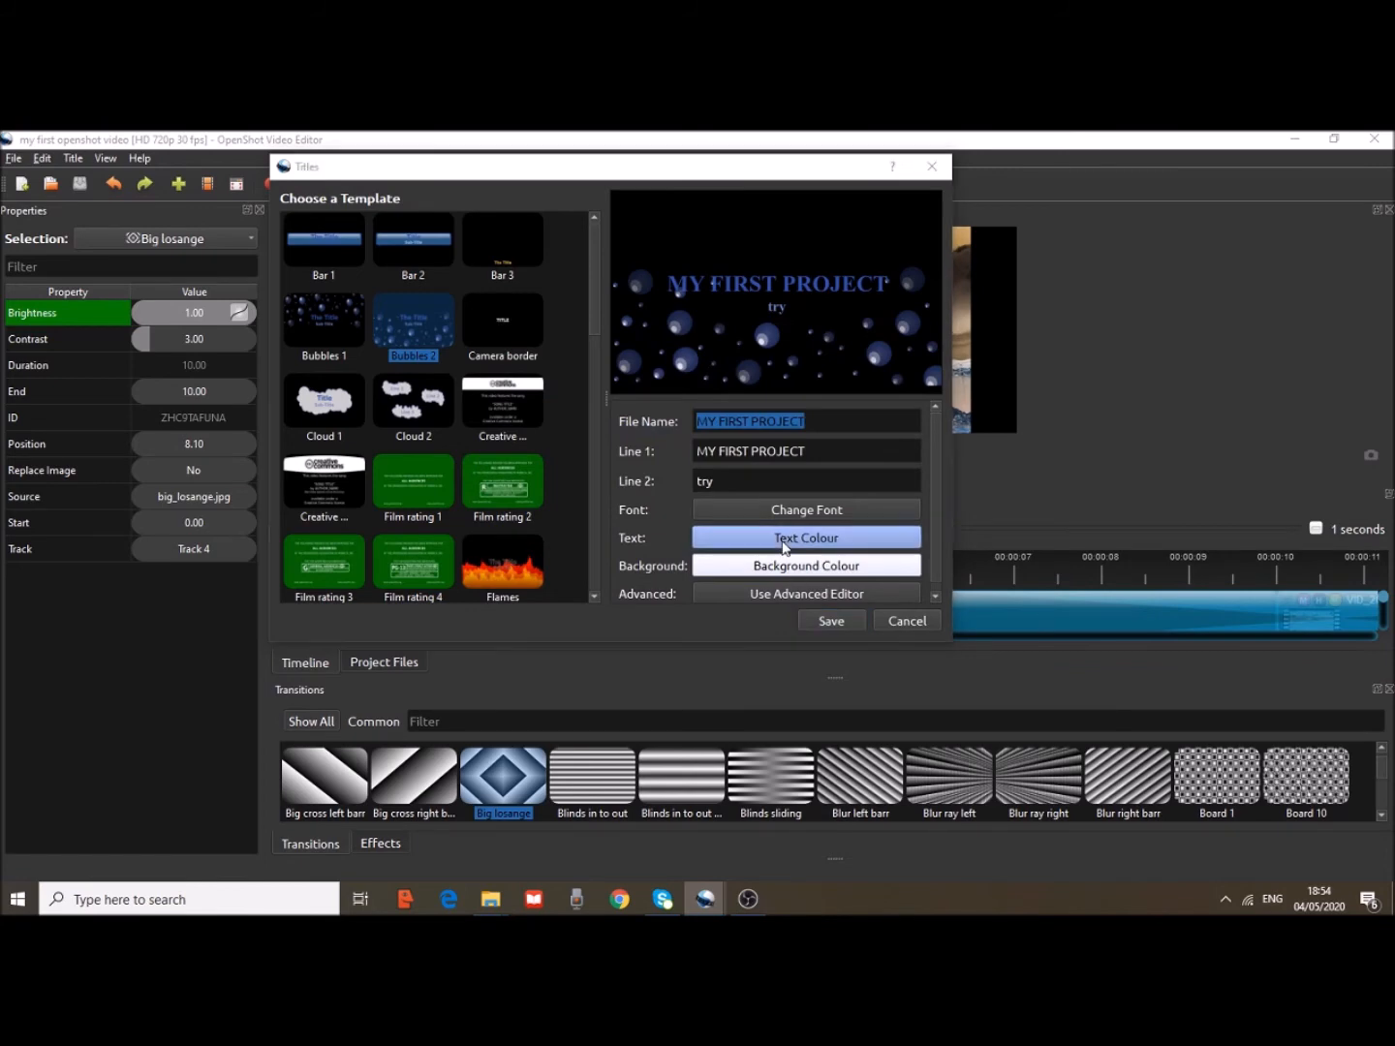
drag(648, 201, 520, 287)
click(273, 405)
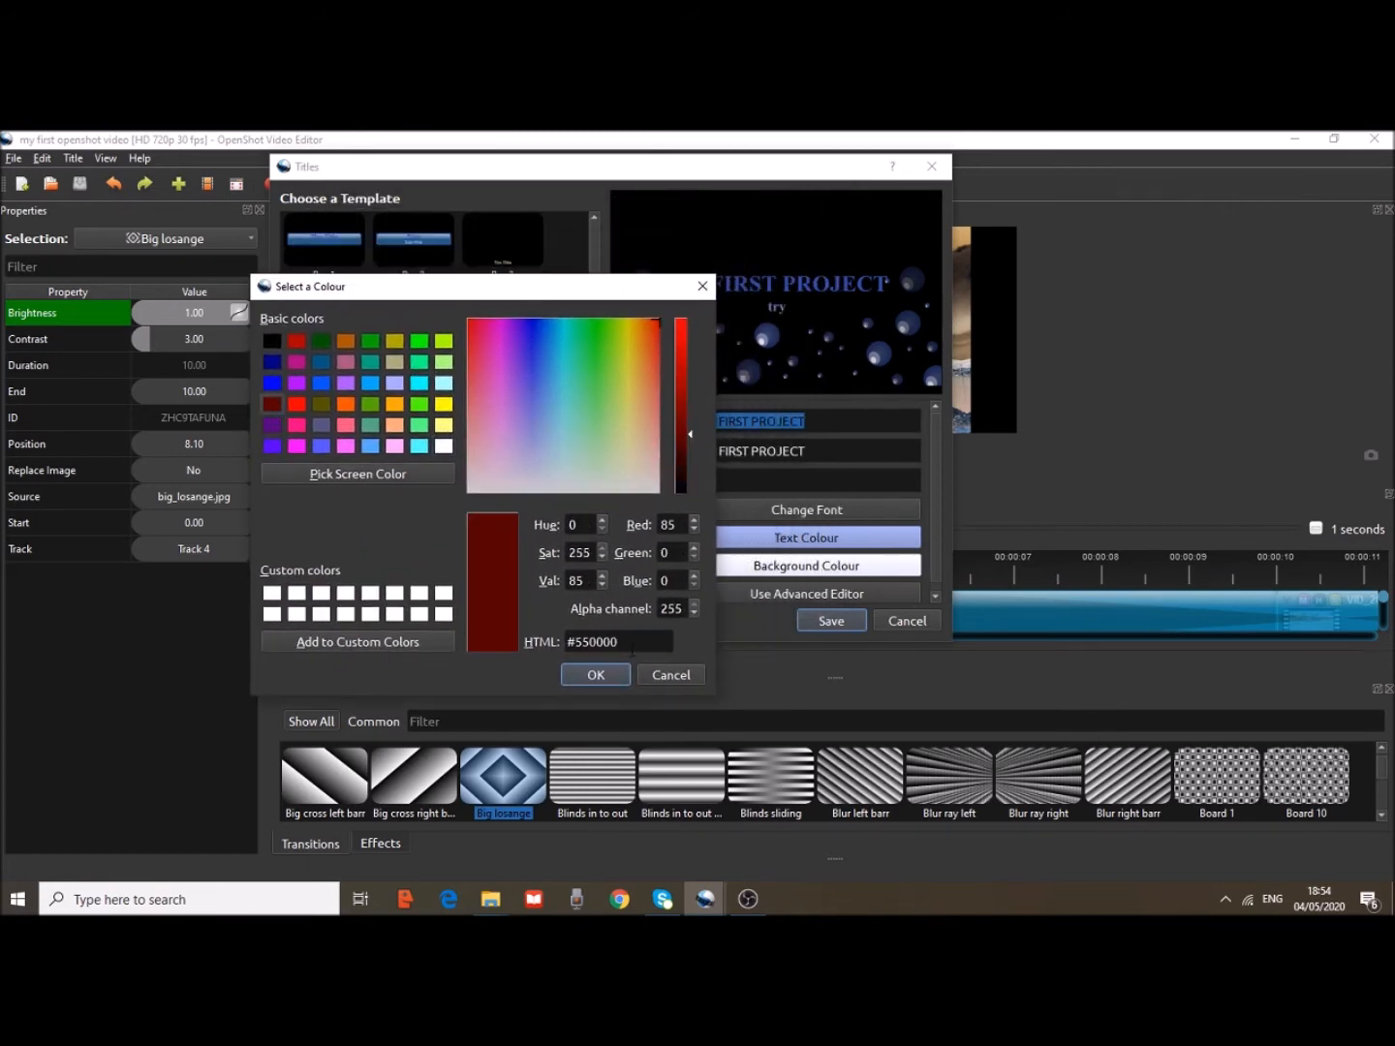
click(609, 675)
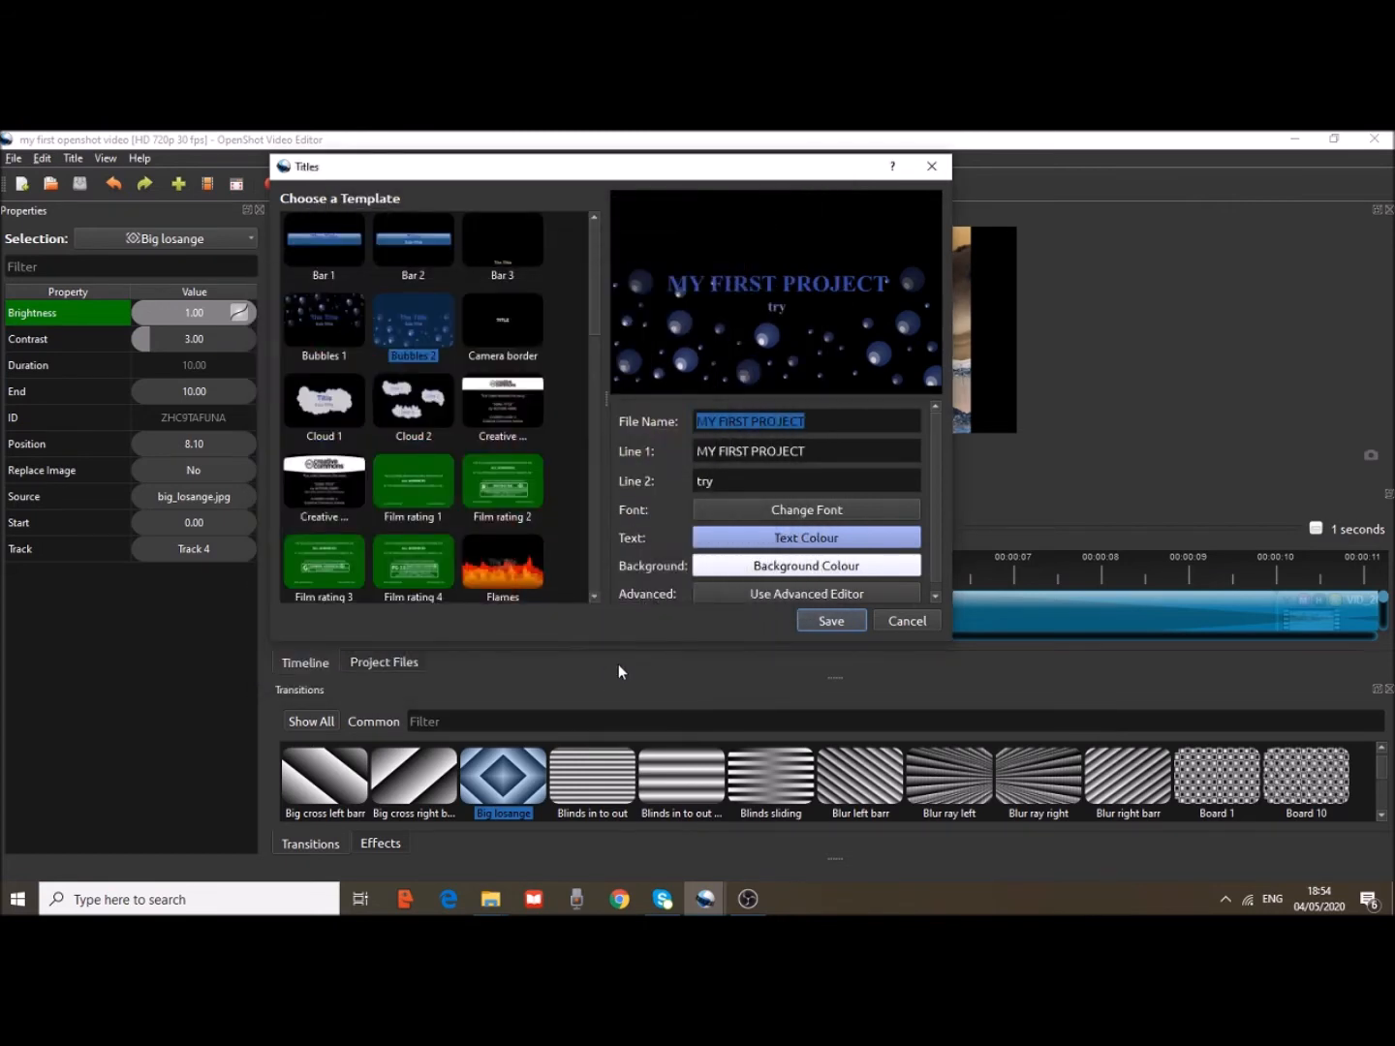
Set the title's background colour to bright green, #7cff17
click(795, 567)
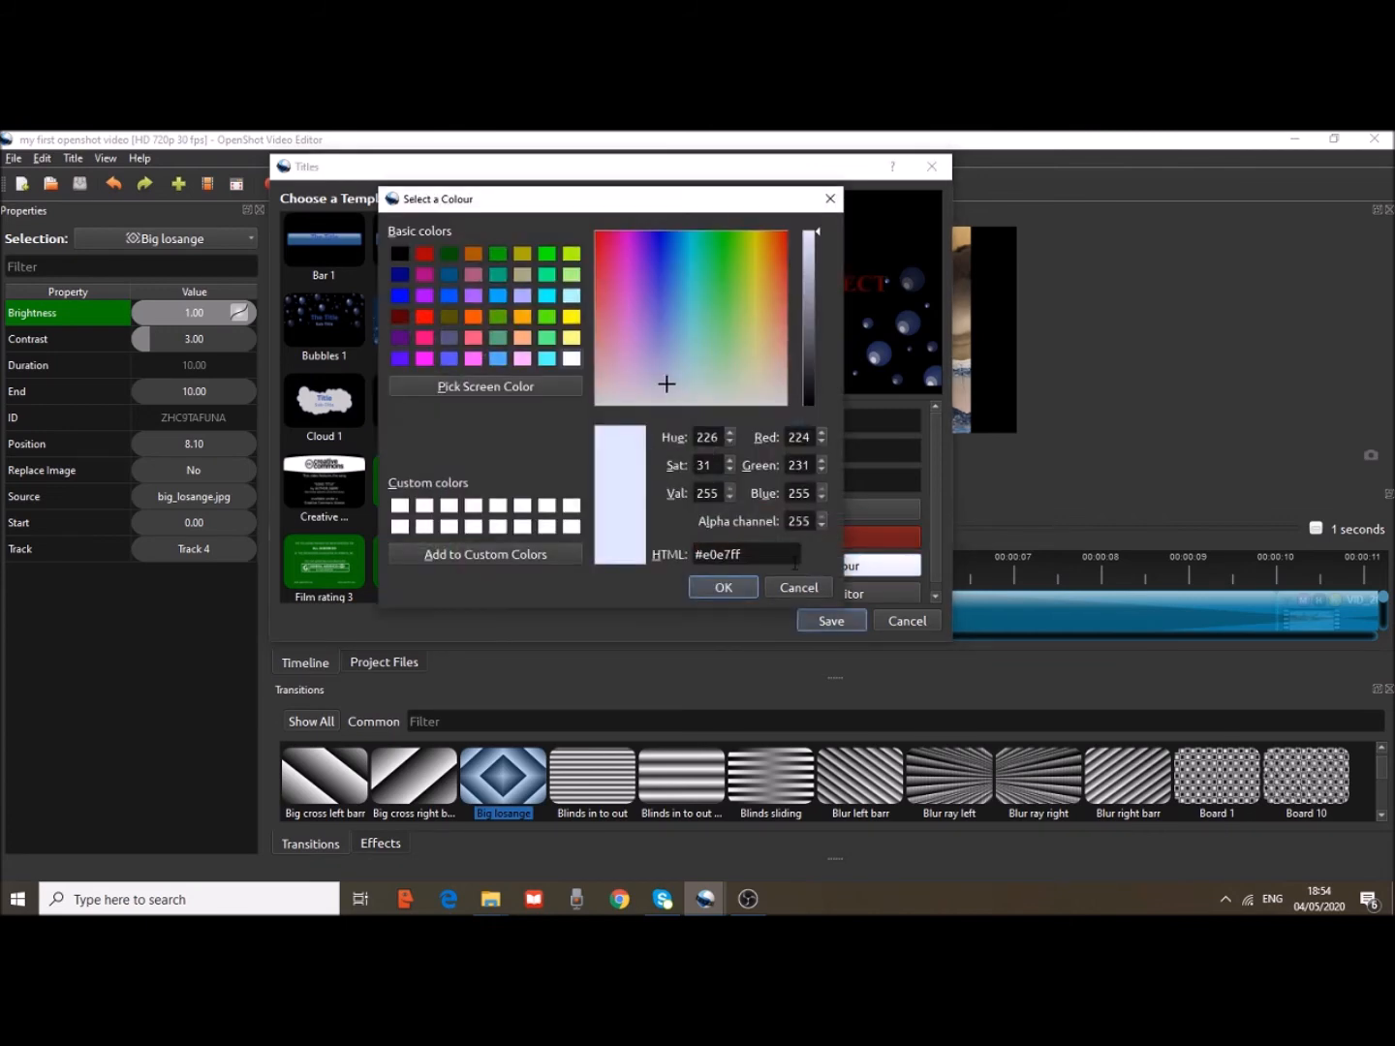
click(737, 248)
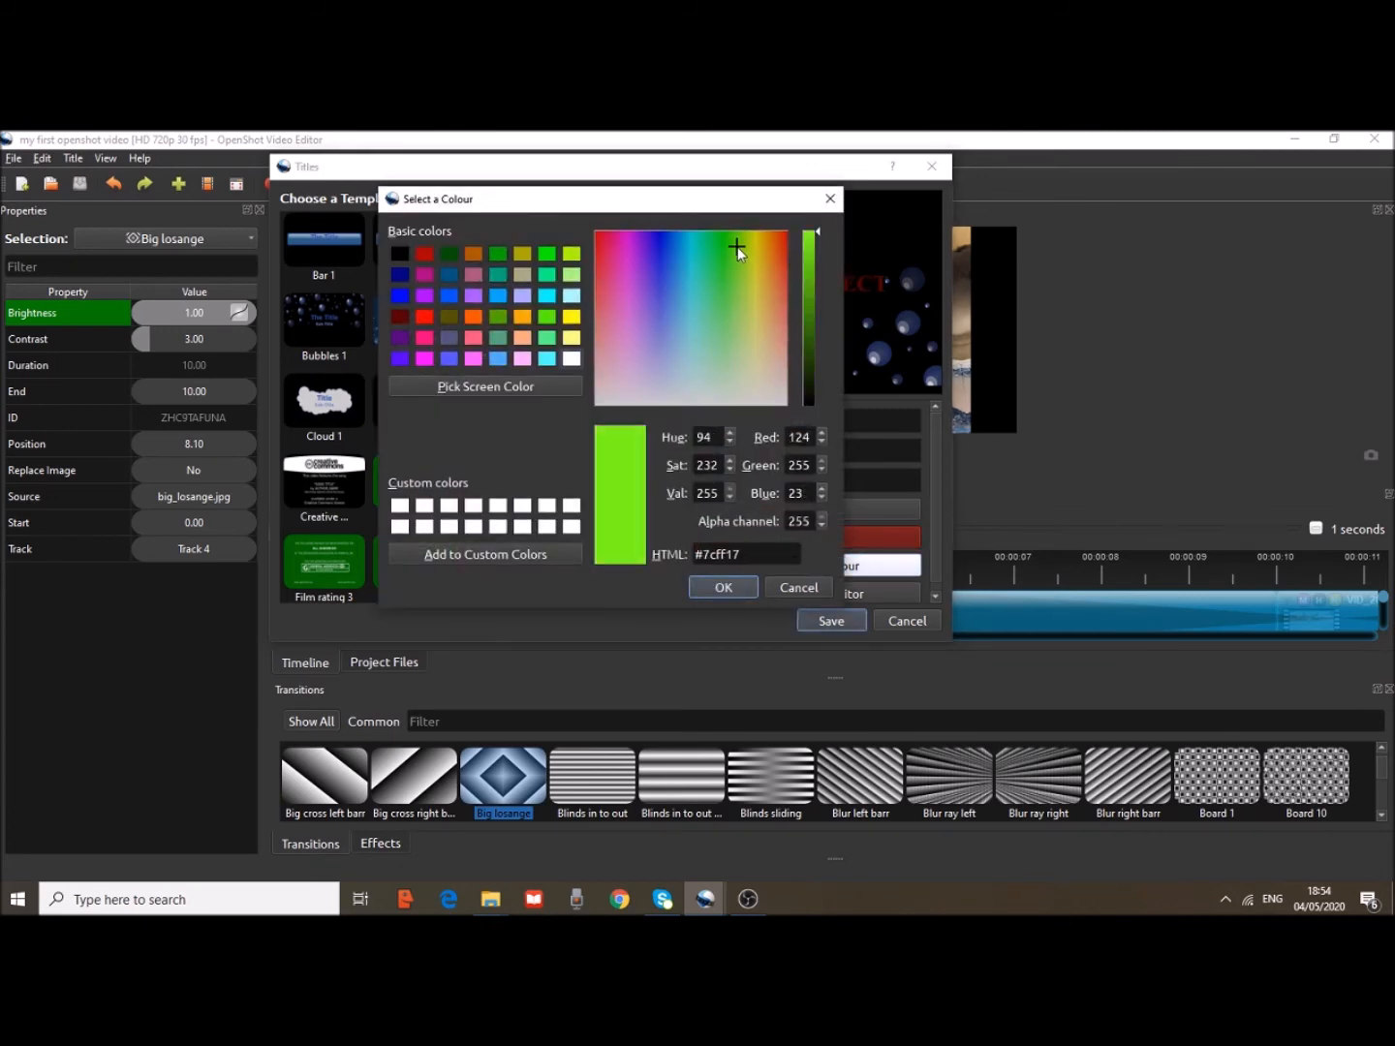
click(724, 587)
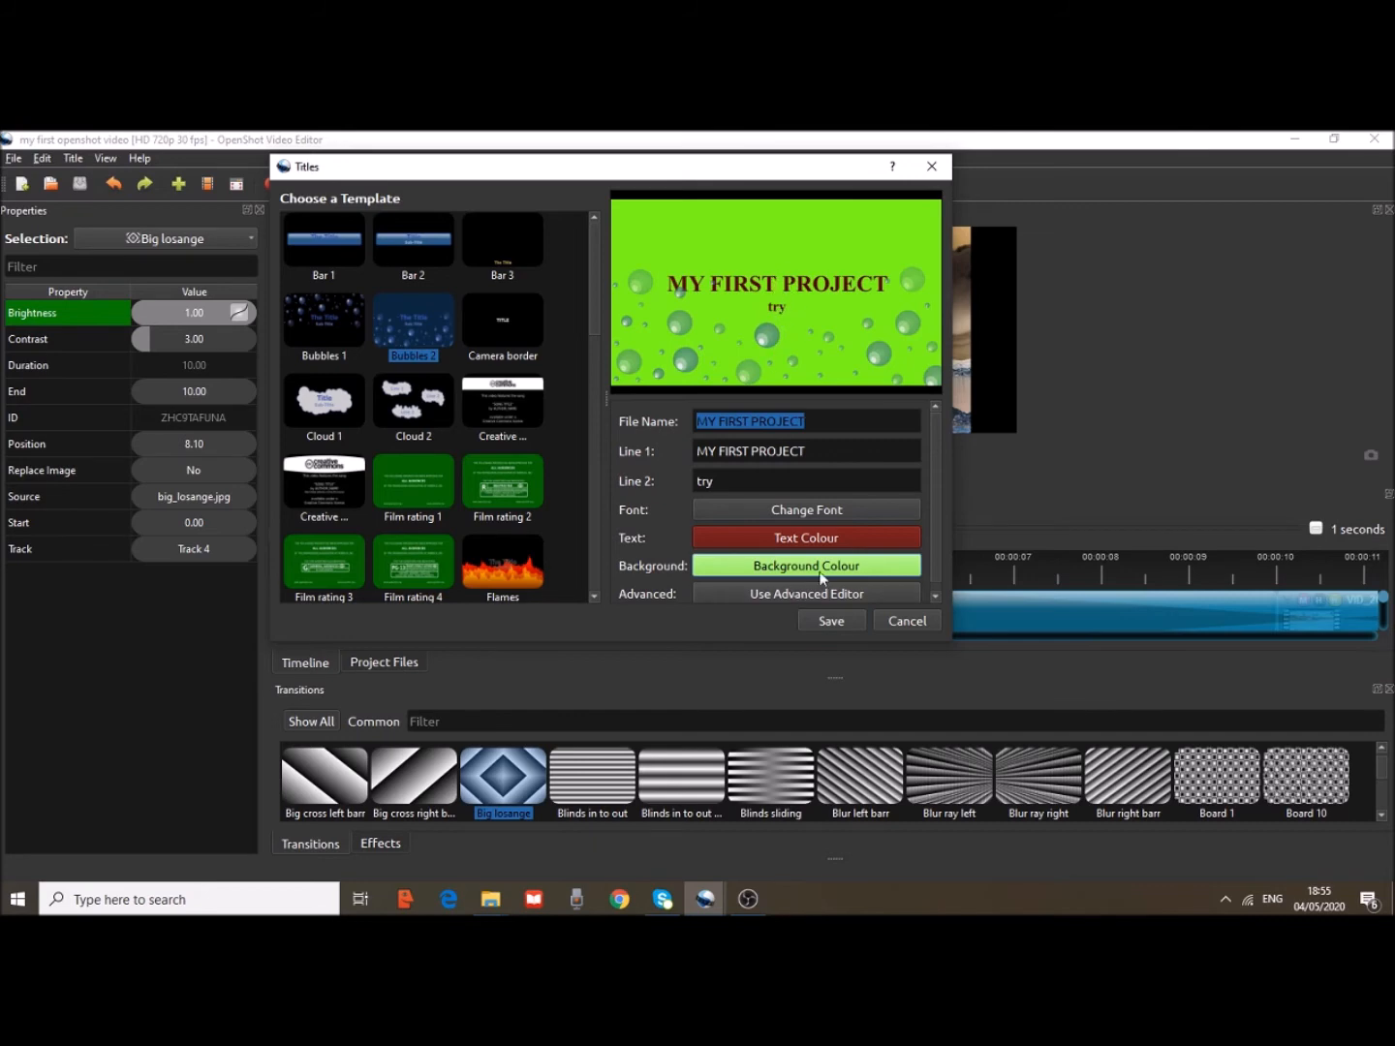
Try to open the title in the advanced editor, and save the title
click(800, 593)
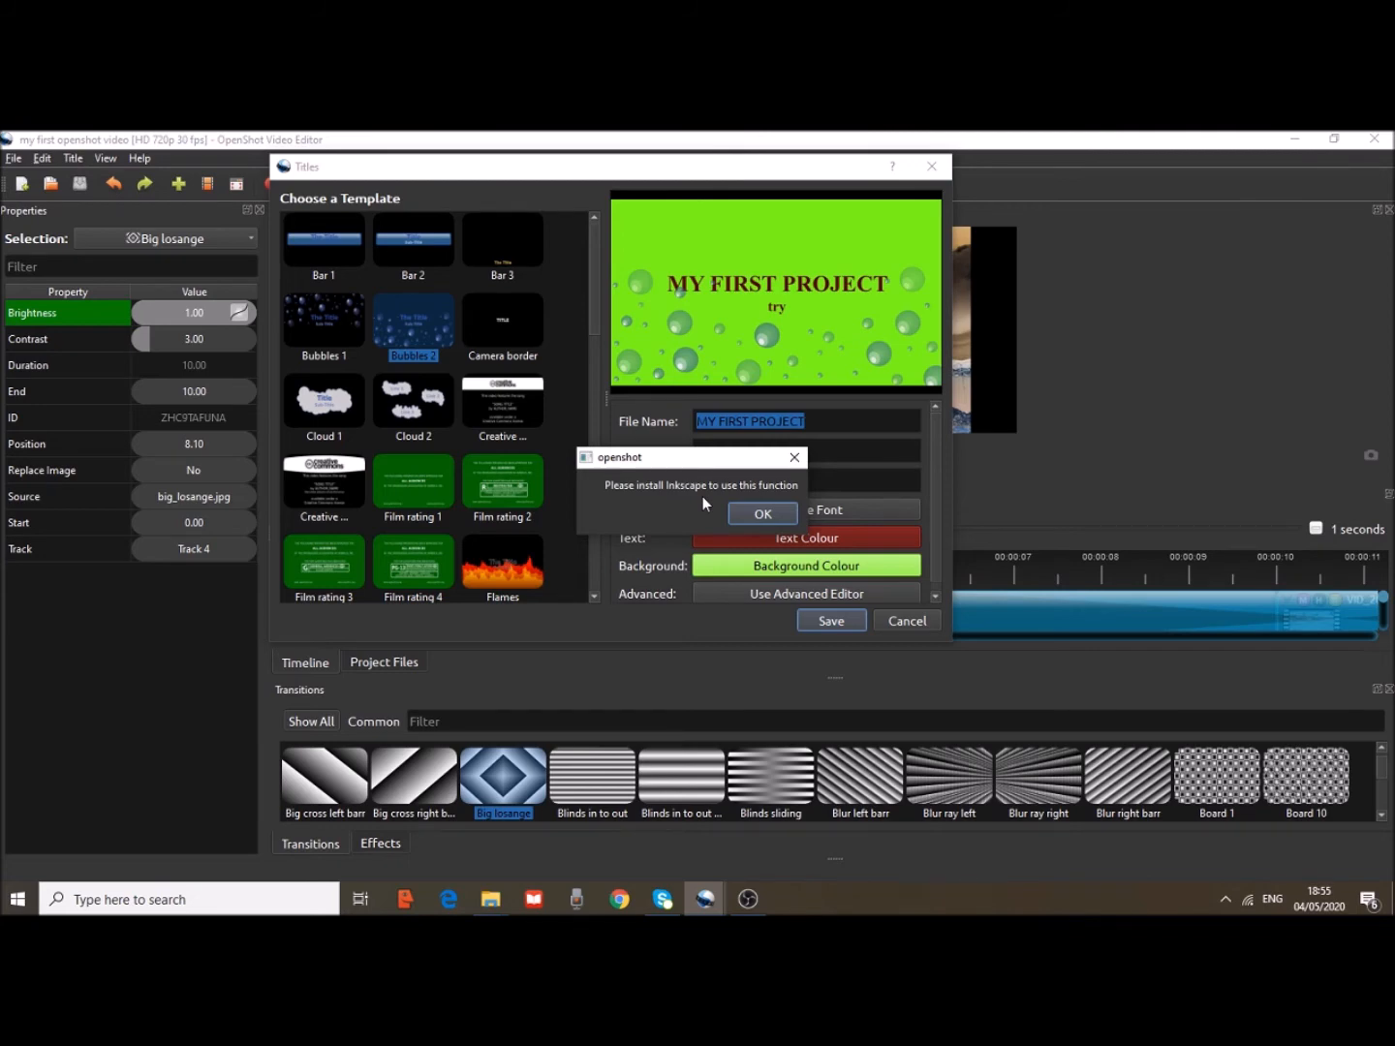
click(762, 515)
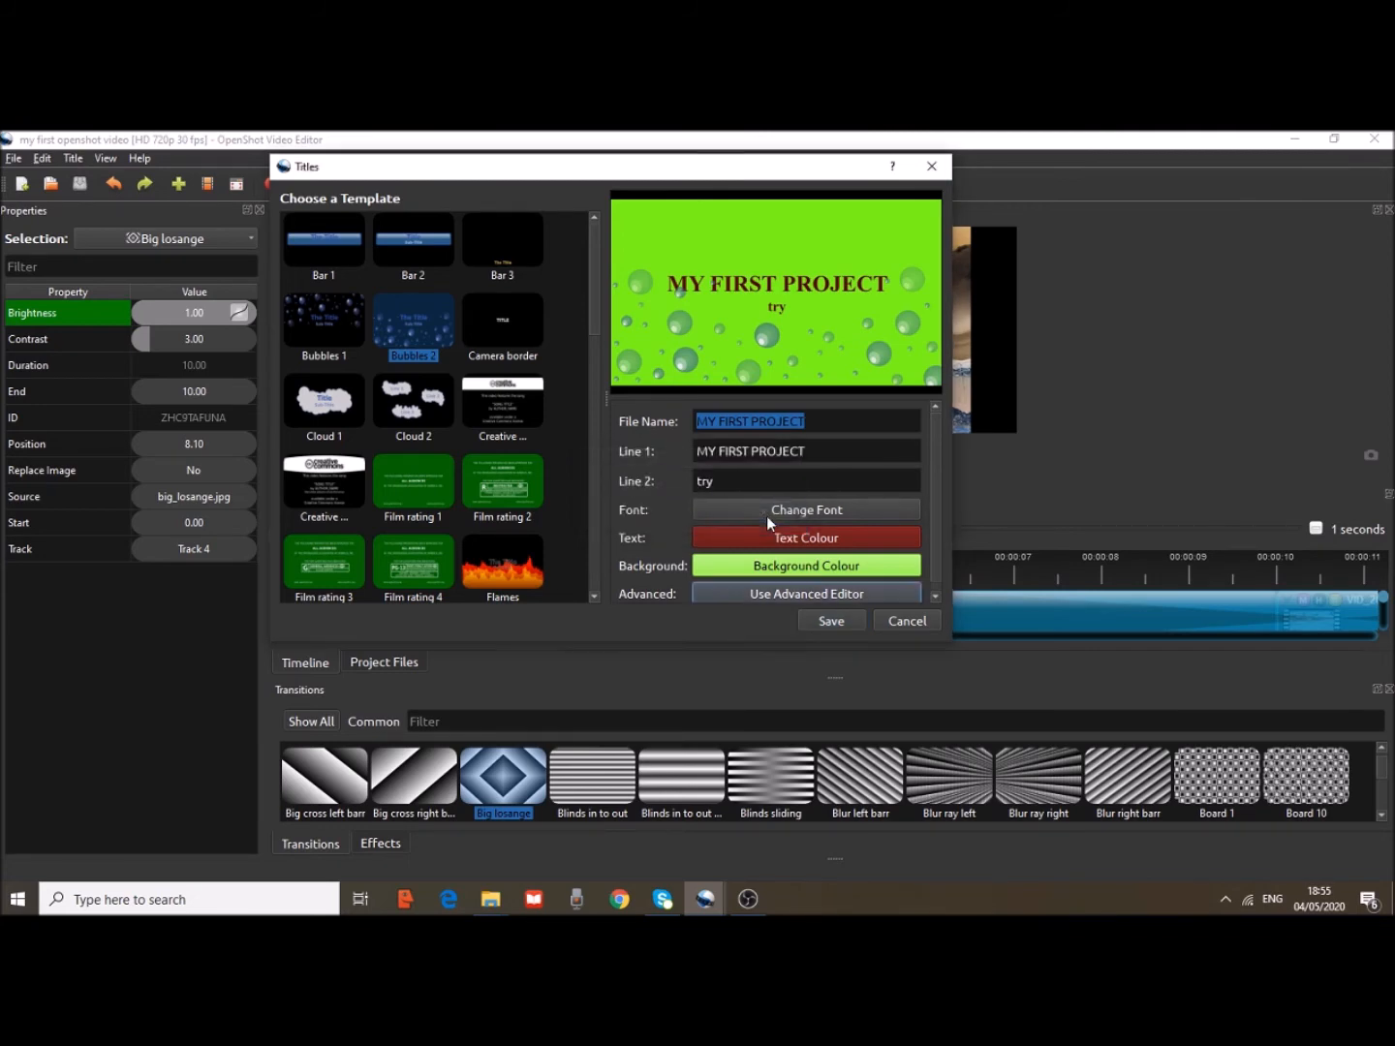
click(831, 620)
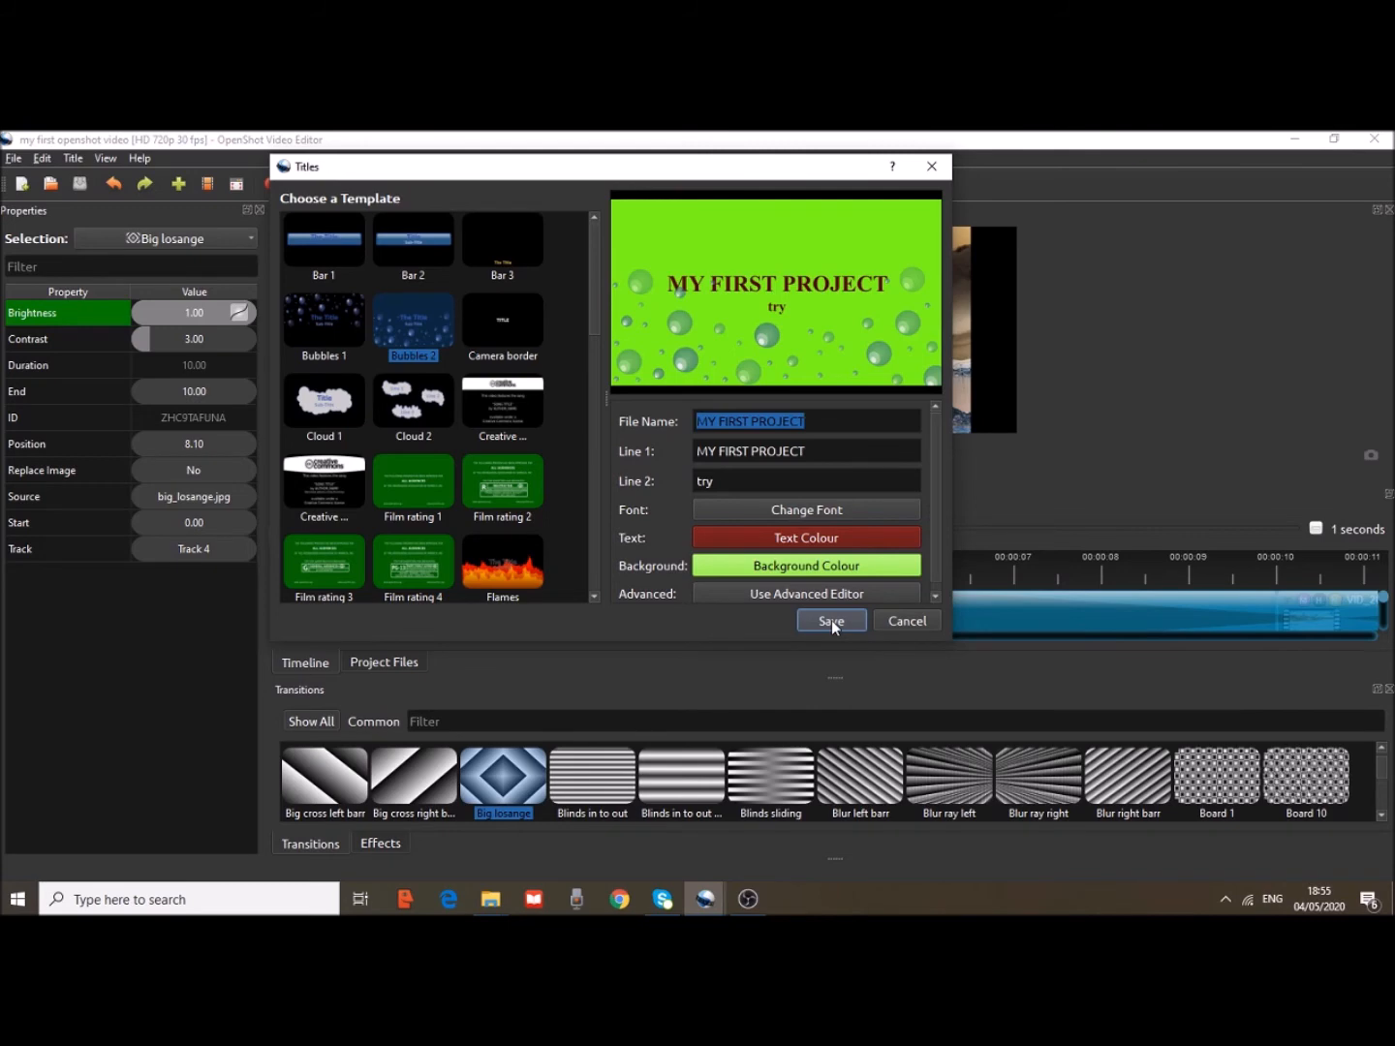
click(831, 621)
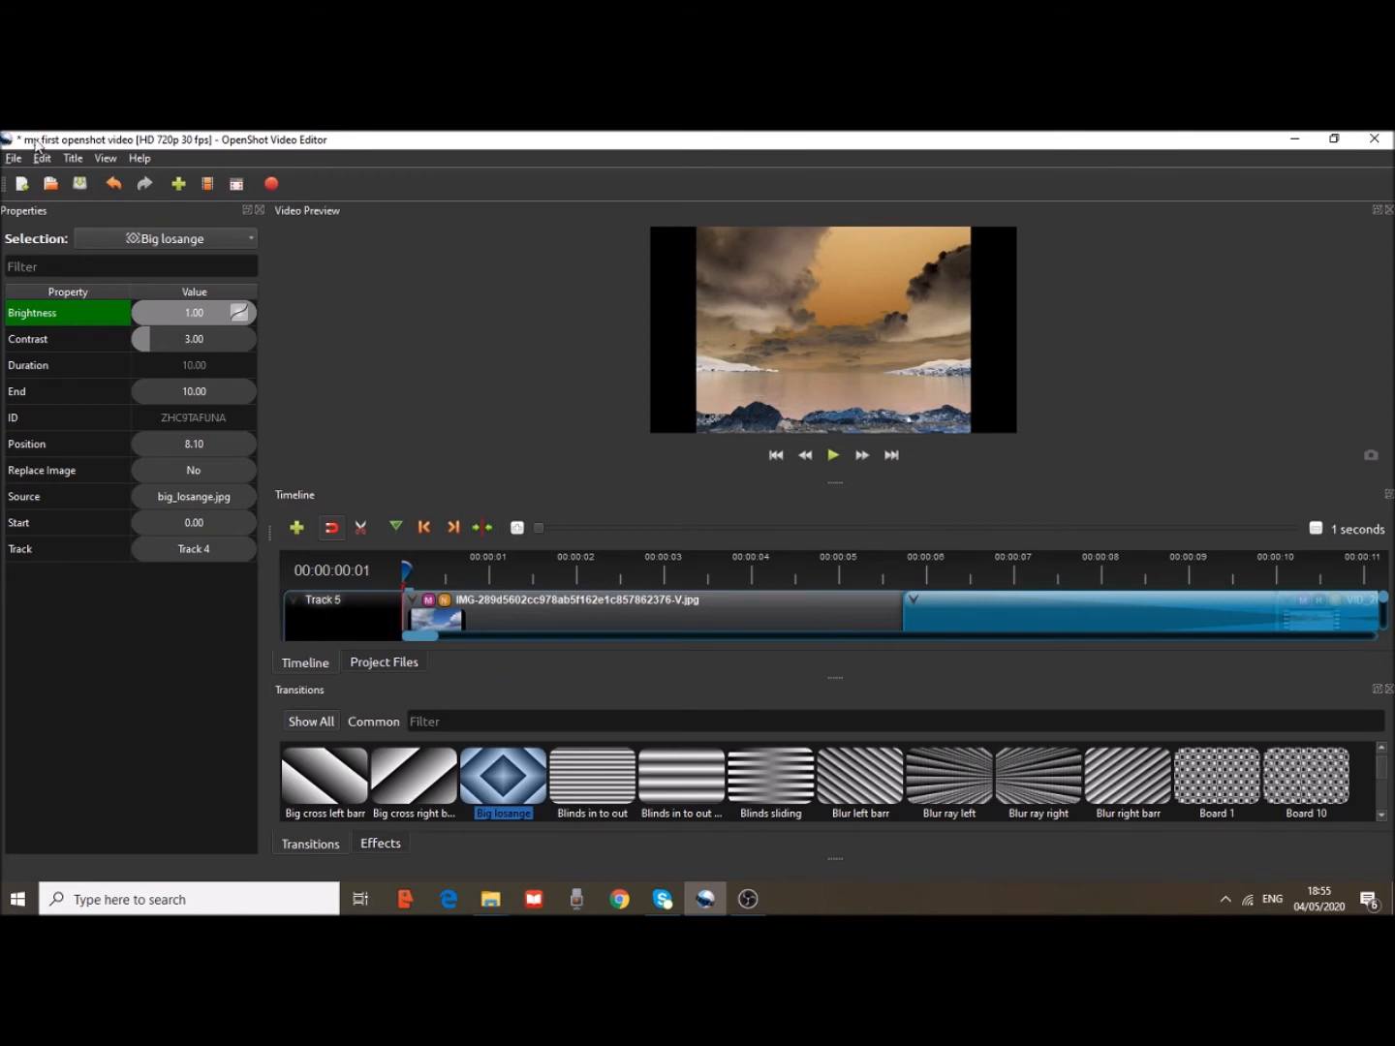
click(72, 159)
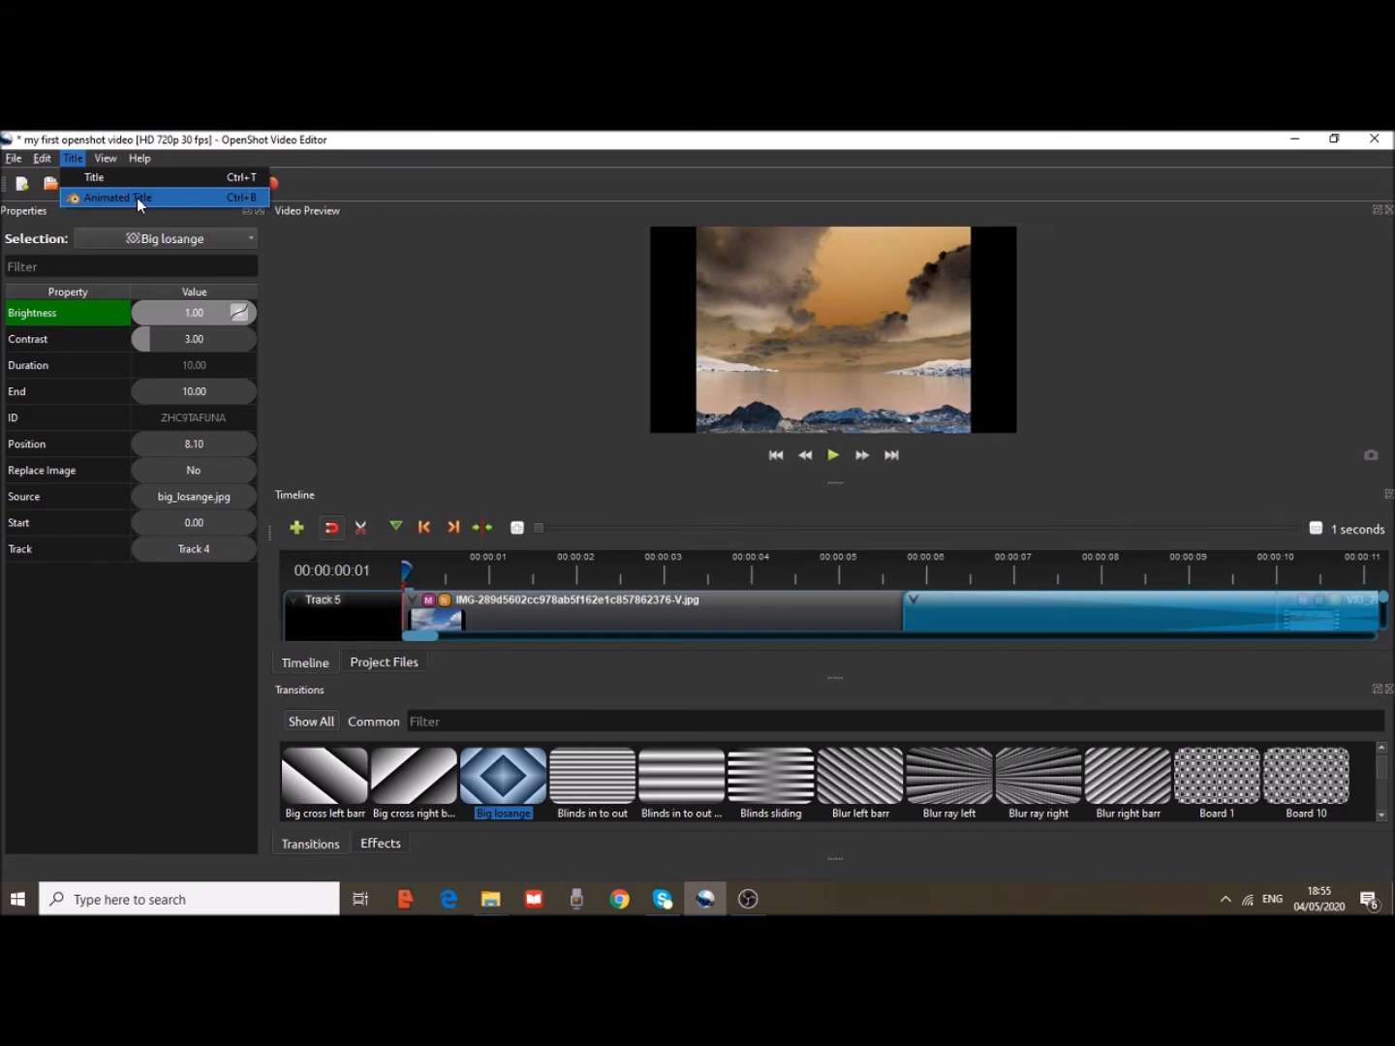
click(345, 238)
Shrink the editor window to look up Inkscape 0.91 among the installed programs, and maximize the editor again
click(1333, 140)
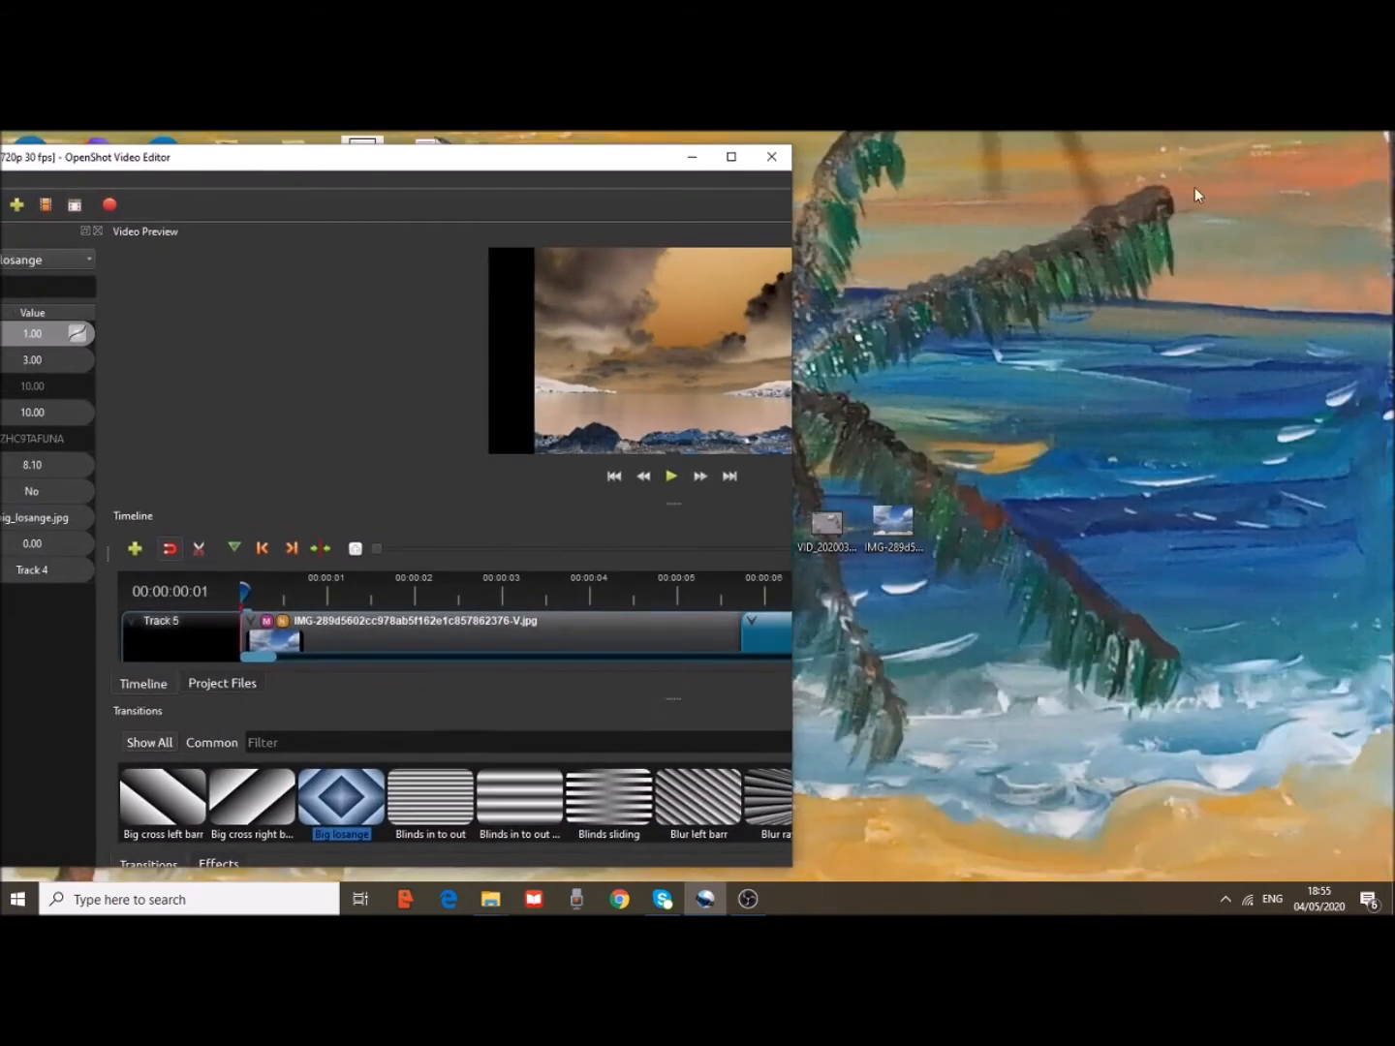
drag(277, 160, 770, 166)
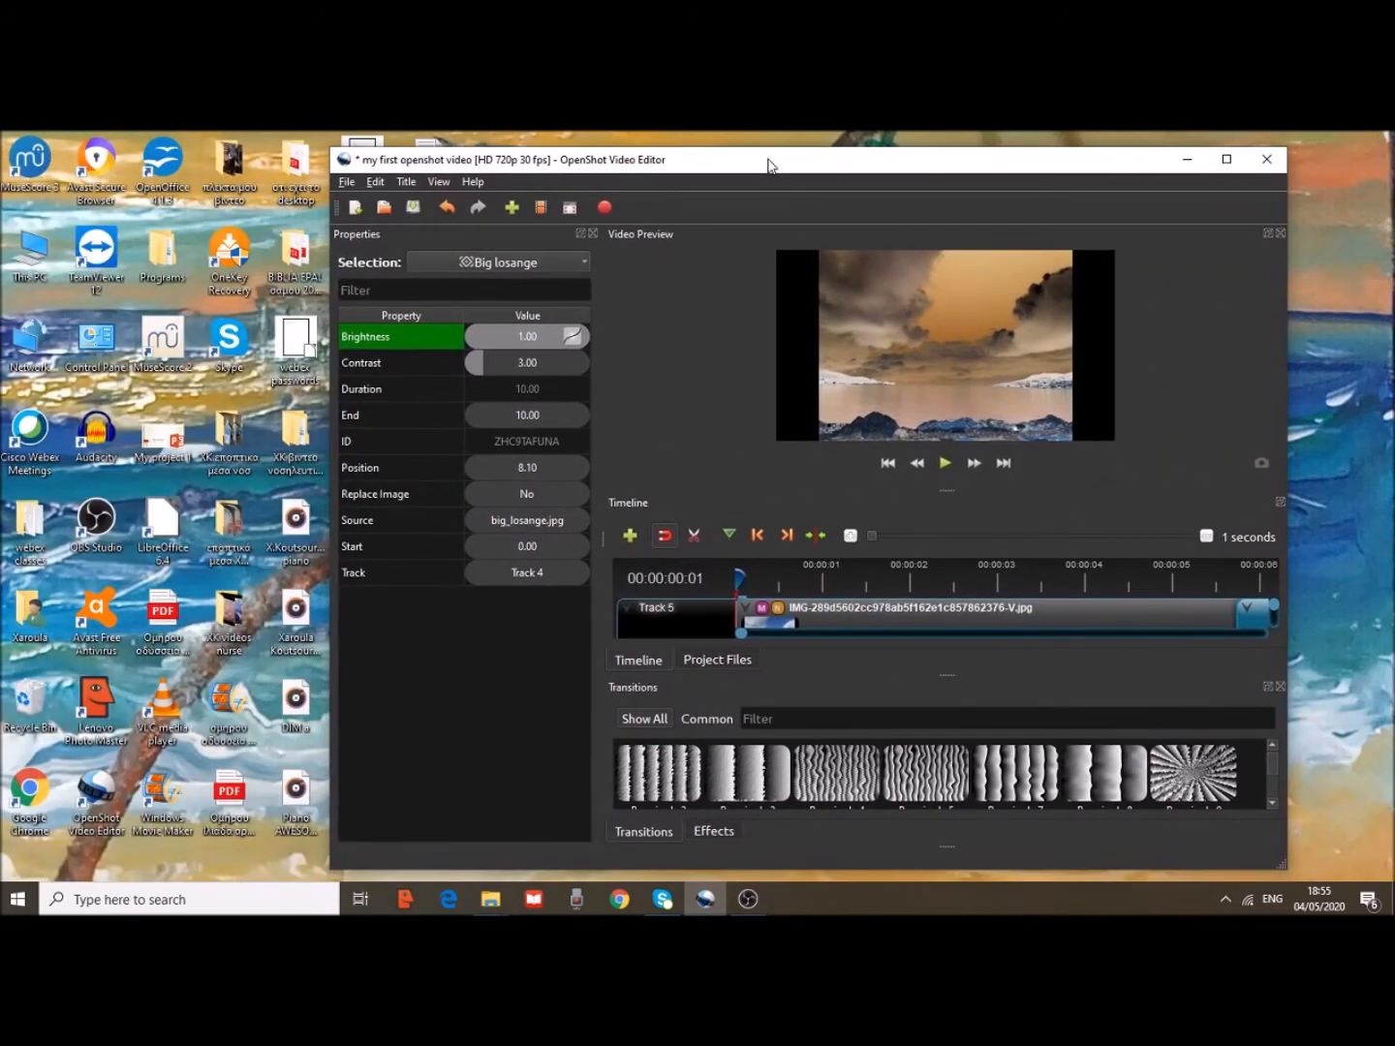
click(16, 897)
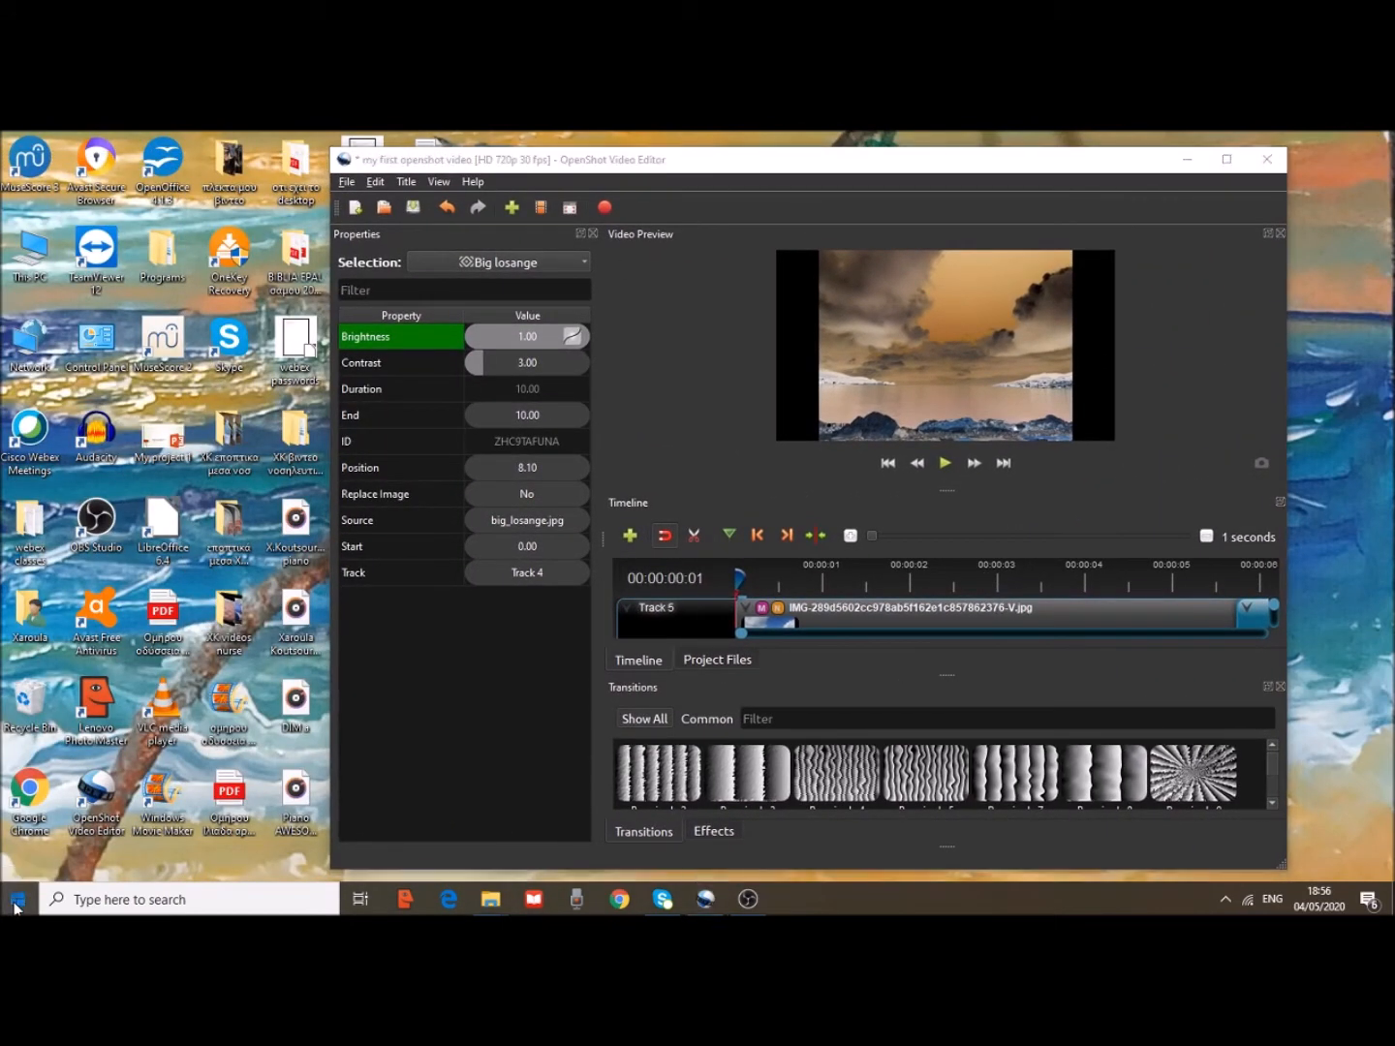
scroll(171, 606, down, 15)
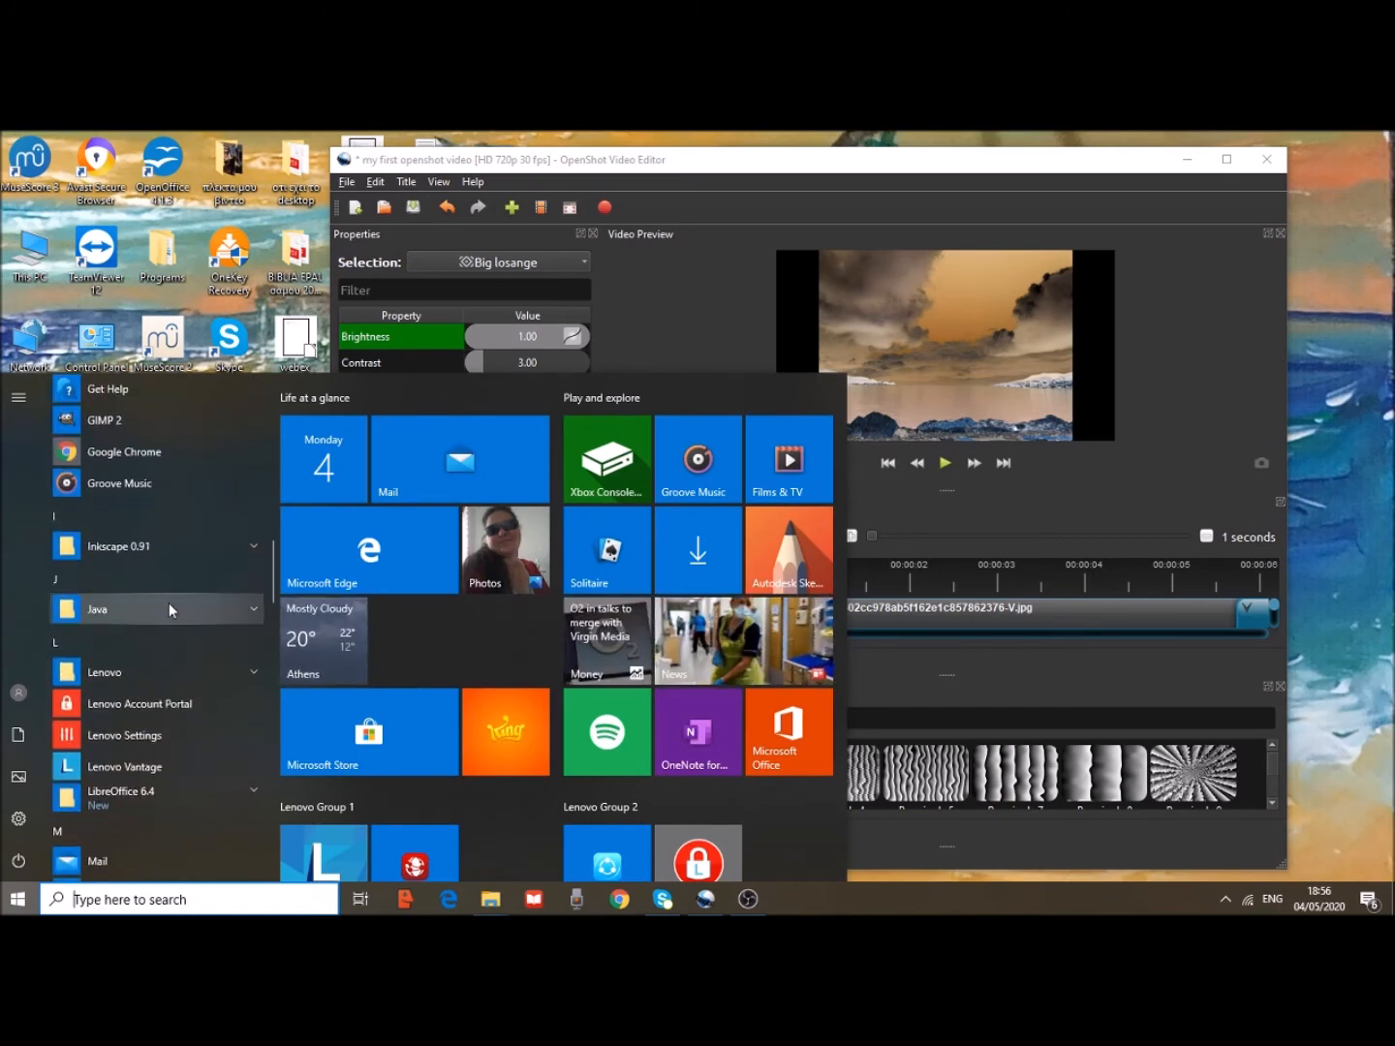
click(119, 548)
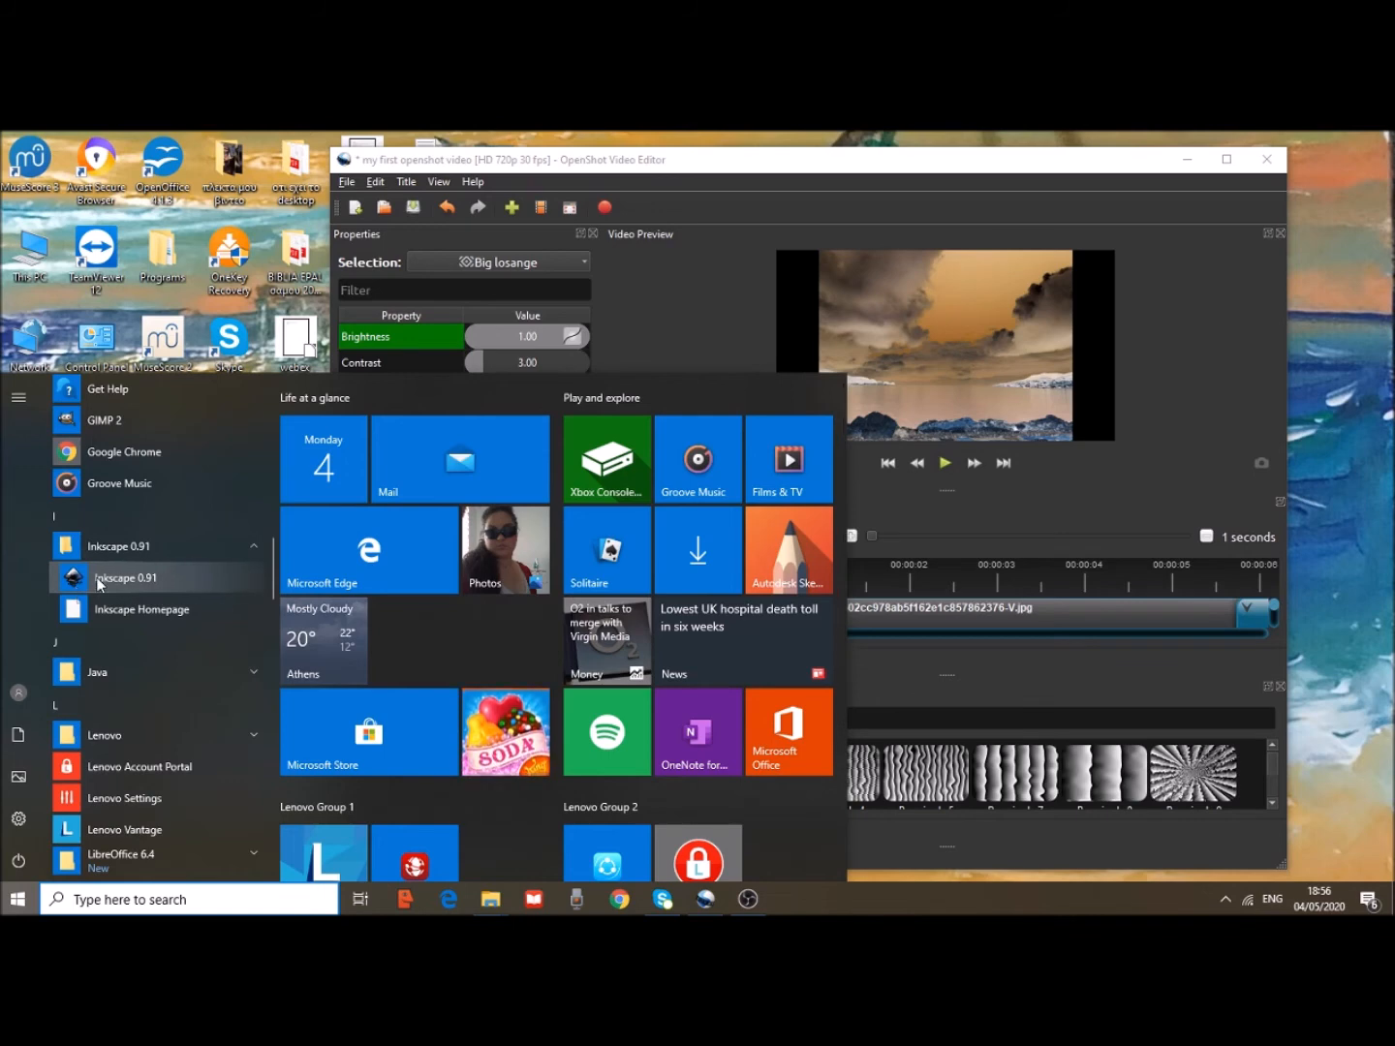
click(98, 583)
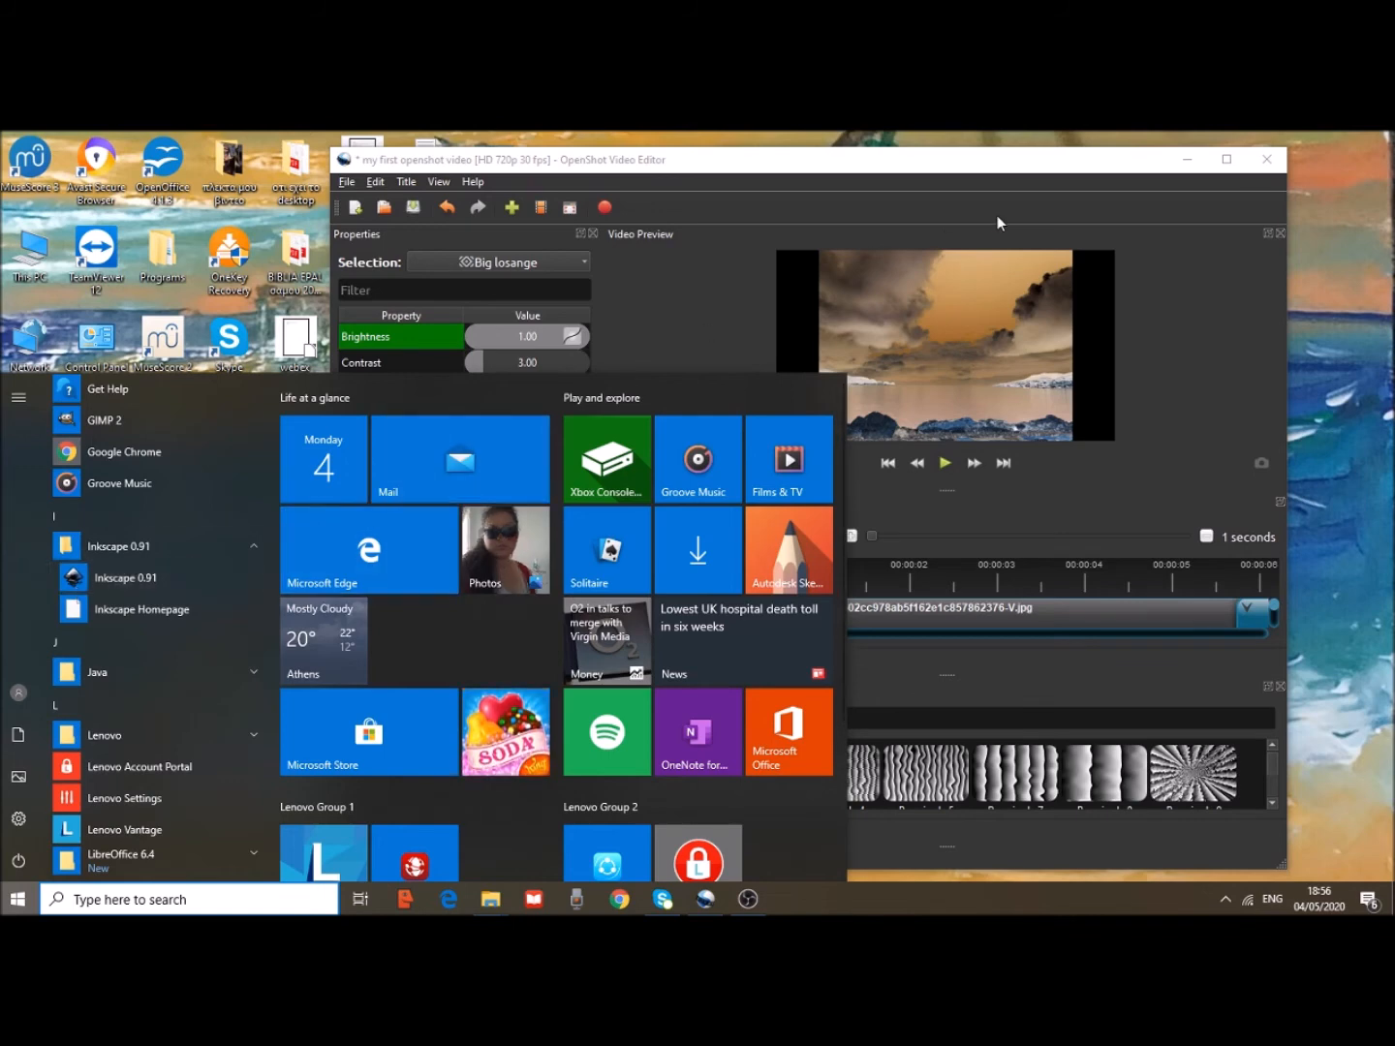
click(1225, 161)
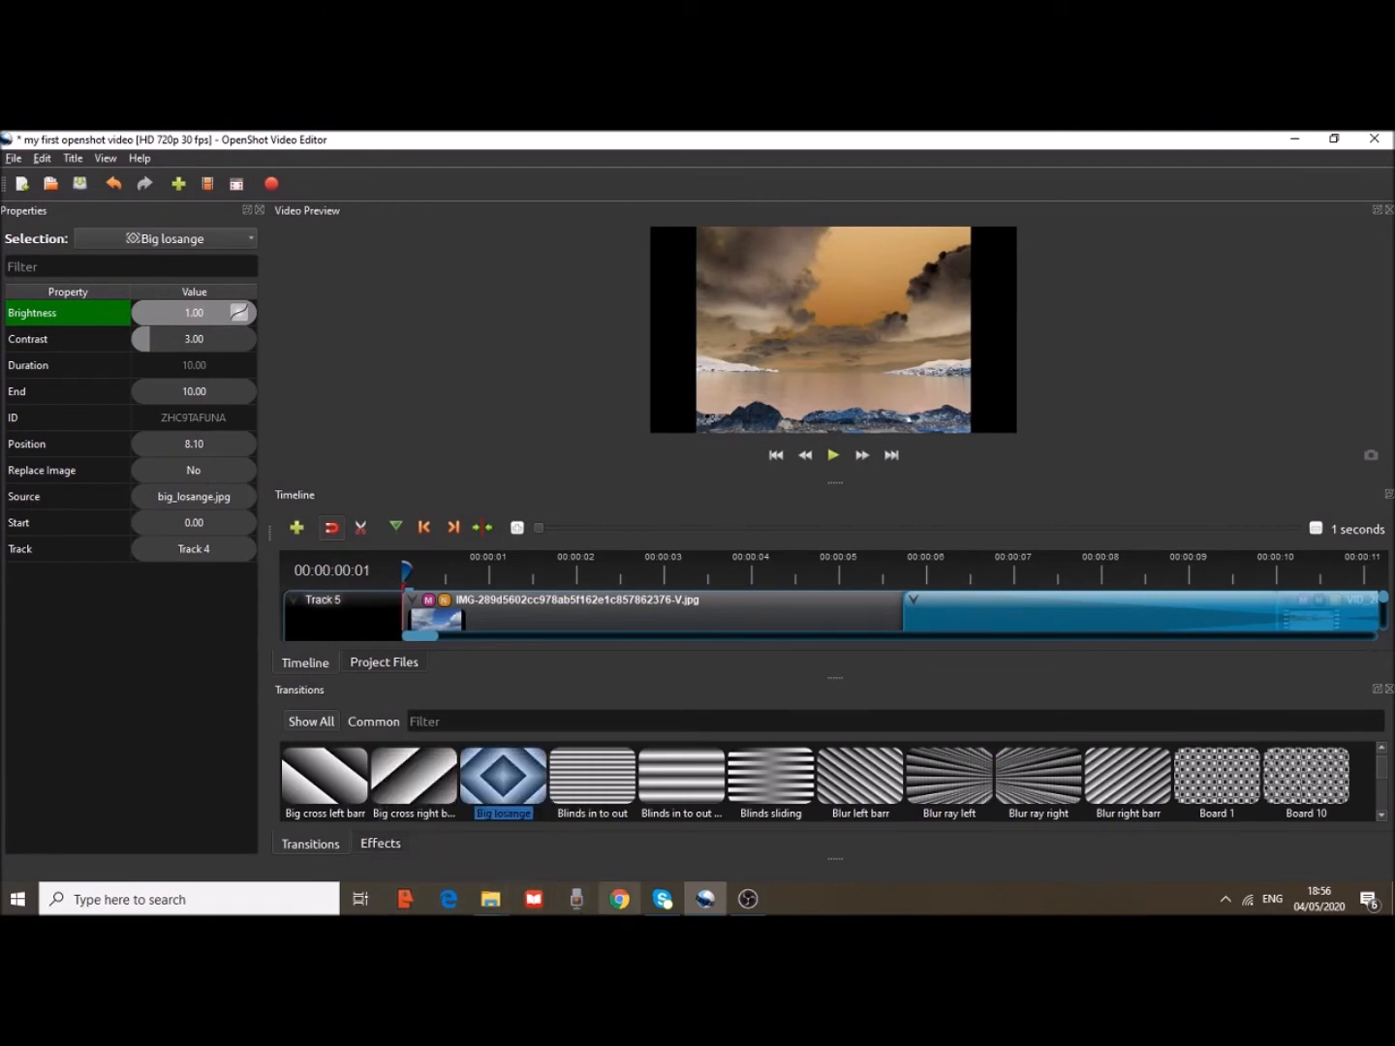
Close the samos 2020 folder window and start a new animated title
mouse_move(491, 898)
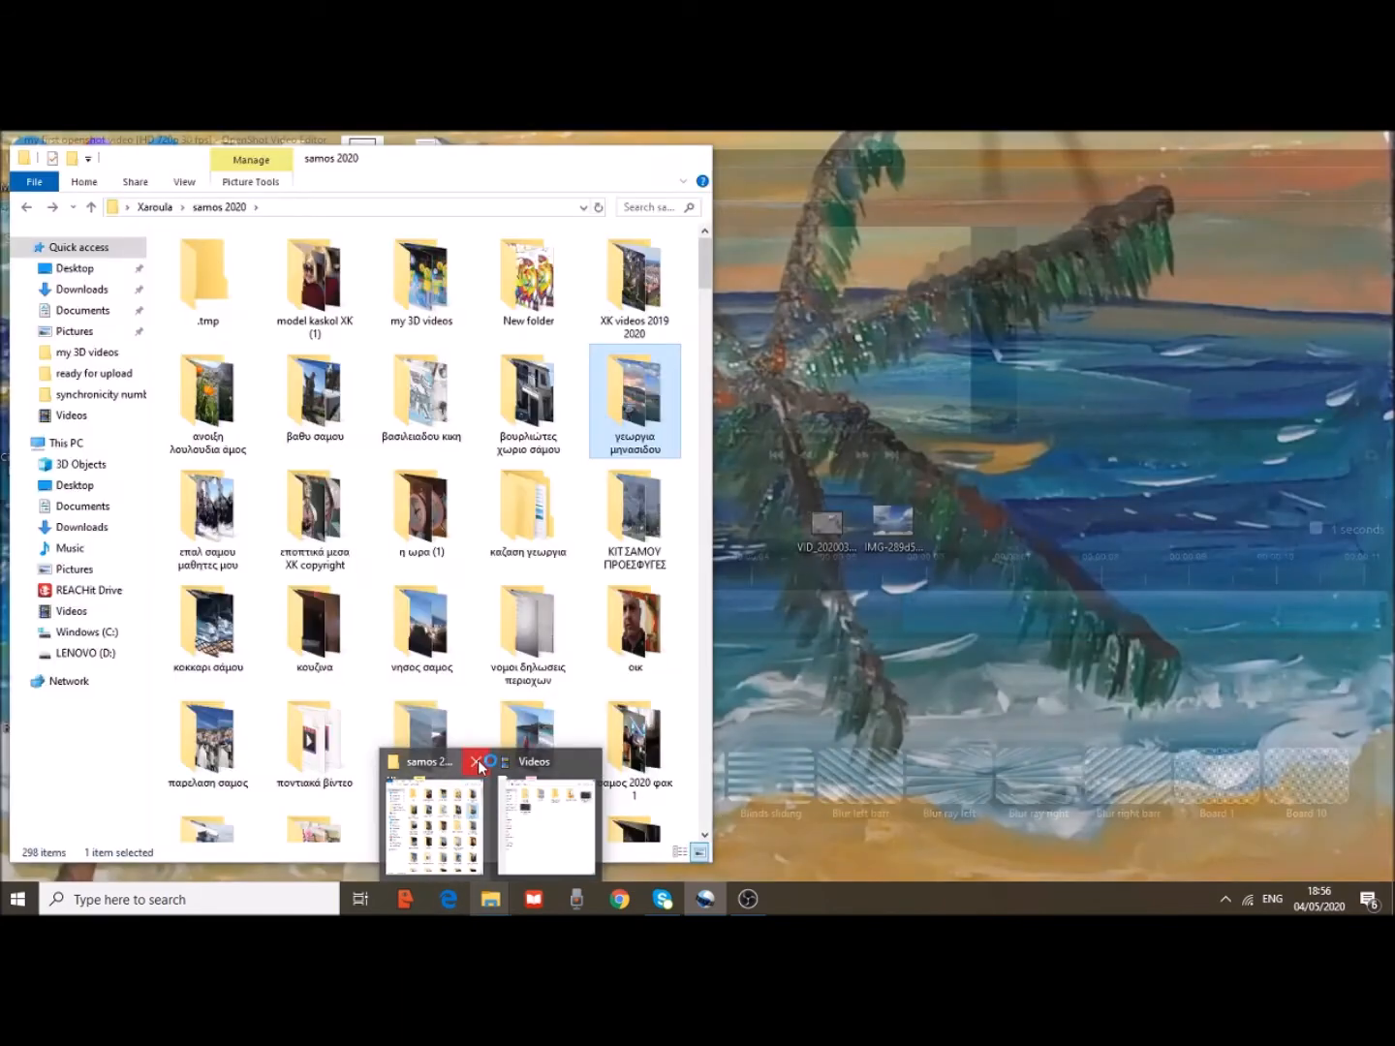
click(472, 761)
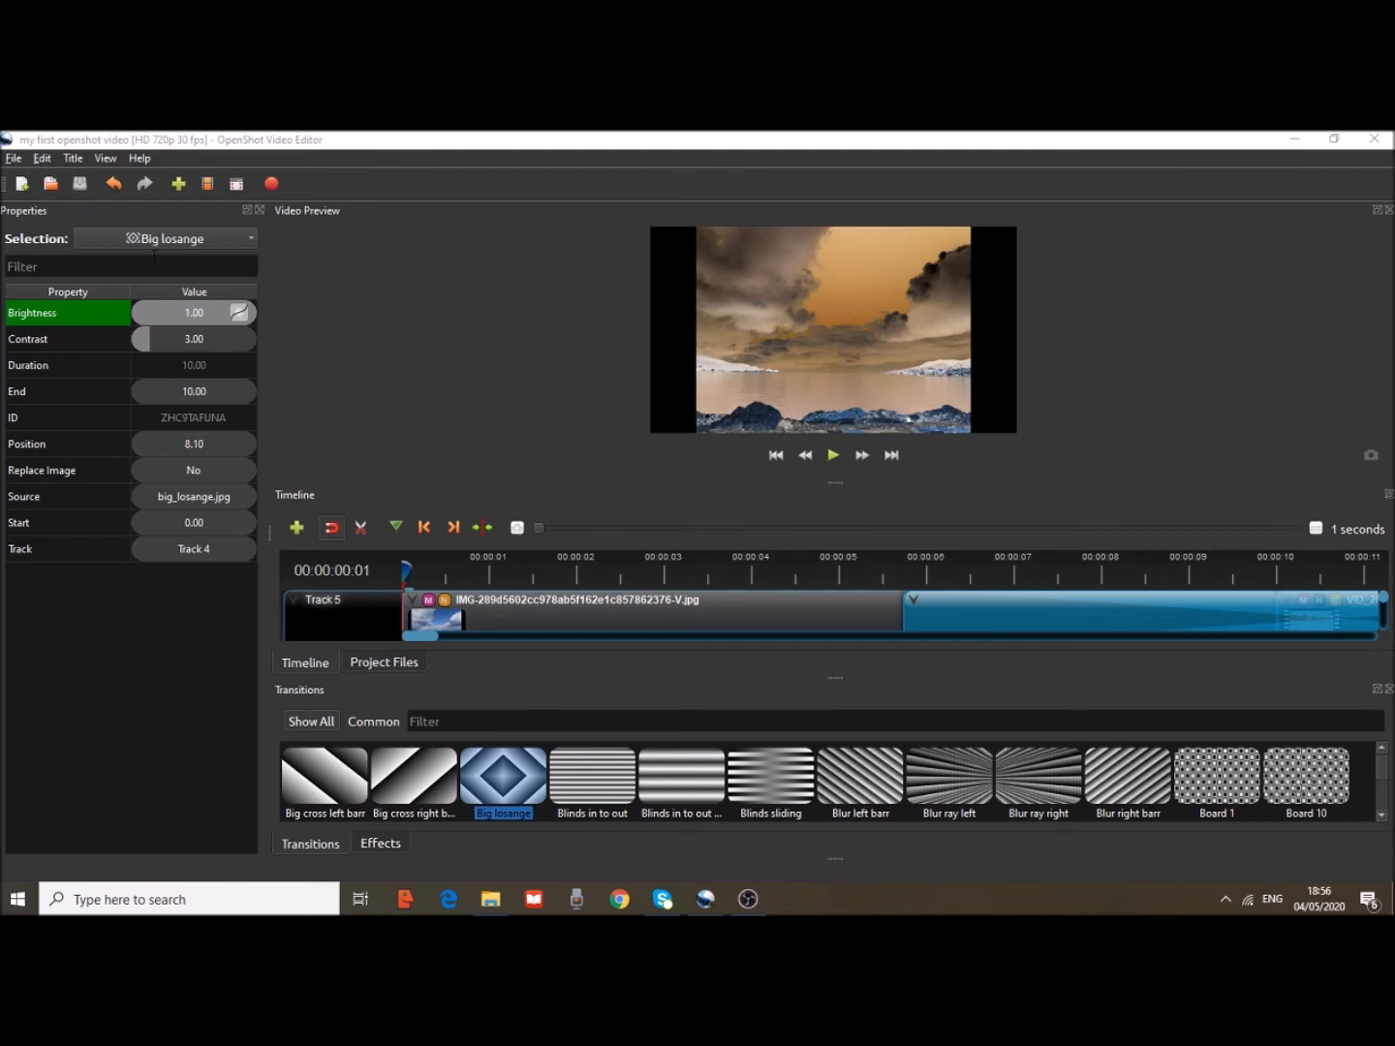
click(73, 159)
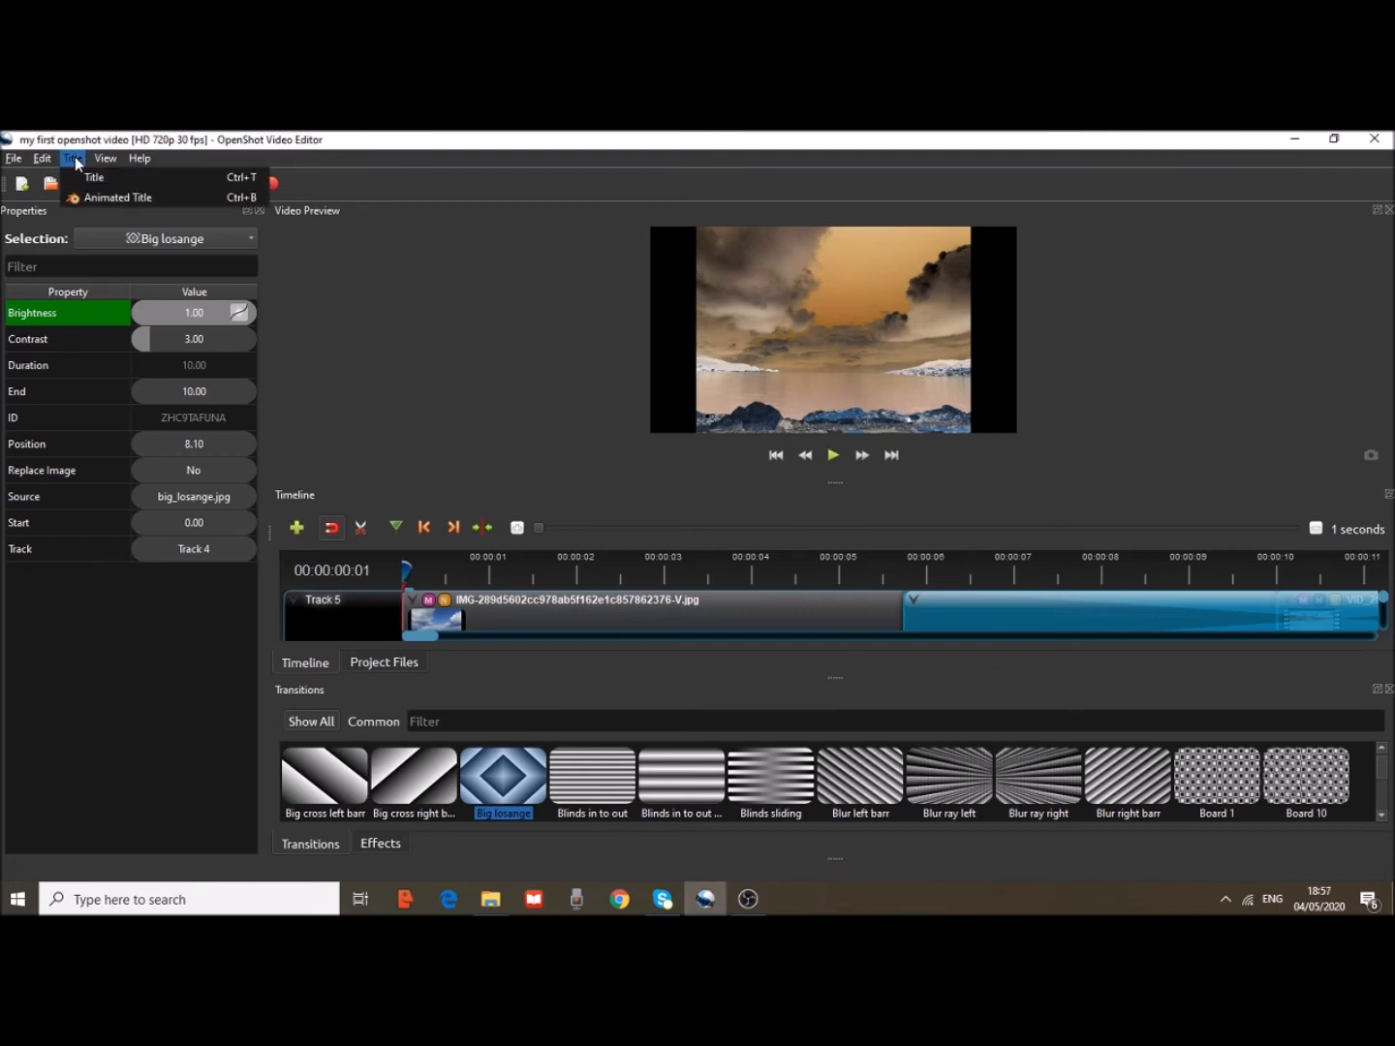
click(160, 198)
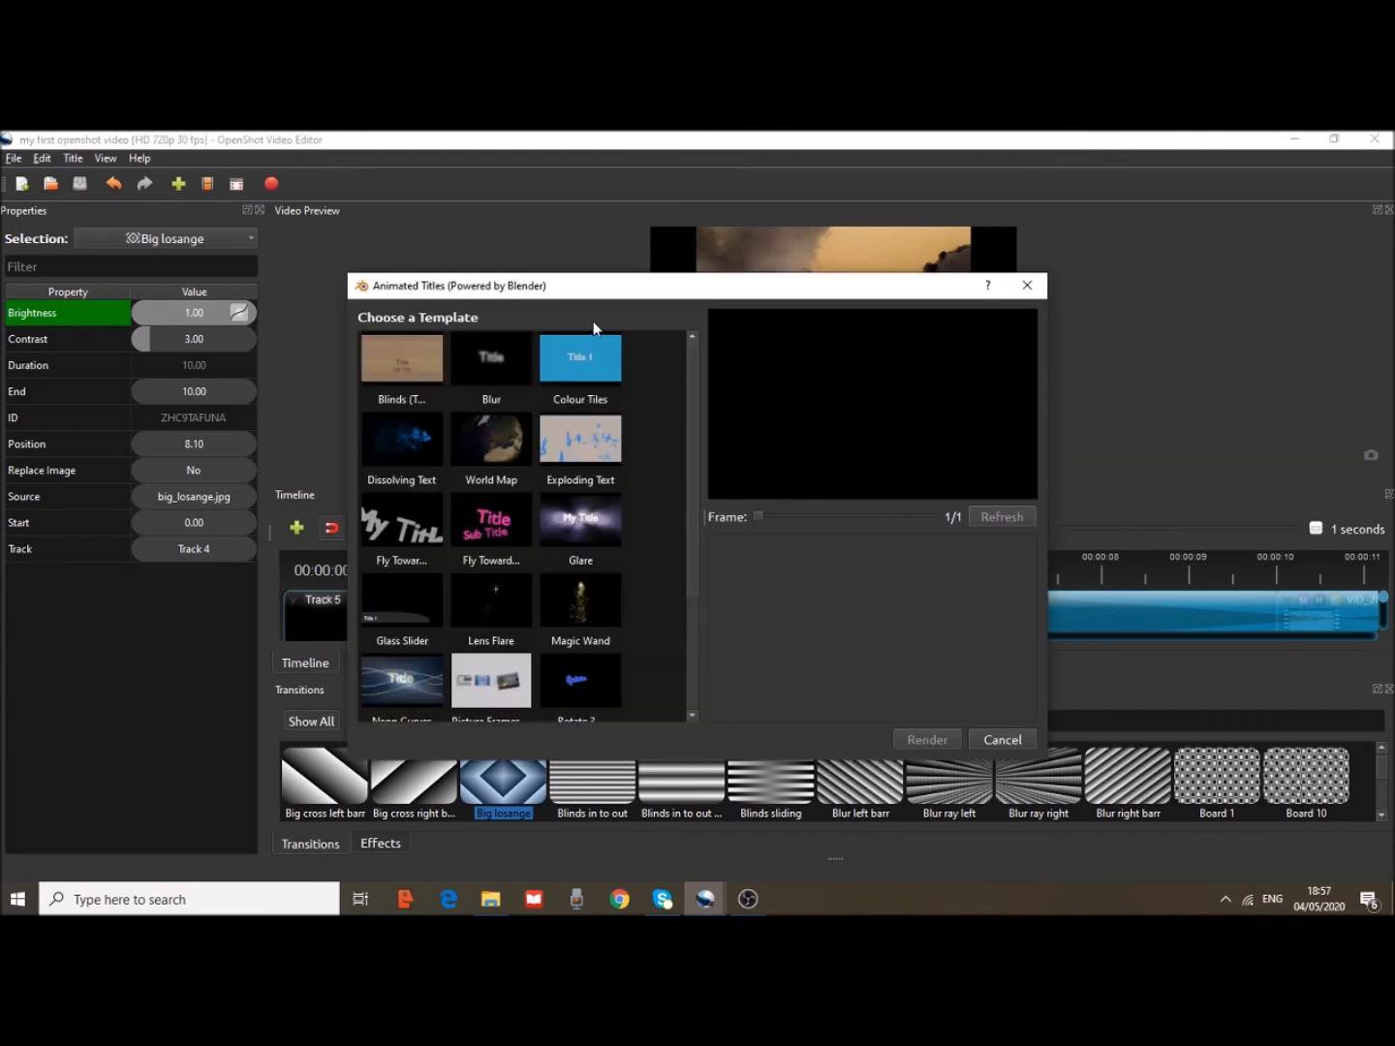
Try the Dissolving Text template for the animated title, and cancel the animated title
drag(634, 291, 526, 179)
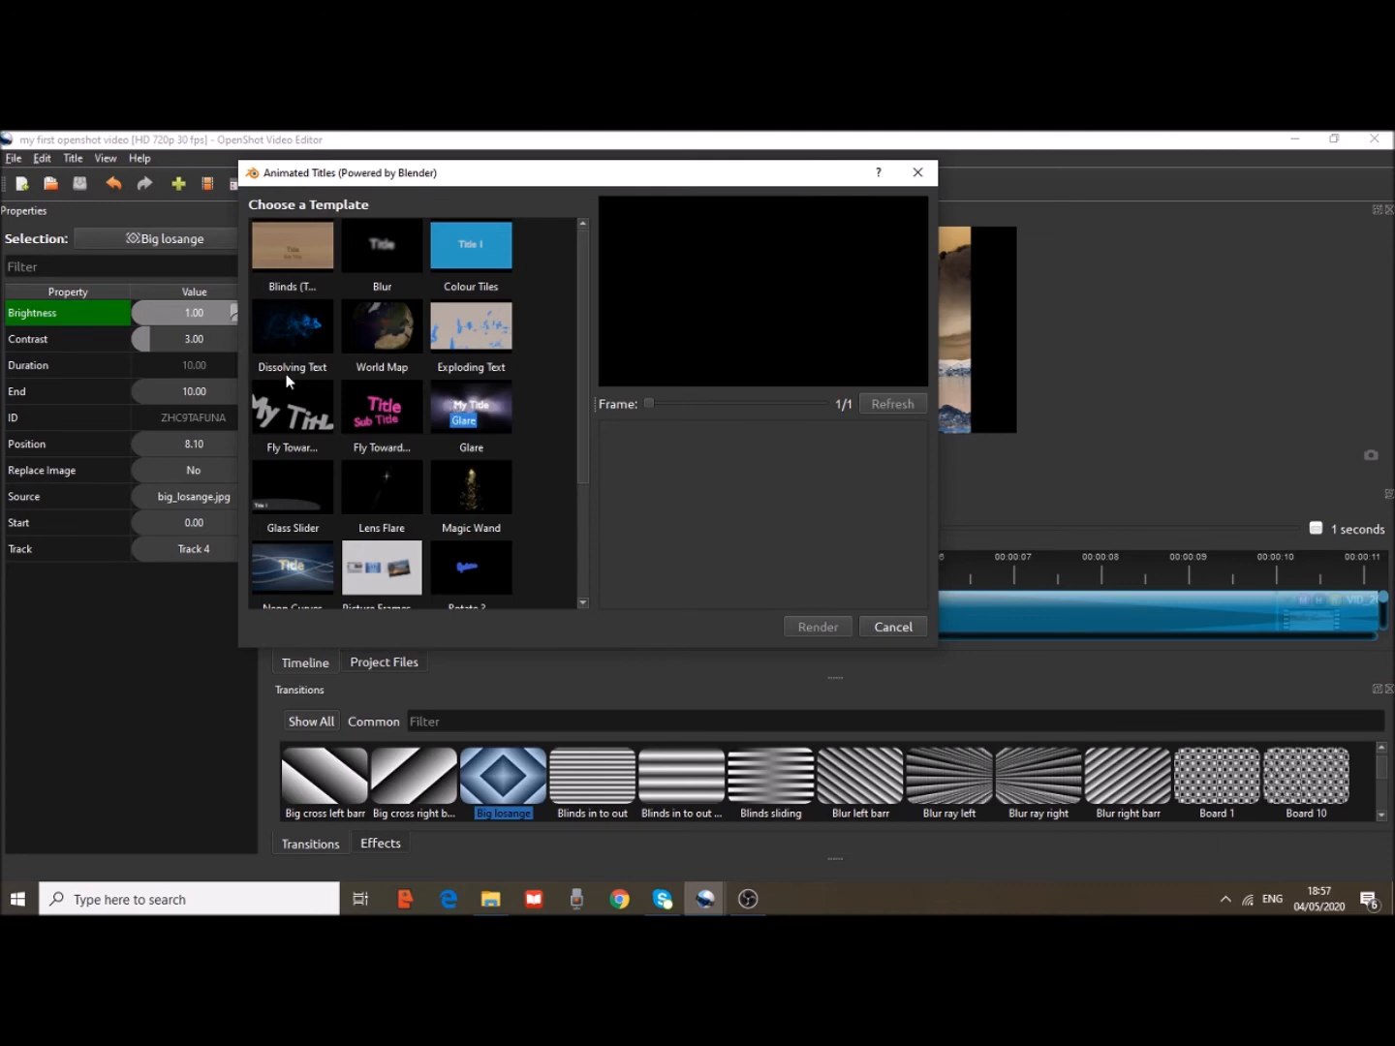
click(281, 332)
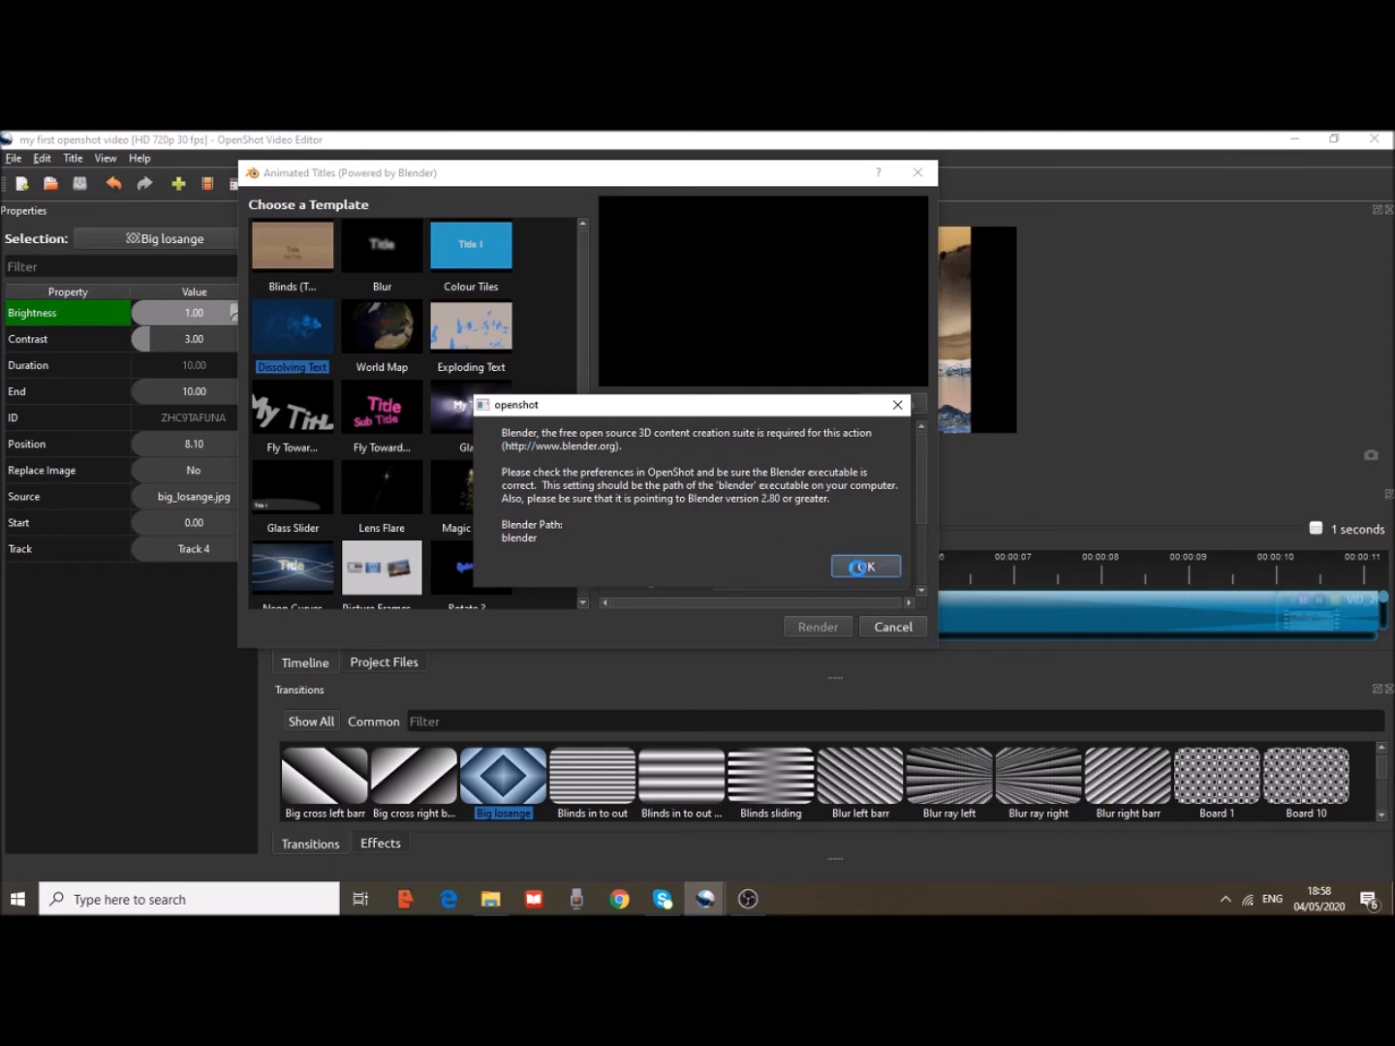
click(865, 565)
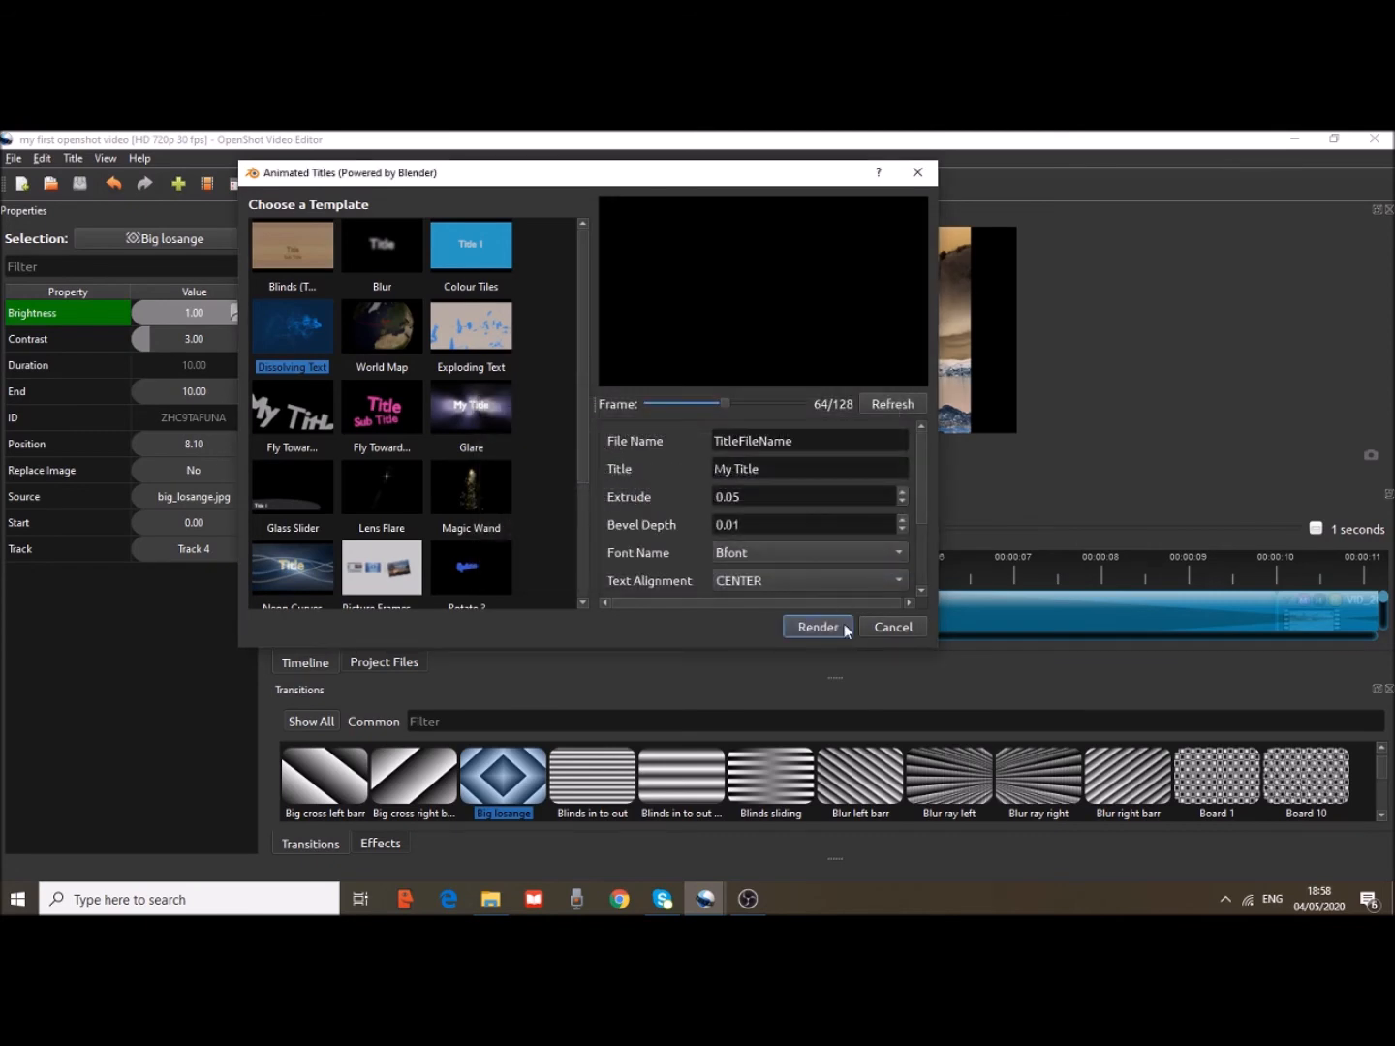
click(894, 626)
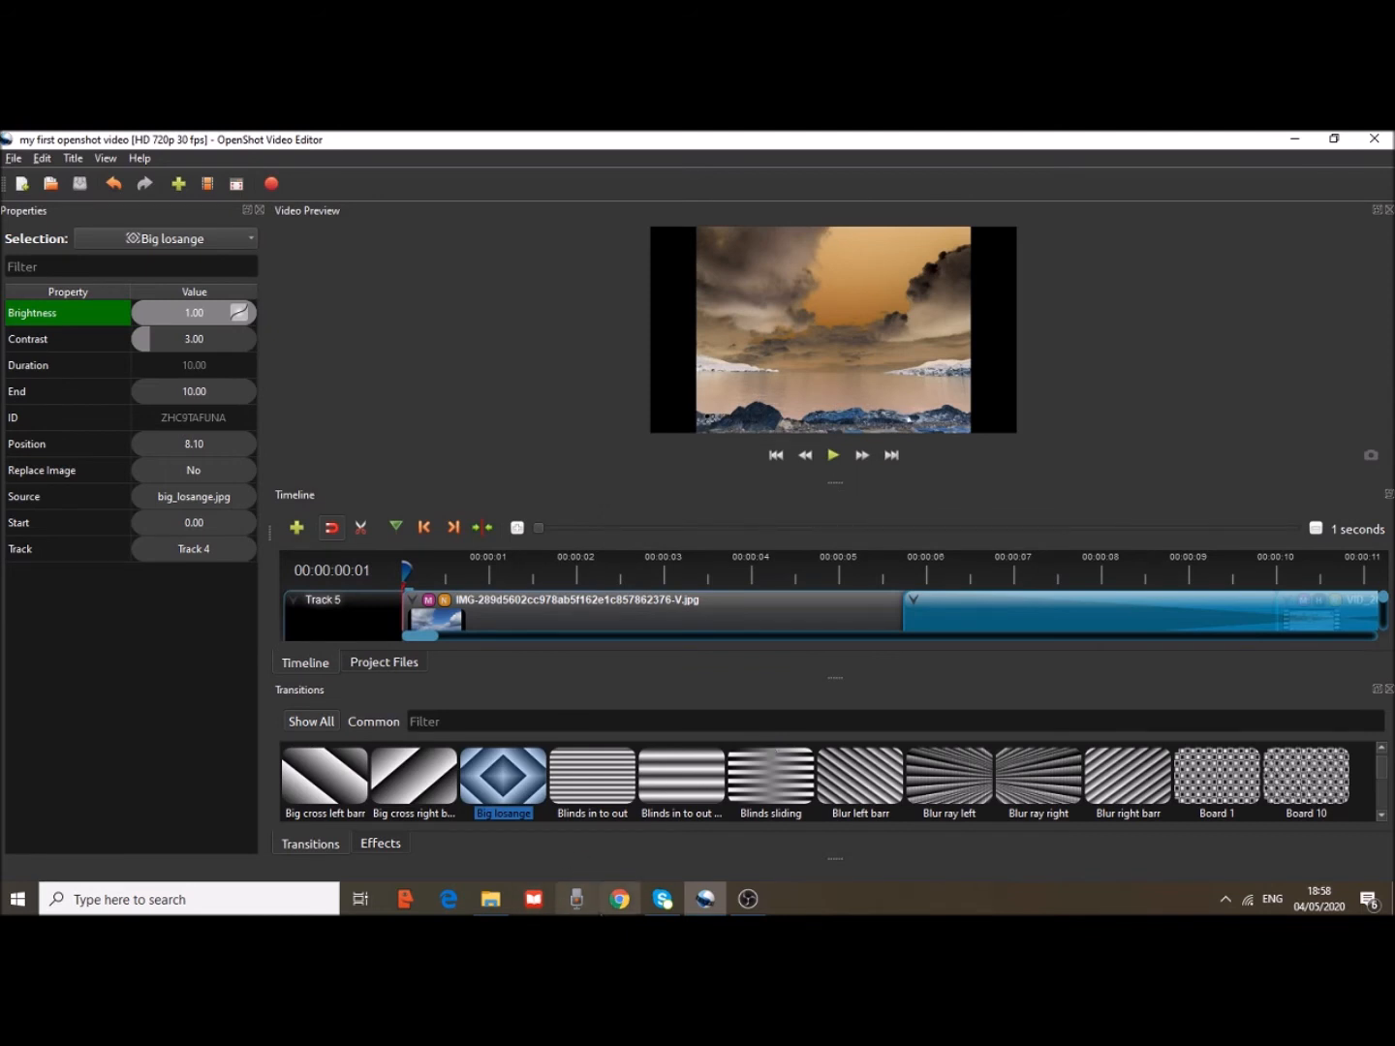
click(620, 902)
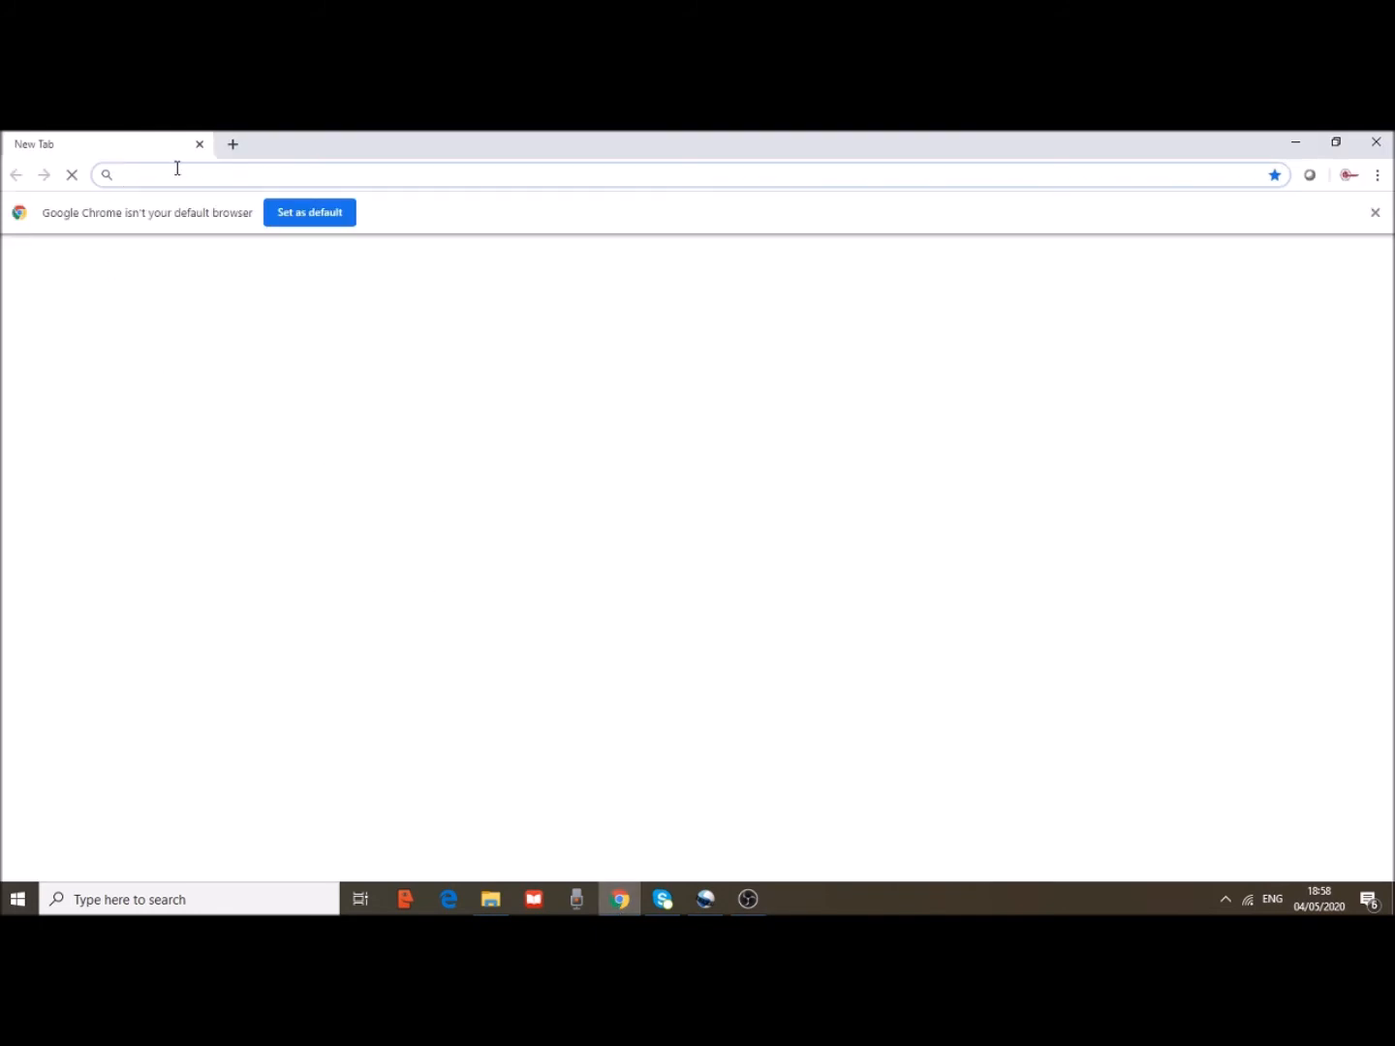
text(www.google.com)
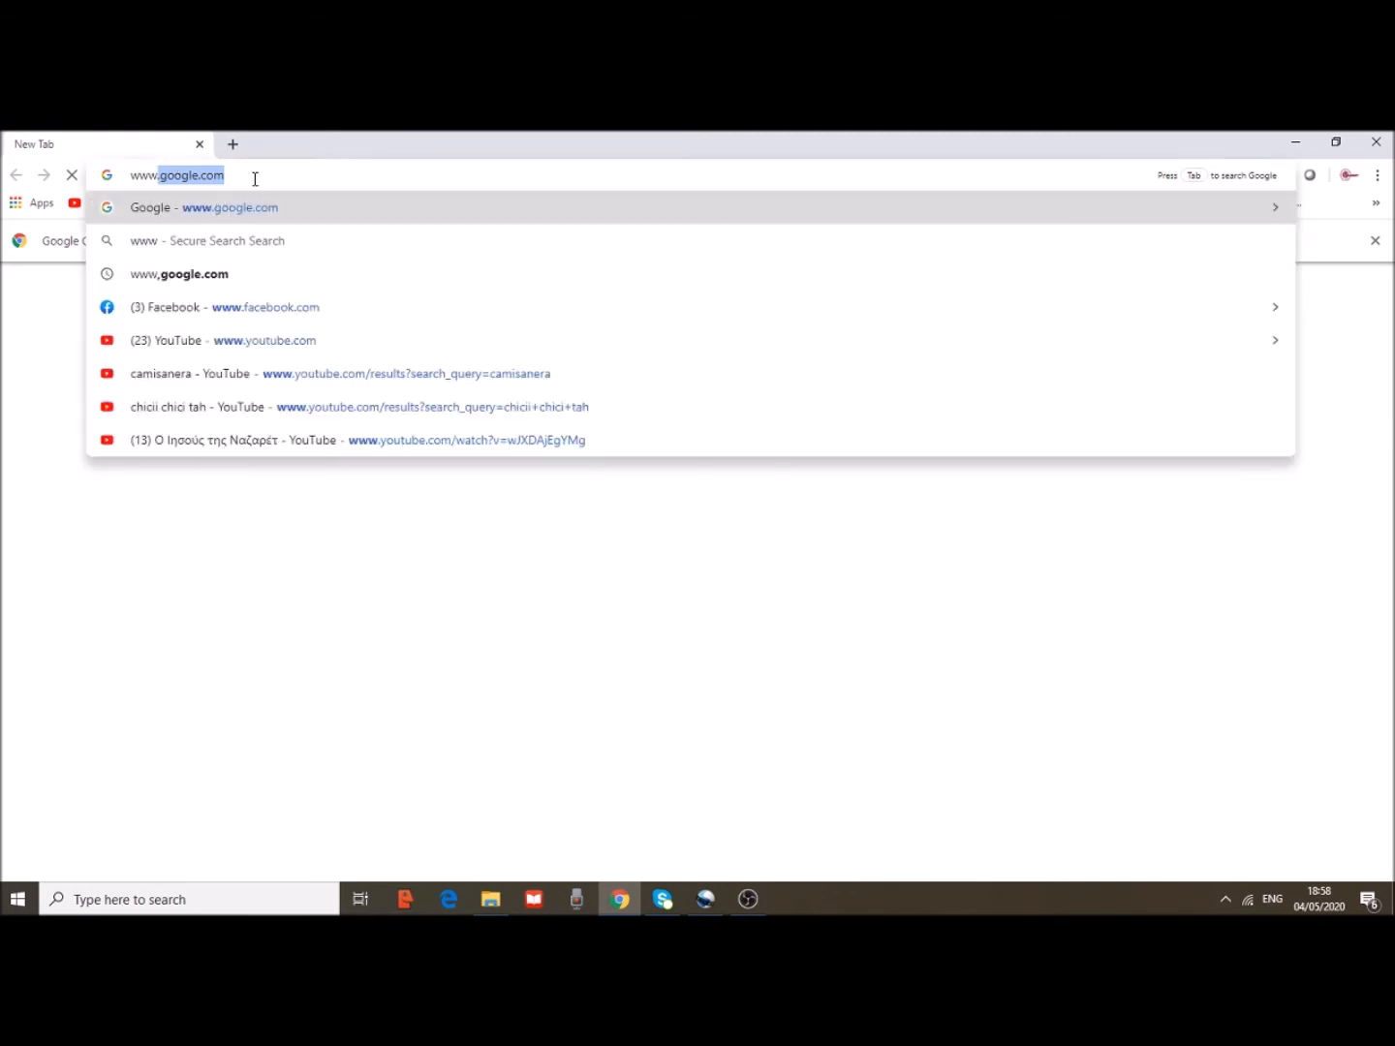
key(Return)
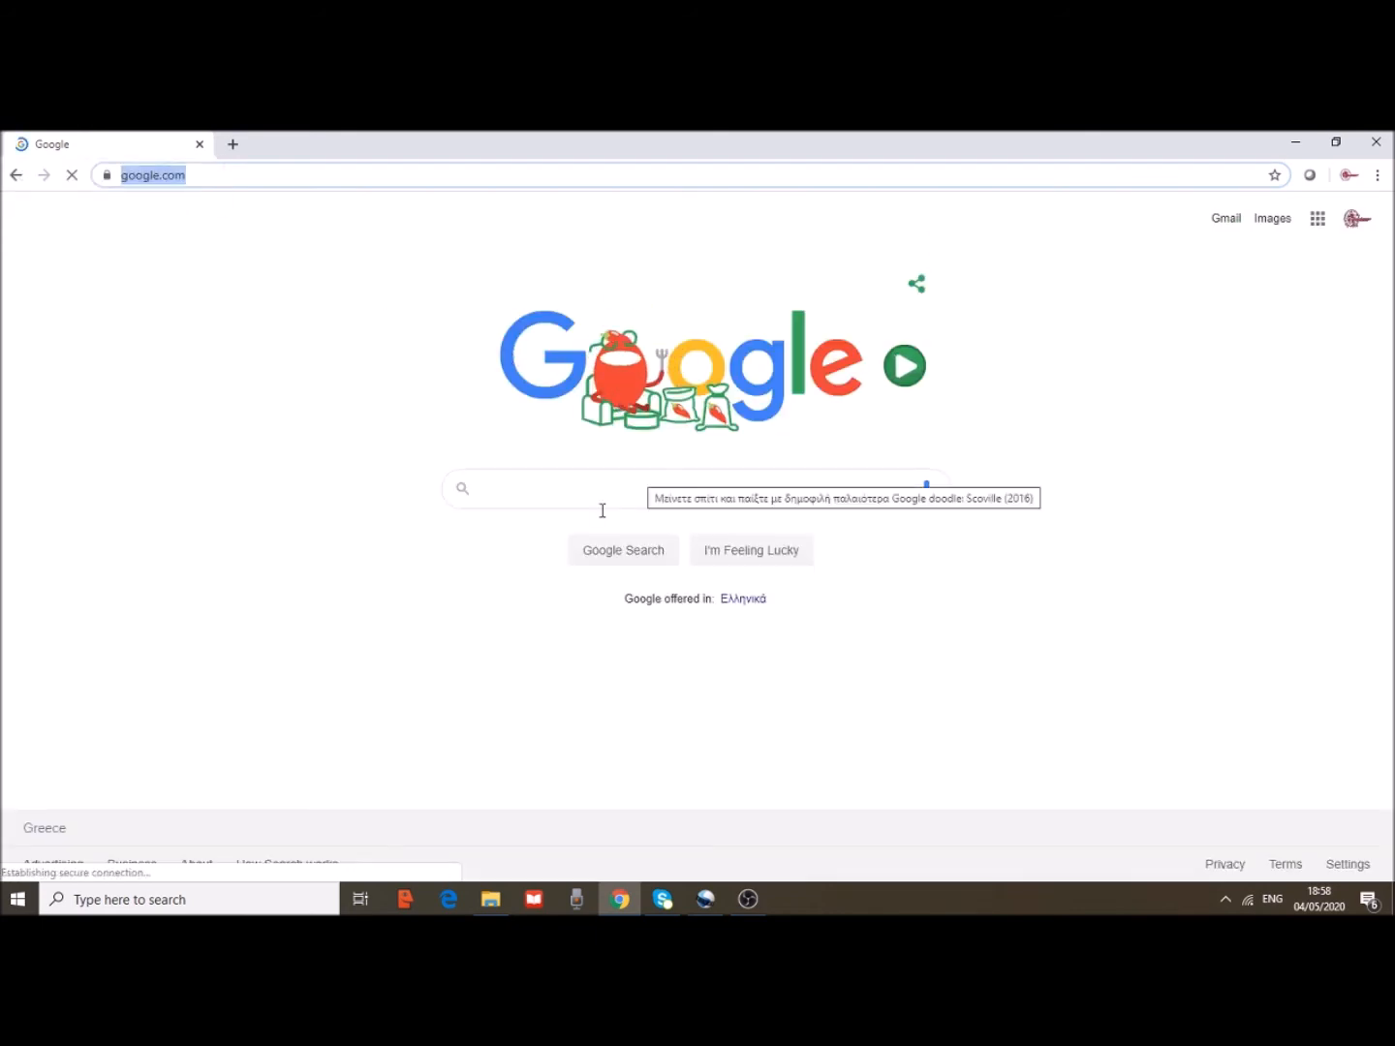
Search Google for "blender open source software download"
click(622, 489)
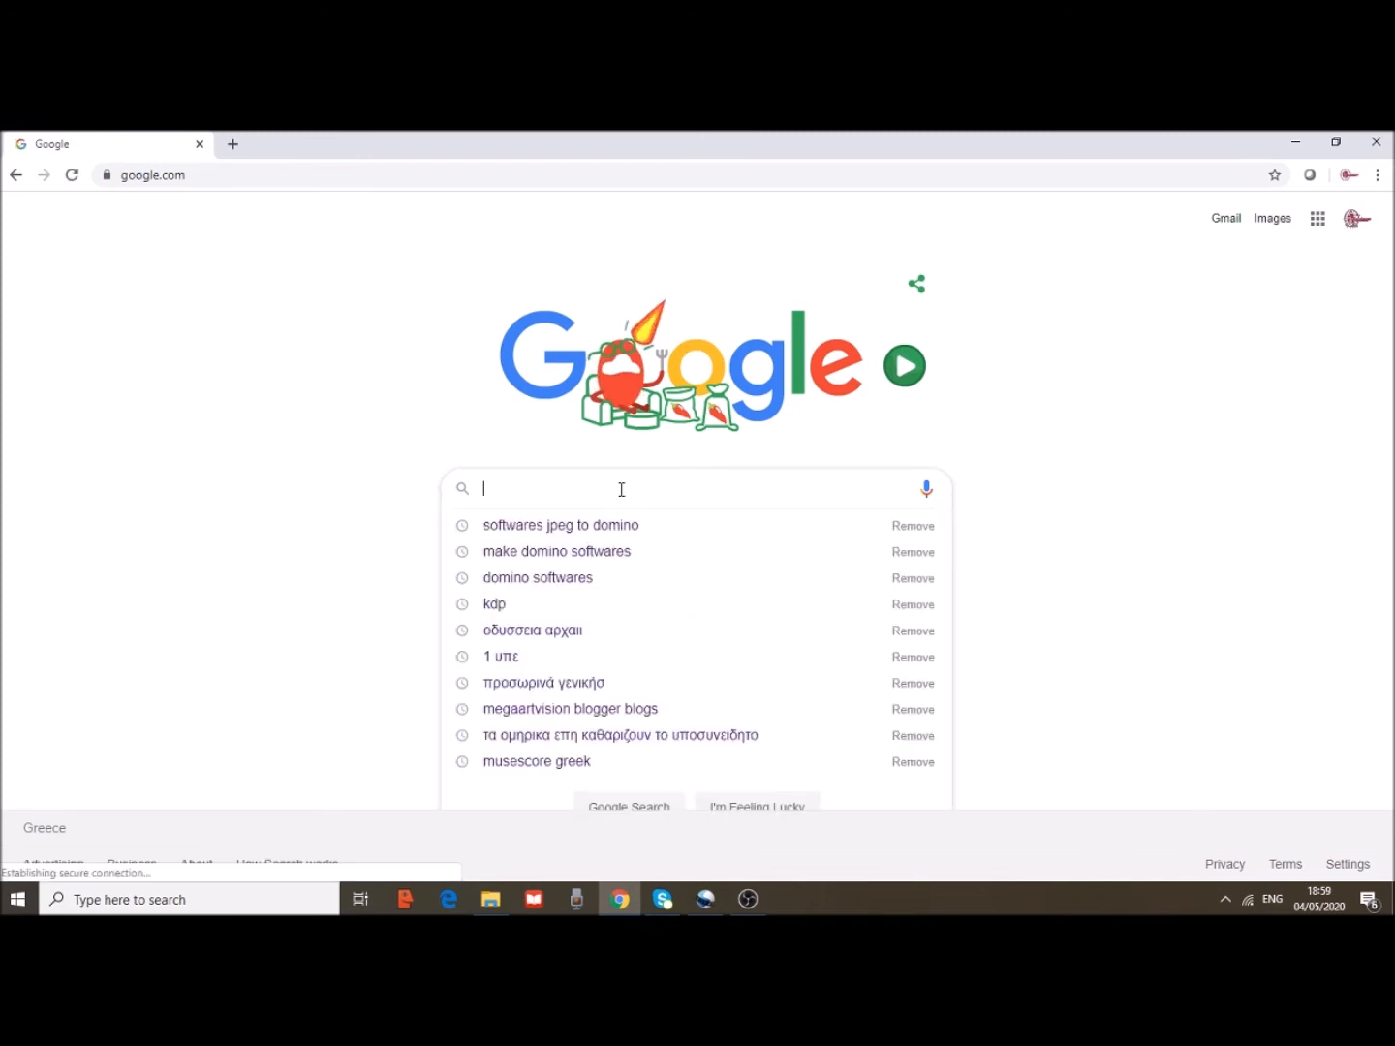
text(blende)
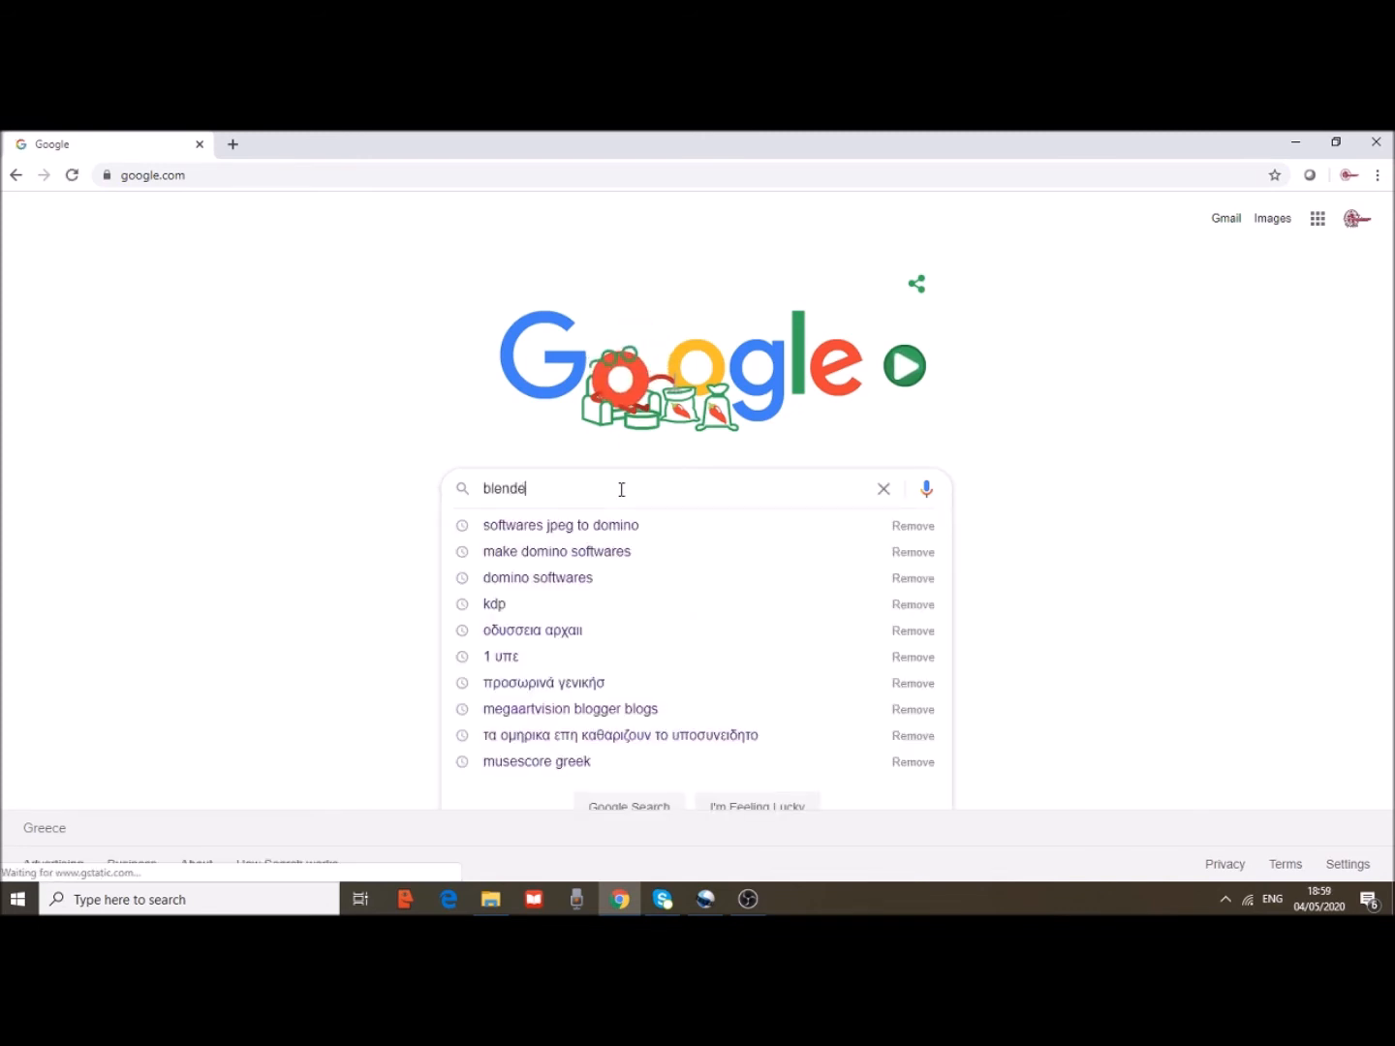
text(ropen source )
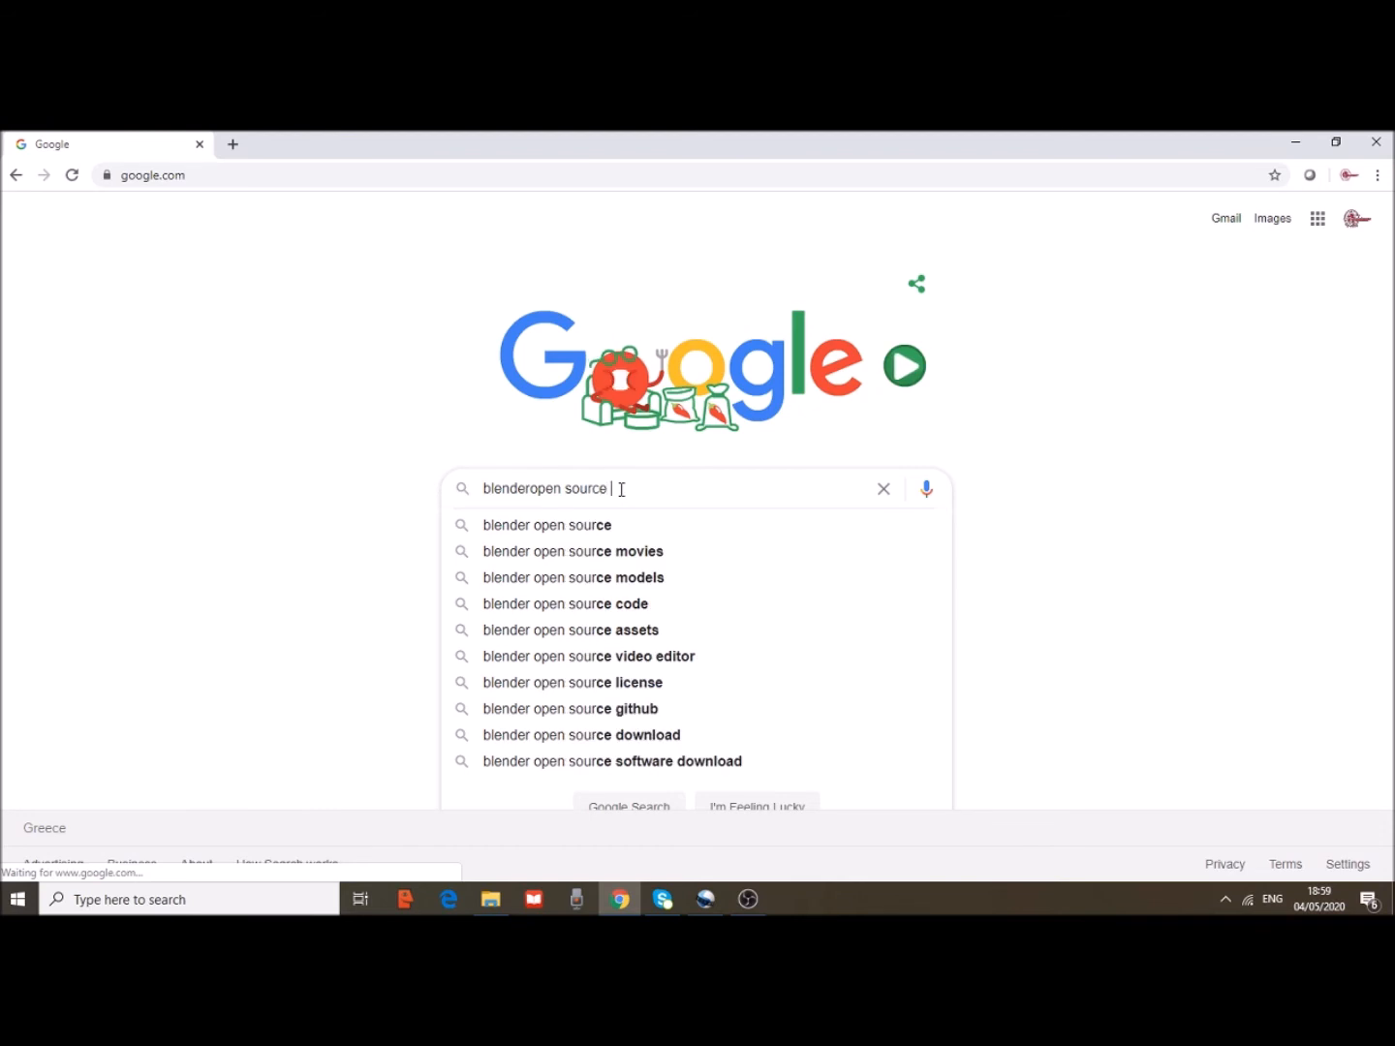
text(software)
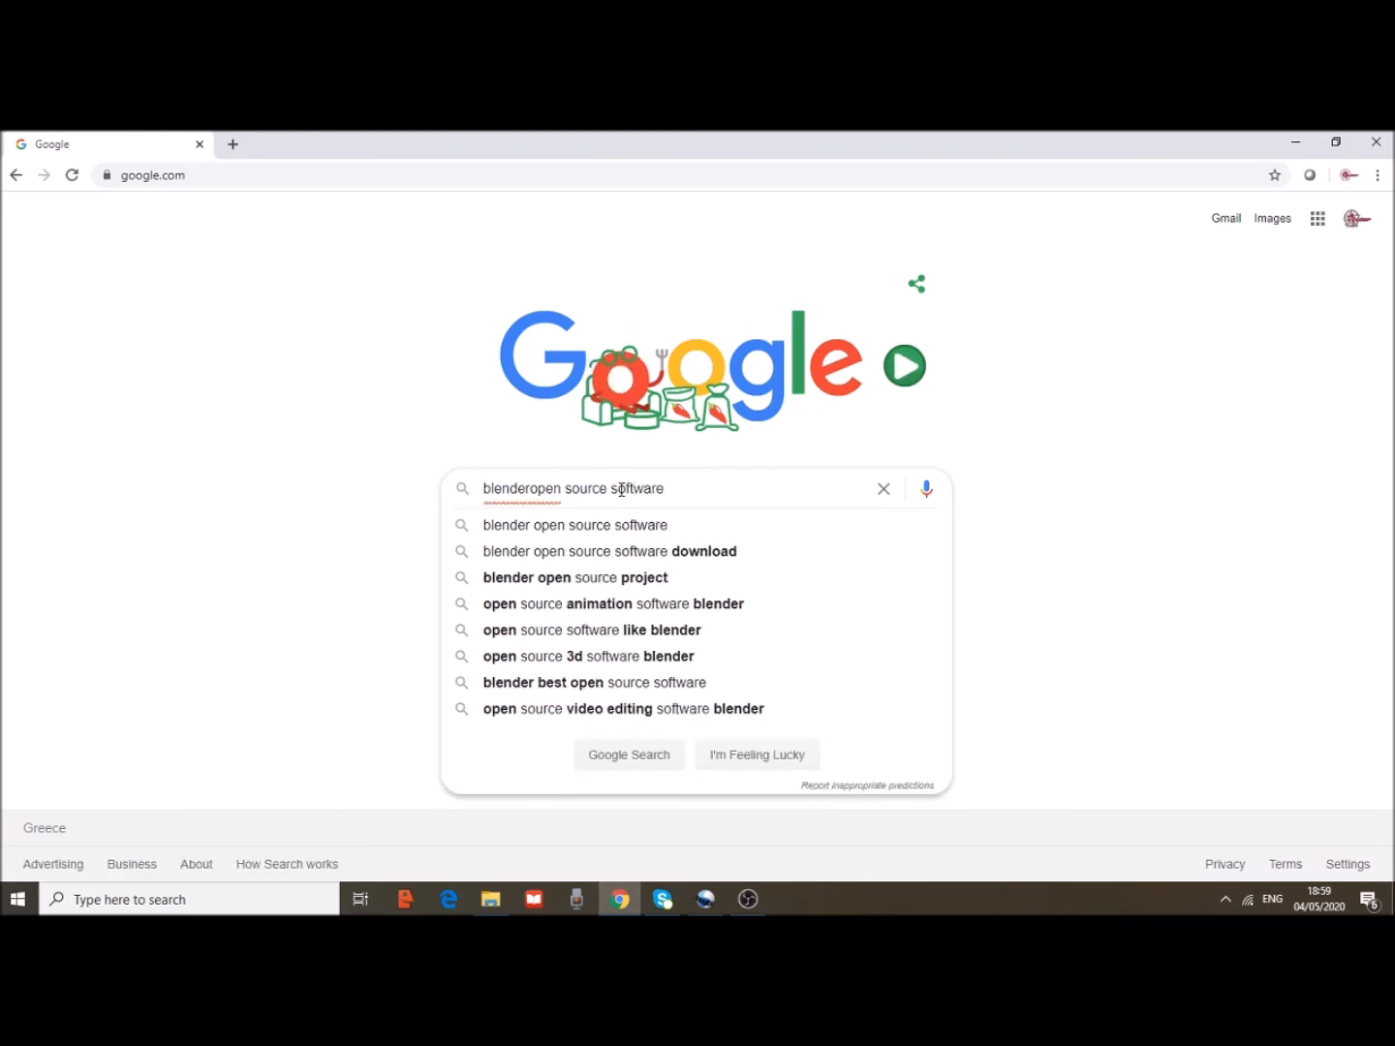
text( download)
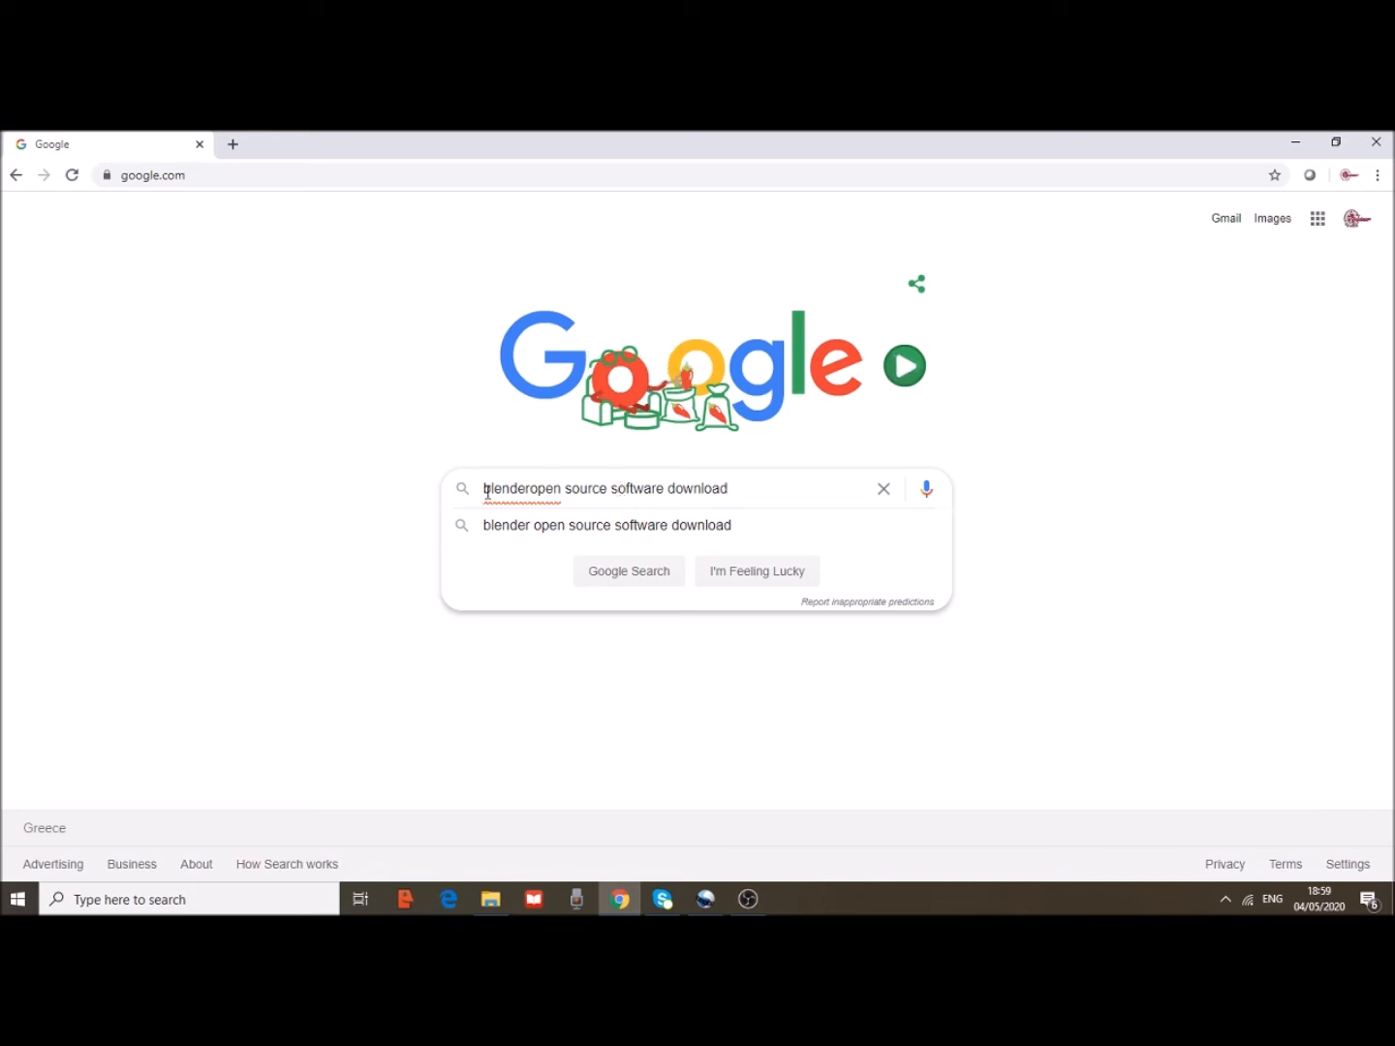
click(532, 488)
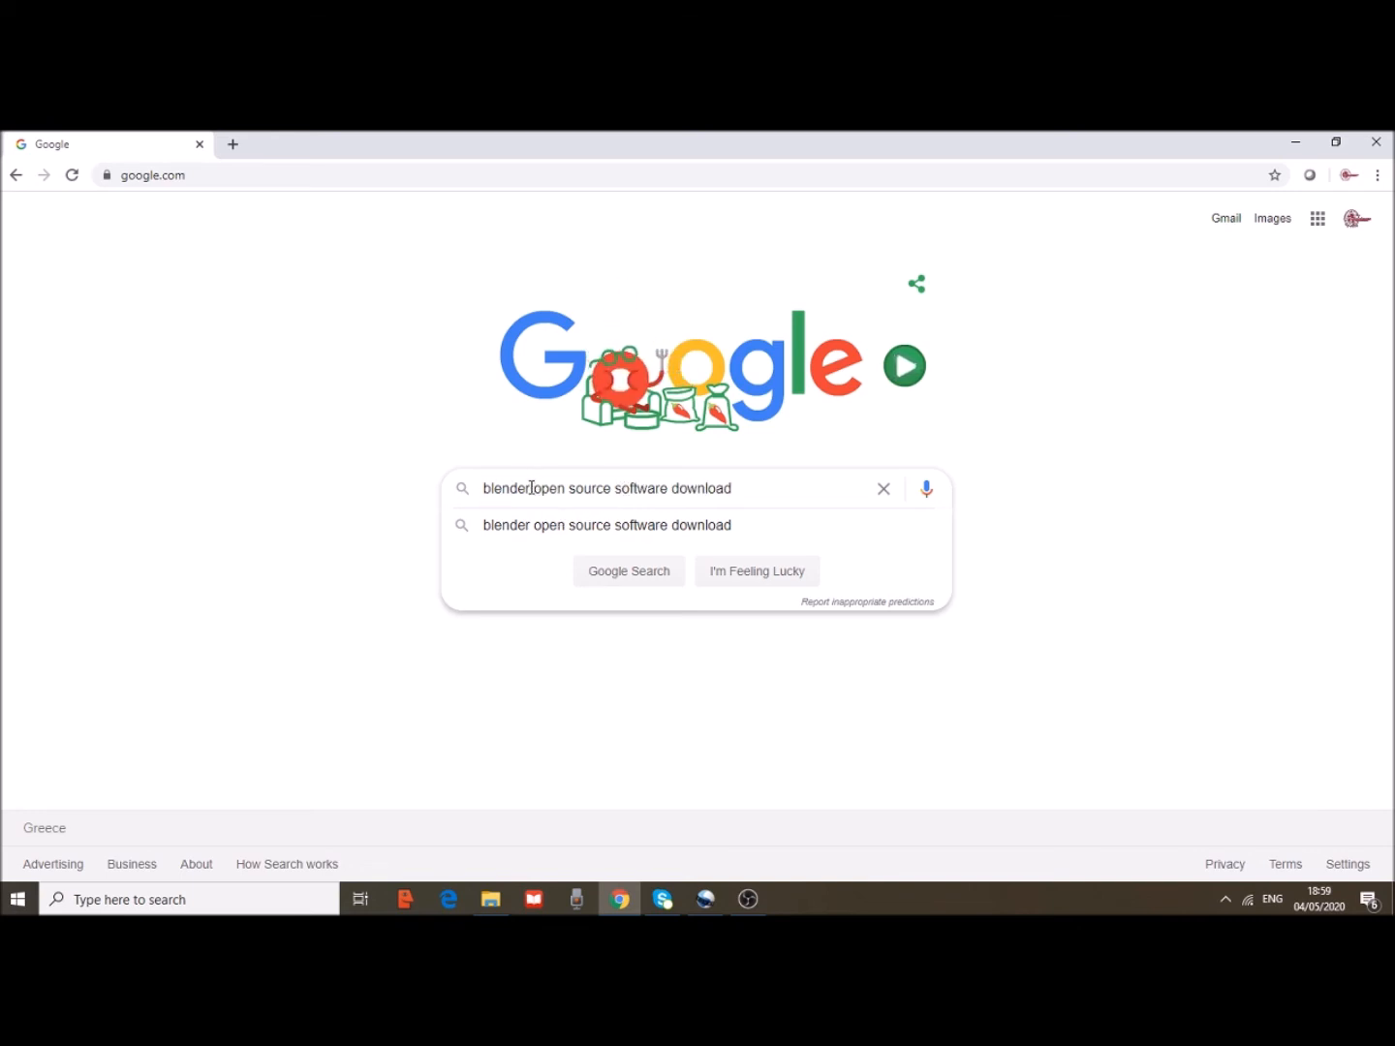
key(Return)
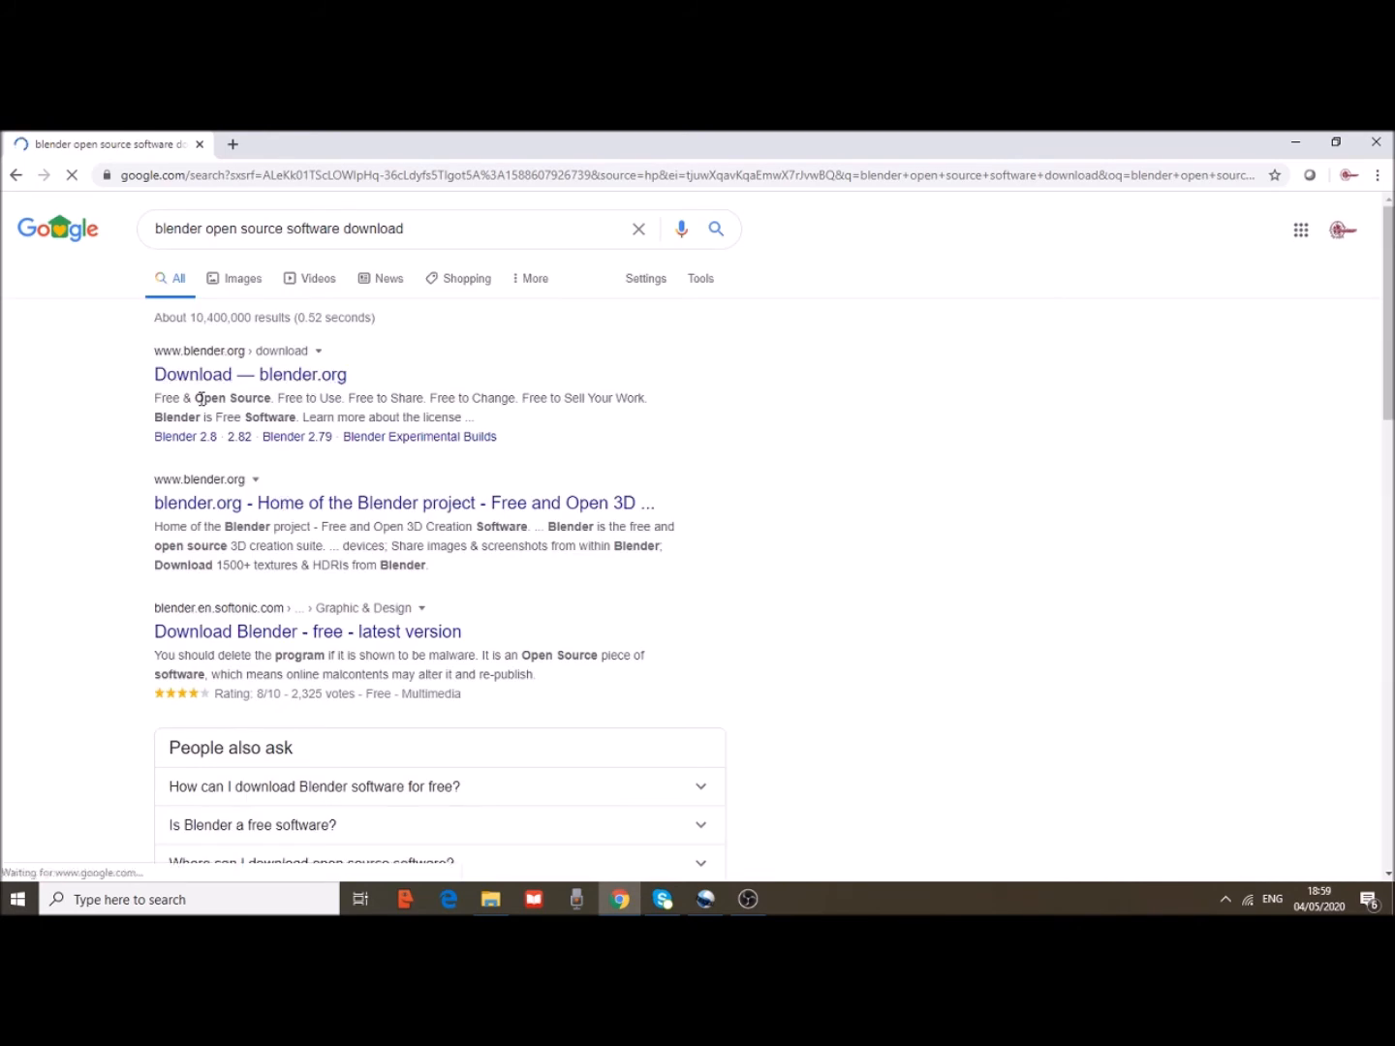
Download the Blender 2.82a Windows installer from the blender.org download page
click(252, 385)
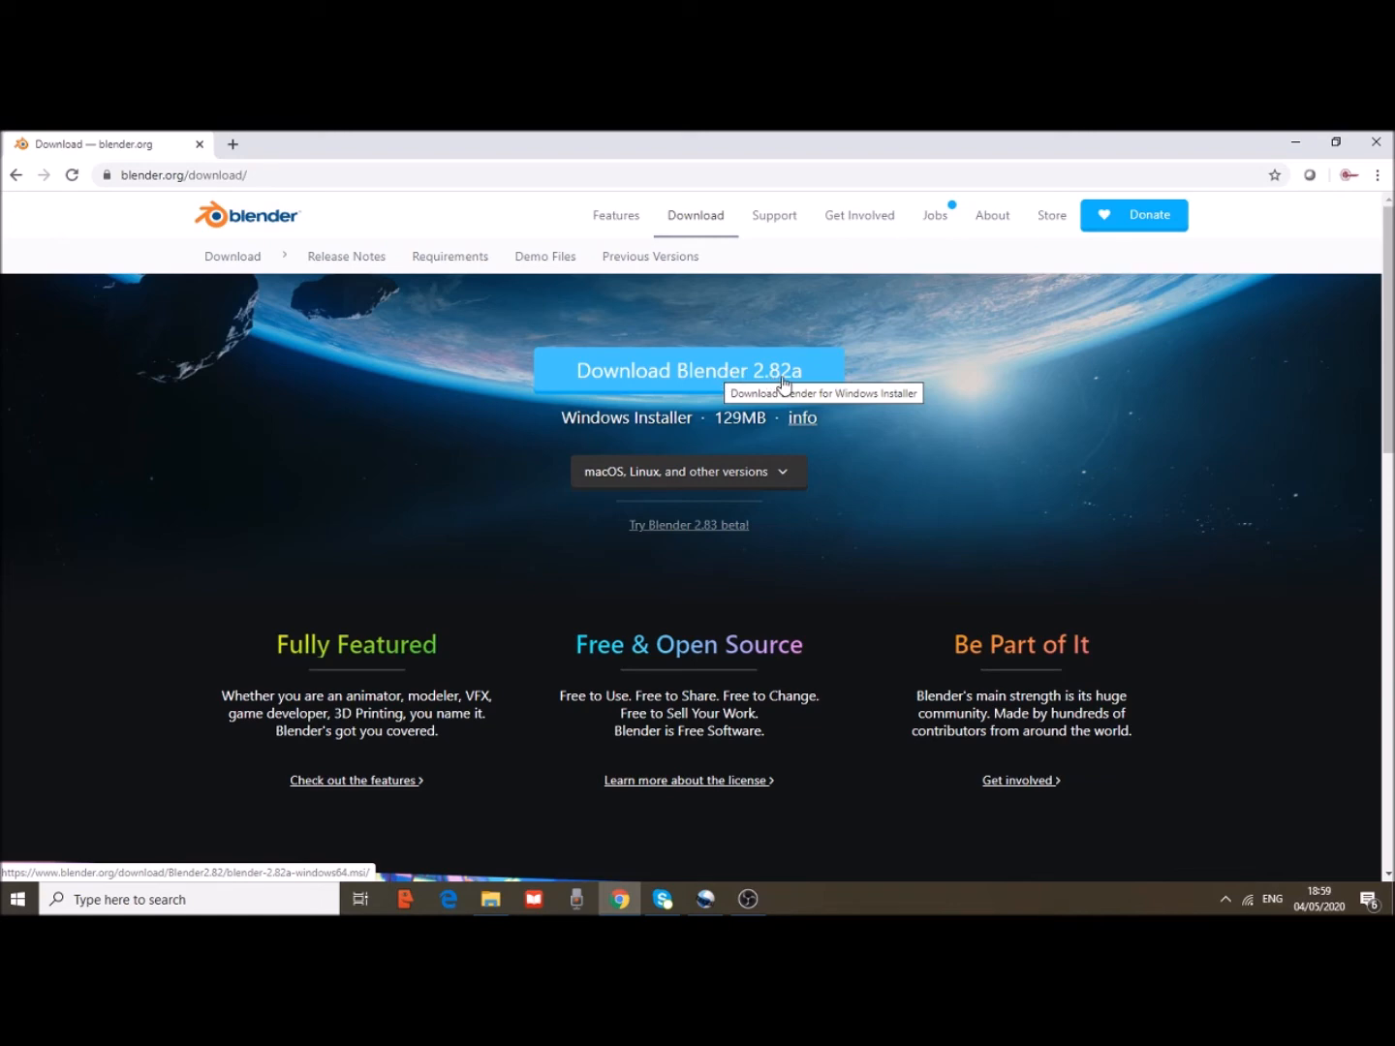
click(679, 389)
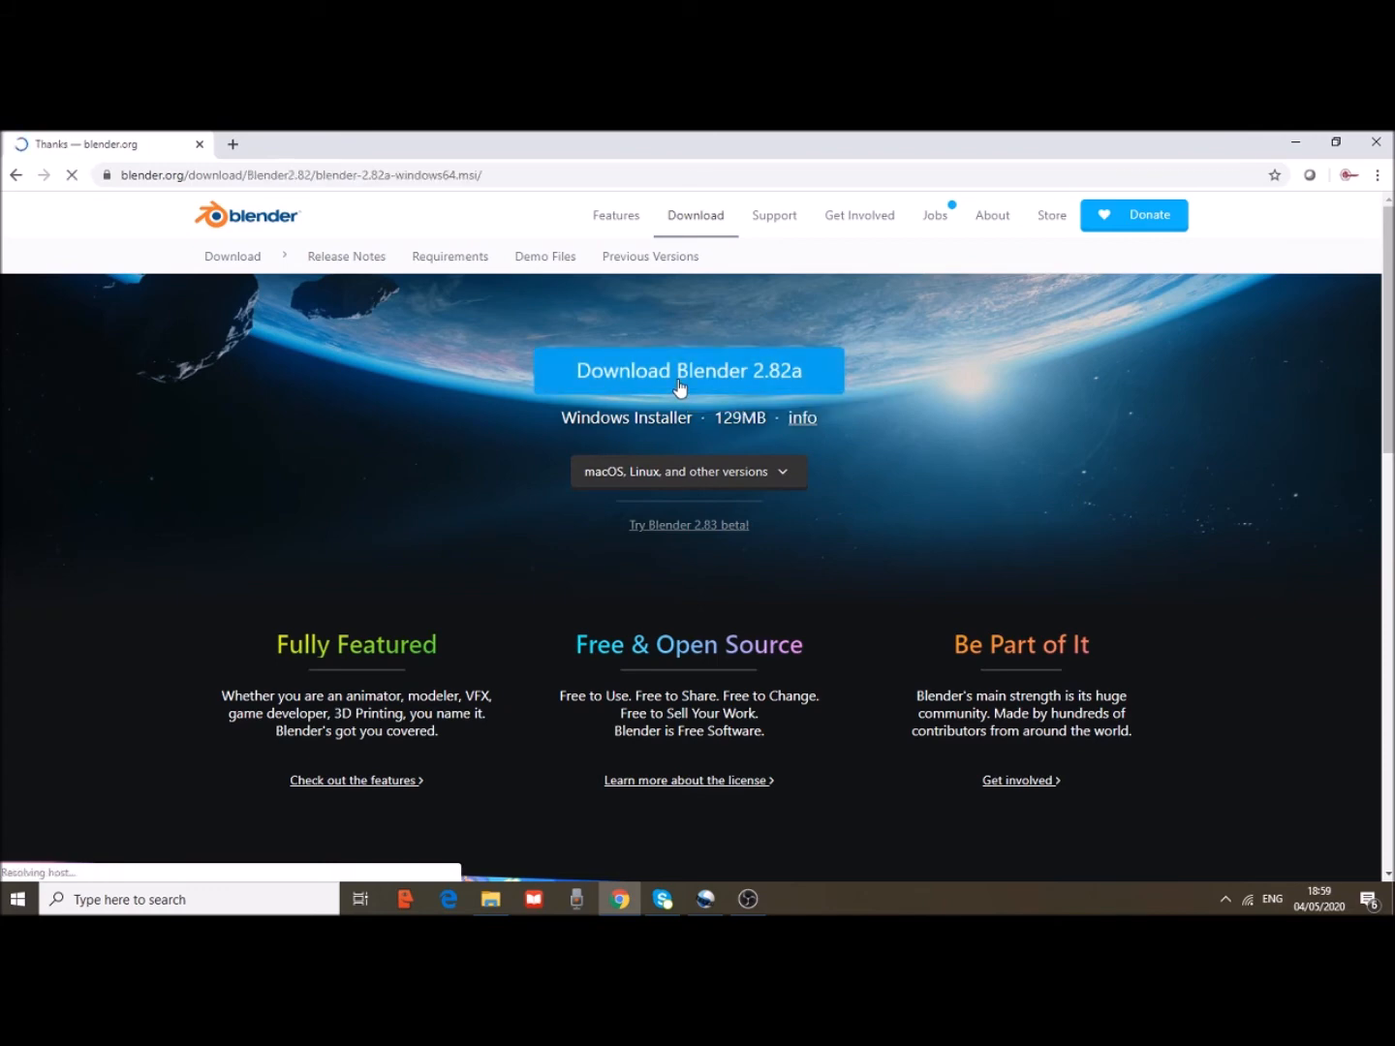
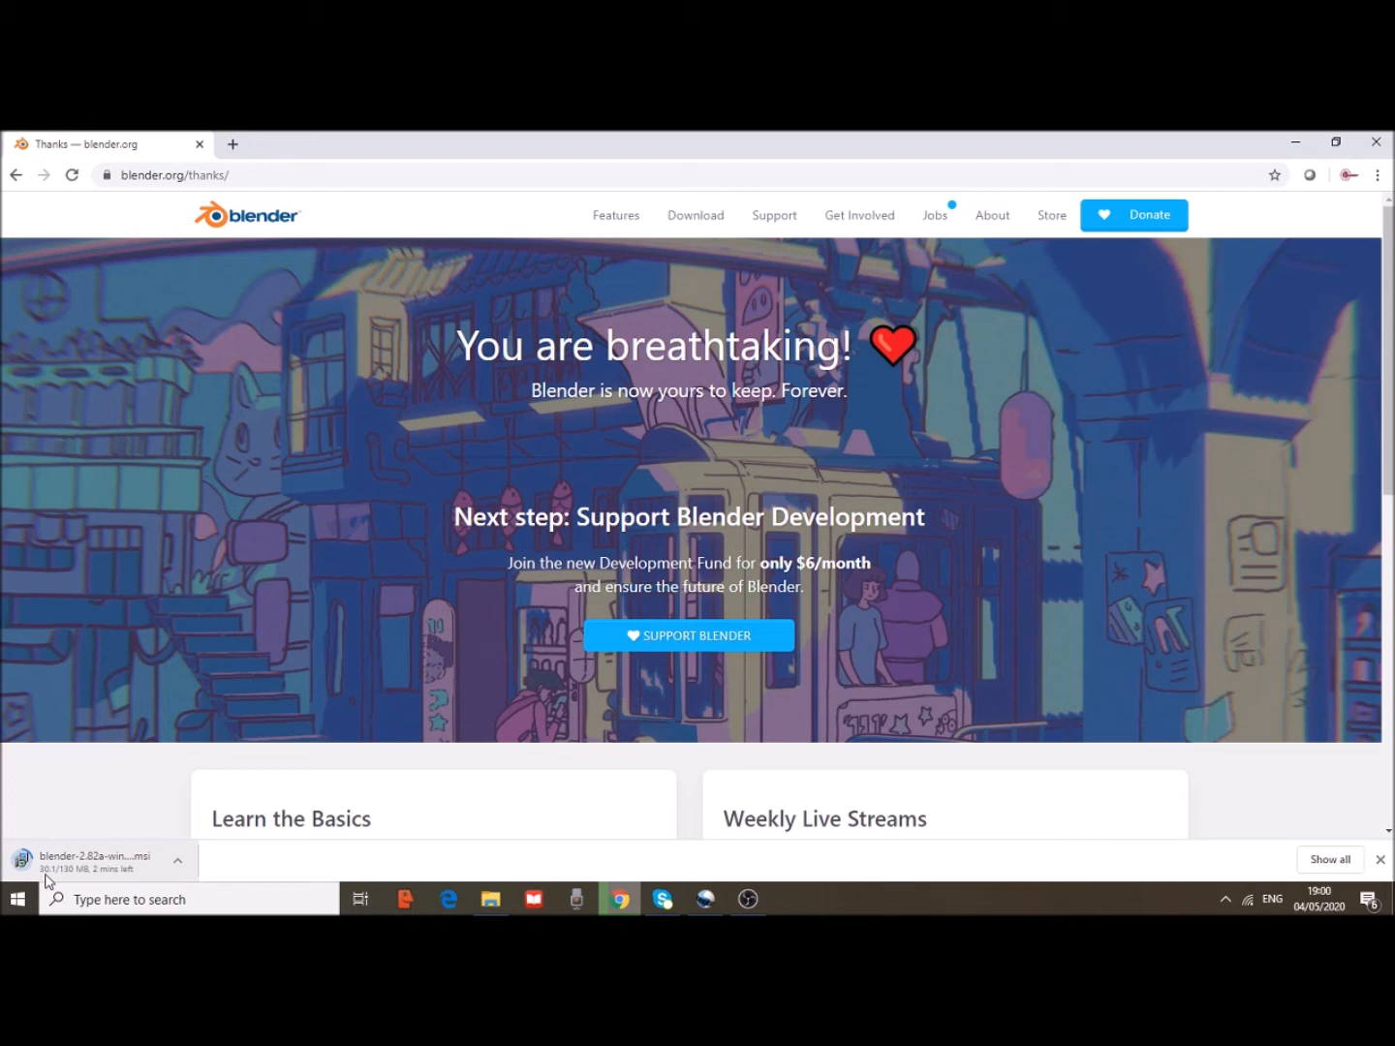
click(761, 899)
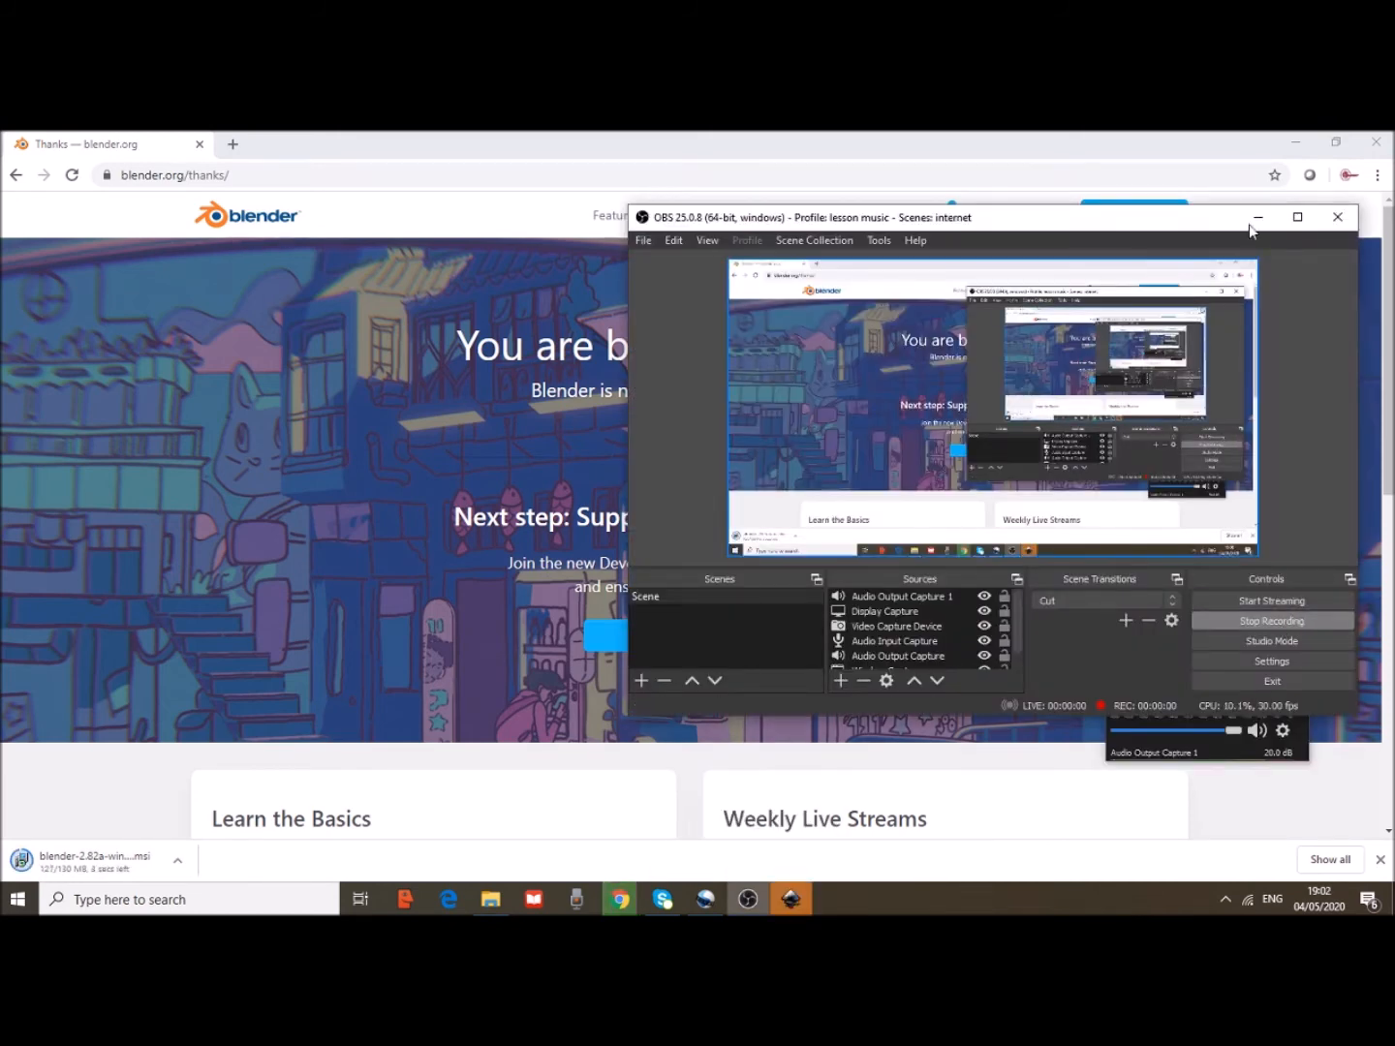
click(1258, 218)
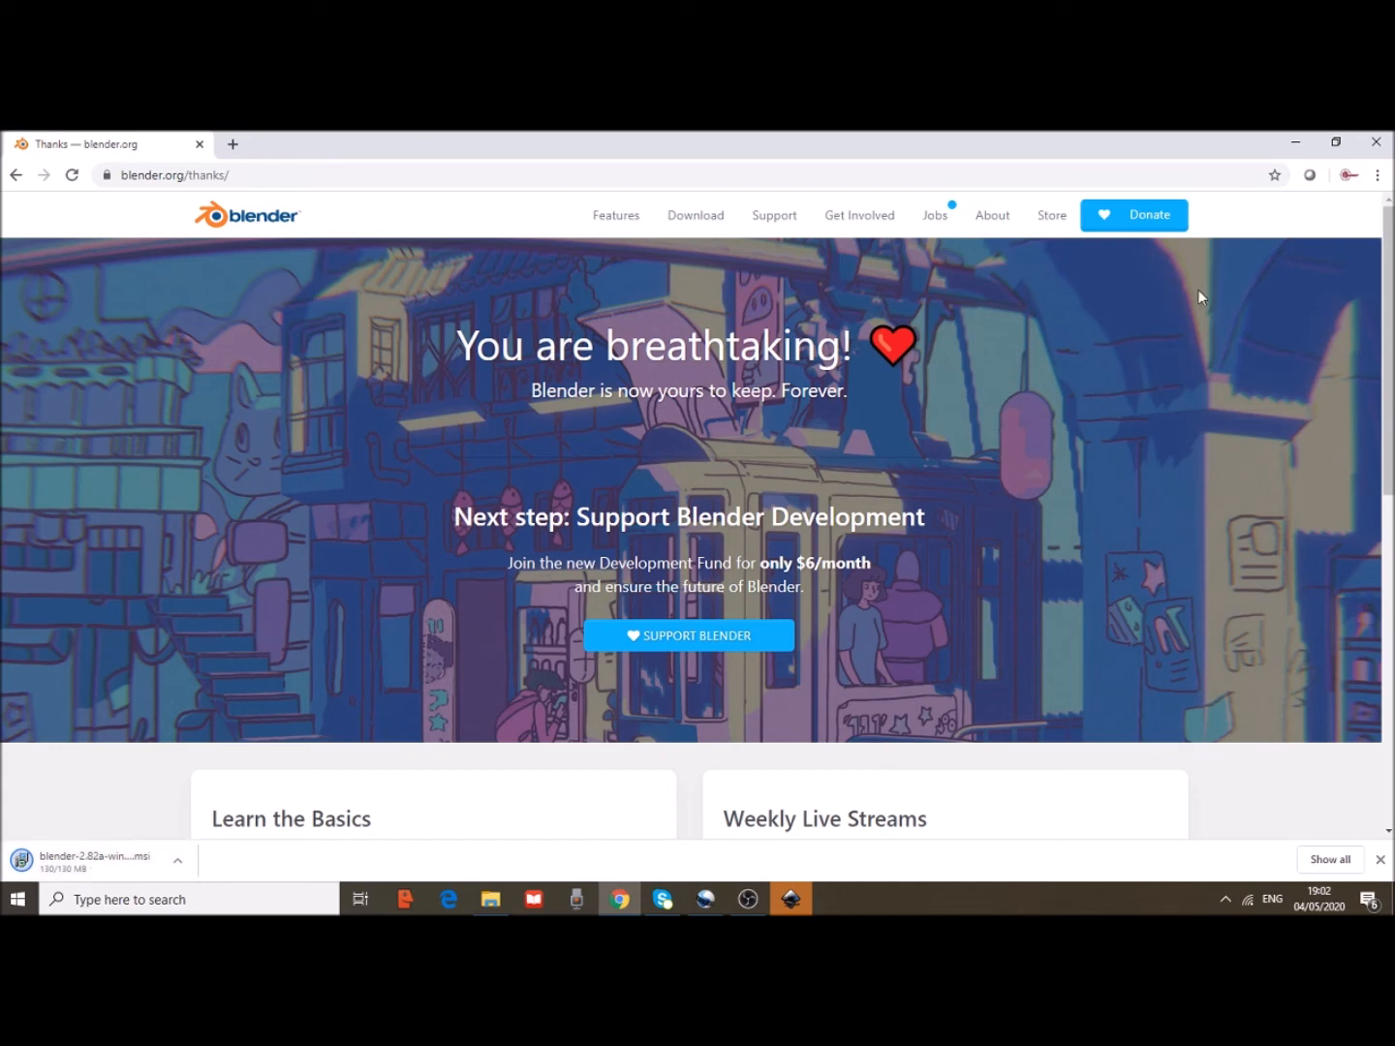
Minimize the open windows to reach the desktop, and open the Downloads folder inside the personal user folder
click(1295, 144)
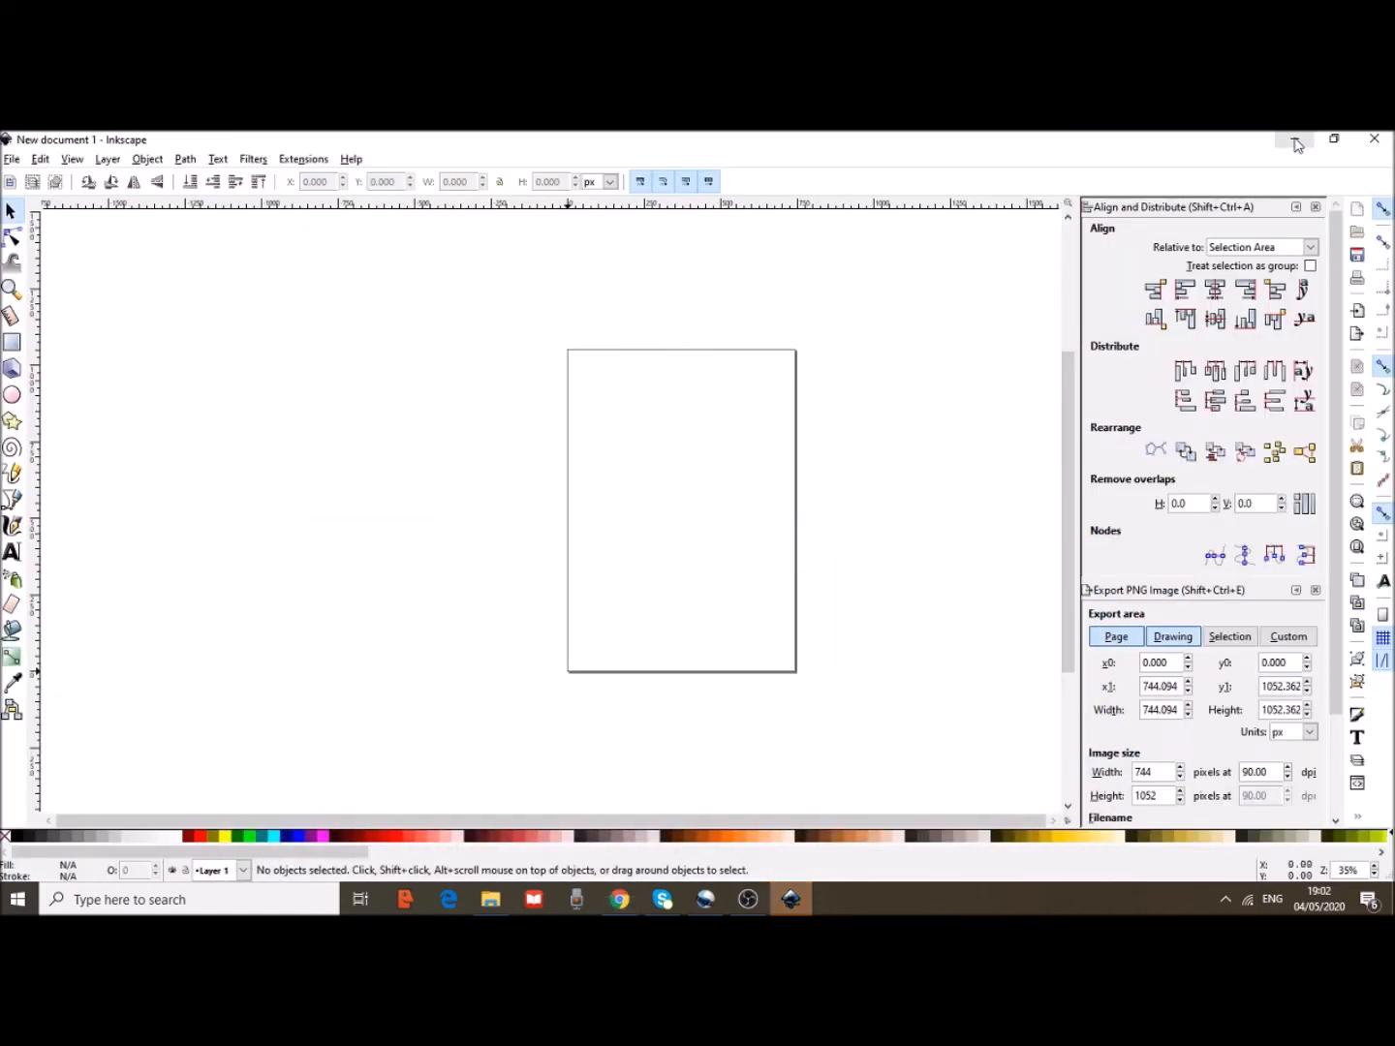
click(1296, 144)
click(1294, 139)
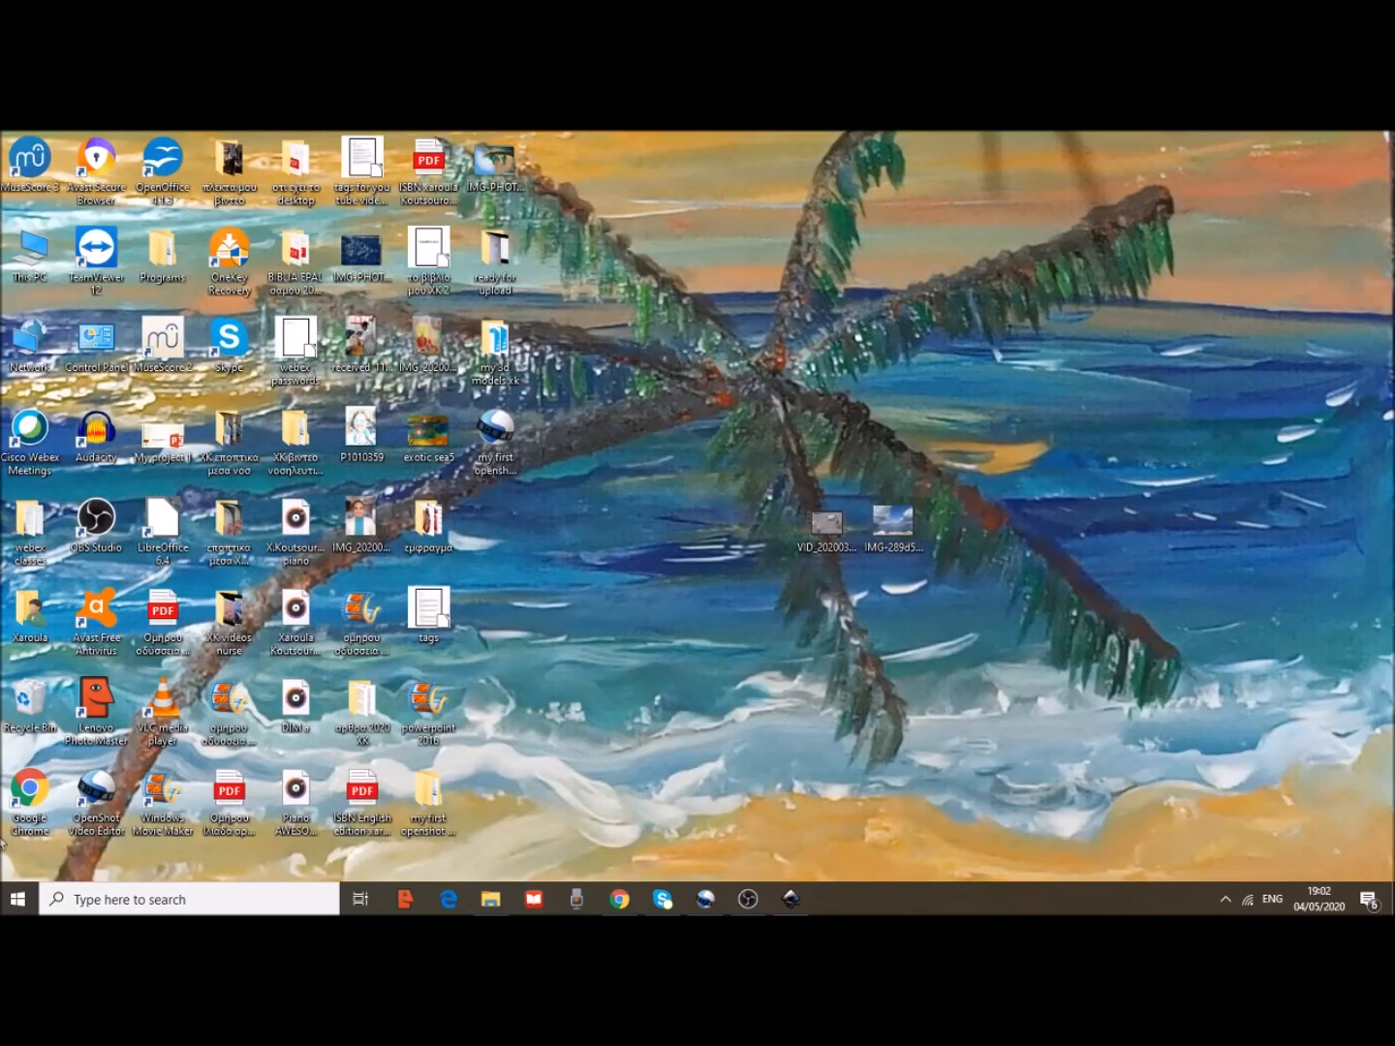
double_click(28, 616)
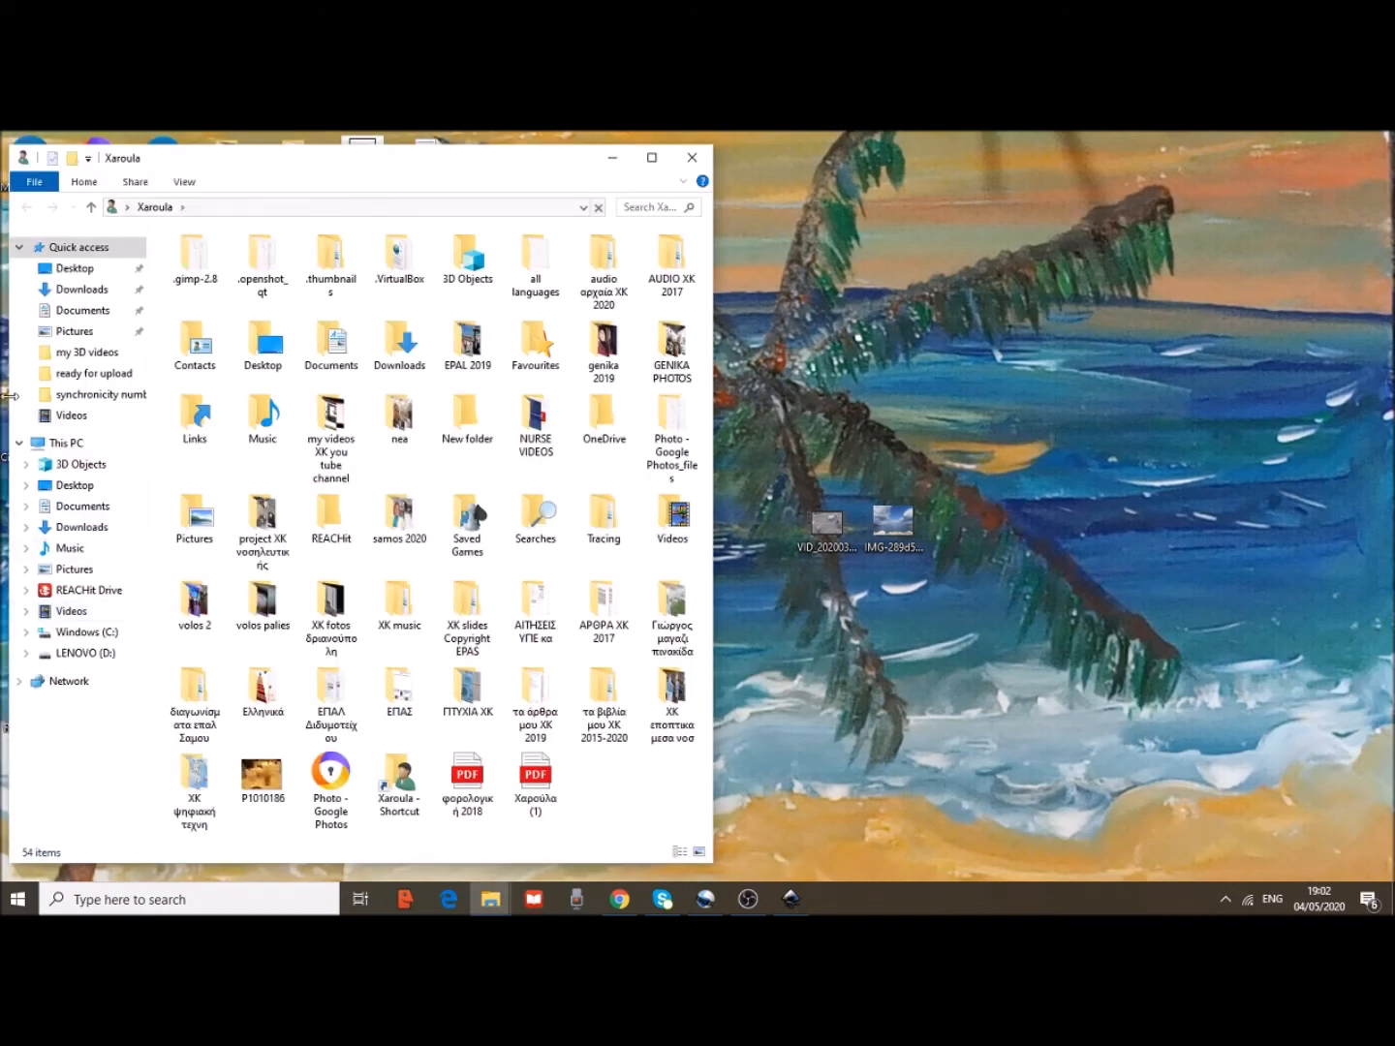
click(403, 353)
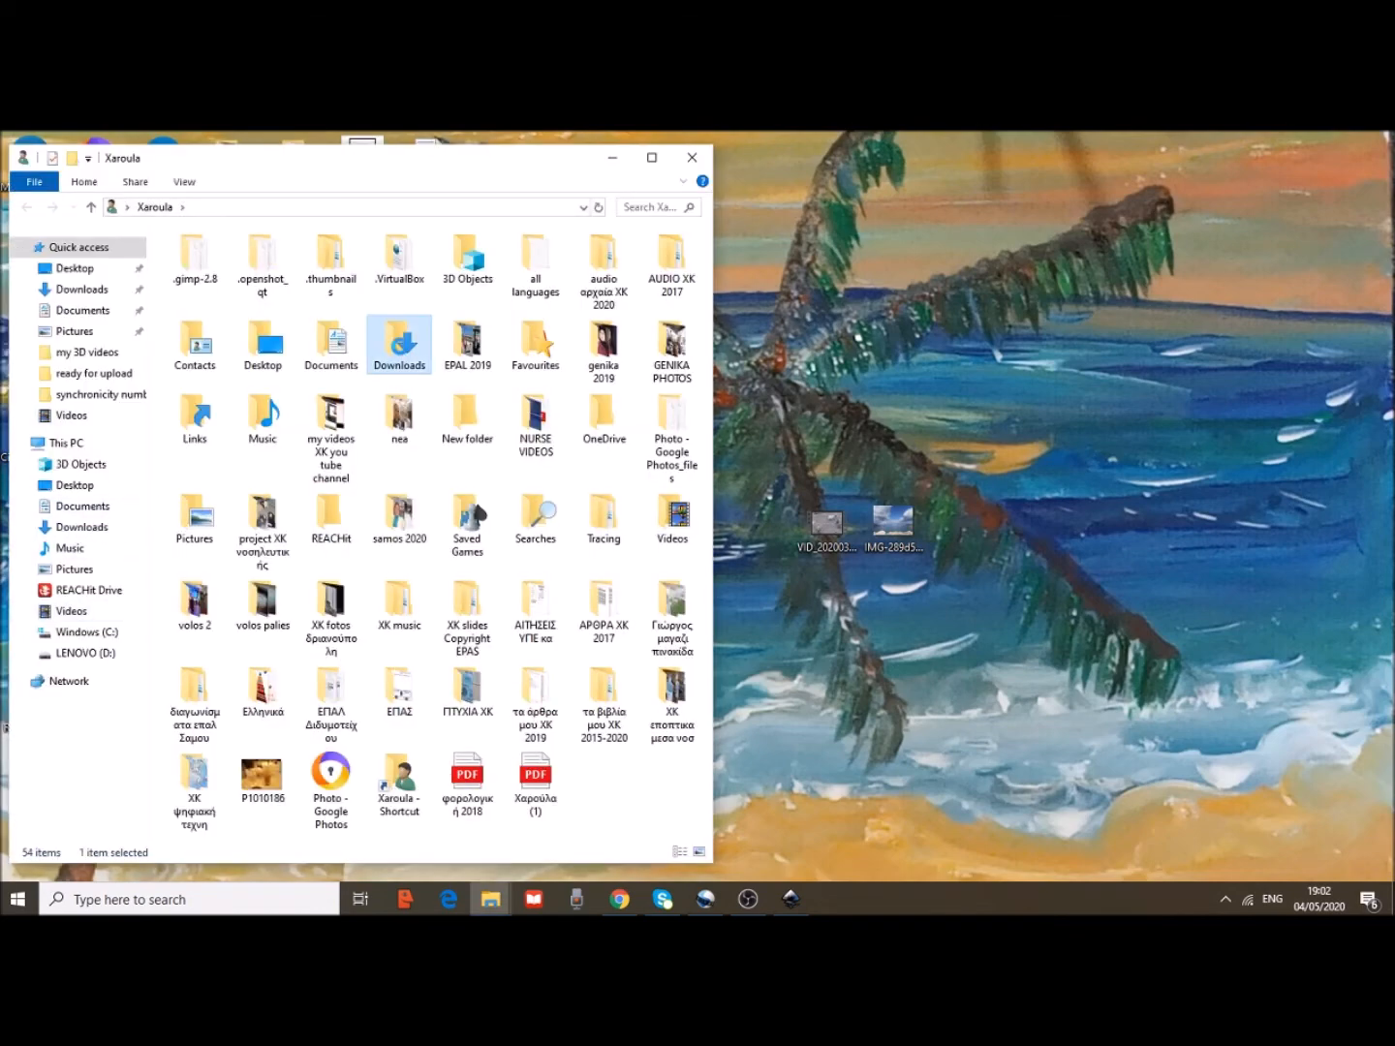
double_click(403, 349)
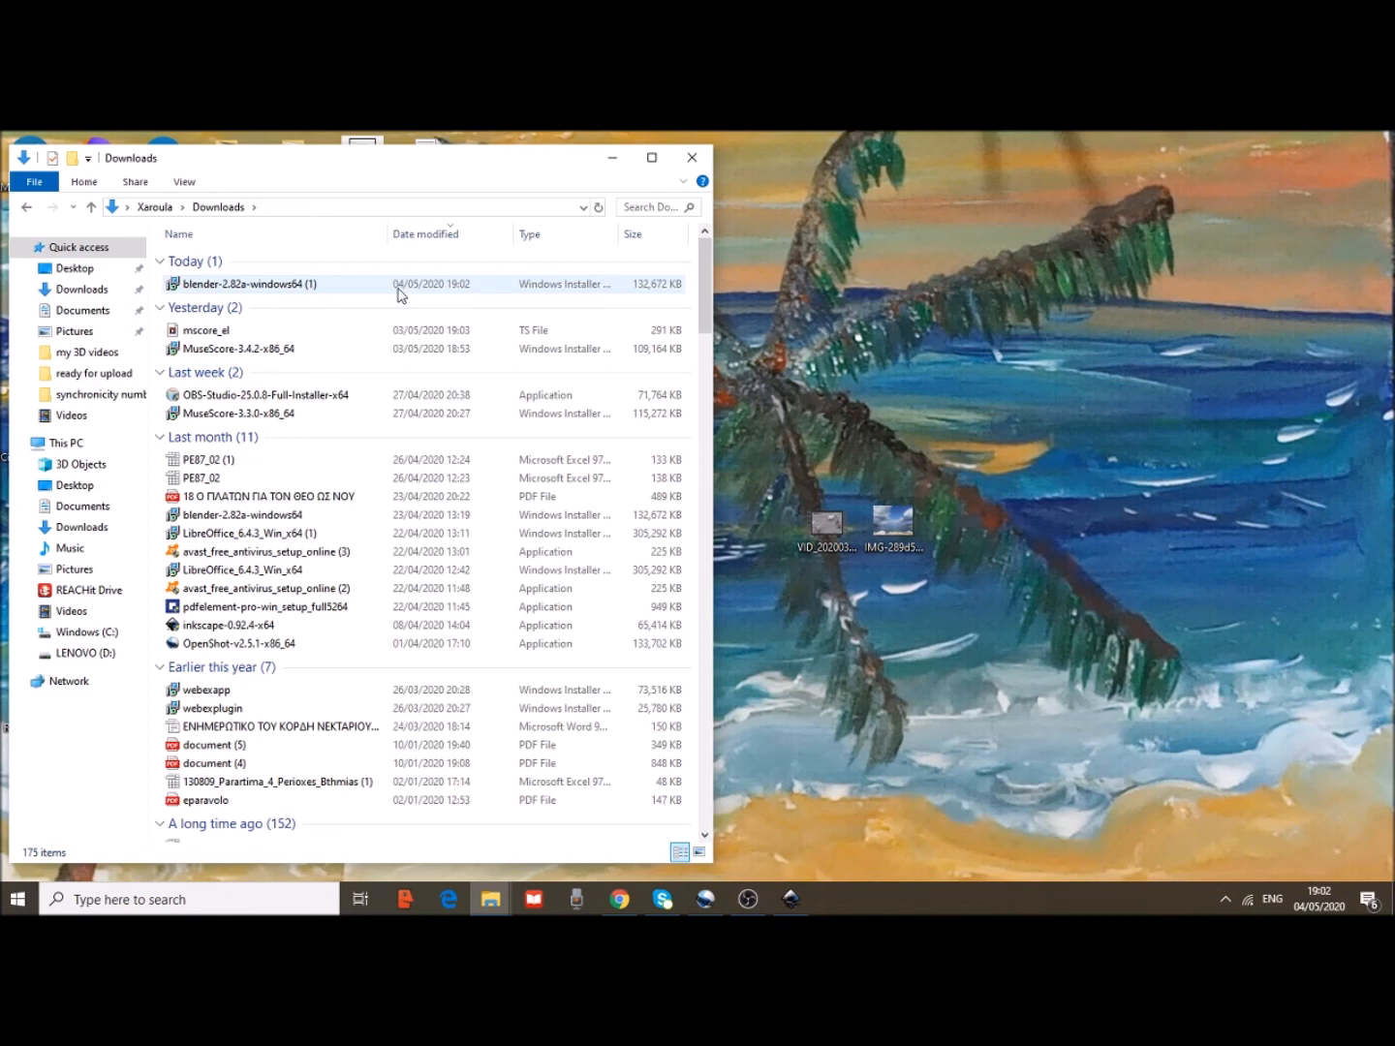
Try to scan the downloaded blender-2.82a-windows64 (1) installer for viruses
click(245, 288)
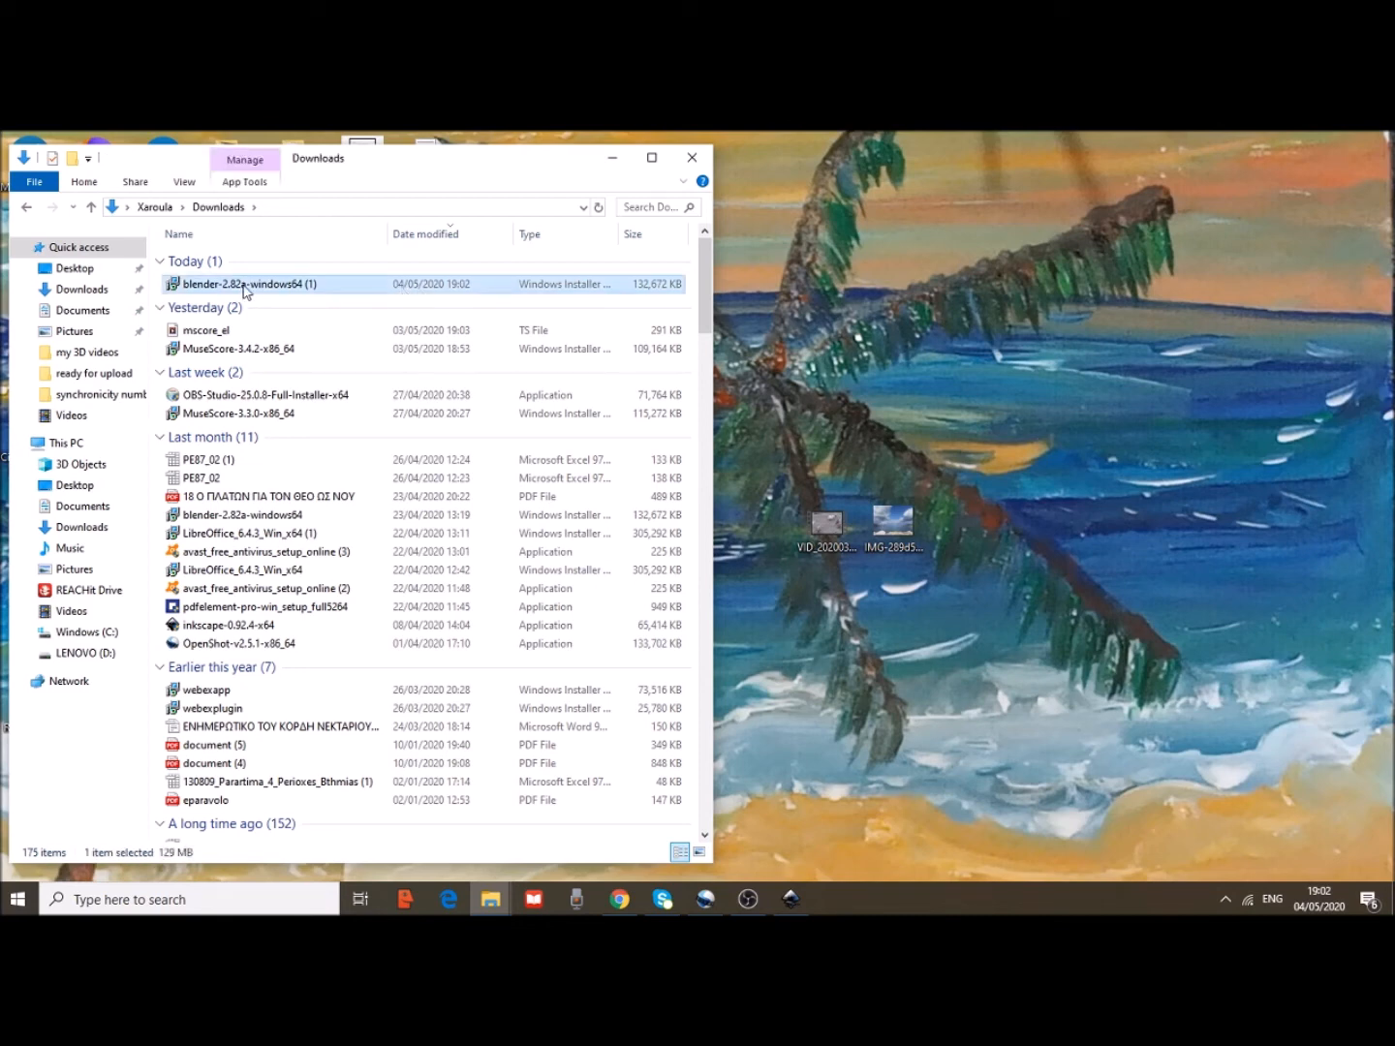
right_click(243, 292)
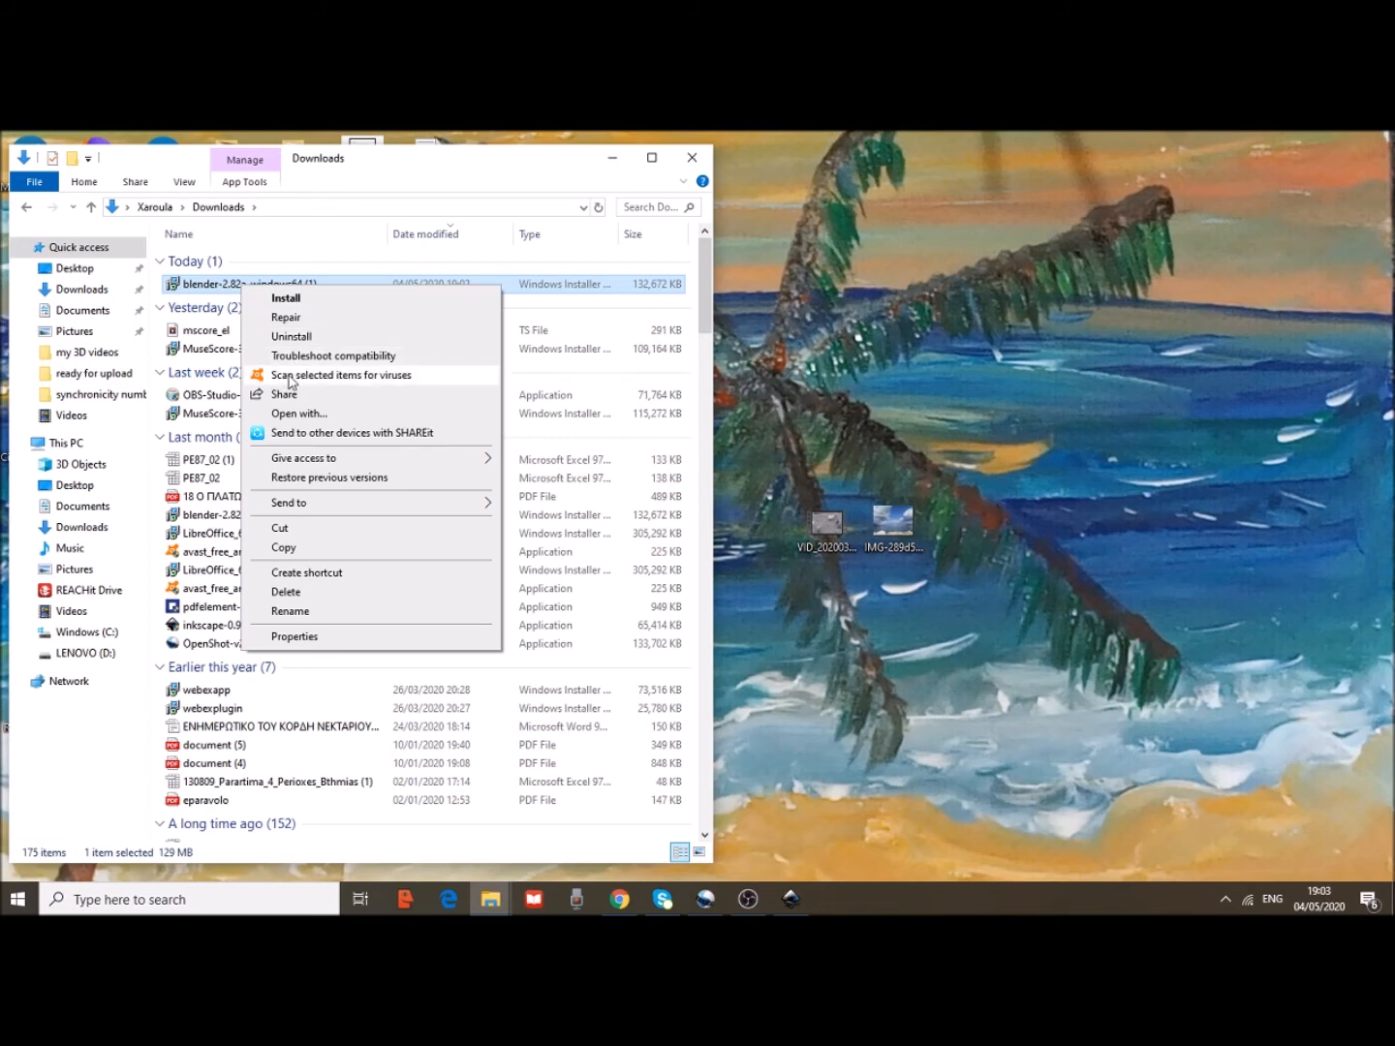
click(288, 379)
click(245, 285)
right_click(247, 287)
click(347, 282)
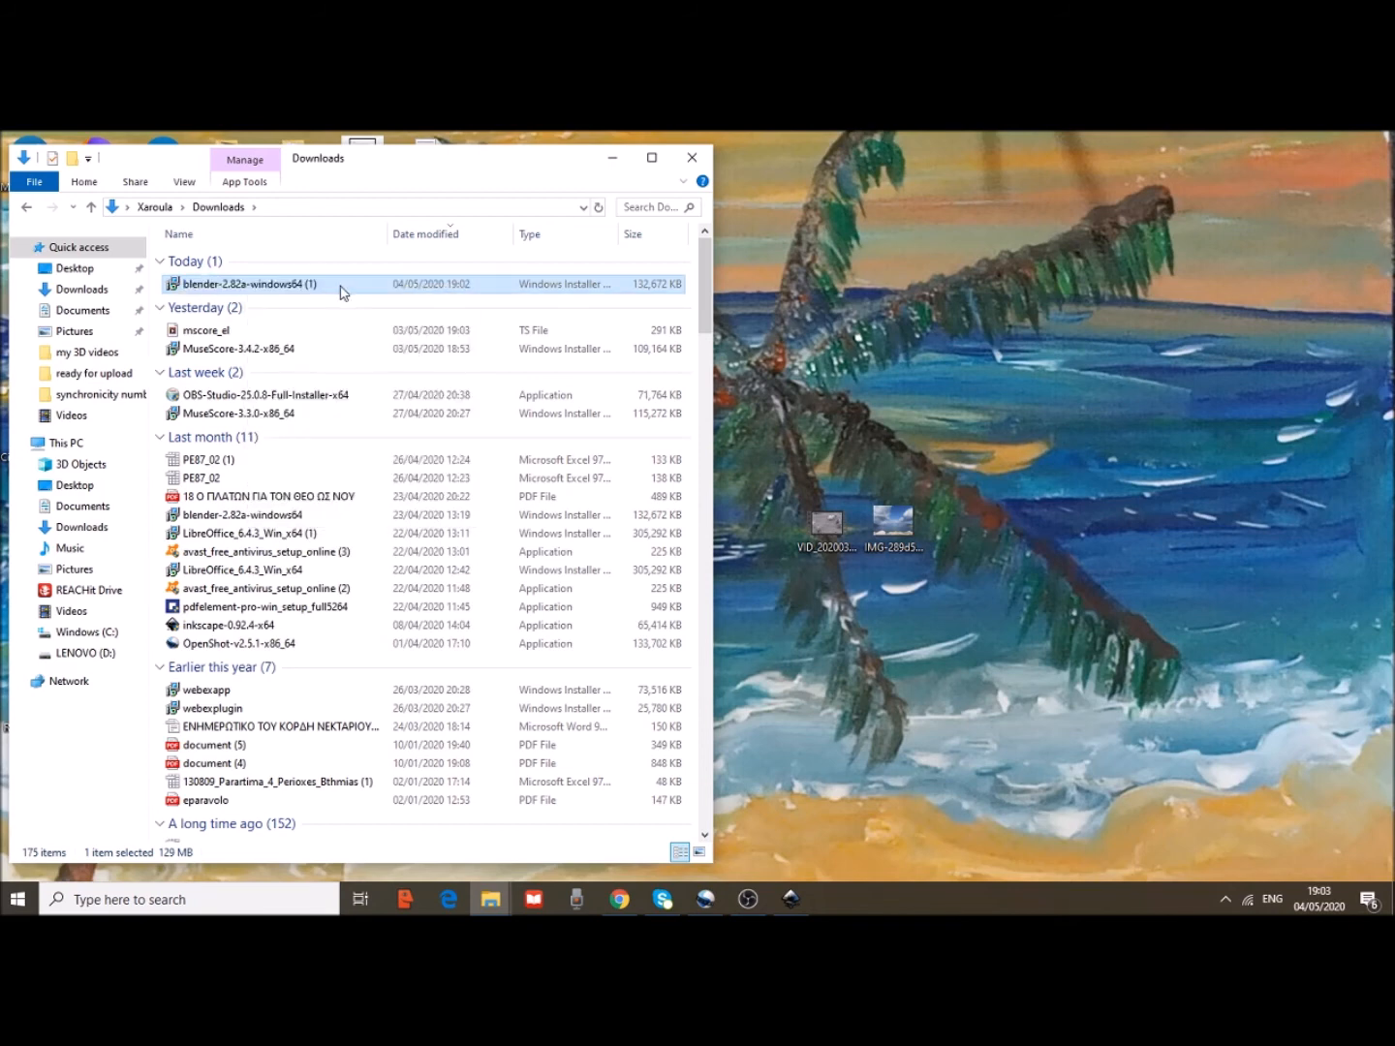
right_click(341, 293)
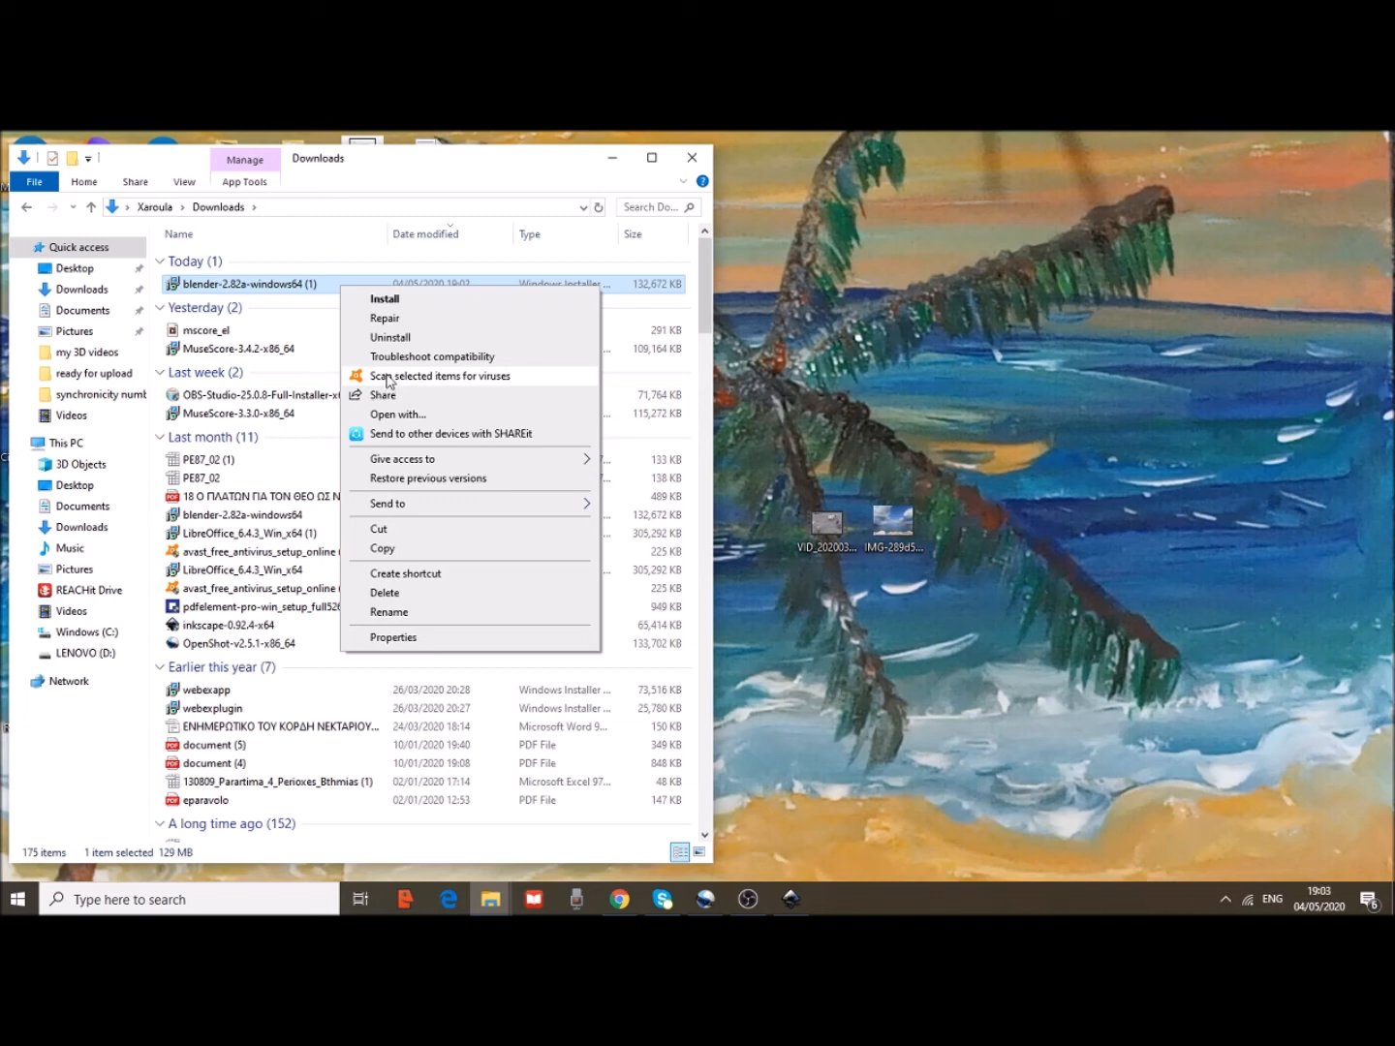
click(388, 378)
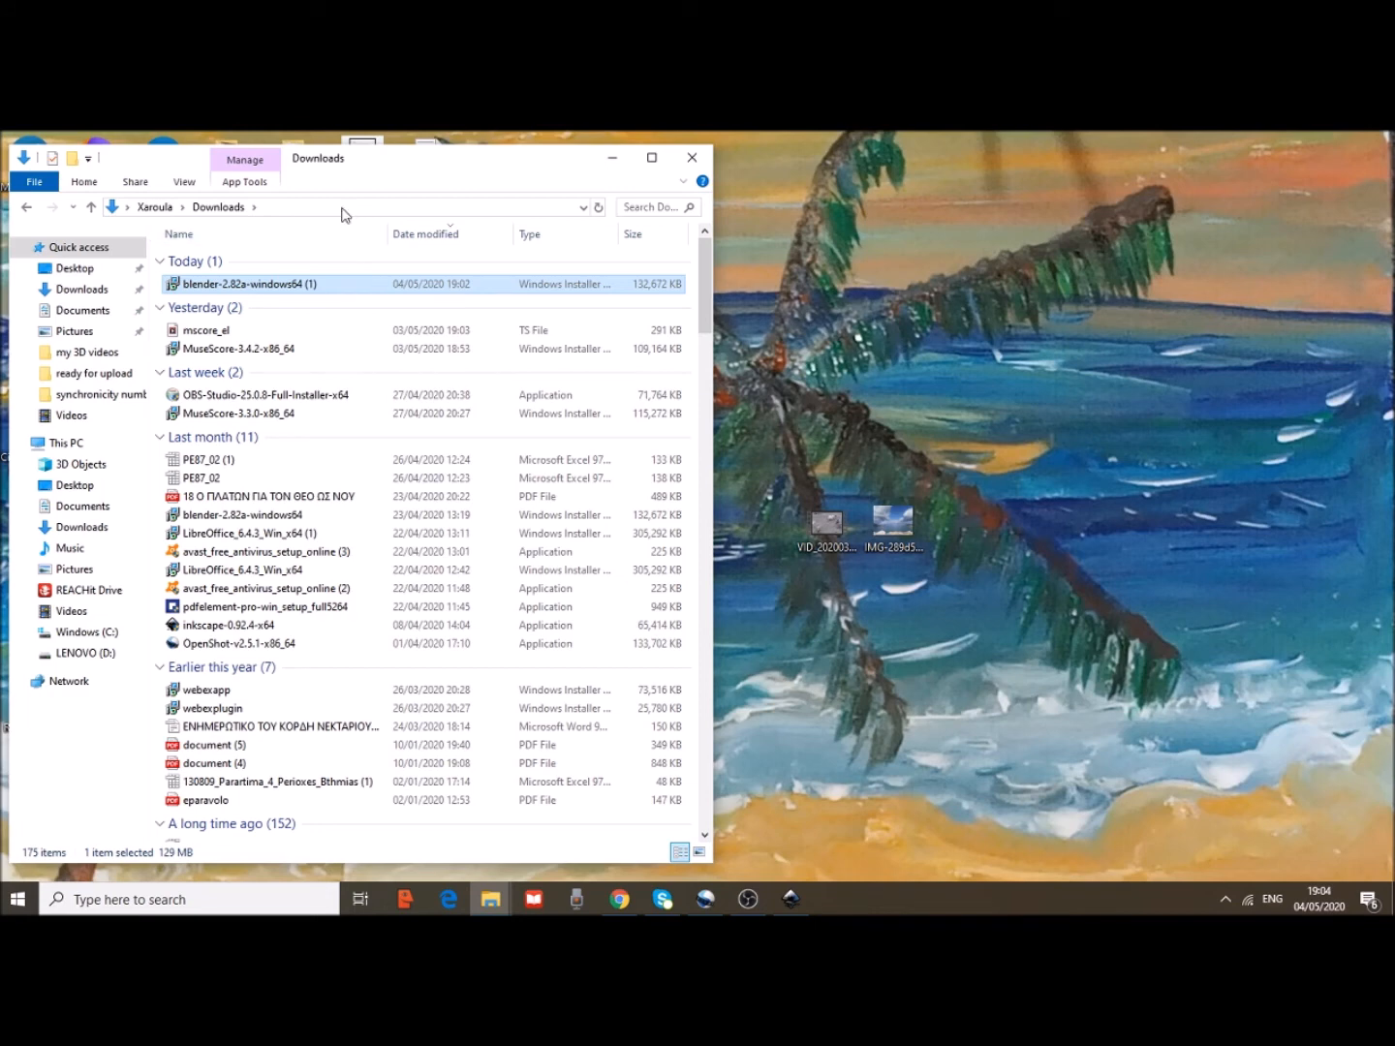
right_click(308, 283)
click(366, 371)
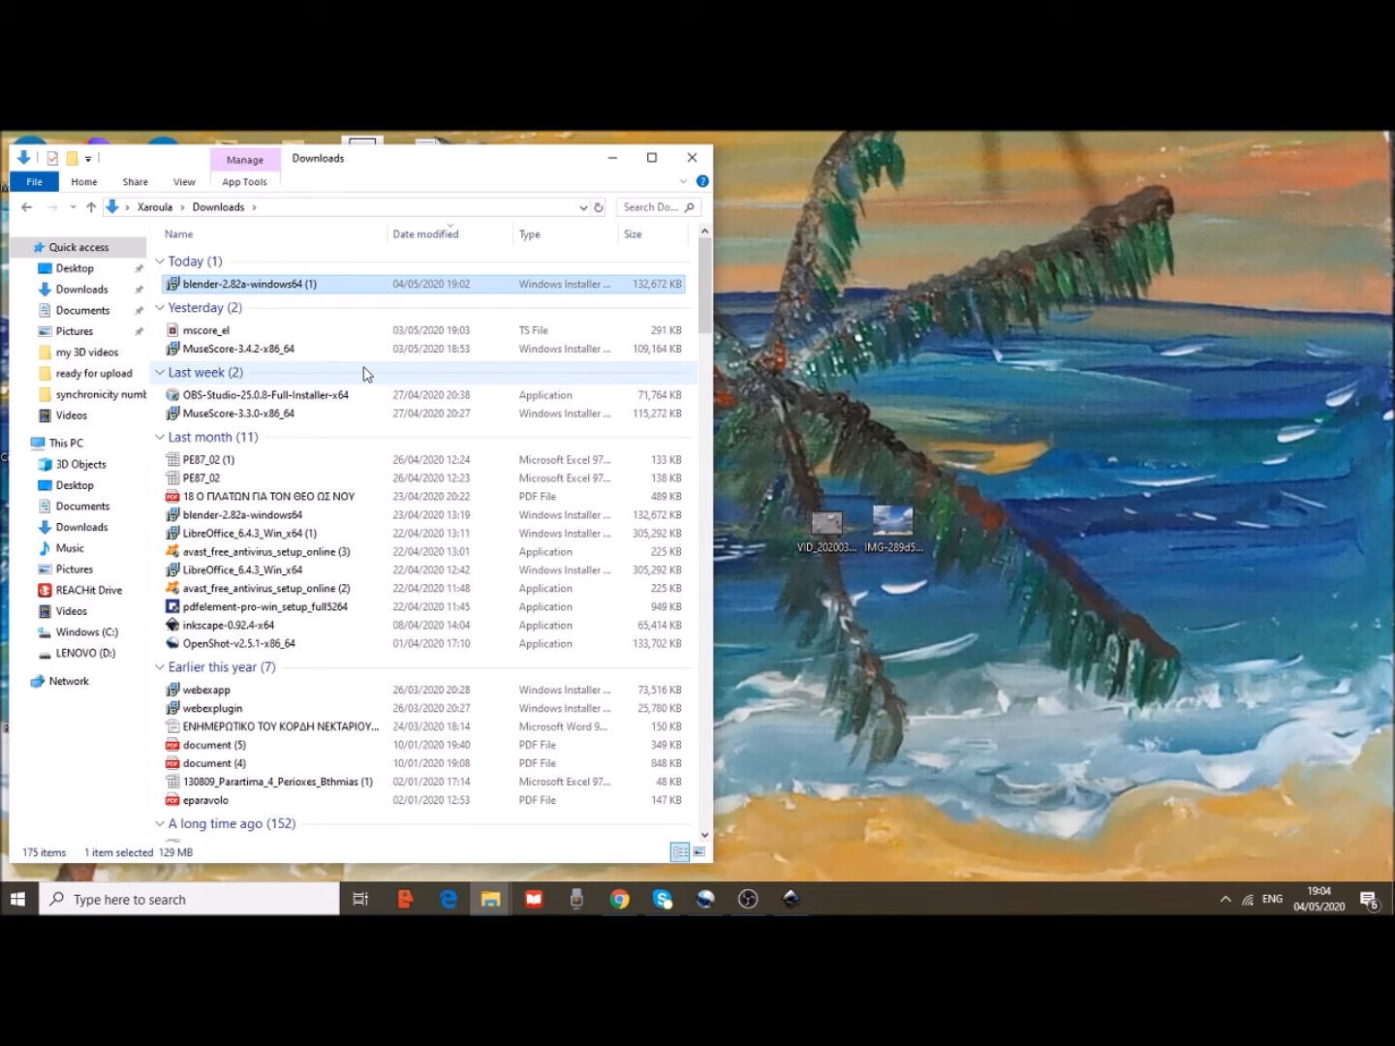
Open Avast Free Antivirus to check its status, and close it again
click(1225, 899)
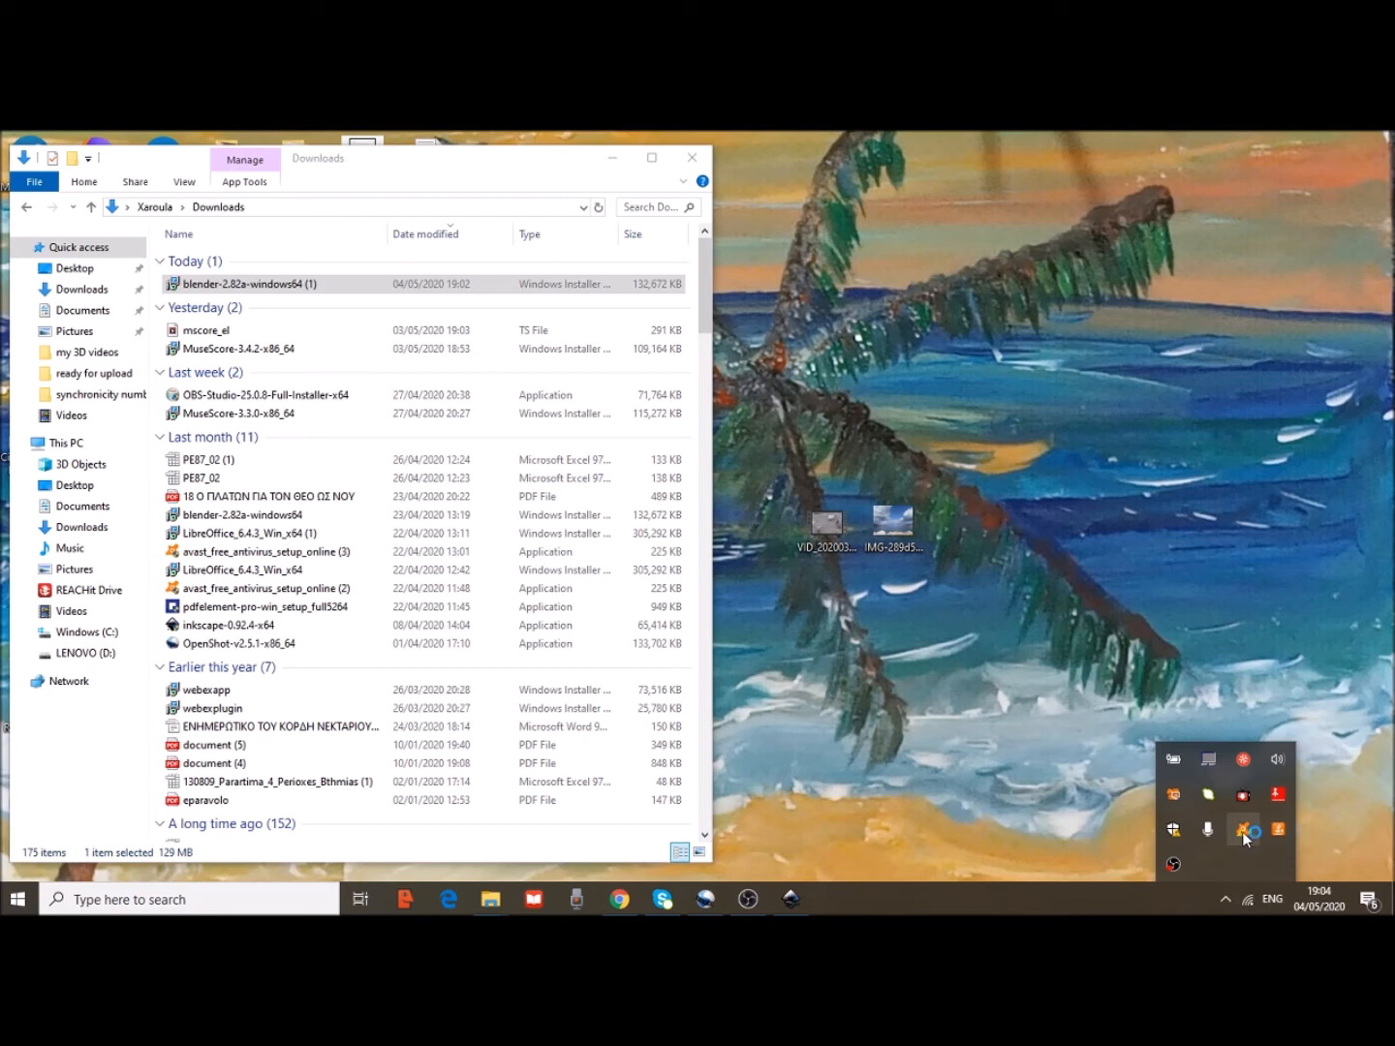
click(1090, 902)
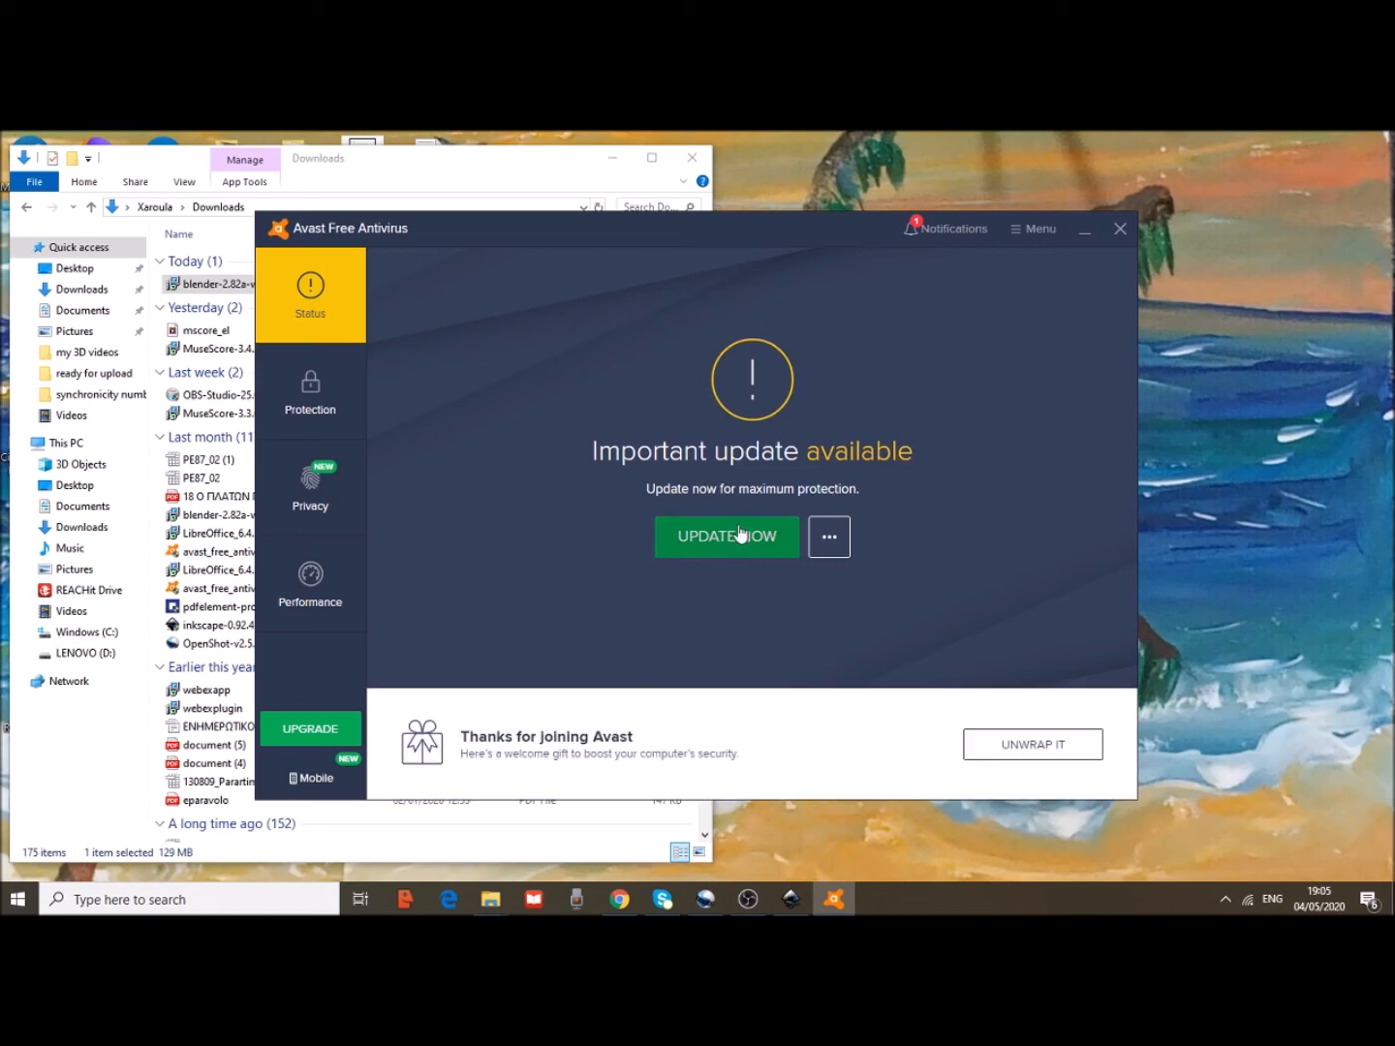
click(1120, 230)
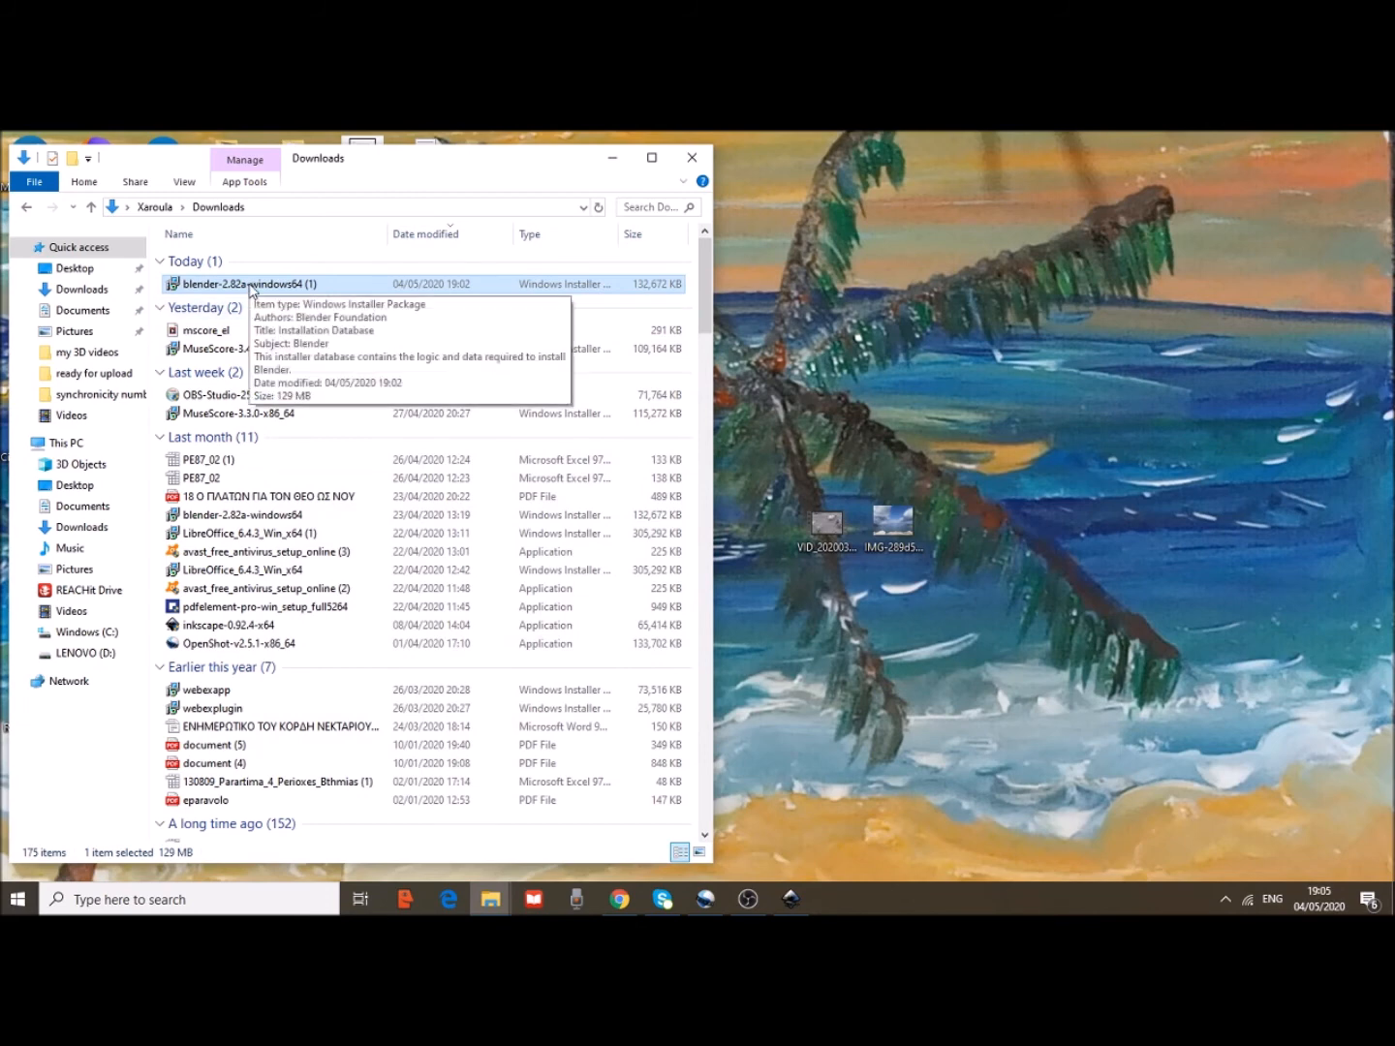
Run the blender-2.82a-windows64 (1) installer, accept the license terms, and install Blender with the default features and location
double_click(248, 284)
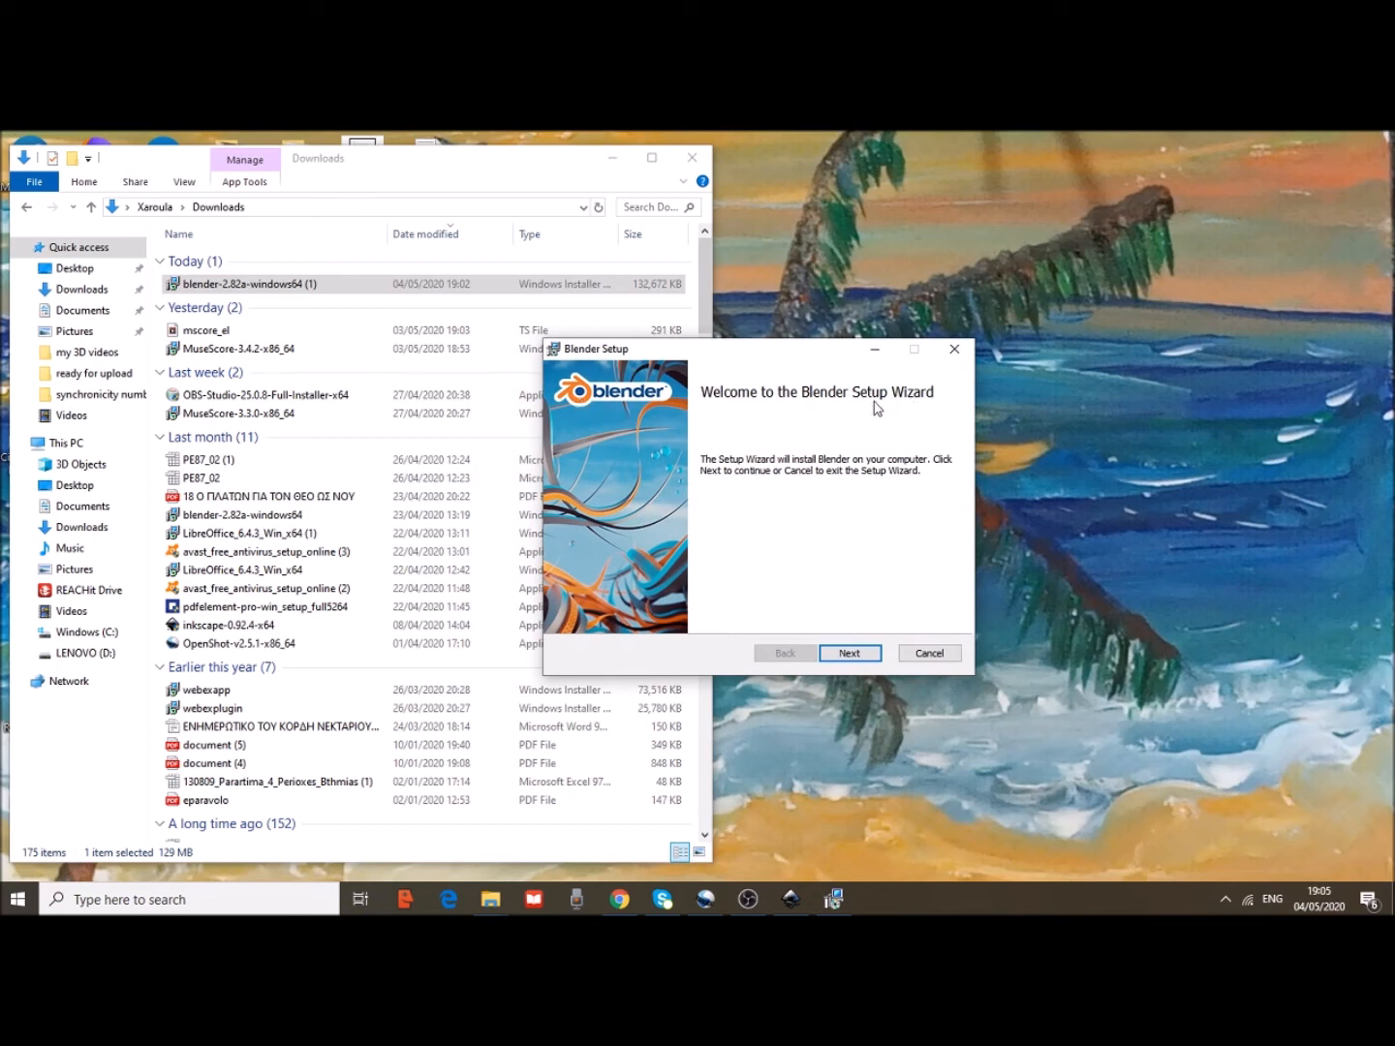
click(854, 655)
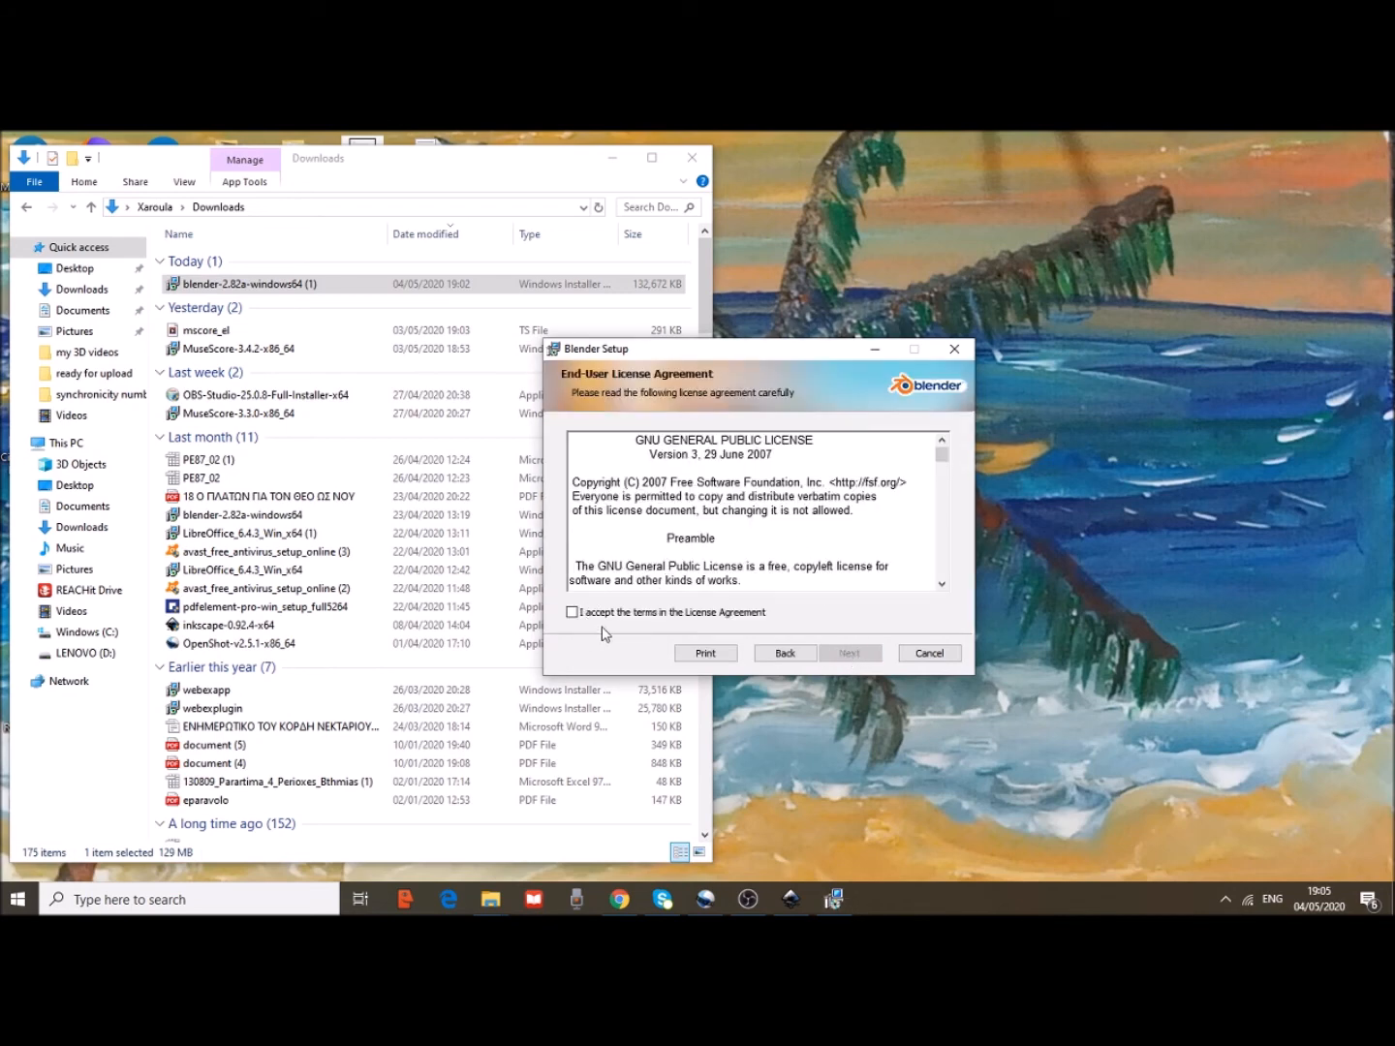
click(572, 614)
drag(942, 455, 943, 580)
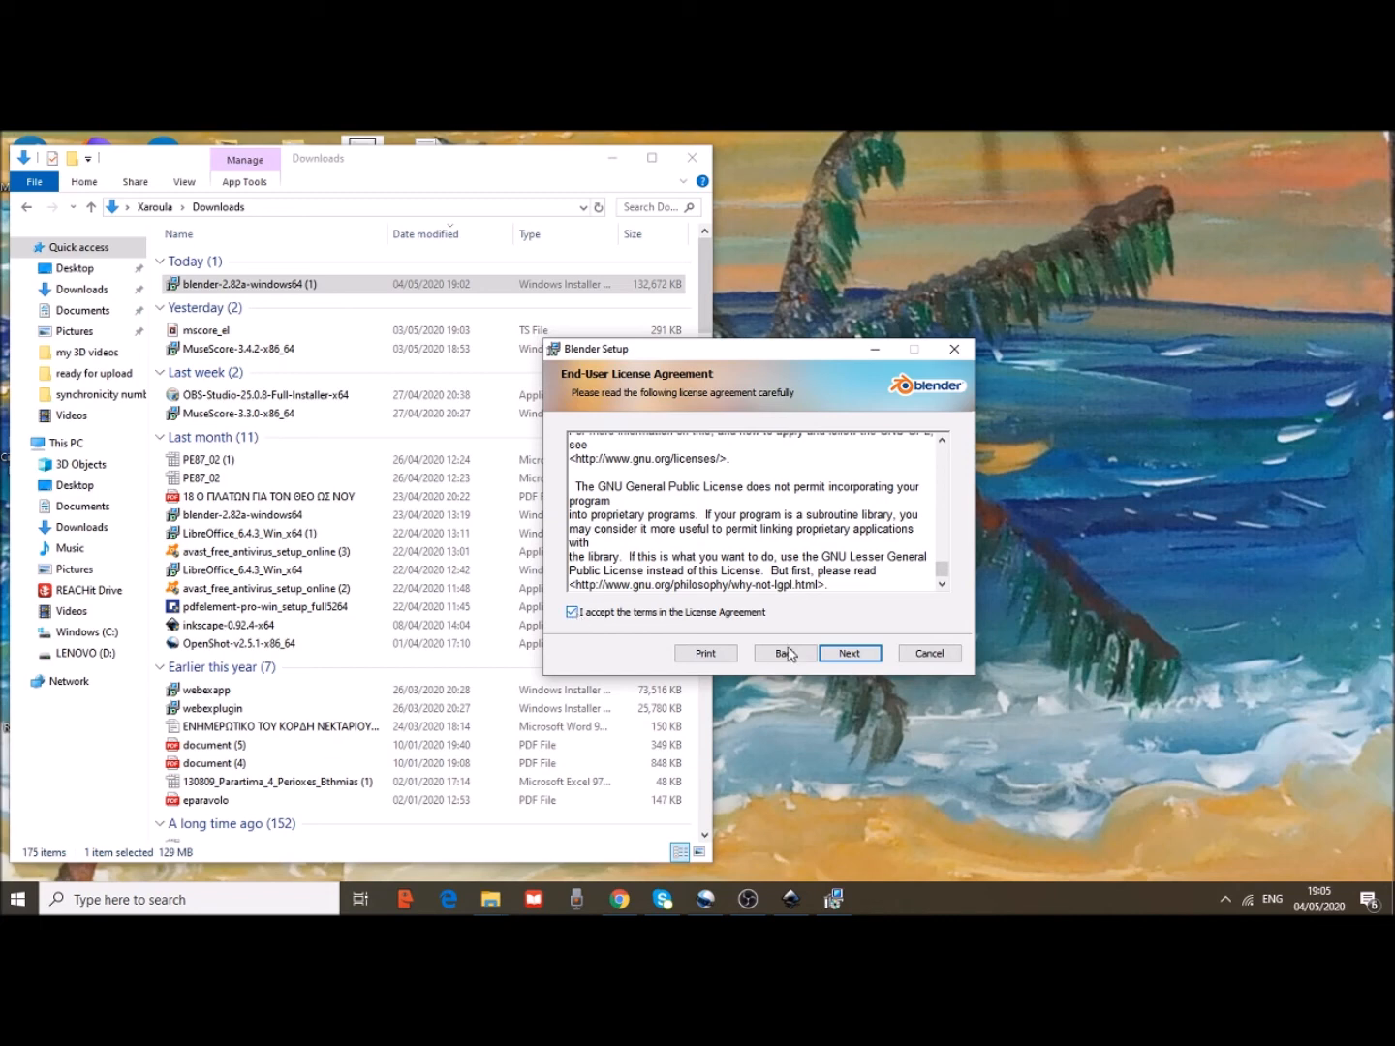
click(849, 654)
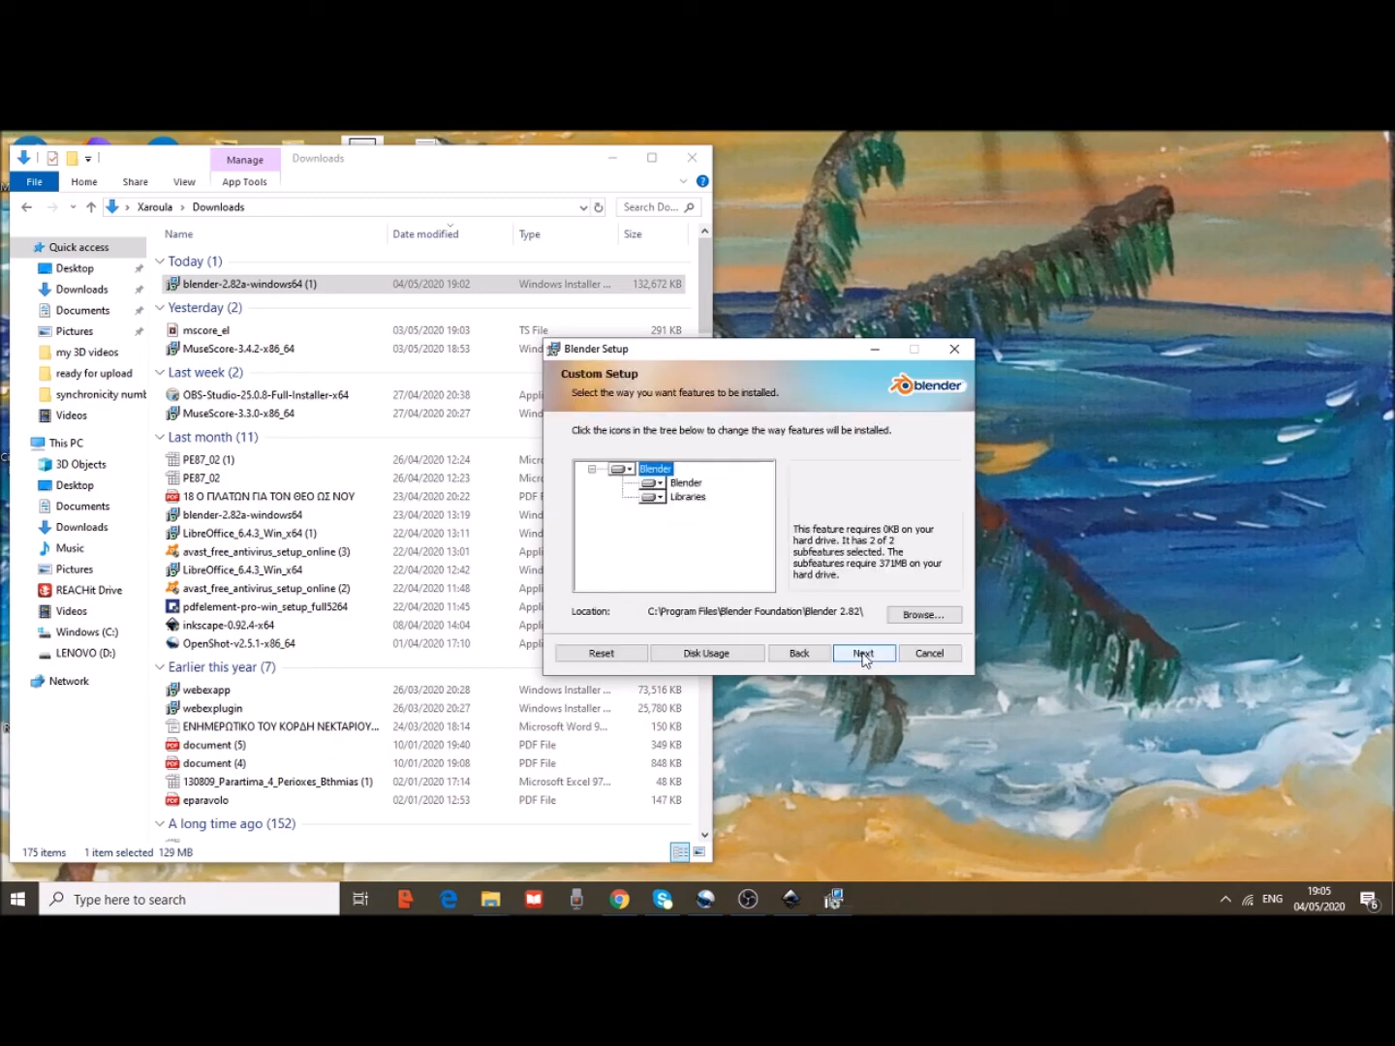
click(862, 654)
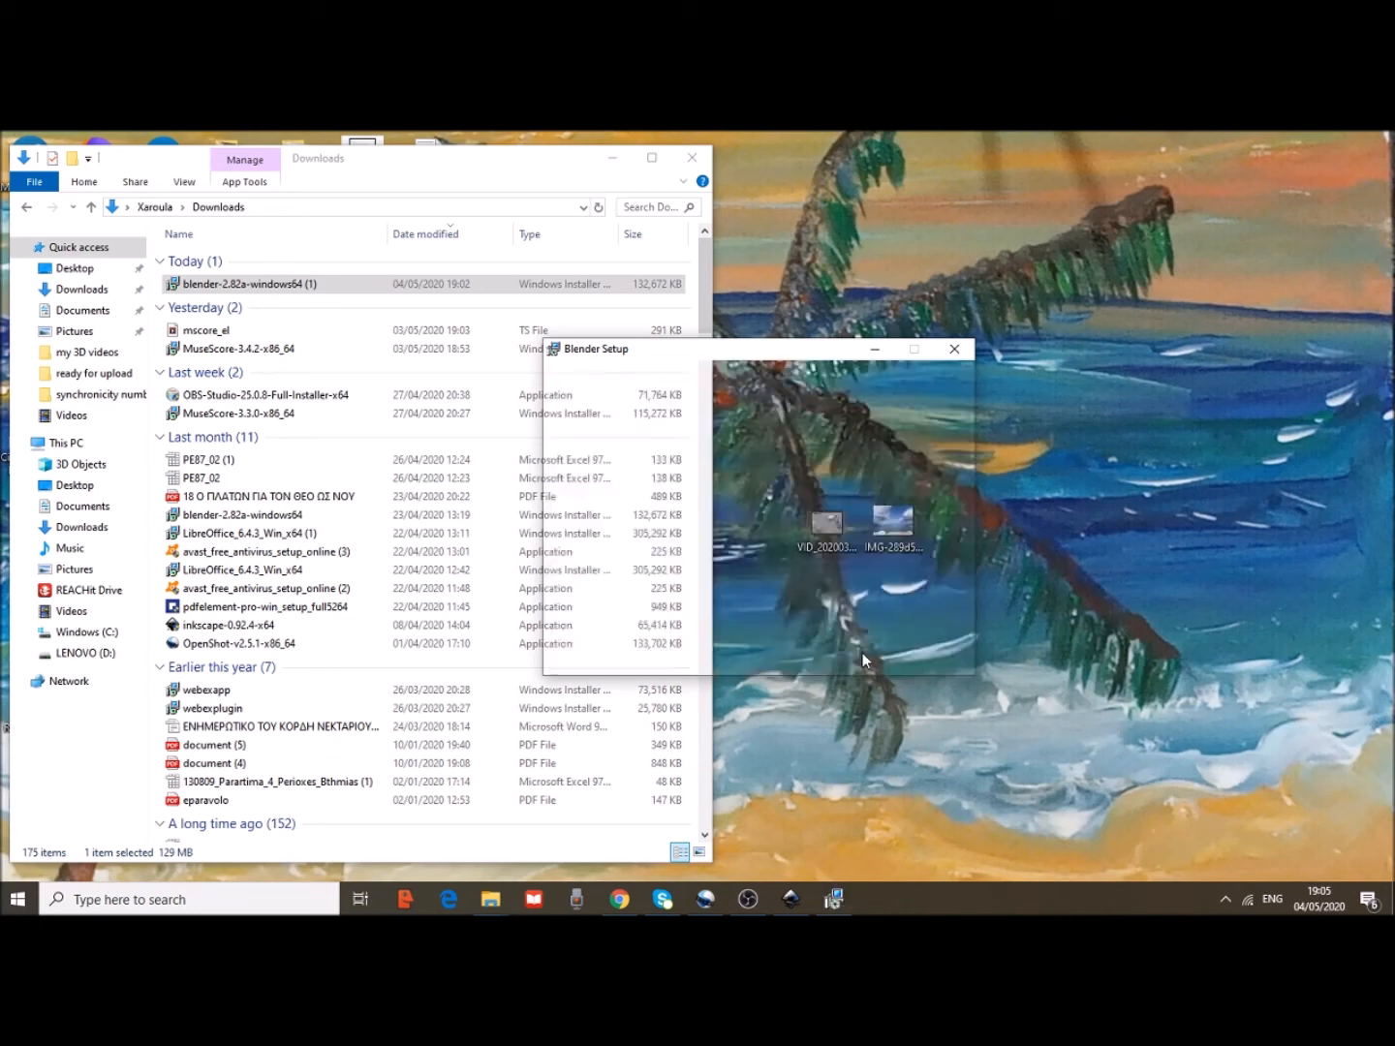
click(842, 658)
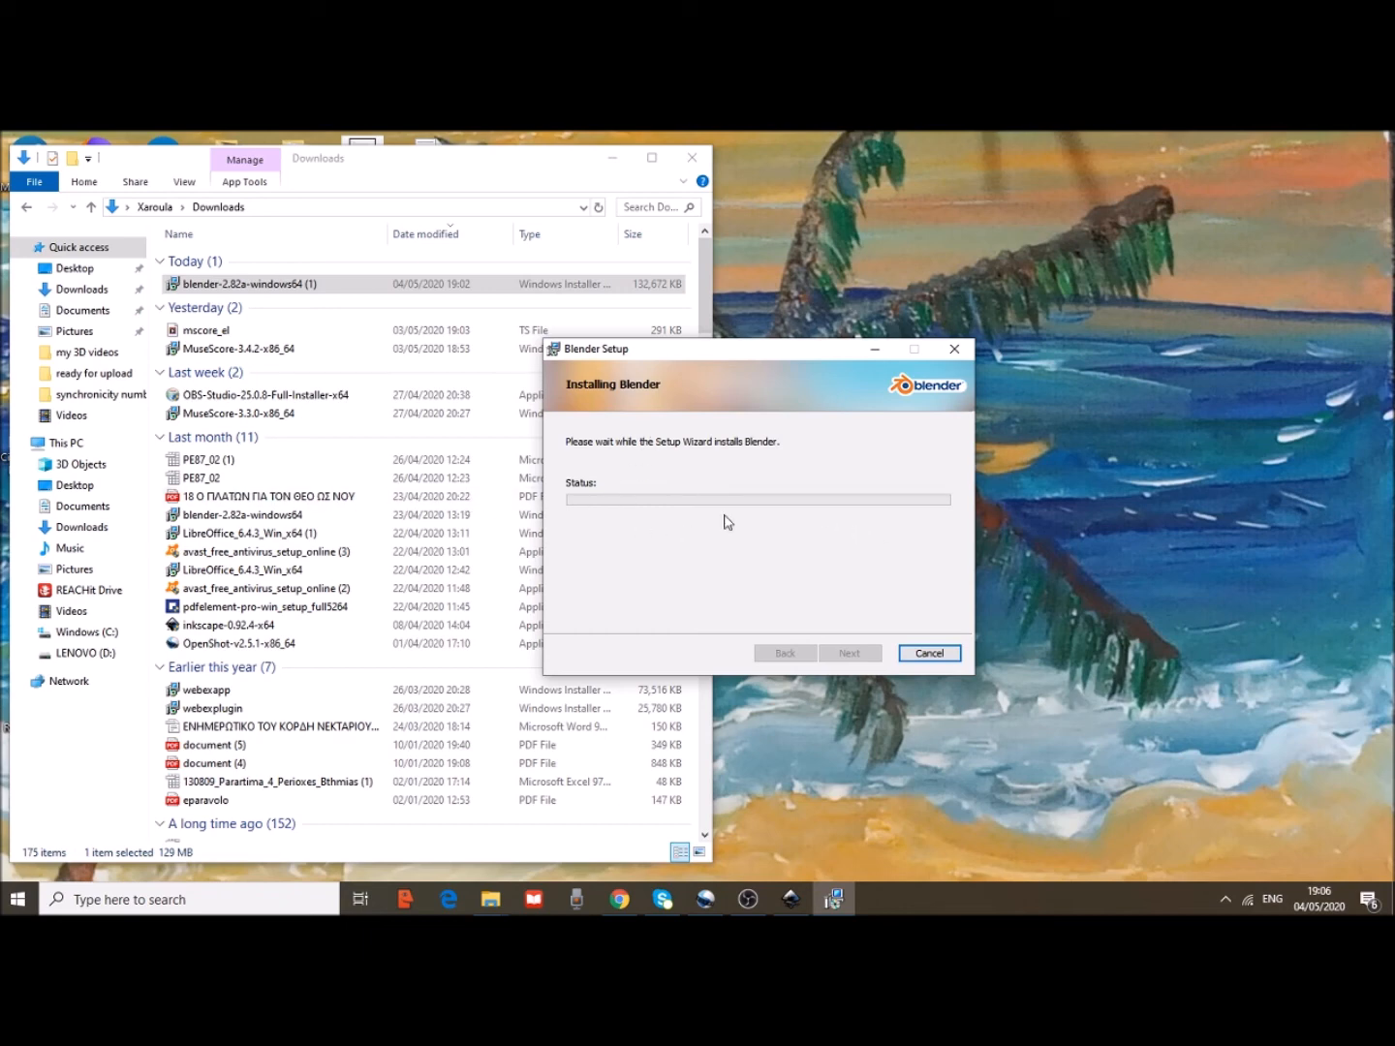
drag(667, 354, 656, 222)
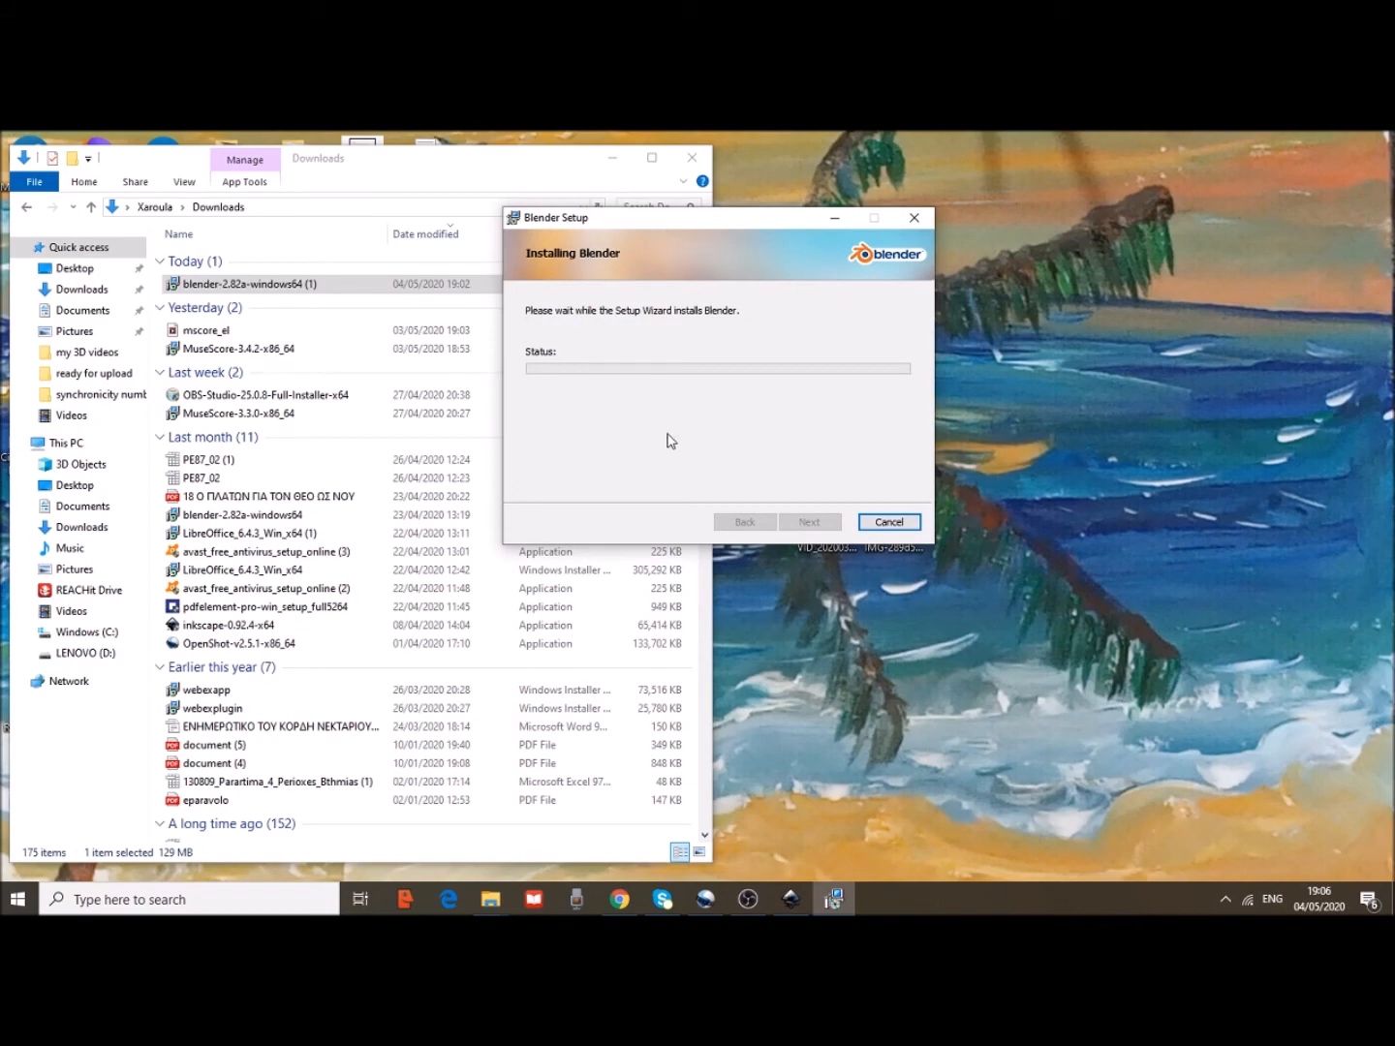
click(793, 901)
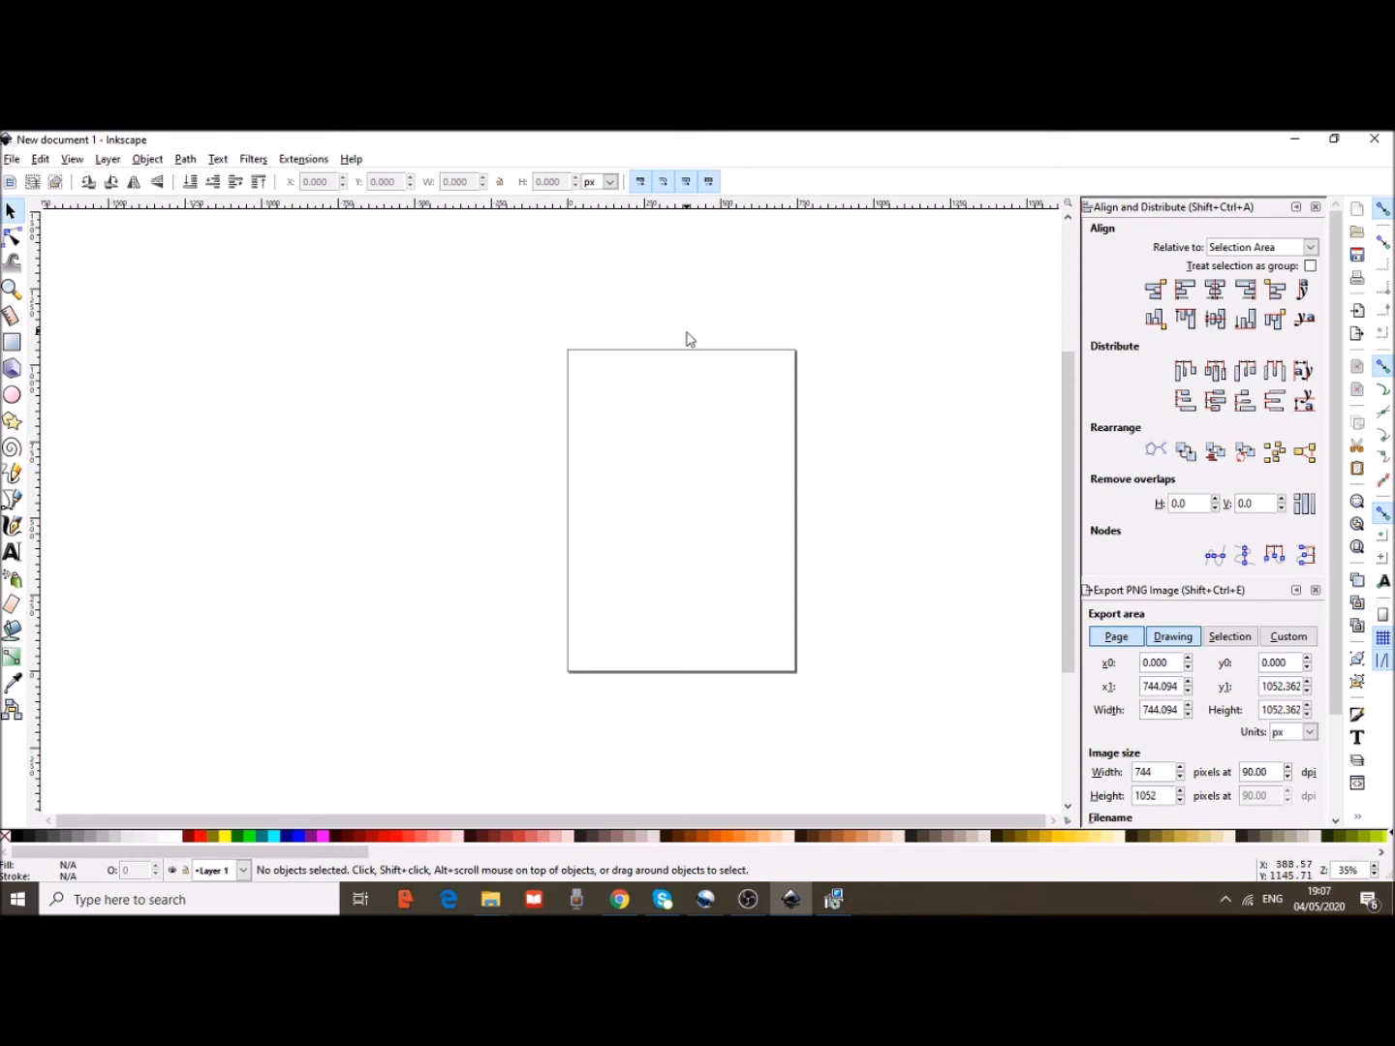
click(1334, 138)
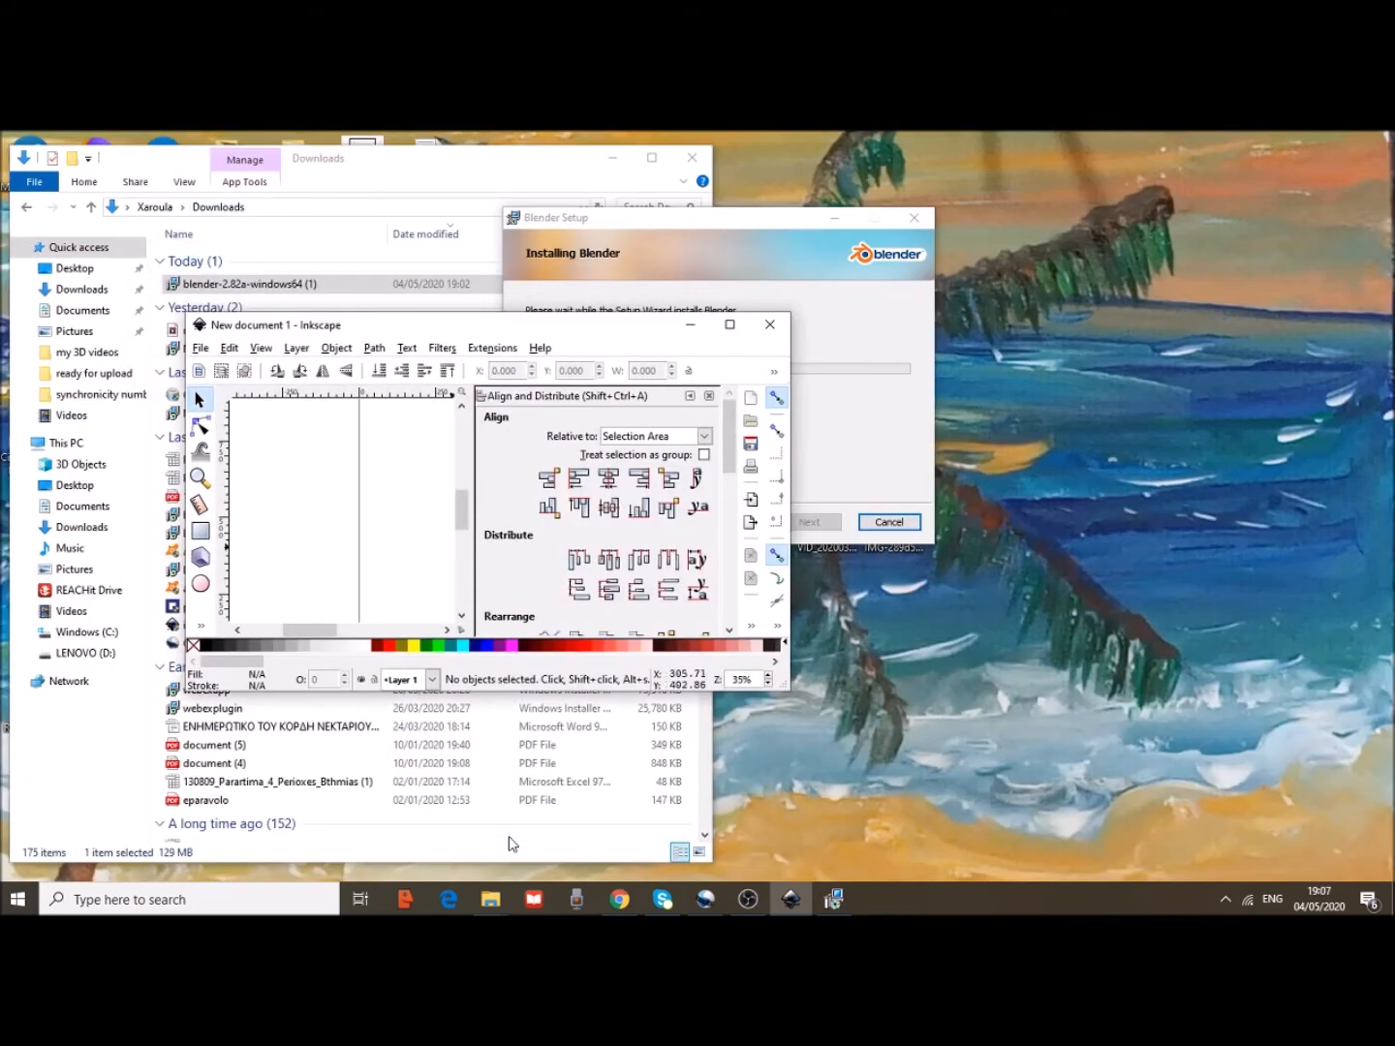
click(691, 327)
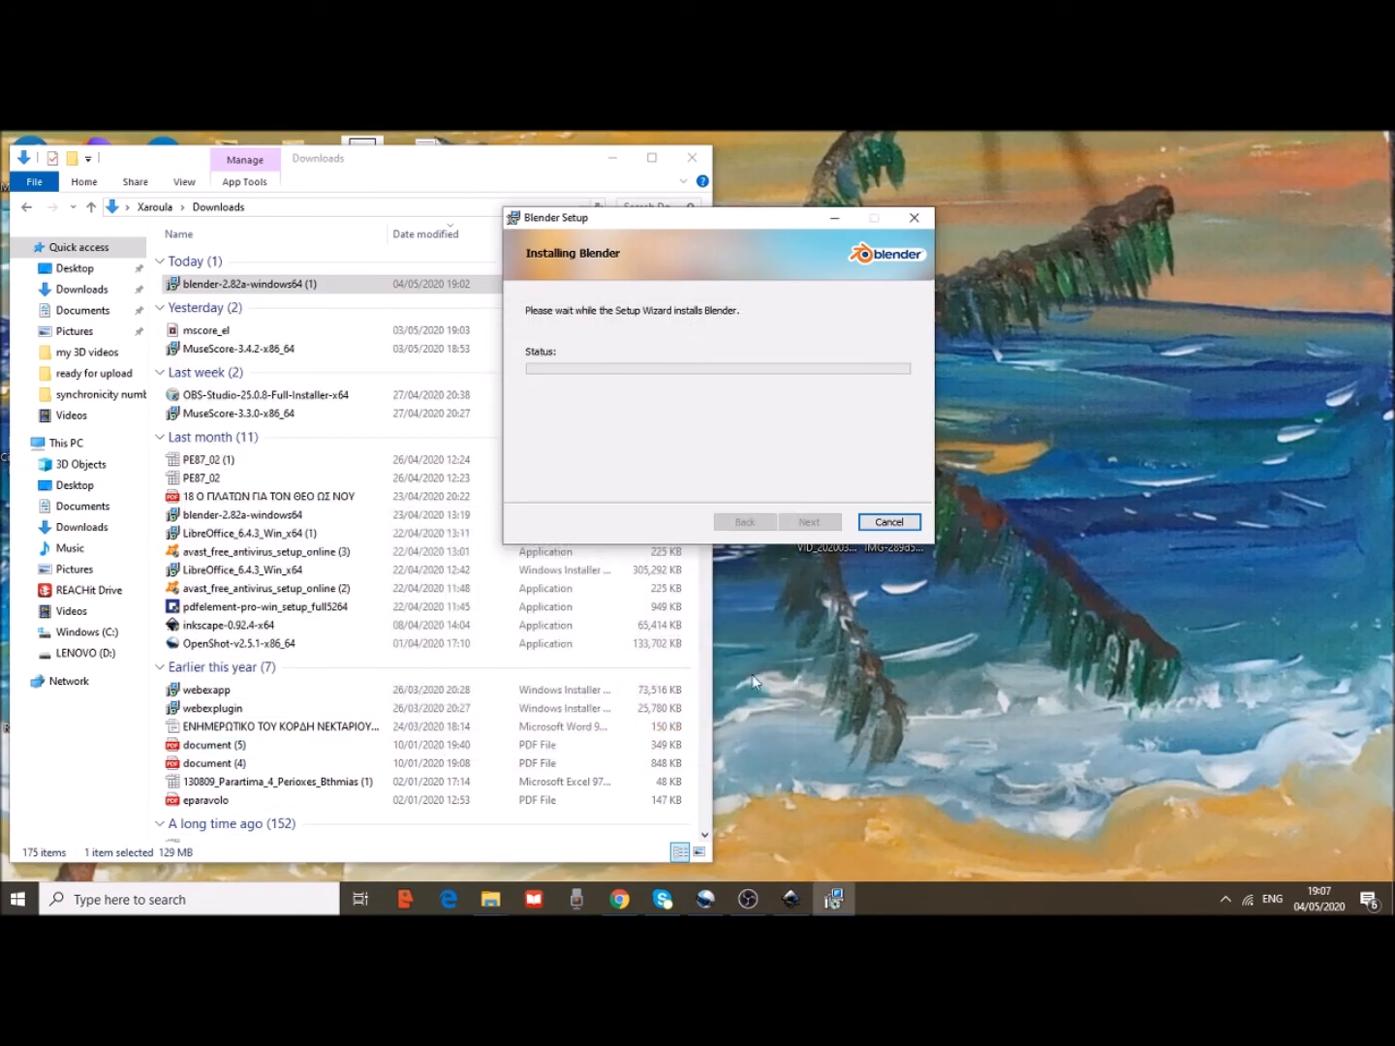
click(761, 901)
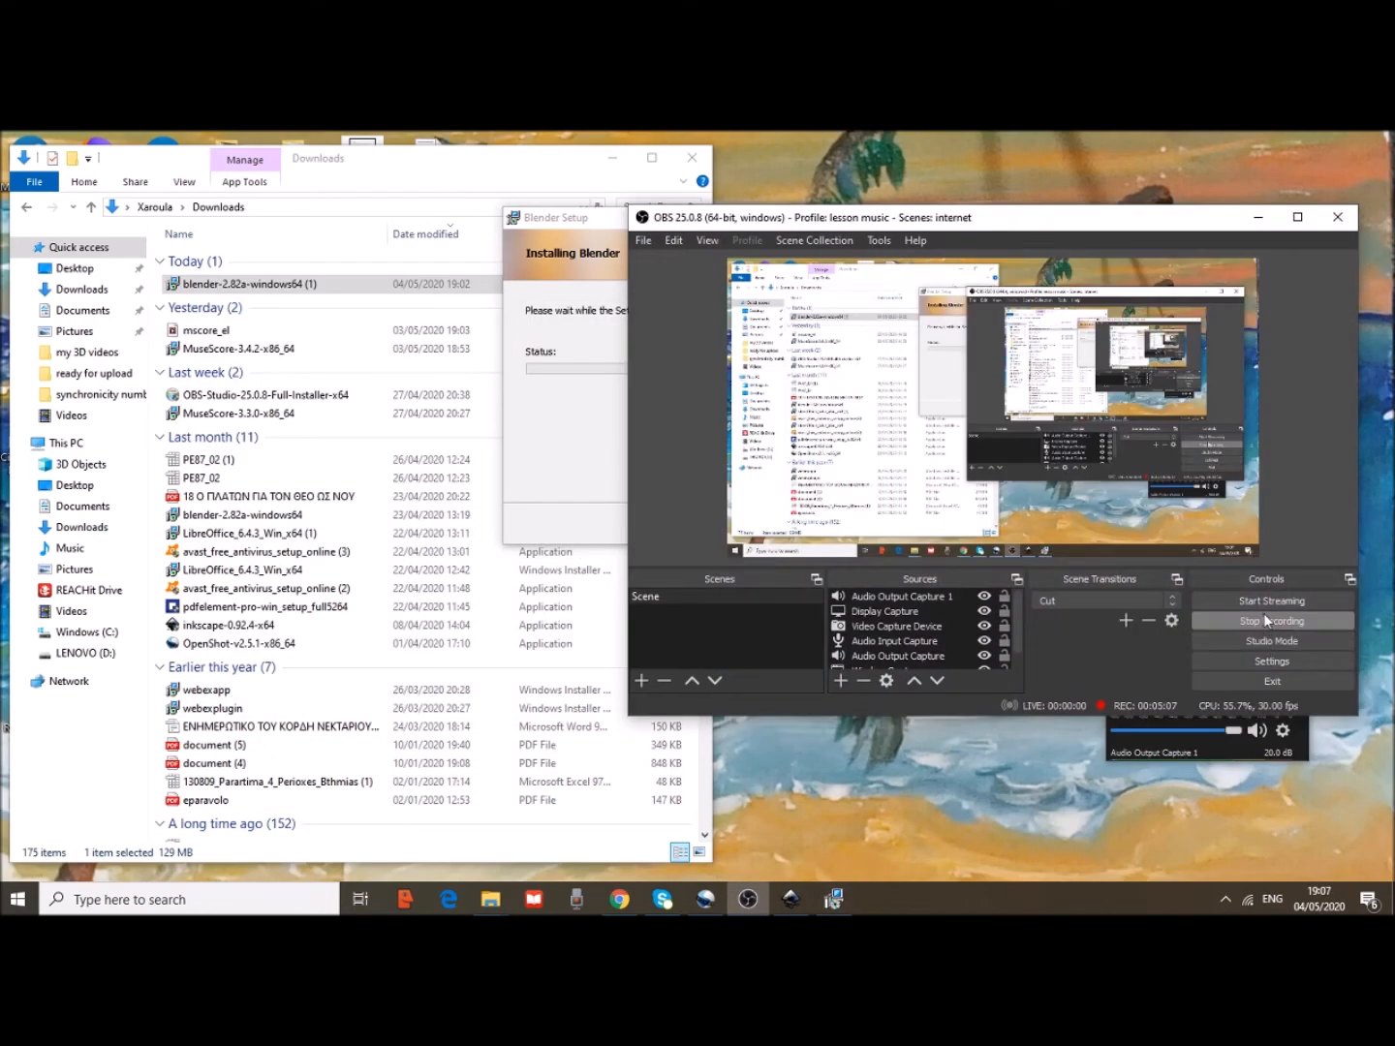
click(1267, 618)
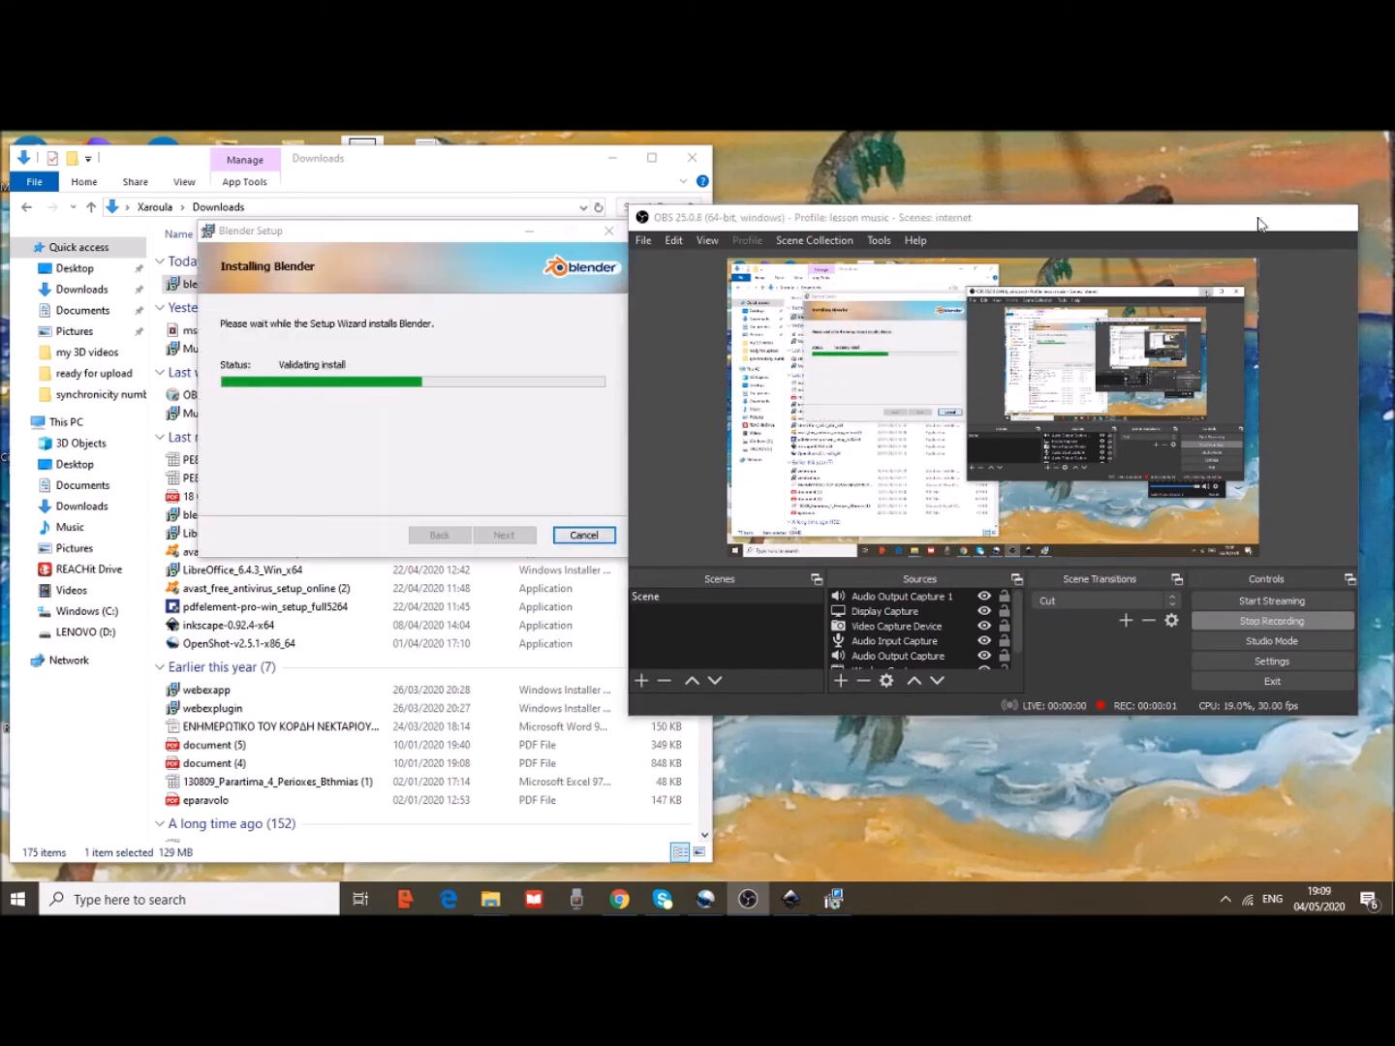
click(1257, 225)
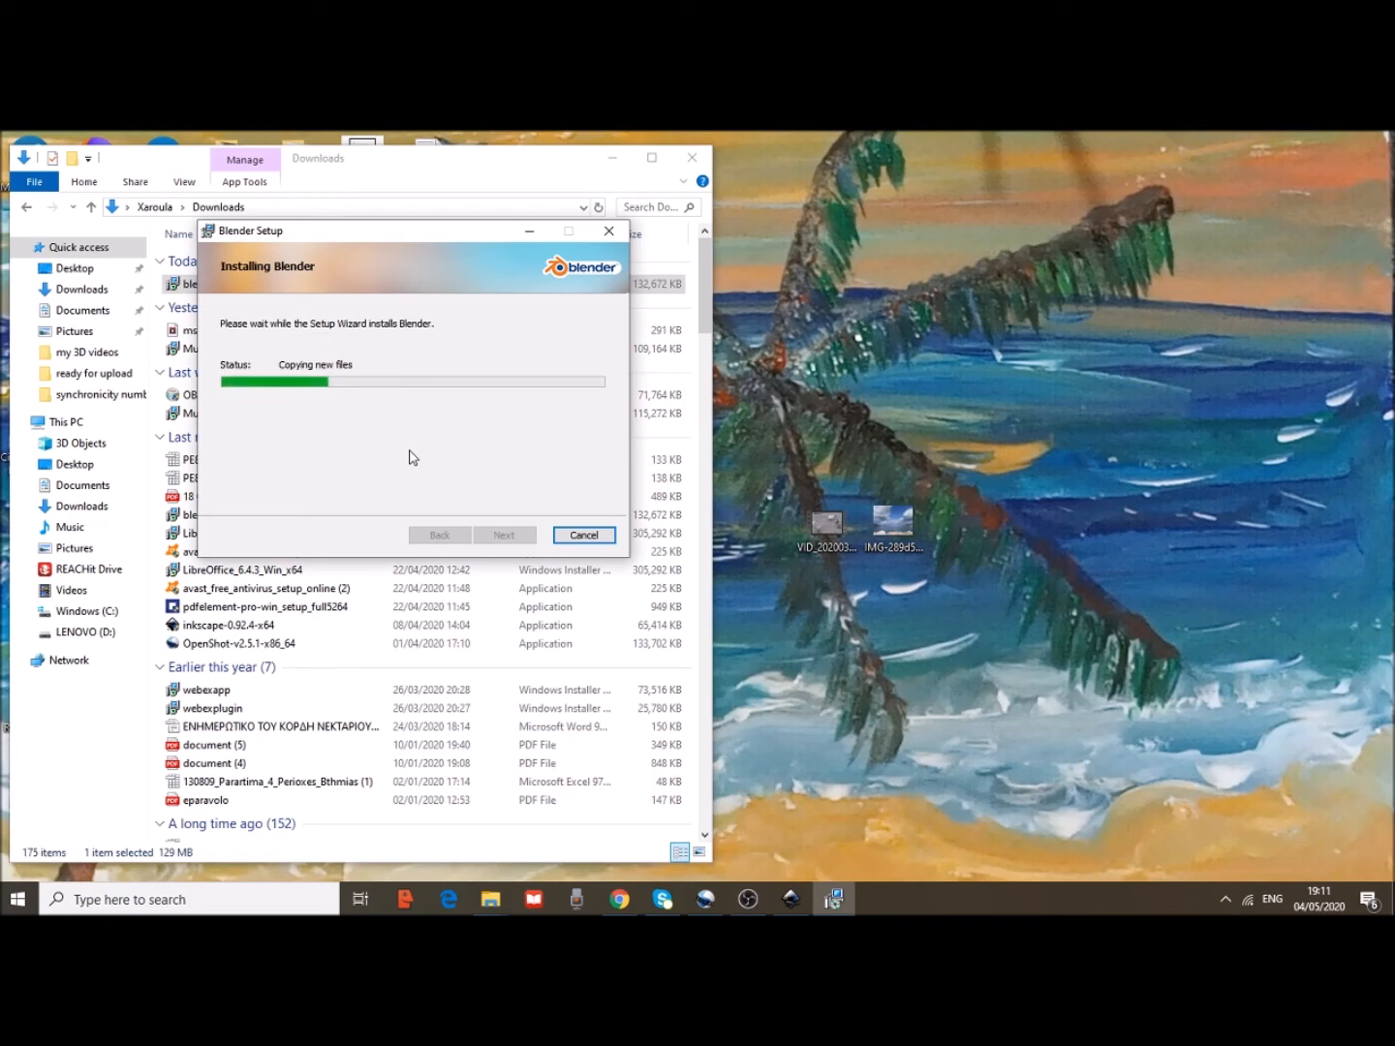
Close the Downloads window, bring the Blender setup window into clear view, and finish the setup wizard
drag(483, 159, 1056, 145)
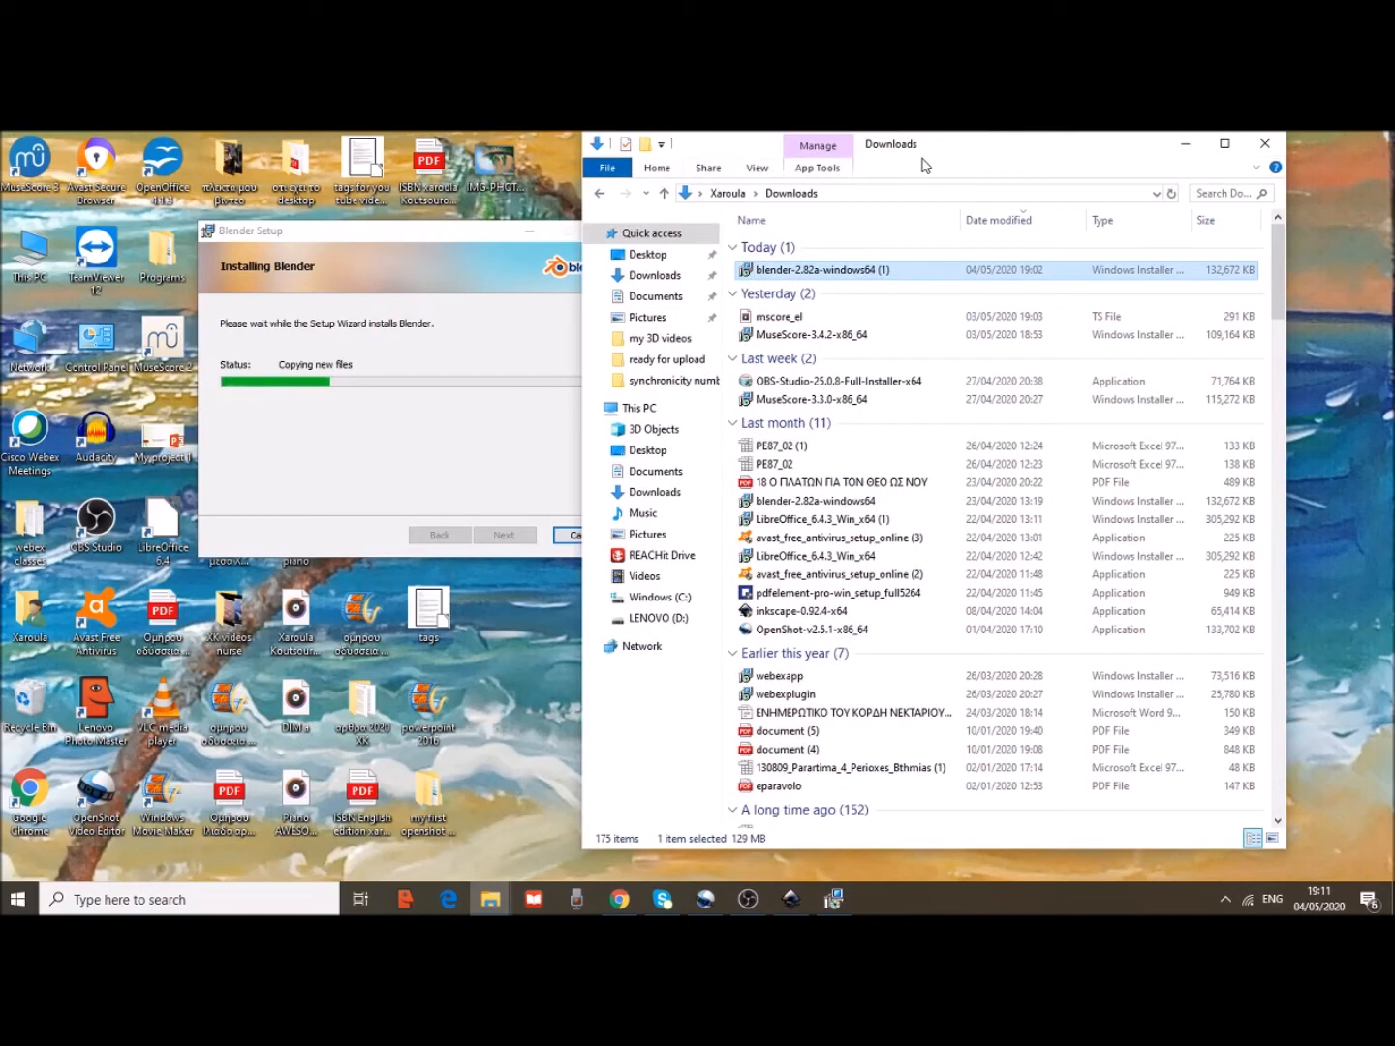
click(1269, 146)
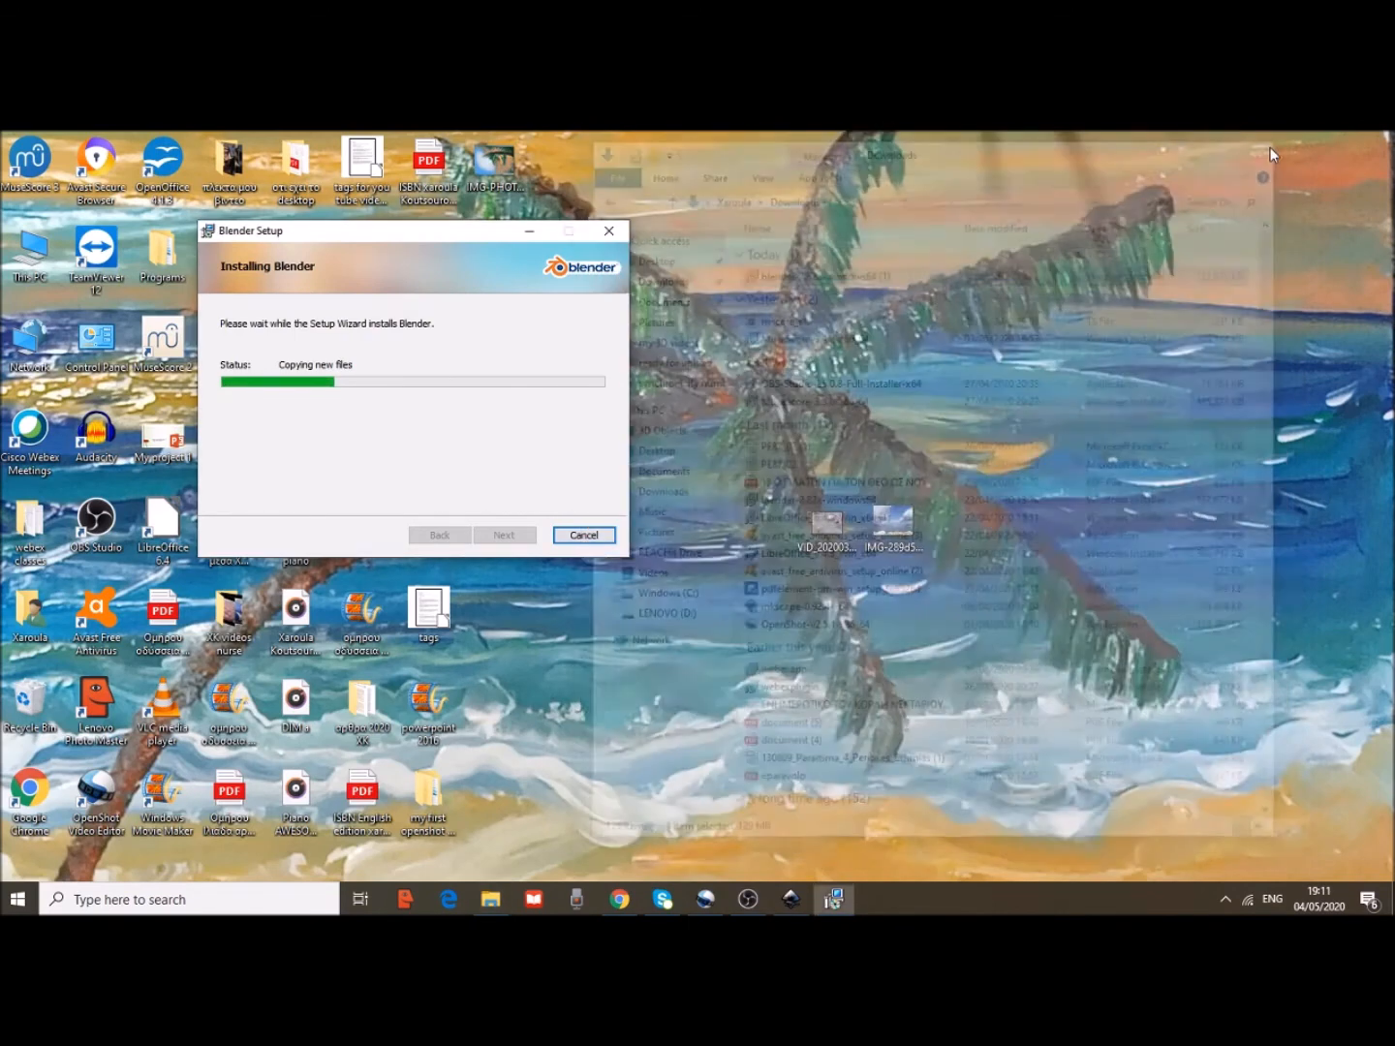
drag(368, 235, 733, 321)
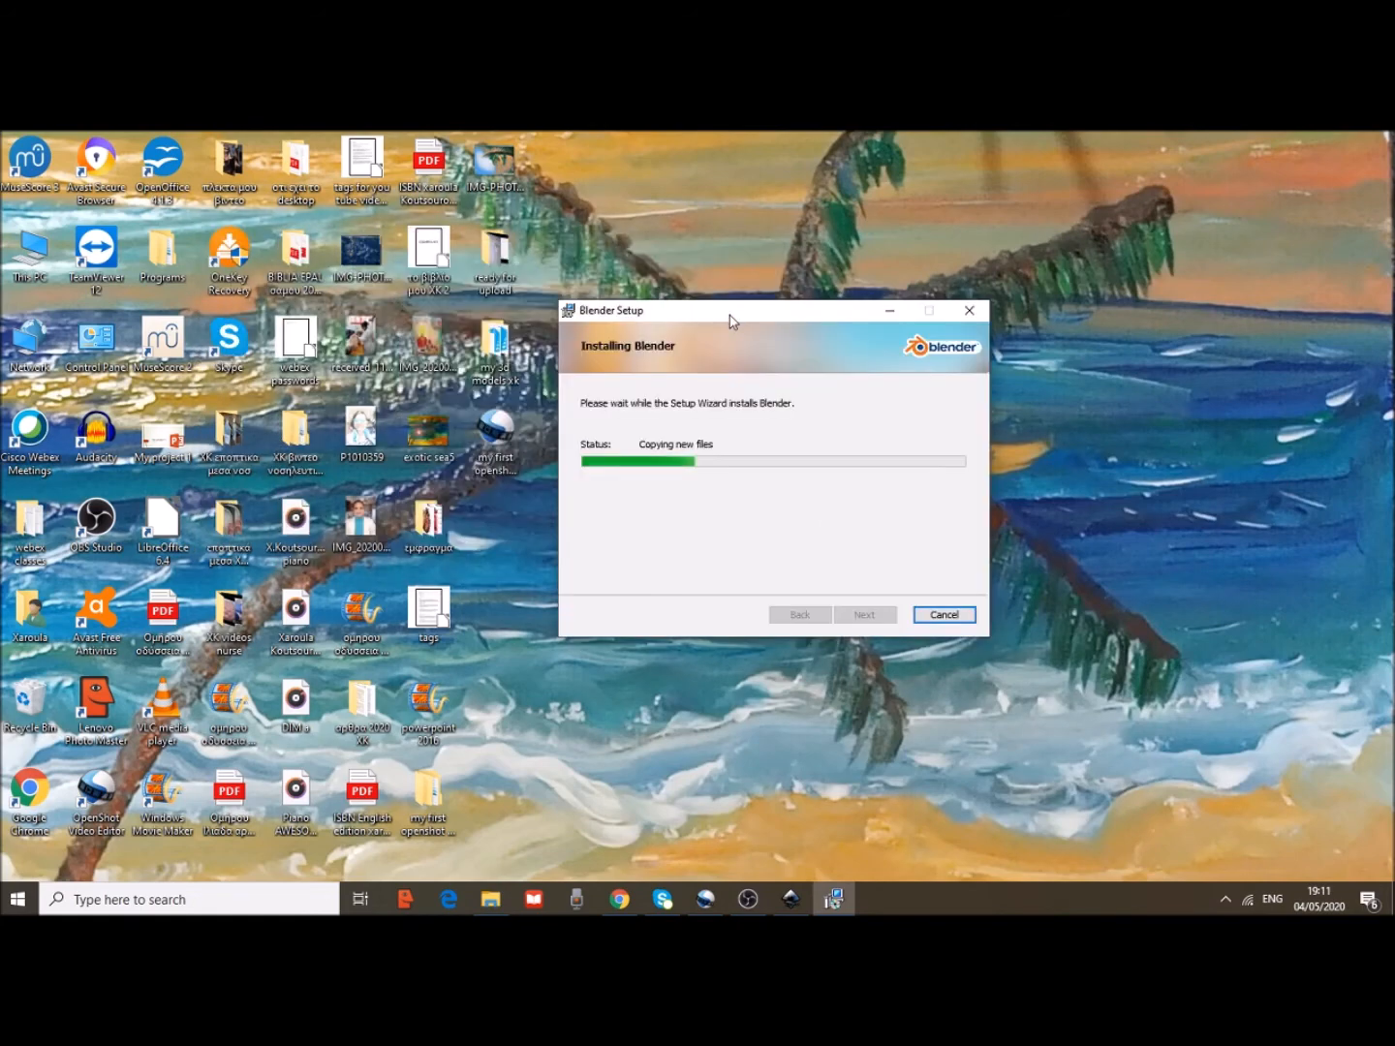
click(749, 903)
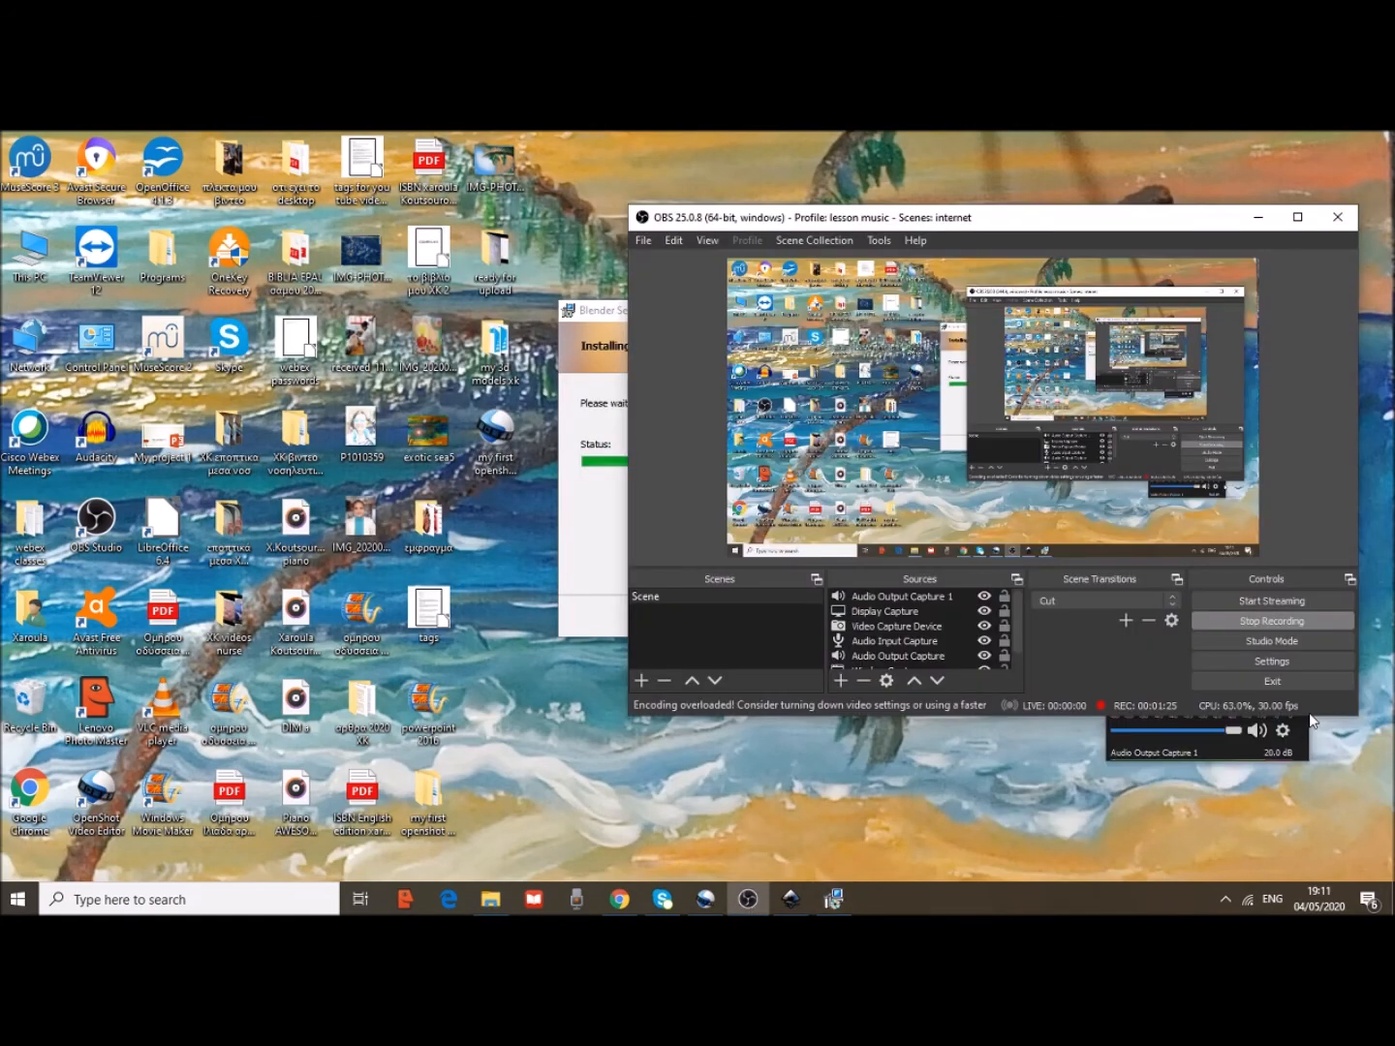
click(1257, 217)
drag(215, 221, 544, 246)
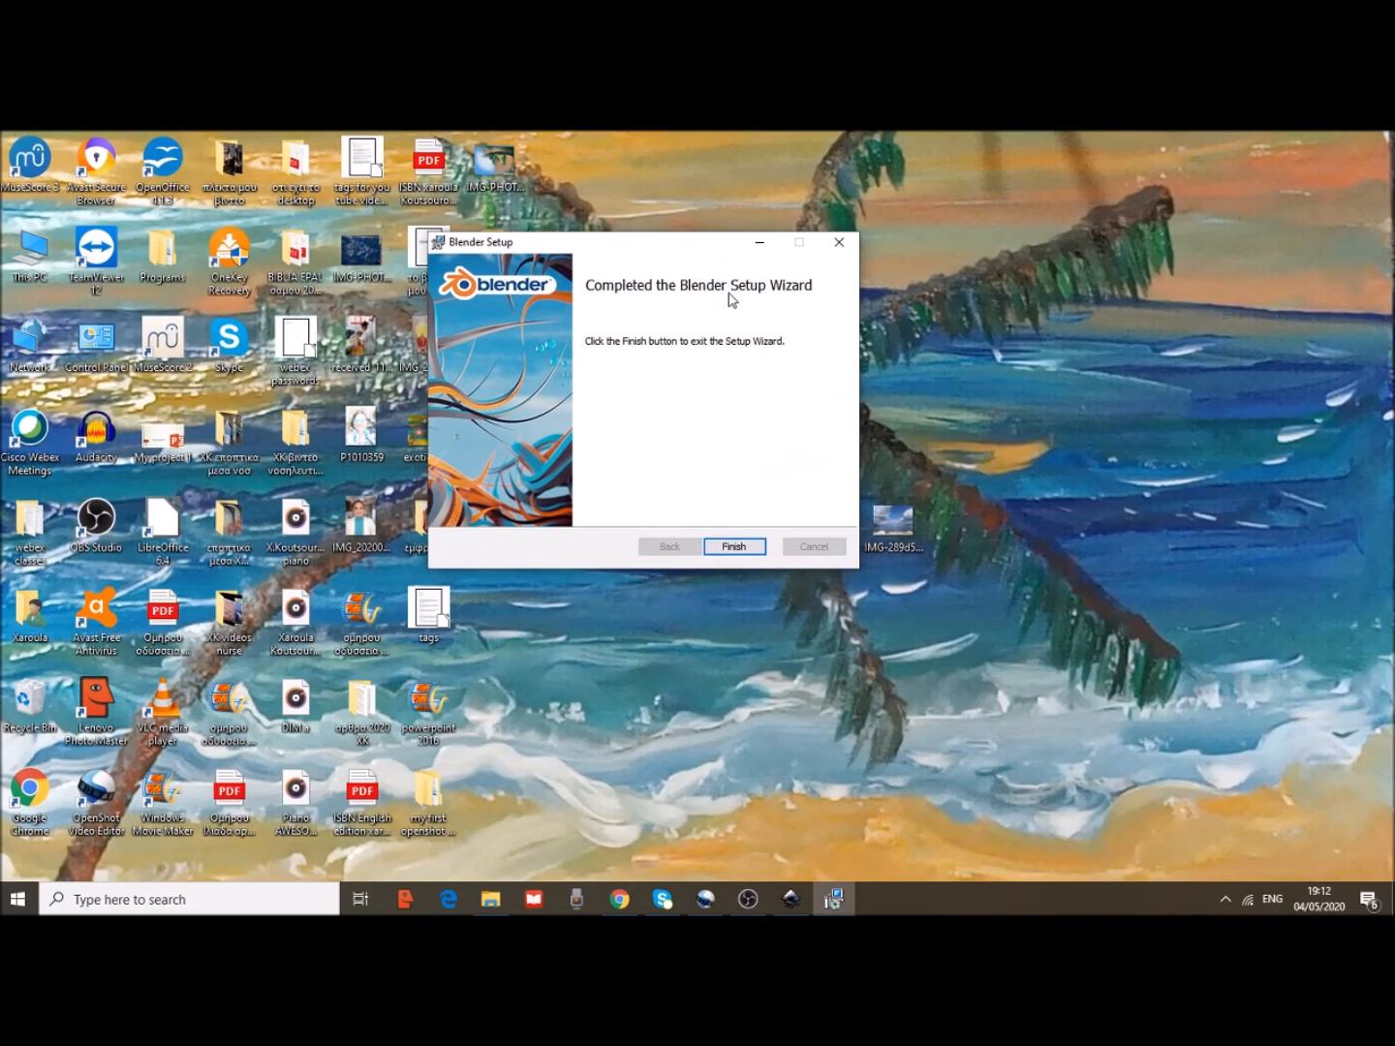
click(734, 548)
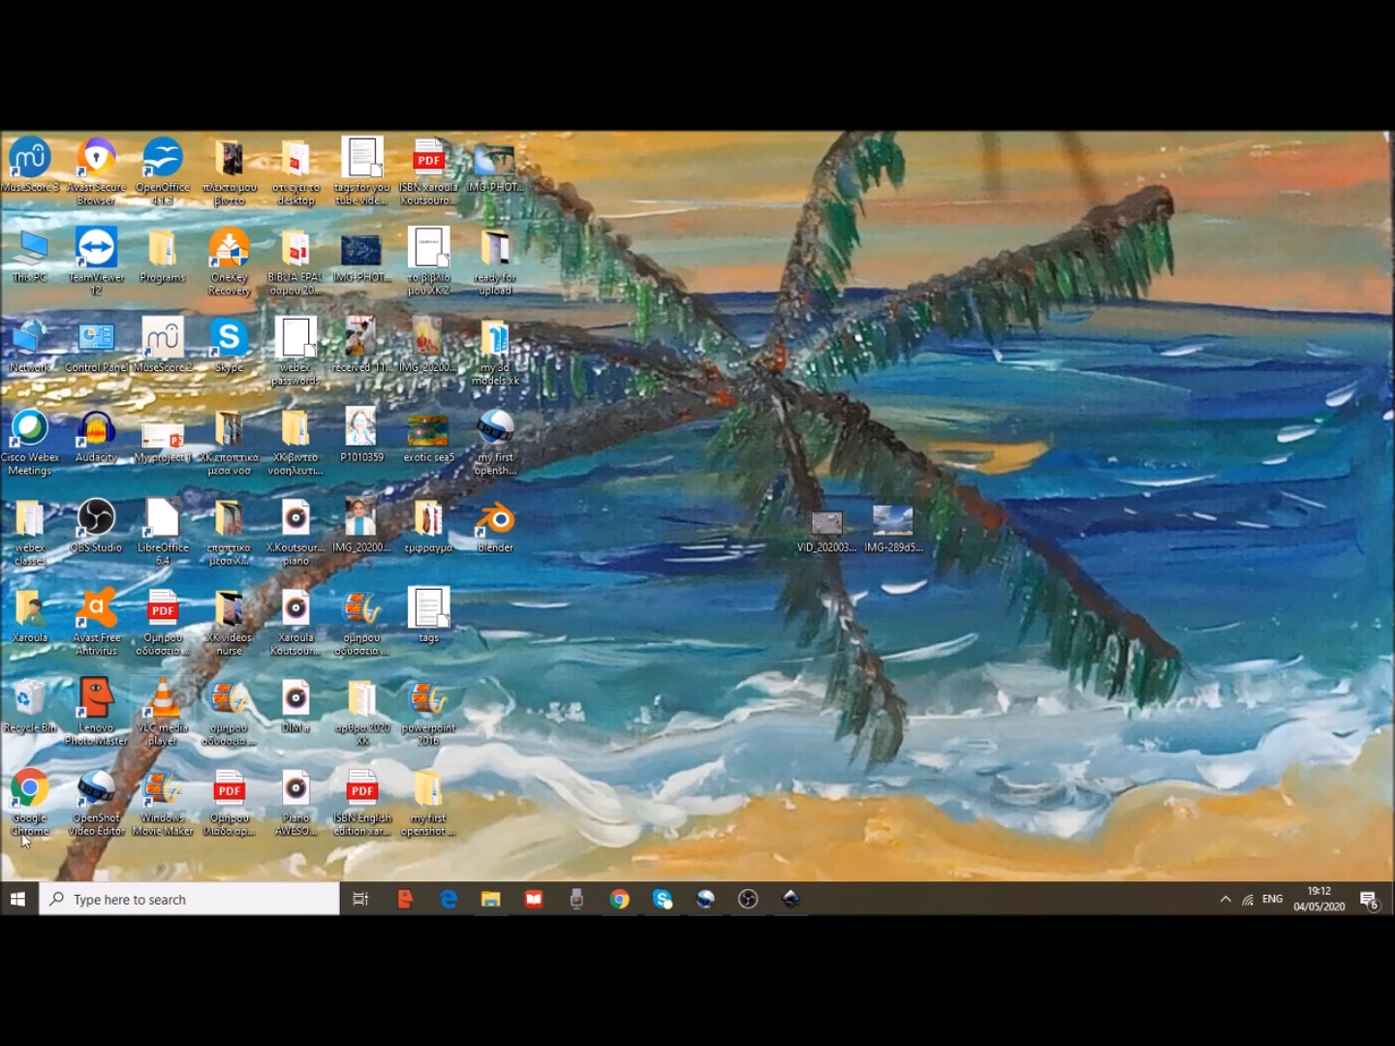
Launch the newly installed Blender, accept the default quick setup, dismiss the splash screen, and minimize its window
click(17, 900)
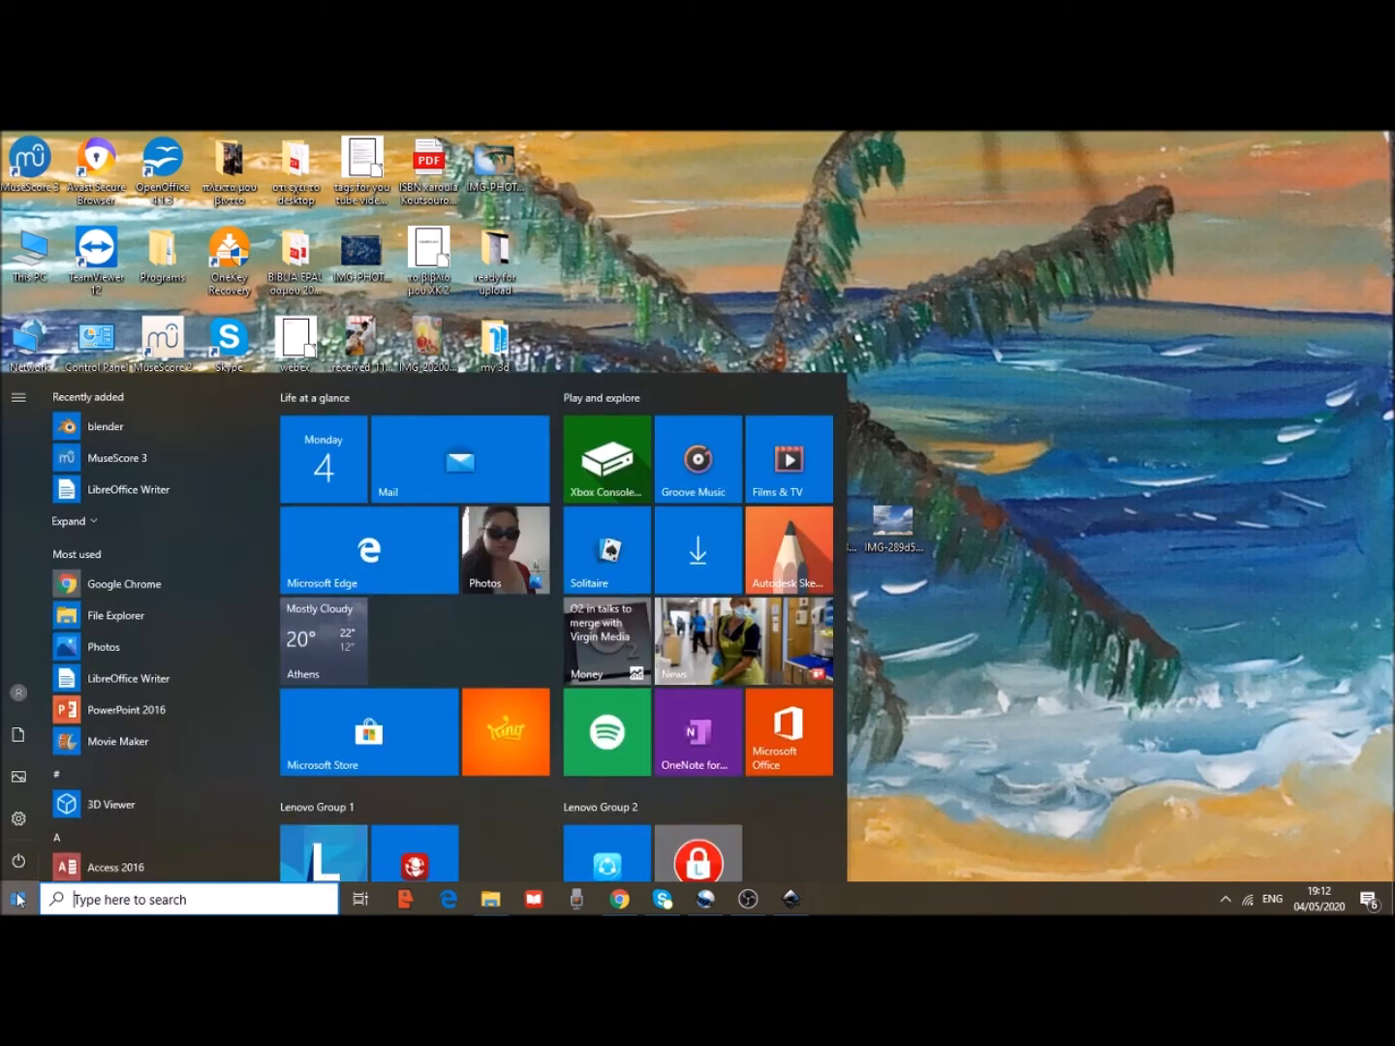
click(119, 426)
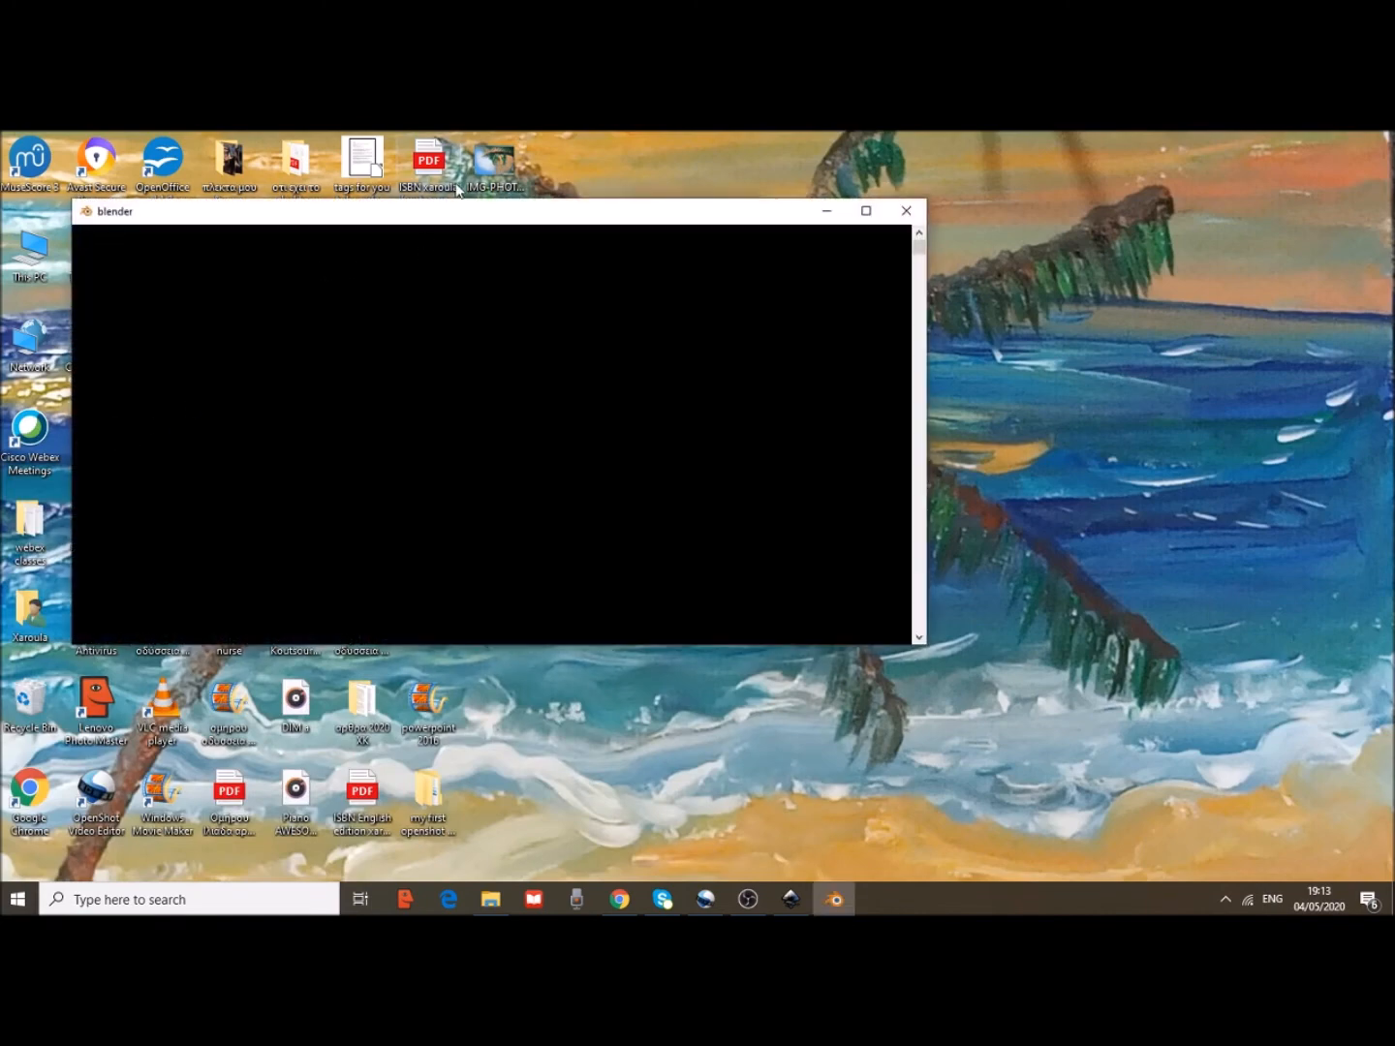
drag(451, 212, 667, 192)
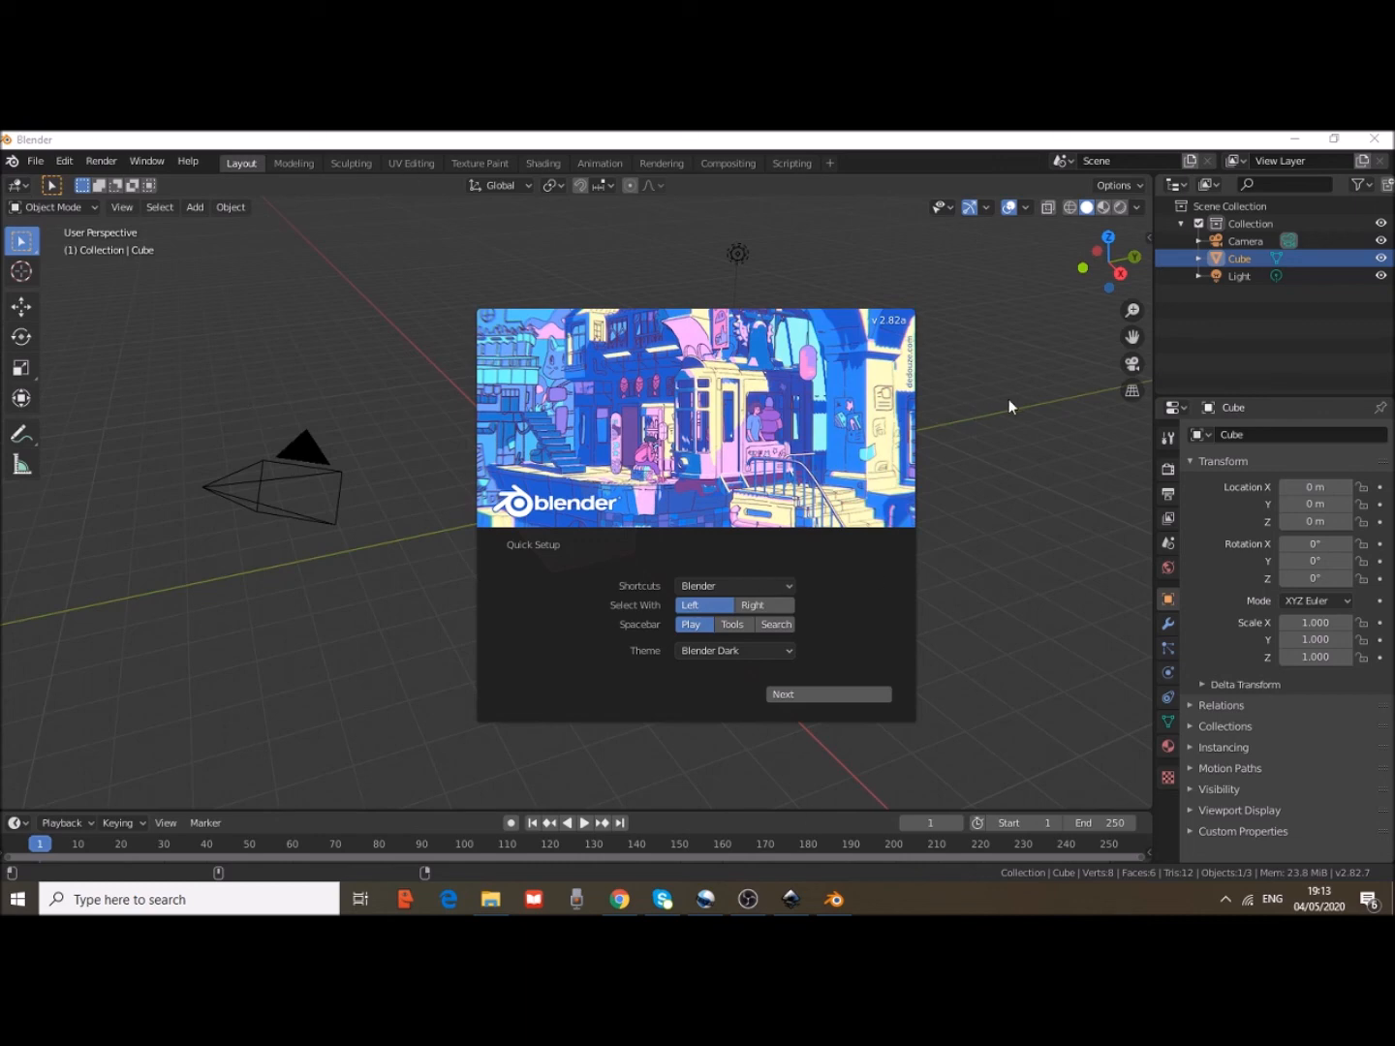
click(812, 692)
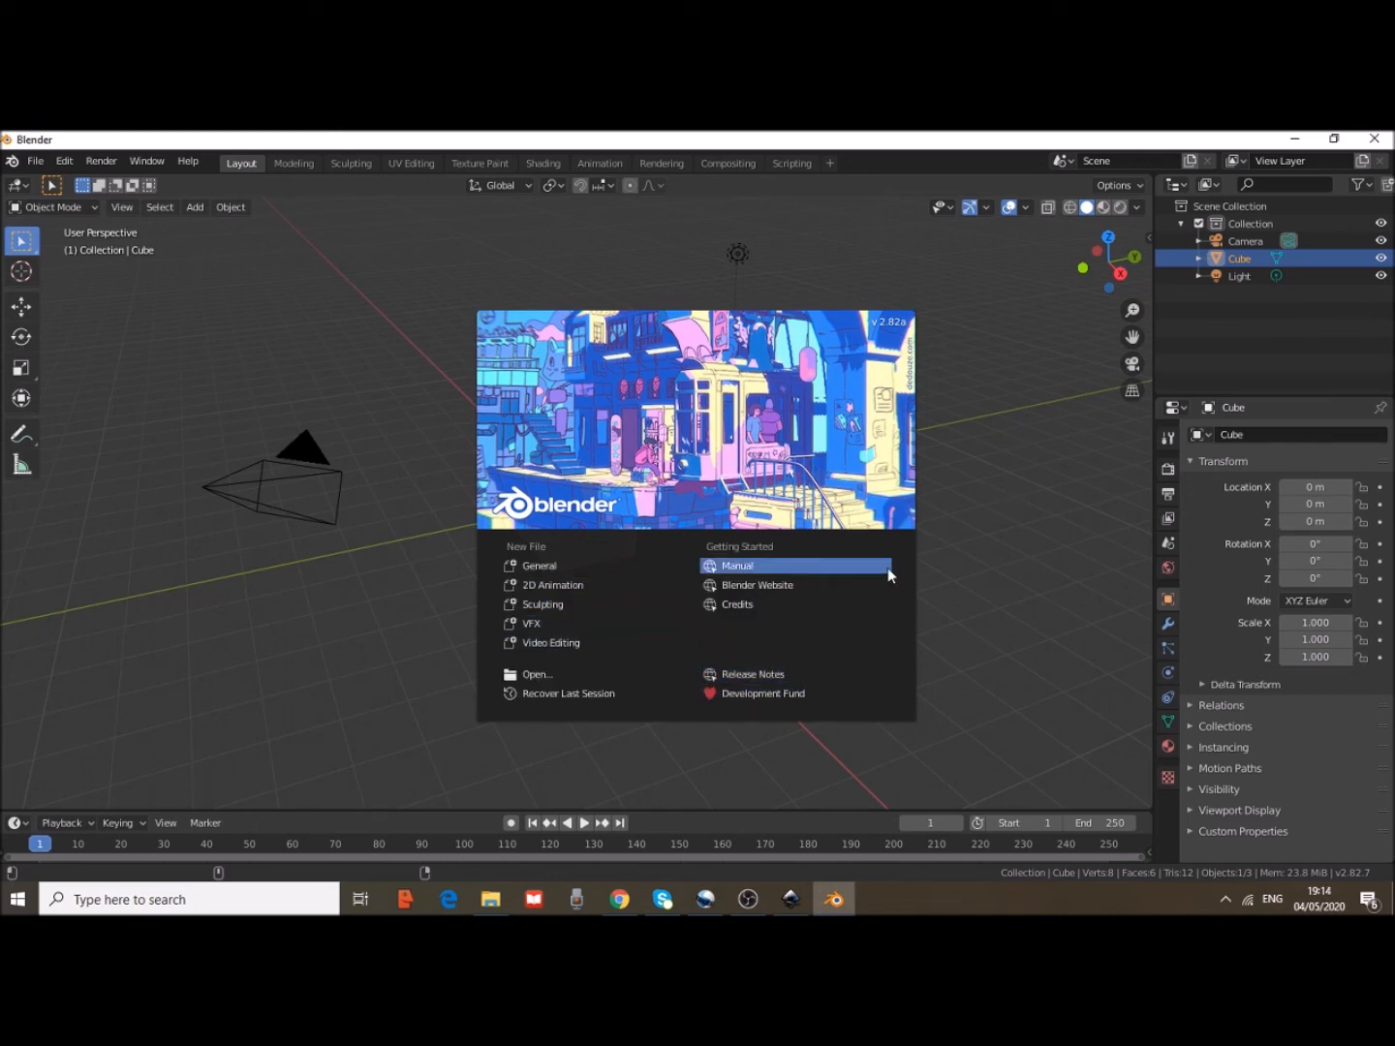
click(955, 562)
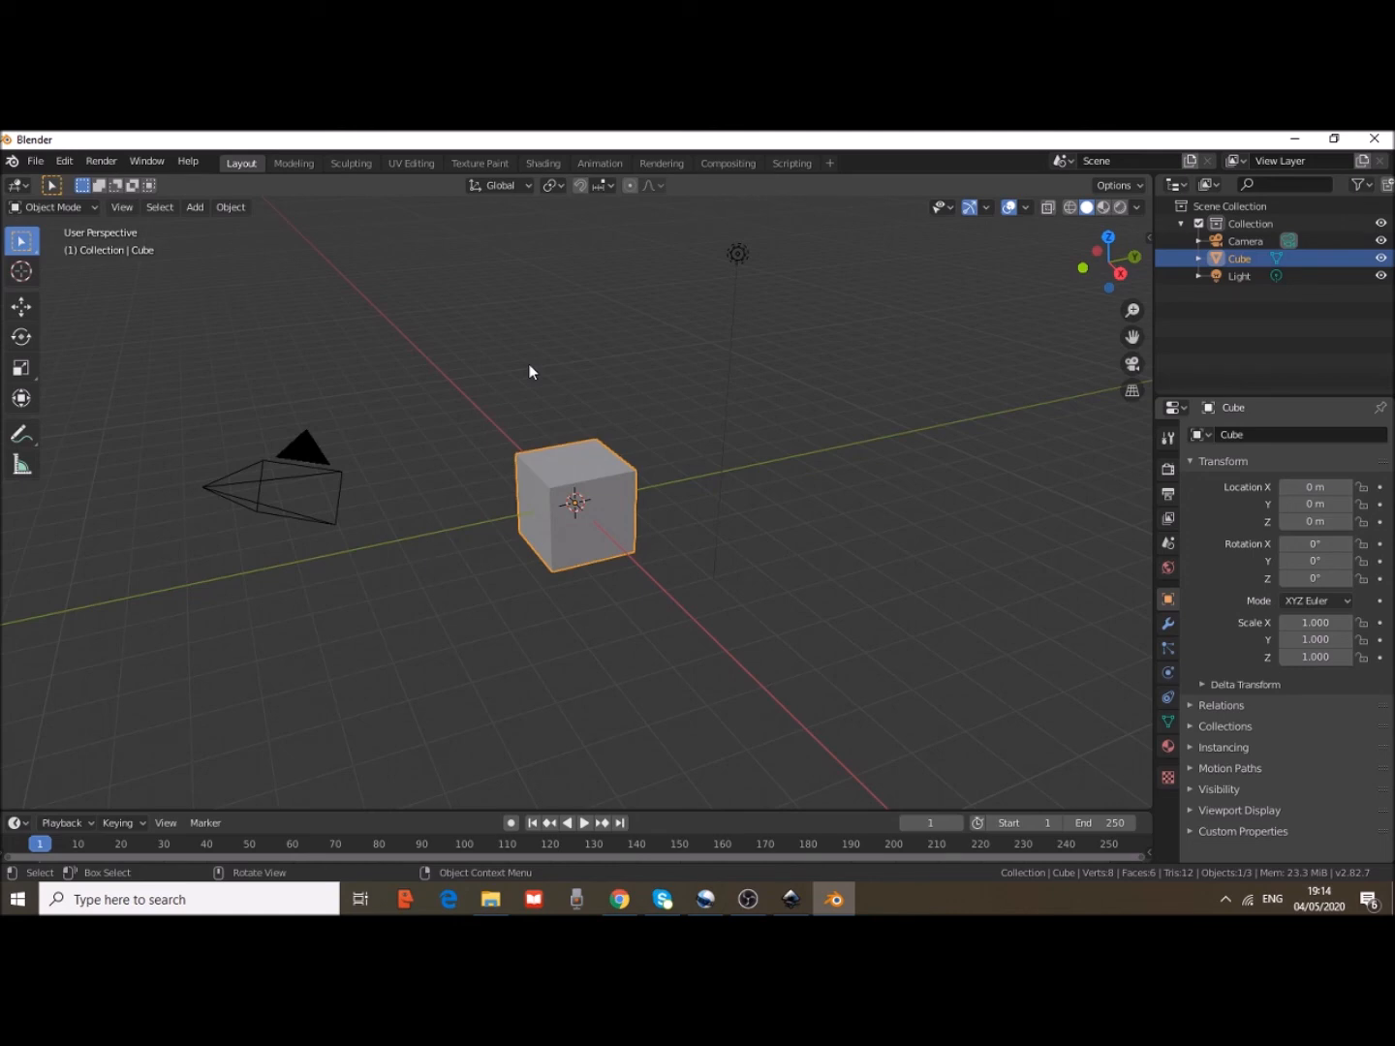
click(1294, 138)
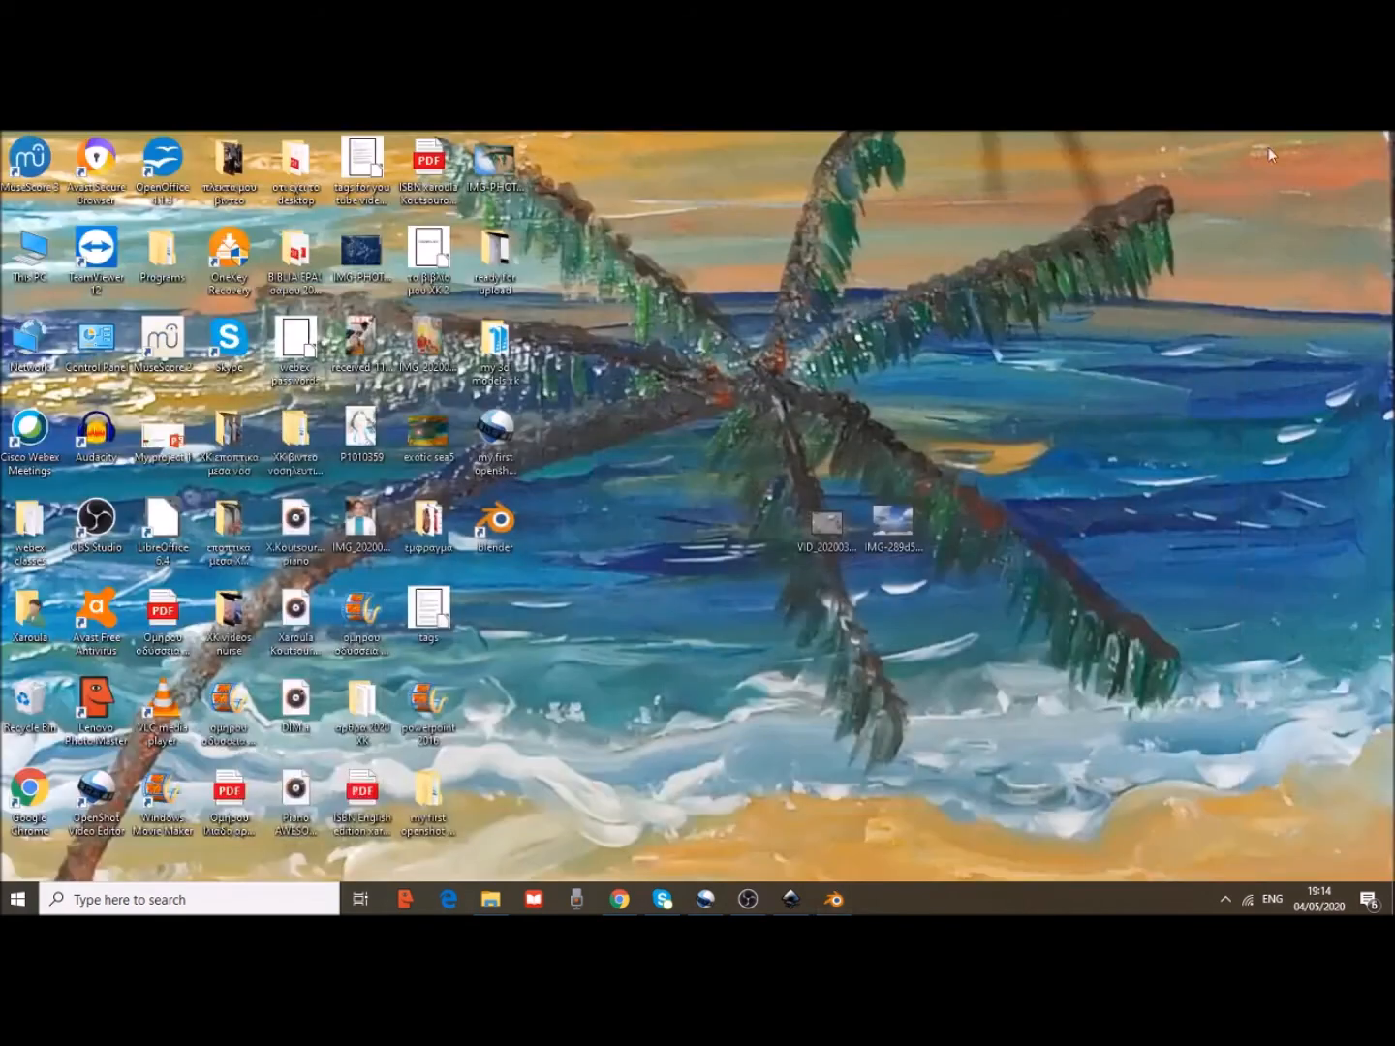
Switch to OpenShot, try to create an animated title from the Dissolving Text template, and cancel it
click(706, 900)
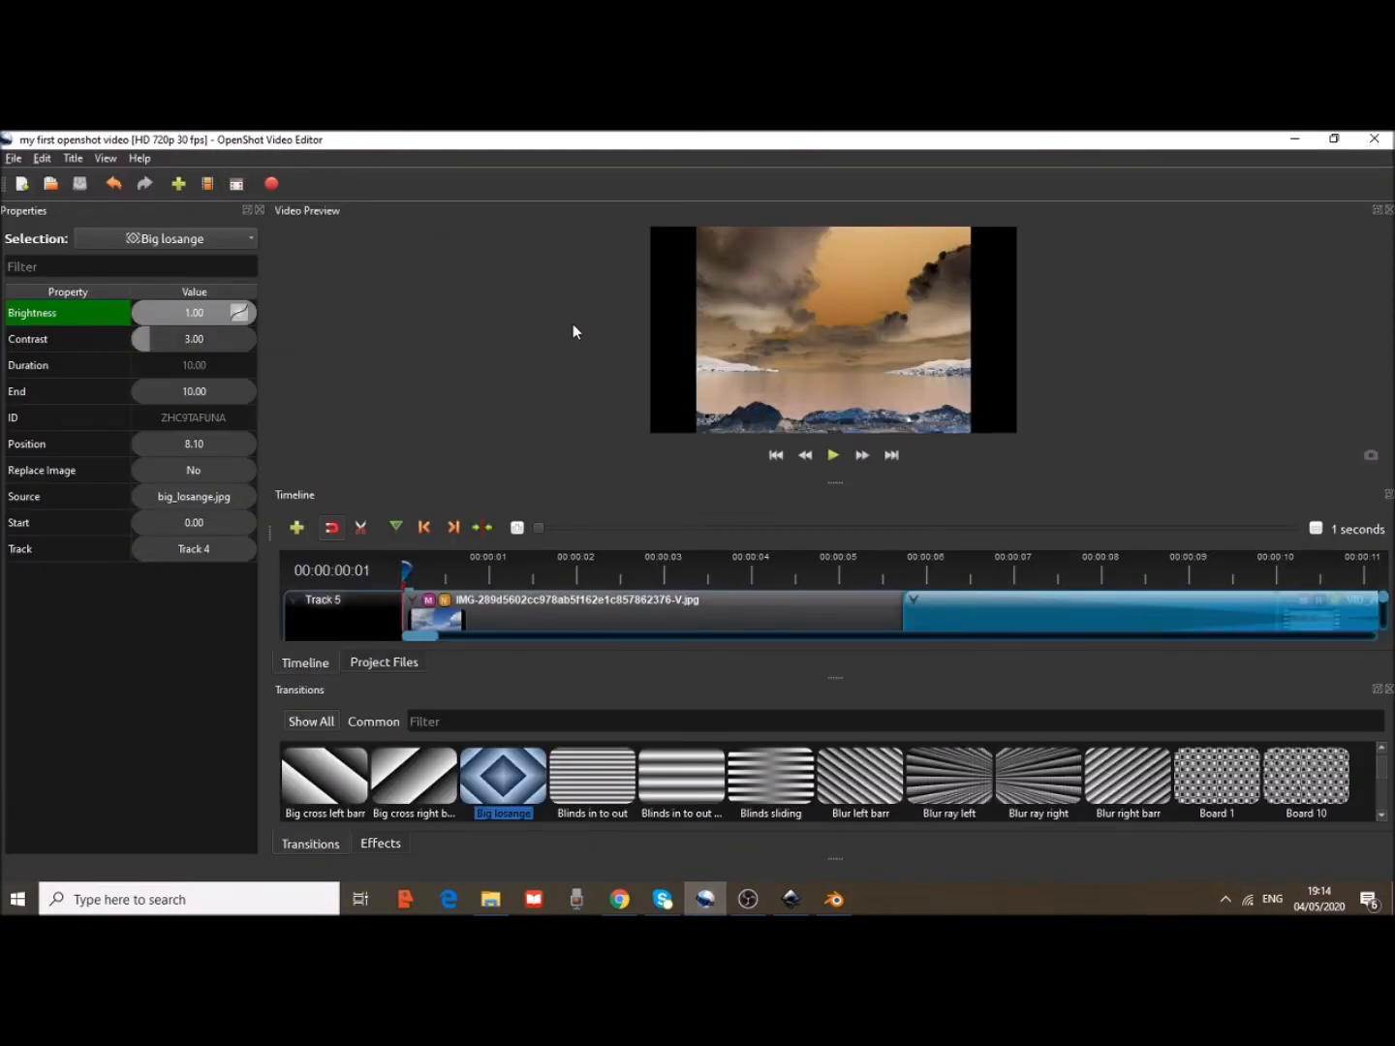
click(74, 159)
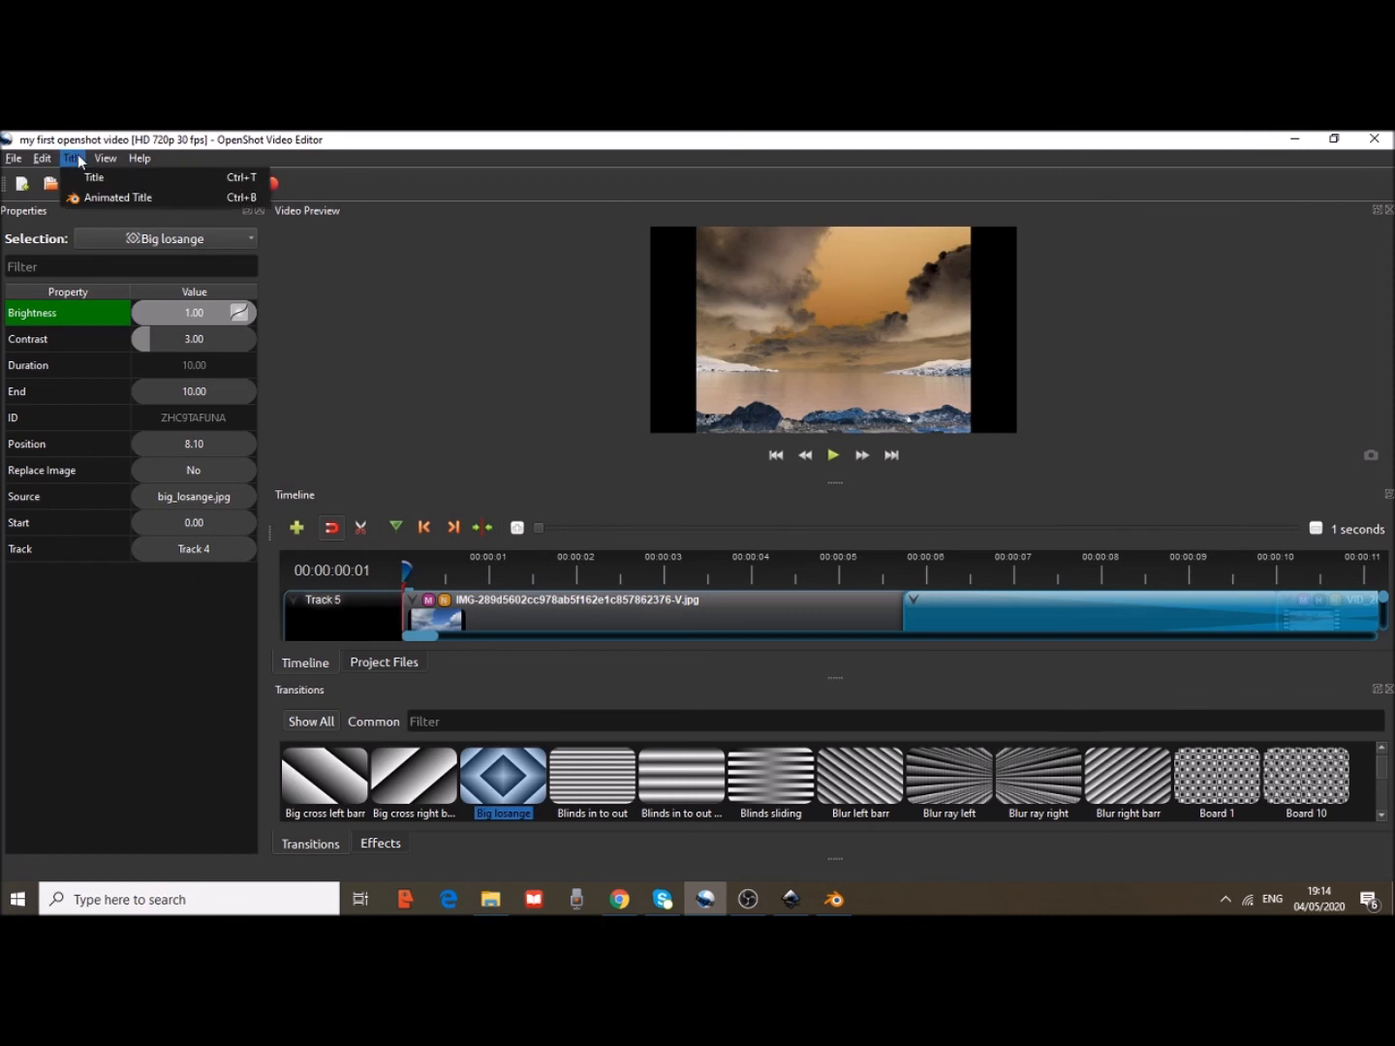
click(135, 199)
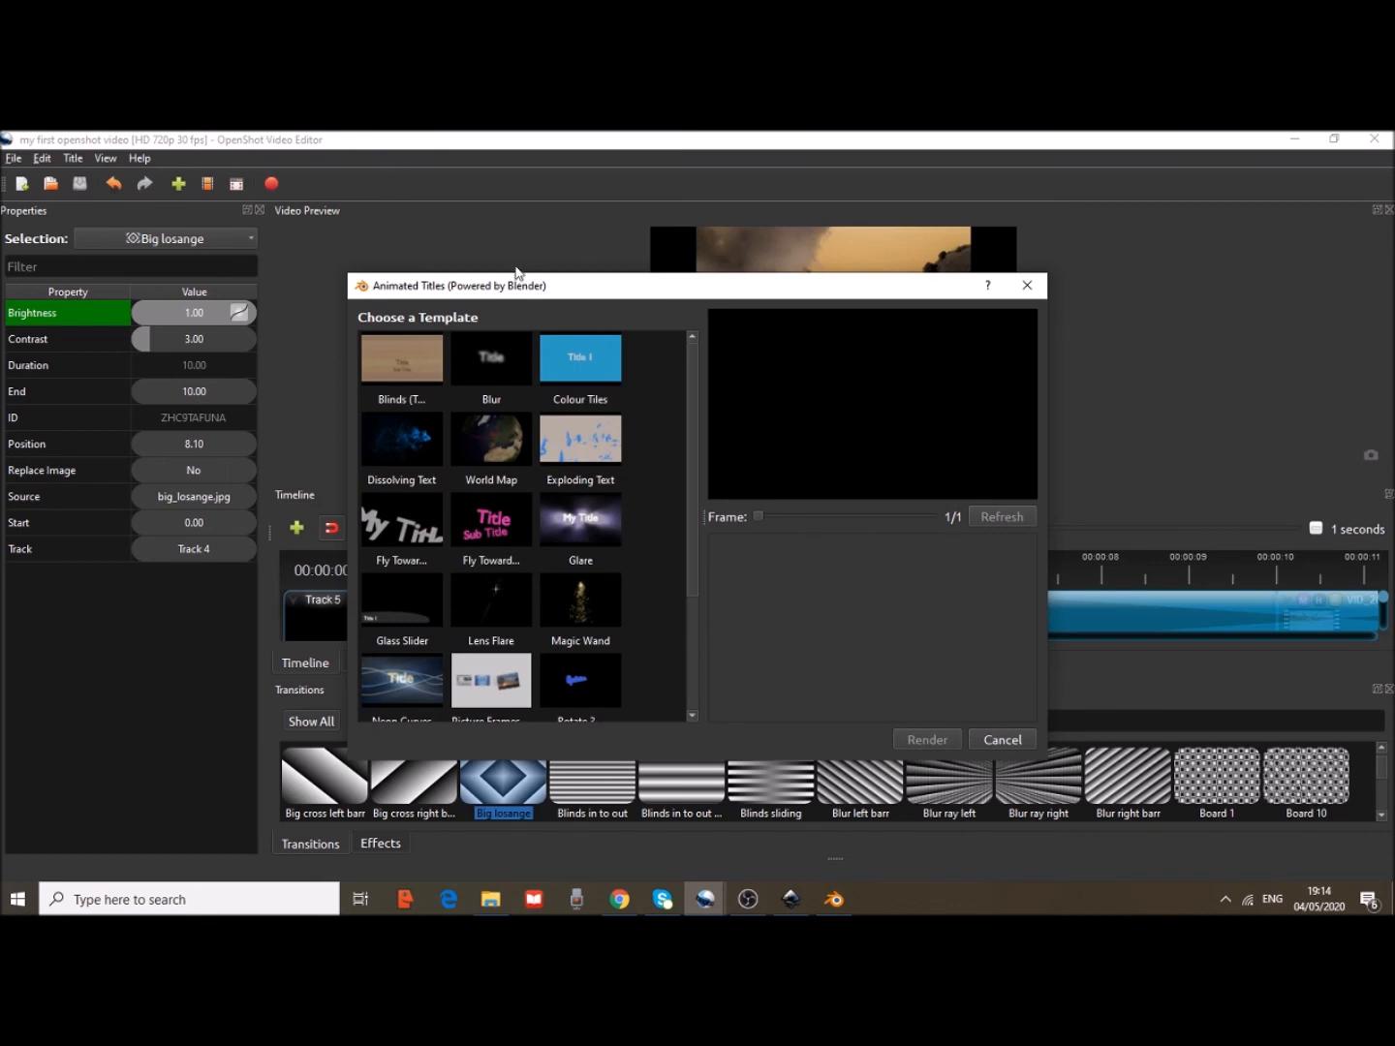
click(400, 453)
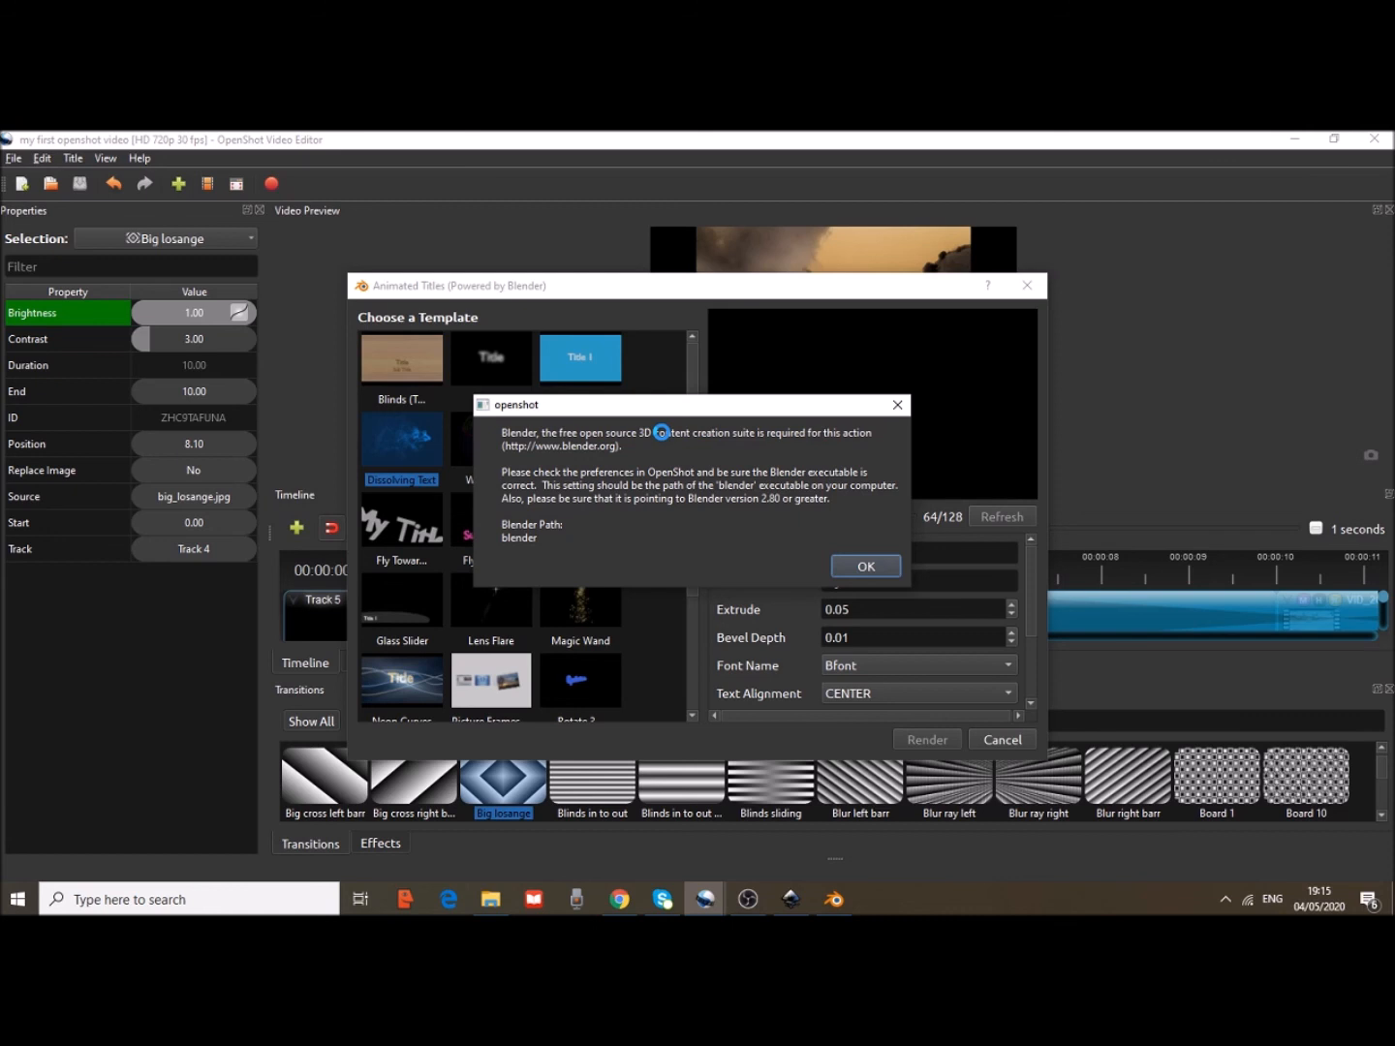
click(867, 566)
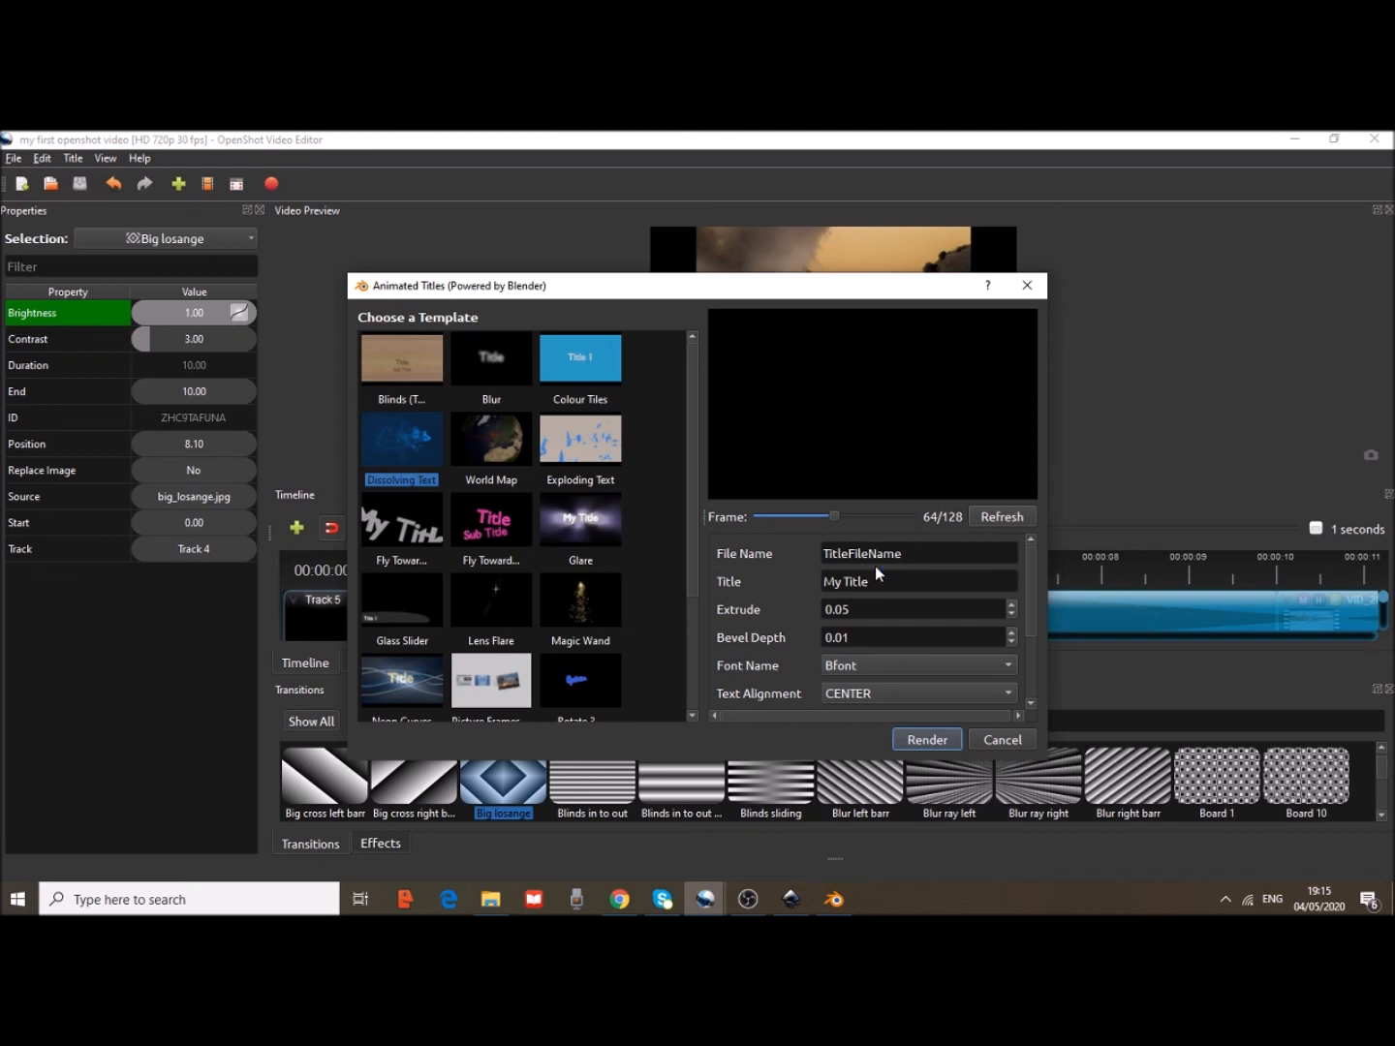
drag(681, 293, 652, 170)
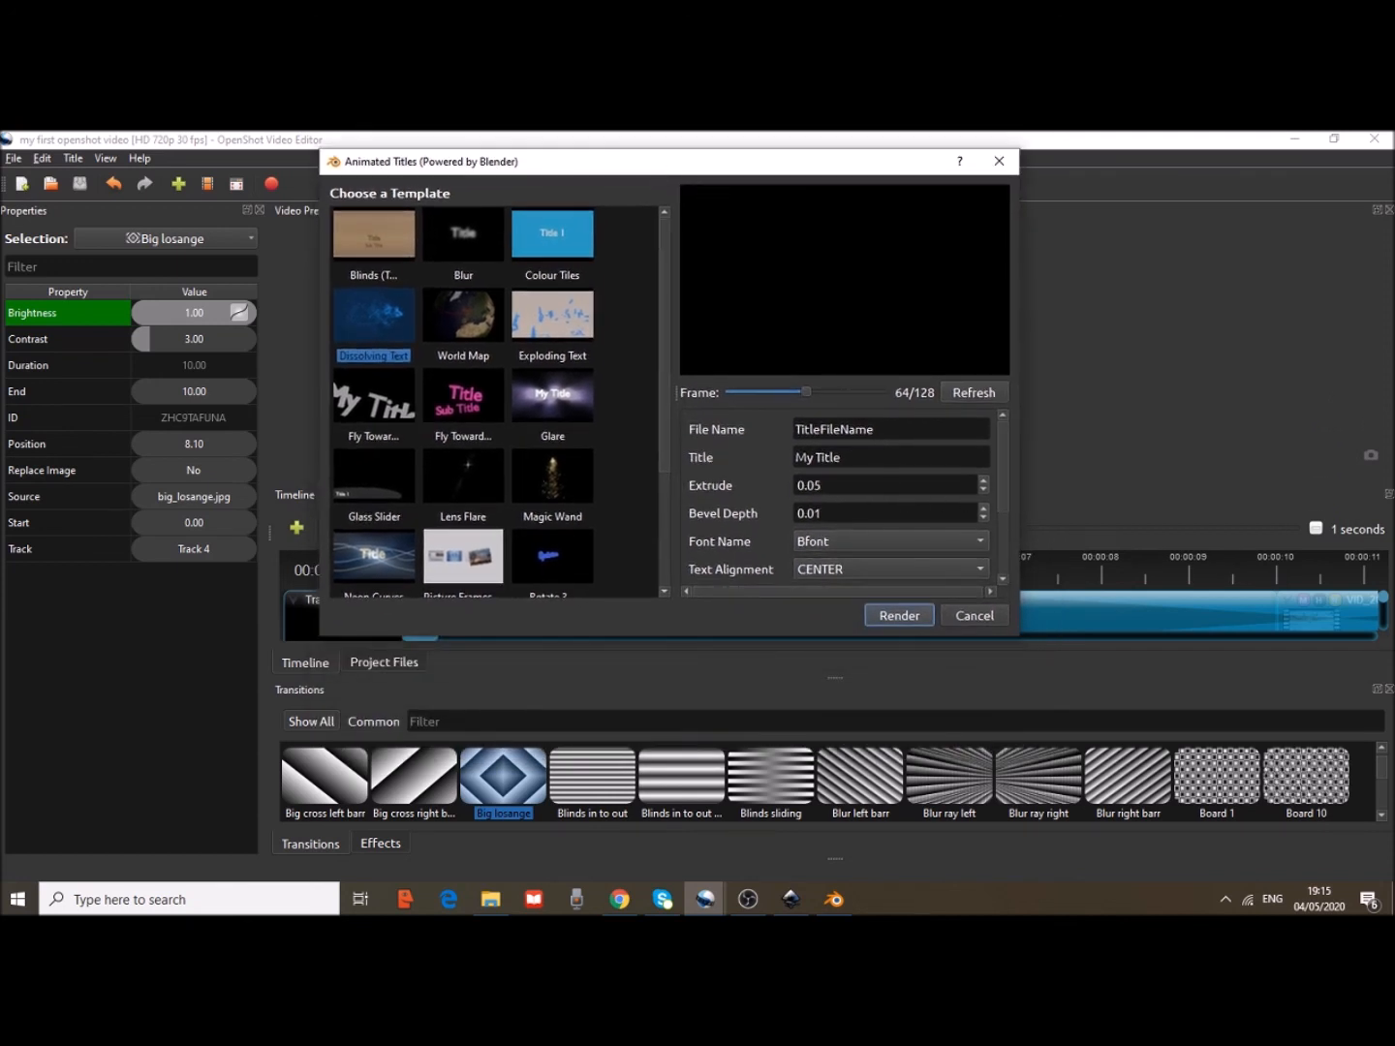
drag(876, 431, 791, 432)
click(886, 429)
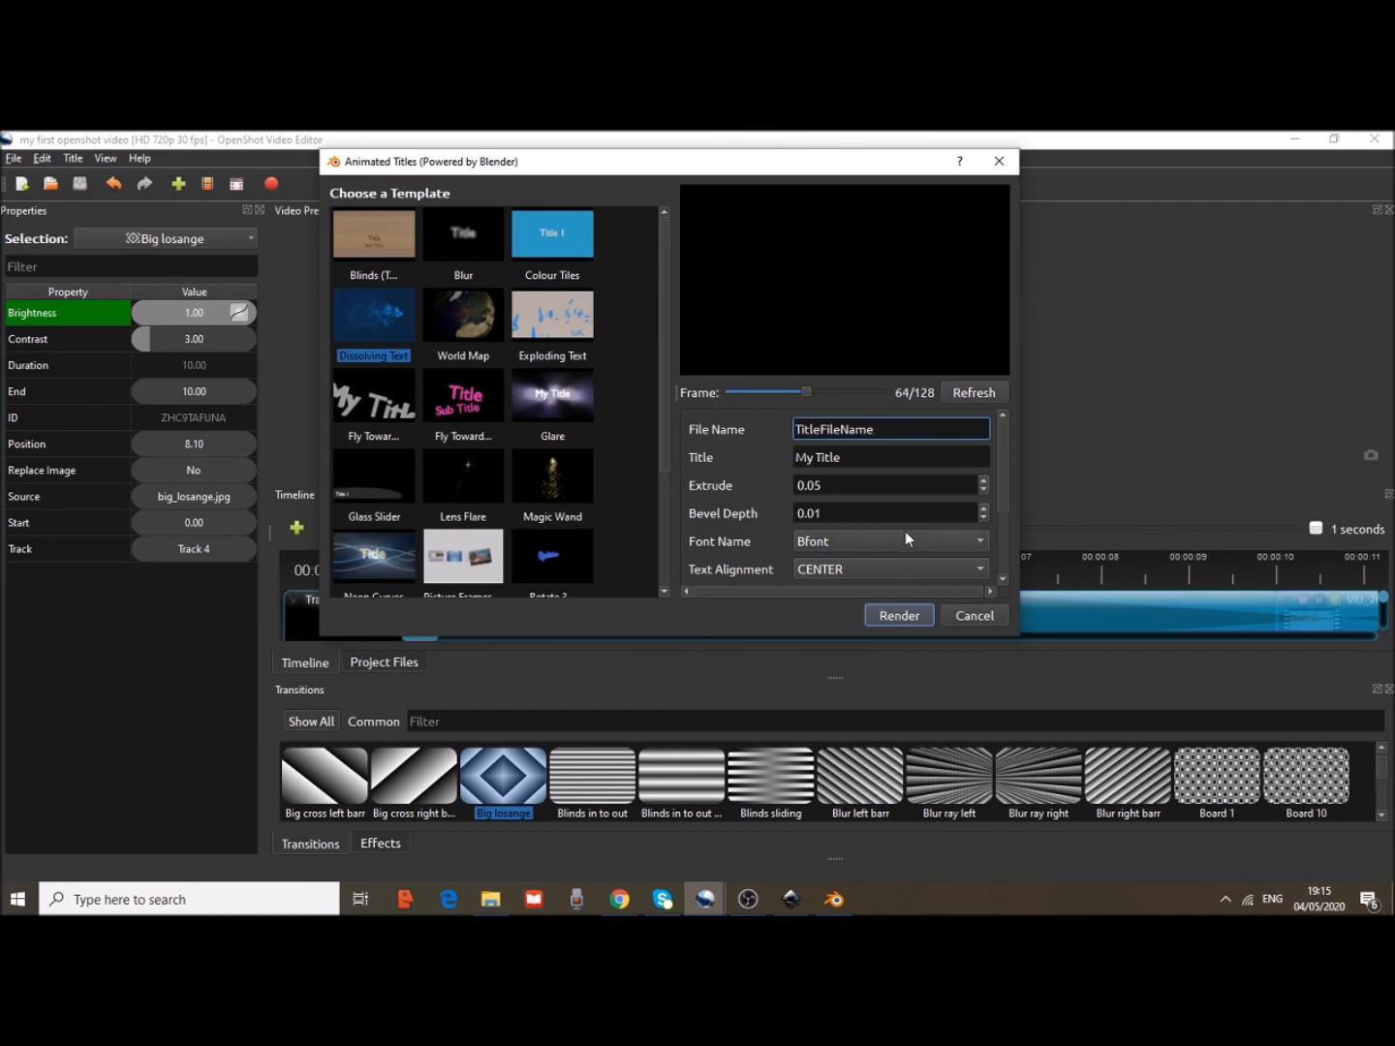
click(976, 615)
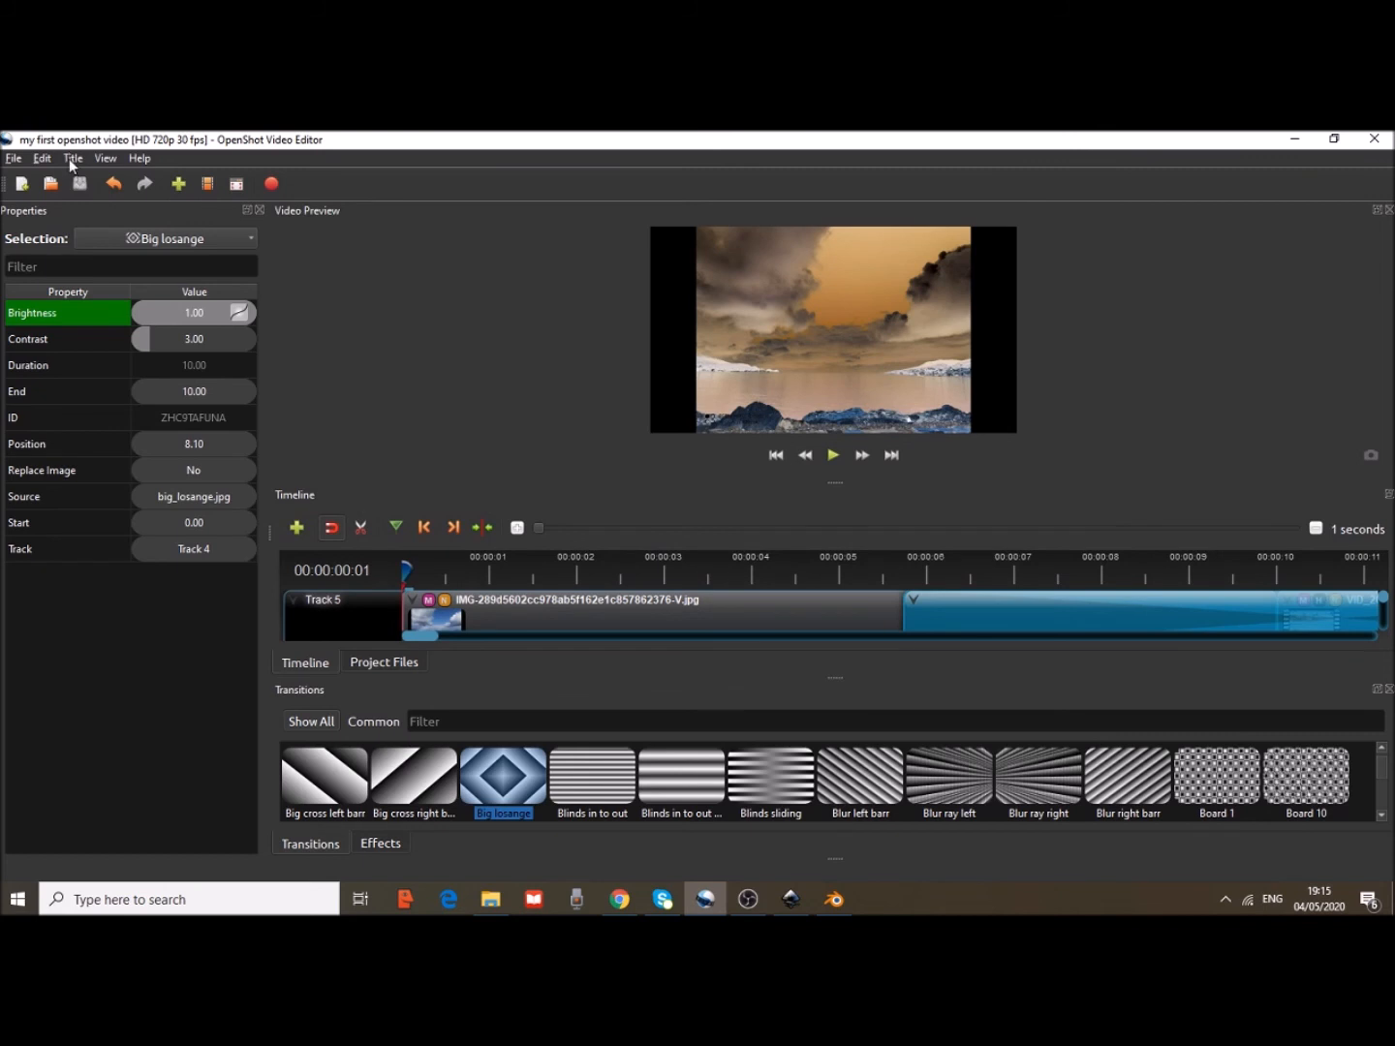
Hide the main toolbar of the OpenShot window
click(74, 159)
click(104, 160)
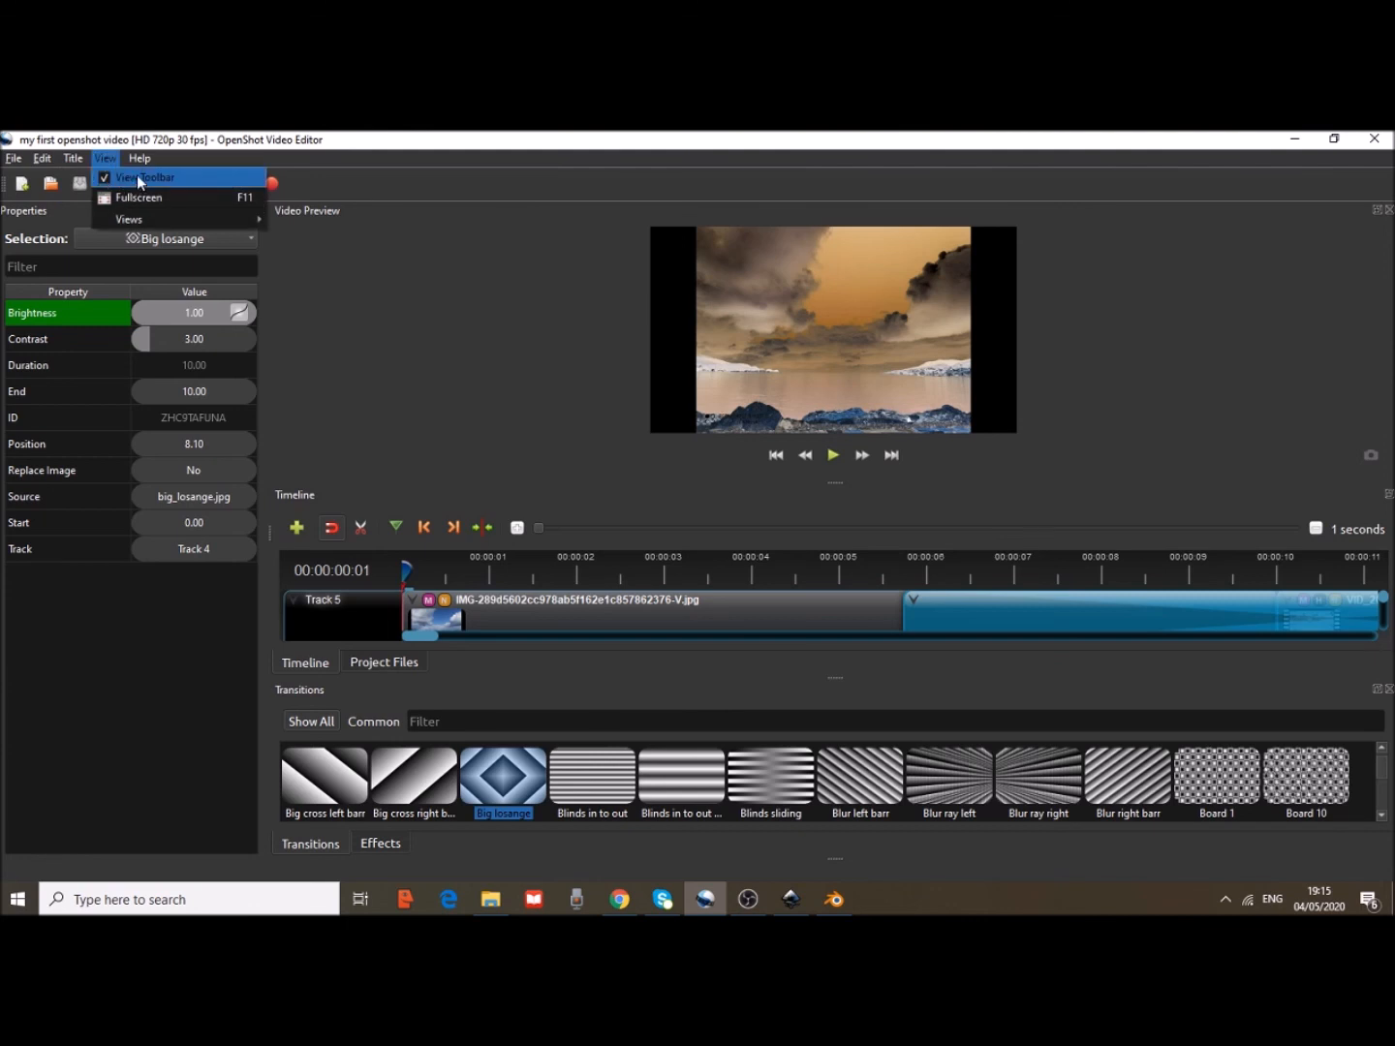
key(Escape)
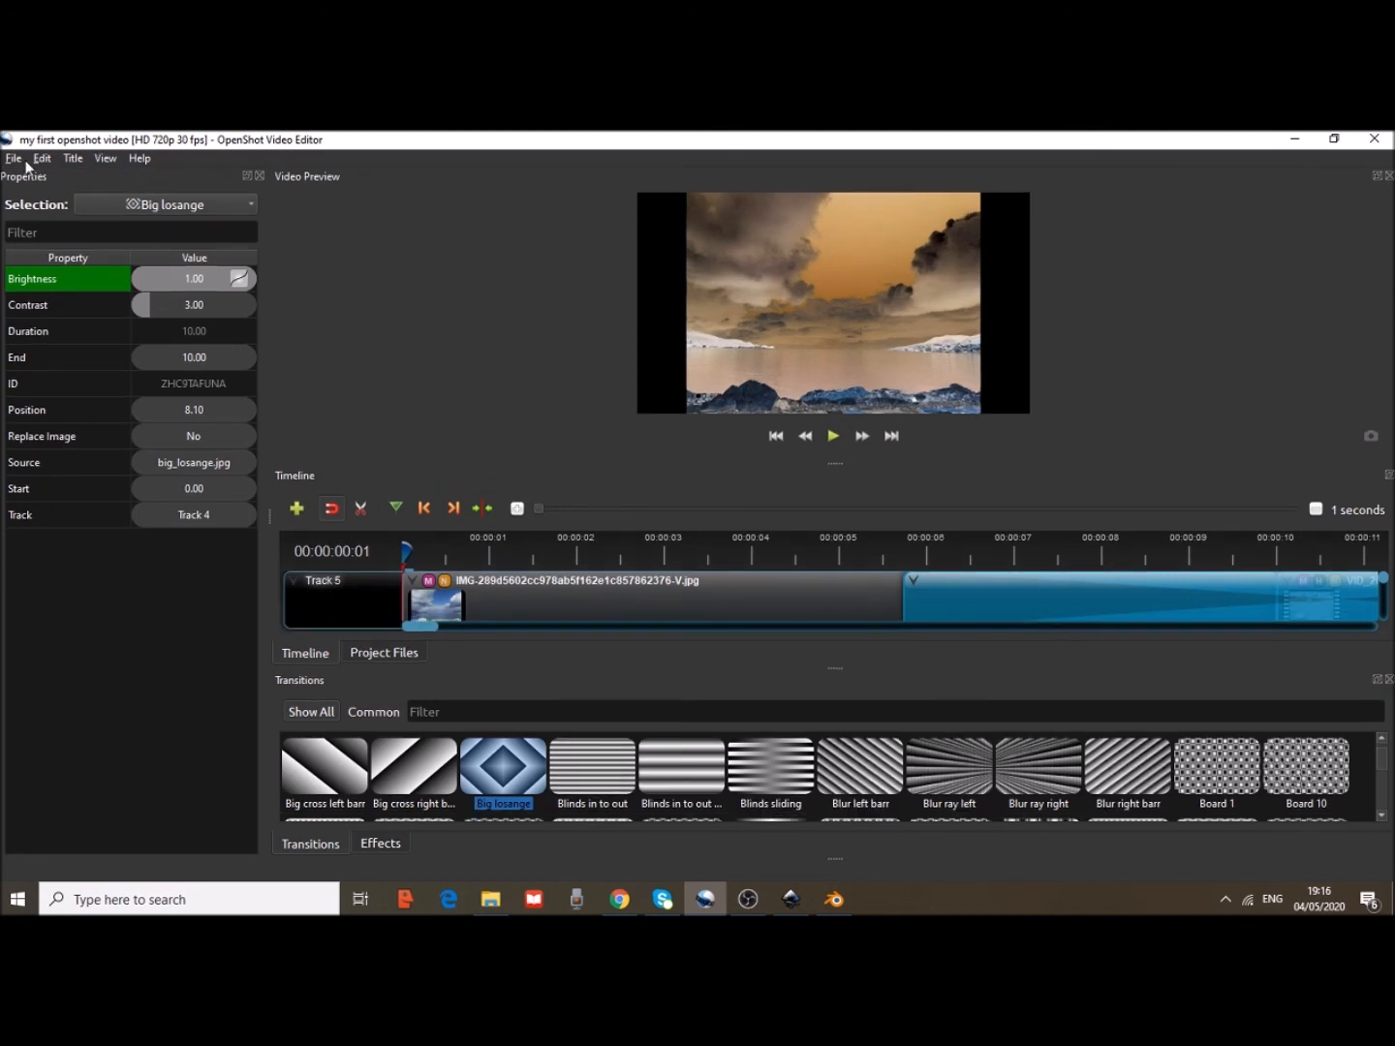
Show the main toolbar again and switch the OpenShot window to fullscreen mode
click(104, 159)
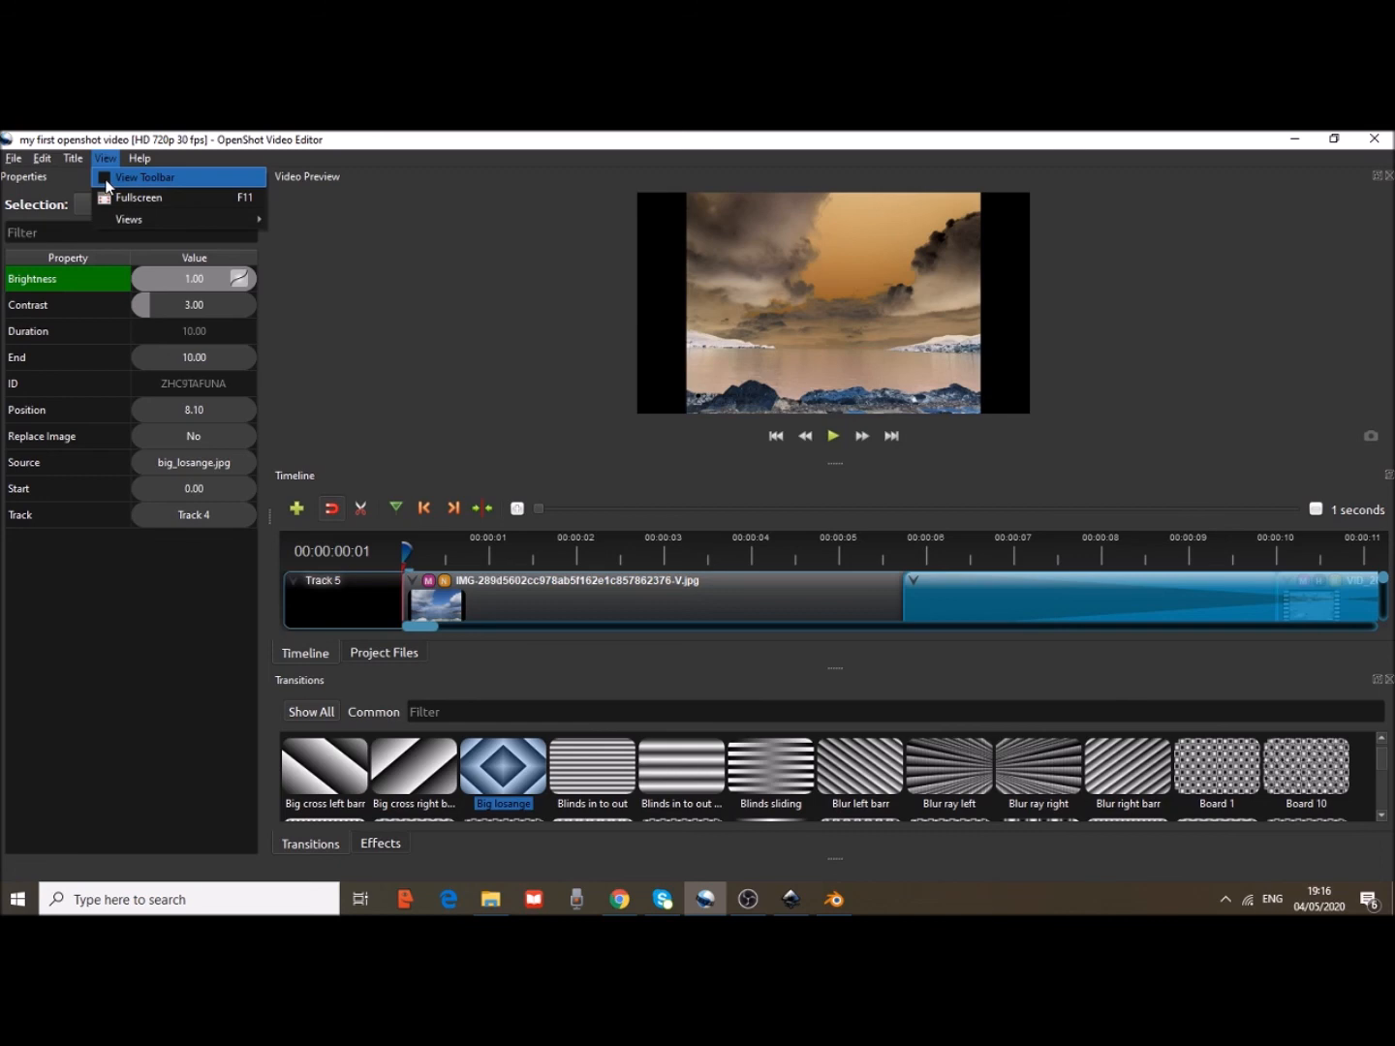
click(109, 179)
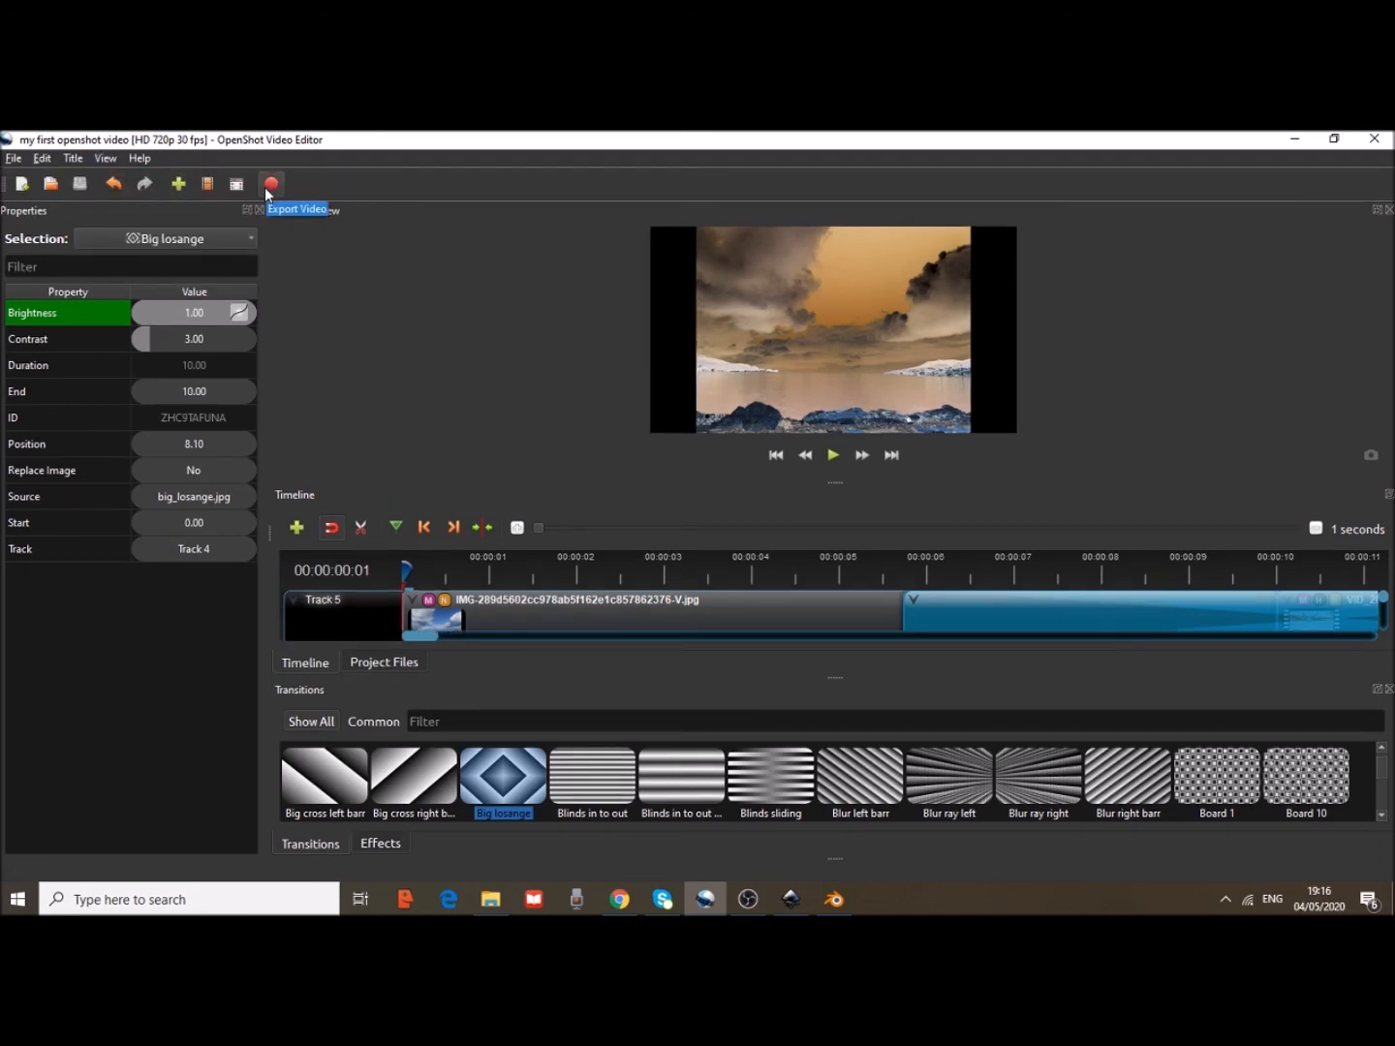
click(106, 159)
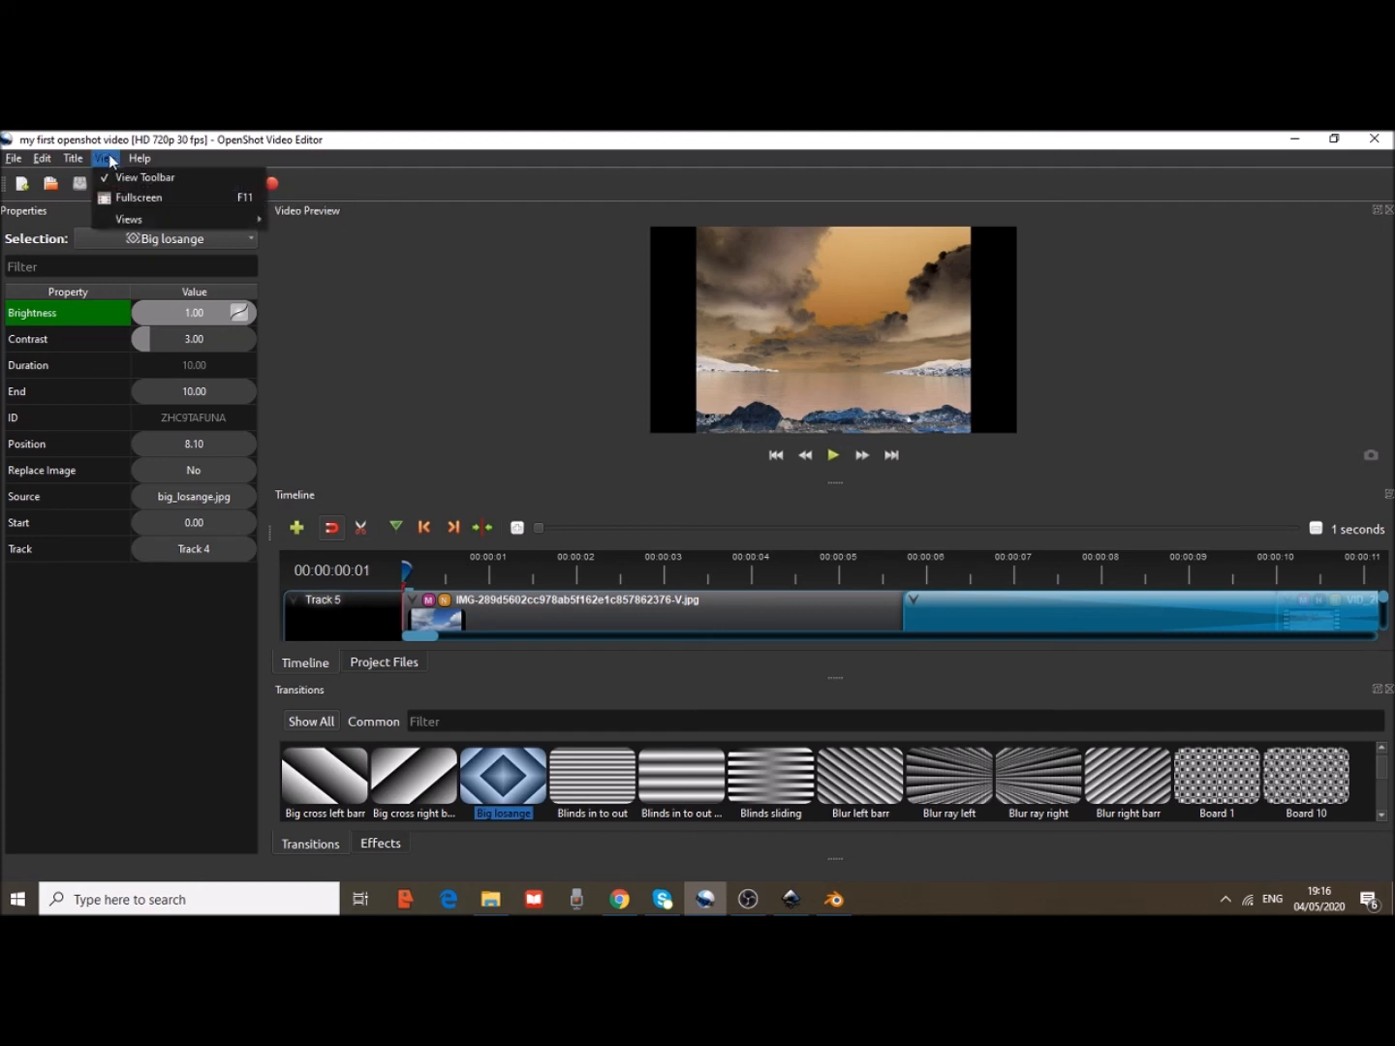
click(144, 197)
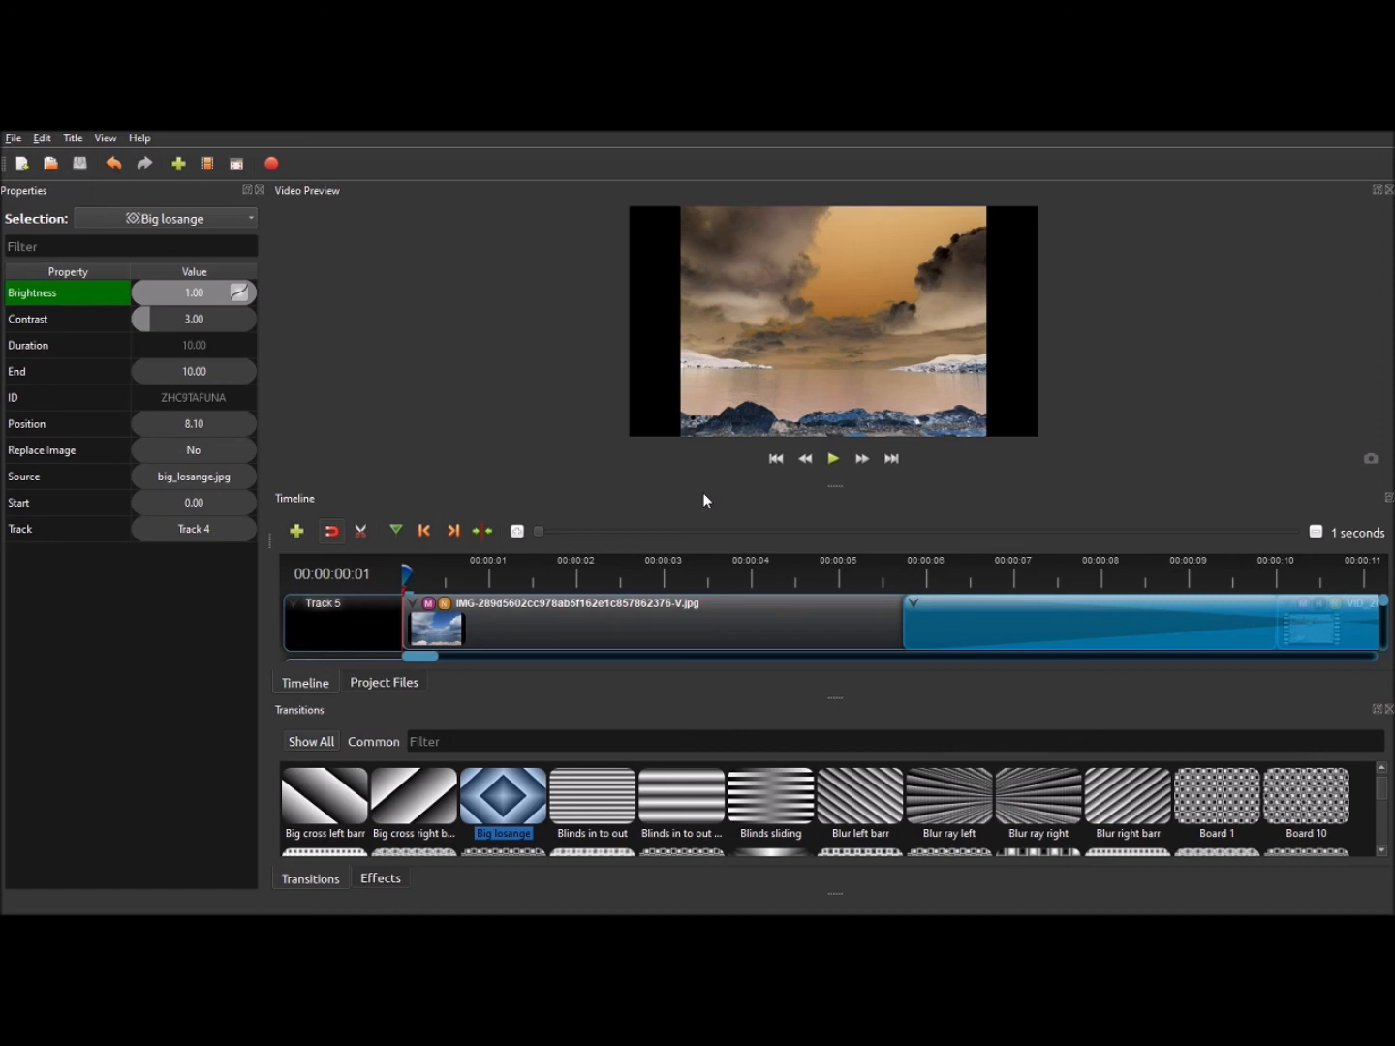
Bring up the taskbar over the fullscreen window, show the desktop, and return to OpenShot
key(super)
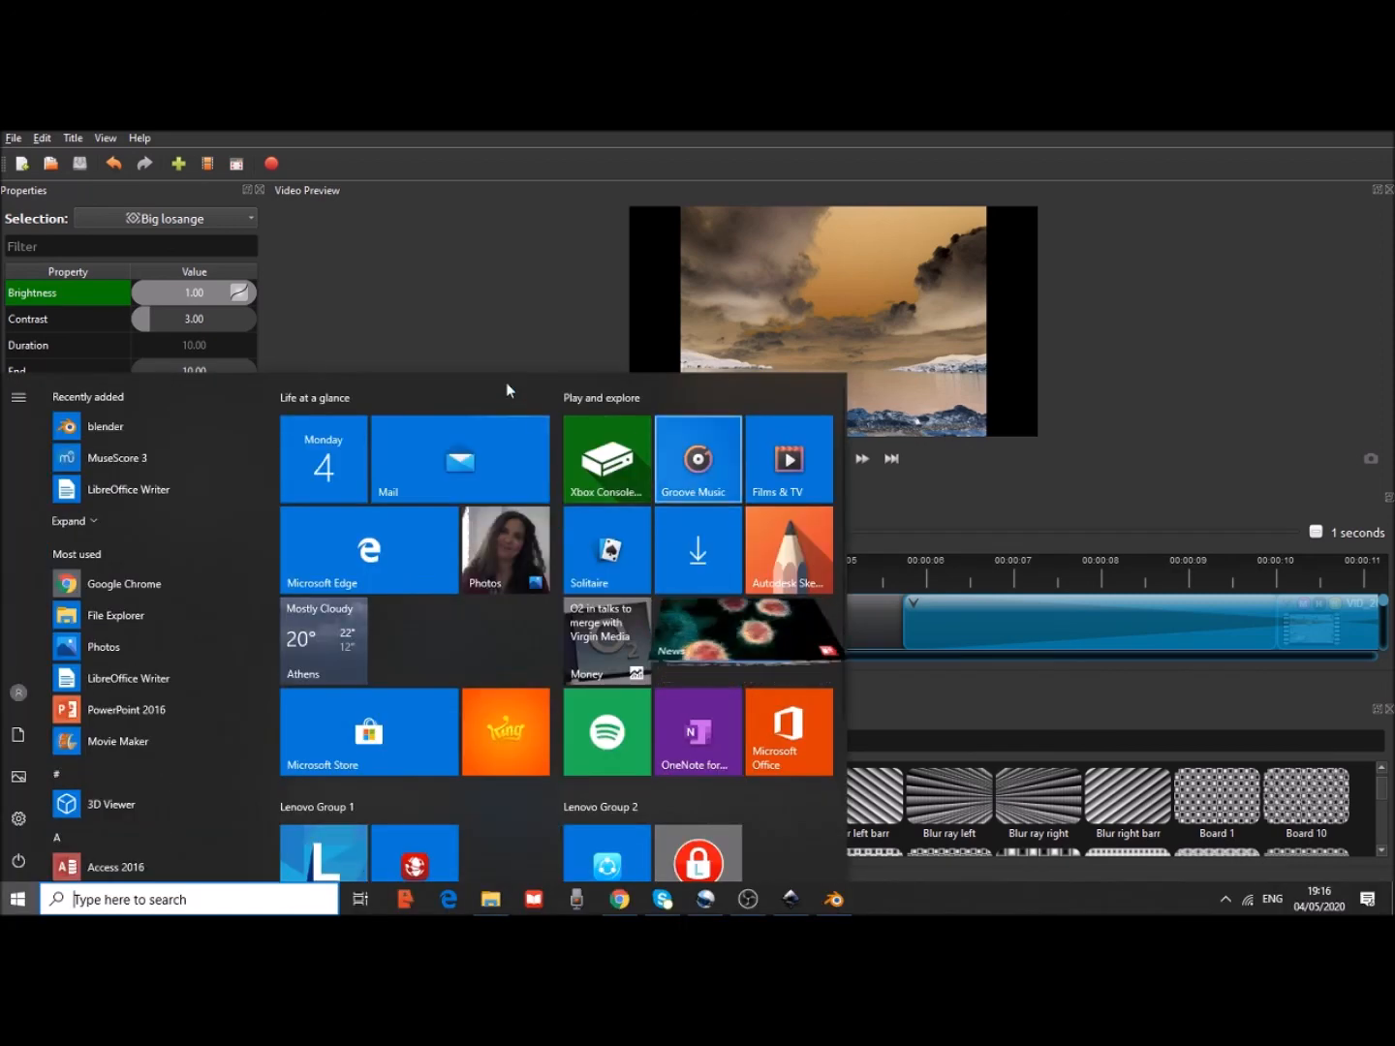
click(478, 307)
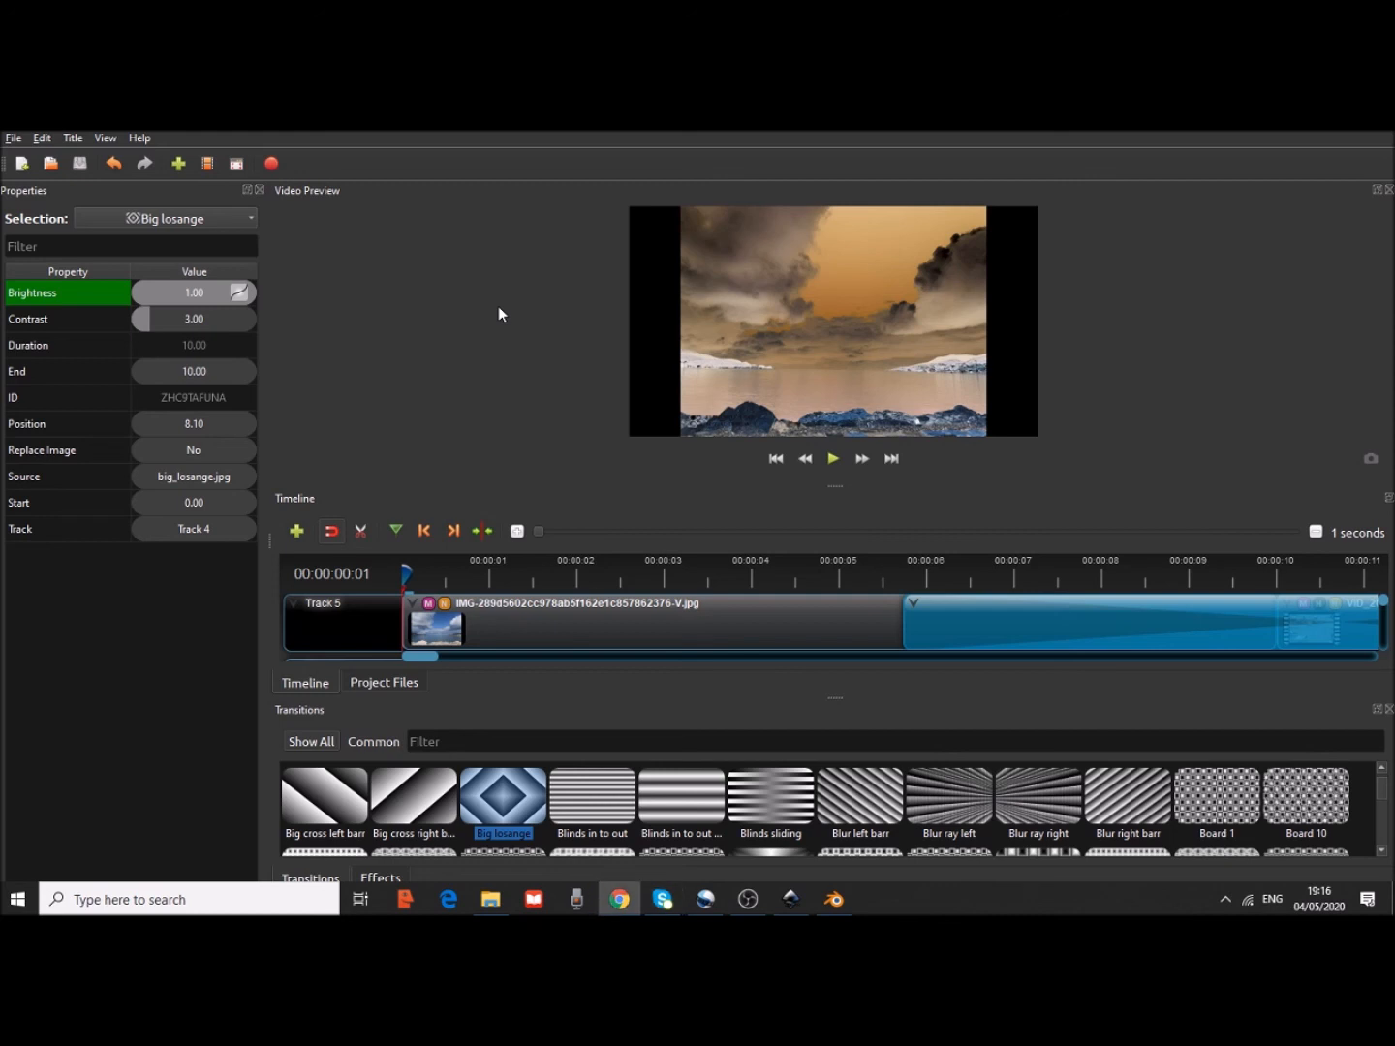
right_click(977, 909)
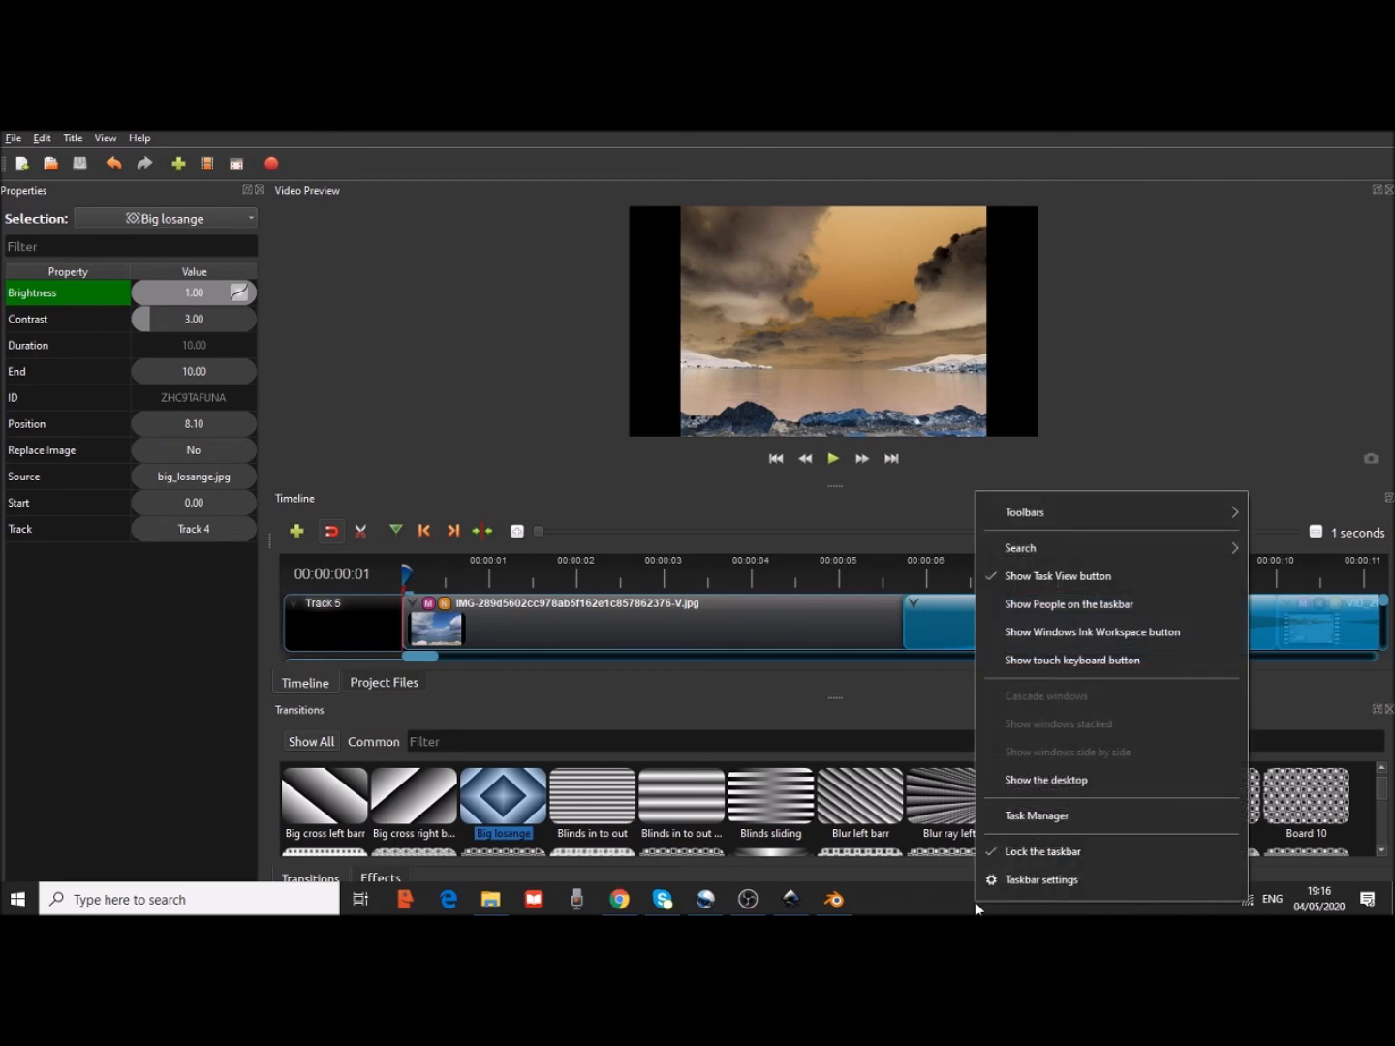
click(1034, 781)
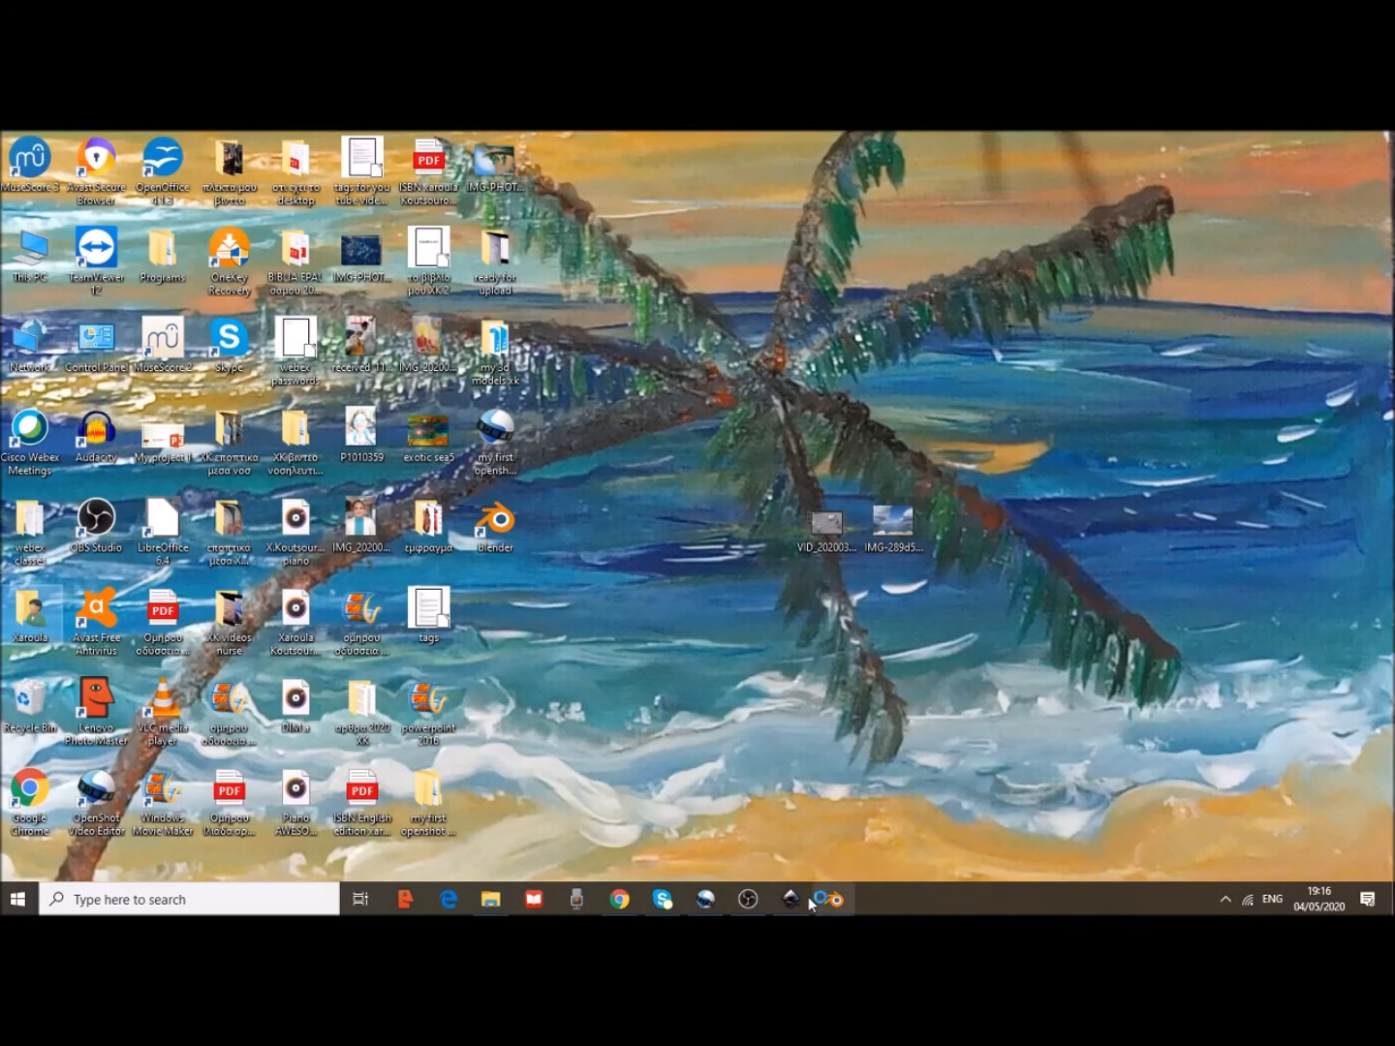
click(706, 899)
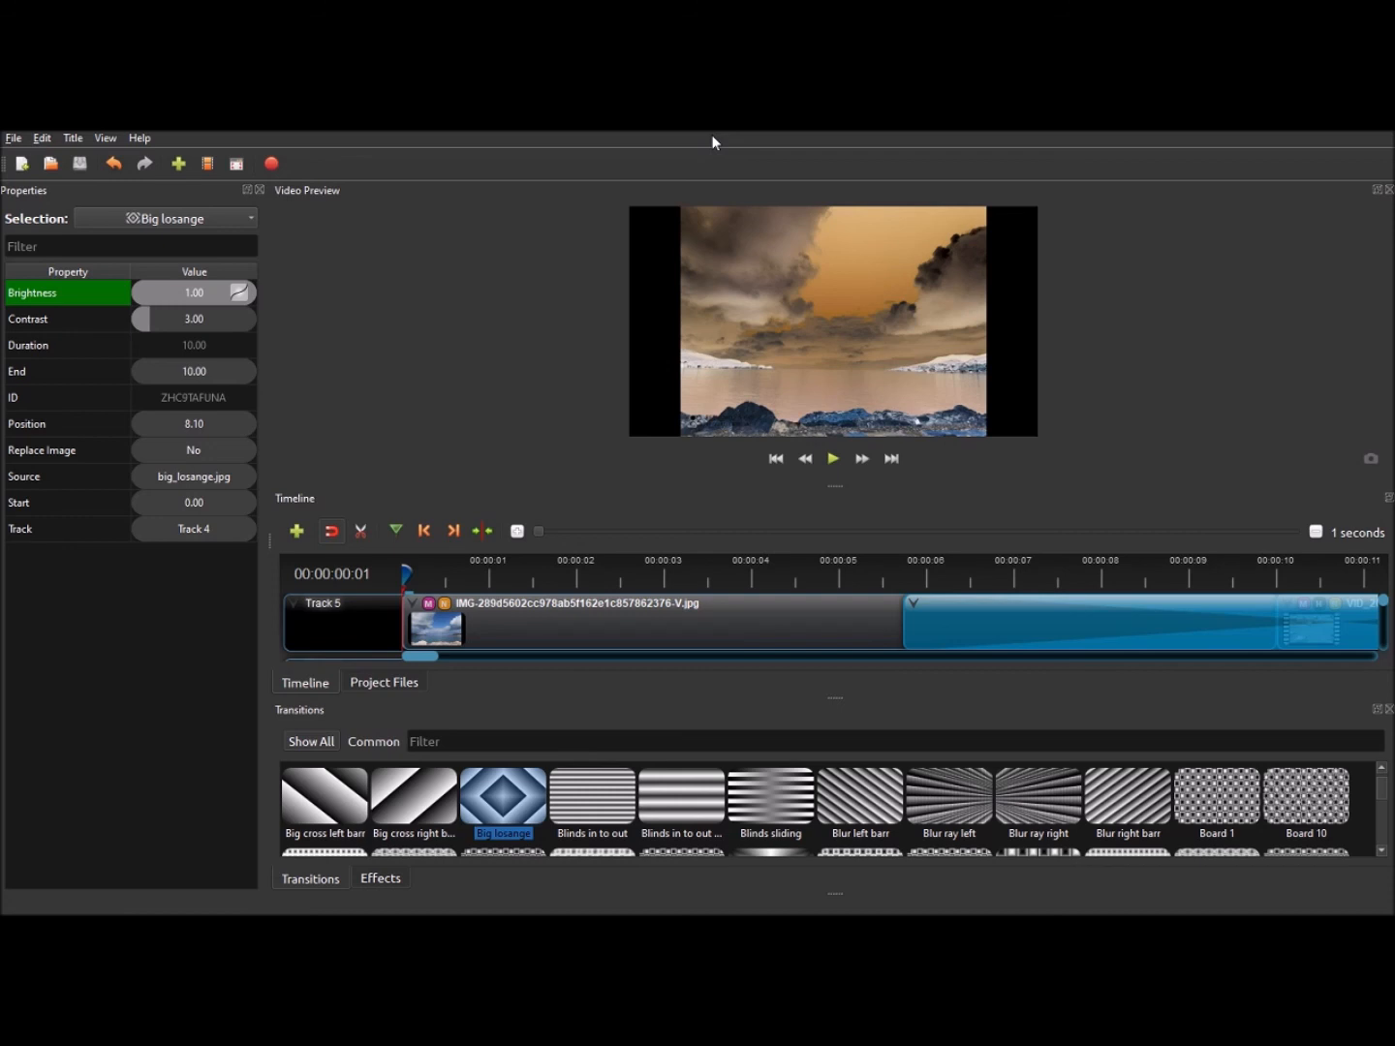
key(super)
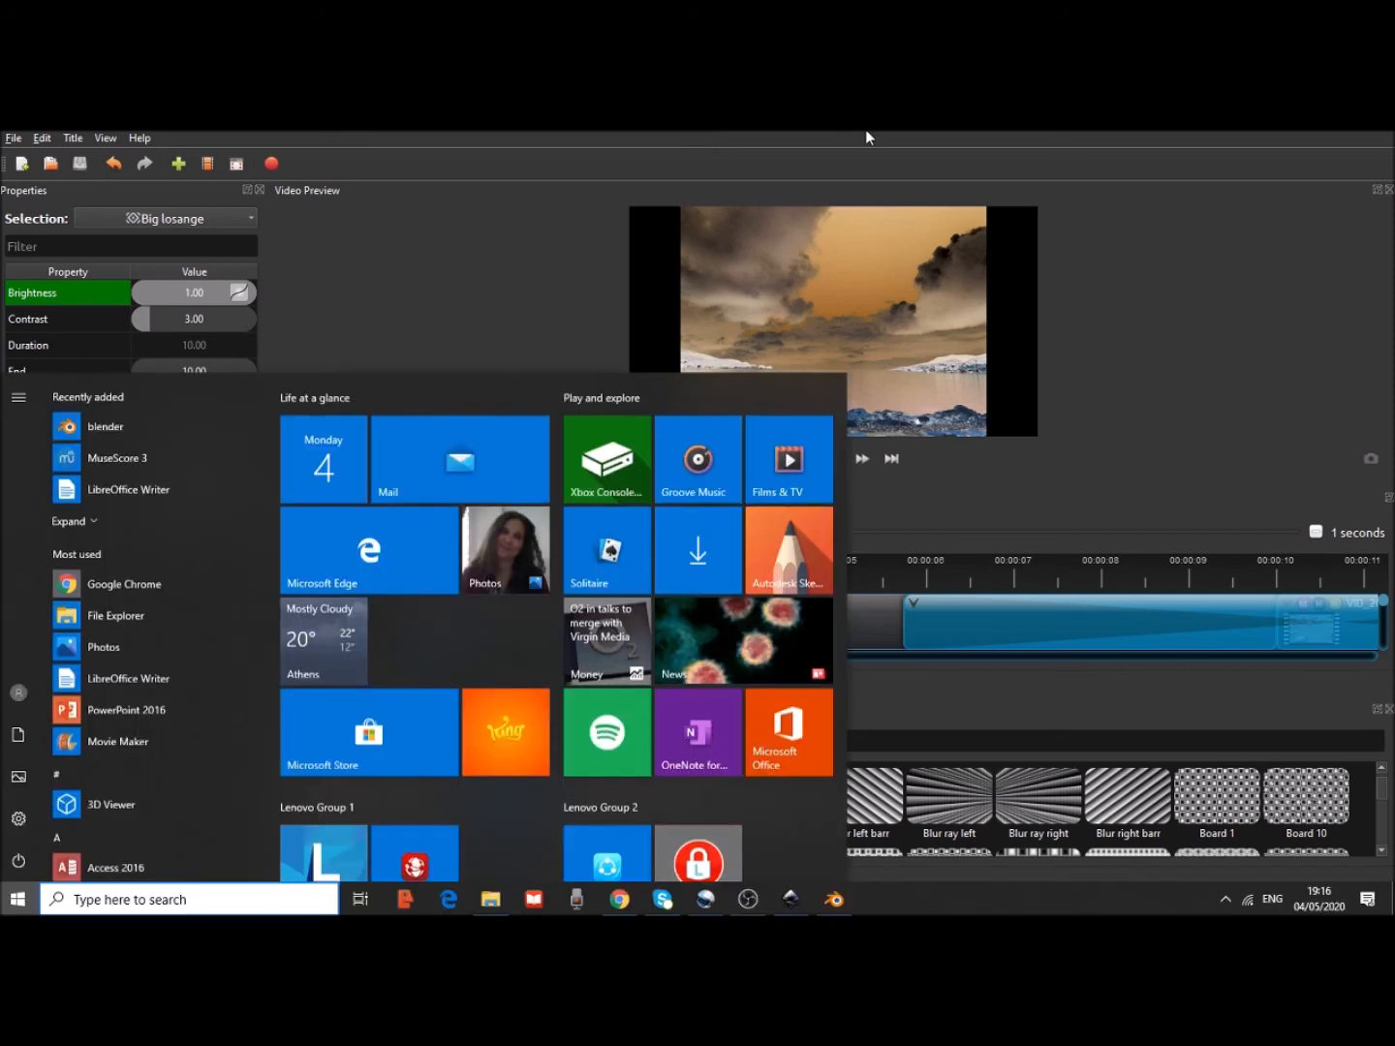
click(404, 249)
key(alt+Tab)
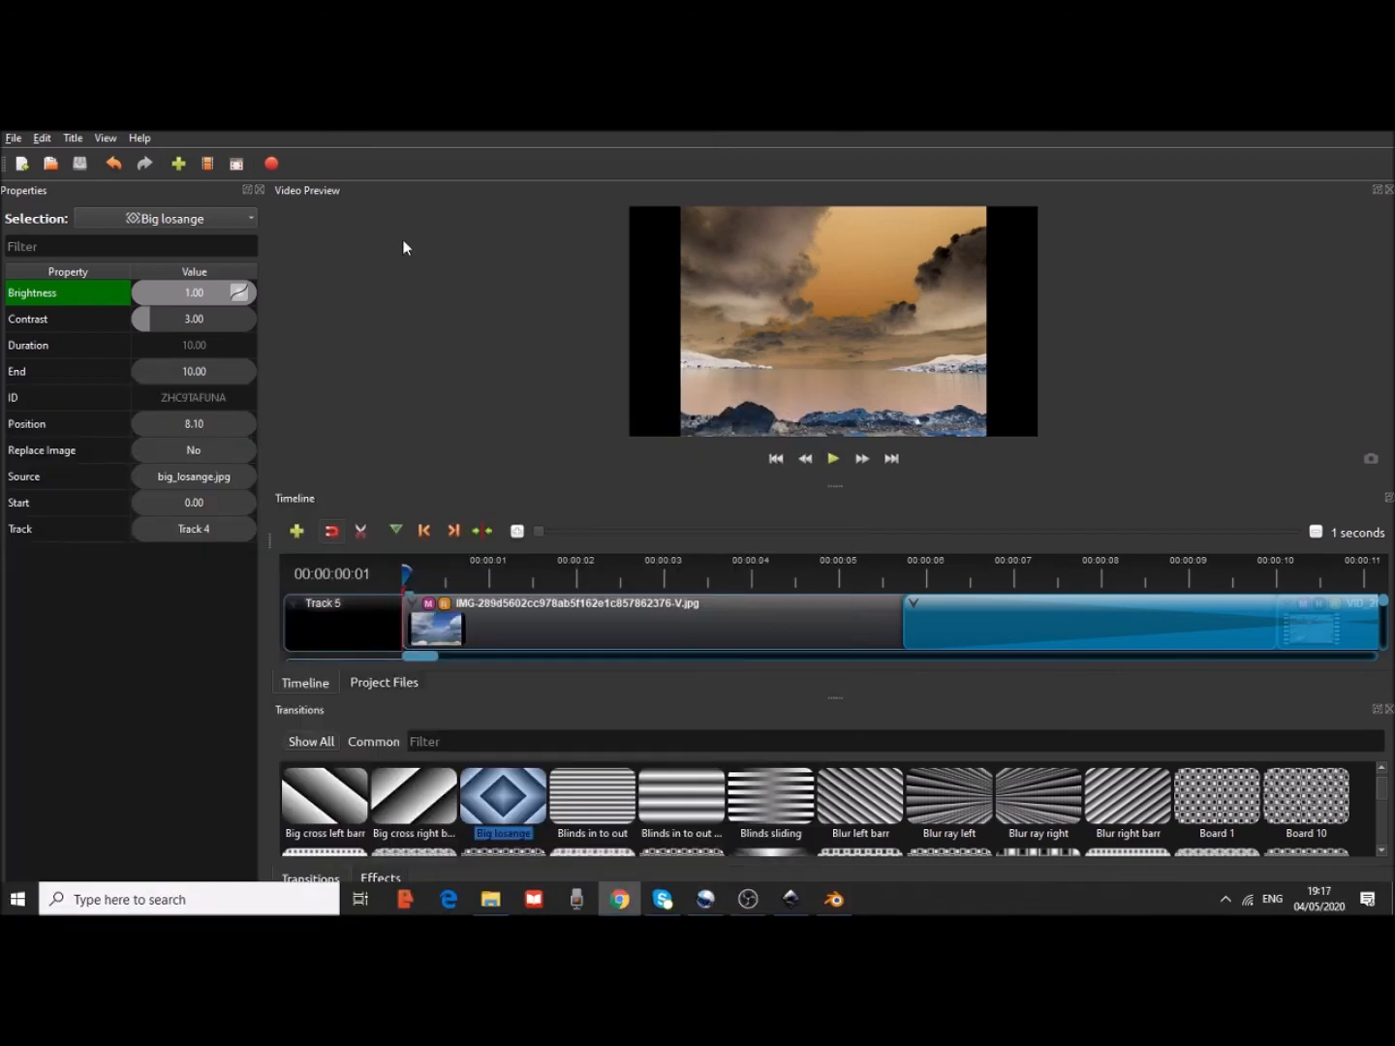
key(super)
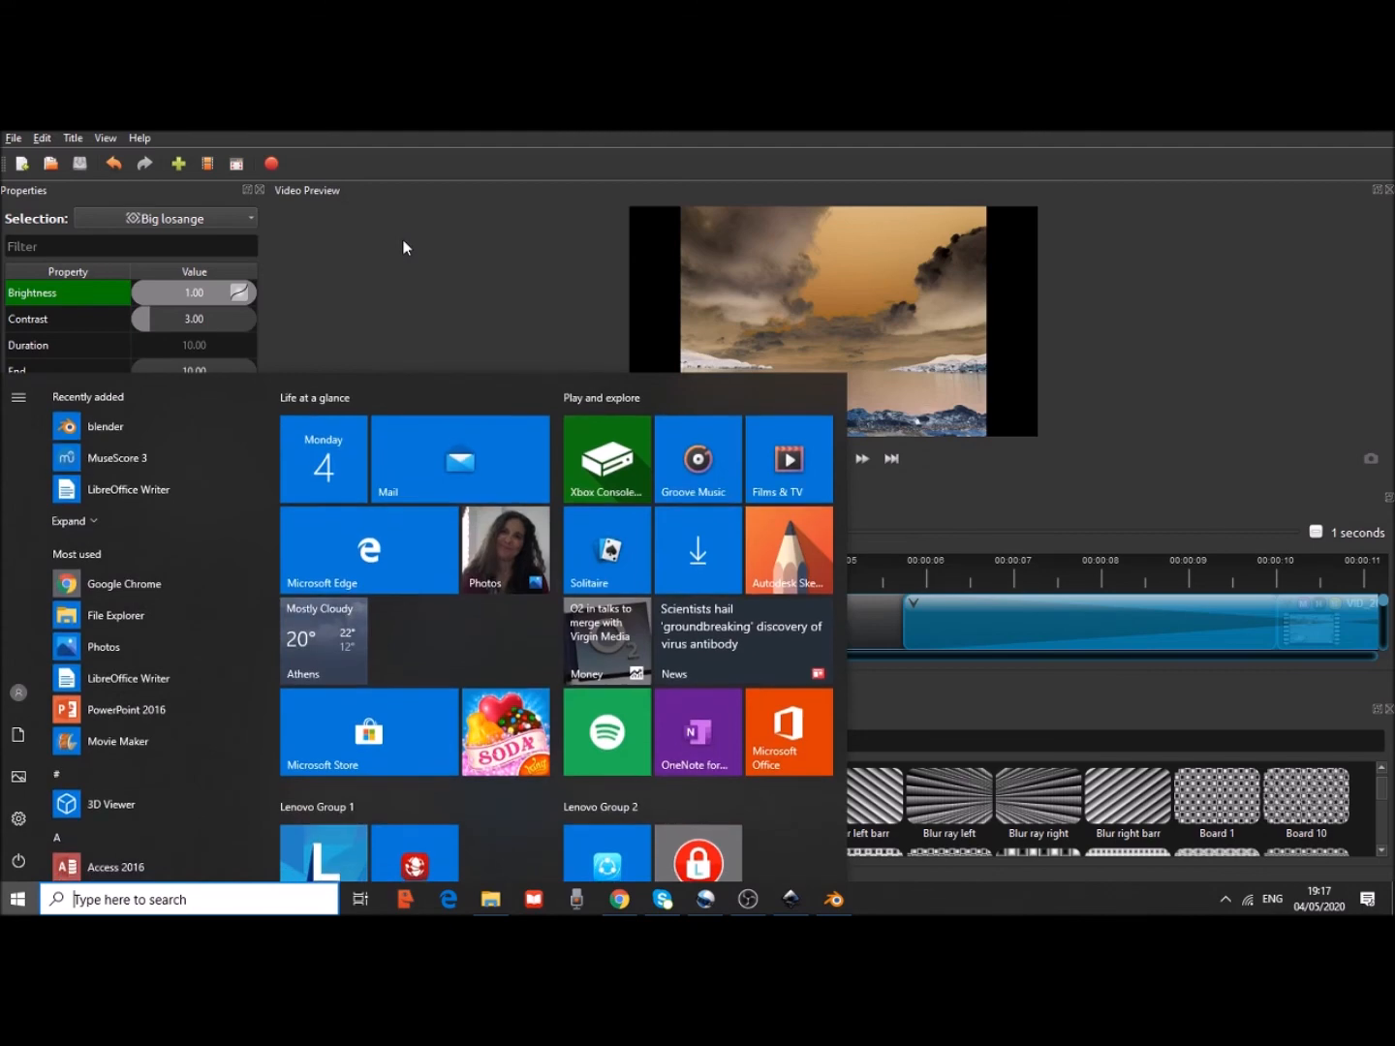
click(457, 296)
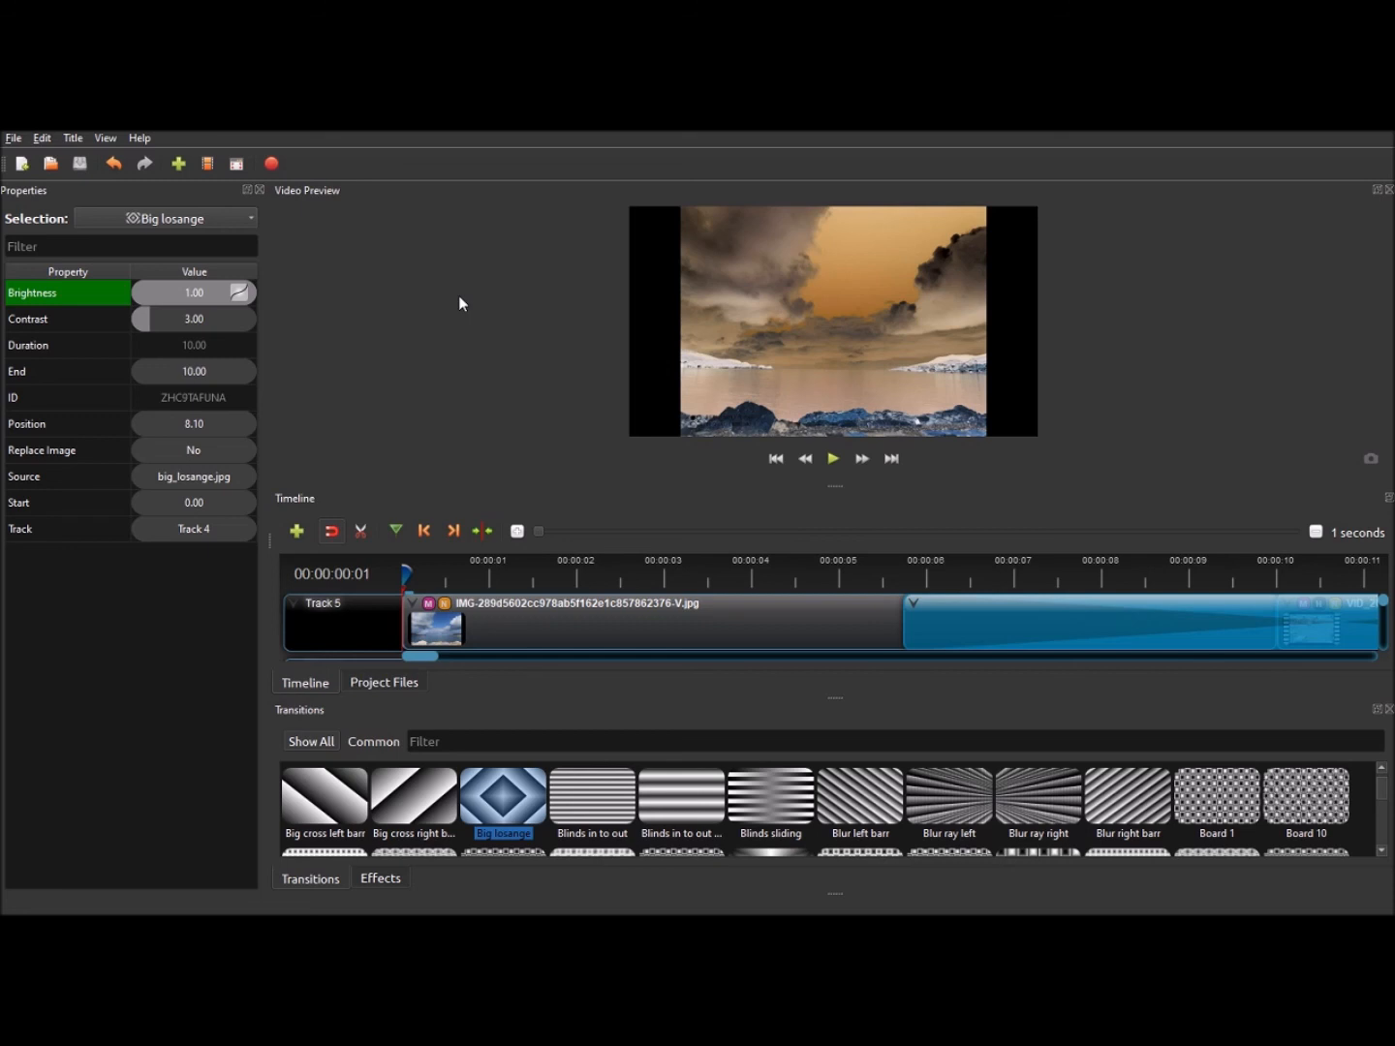
key(XF86MonBrightnessUp)
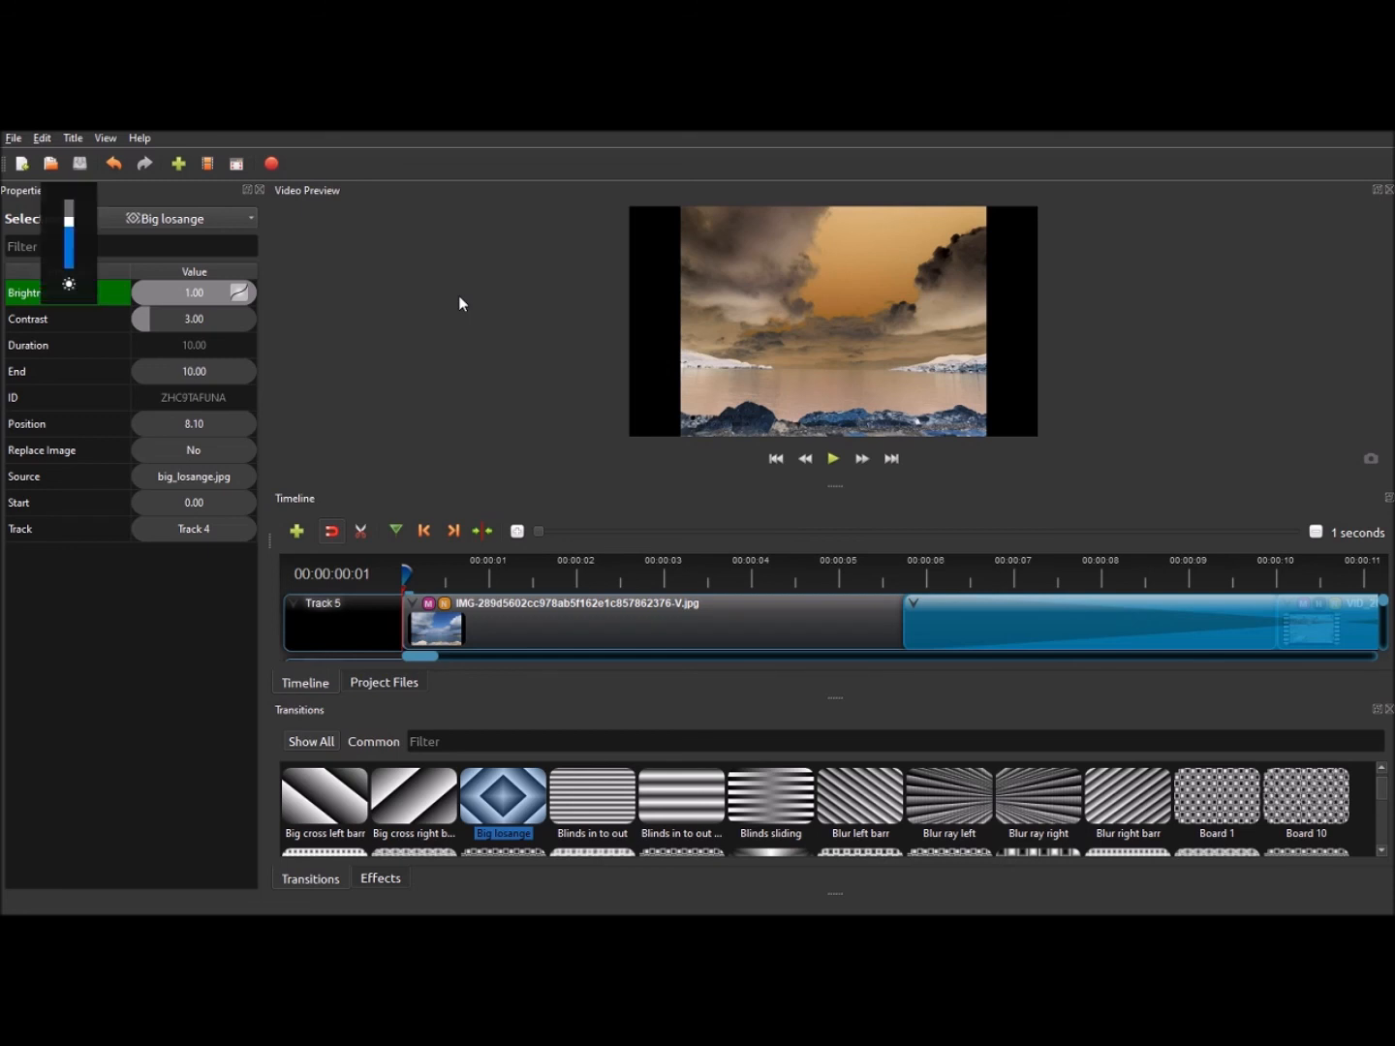
key(XF86MonBrightnessDown)
key(XF86MonBrightnessDown)
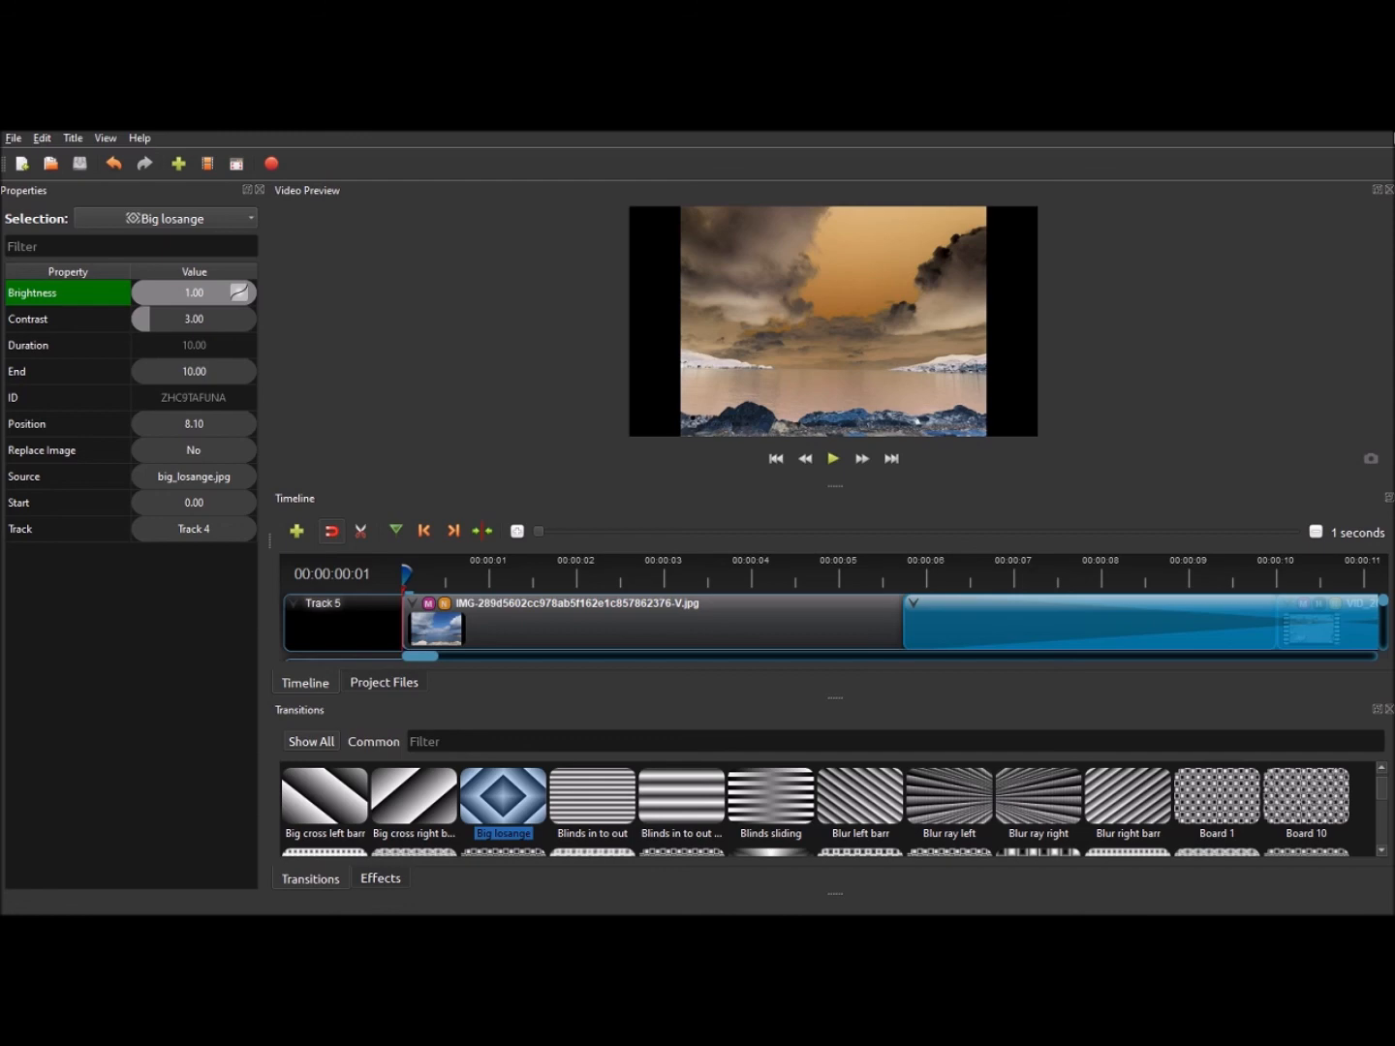
key(alt+Tab)
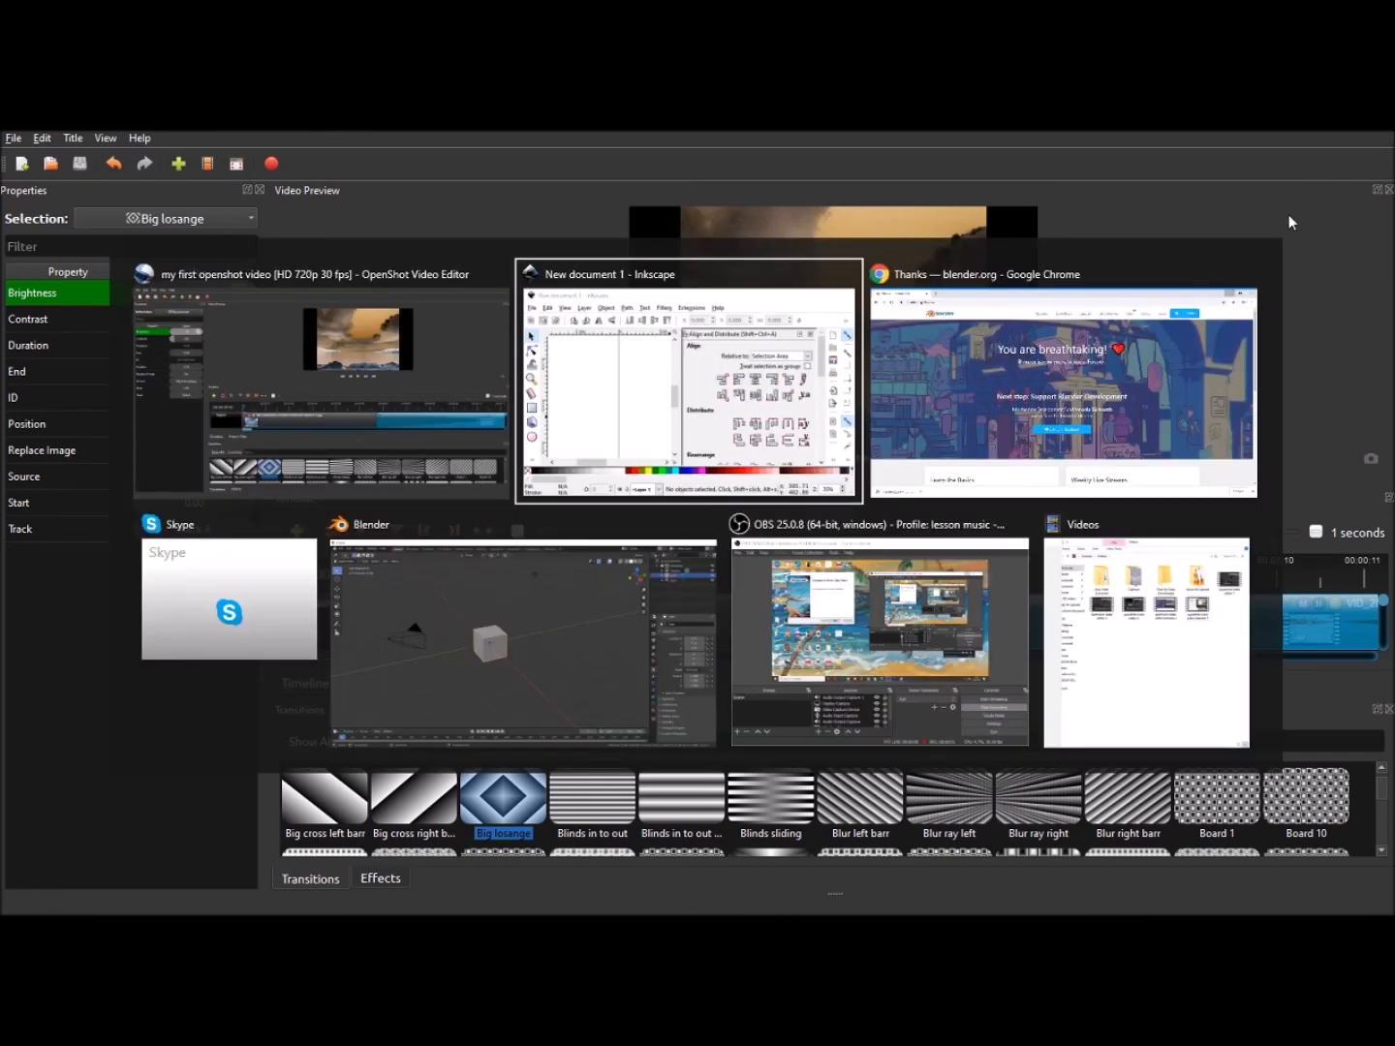
key(Escape)
Leave fullscreen mode and maximize the OpenShot window
click(105, 137)
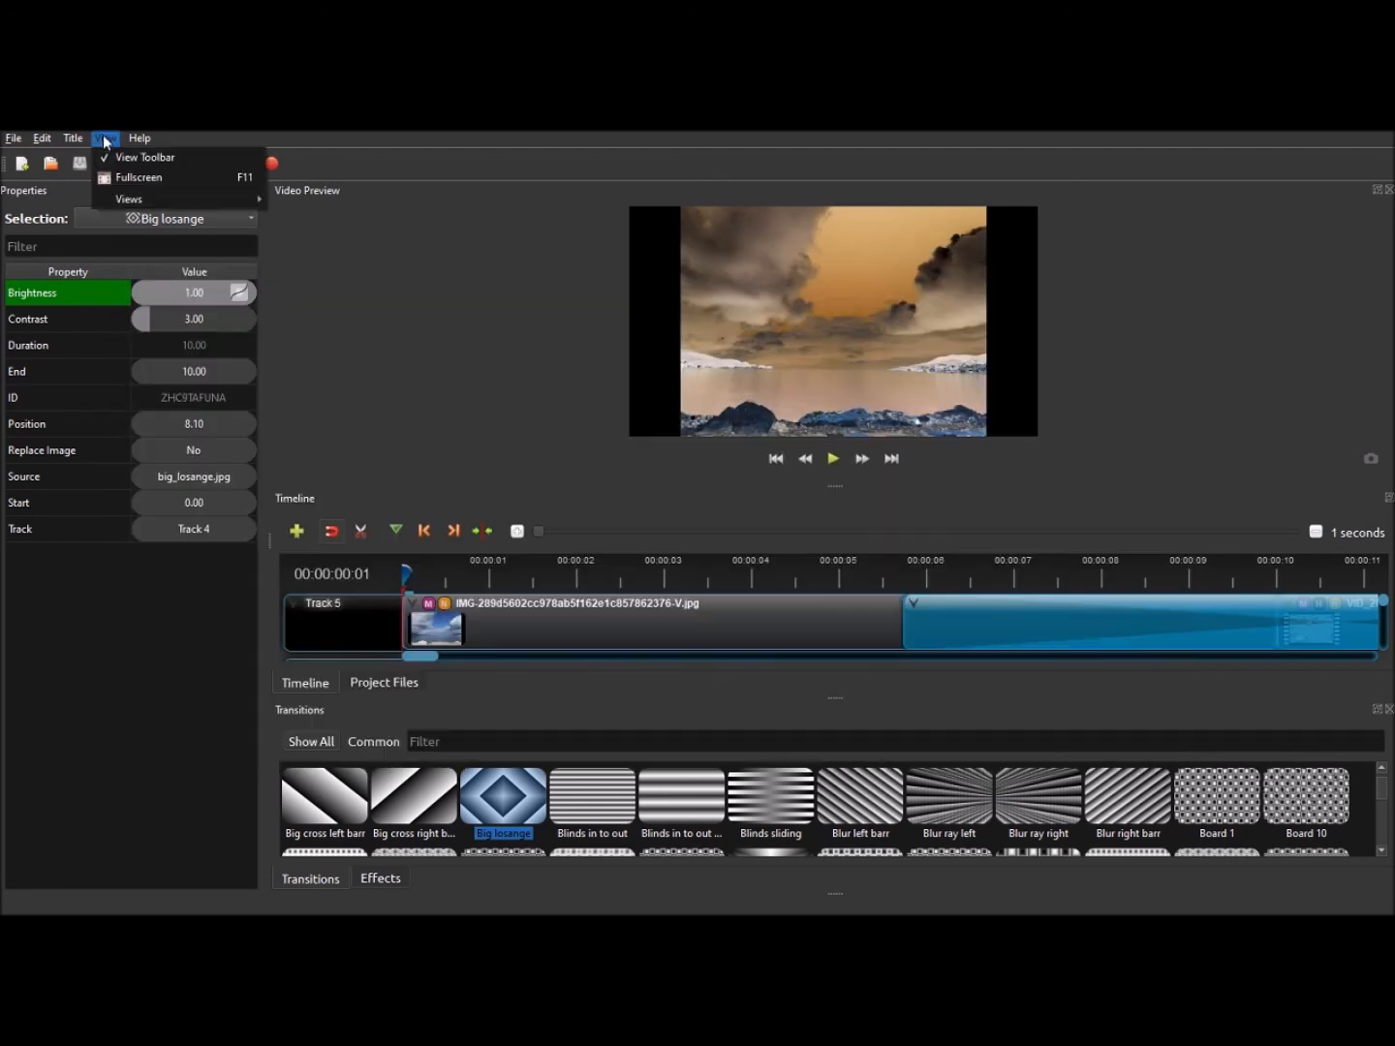
click(120, 178)
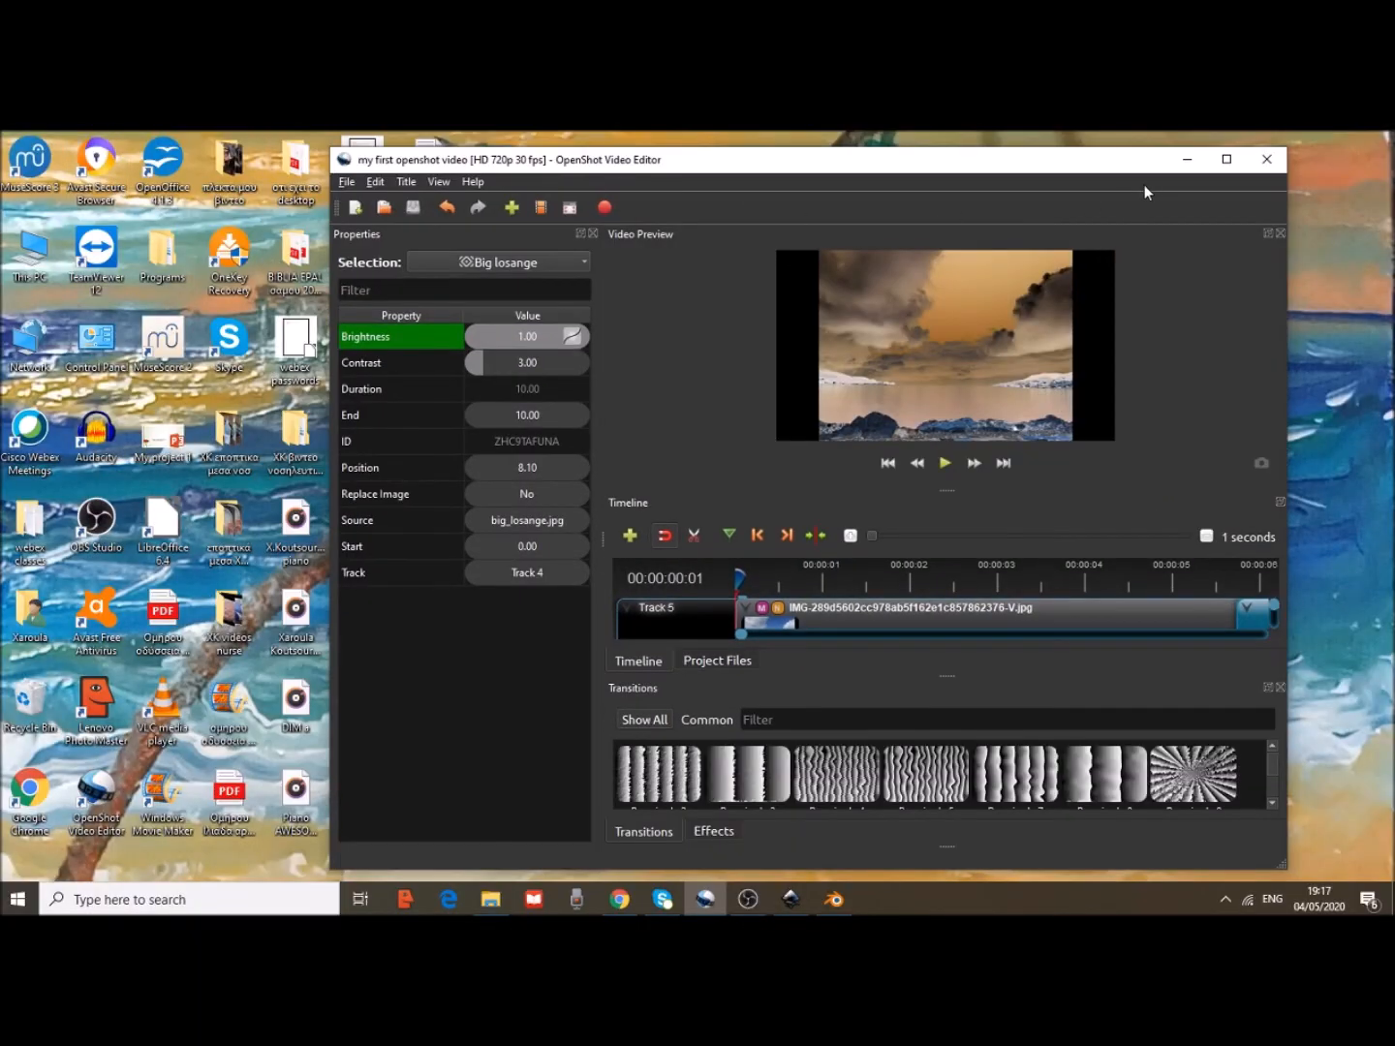
click(1225, 160)
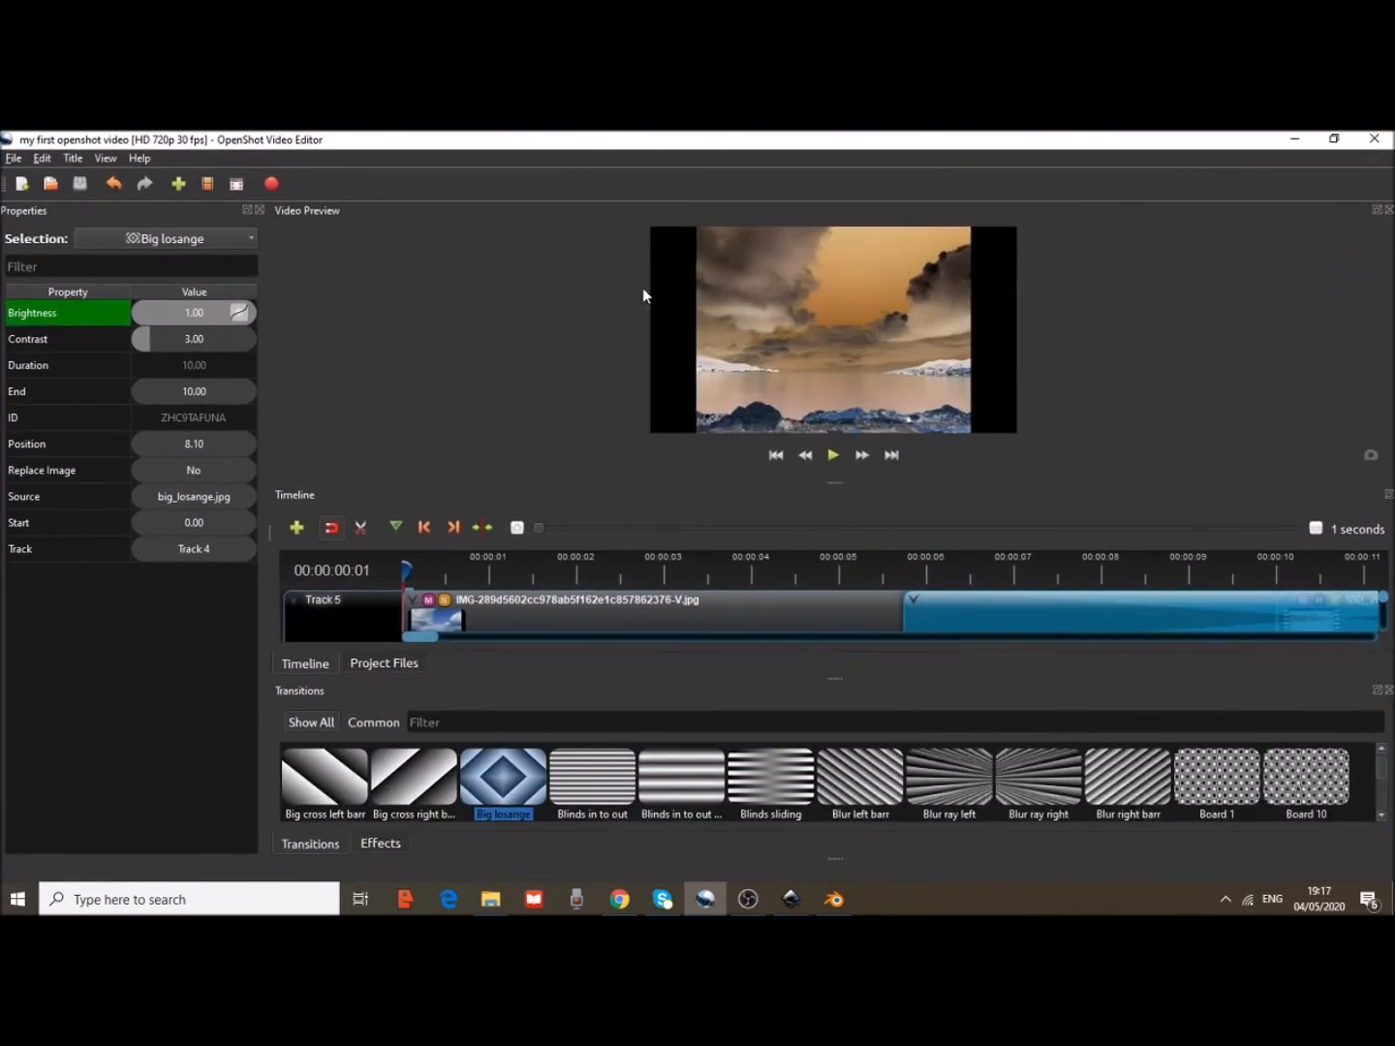
Demonstrate fullscreen mode once more by turning it on and off, and maximize the window again
click(107, 157)
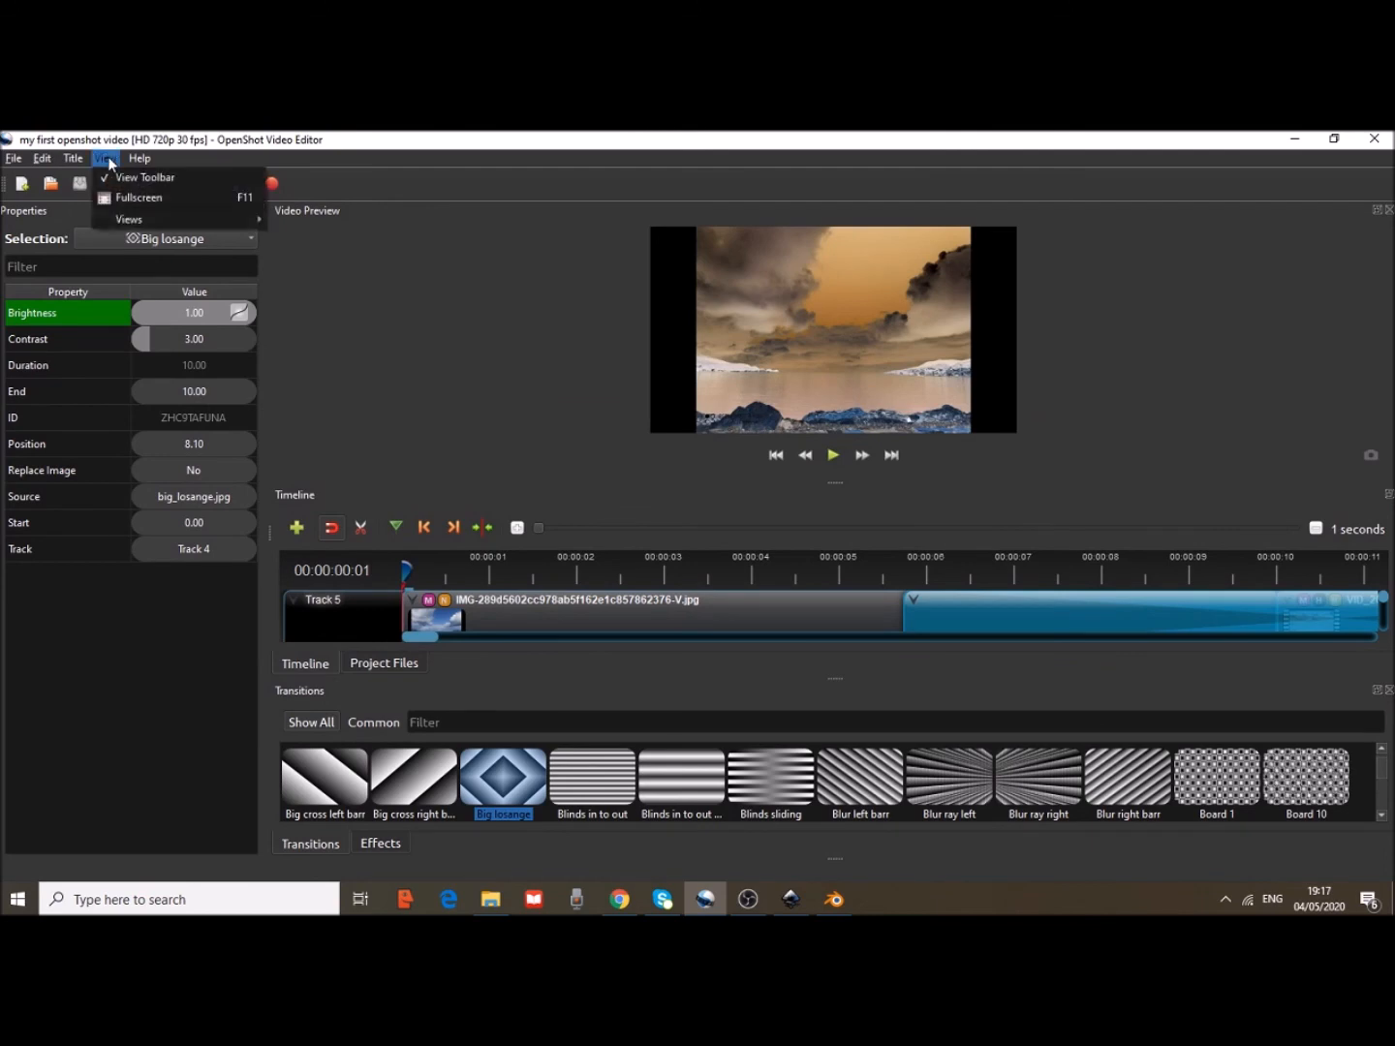
click(132, 202)
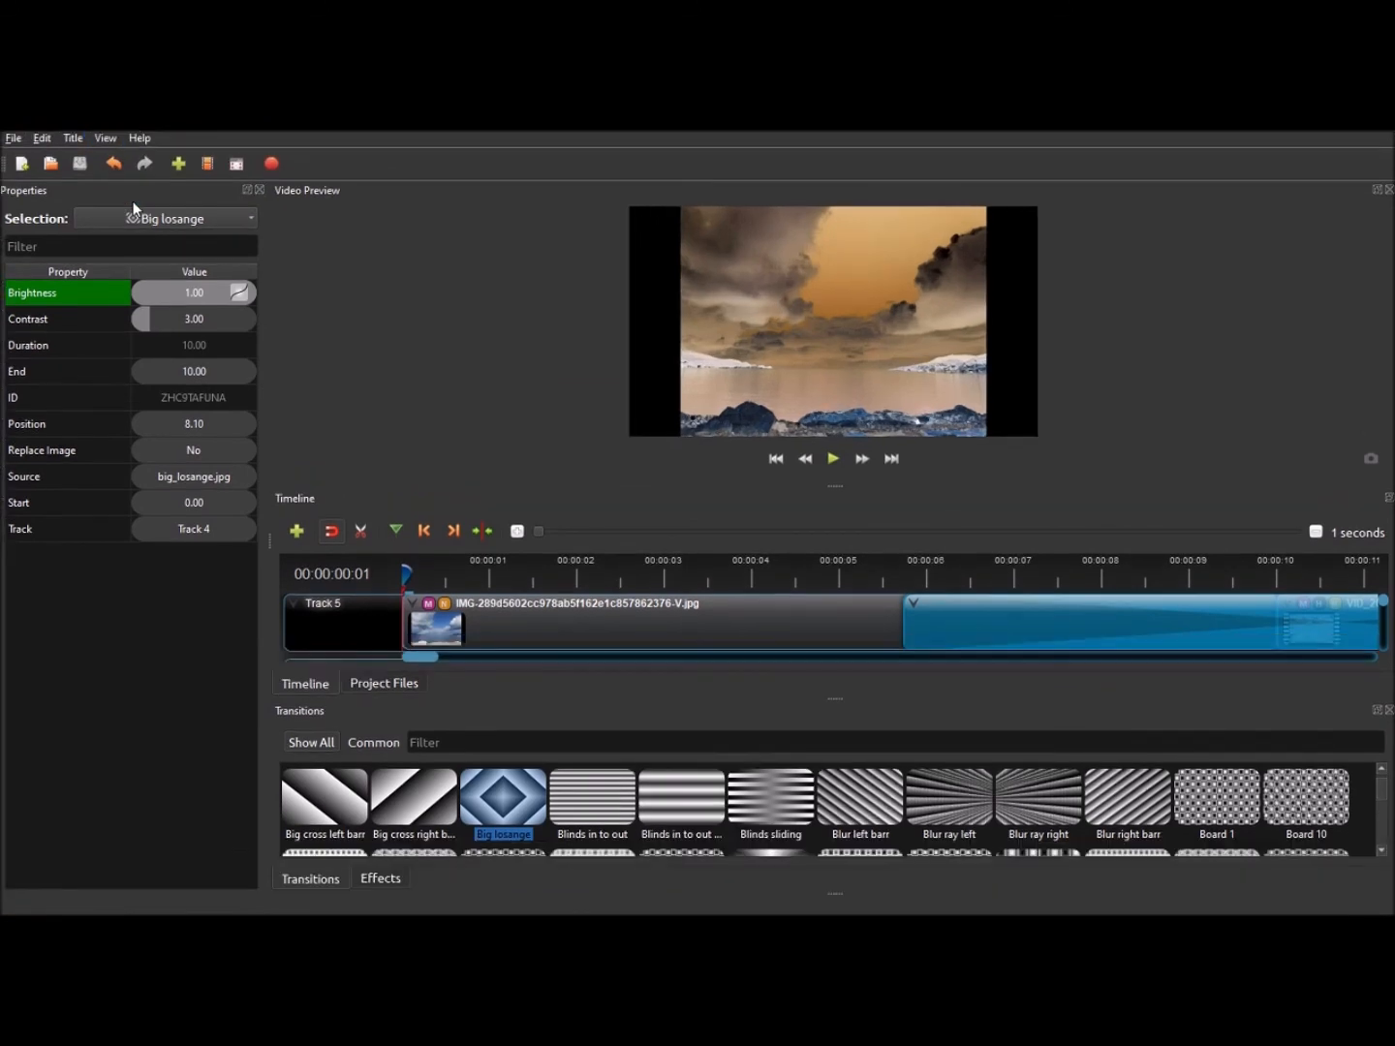
click(106, 138)
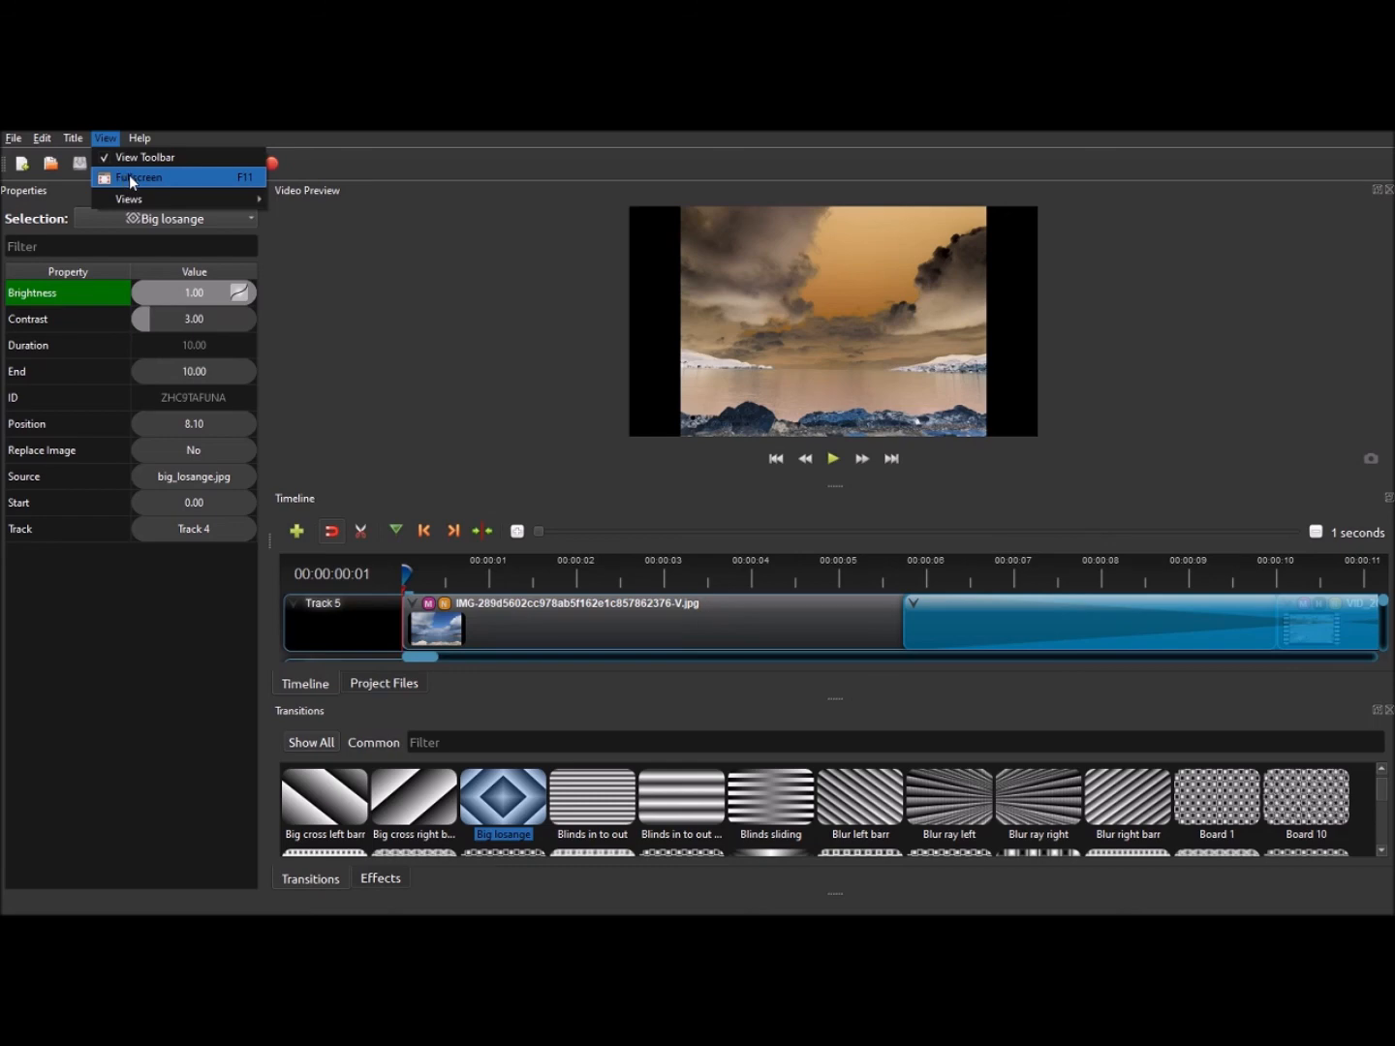
click(131, 179)
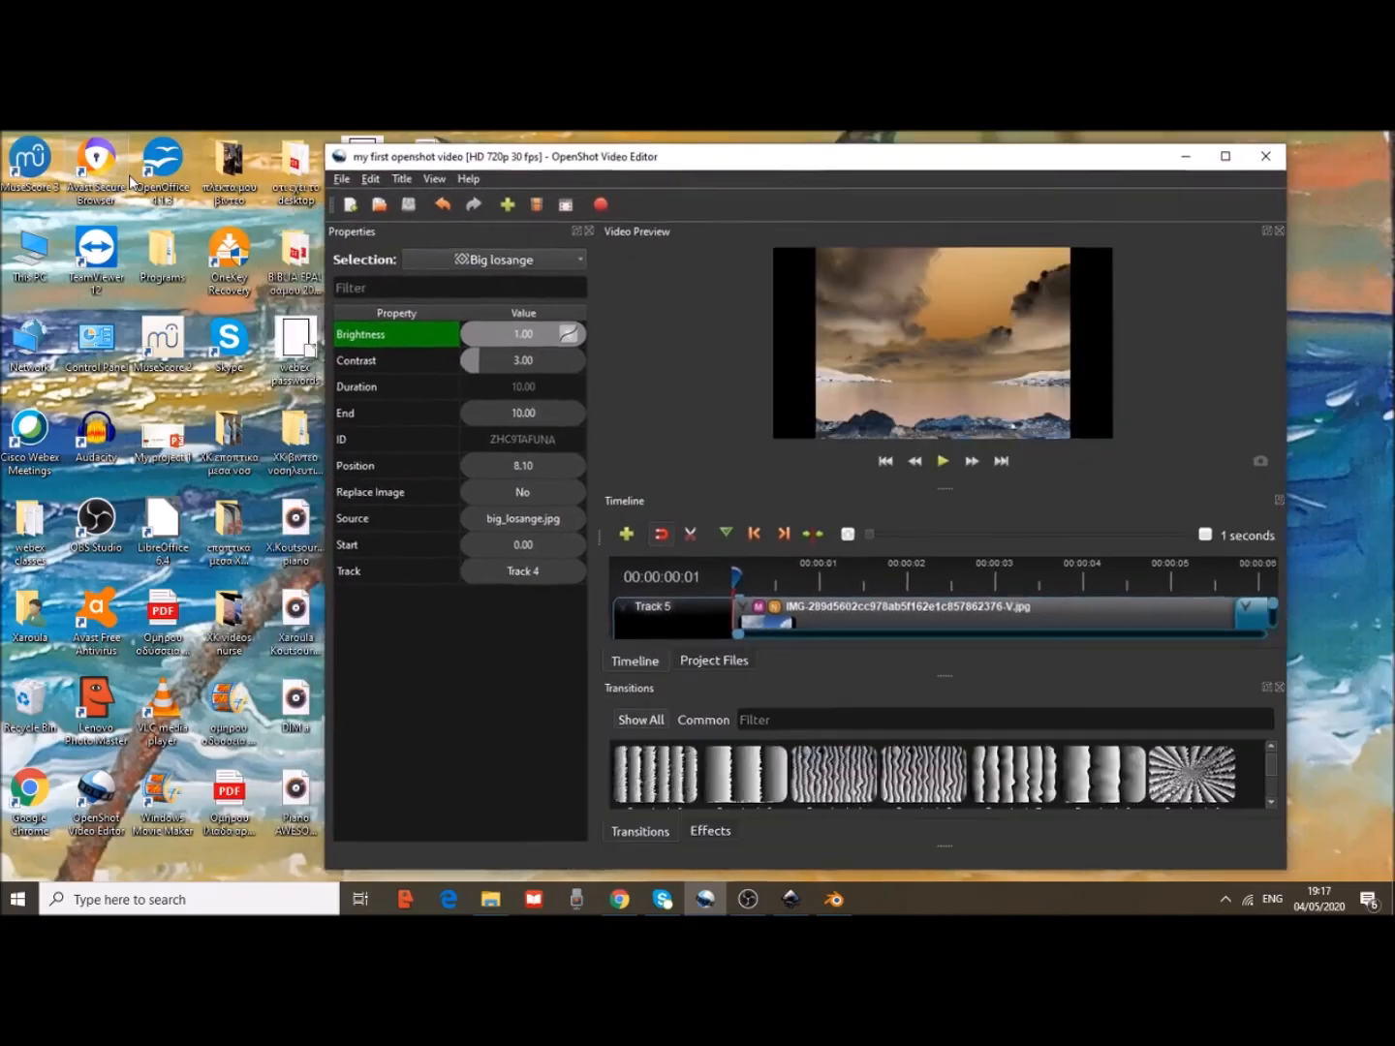
click(1225, 159)
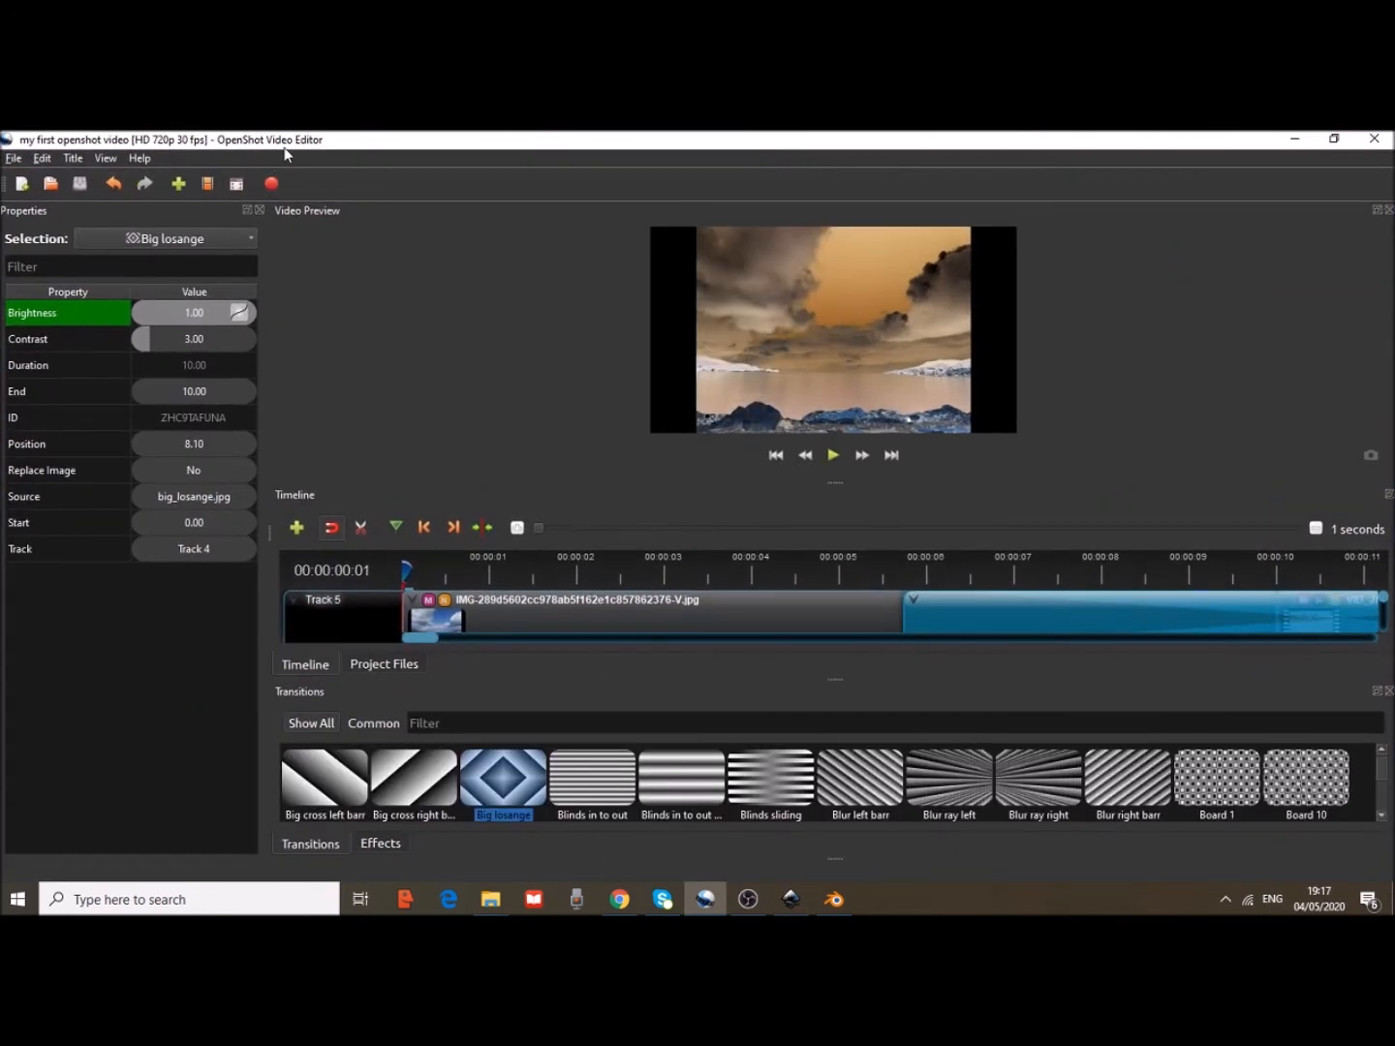
Change the OpenShot window layout to Simple View
click(109, 161)
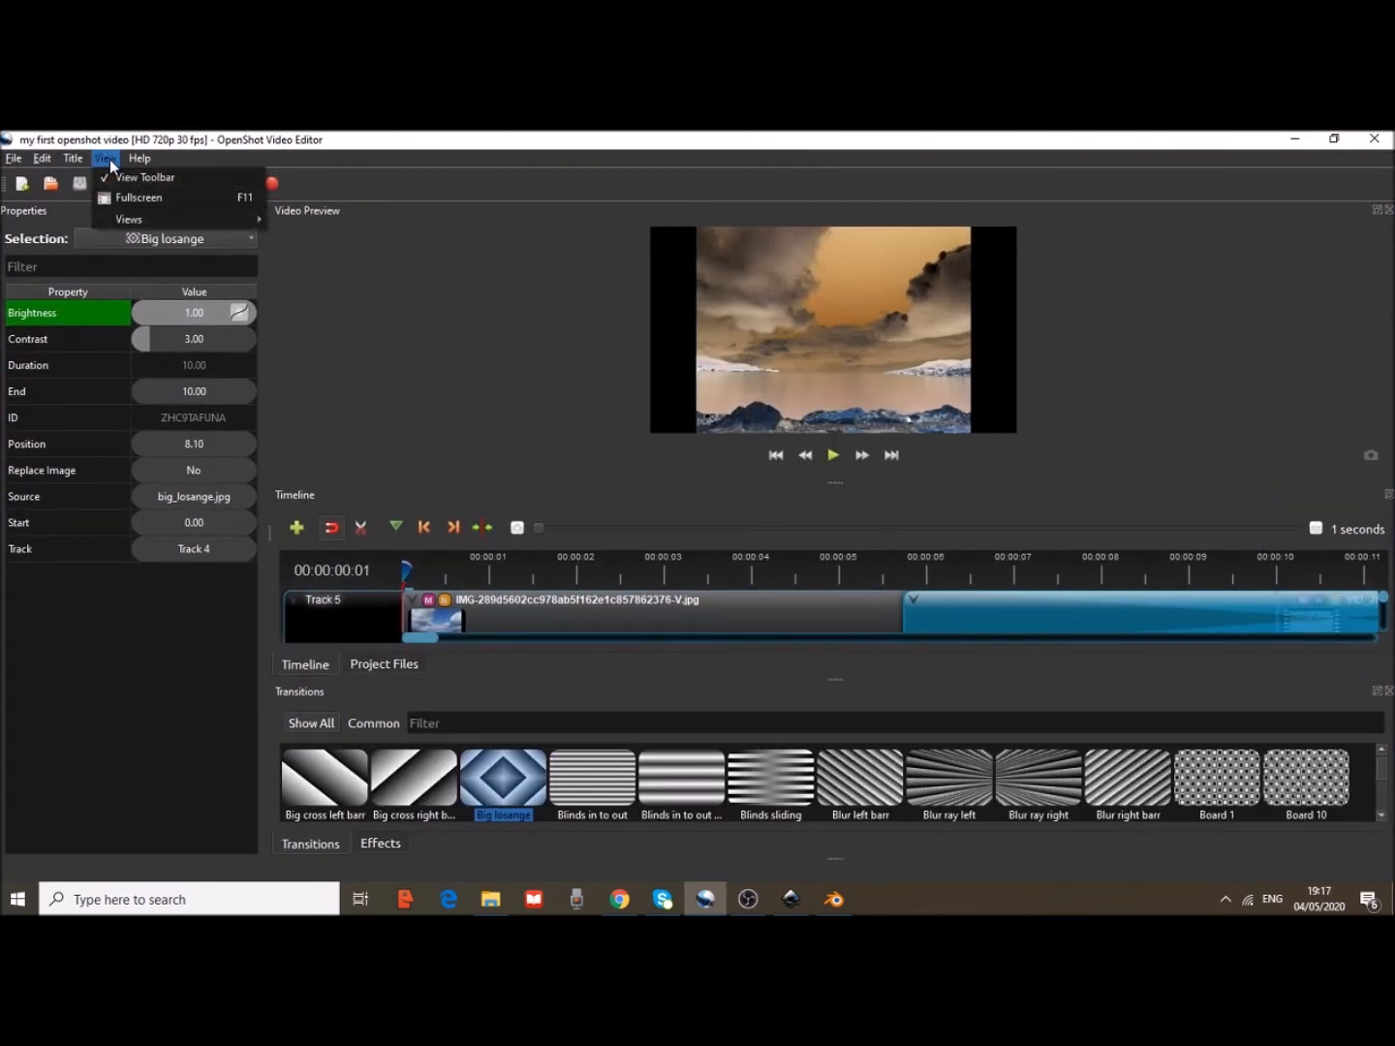
mouse_move(135, 229)
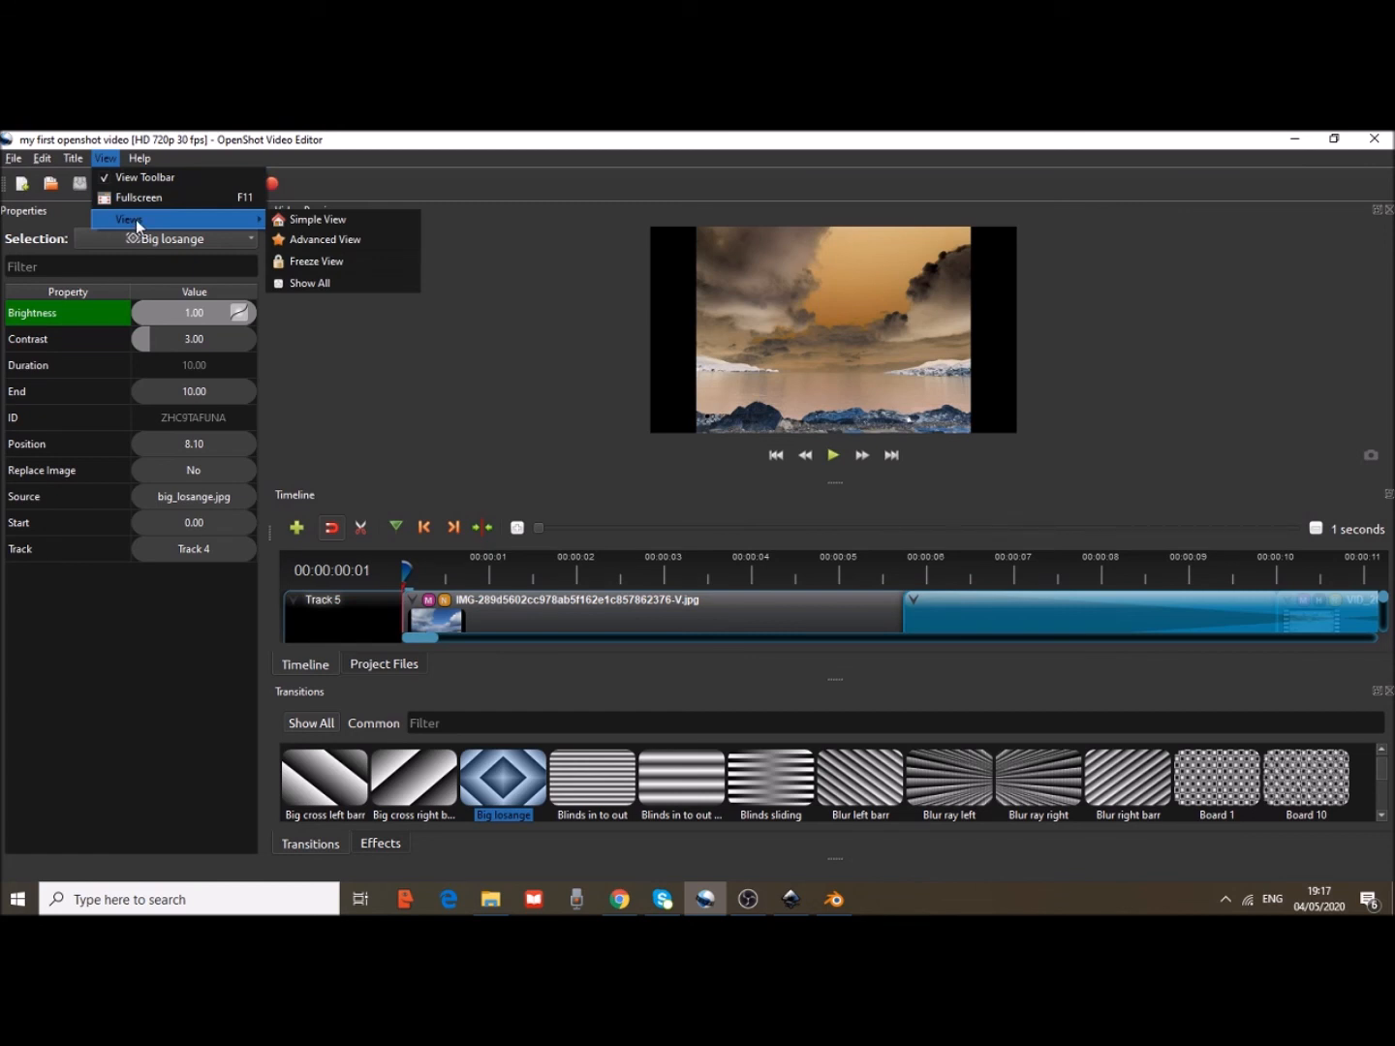
click(321, 222)
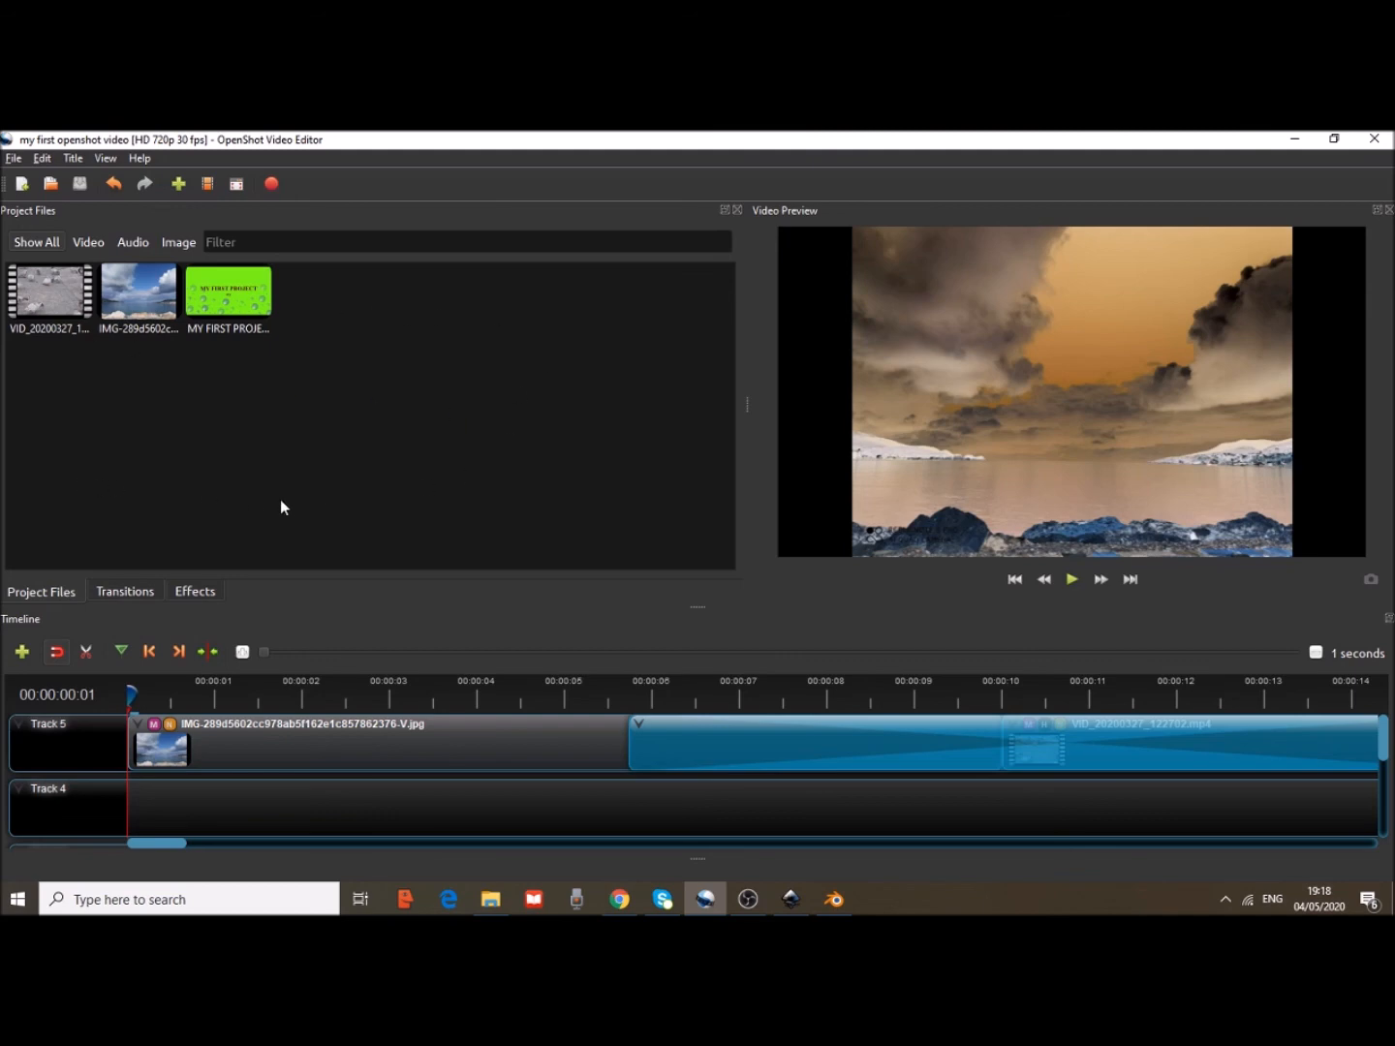
Filter the project files by video, audio and image in turn, ending with the video filter
click(92, 246)
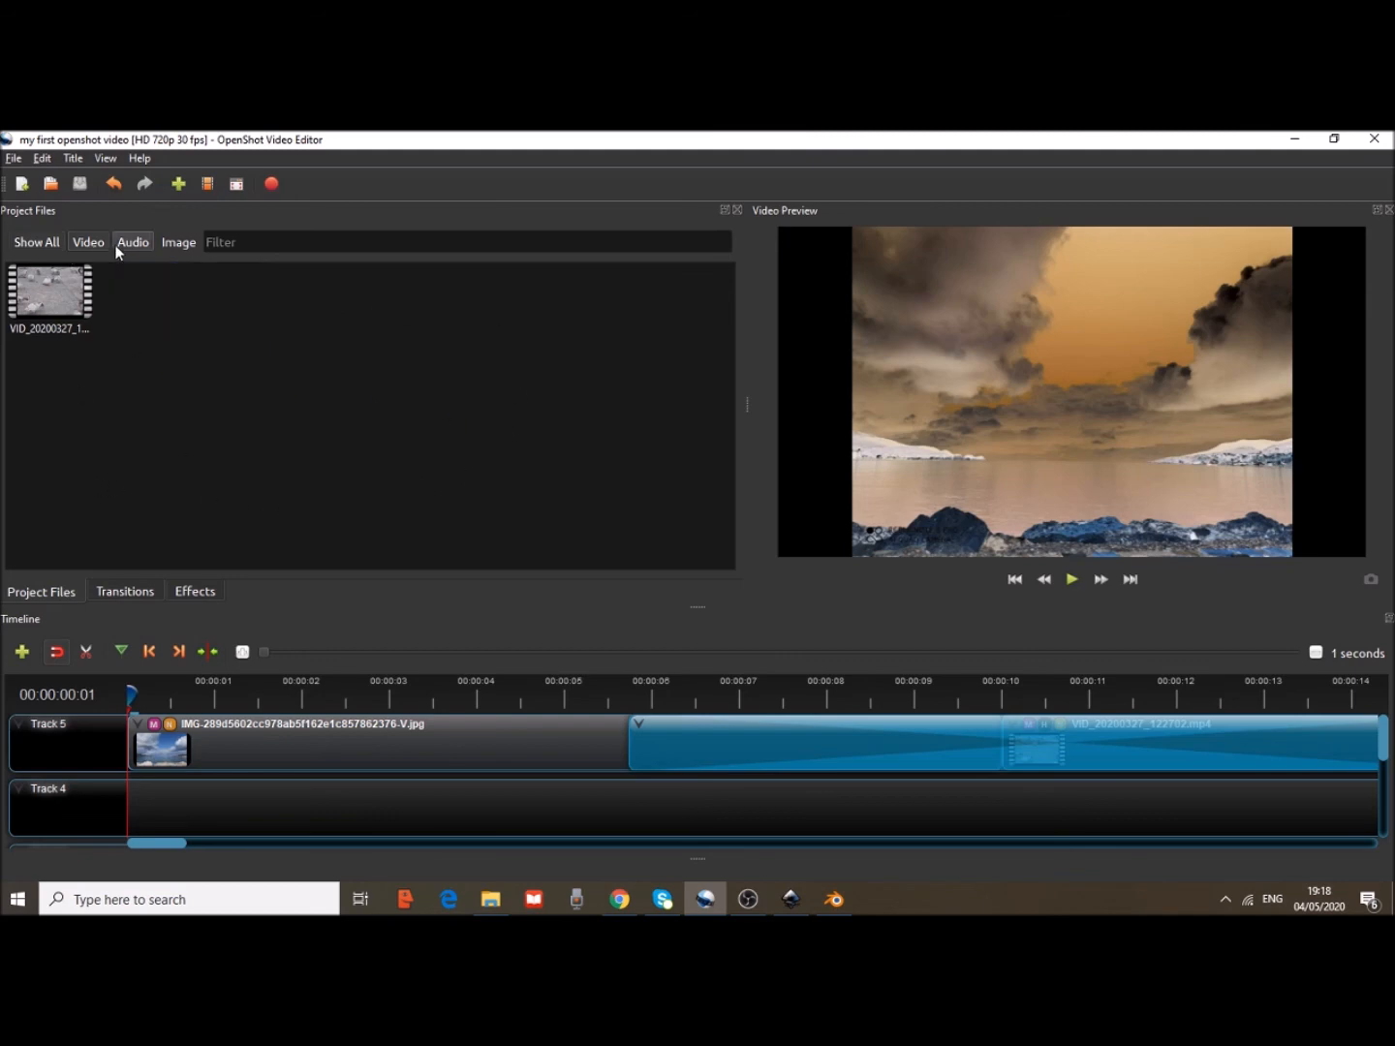
click(134, 247)
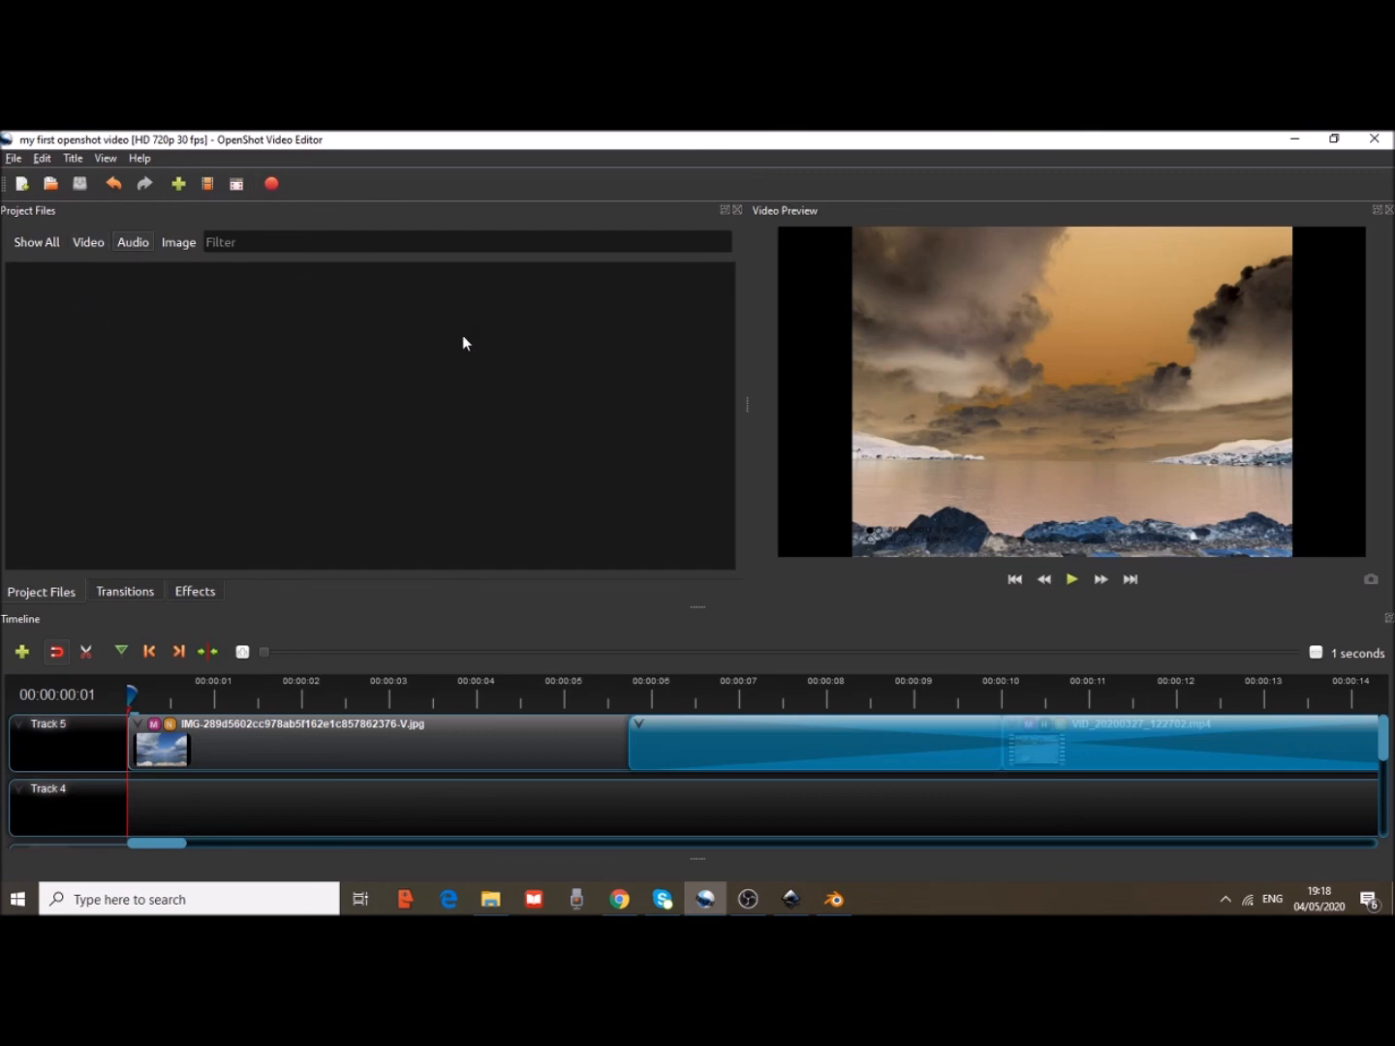
click(189, 241)
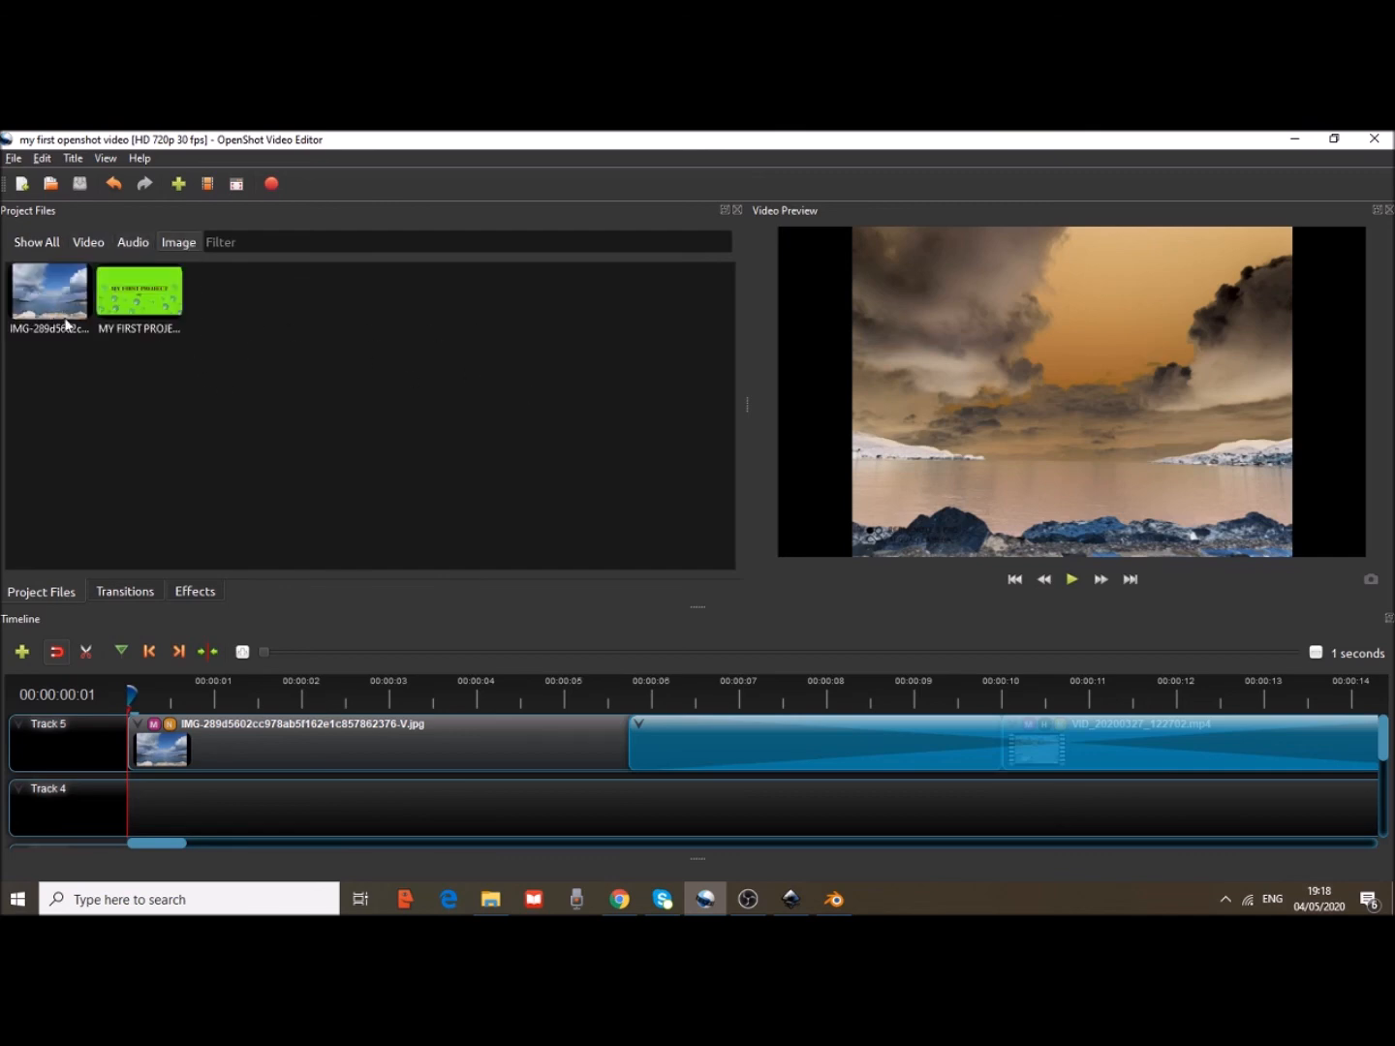
click(86, 245)
Change the window layout to Advanced View and freeze its docked panels
click(104, 161)
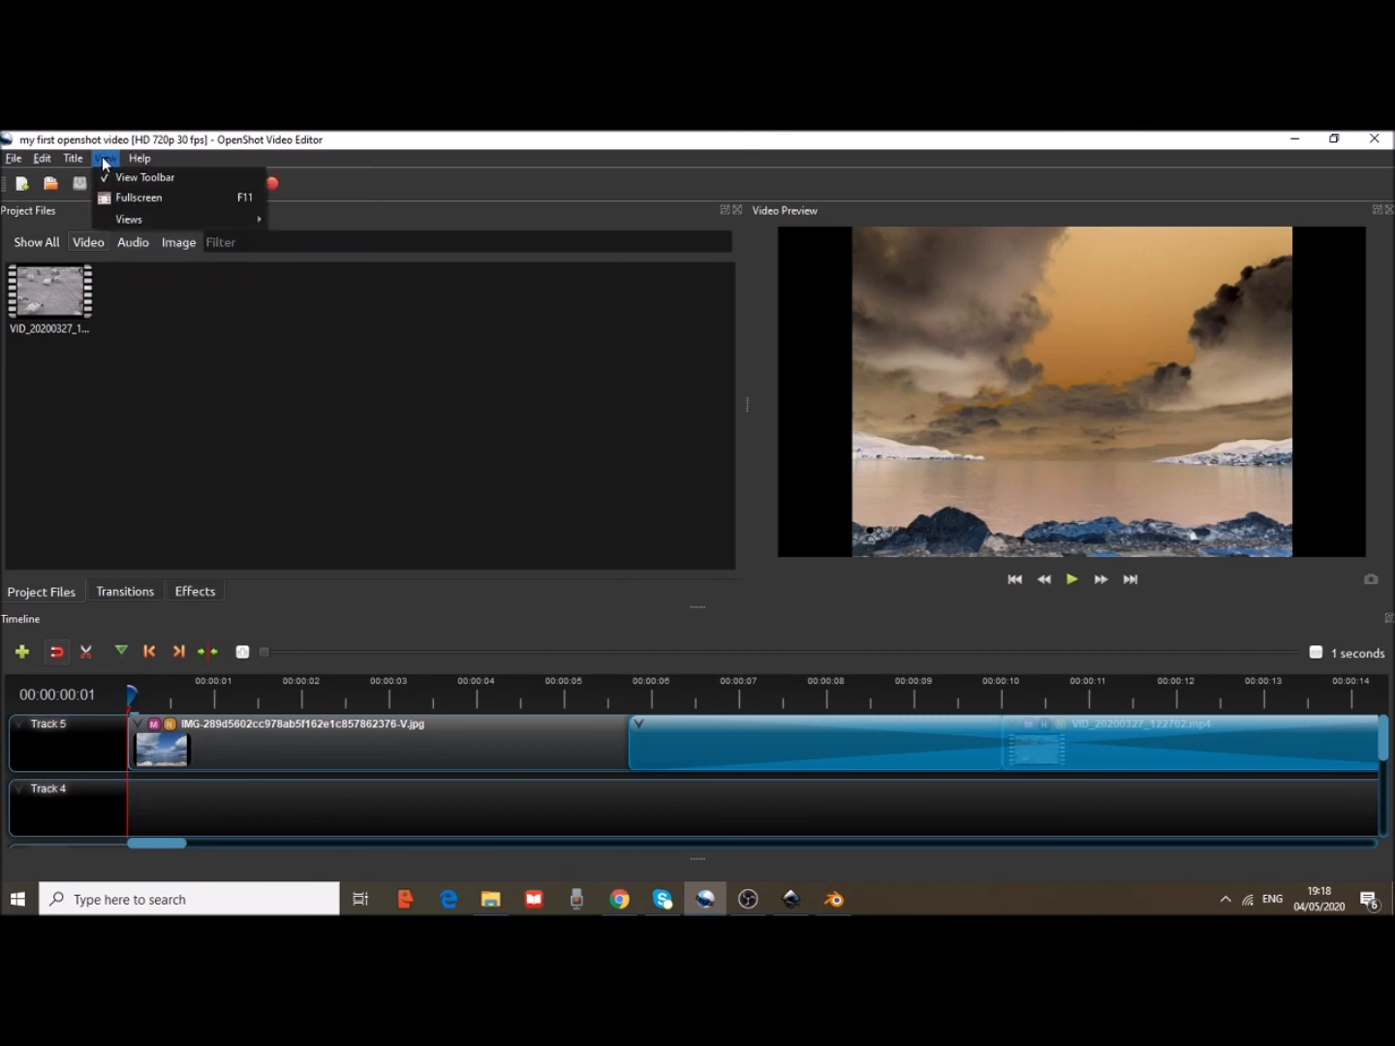
mouse_move(129, 227)
click(316, 240)
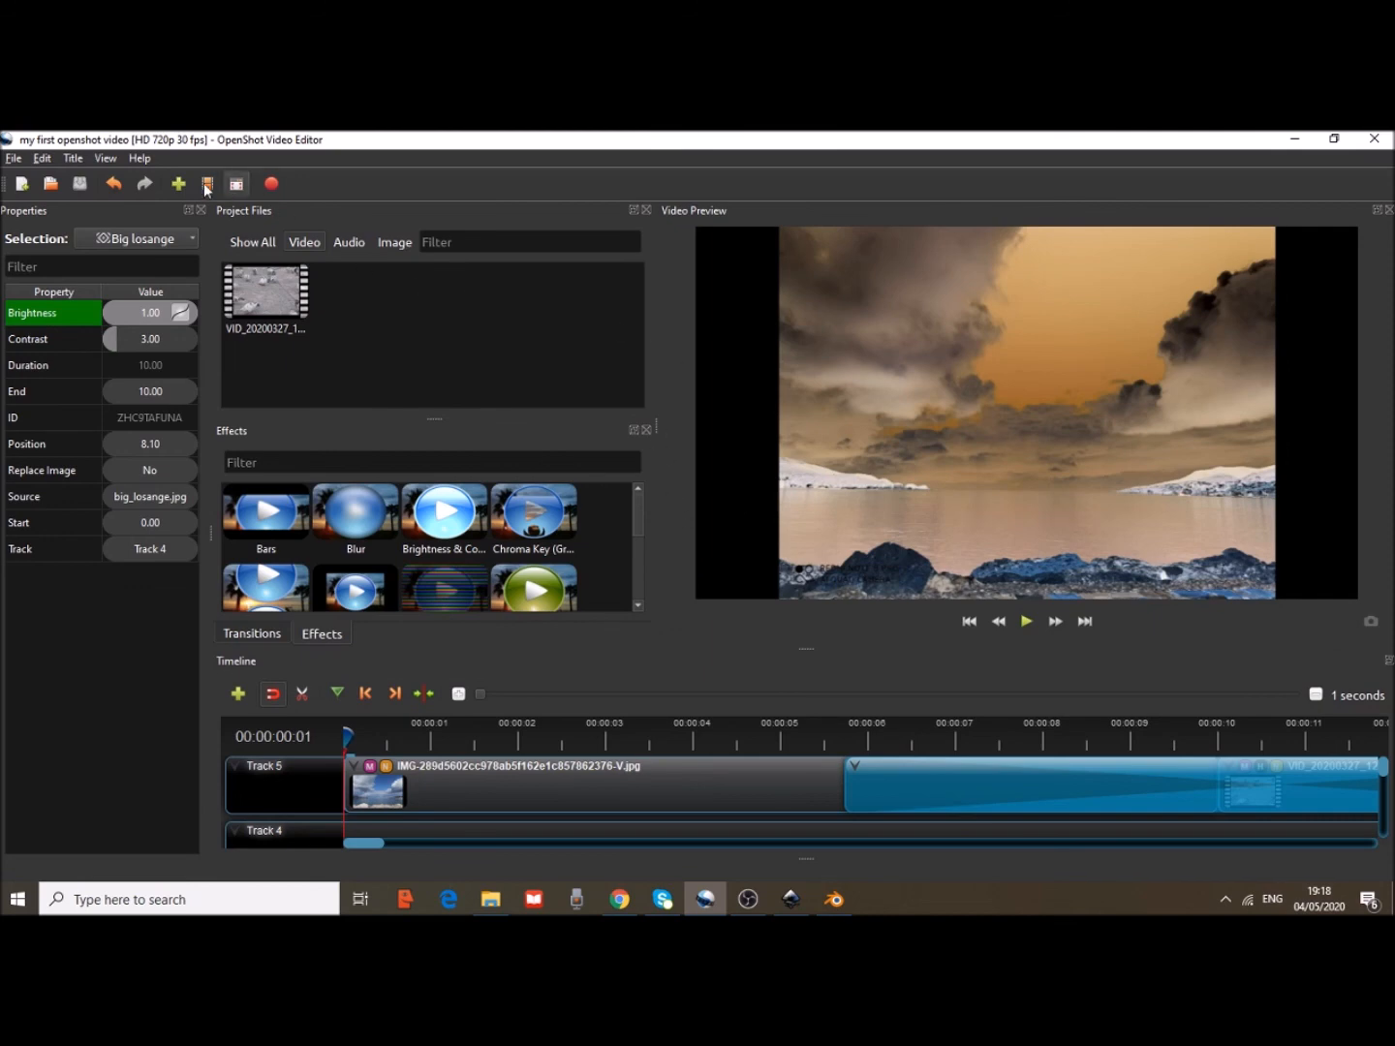
click(104, 158)
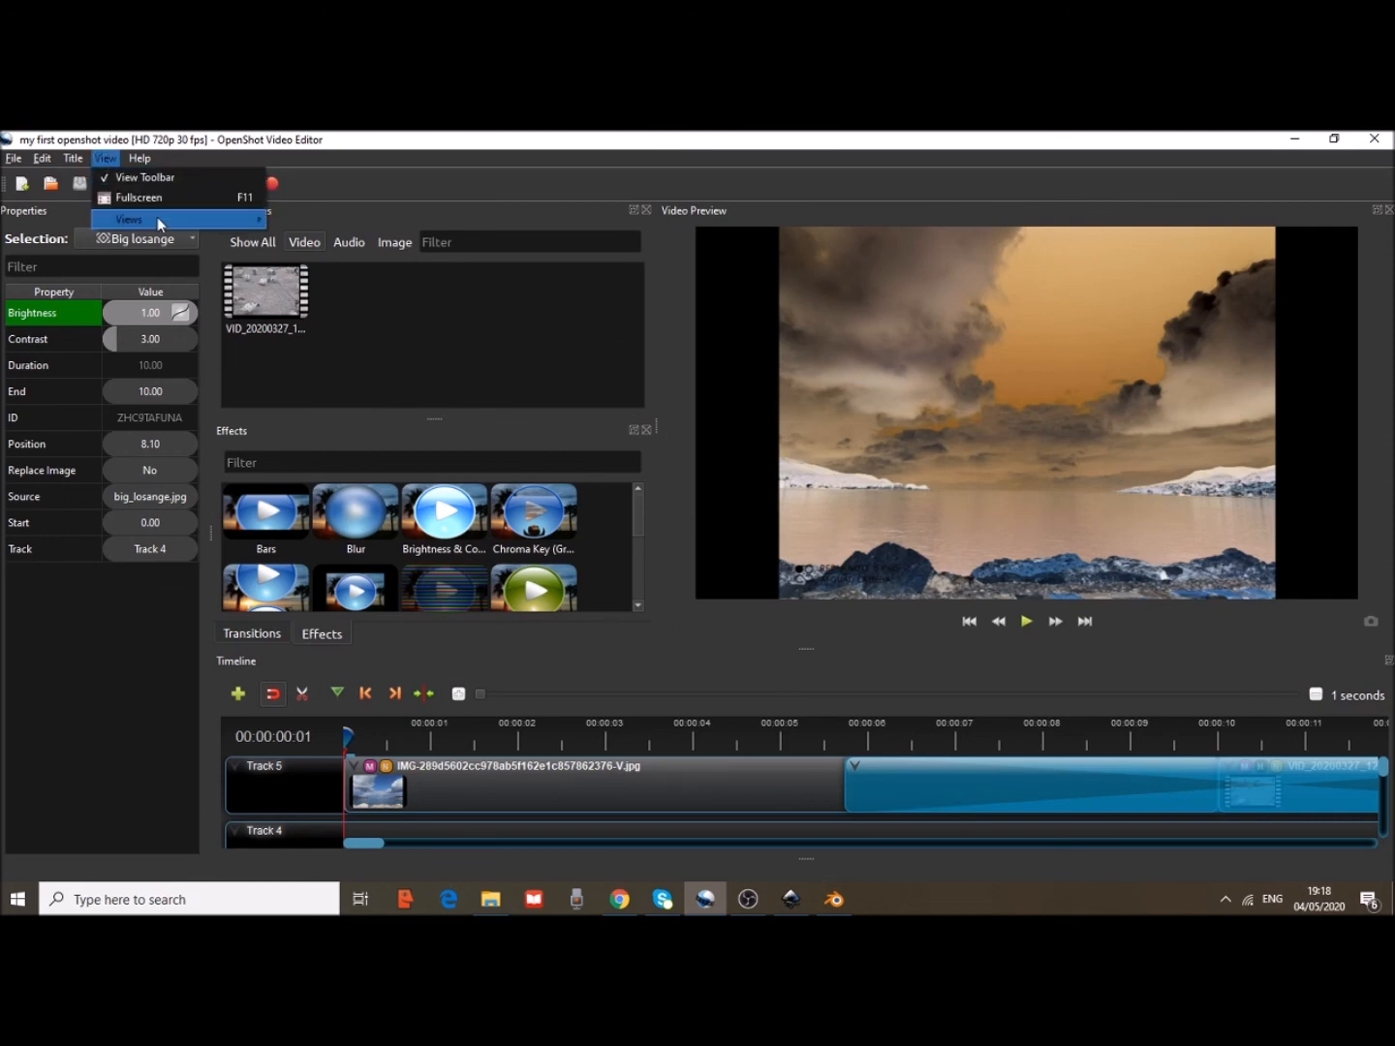
mouse_move(157, 216)
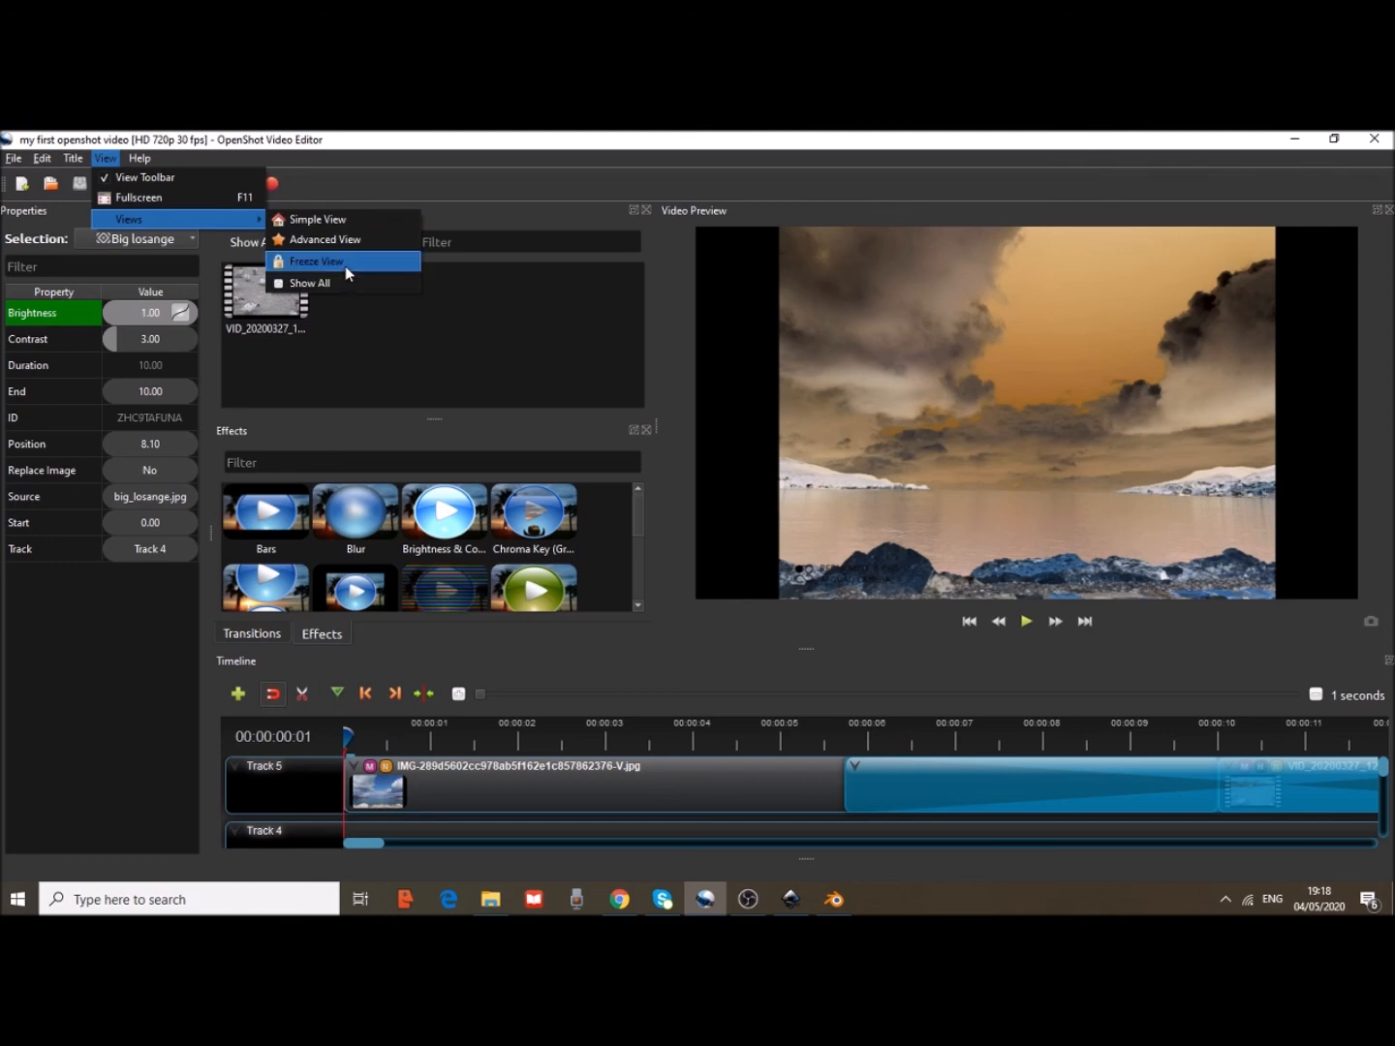
click(345, 265)
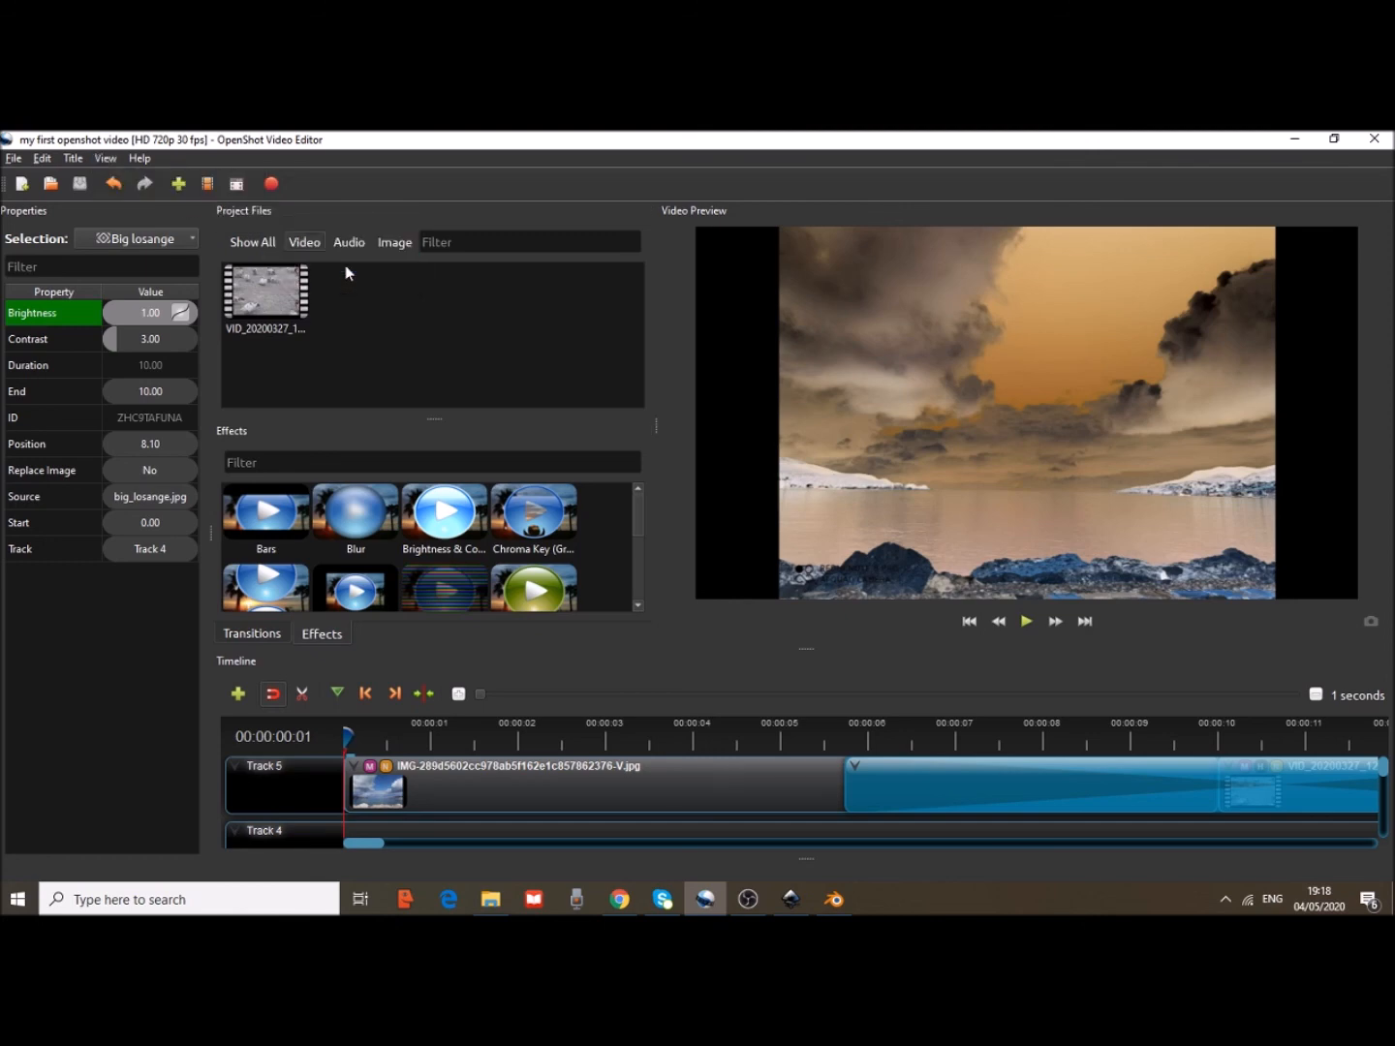
Try showing all docked panels, and switch the window layout to Simple View
click(105, 158)
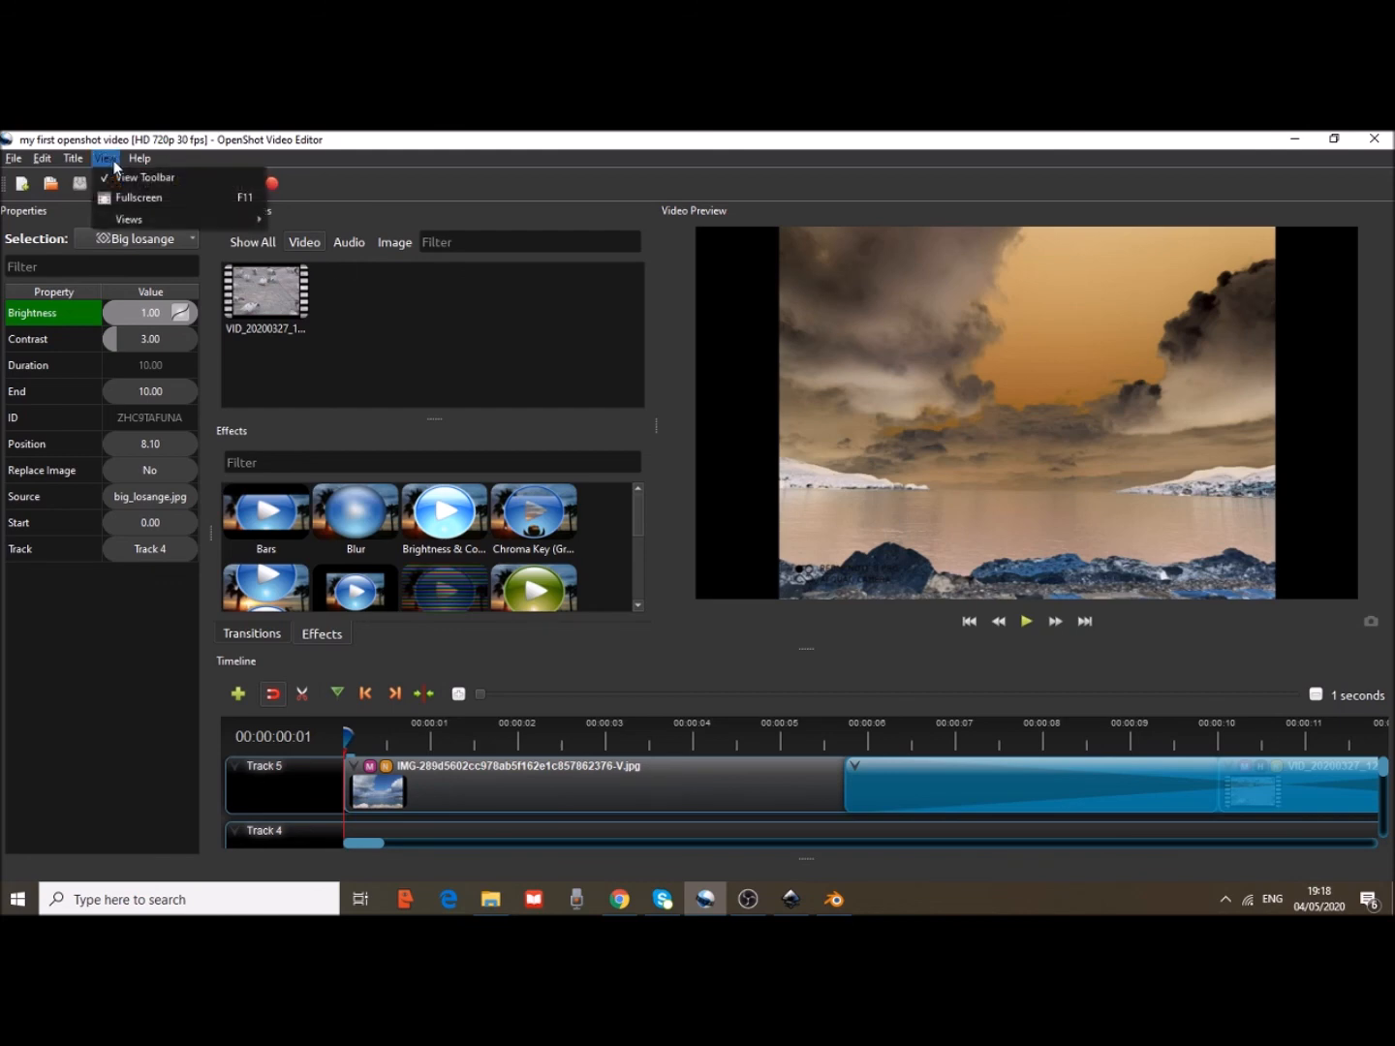
mouse_move(153, 217)
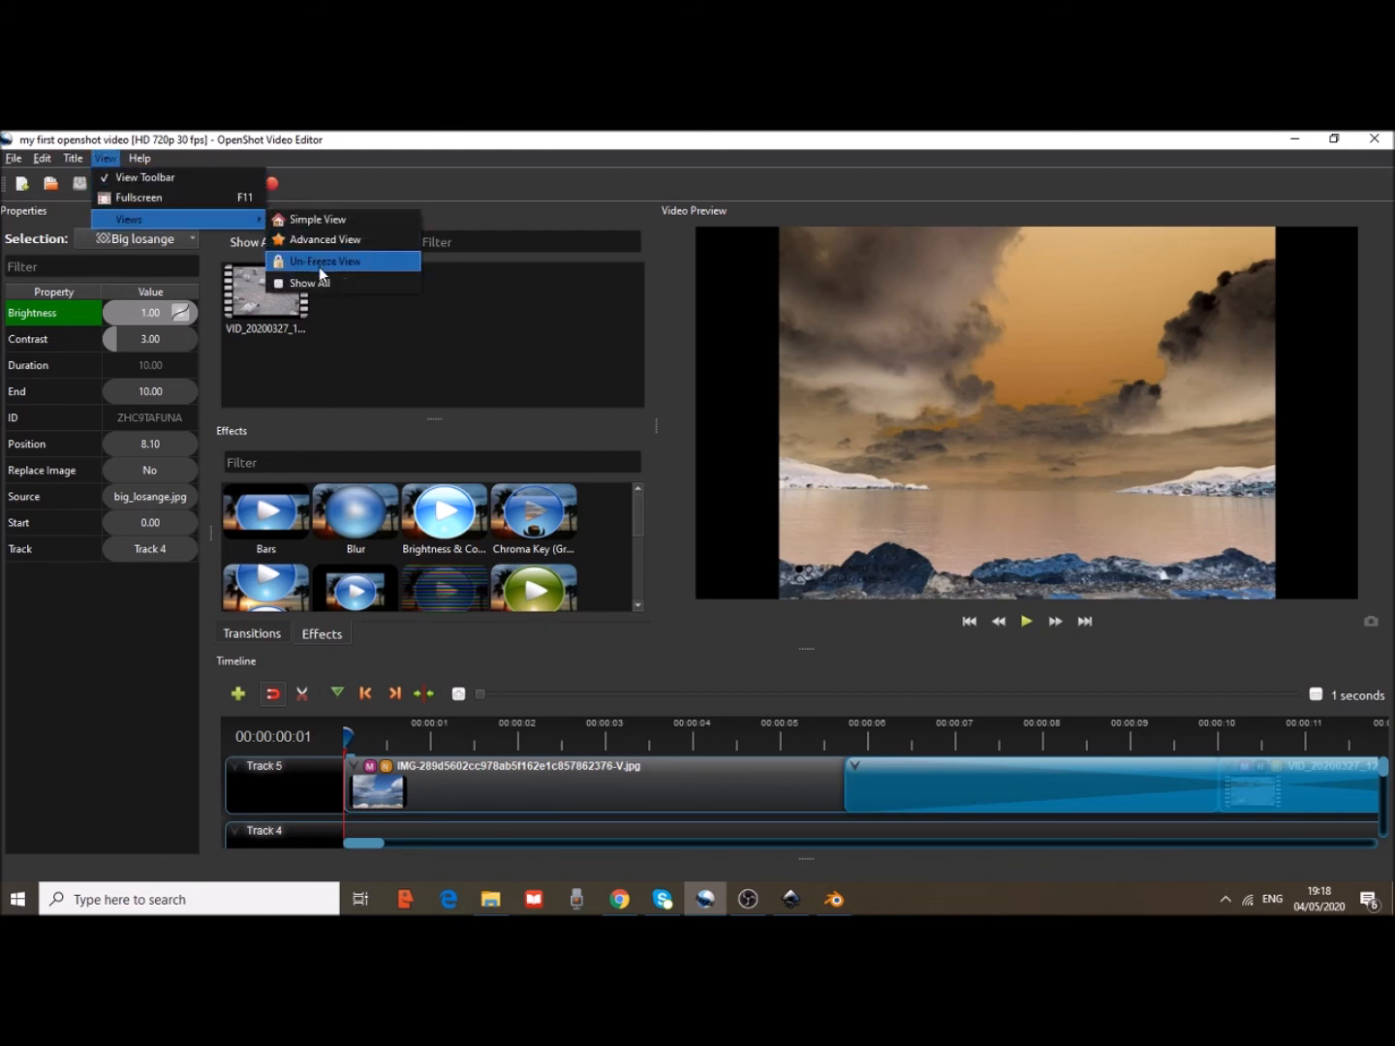
click(328, 290)
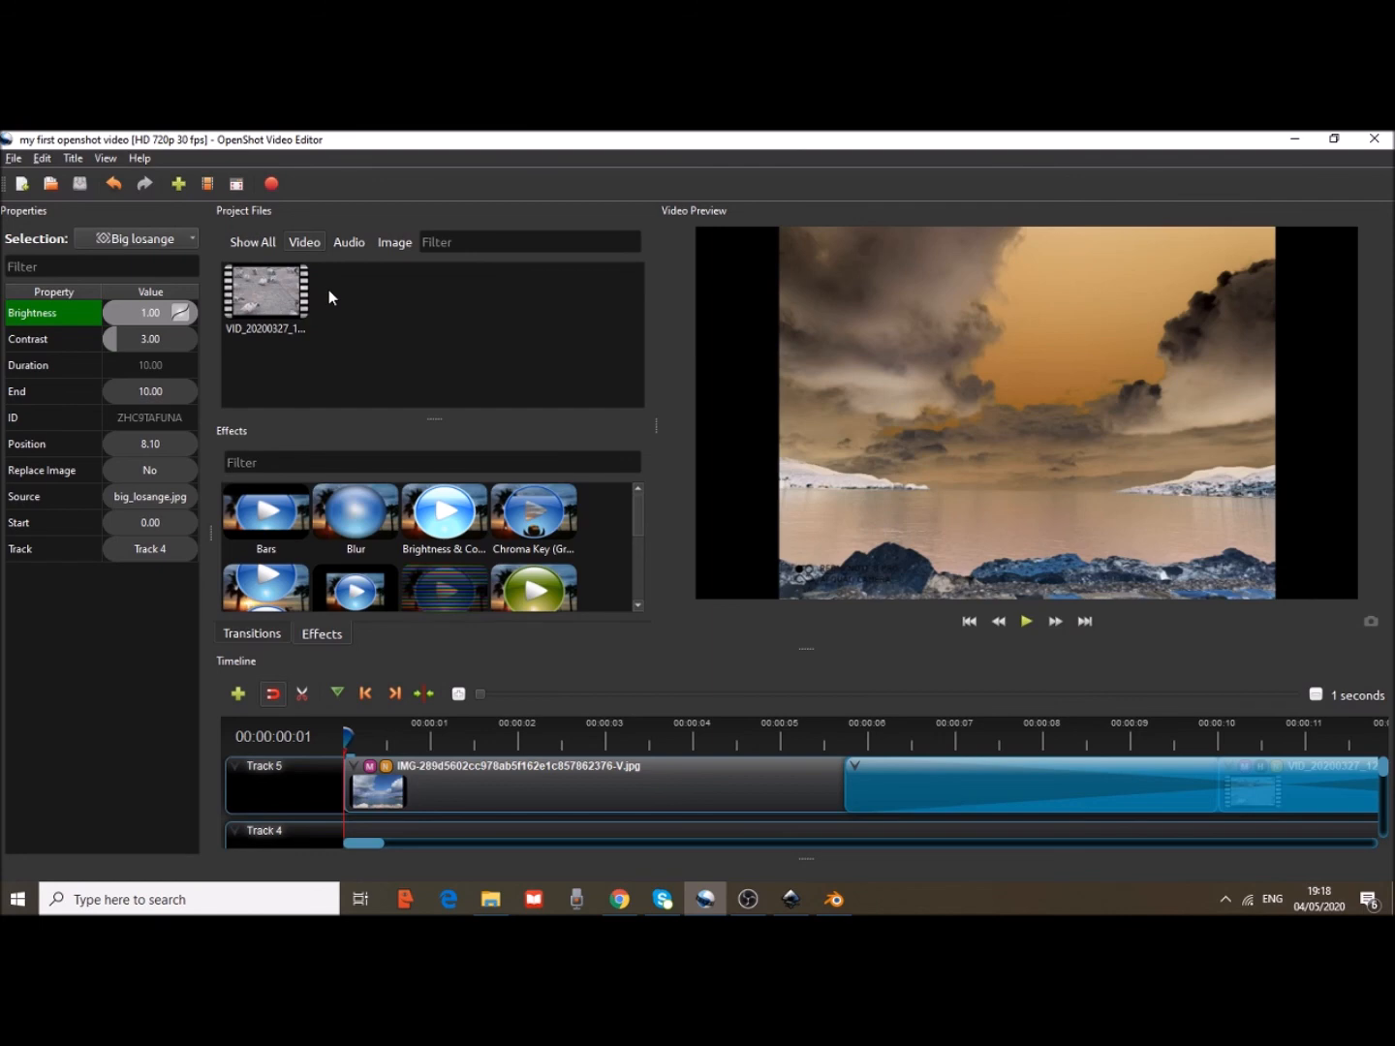
click(105, 159)
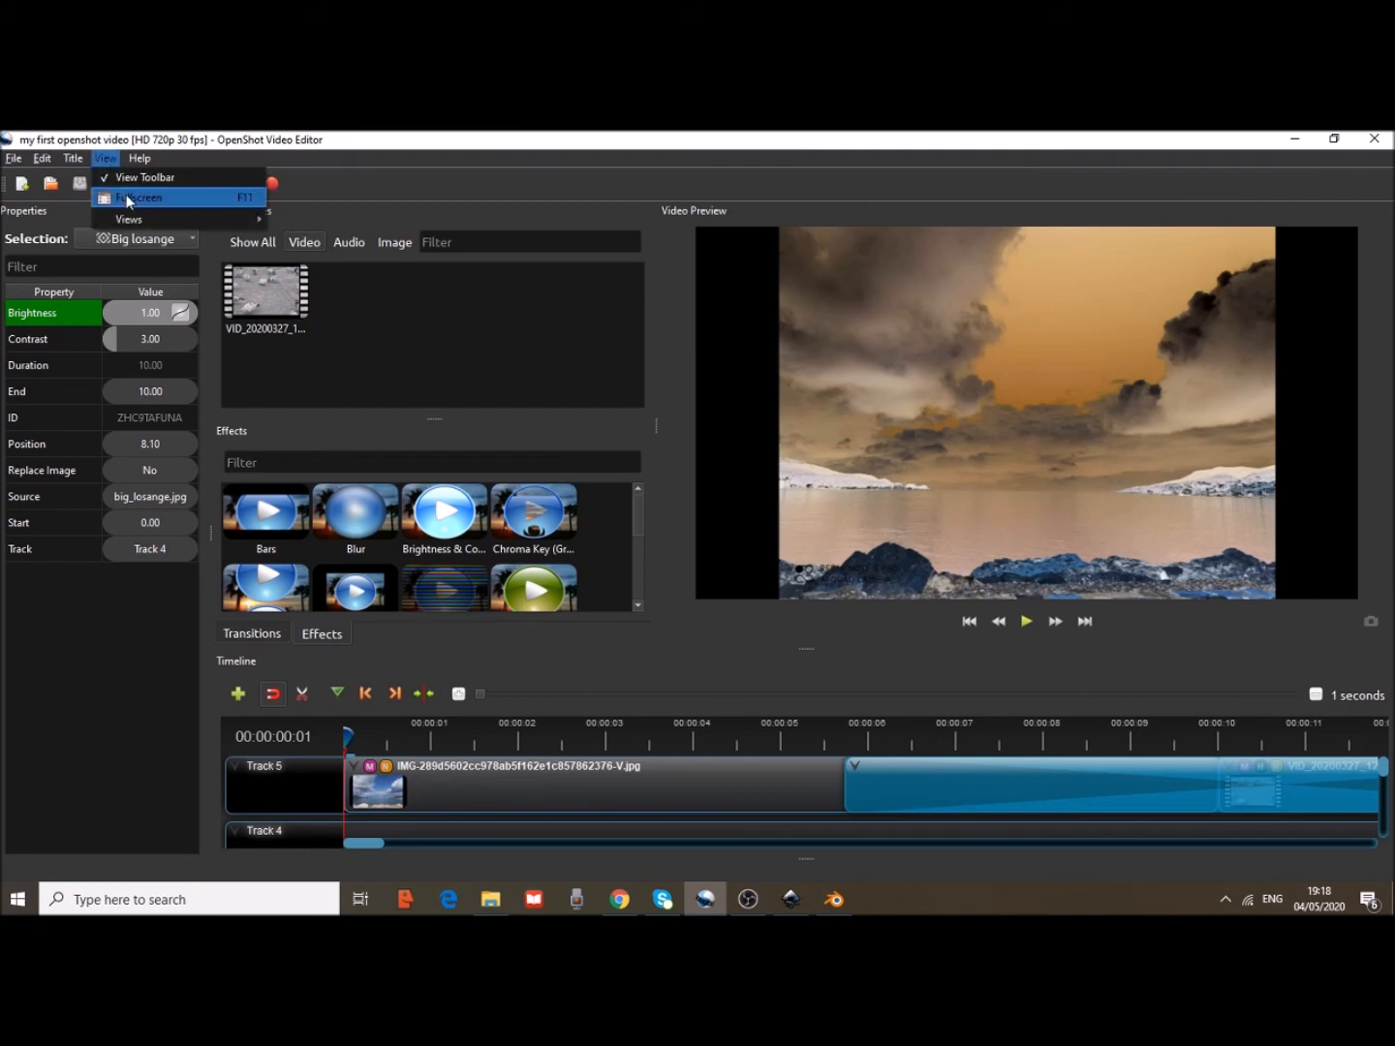
mouse_move(147, 218)
click(305, 216)
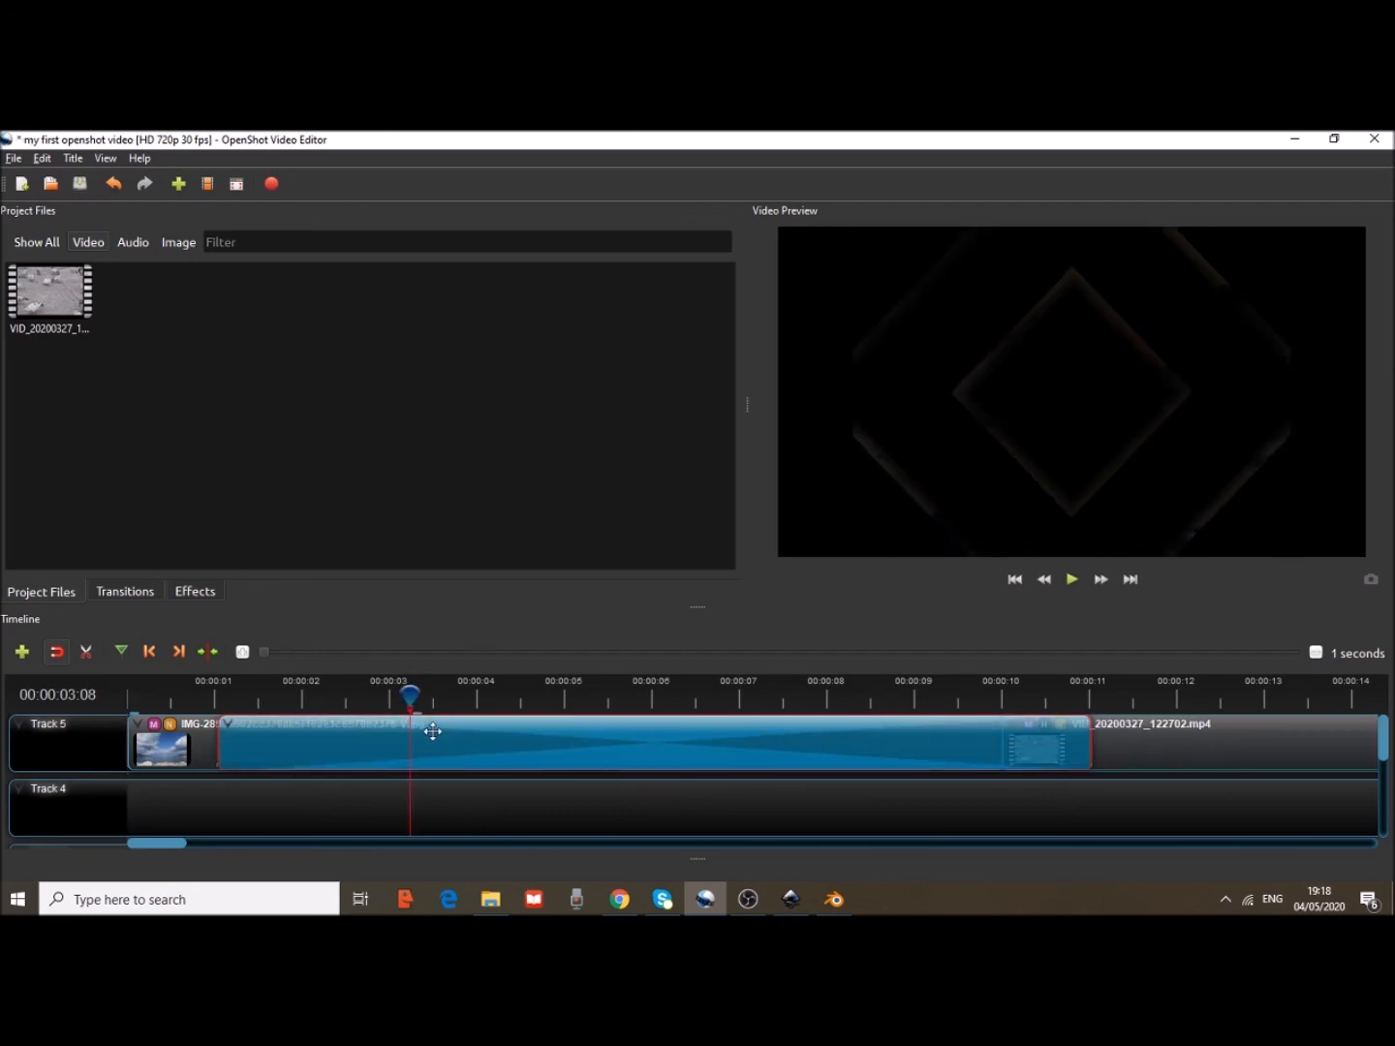
Remove the transition between the two Track 5 clips and move the VID_20200327_122702.mp4 clip to the start of Track 4
right_click(431, 736)
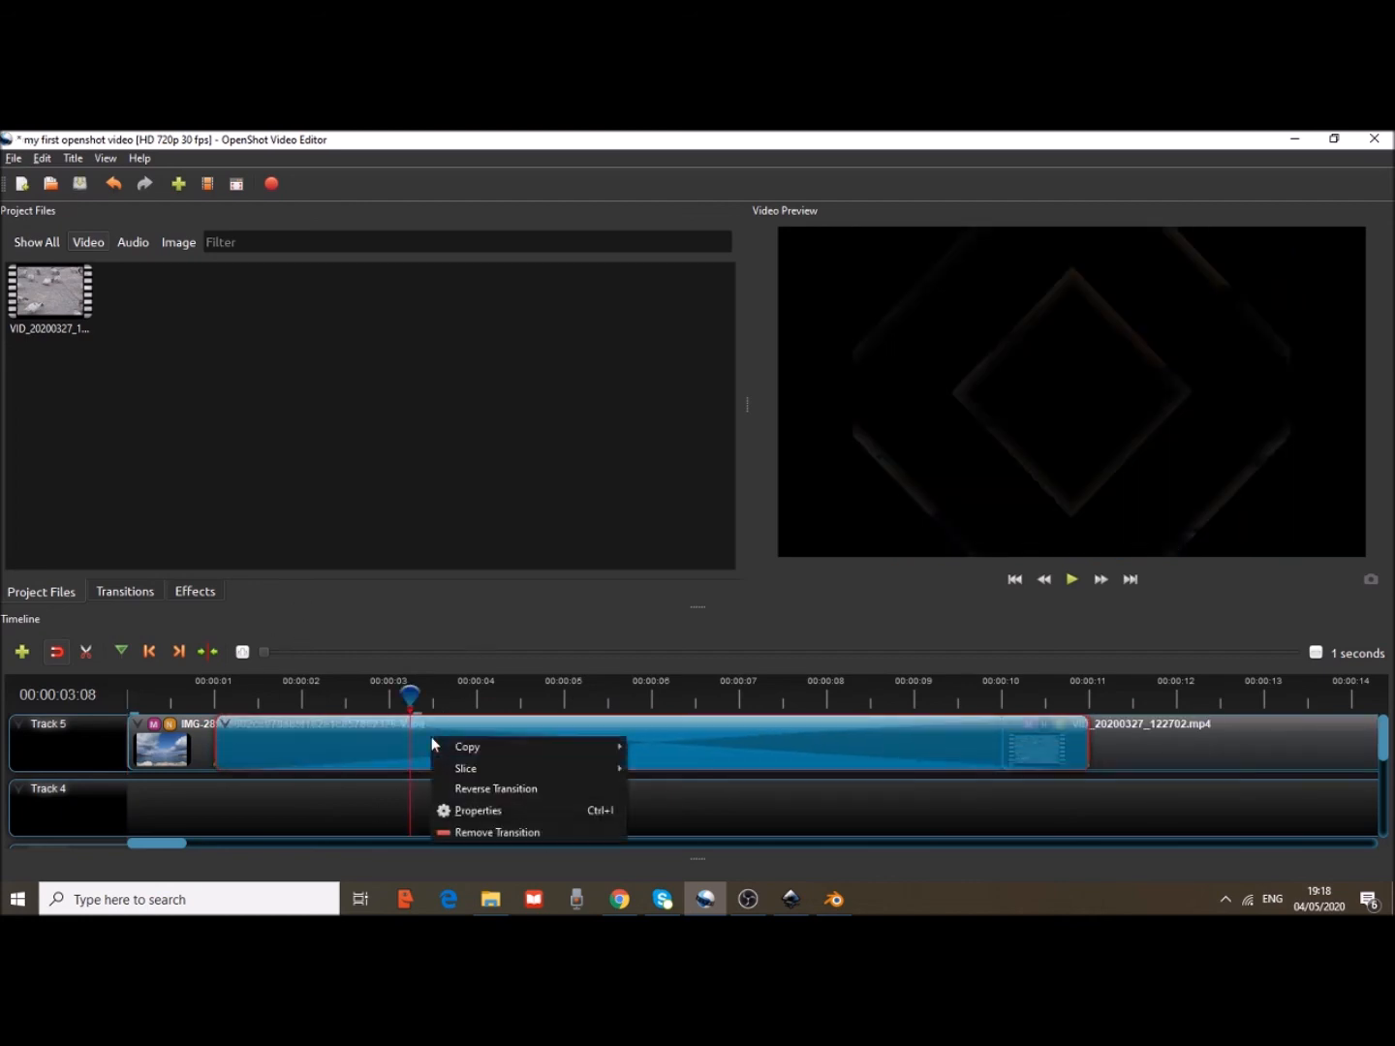
click(472, 831)
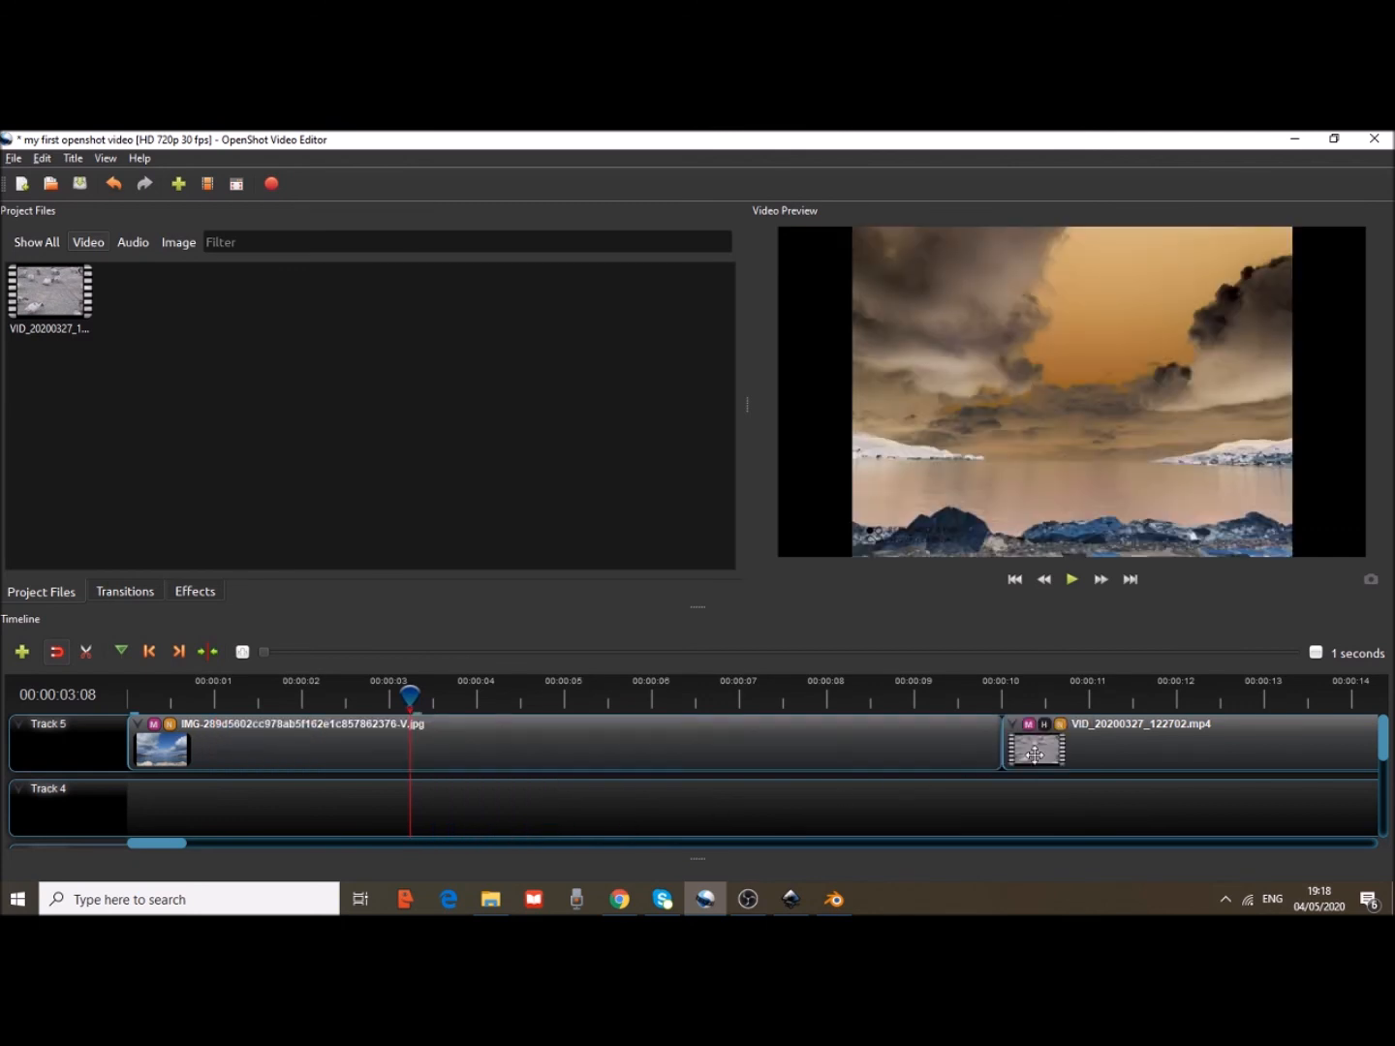
drag(1035, 751, 139, 794)
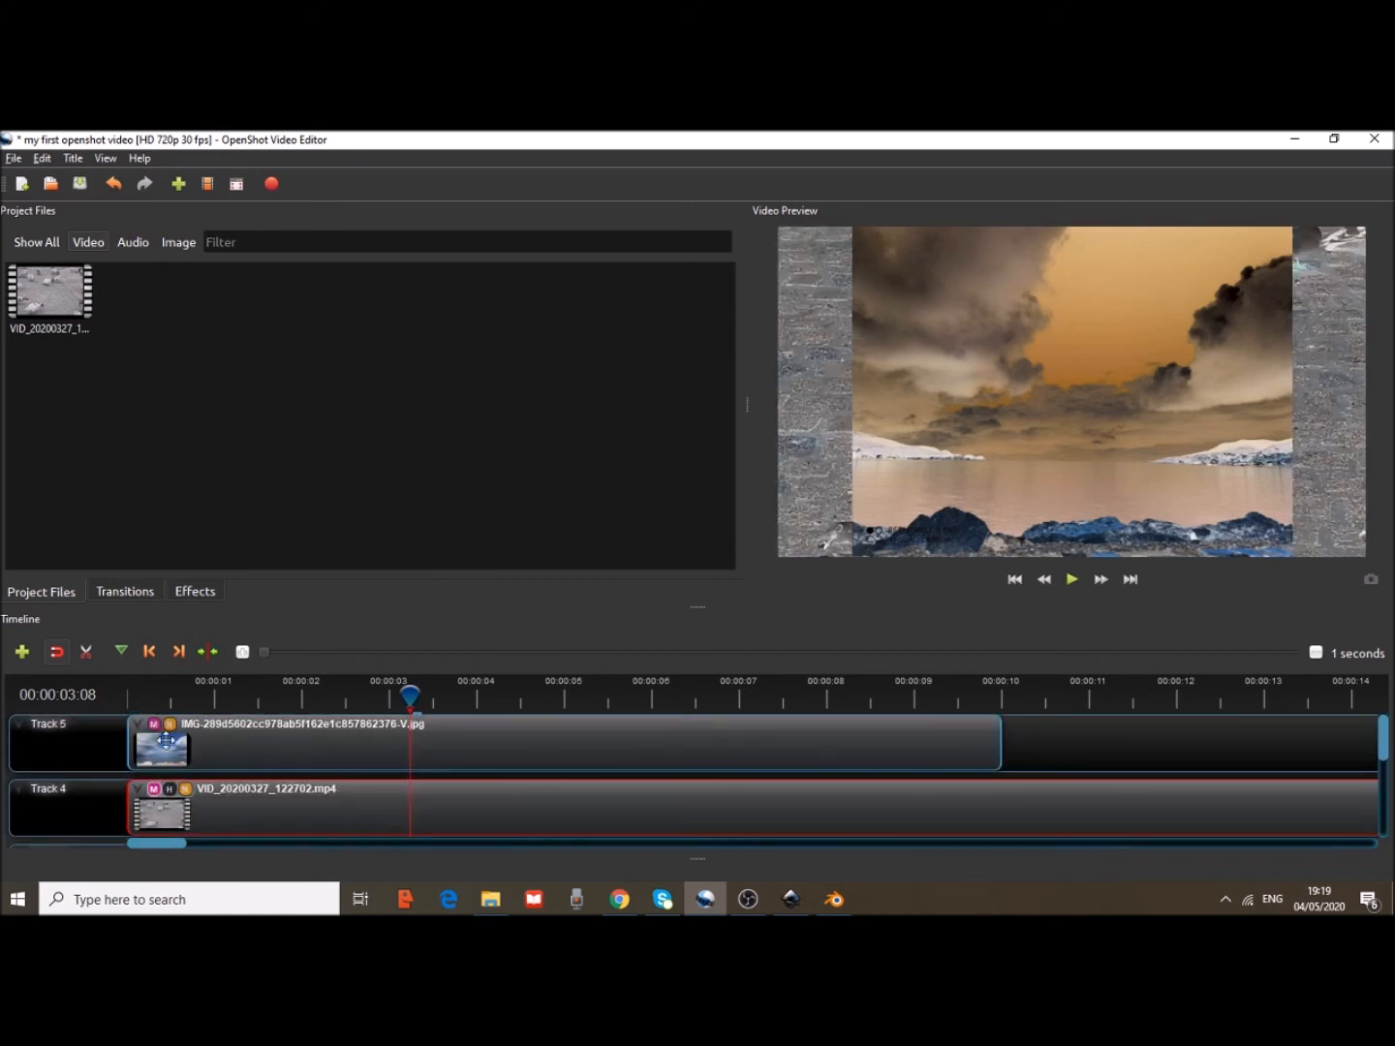
Trim the end of the image clip on Track 5 so it lasts about 1 second
click(171, 718)
click(169, 711)
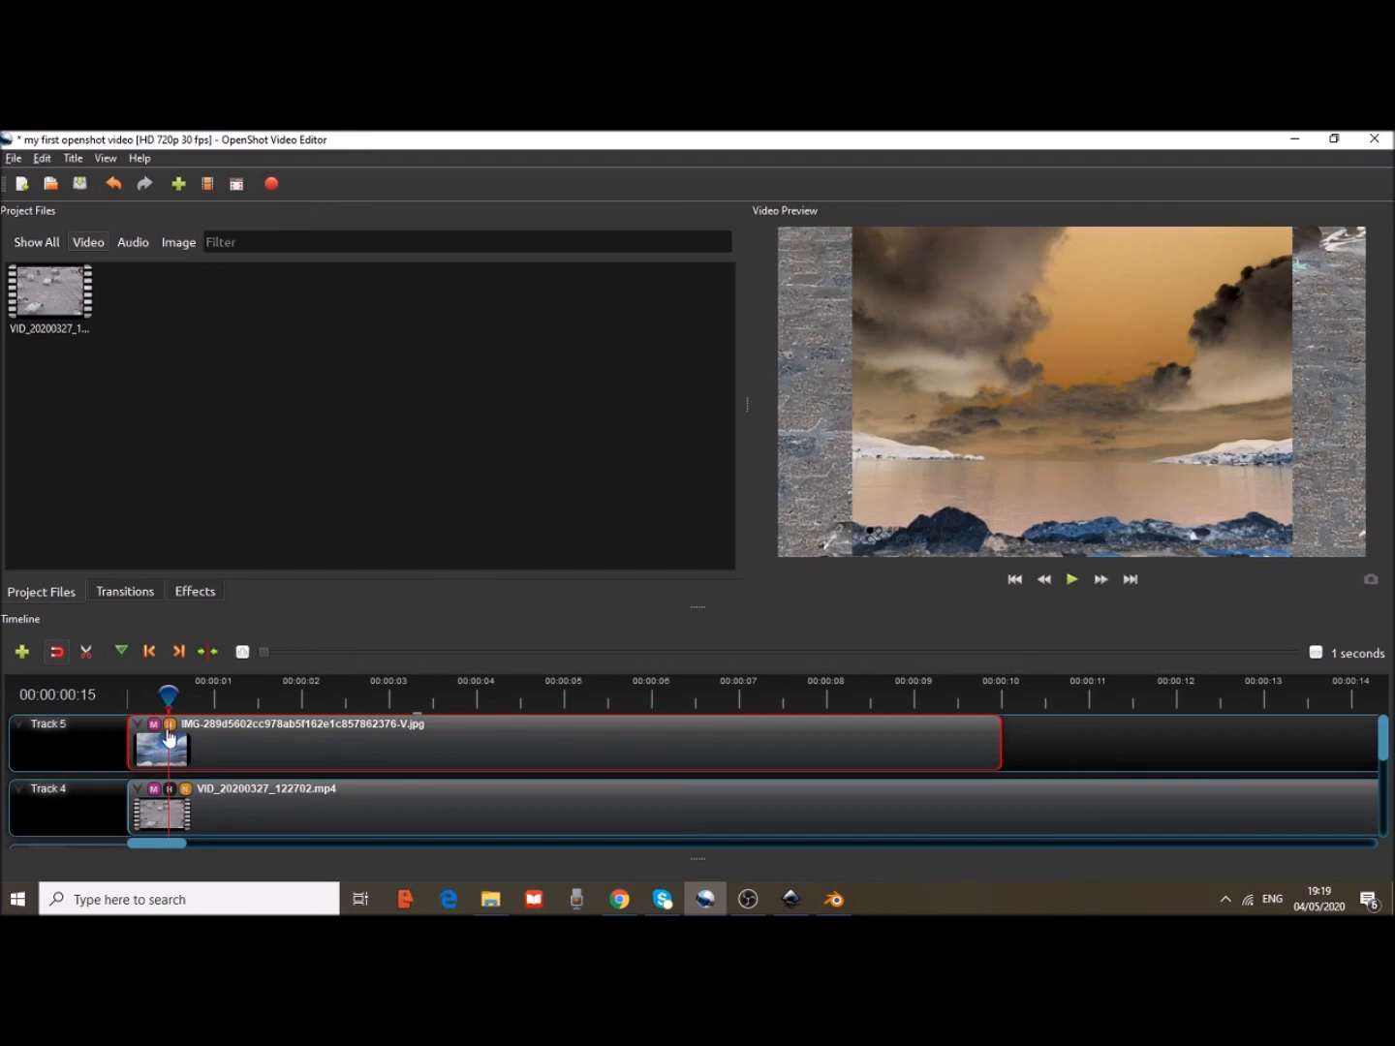
drag(153, 746, 144, 803)
scroll(169, 791, down, 1)
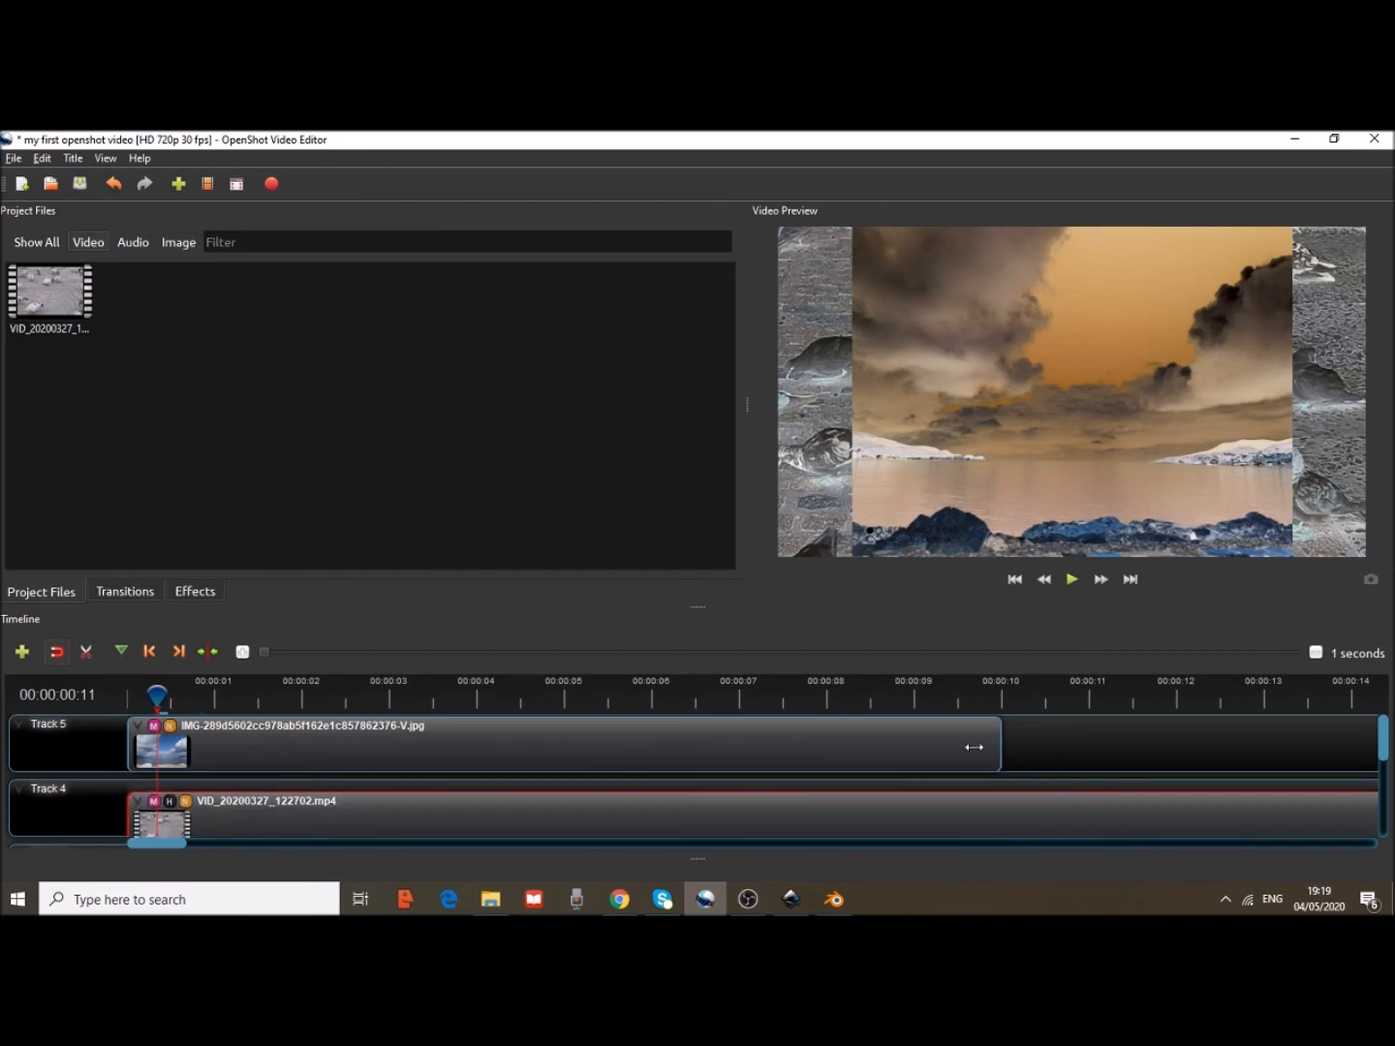
drag(999, 739, 664, 703)
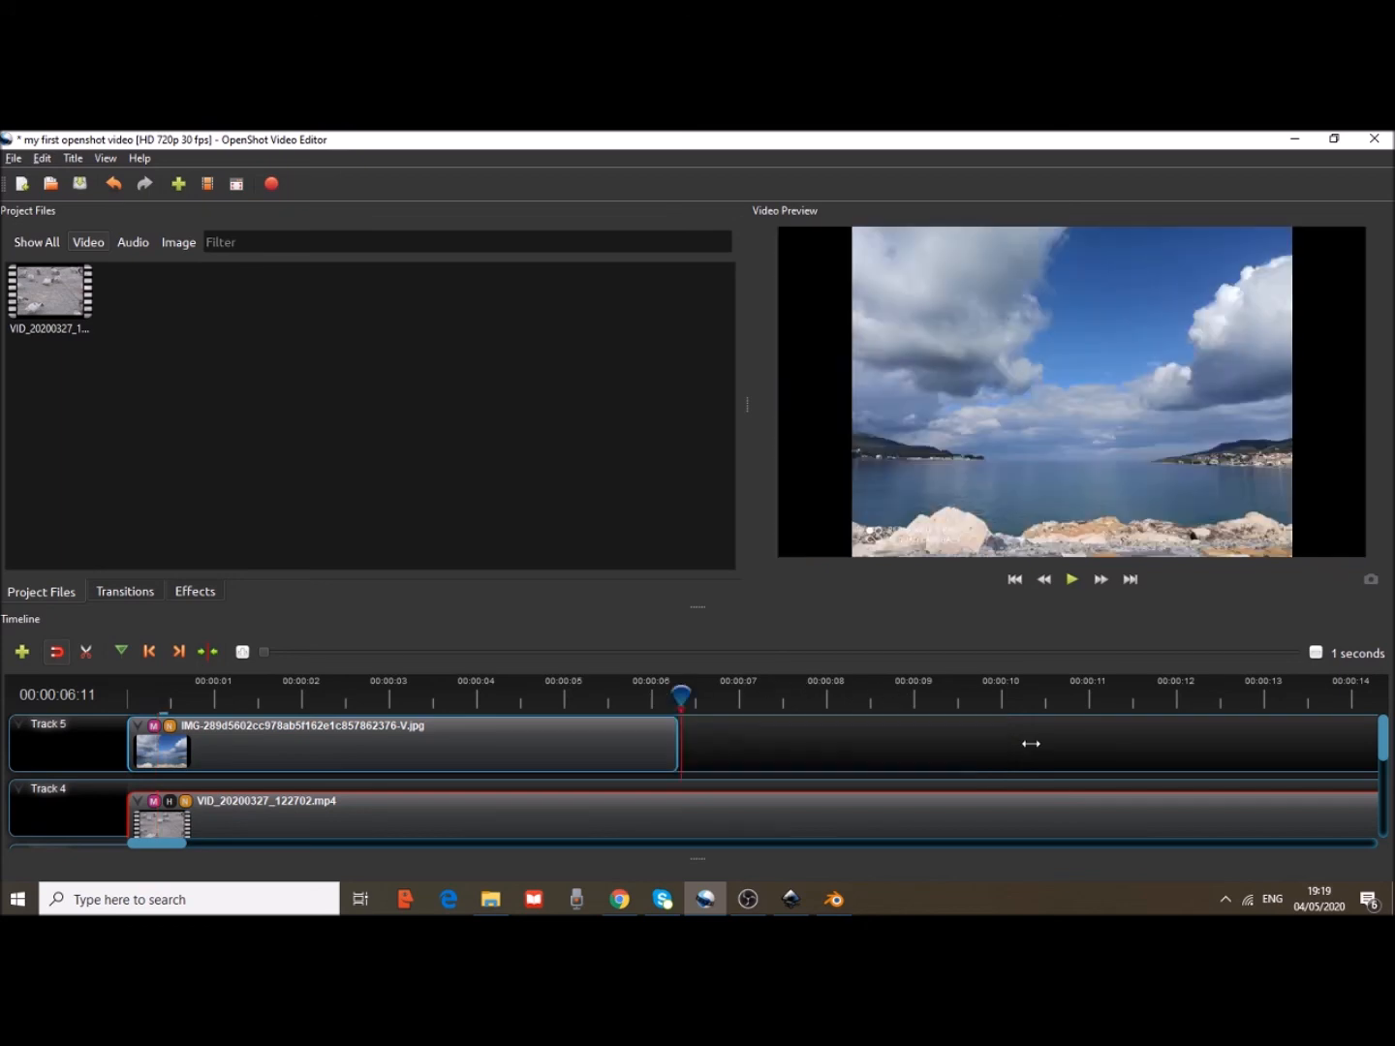
drag(673, 739, 207, 753)
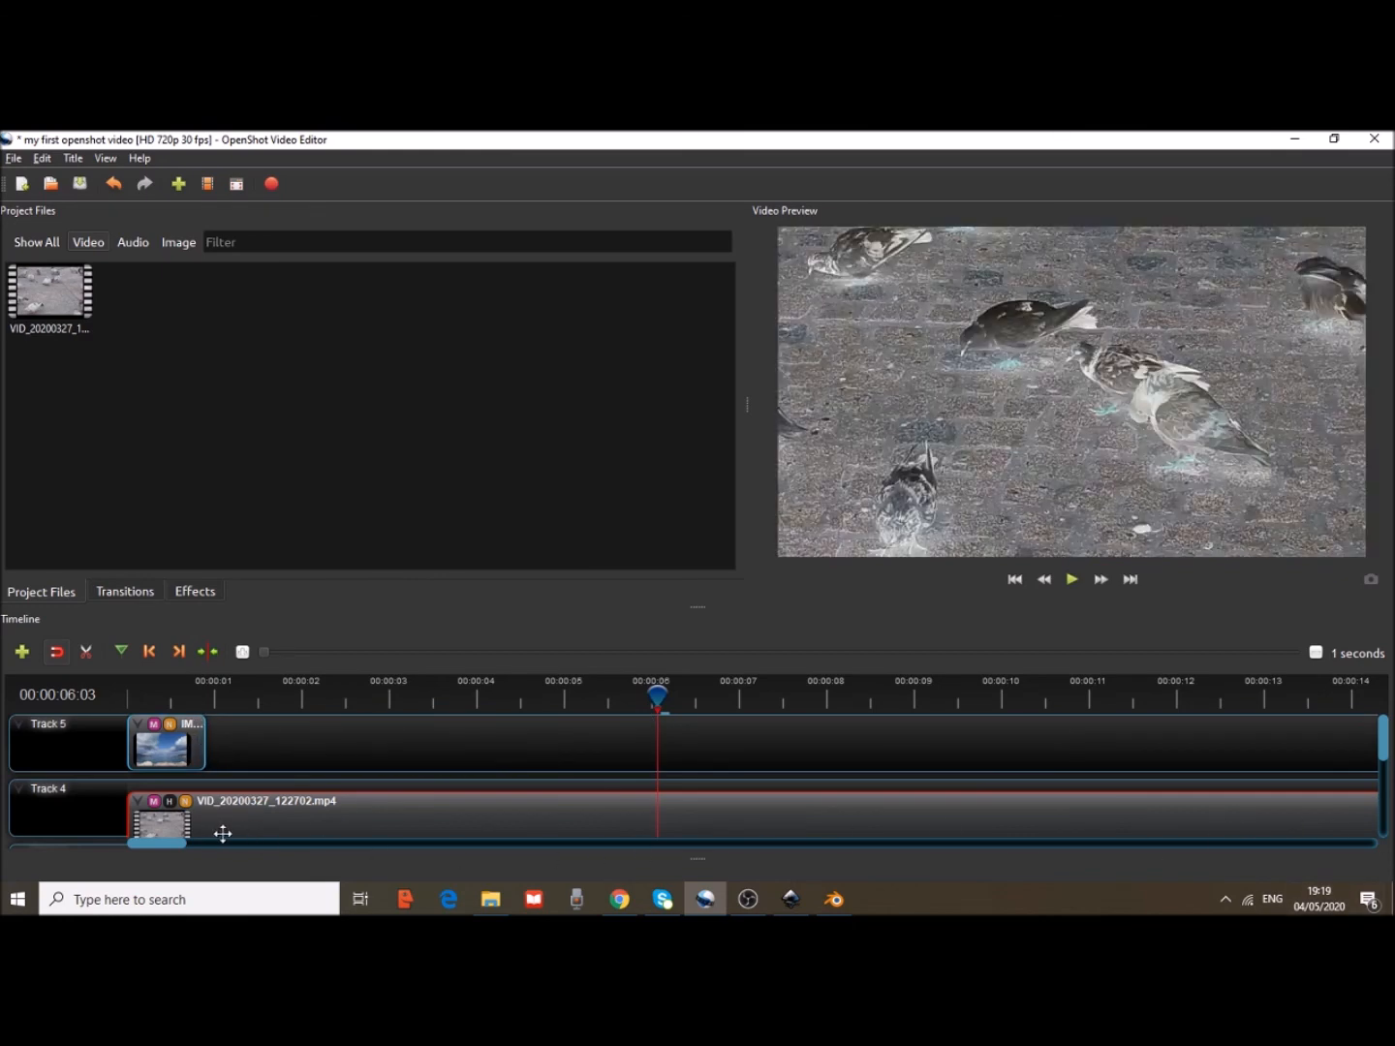
Trim the end of the video clip on Track 4 to about 1 second, matching the end of the image clip above
drag(161, 844, 179, 844)
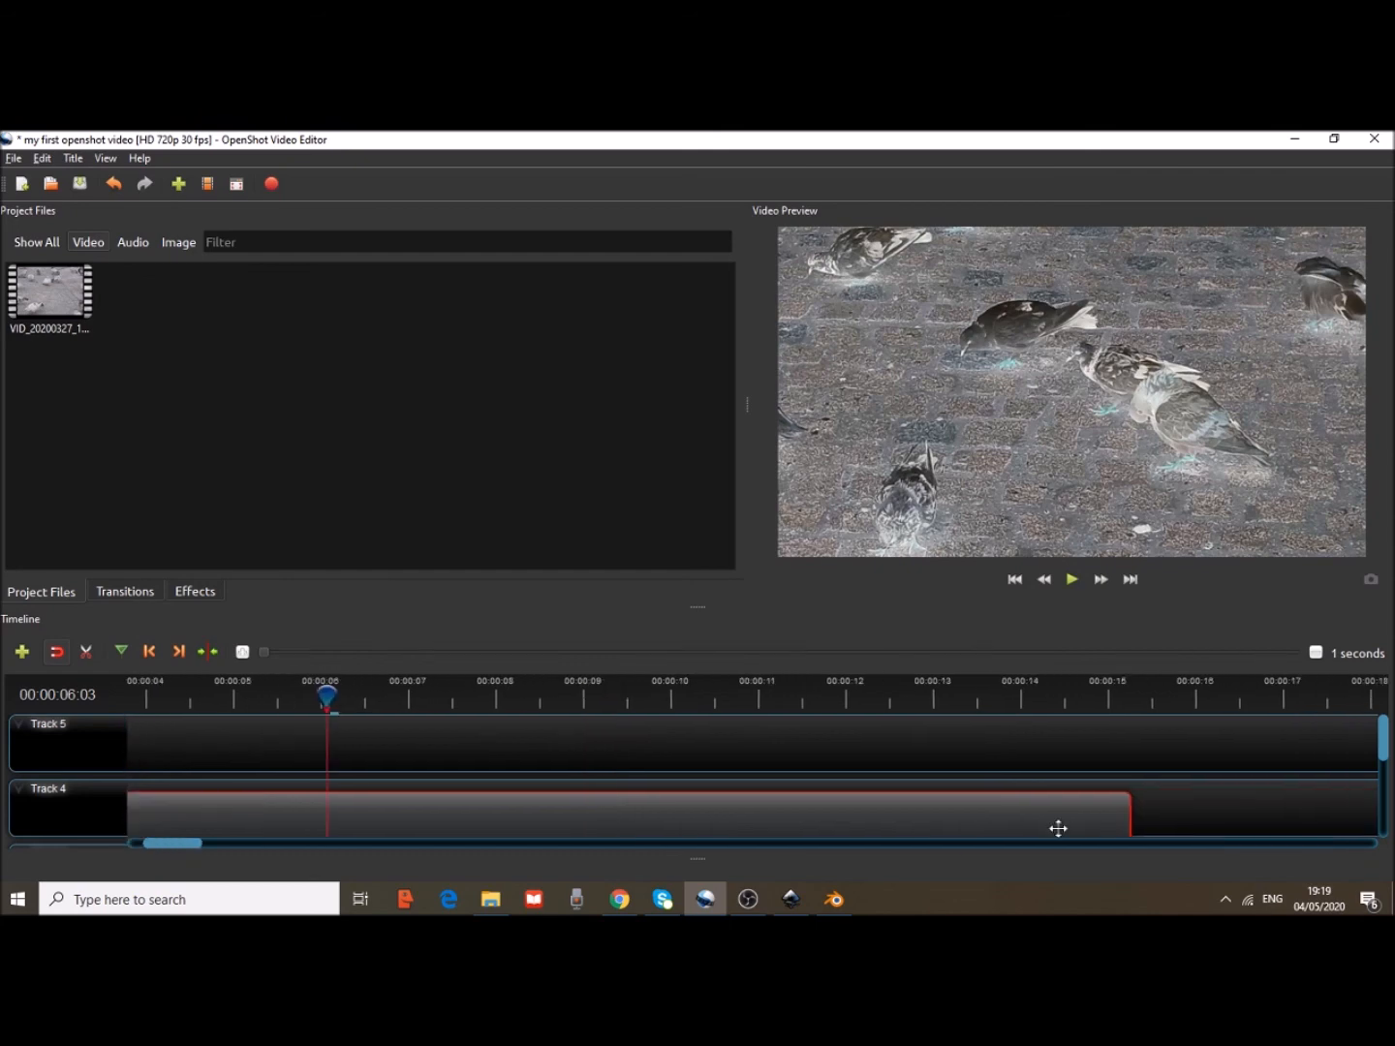
drag(1134, 810, 123, 778)
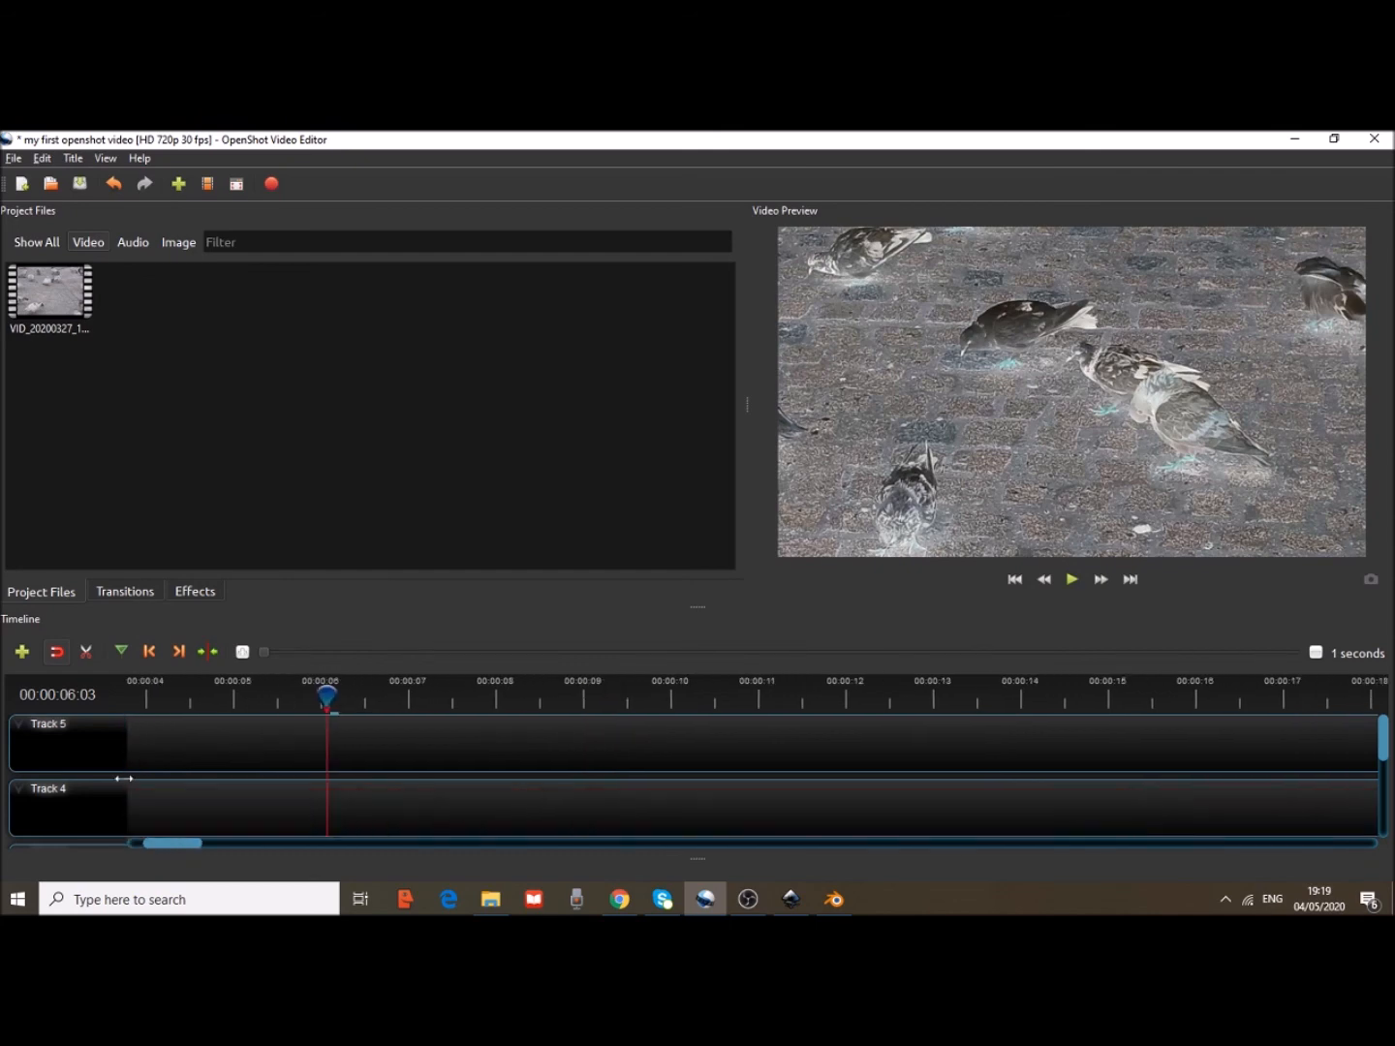
drag(184, 843, 140, 840)
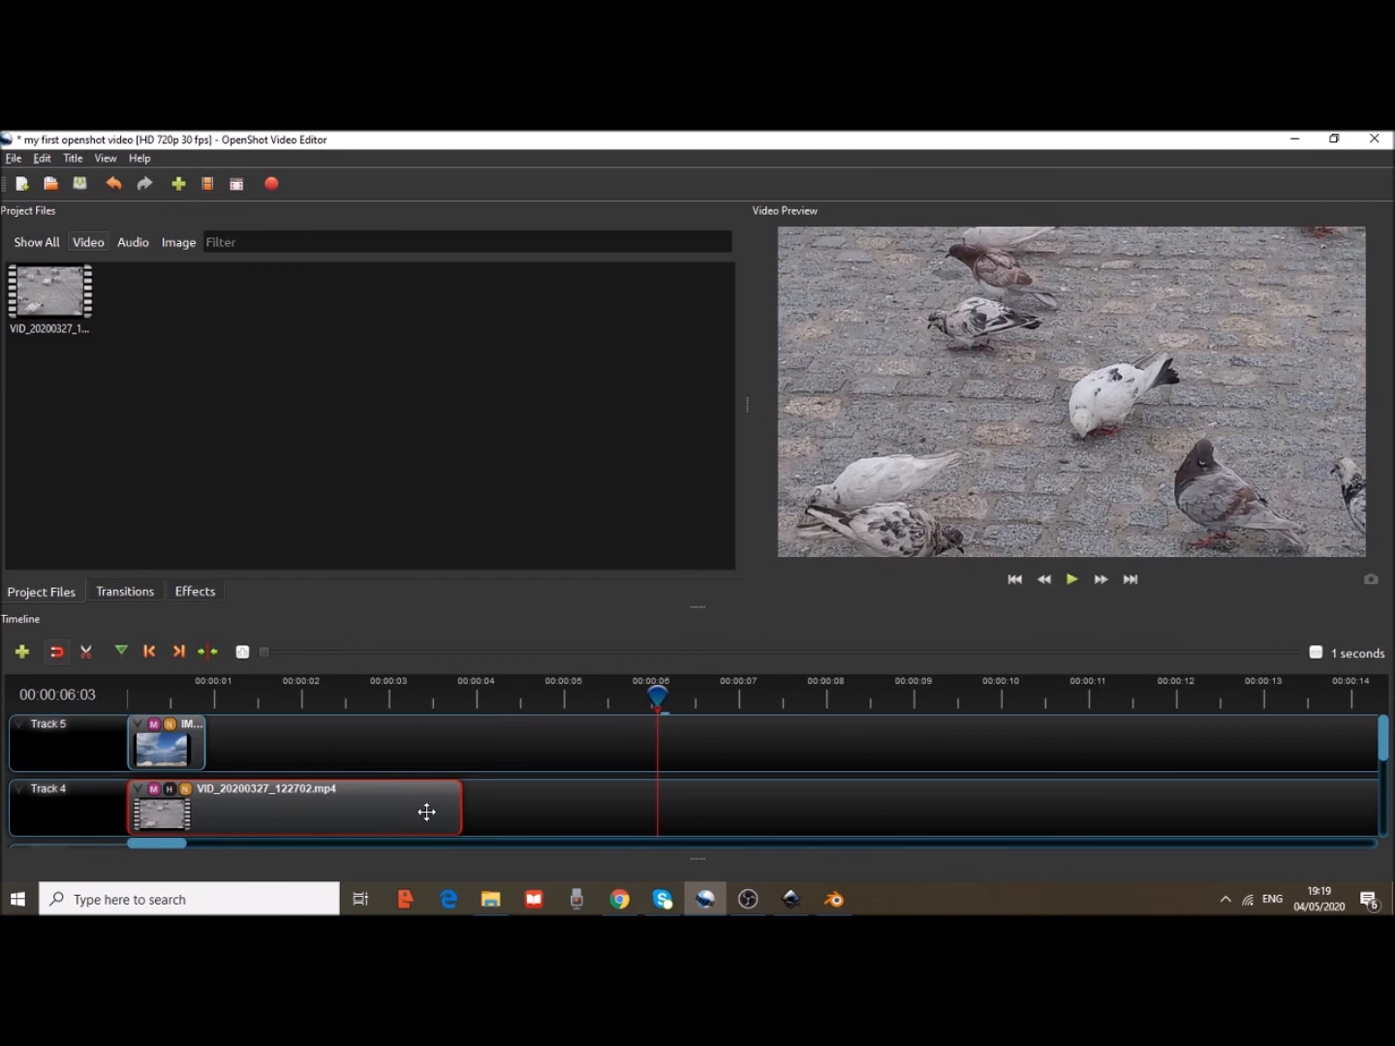
drag(347, 789, 211, 815)
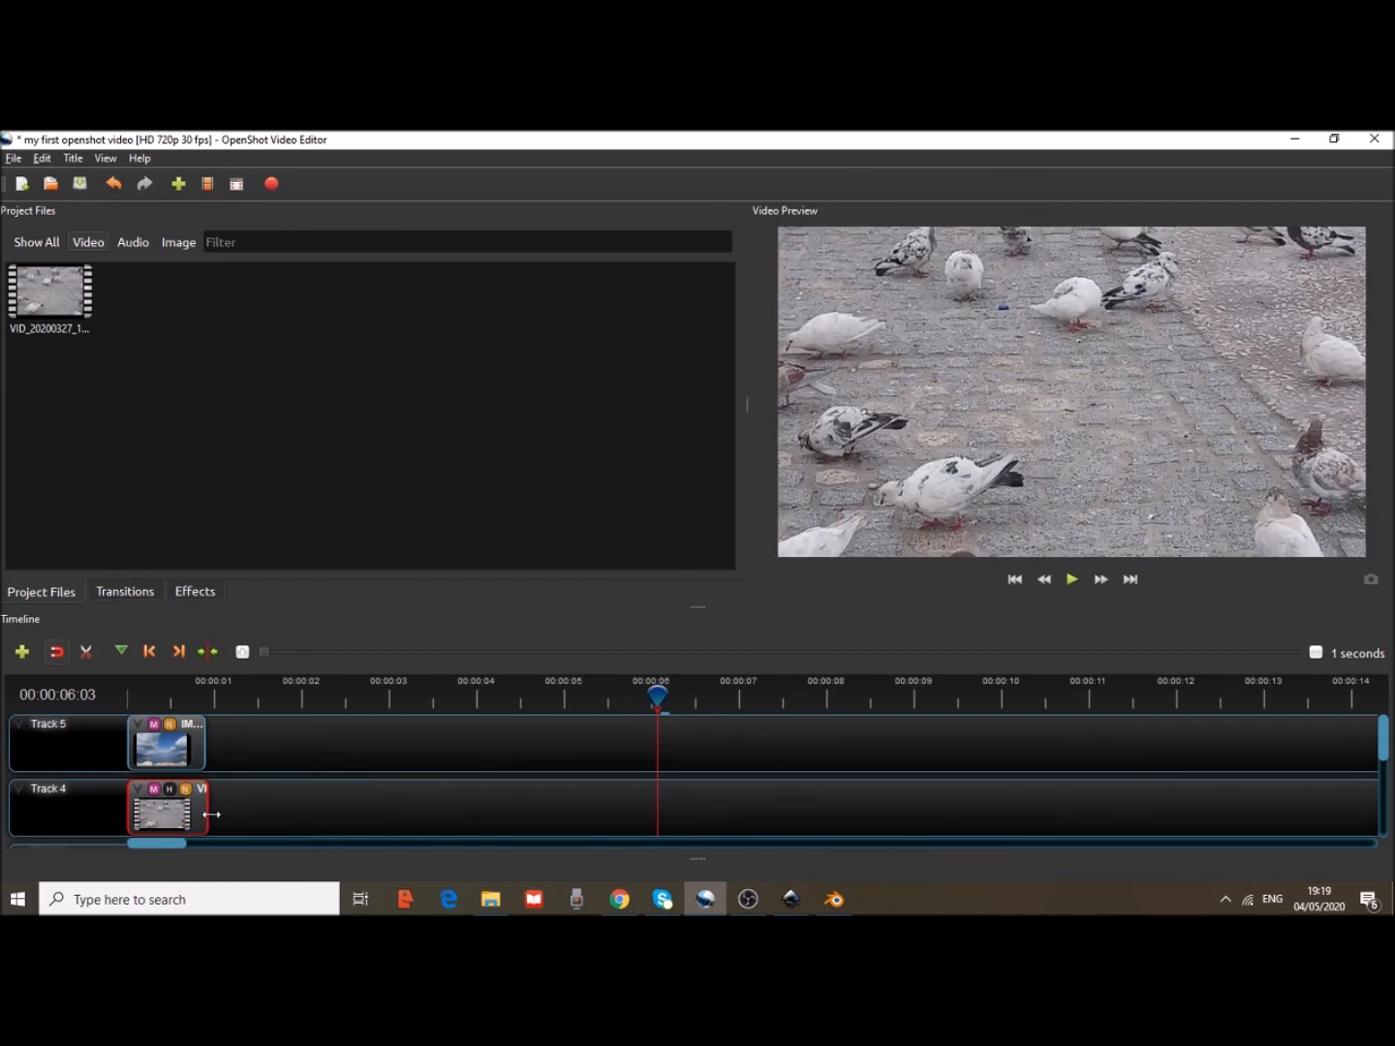
click(107, 159)
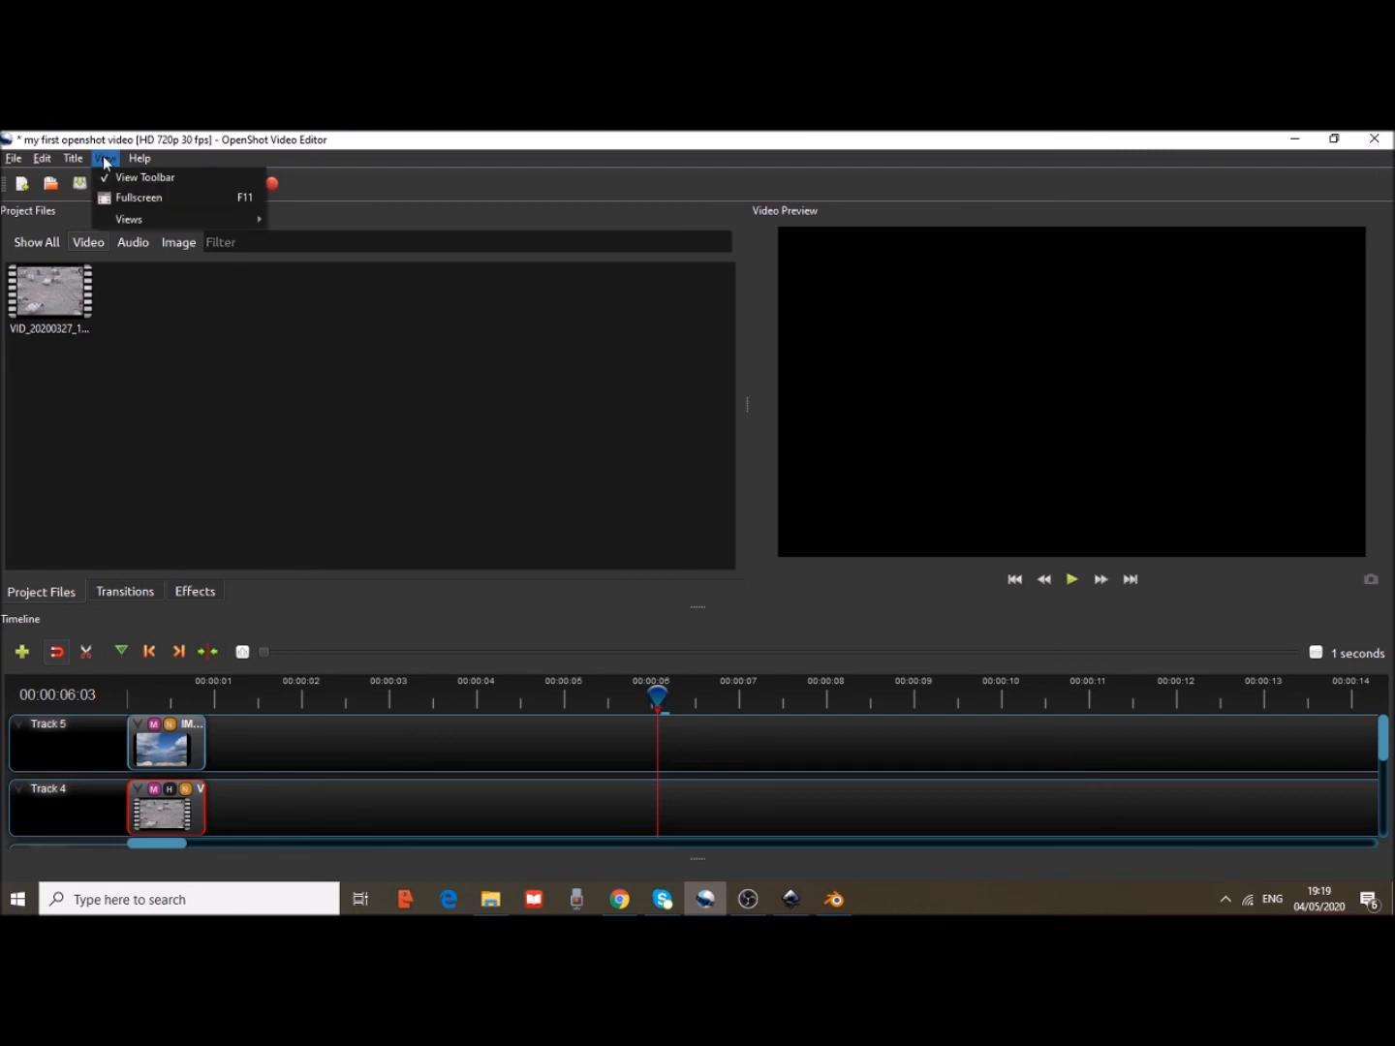
click(342, 168)
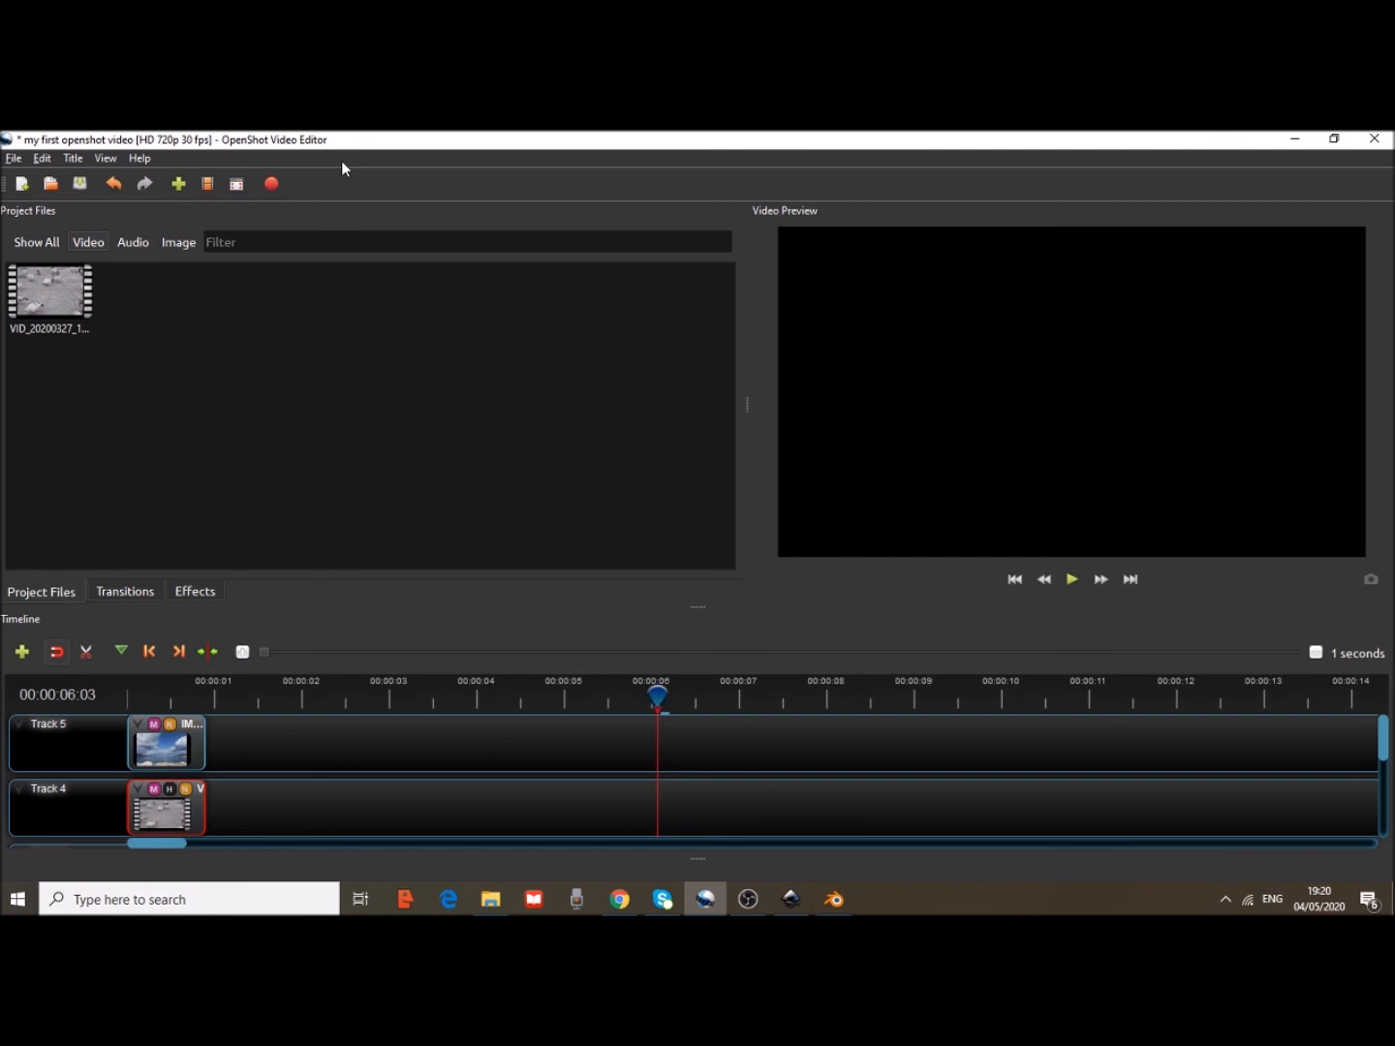
click(142, 159)
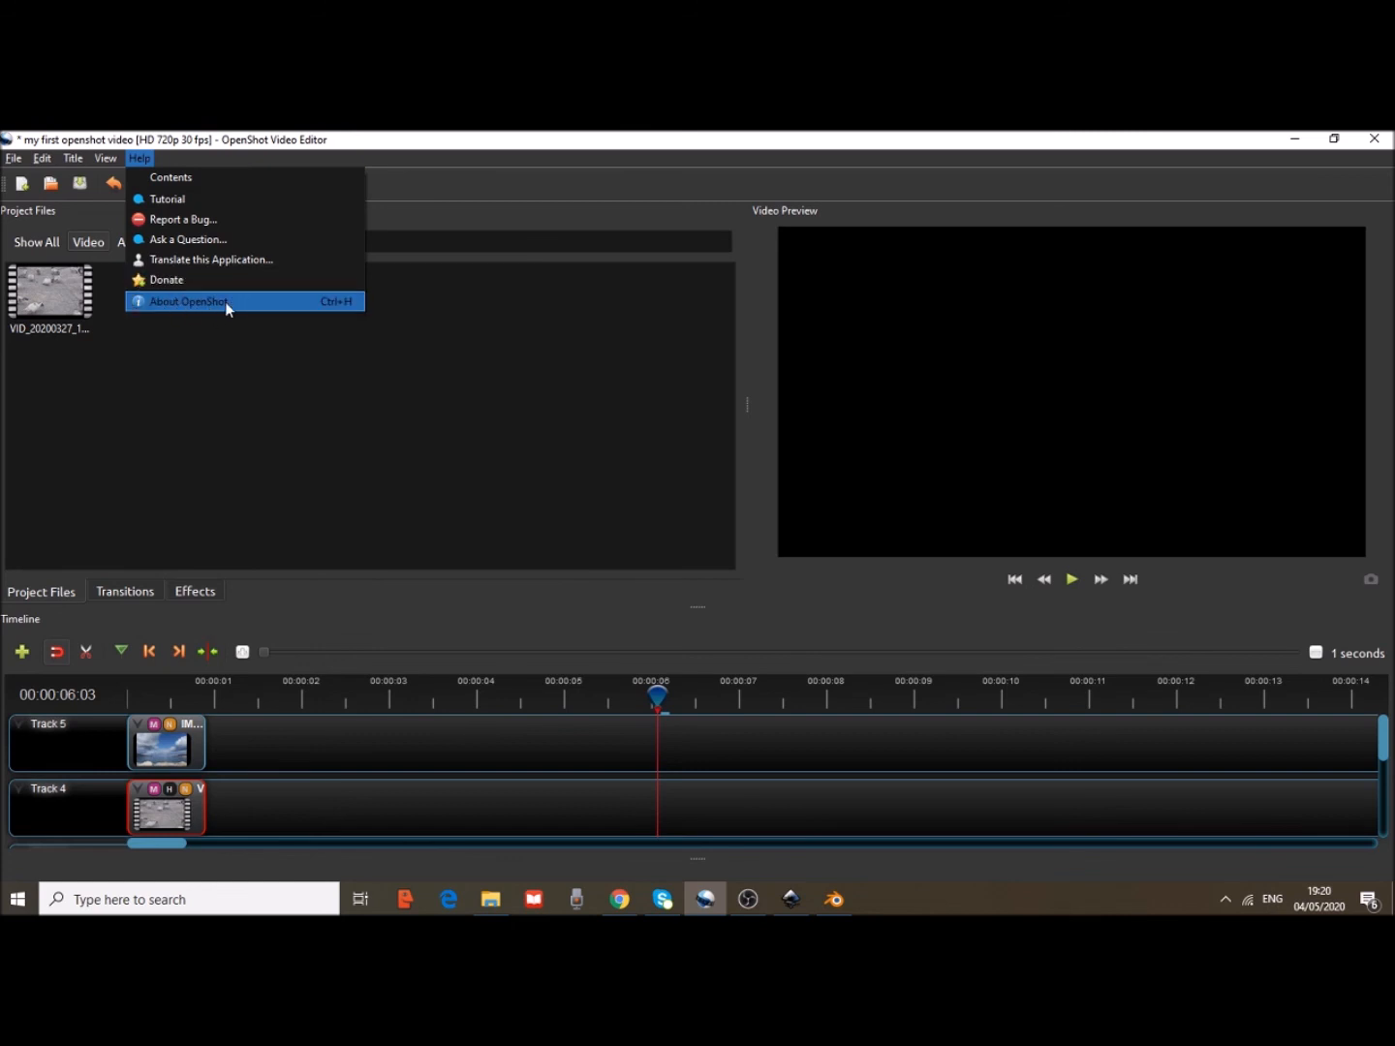
click(239, 322)
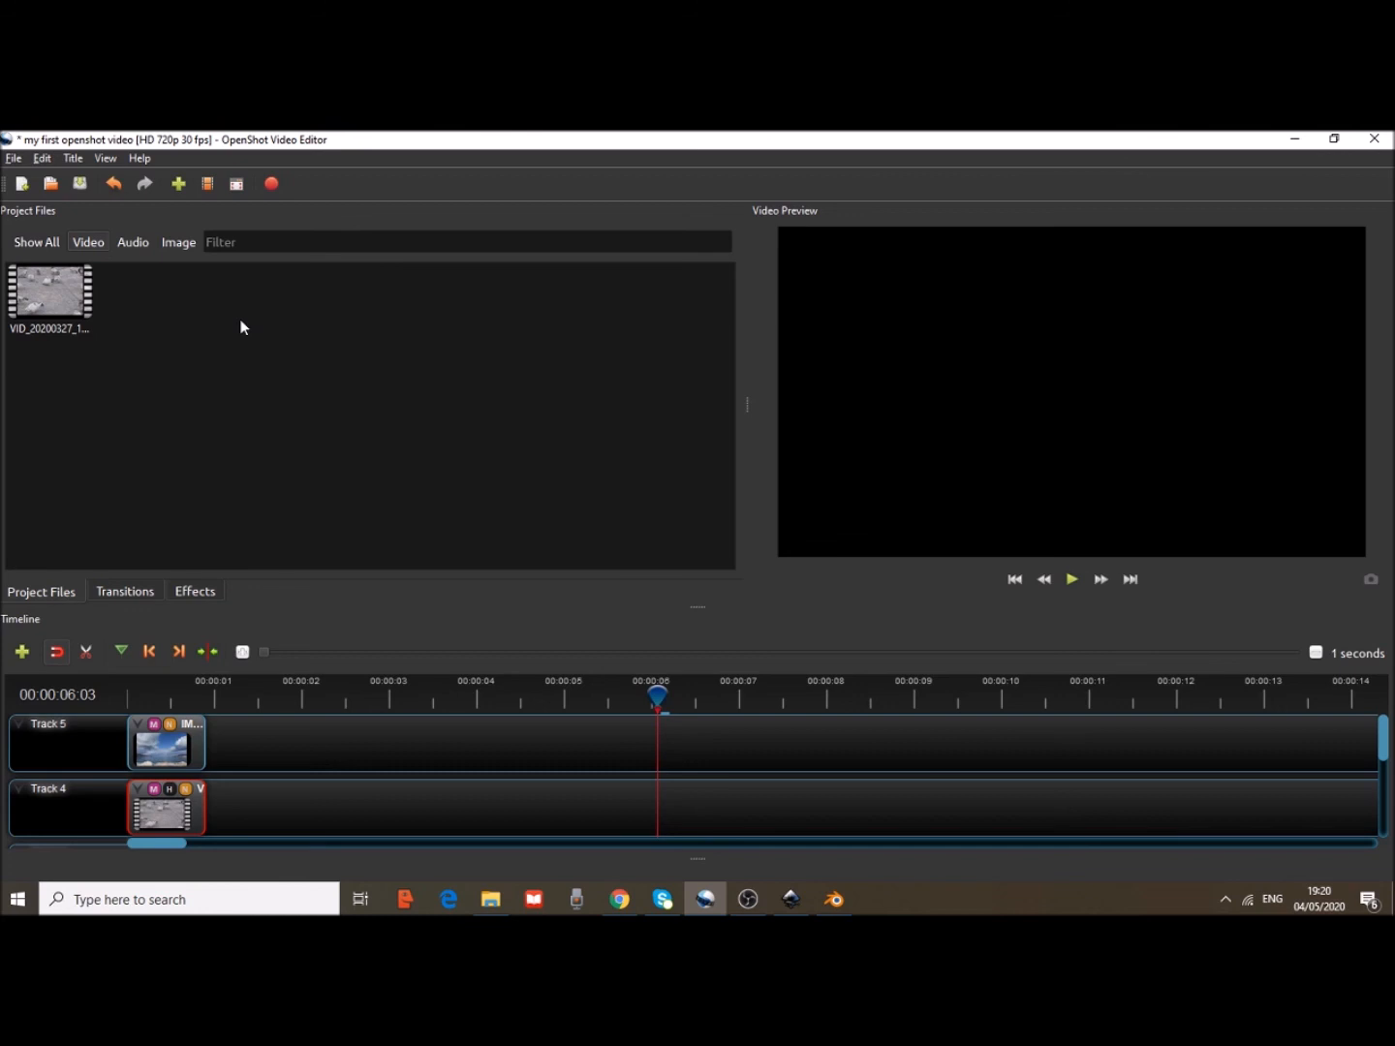
Save the changes to the current video project
key(ctrl+s)
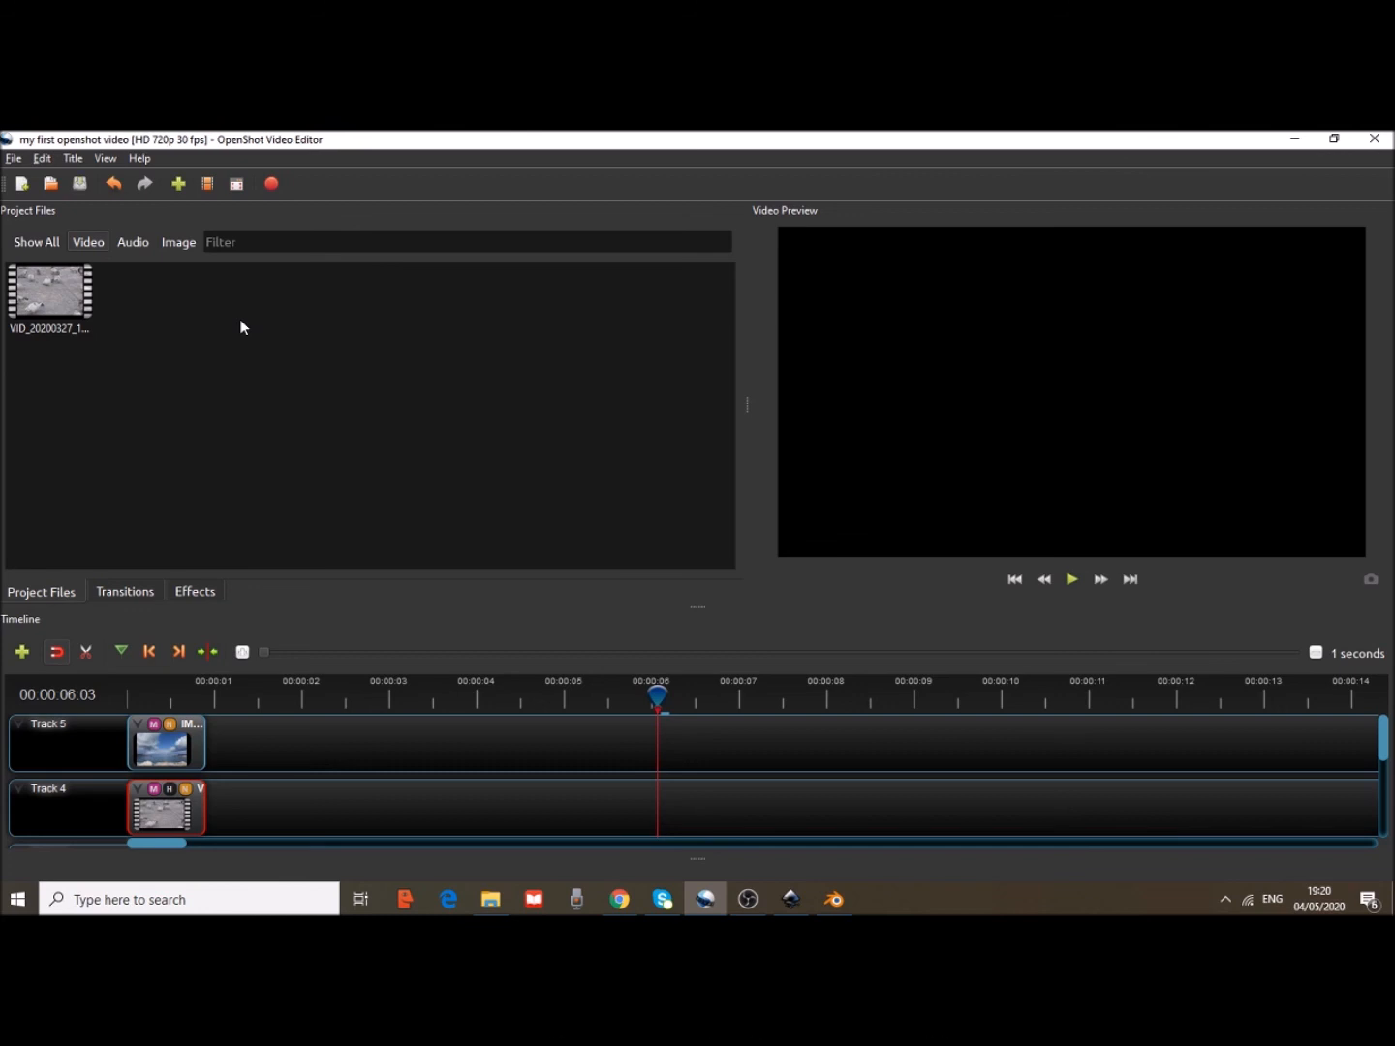